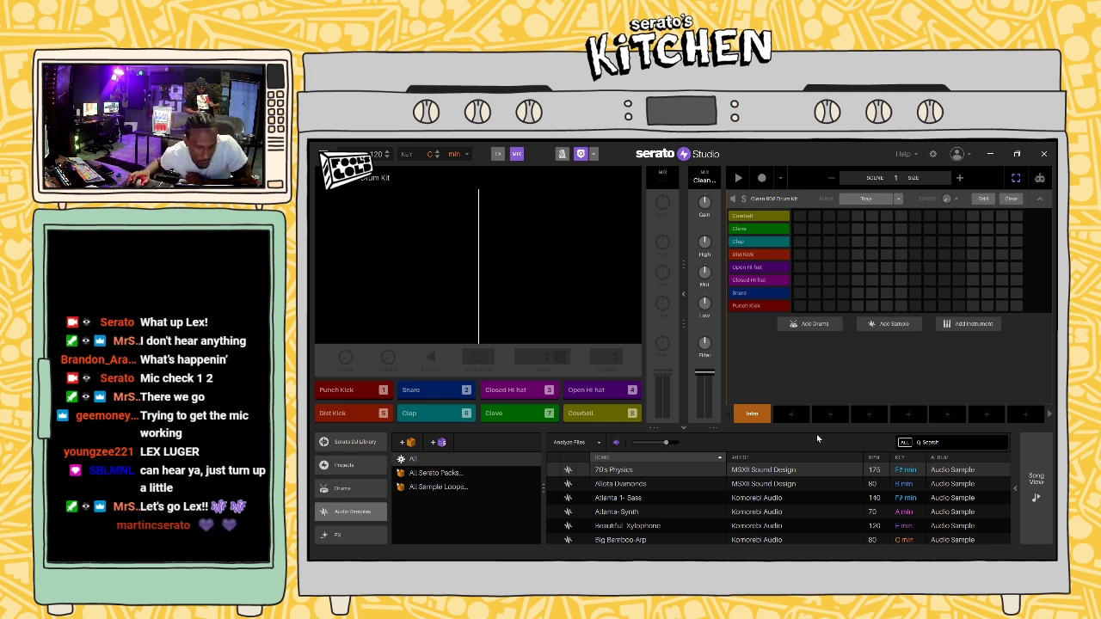
# Step: Audition the drum kit's sounds, including Punch Kick, Snare, Clap, Clave and the closed and open hi-hats
pyautogui.click(819, 414)
pyautogui.click(430, 389)
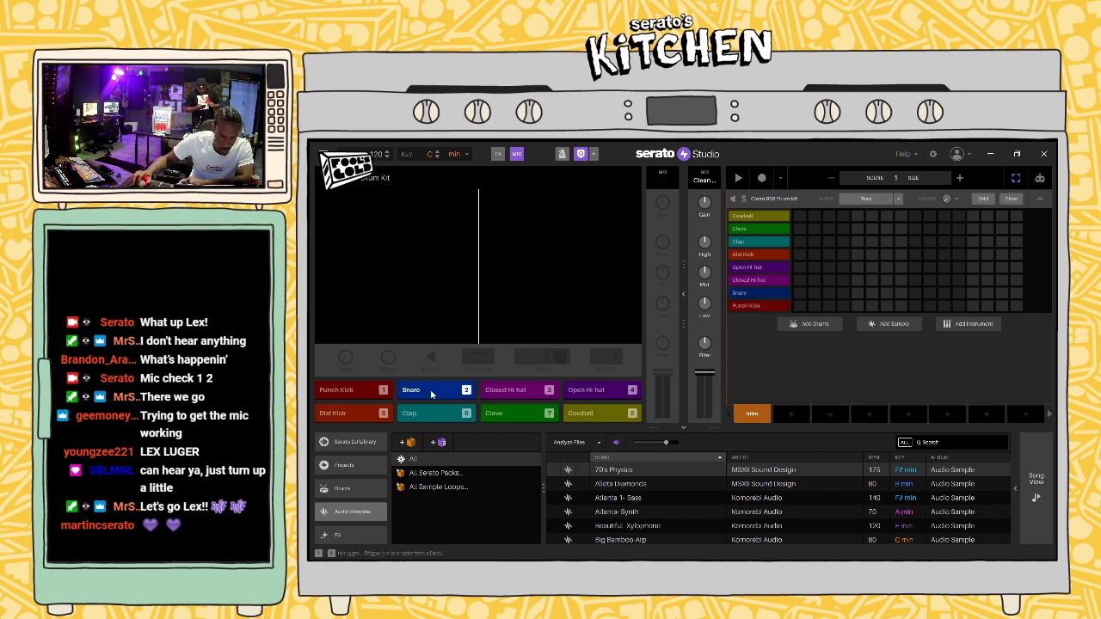
pyautogui.click(514, 390)
pyautogui.click(598, 392)
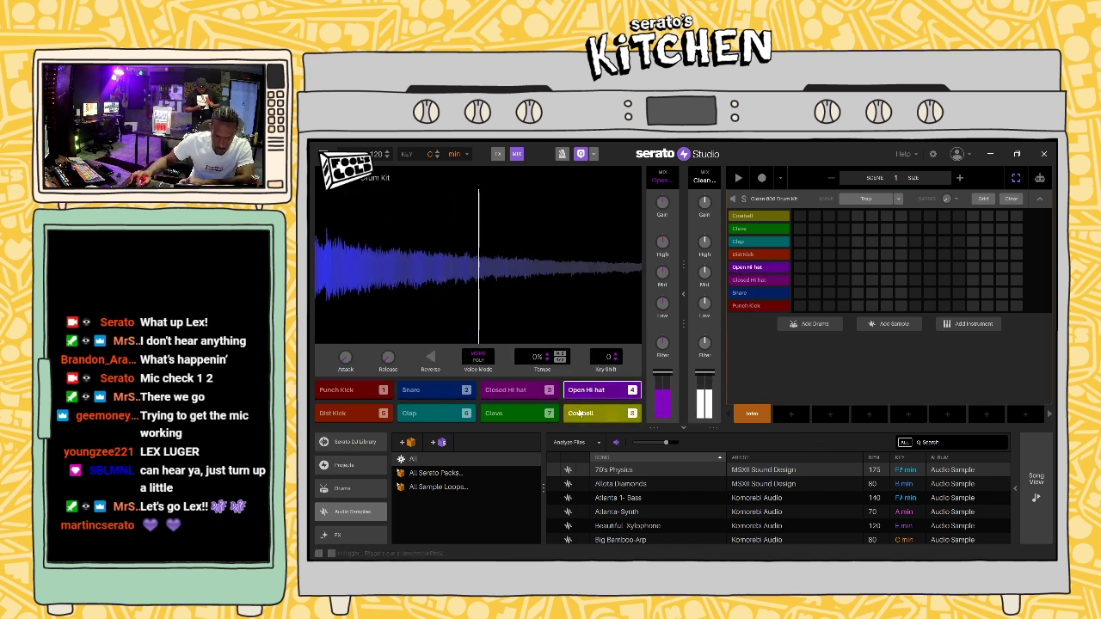
pyautogui.click(431, 390)
pyautogui.click(523, 389)
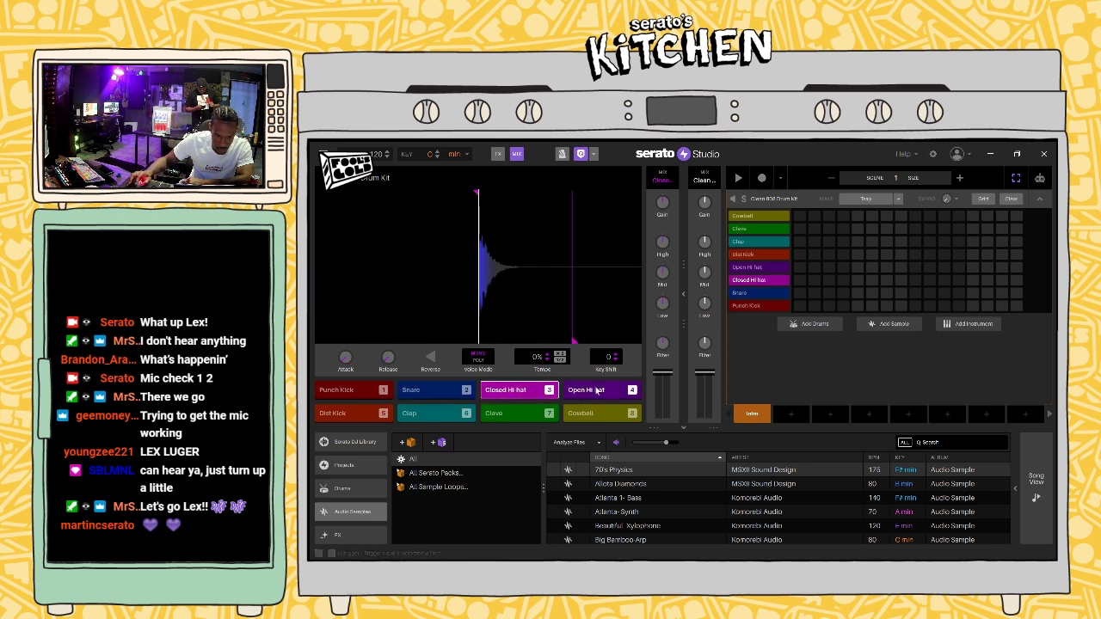
pyautogui.click(495, 413)
pyautogui.click(433, 417)
pyautogui.click(362, 391)
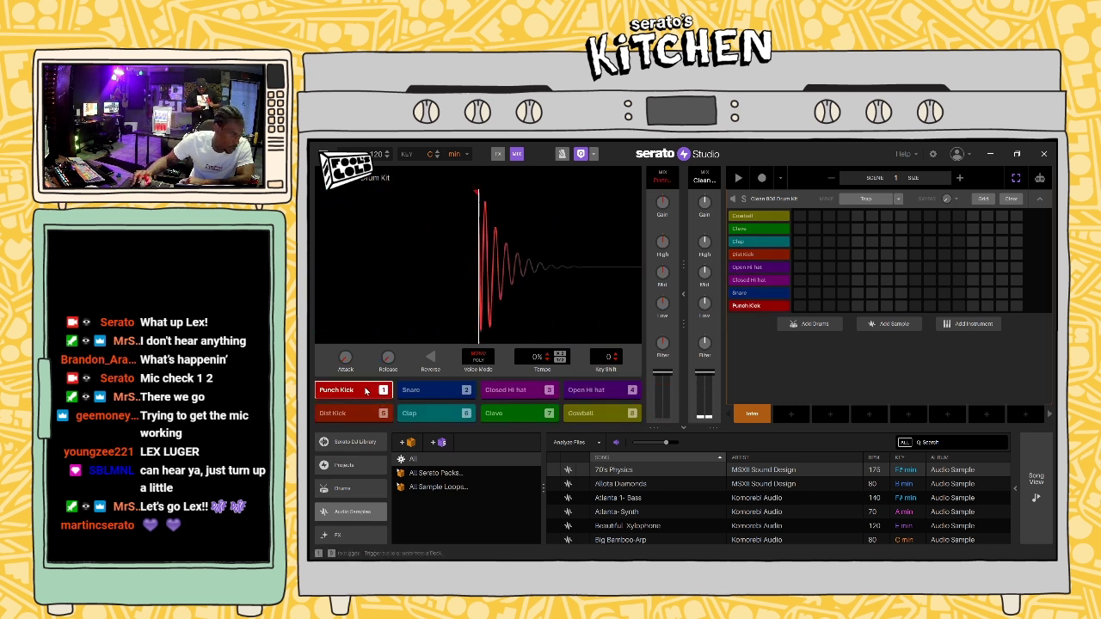
pyautogui.click(435, 392)
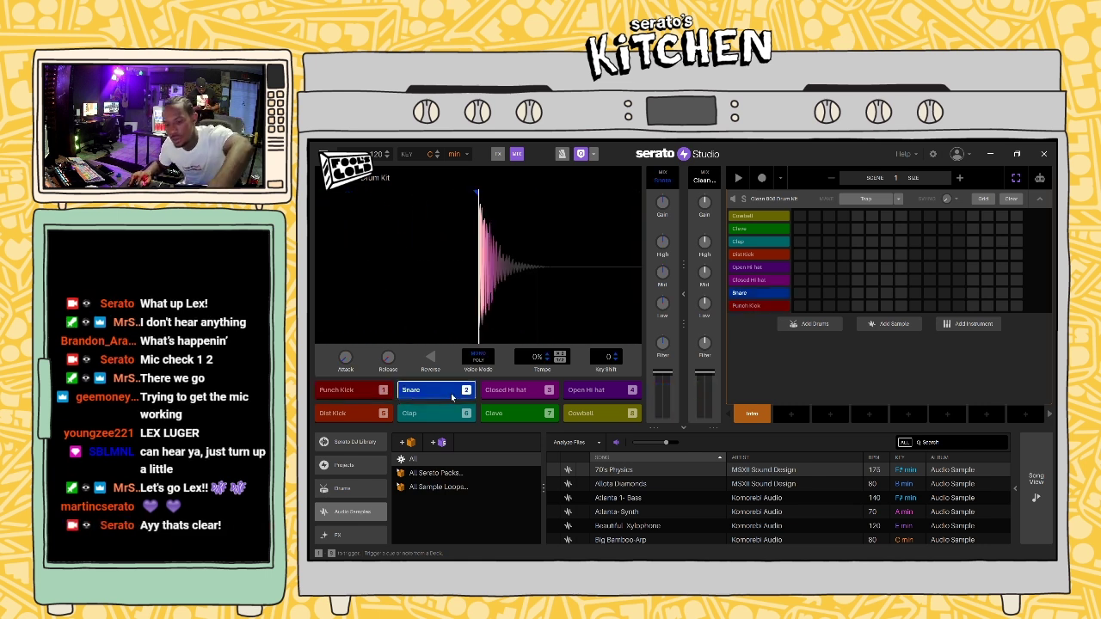
pyautogui.click(496, 393)
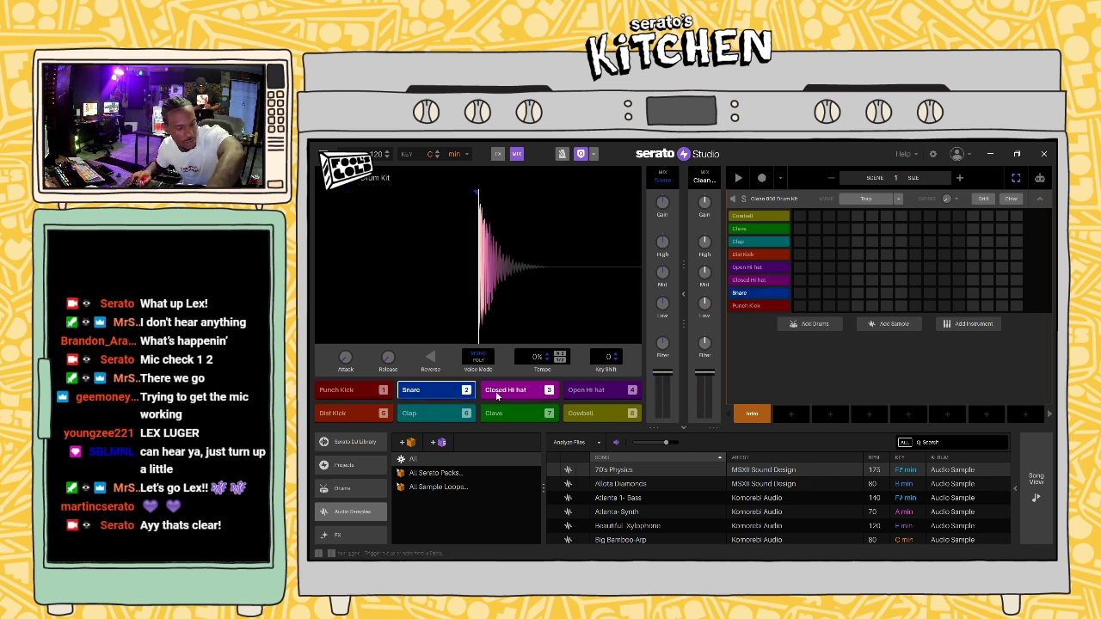
# Step: Browse the file library and add an empty instrument deck to the scene
pyautogui.scroll(-3, 344, 499)
pyautogui.click(344, 534)
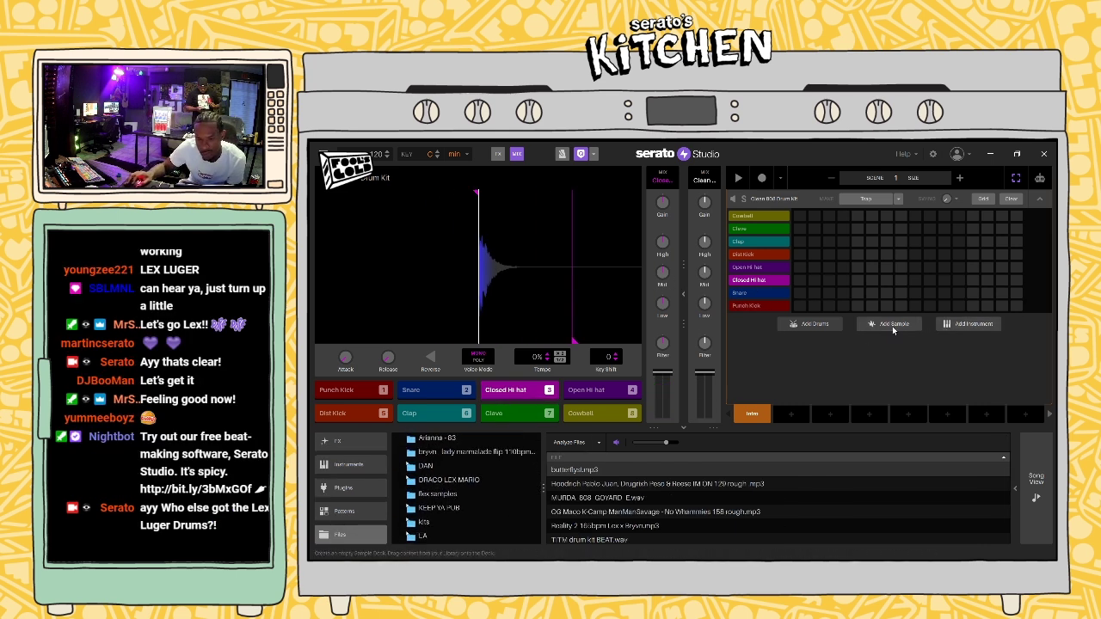
pyautogui.click(959, 323)
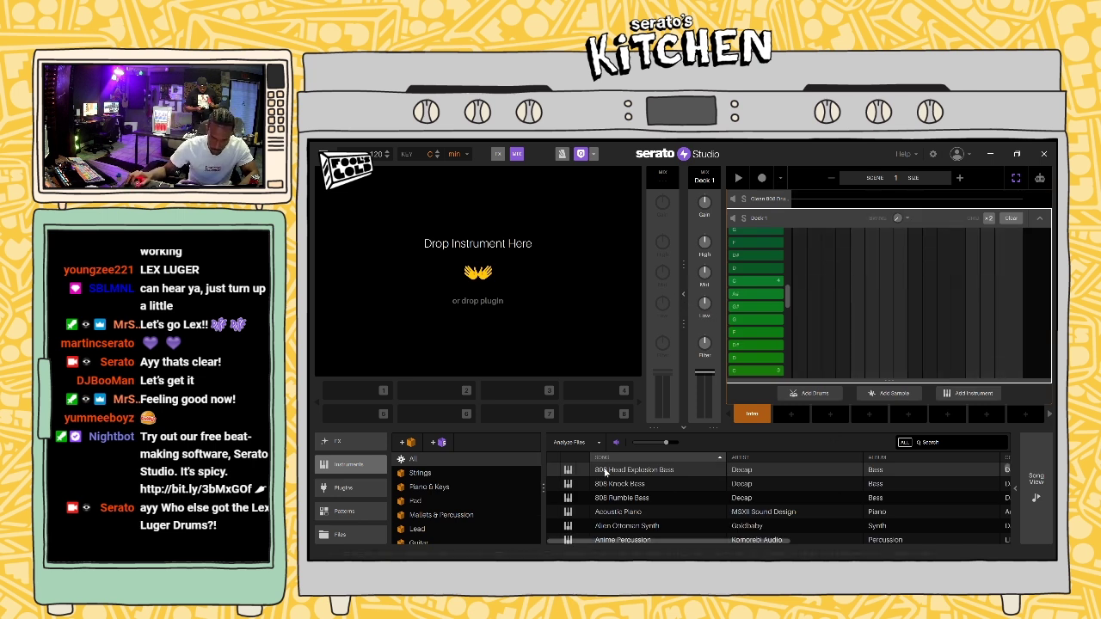
# Step: Audition instrument presets in the library, including Groove Organ, Hellboy Synth and Large Bright Synth
pyautogui.scroll(-3, 603, 499)
pyautogui.moveTo(656, 479); pyautogui.dragTo(616, 495)
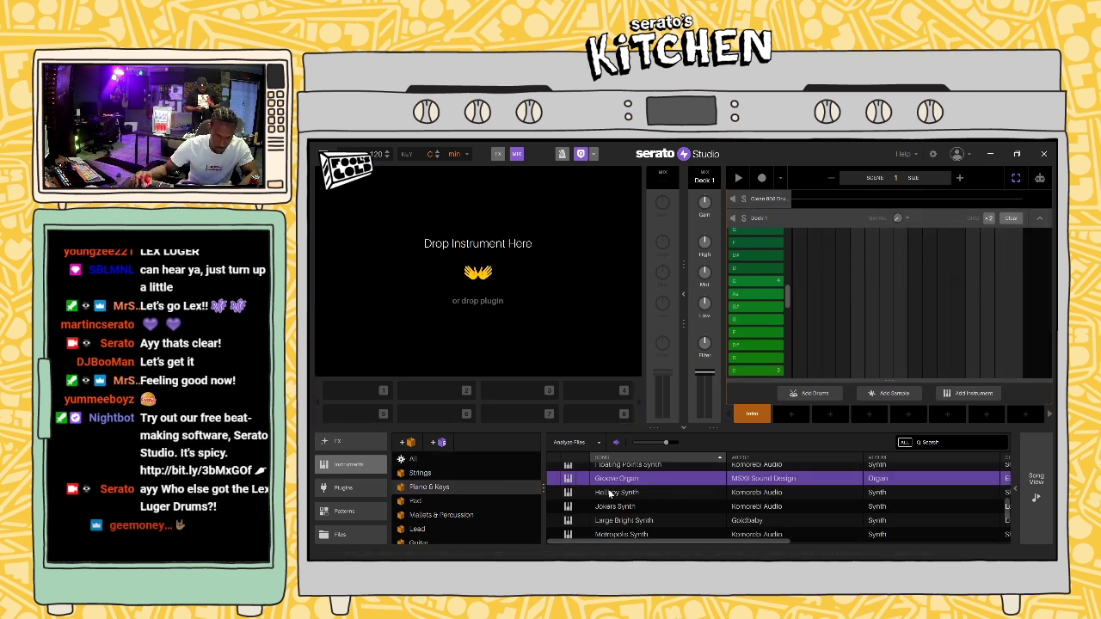
pyautogui.click(614, 493)
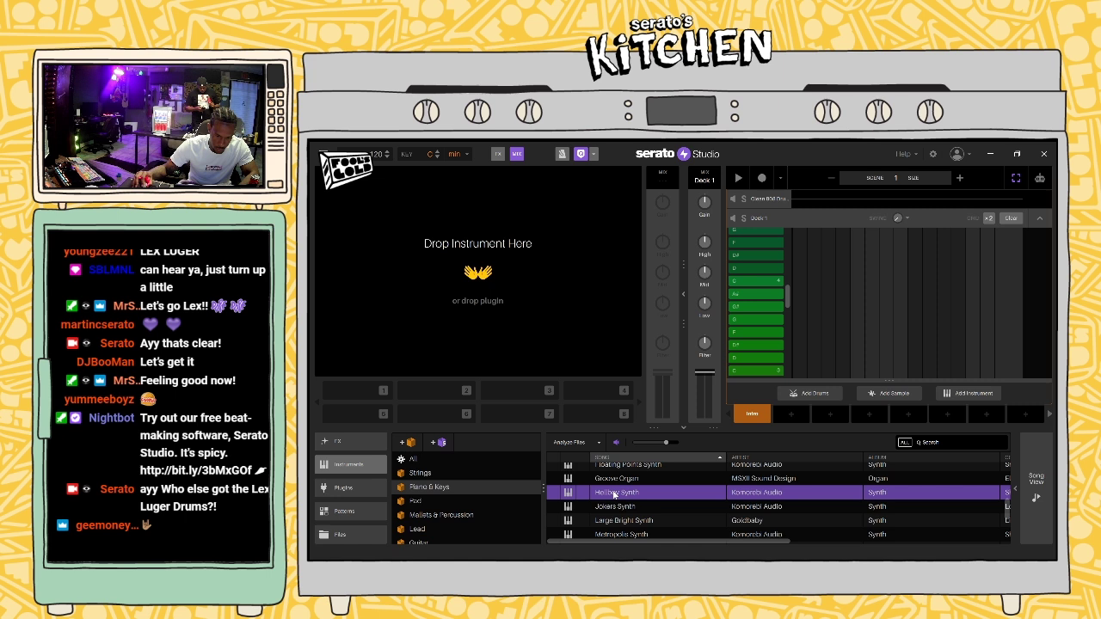
pyautogui.press('Down')
pyautogui.press('Down')
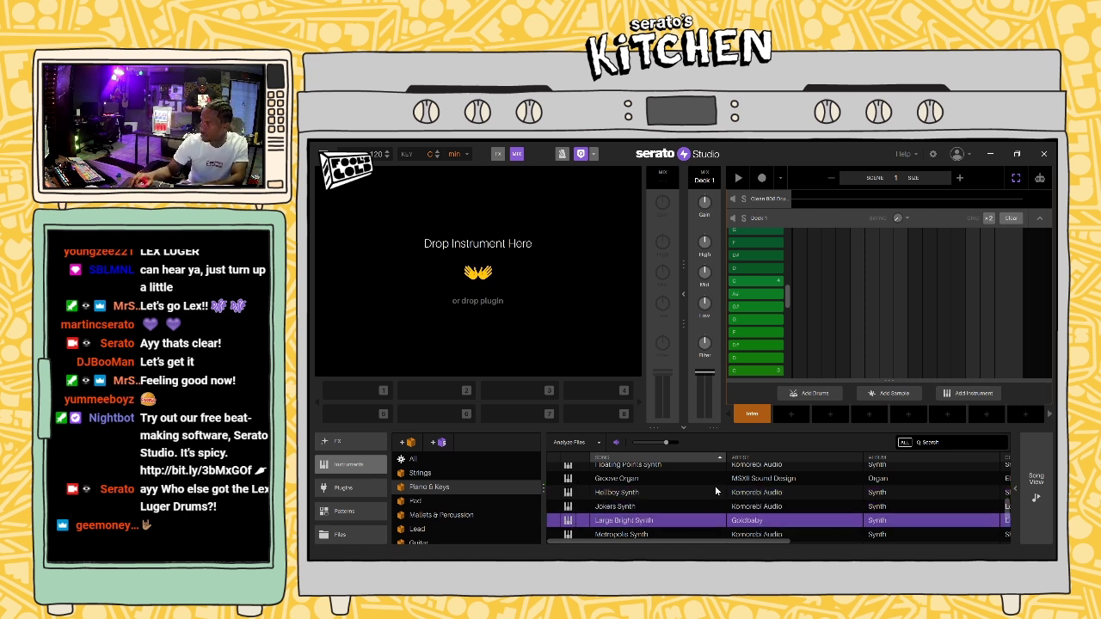
pyautogui.press('Down')
pyautogui.scroll(-2, 700, 486)
# Step: Preview the presets near the end of the instrument list and load Warmy Electric Piano onto the empty deck
pyautogui.click(672, 509)
pyautogui.click(659, 524)
pyautogui.click(637, 537)
pyautogui.moveTo(636, 537); pyautogui.dragTo(507, 304)
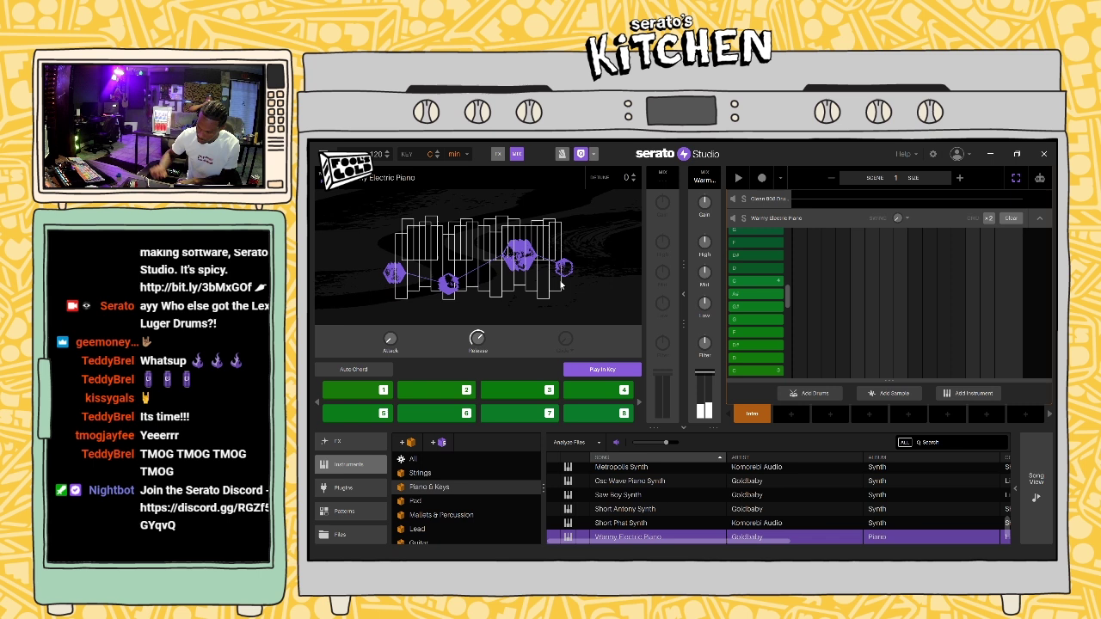
# Step: Turn off Play in Key for the instrument deck so its pads cover the full chromatic keyboard
pyautogui.click(591, 374)
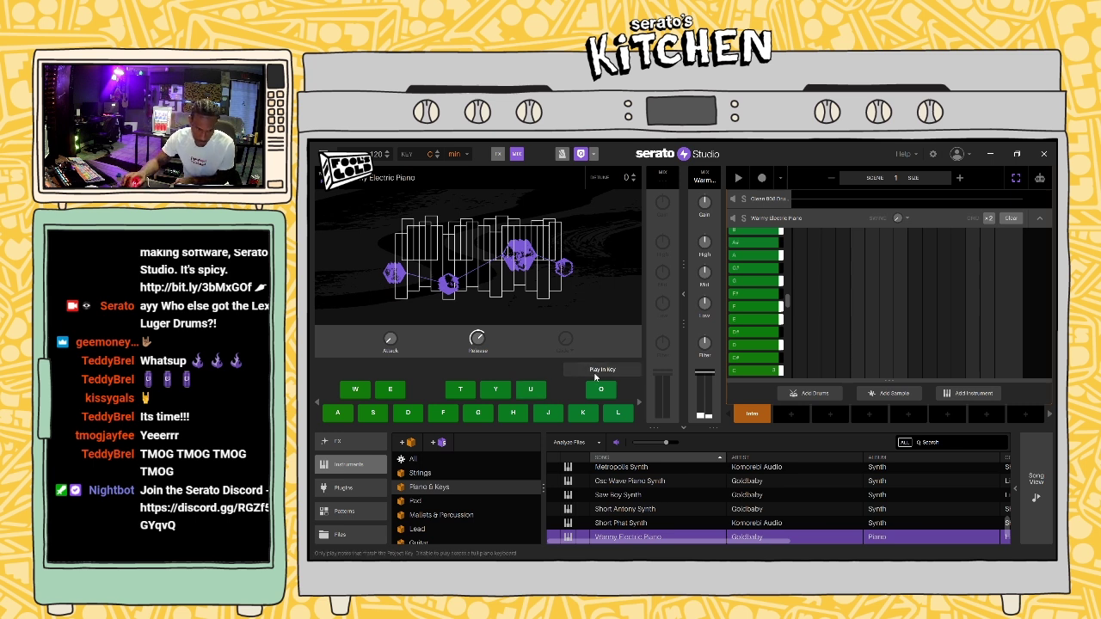
pyautogui.click(596, 373)
pyautogui.click(596, 372)
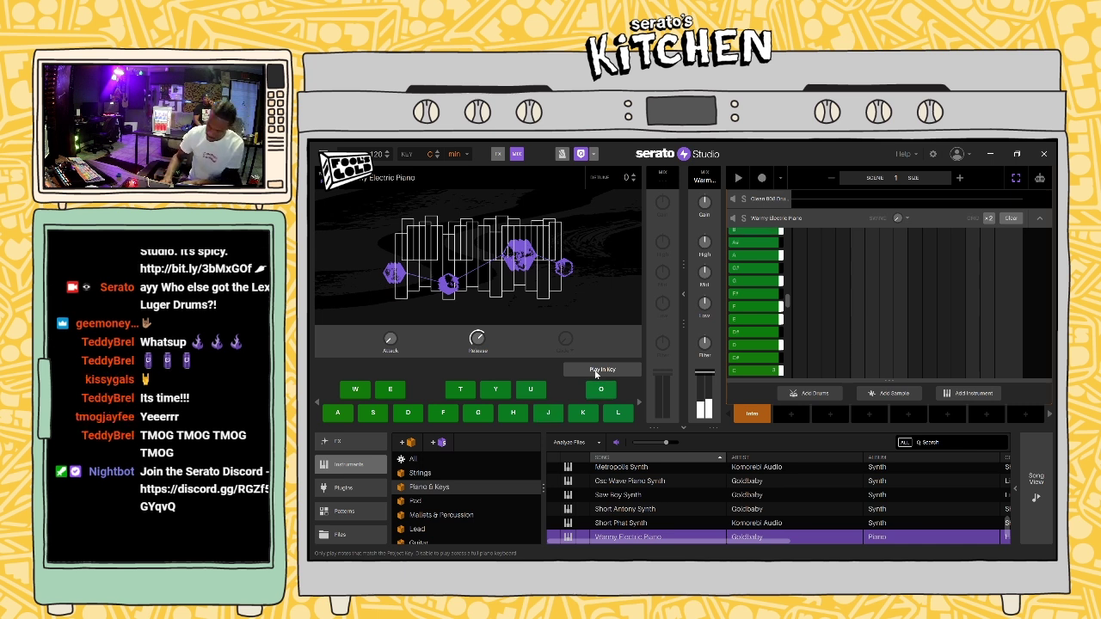
# Step: Replace the electric piano on the deck with the Acoustic Piano preset
pyautogui.scroll(10, 630, 499)
pyautogui.click(629, 497)
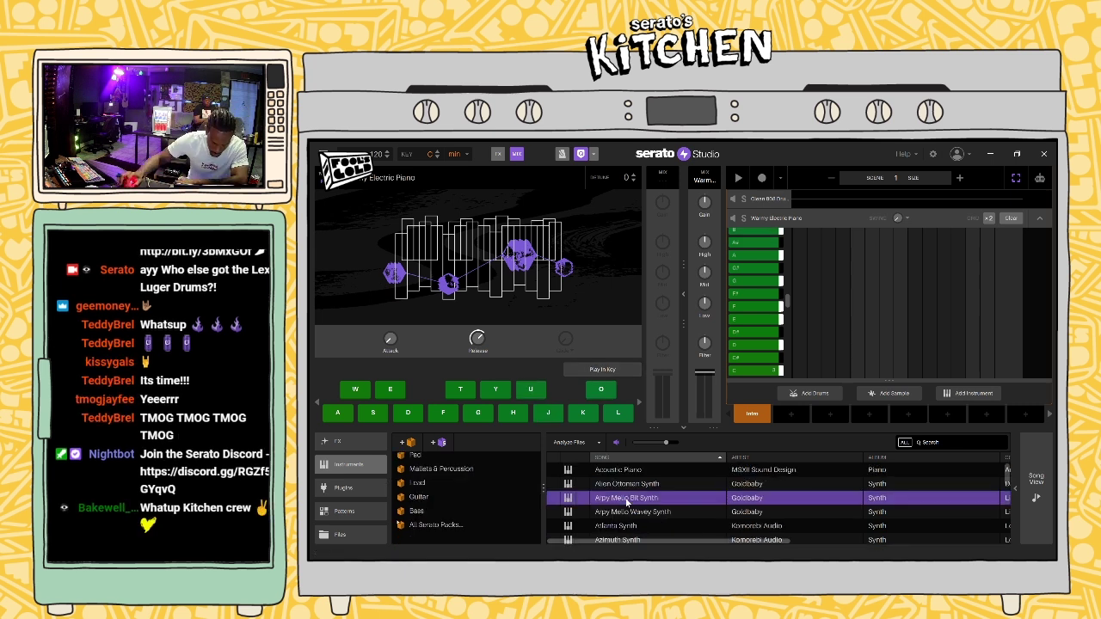
pyautogui.click(632, 483)
pyautogui.click(620, 470)
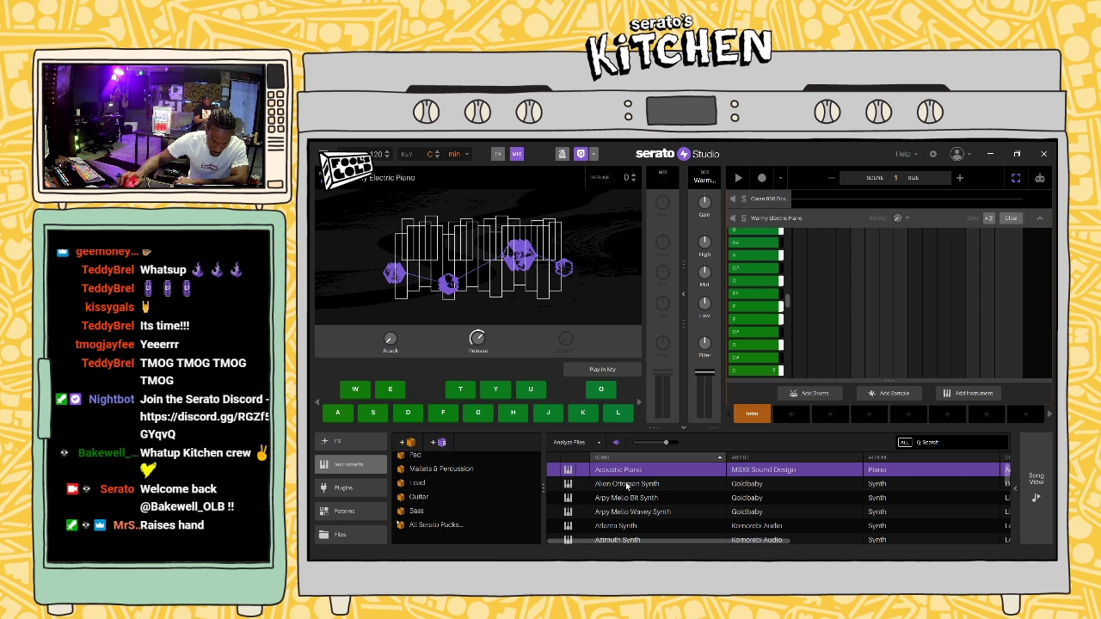
pyautogui.moveTo(627, 469); pyautogui.dragTo(457, 298)
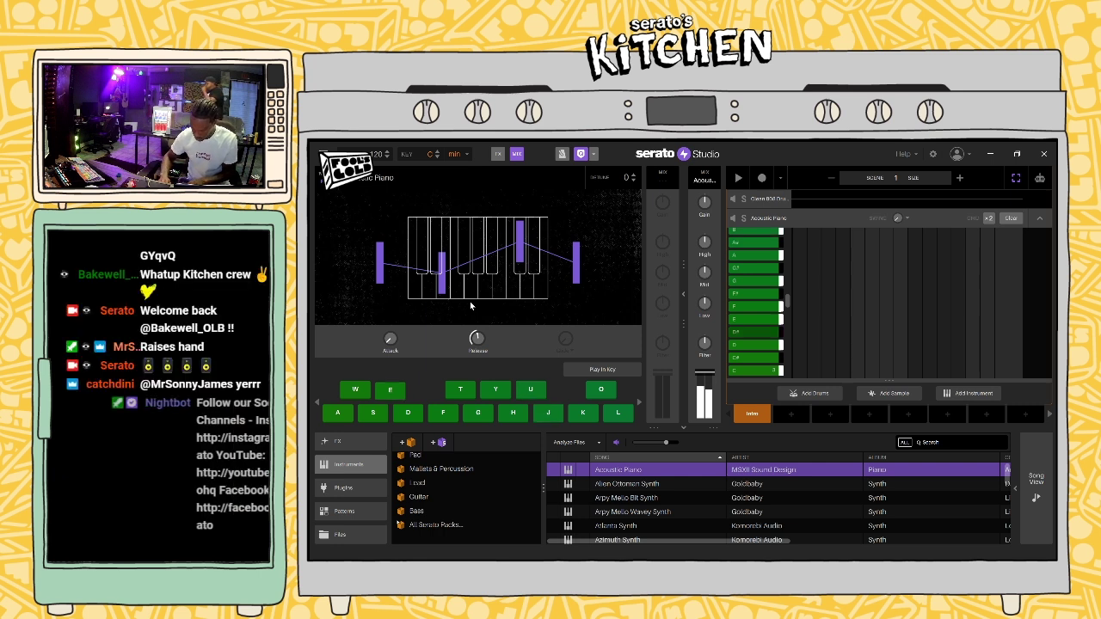
# Step: Raise the project tempo to 140 BPM
pyautogui.click(388, 153)
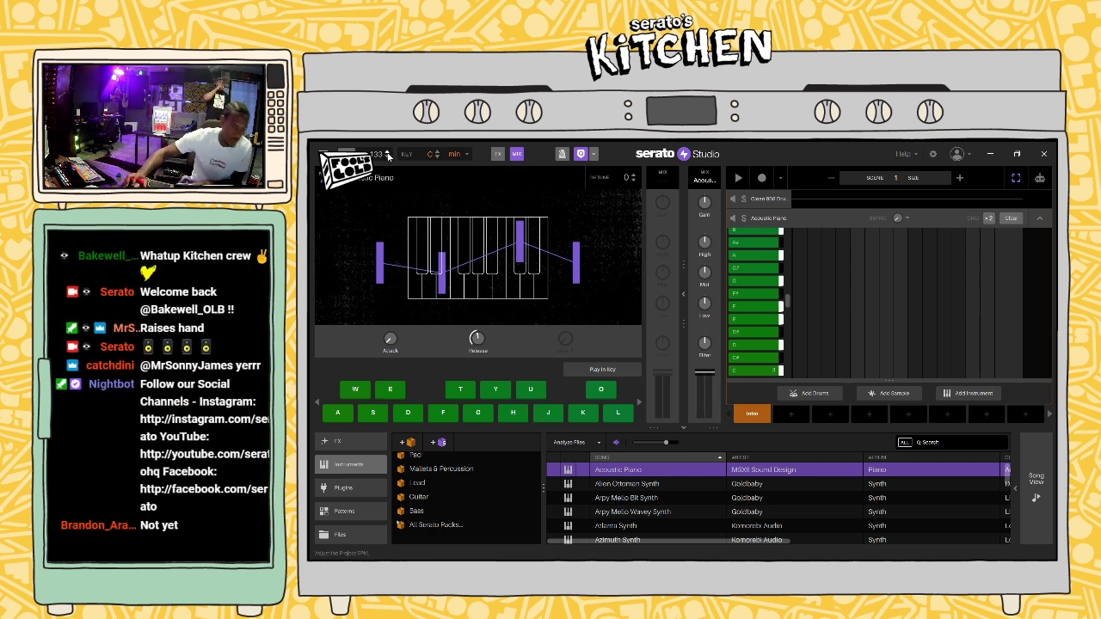
pyautogui.click(388, 153)
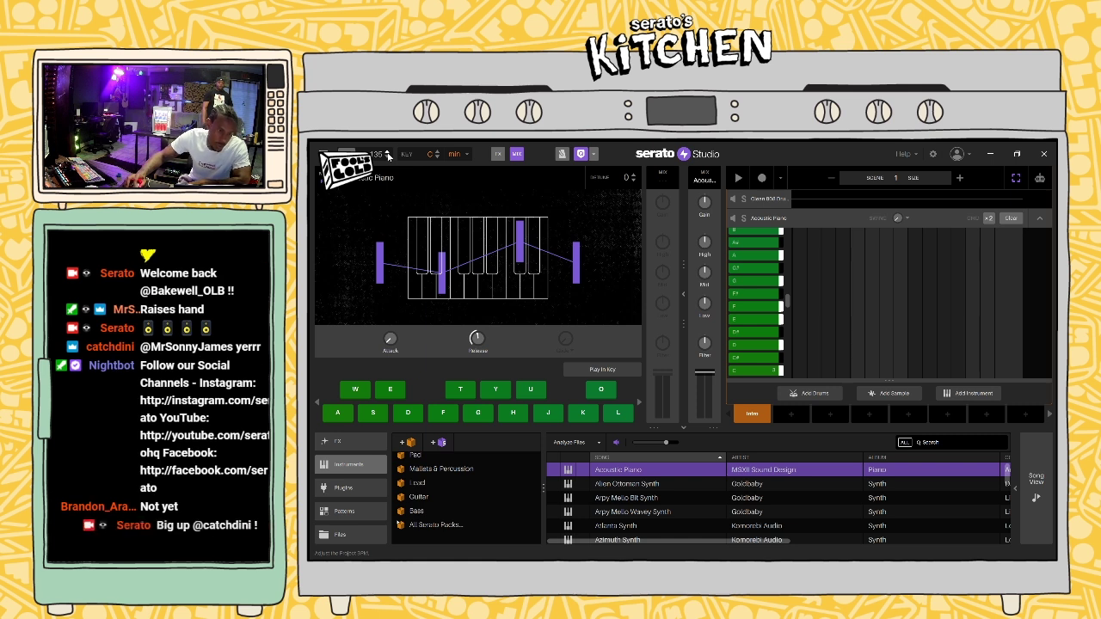
pyautogui.click(388, 153)
pyautogui.click(388, 153)
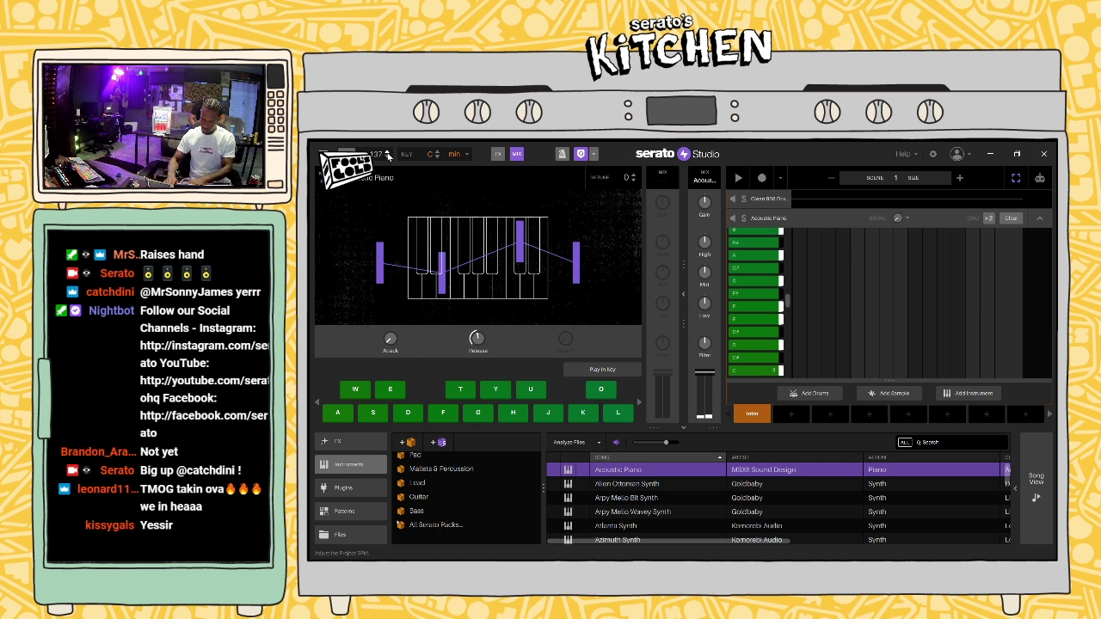
pyautogui.click(389, 154)
pyautogui.click(388, 154)
pyautogui.click(388, 154)
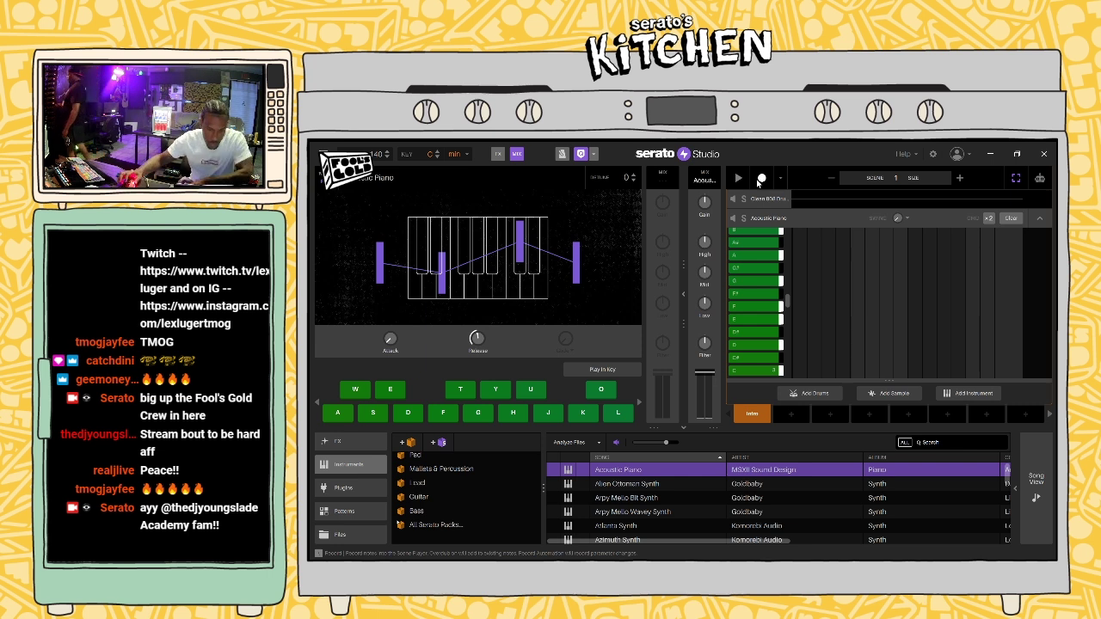
# Step: Record an Acoustic Piano melody into the four-bar Intro scene and turn off the metronome
pyautogui.click(761, 179)
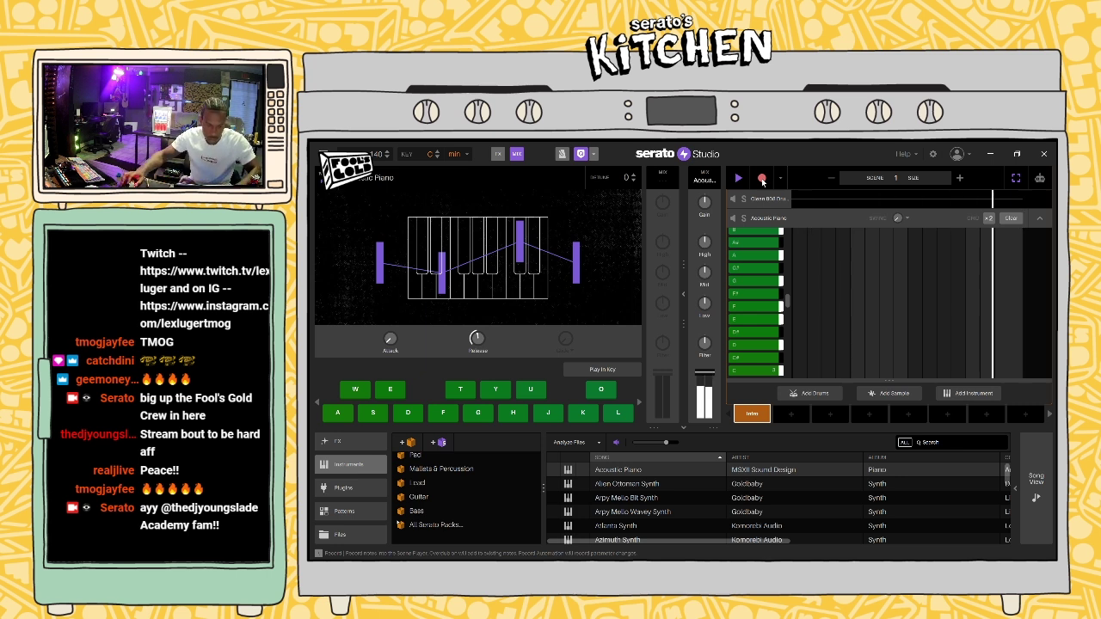
pyautogui.click(760, 180)
pyautogui.click(759, 180)
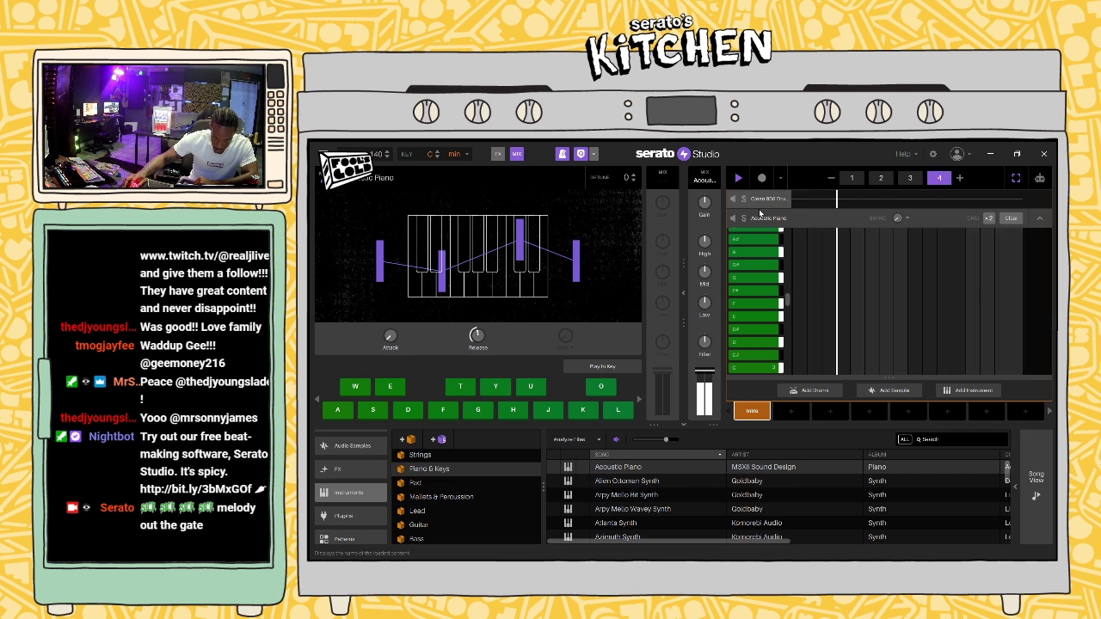
pyautogui.click(563, 153)
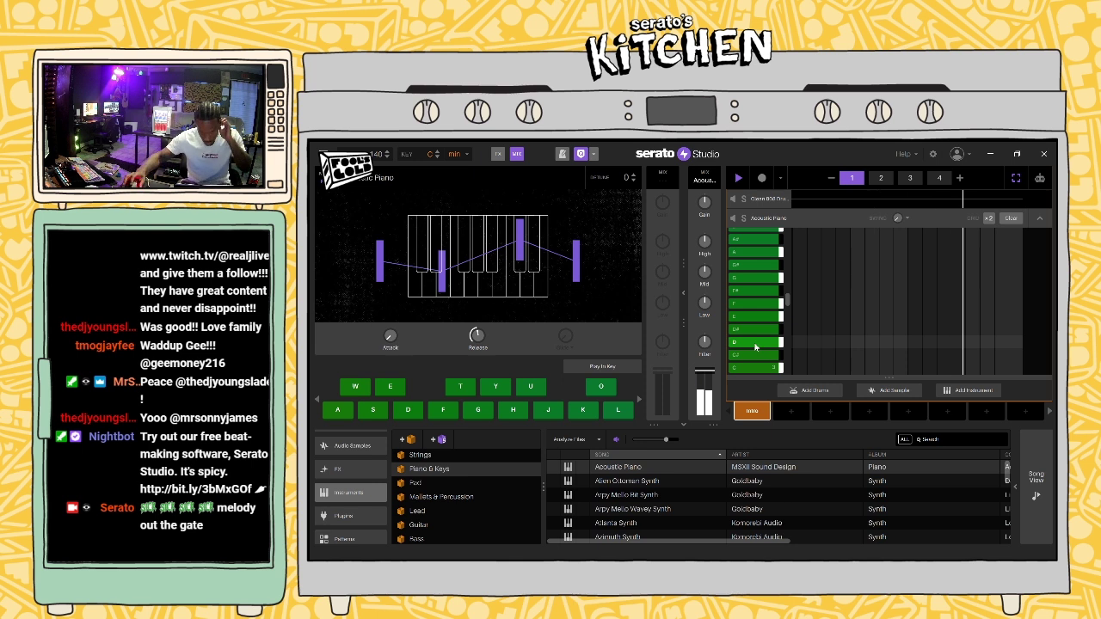
# Step: Add a second instrument deck and load Alien Ottoman Synth onto it
pyautogui.click(964, 392)
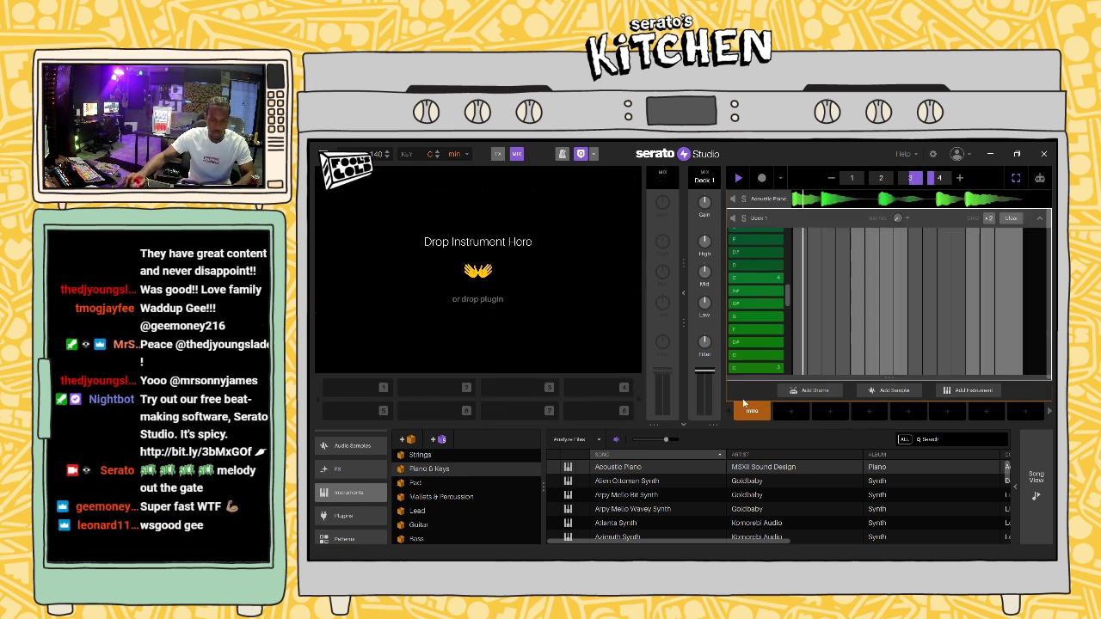
pyautogui.click(646, 482)
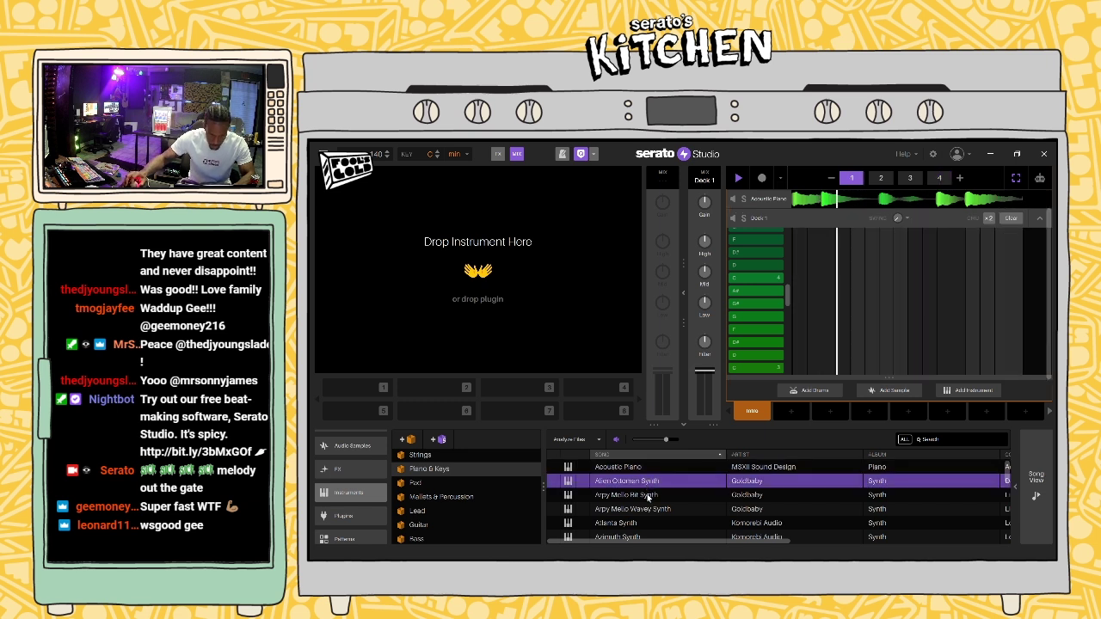
pyautogui.moveTo(637, 482); pyautogui.dragTo(521, 285)
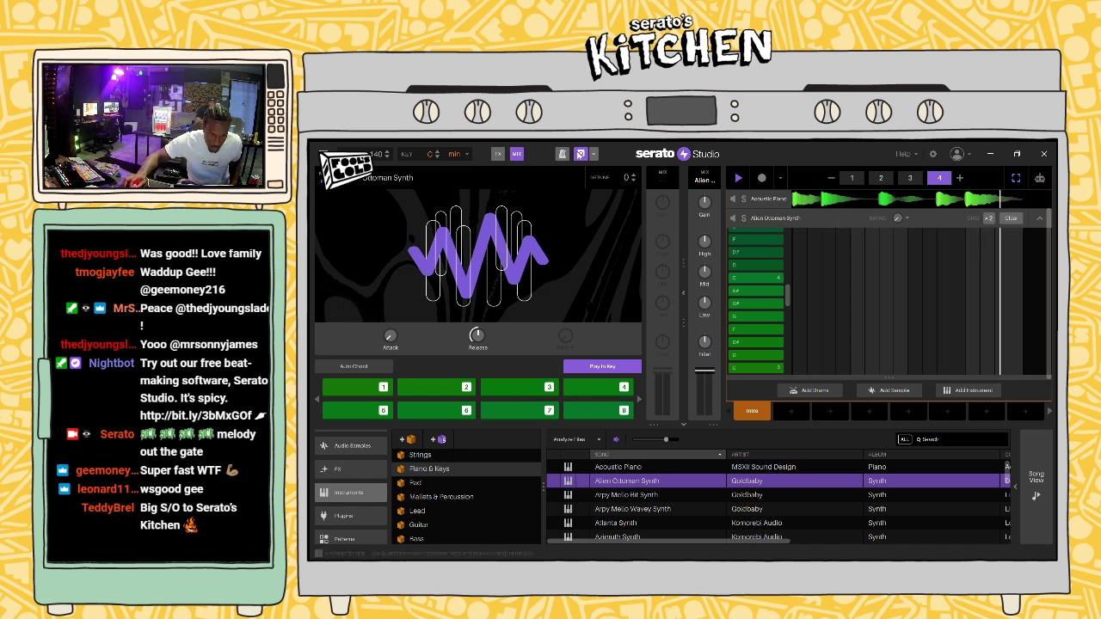
# Step: Turn on the metronome and turn off Play in Key for the Alien Ottoman Synth deck
pyautogui.click(562, 154)
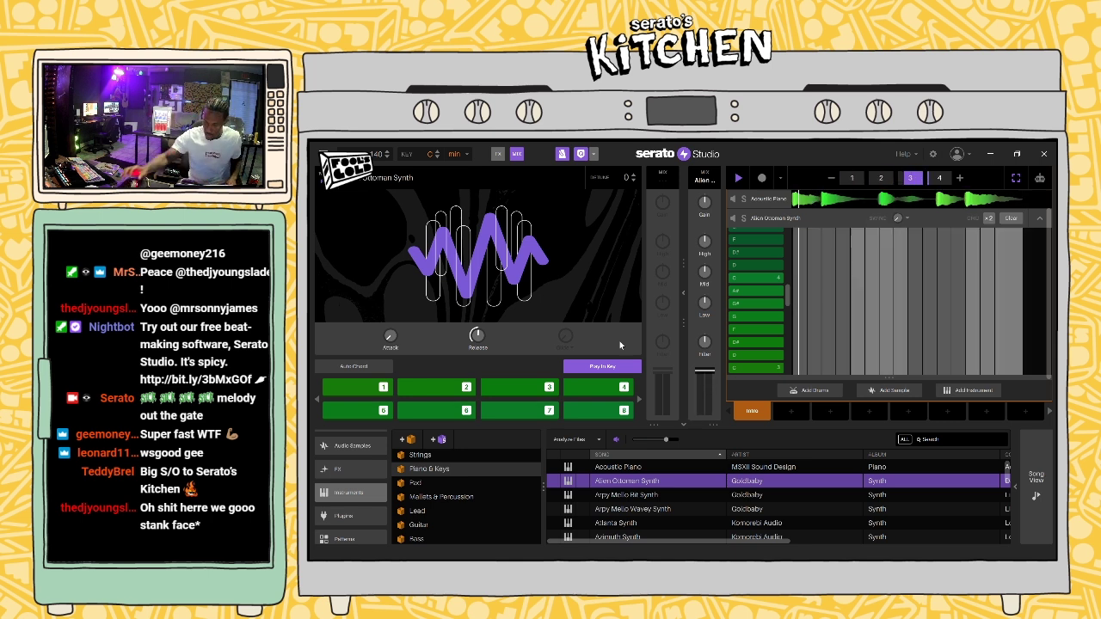
pyautogui.click(599, 368)
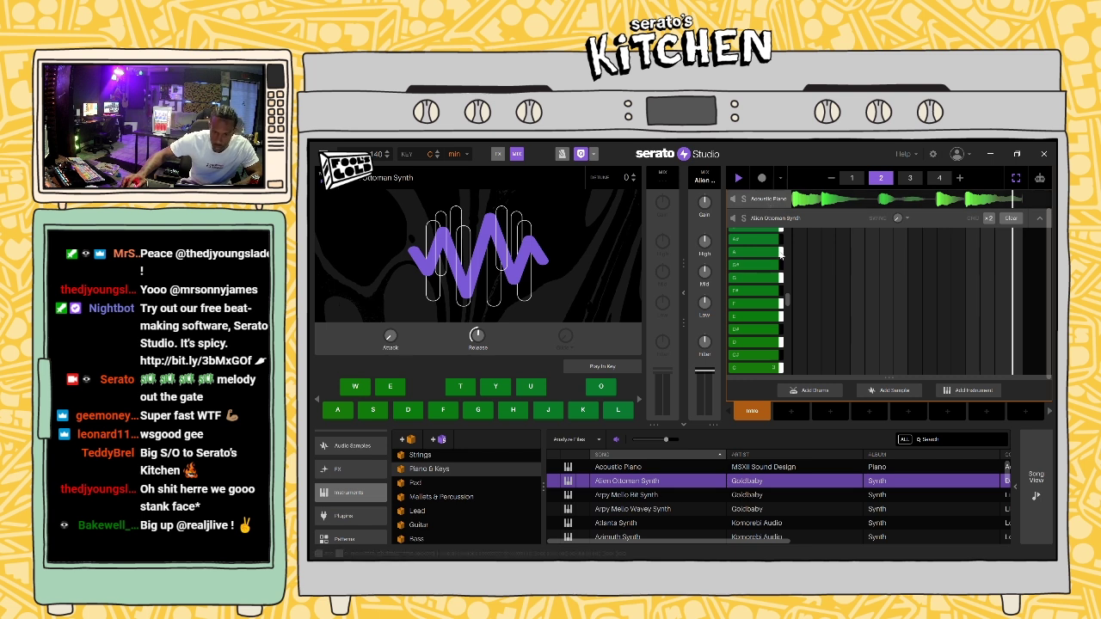
# Step: Switch to the drum kit deck and open the 808 folder of the DeedotLuger Drum Kit in the file library
pyautogui.click(772, 204)
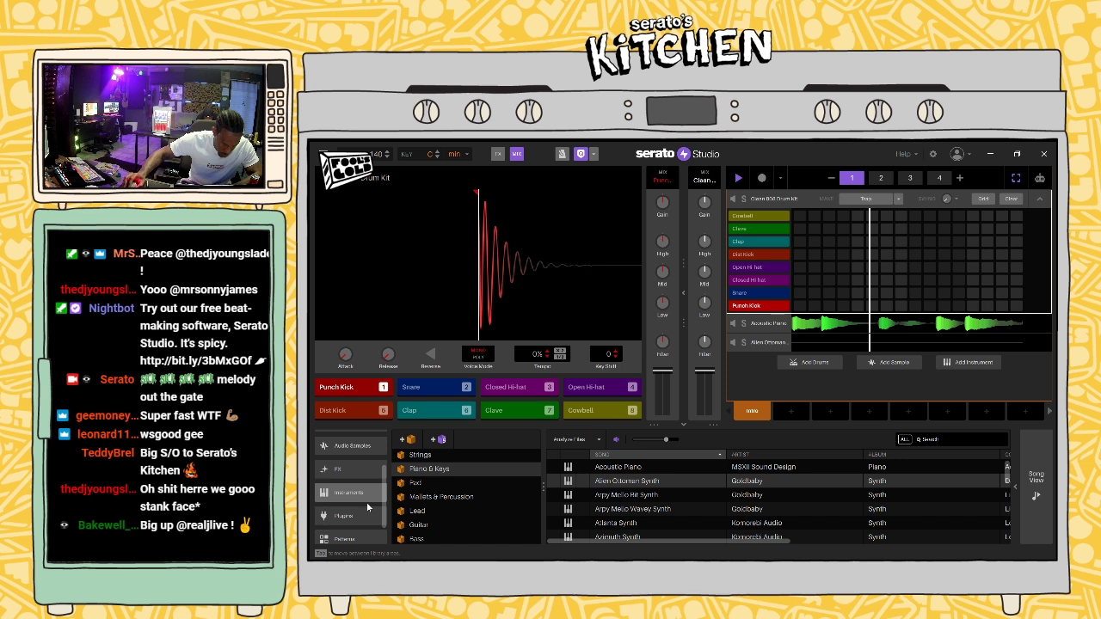
pyautogui.scroll(-1, 367, 507)
pyautogui.click(342, 535)
pyautogui.scroll(-4, 538, 499)
pyautogui.scroll(5, 540, 482)
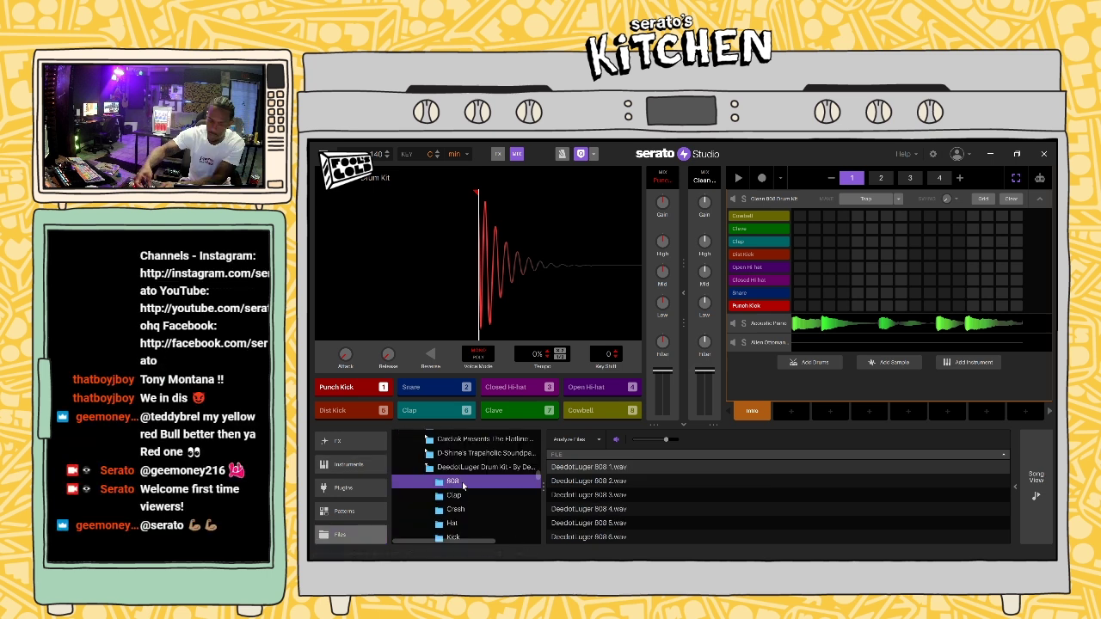
# Step: Preview the DeedotLuger 808 samples 1 to 4 and load DeedotLuger 808 2 onto the first drum pad
pyautogui.click(595, 482)
pyautogui.click(606, 470)
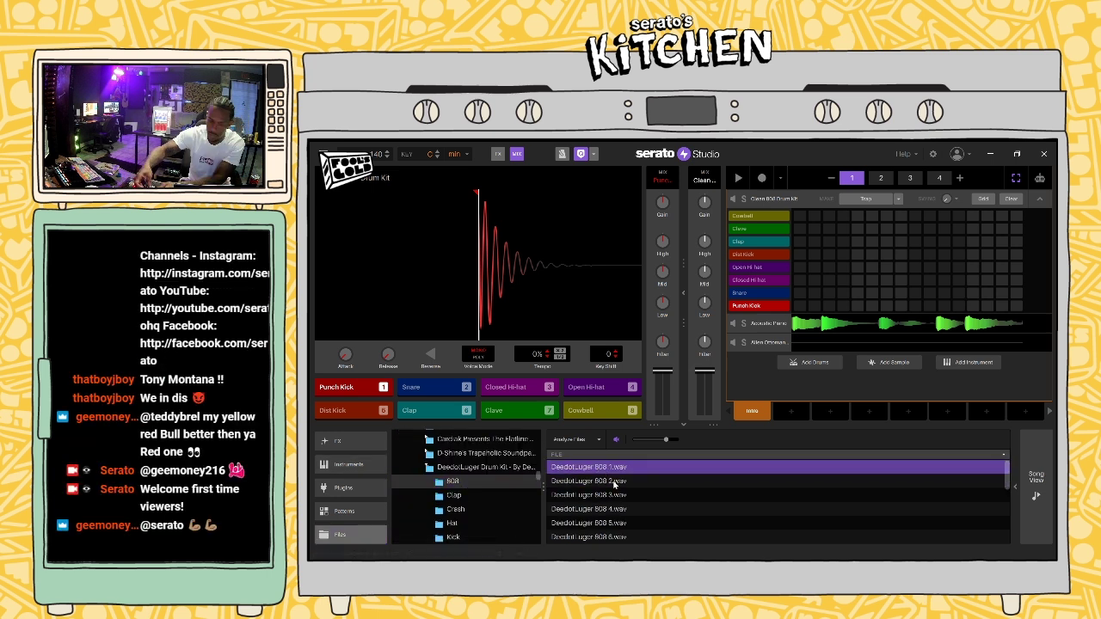
pyautogui.click(617, 494)
pyautogui.click(620, 482)
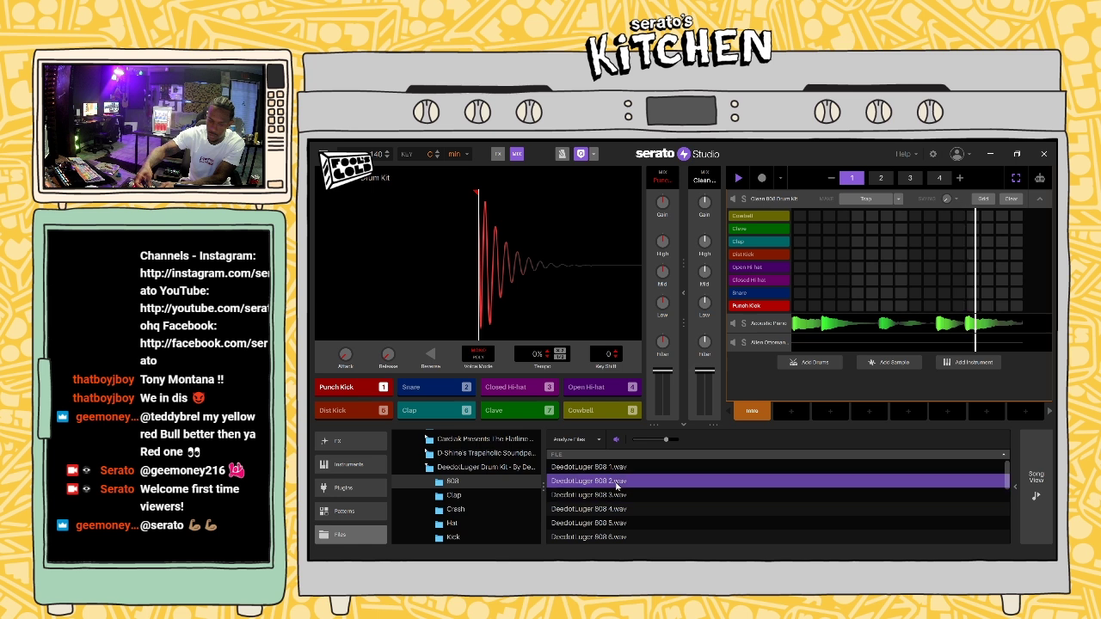
pyautogui.click(624, 496)
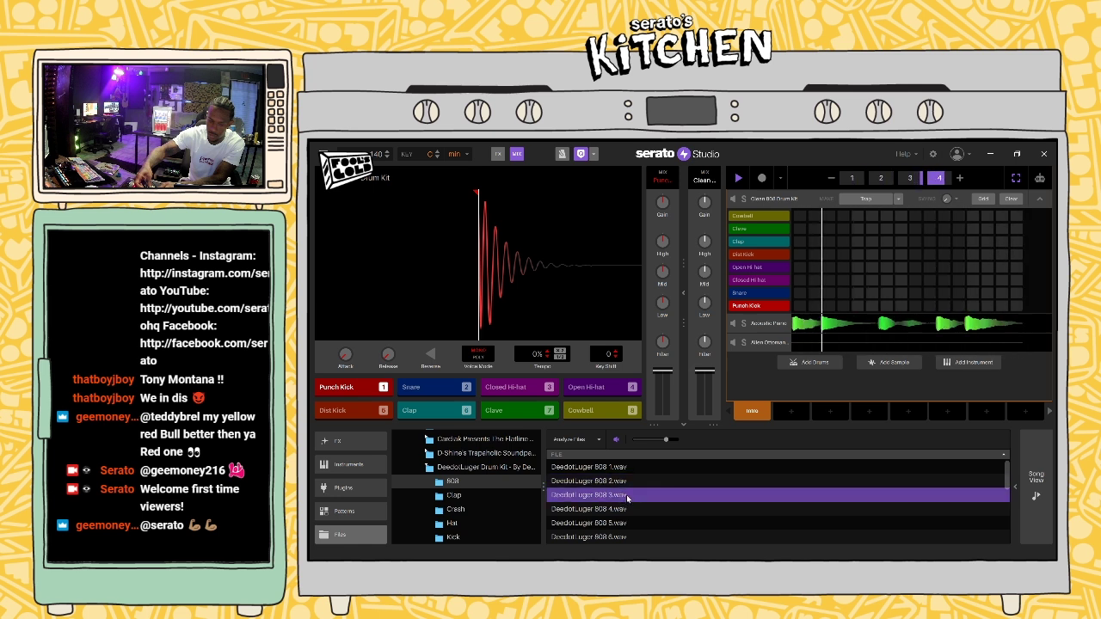
pyautogui.click(622, 510)
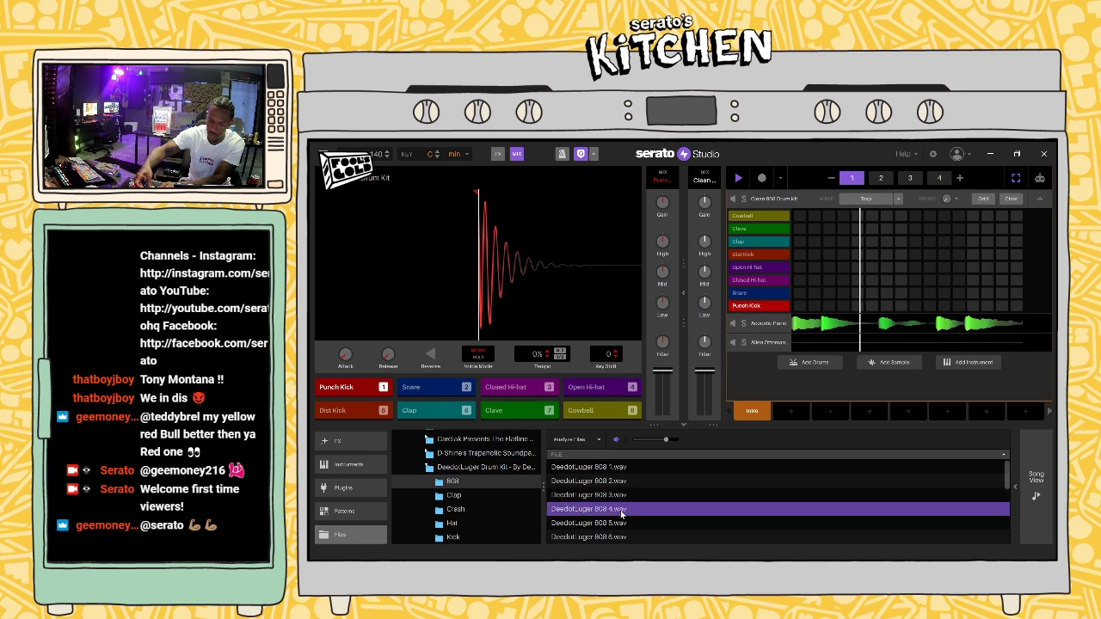
pyautogui.click(620, 496)
pyautogui.click(613, 482)
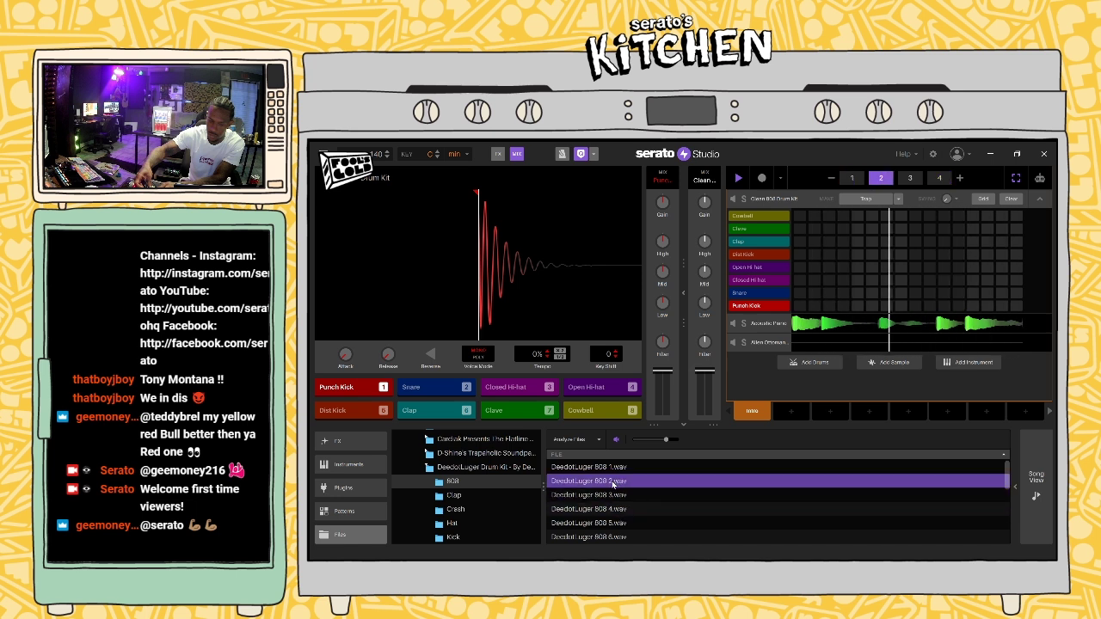
pyautogui.moveTo(613, 484); pyautogui.dragTo(368, 392)
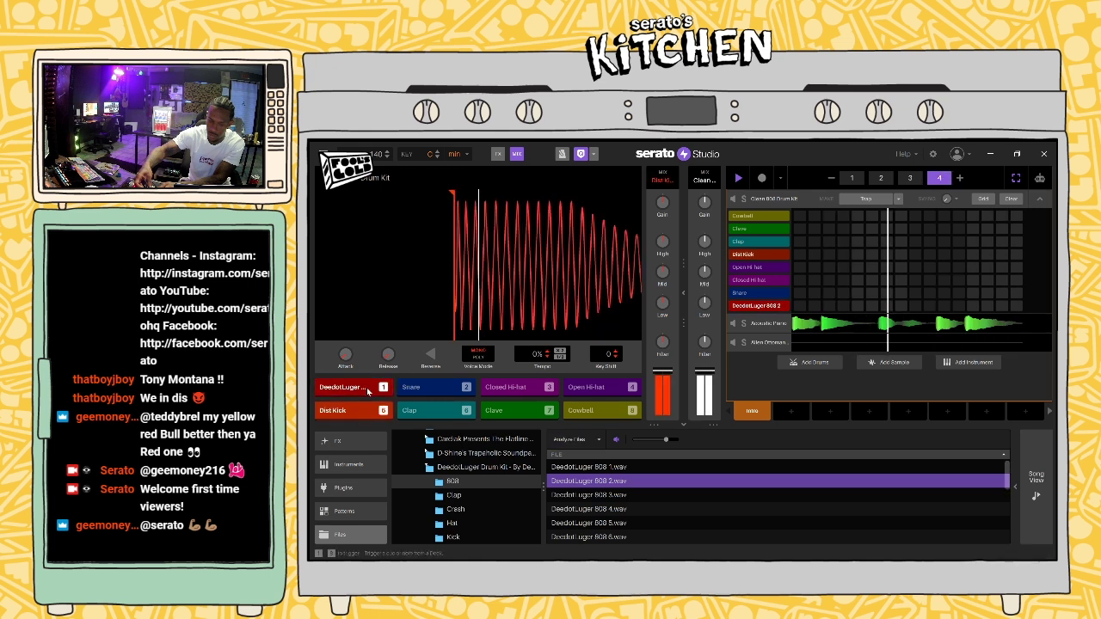
# Step: Load DeedotLuger Hat 3 from the Hat folder onto the first drum pad and audition it
pyautogui.click(370, 393)
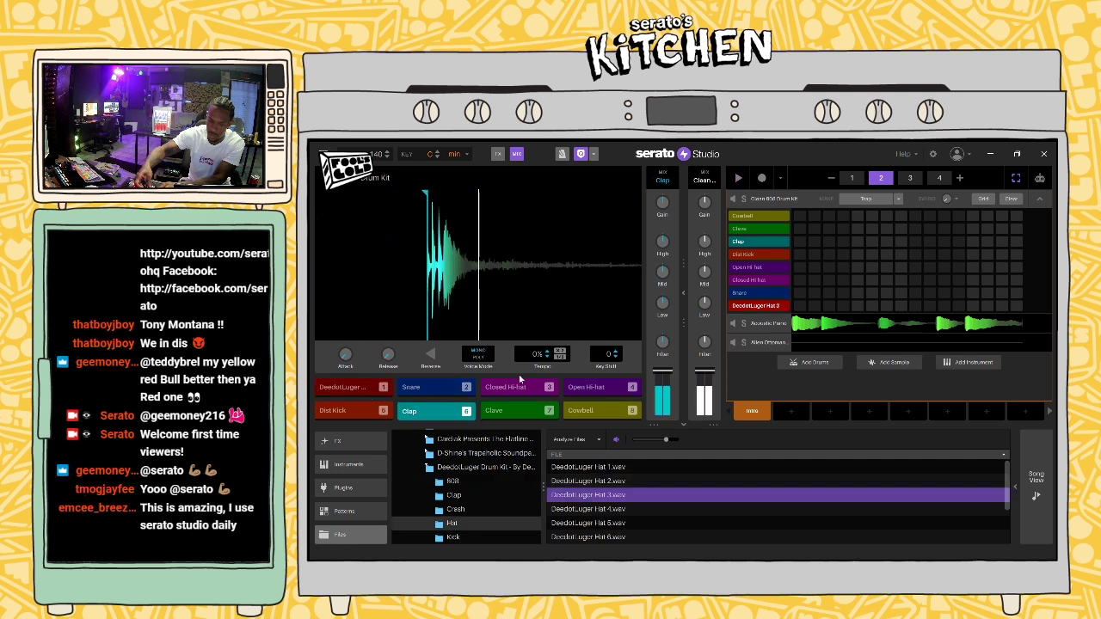
pyautogui.click(365, 390)
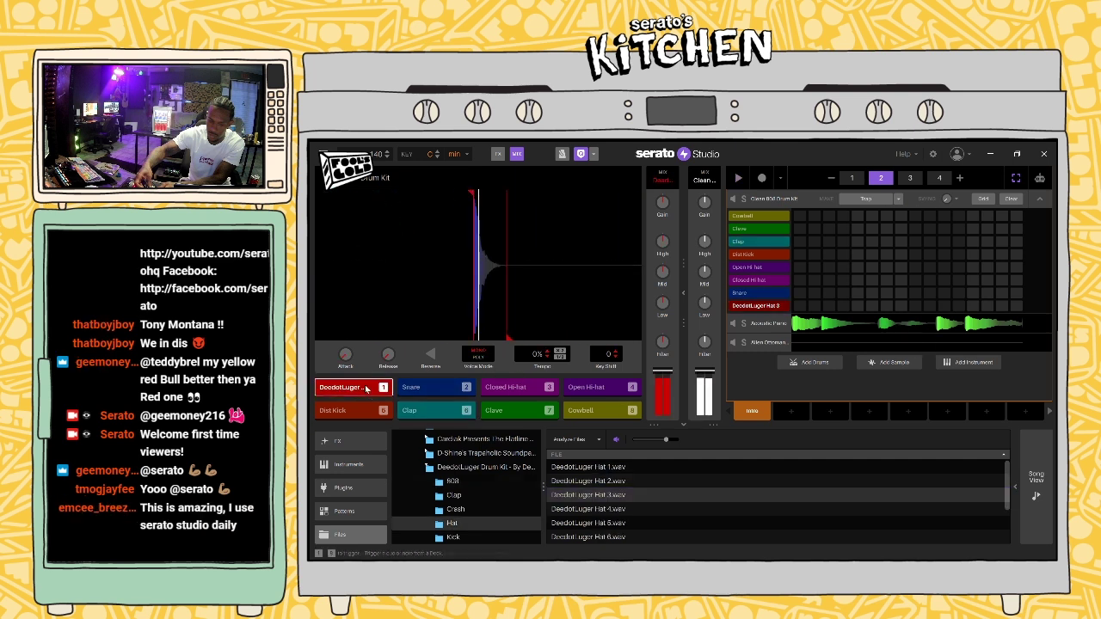
pyautogui.press('space')
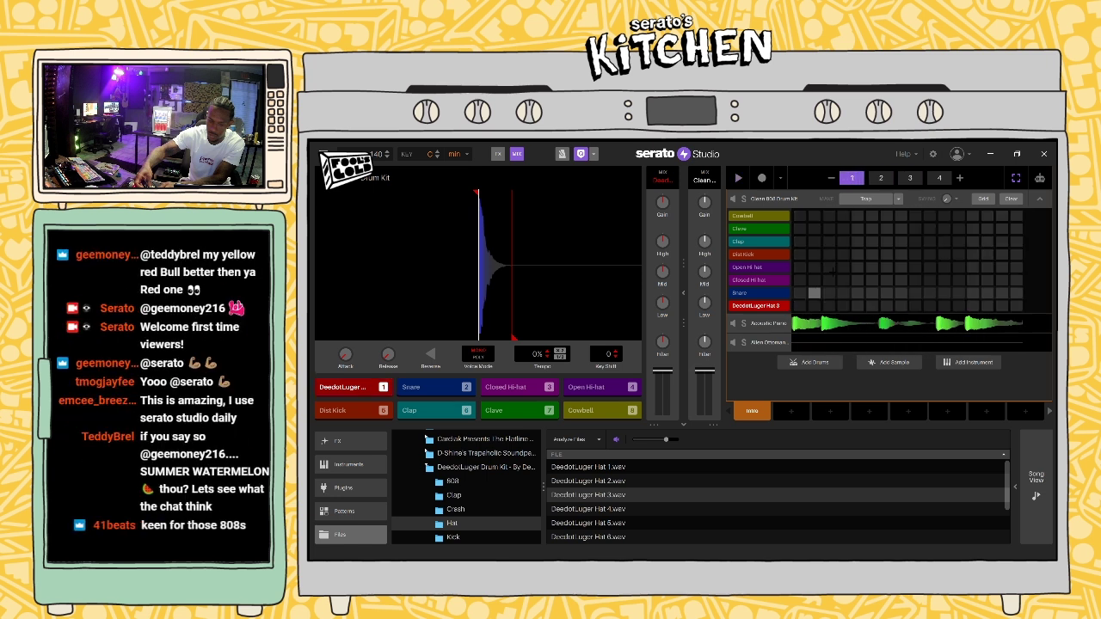
# Step: Place DeedotLuger Hat 3 hits on every second step of bar 1, starting on the first step
pyautogui.click(858, 306)
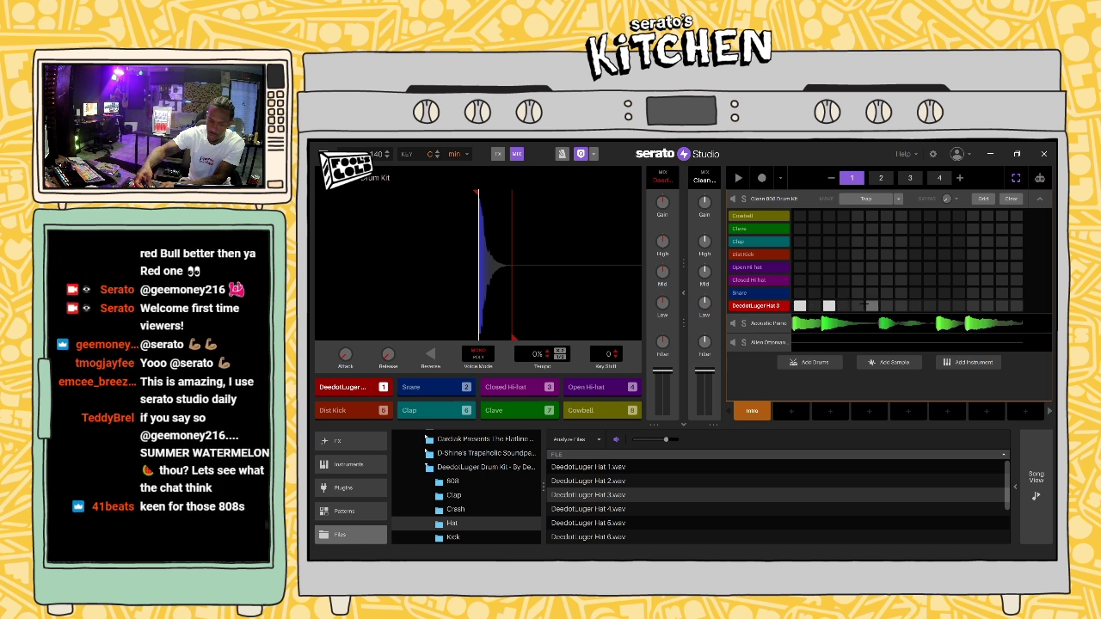
pyautogui.click(886, 305)
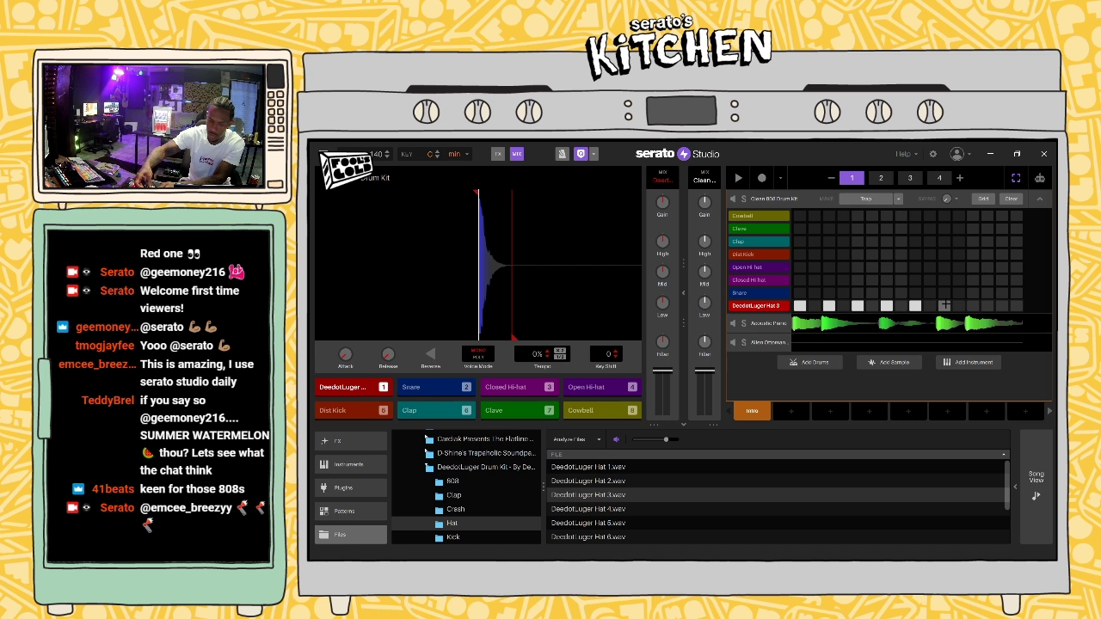
pyautogui.click(881, 177)
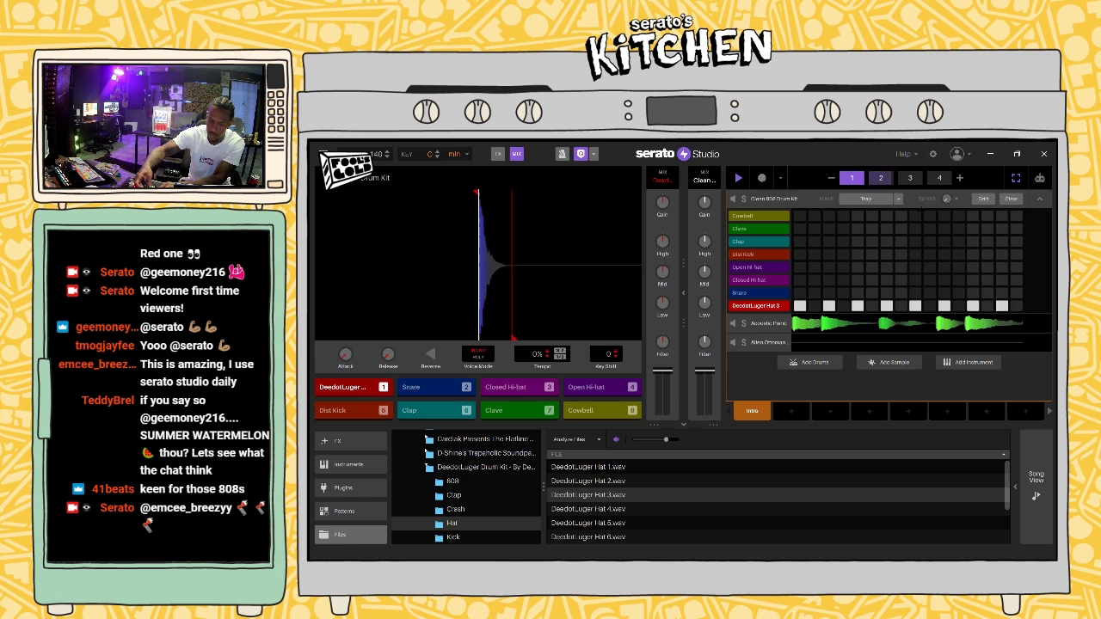
pyautogui.click(851, 177)
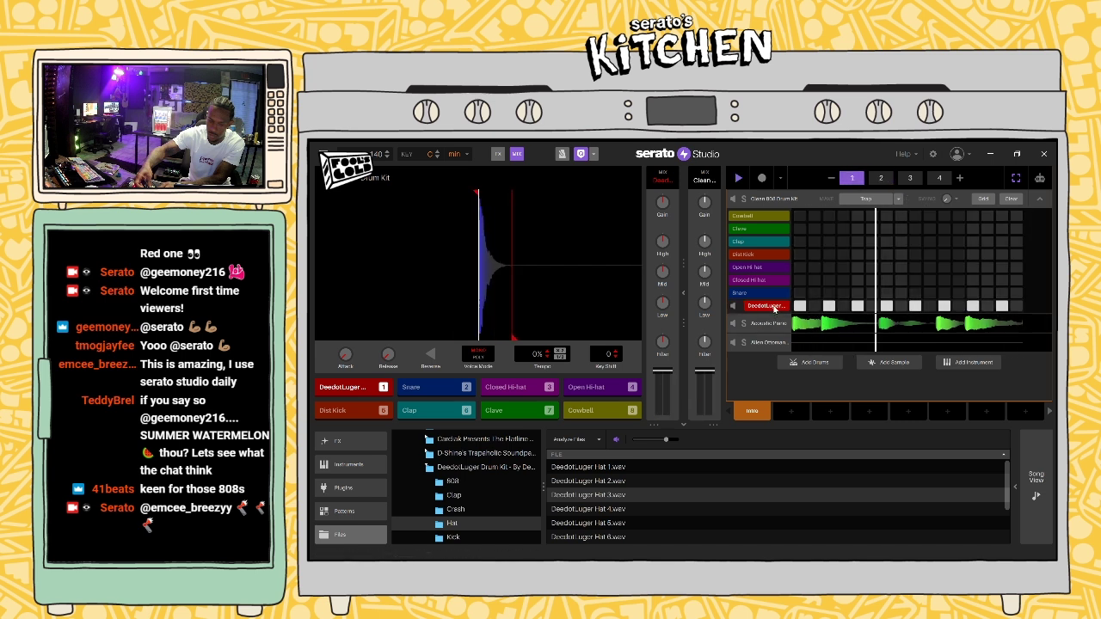
# Step: Try filling in the DeedotLuger Hat 3 row with the 1/2 note interval
pyautogui.rightClick(779, 307)
pyautogui.moveTo(827, 314)
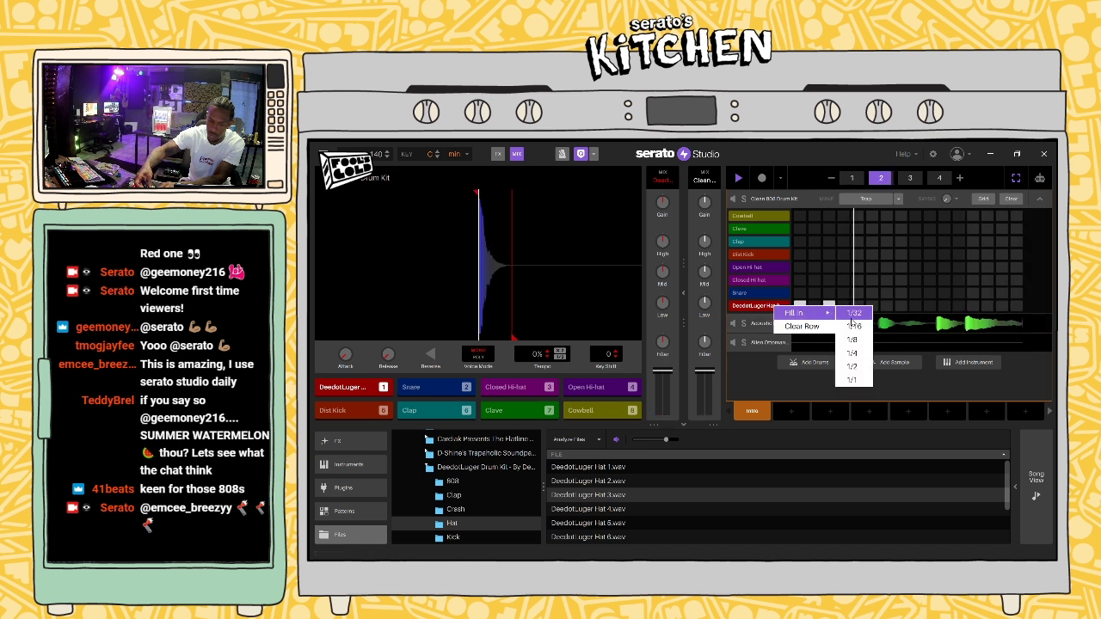
pyautogui.click(855, 364)
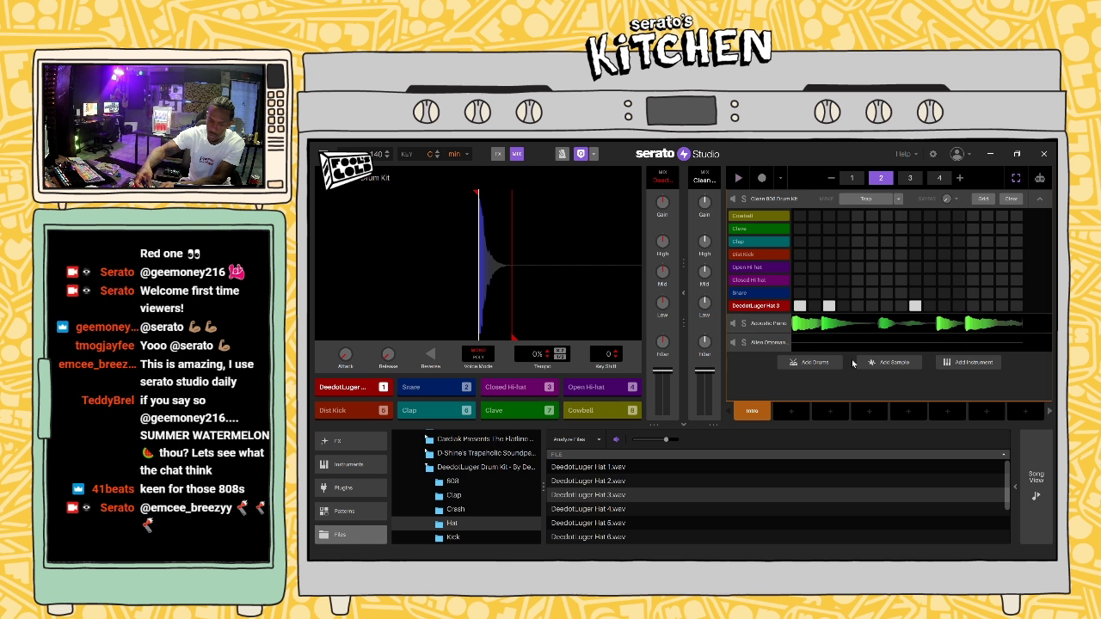
pyautogui.press('space')
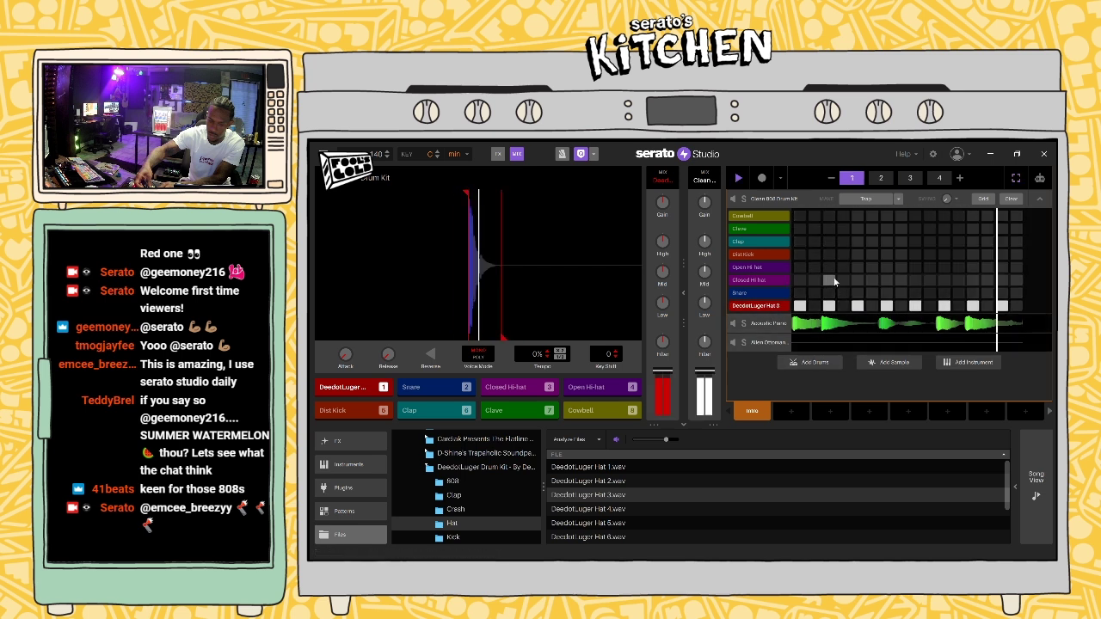
# Step: Fill in the DeedotLuger Hat 3 row so it hits every second step in the remaining bars
pyautogui.rightClick(772, 307)
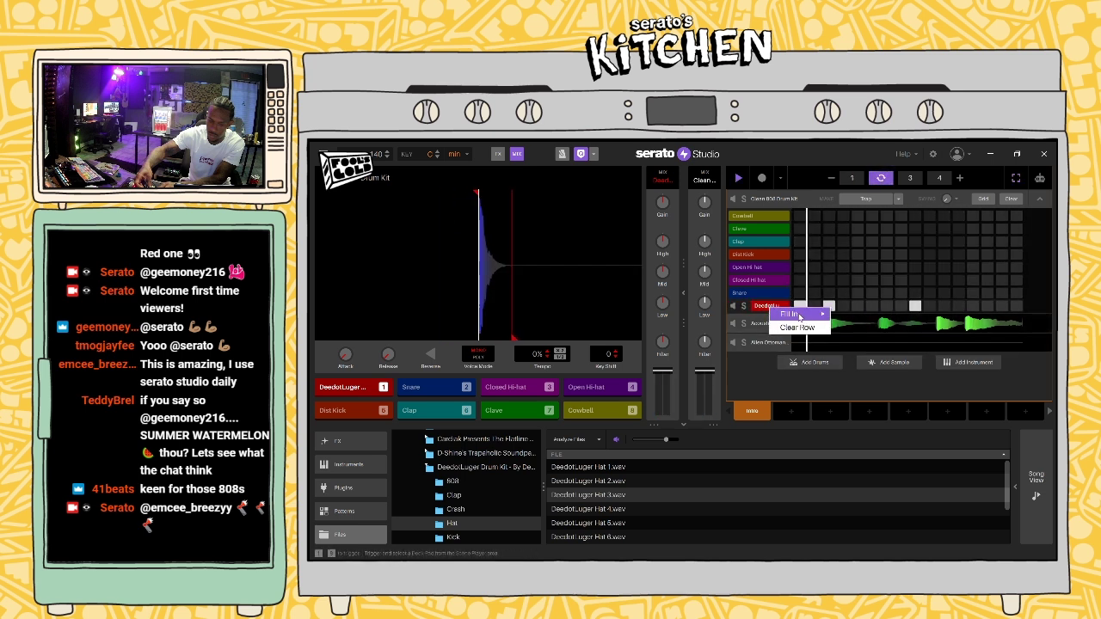
pyautogui.moveTo(800, 316)
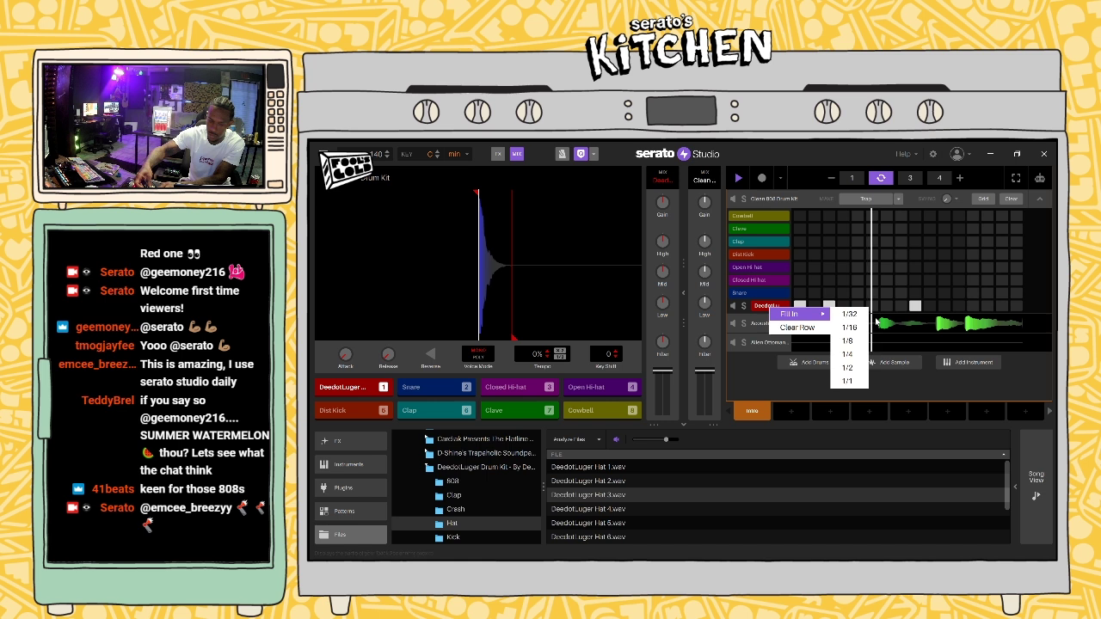
pyautogui.click(854, 370)
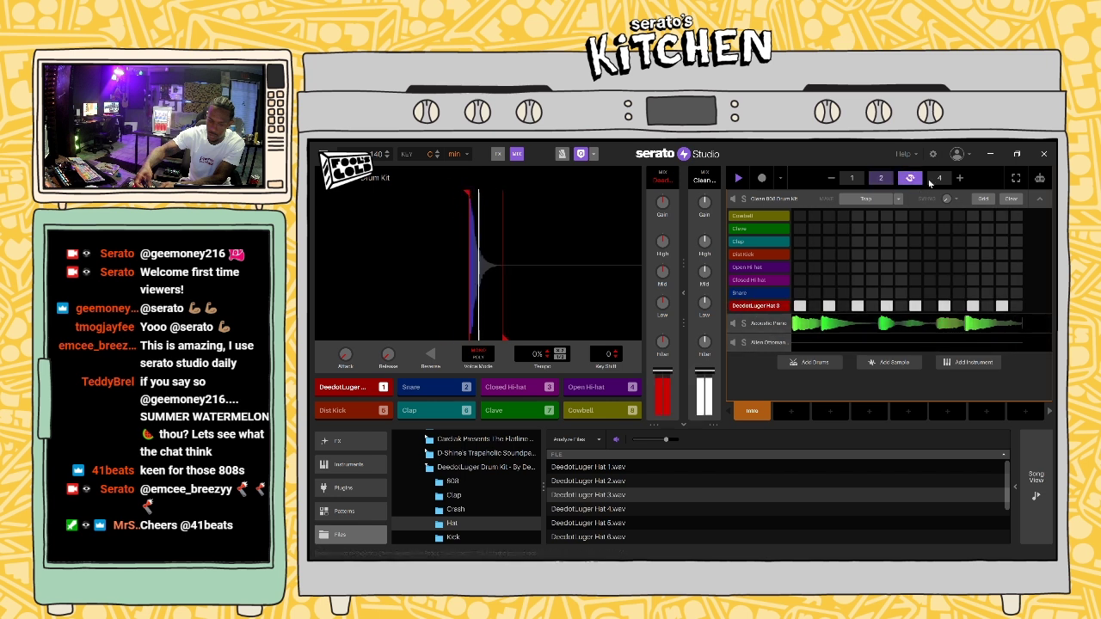
pyautogui.click(910, 178)
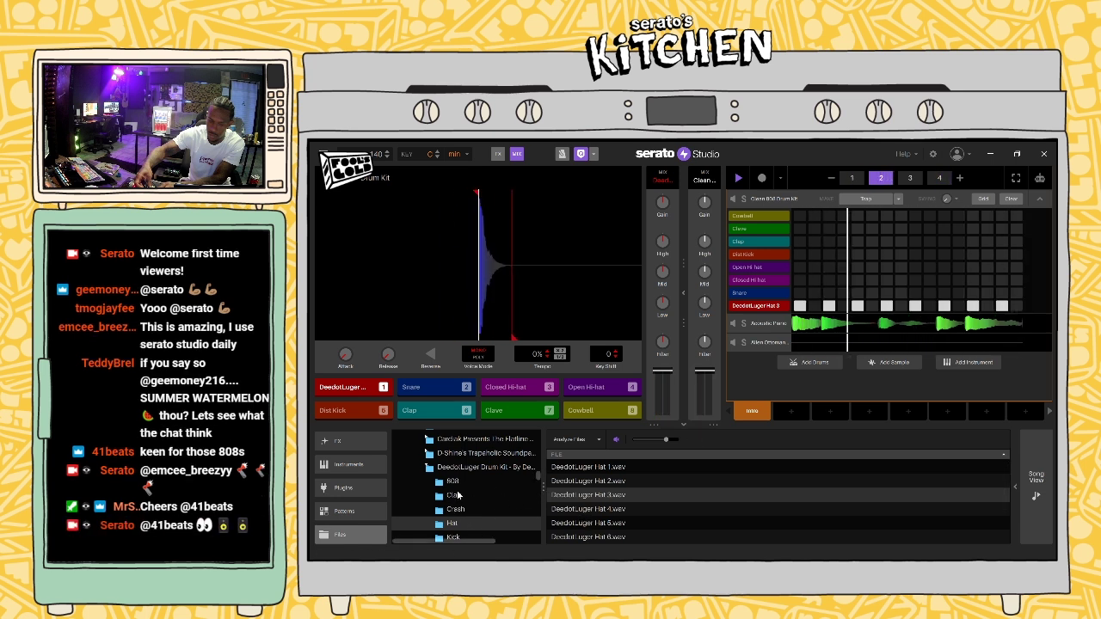
# Step: Preview the samples in the DeedotLuger Clap folder and load DeedotLuger Clap 6 onto the second drum pad
pyautogui.click(459, 497)
pyautogui.click(594, 481)
pyautogui.click(600, 509)
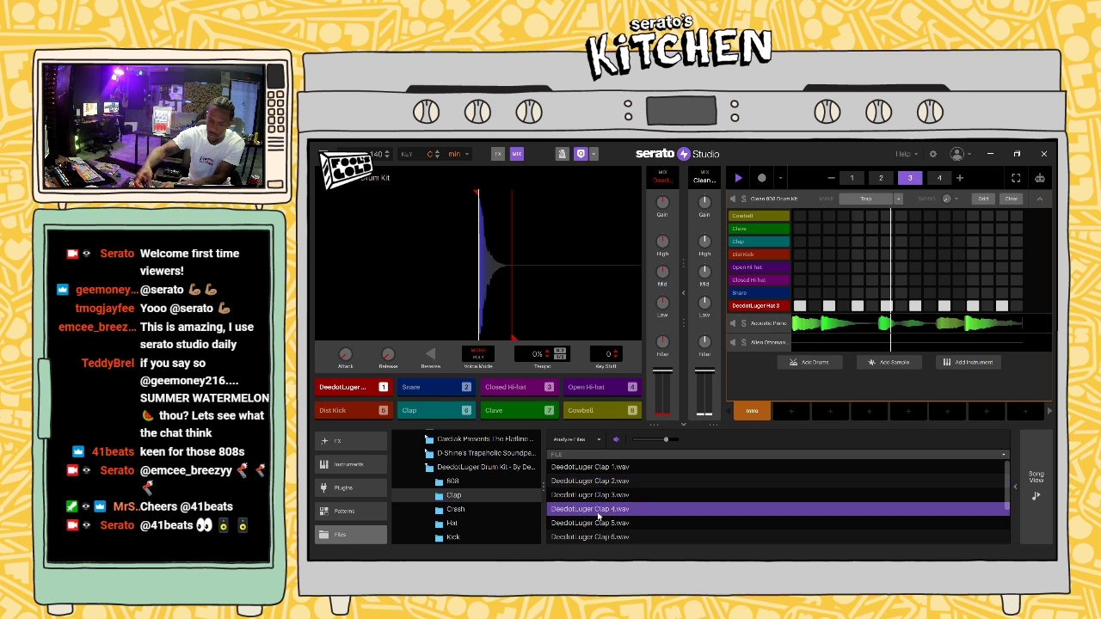
pyautogui.click(596, 522)
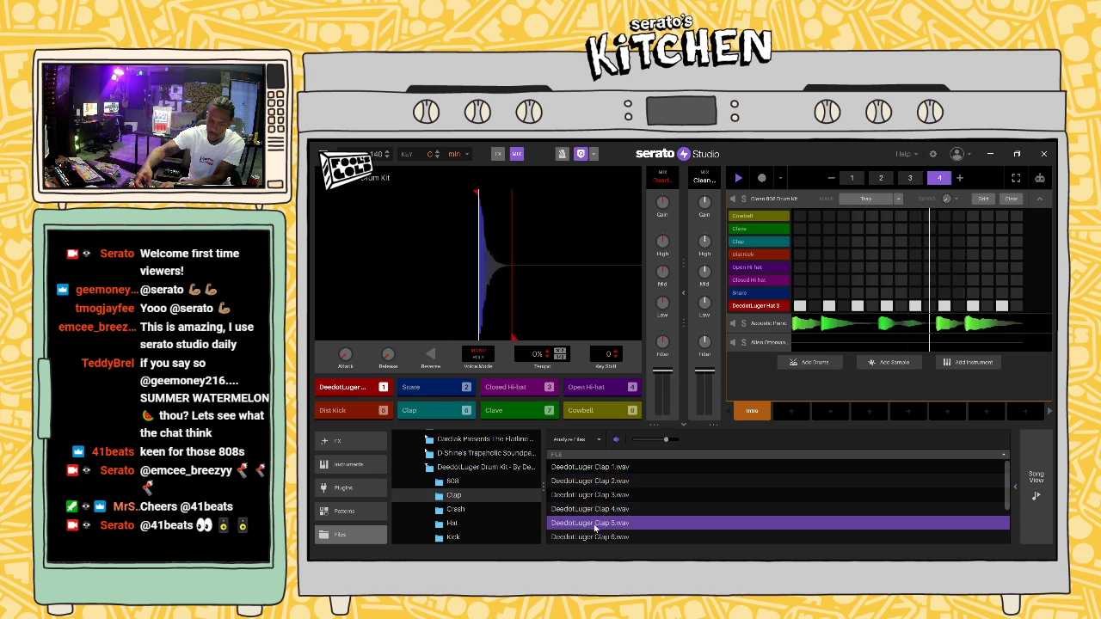
pyautogui.press('Up')
pyautogui.press('Down')
pyautogui.press('Down')
pyautogui.moveTo(605, 540); pyautogui.dragTo(447, 392)
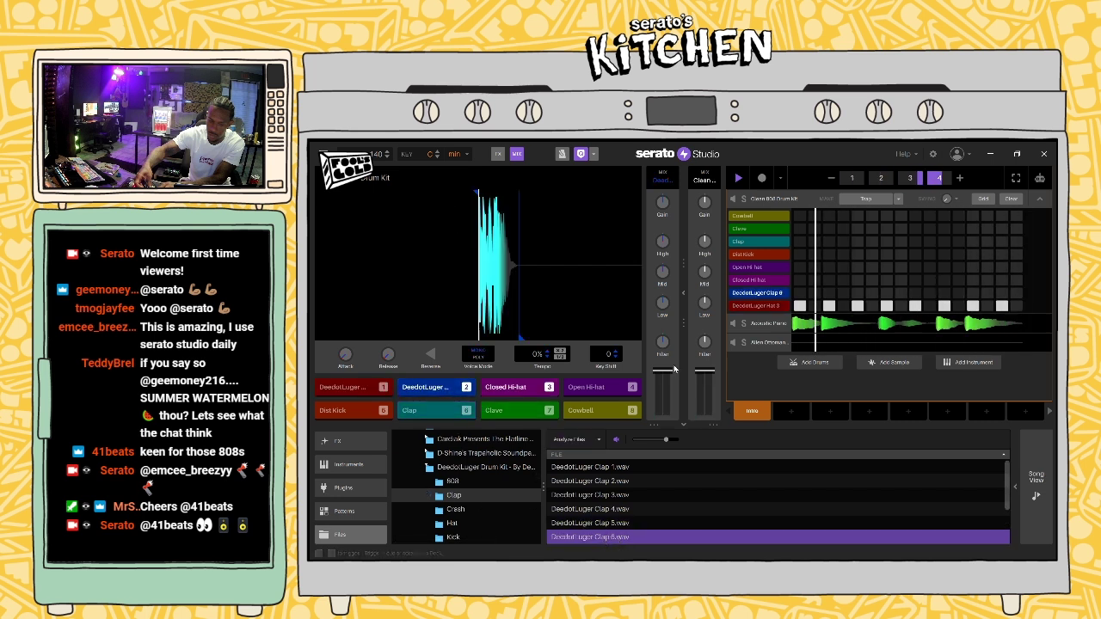
# Step: Place a DeedotLuger Clap 6 hit on the ninth step of bar 1, clearing misplaced hits
pyautogui.press('space')
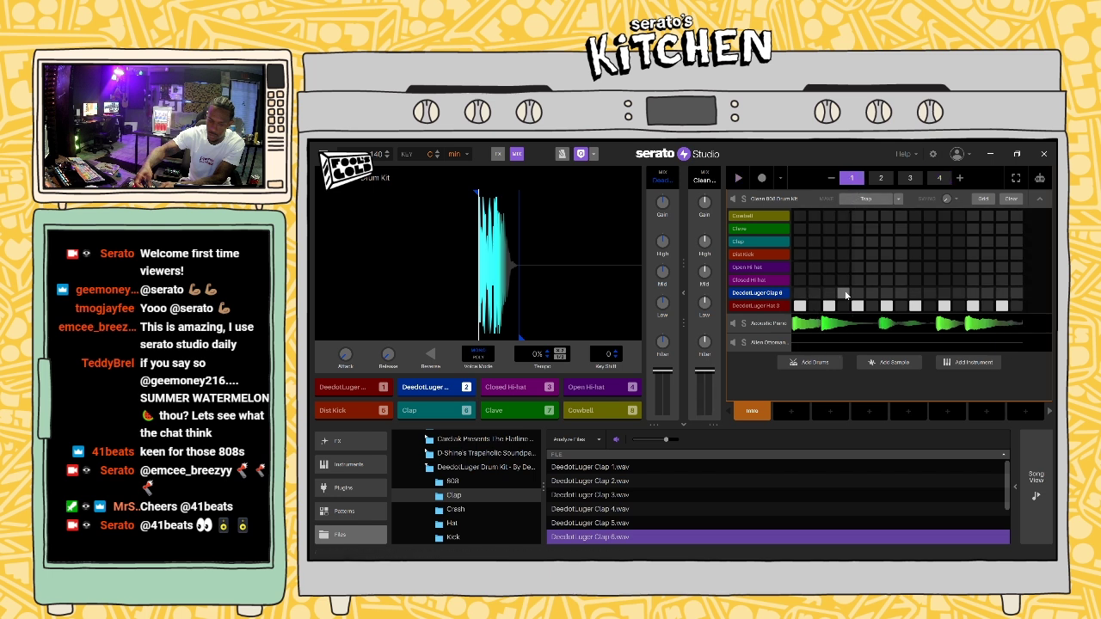
pyautogui.moveTo(873, 294); pyautogui.dragTo(886, 295)
pyautogui.rightClick(886, 295)
pyautogui.press('Escape')
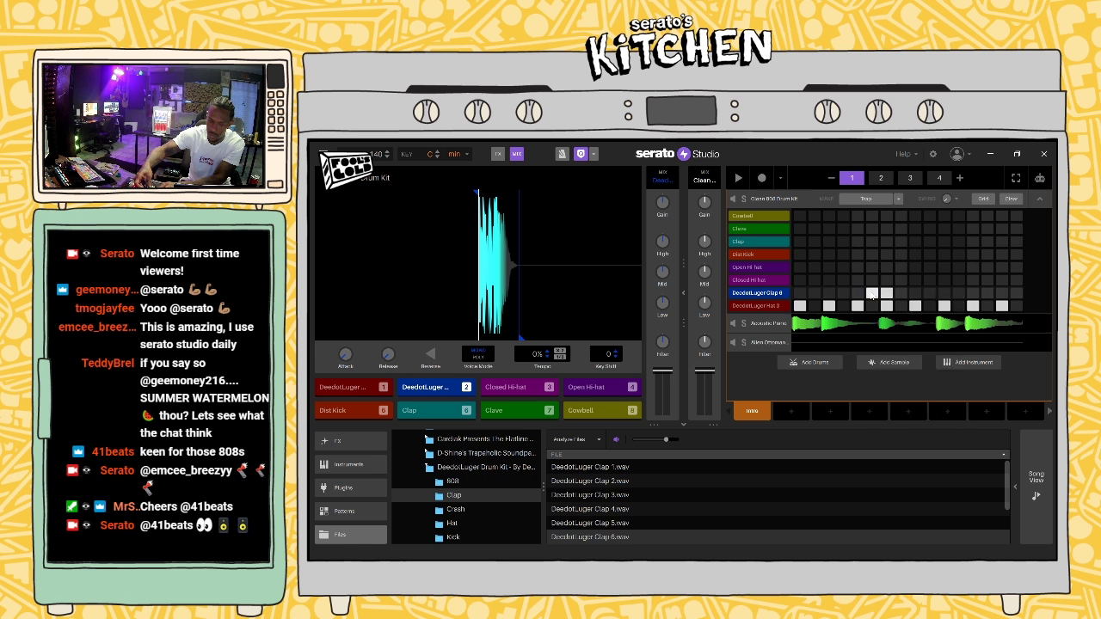
pyautogui.moveTo(874, 297); pyautogui.dragTo(917, 297)
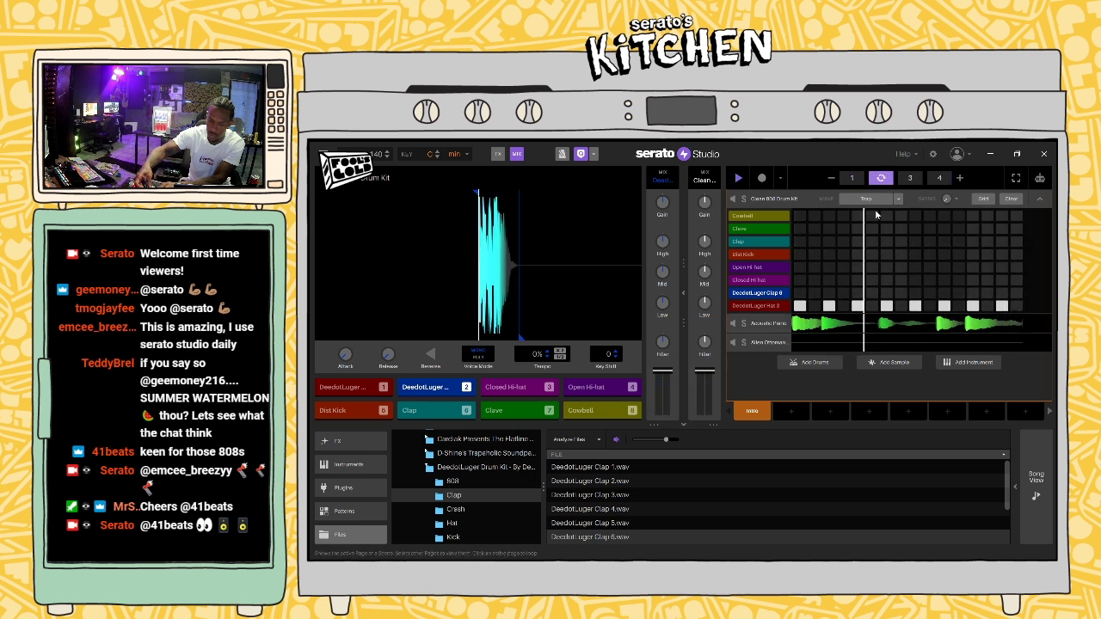
# Step: Continue the DeedotLuger Clap 6 pattern through the following bars with a hit on the ninth step
pyautogui.click(915, 293)
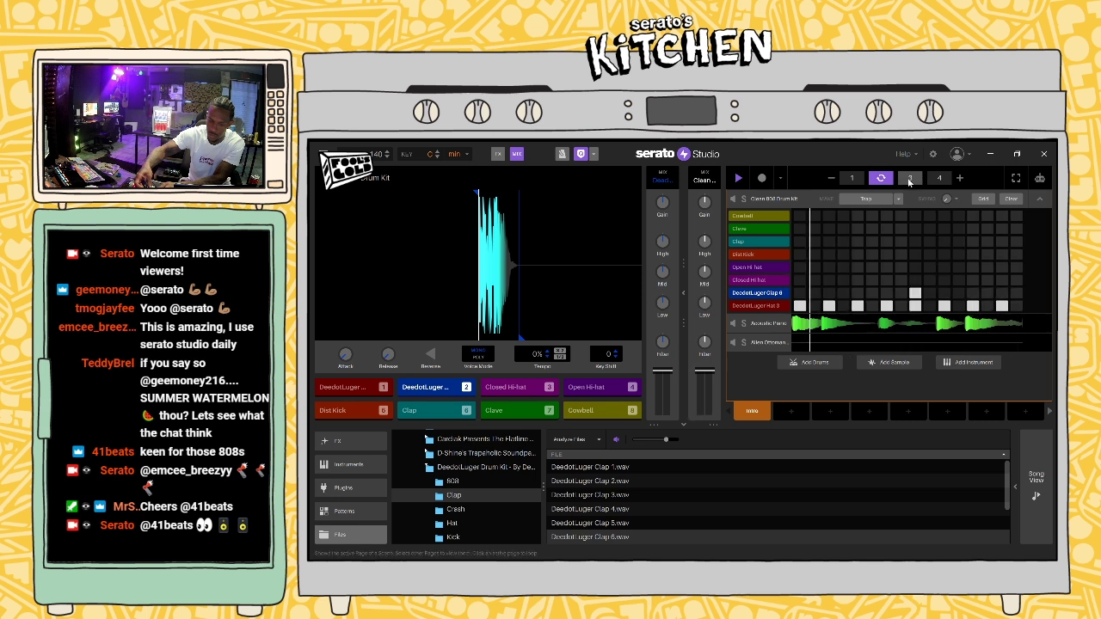
pyautogui.click(909, 179)
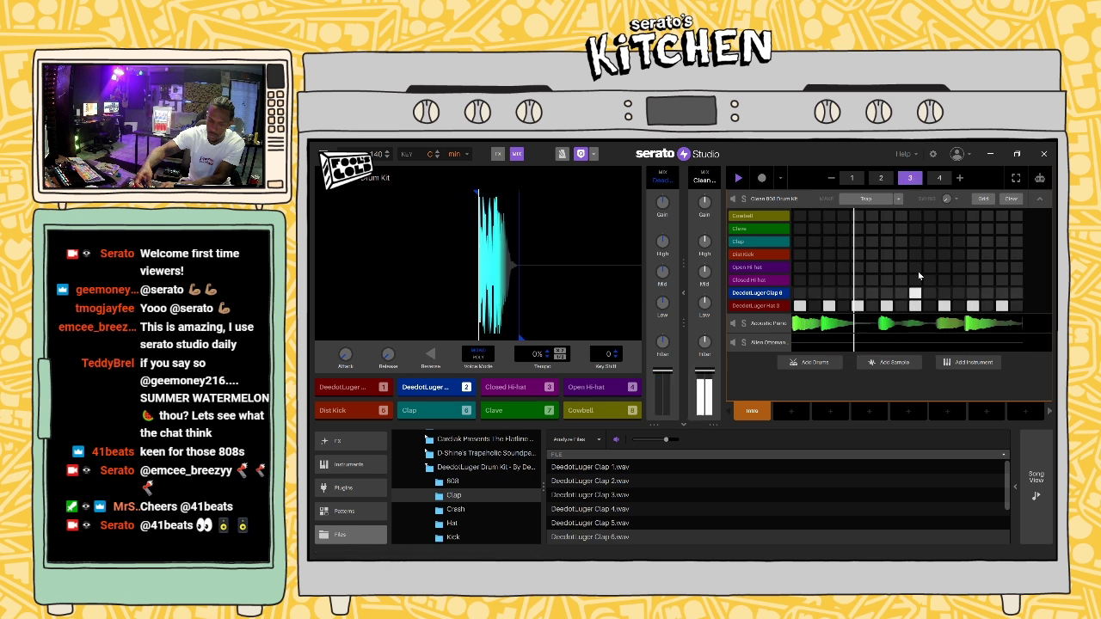
pyautogui.click(938, 179)
pyautogui.click(853, 179)
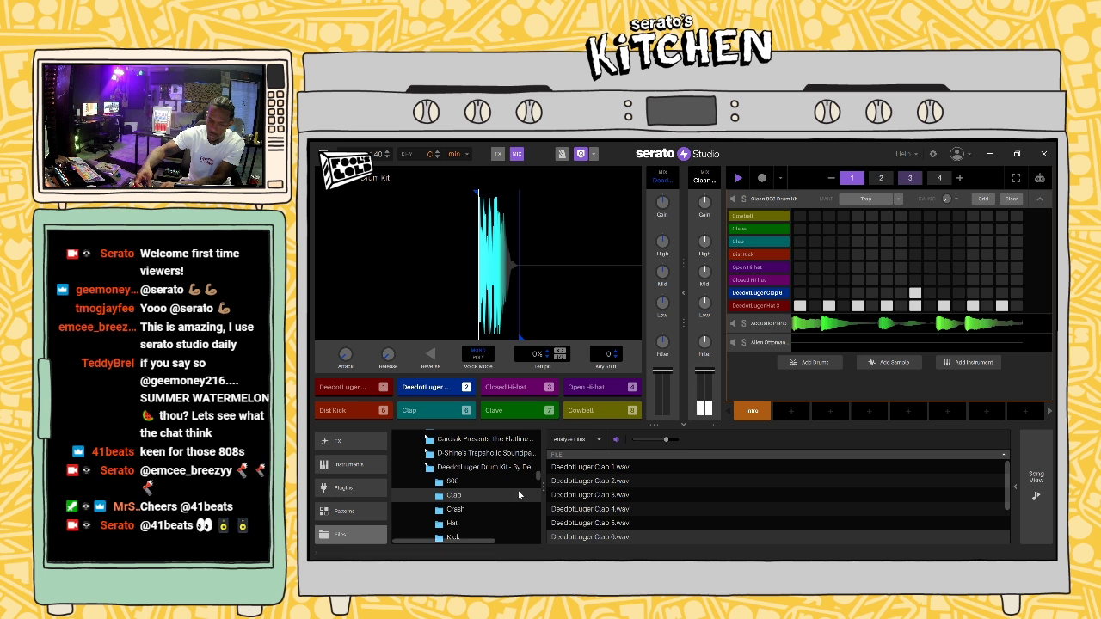
# Step: Open the Snares & Claps folder of the Gamer World SoundKit in the file library
pyautogui.moveTo(539, 479); pyautogui.dragTo(536, 501)
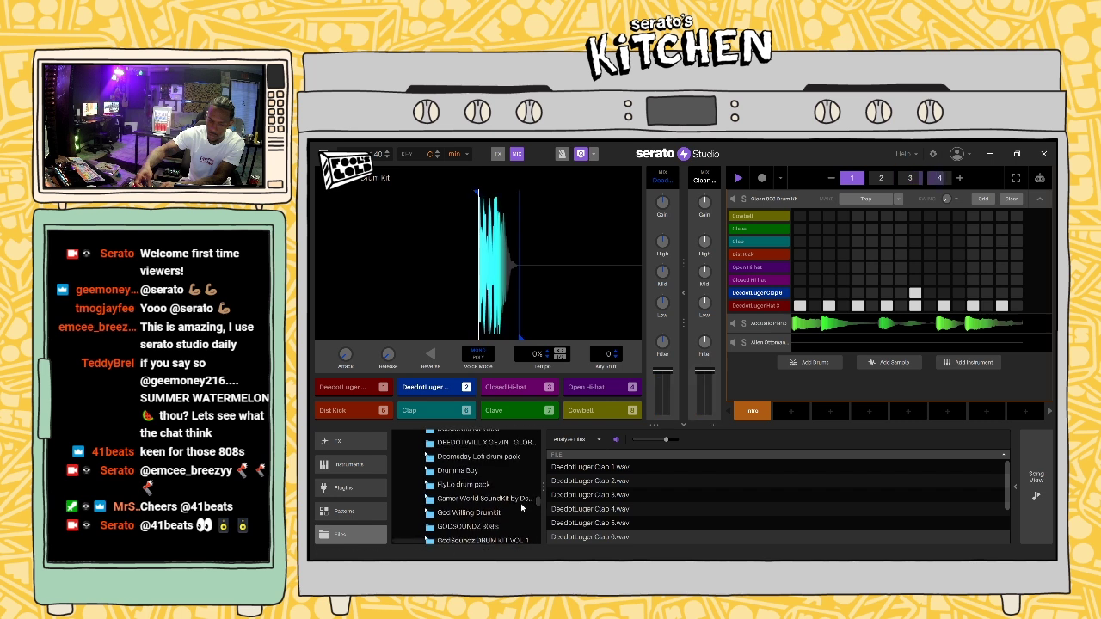
pyautogui.click(516, 499)
pyautogui.press('space')
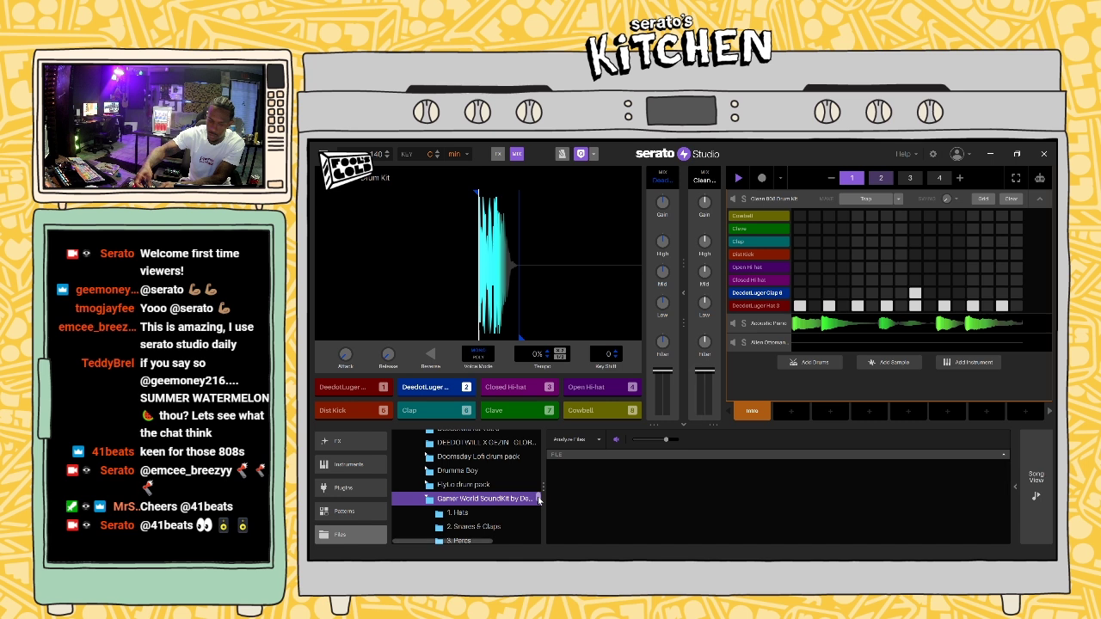
pyautogui.doubleClick(533, 499)
pyautogui.click(475, 430)
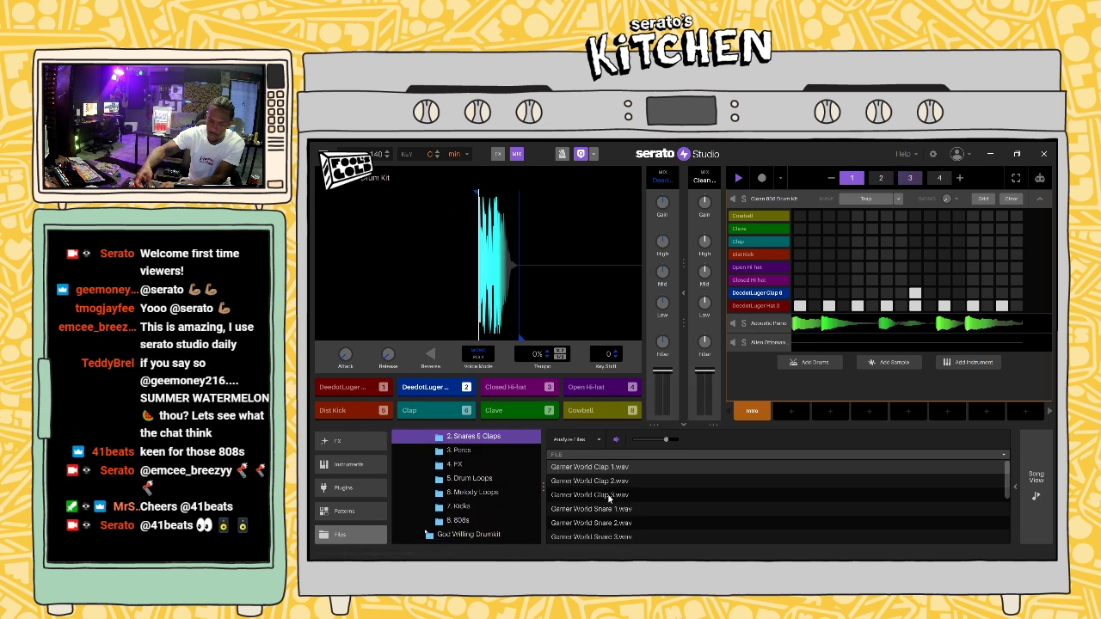
# Step: Preview the Gamer World snare samples and load Gamer World Snare 4 onto the third drum pad
pyautogui.scroll(-5, 1013, 471)
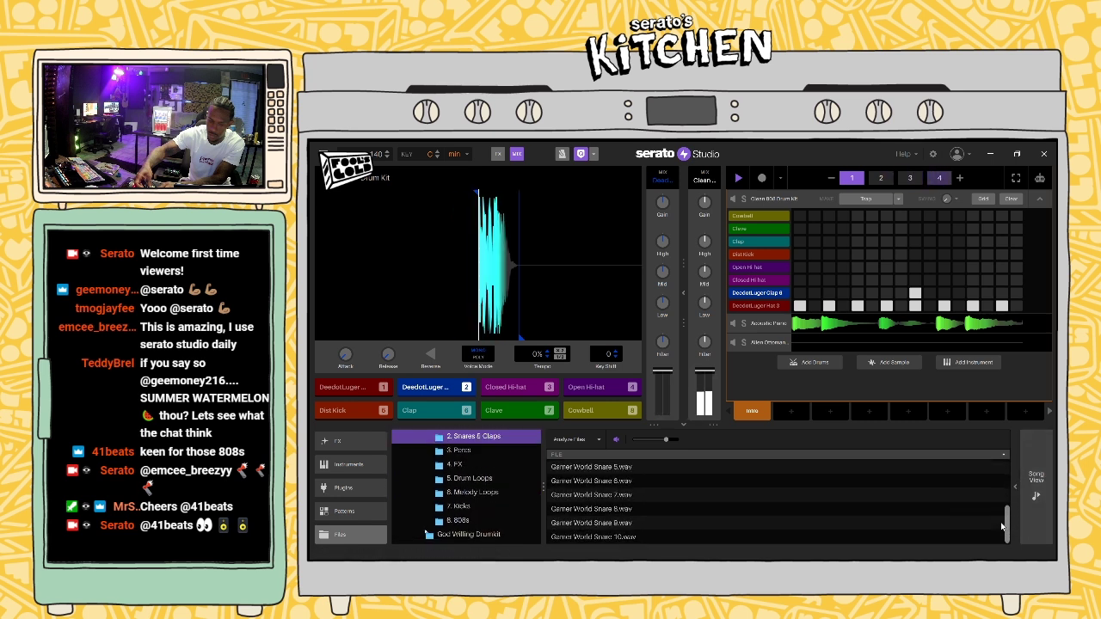
pyautogui.click(695, 486)
pyautogui.scroll(3, 976, 503)
pyautogui.click(674, 473)
pyautogui.click(665, 485)
pyautogui.click(682, 499)
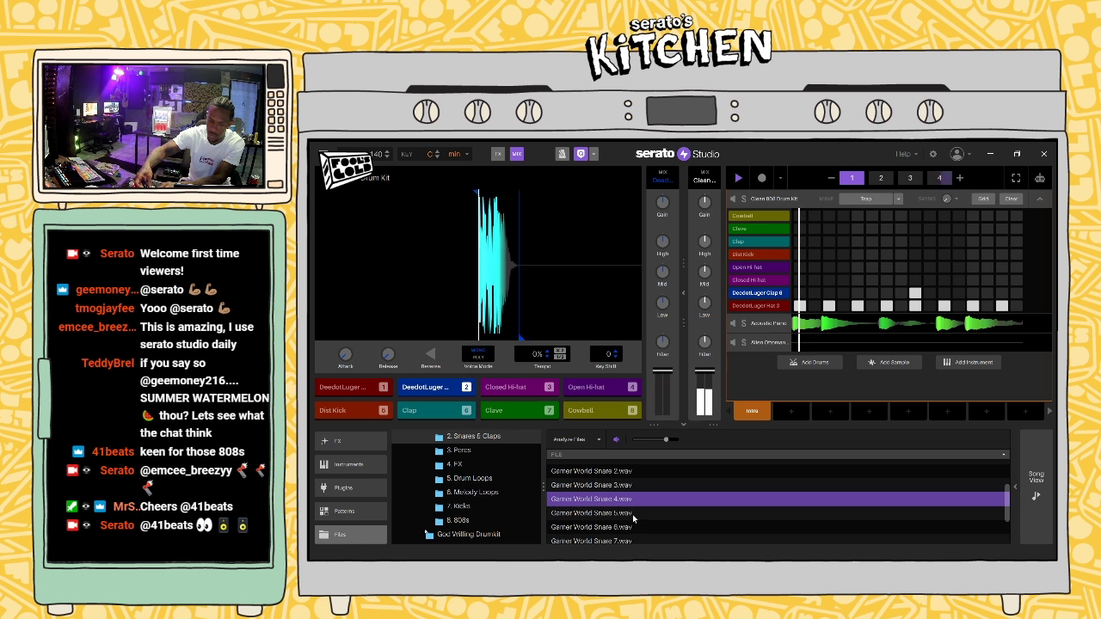
pyautogui.moveTo(634, 518); pyautogui.dragTo(510, 387)
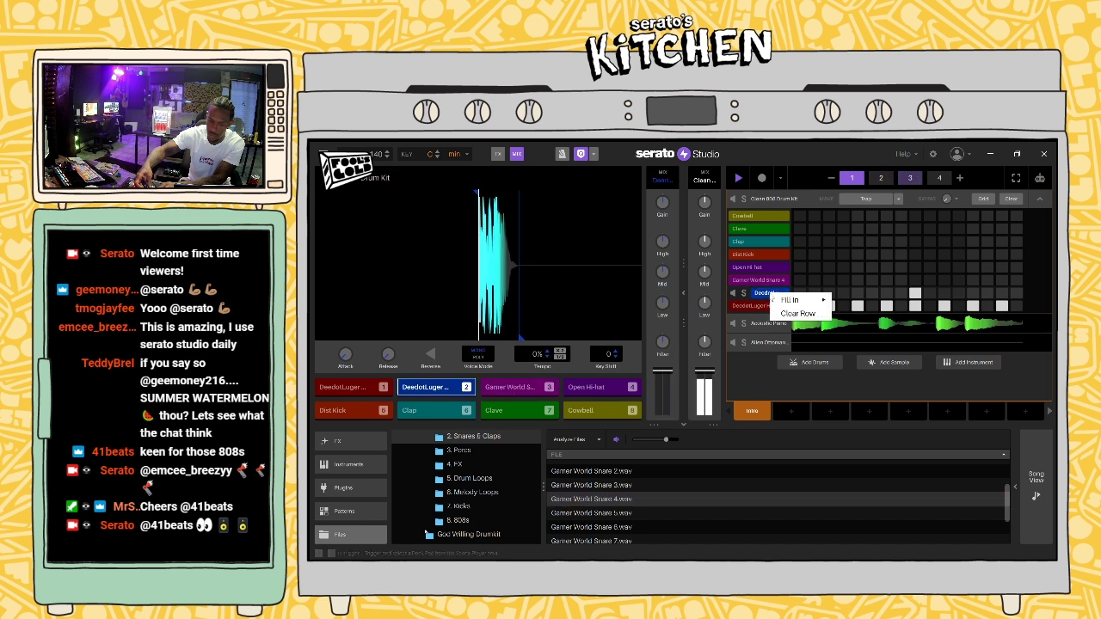
# Step: Place a Gamer World Snare 4 hit on the ninth step and set the sample's key shift to -1
pyautogui.click(763, 281)
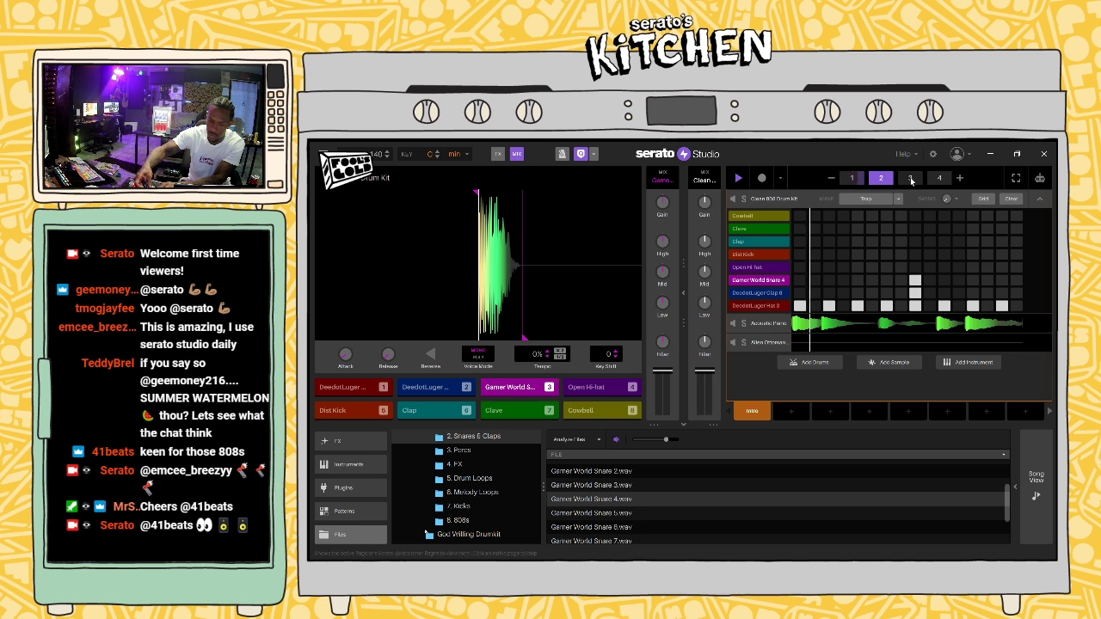
pyautogui.click(915, 279)
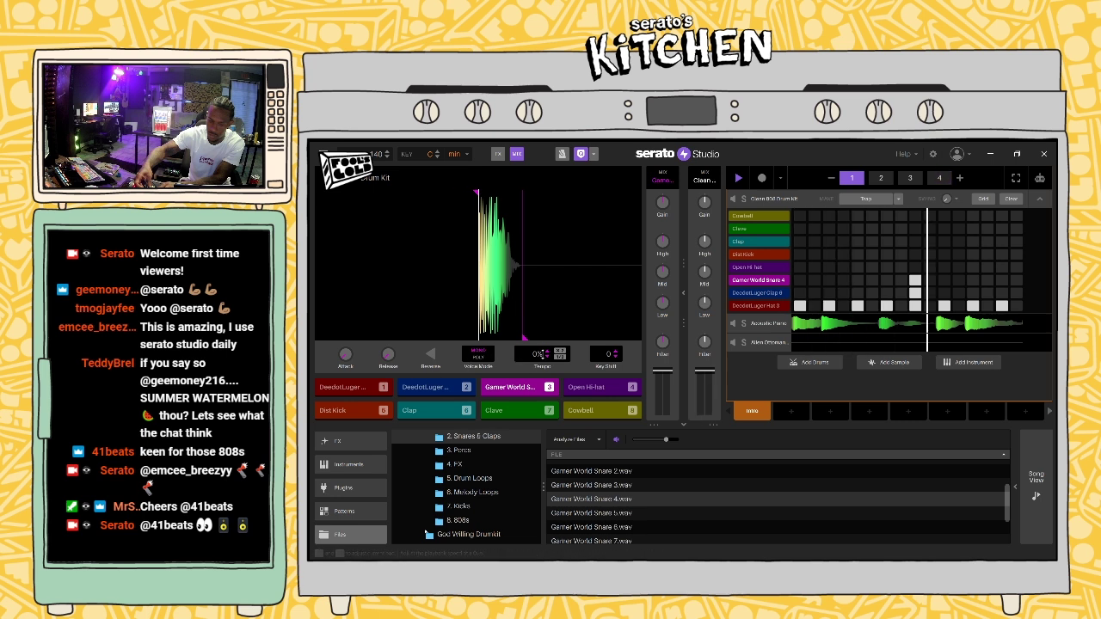
pyautogui.click(617, 355)
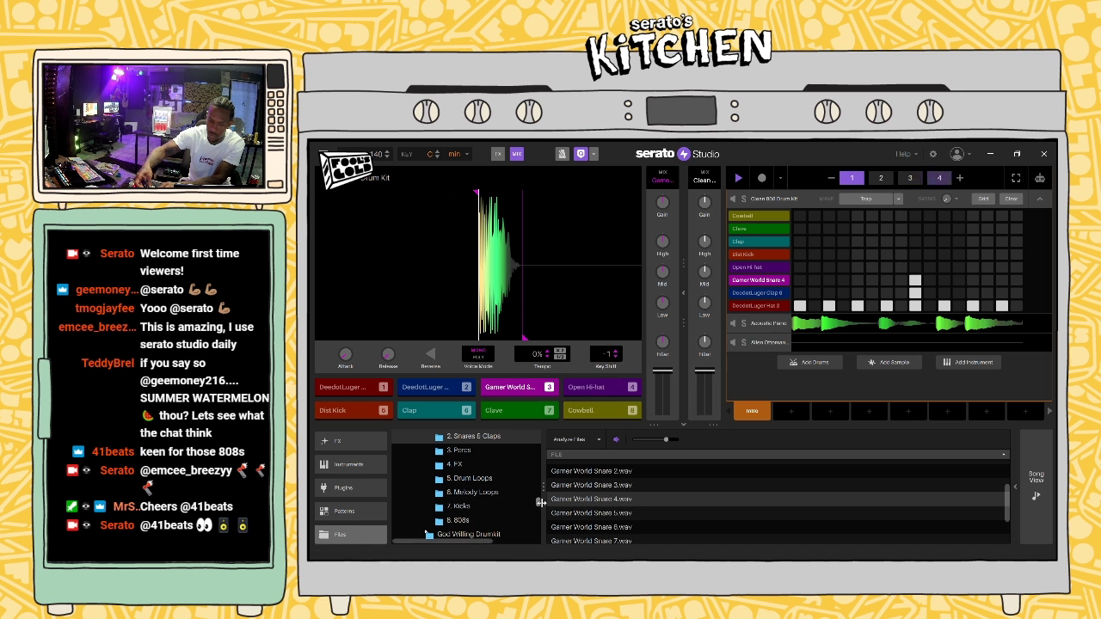
# Step: Add a new instrument deck and search the instrument library for 808
pyautogui.scroll(-5, 469, 490)
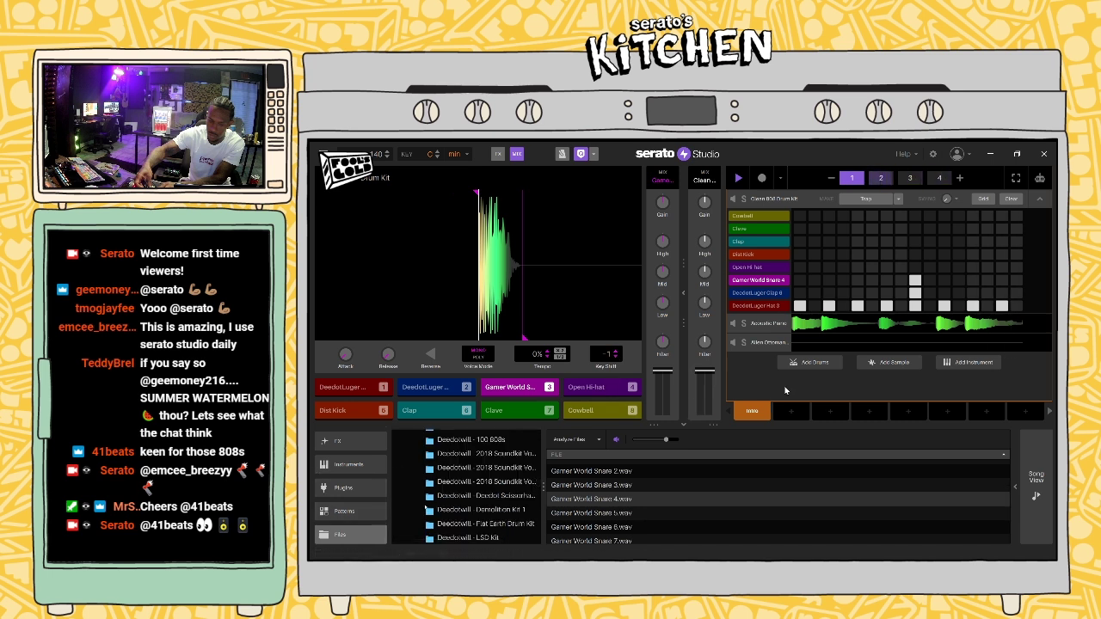
pyautogui.click(965, 363)
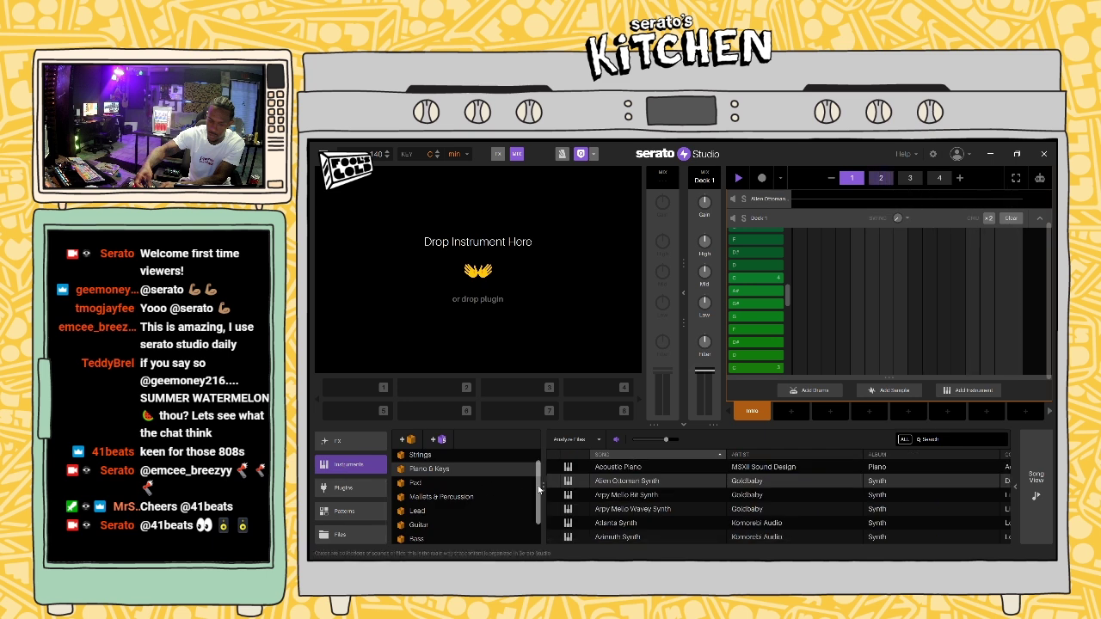
pyautogui.scroll(1, 540, 489)
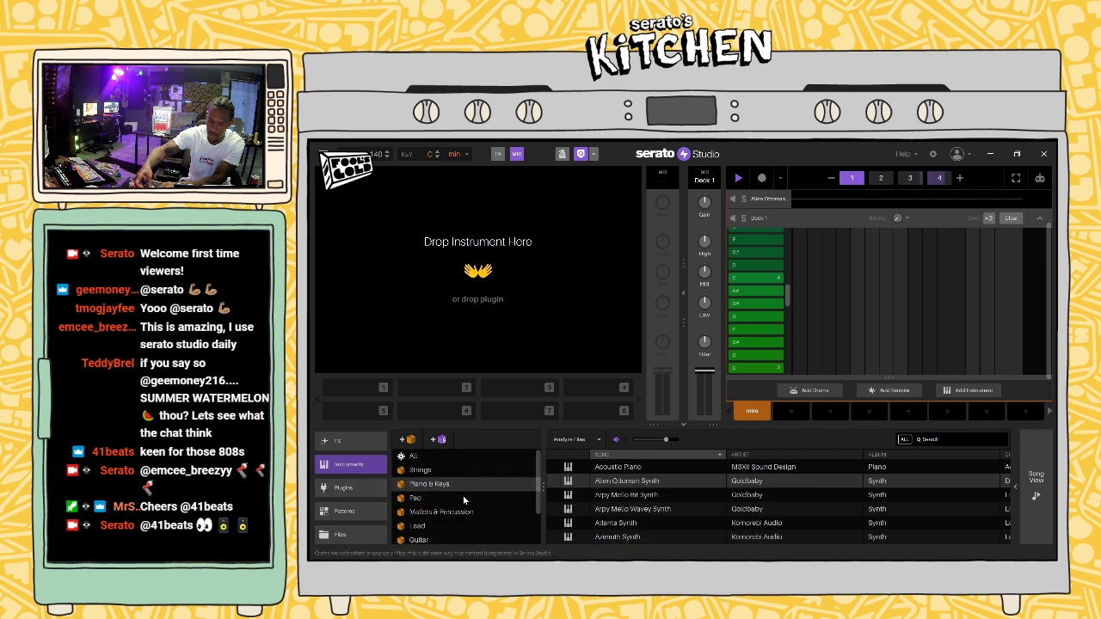
pyautogui.click(951, 440)
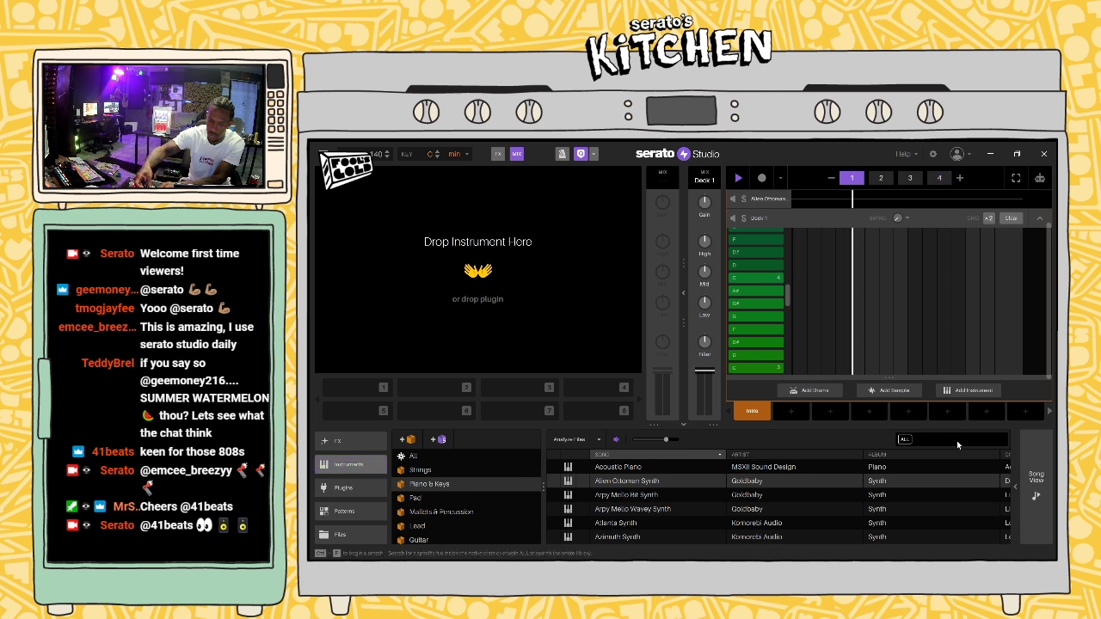
pyautogui.write('808s')
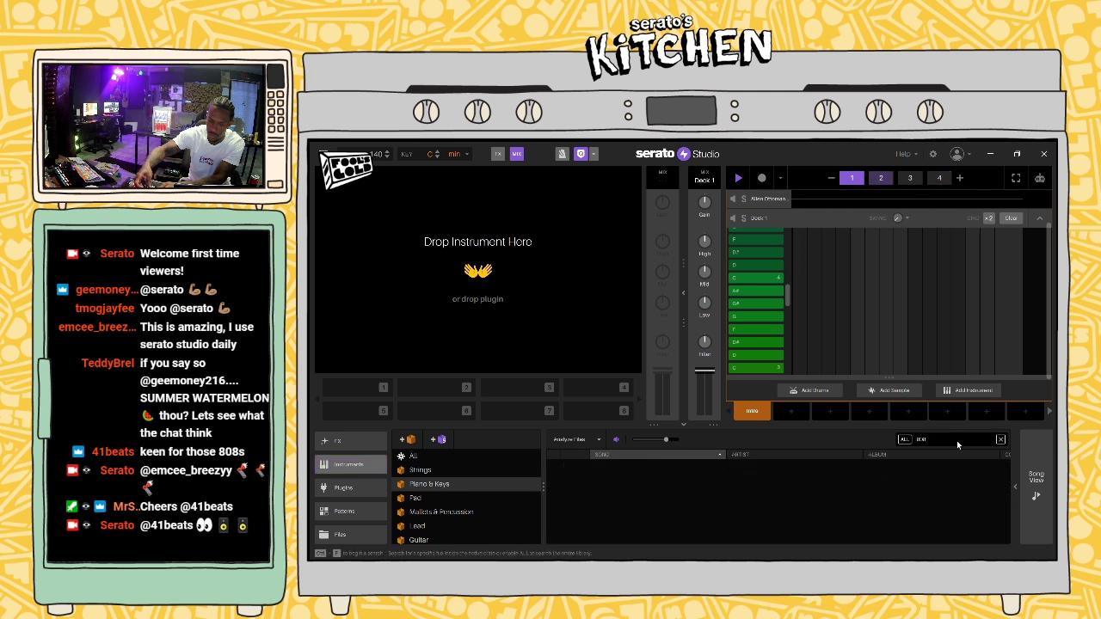
# Step: List all instruments, load 808 Knock Bass onto the new deck and turn off Play to Key
pyautogui.click(434, 465)
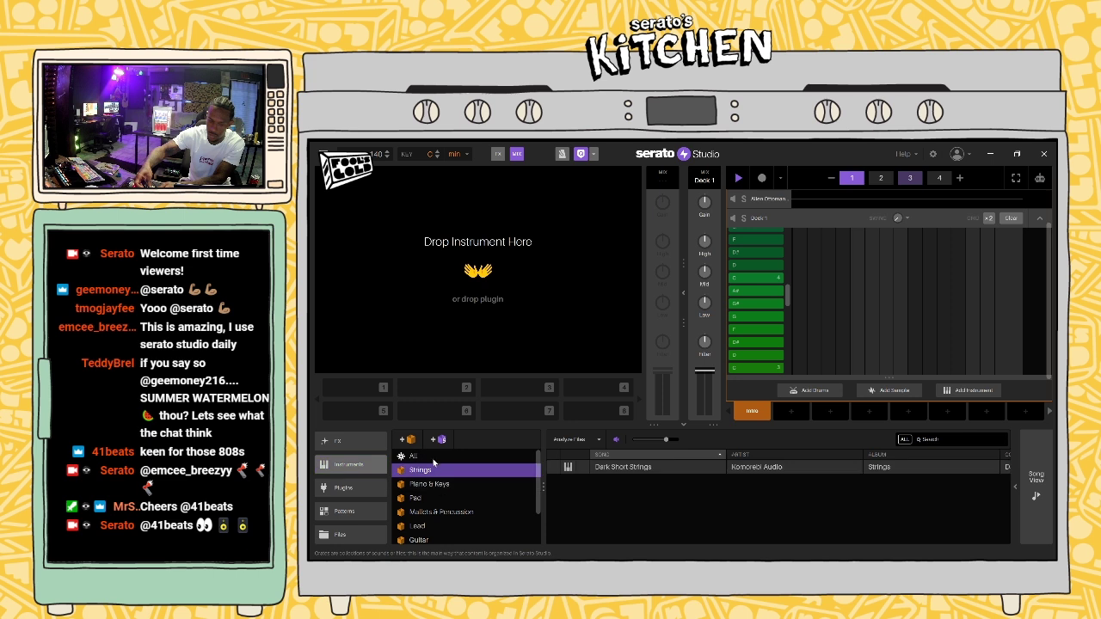
pyautogui.click(434, 459)
pyautogui.click(628, 469)
pyautogui.click(637, 483)
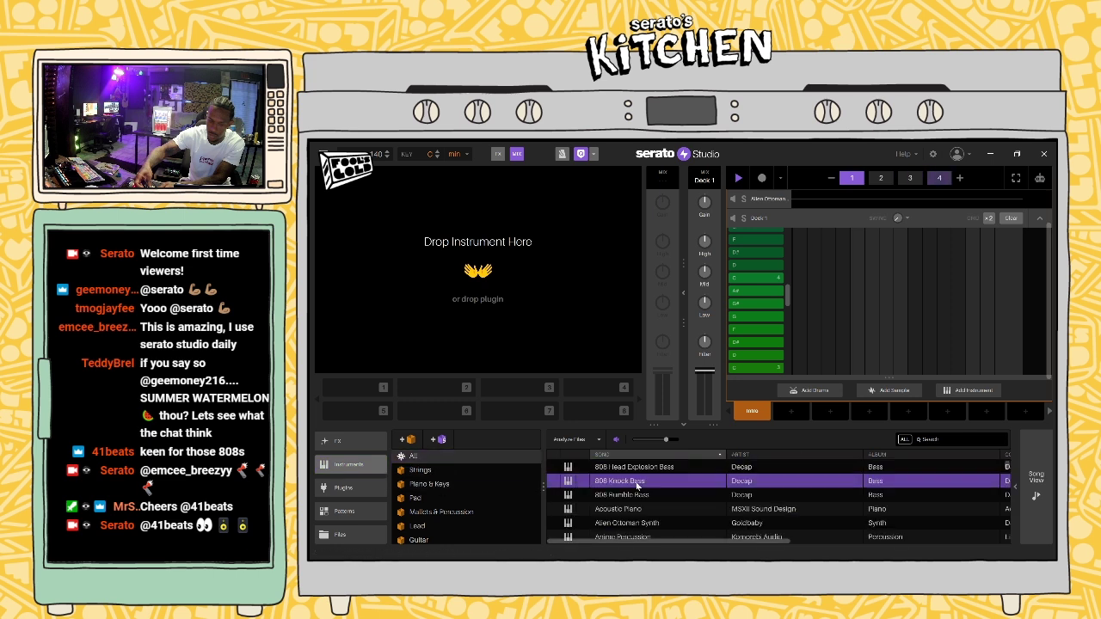
pyautogui.click(636, 496)
pyautogui.moveTo(636, 479); pyautogui.dragTo(525, 280)
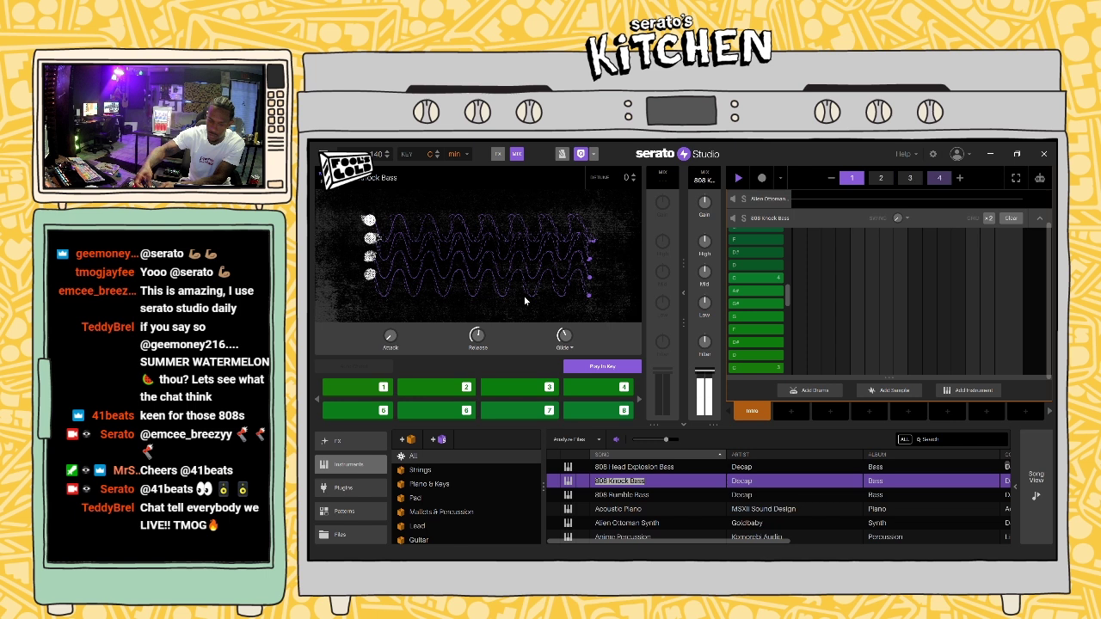
pyautogui.click(583, 368)
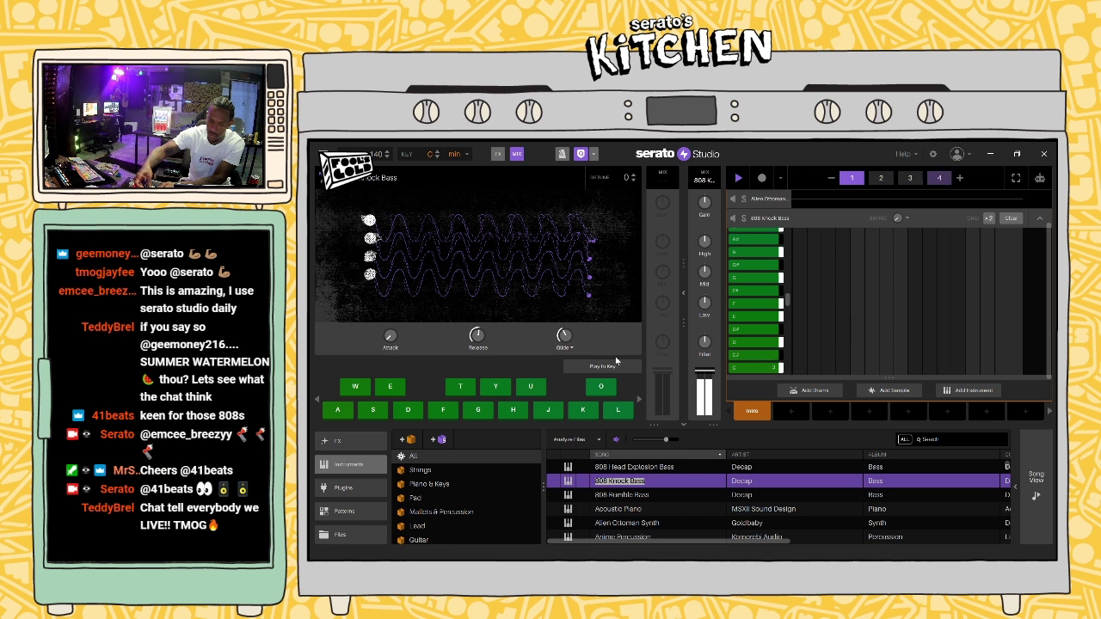
# Step: Replace the deck's instrument with 808 Head Explosion Bass and check its attack setting
pyautogui.click(638, 468)
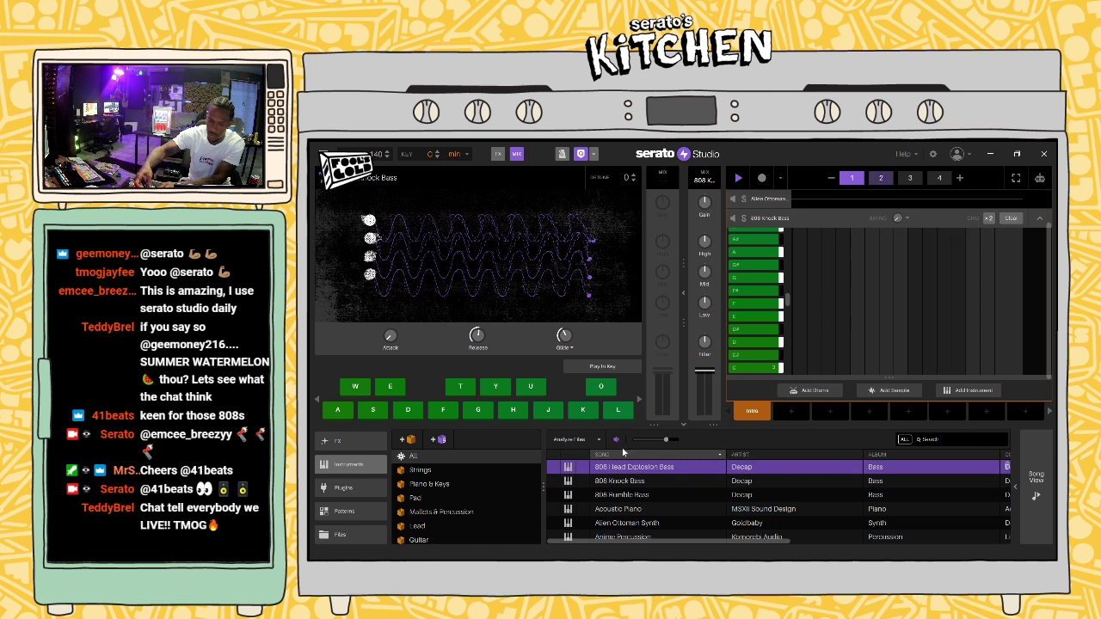
pyautogui.moveTo(615, 467); pyautogui.dragTo(533, 256)
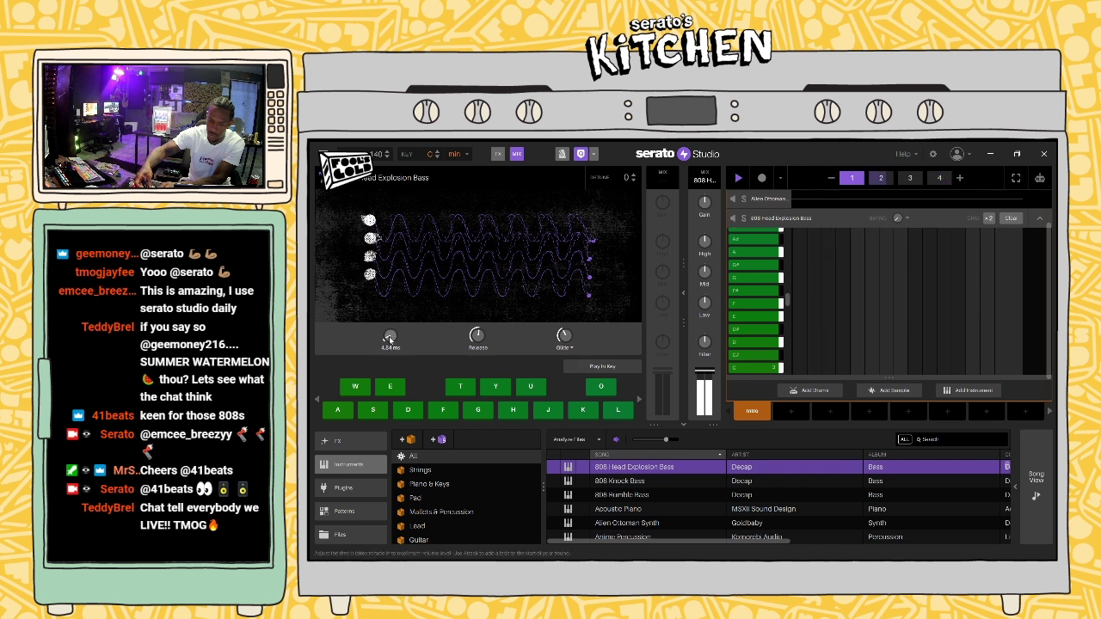
pyautogui.moveTo(390, 336); pyautogui.dragTo(390, 338)
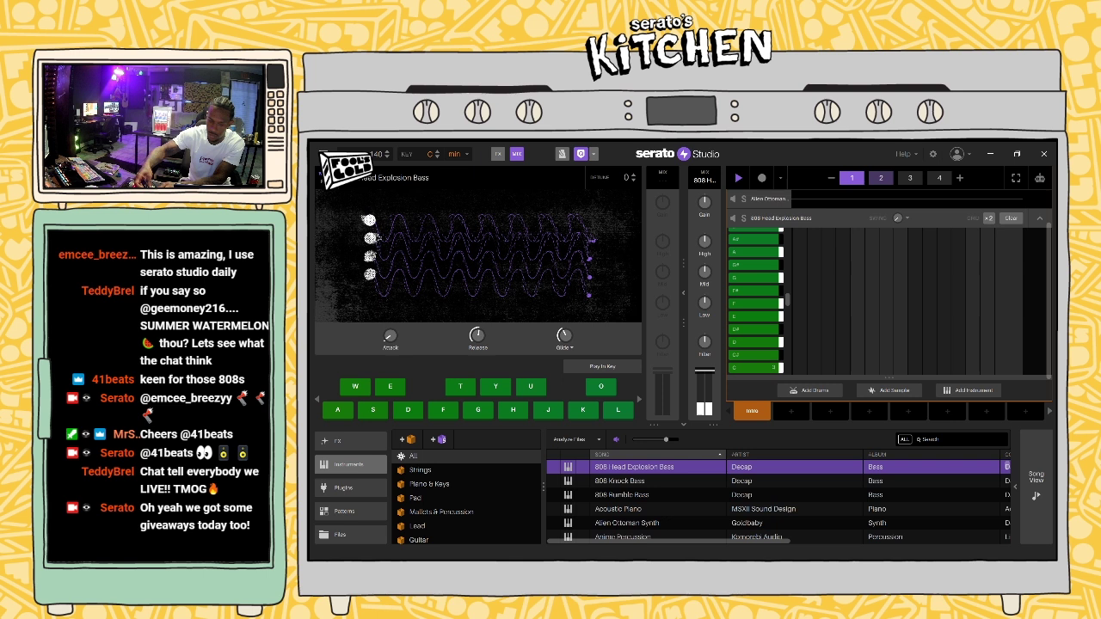
# Step: Draw two sustained D# notes across bar 1 of the 808 Head Explosion Bass piano roll
pyautogui.moveTo(787, 301)
pyautogui.mouseDown()
pyautogui.moveTo(788, 321)
pyautogui.moveTo(979, 324)
pyautogui.mouseUp()
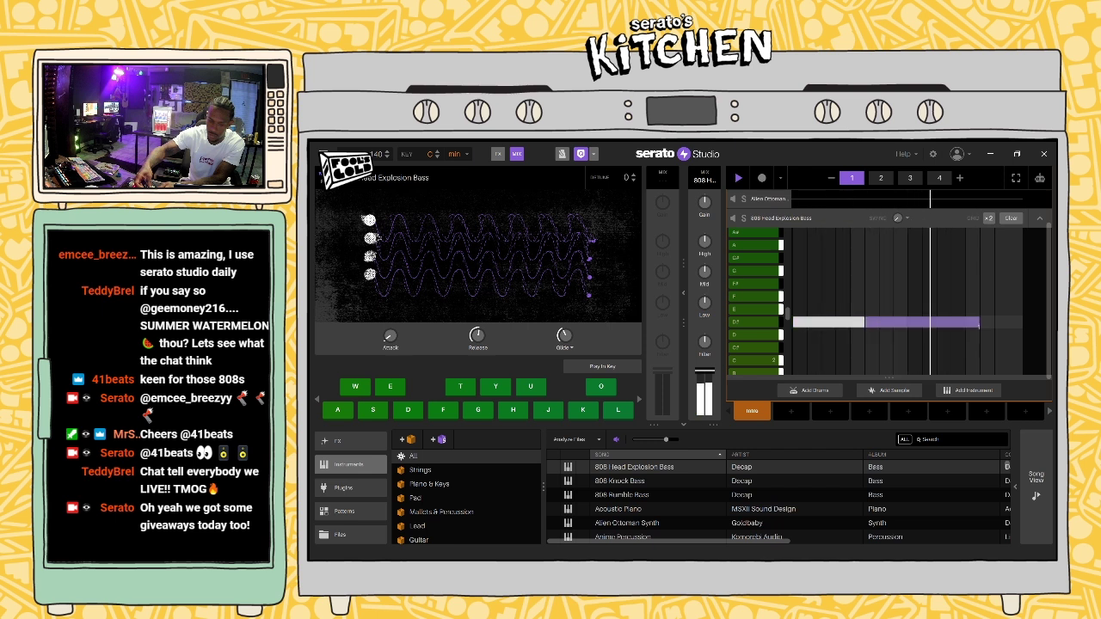
pyautogui.moveTo(875, 324)
pyautogui.mouseDown()
pyautogui.moveTo(888, 324)
pyautogui.moveTo(854, 322)
pyautogui.mouseUp()
pyautogui.moveTo(920, 323)
pyautogui.mouseDown()
pyautogui.moveTo(891, 321)
pyautogui.moveTo(919, 323)
pyautogui.mouseUp()
pyautogui.press('space')
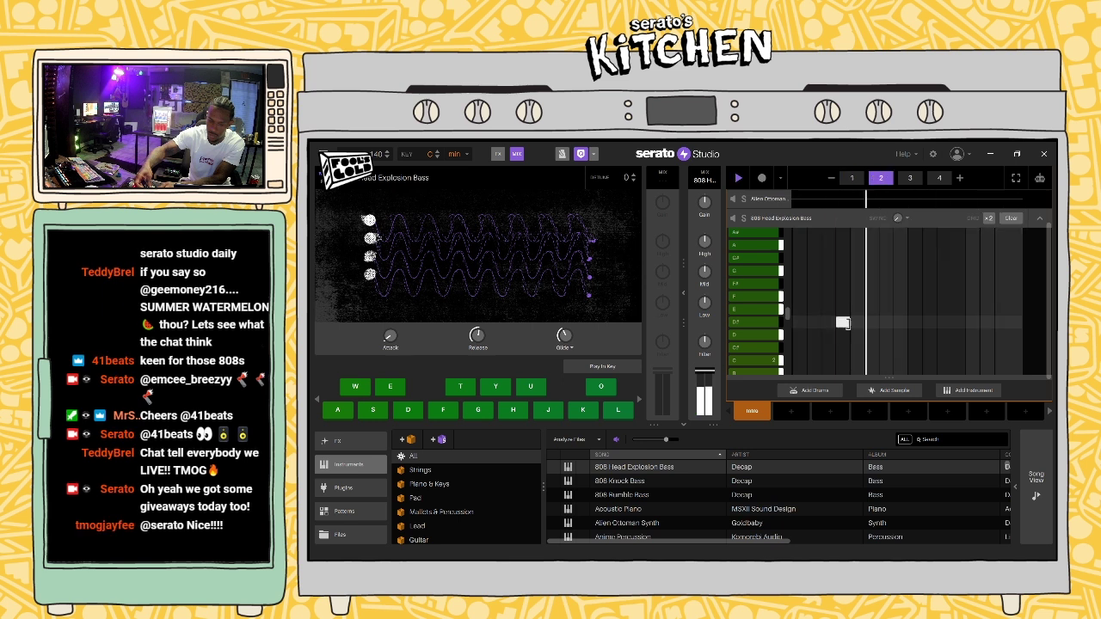
# Step: Delete the stray short D# note on the fourth step of bar 2
pyautogui.click(843, 323)
pyautogui.rightClick(843, 324)
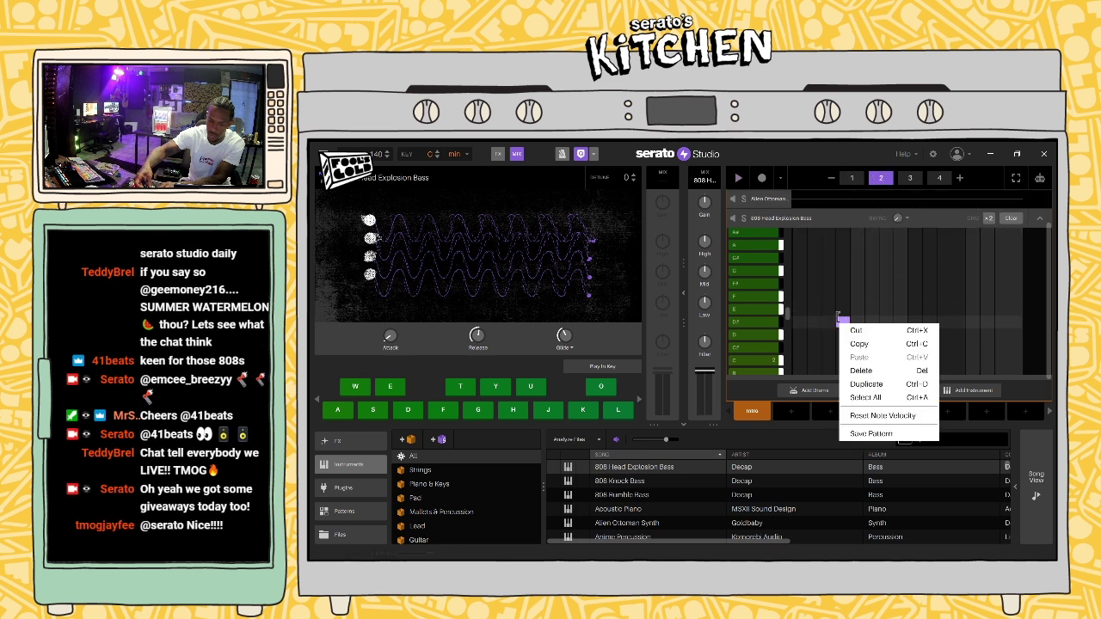
pyautogui.click(861, 370)
pyautogui.press('space')
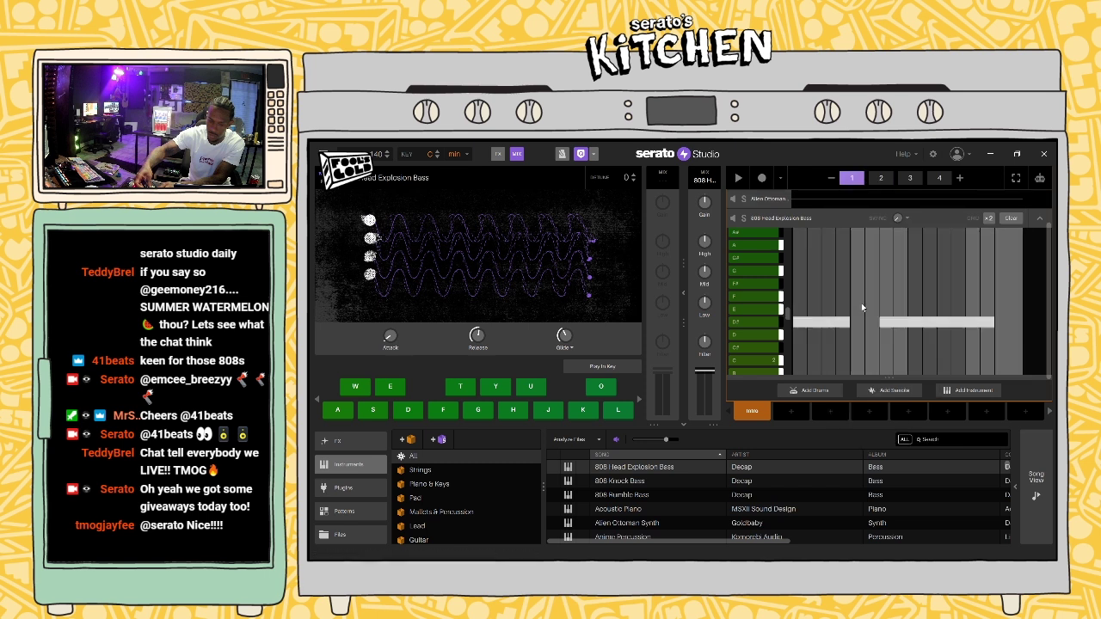
# Step: Adjust the bar 1 bass into three sustained D# notes starting on steps 1, 7 and 13
pyautogui.moveTo(850, 327); pyautogui.dragTo(951, 323)
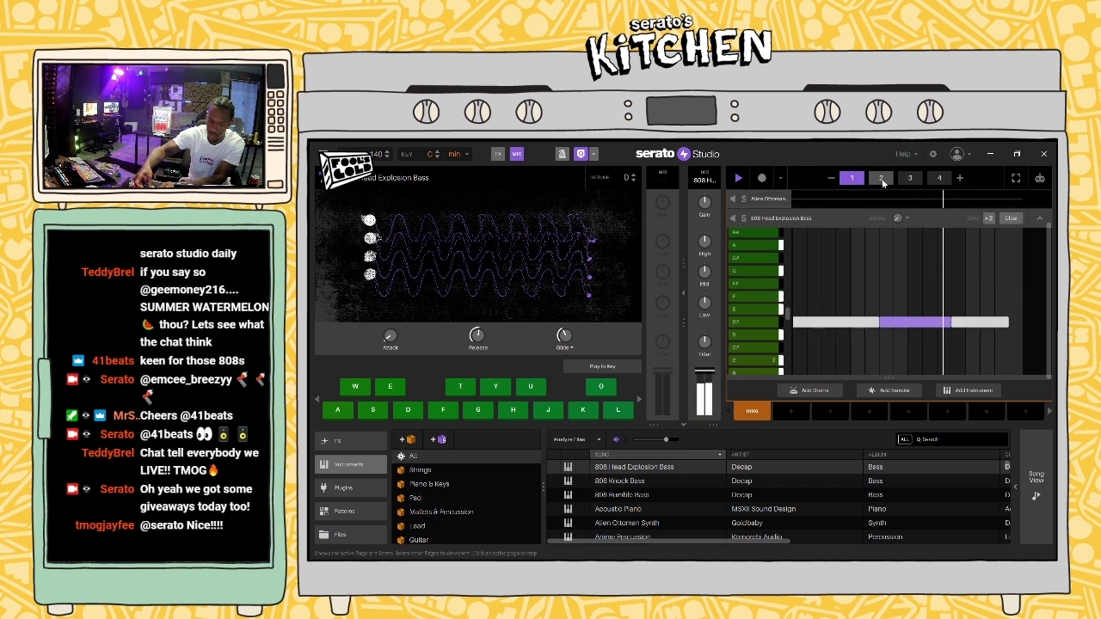
pyautogui.moveTo(960, 323); pyautogui.dragTo(990, 325)
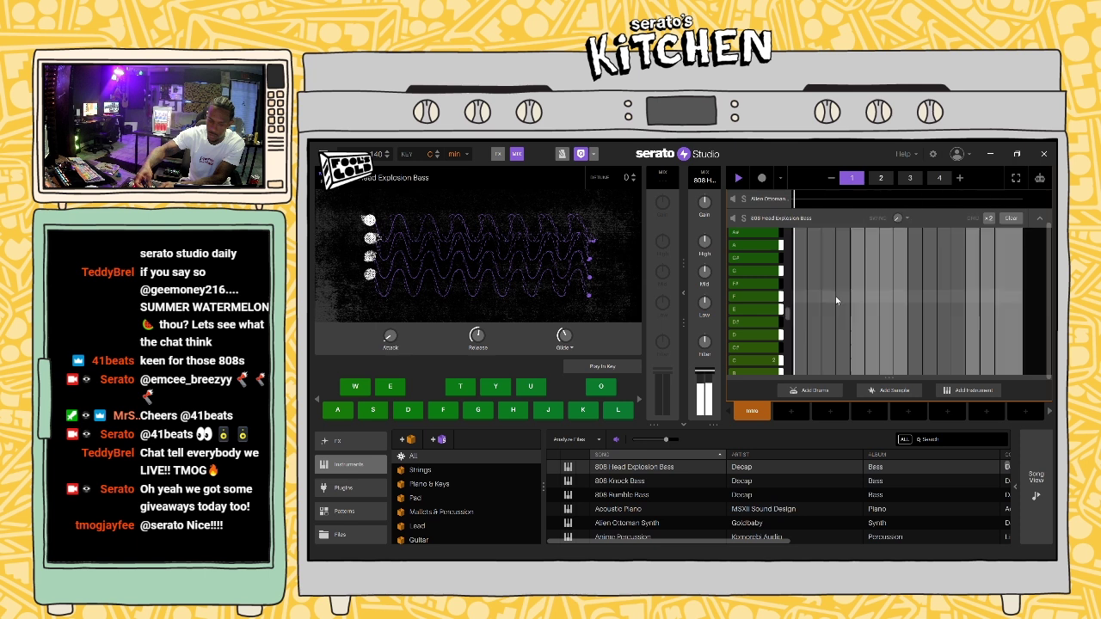
pyautogui.press('space')
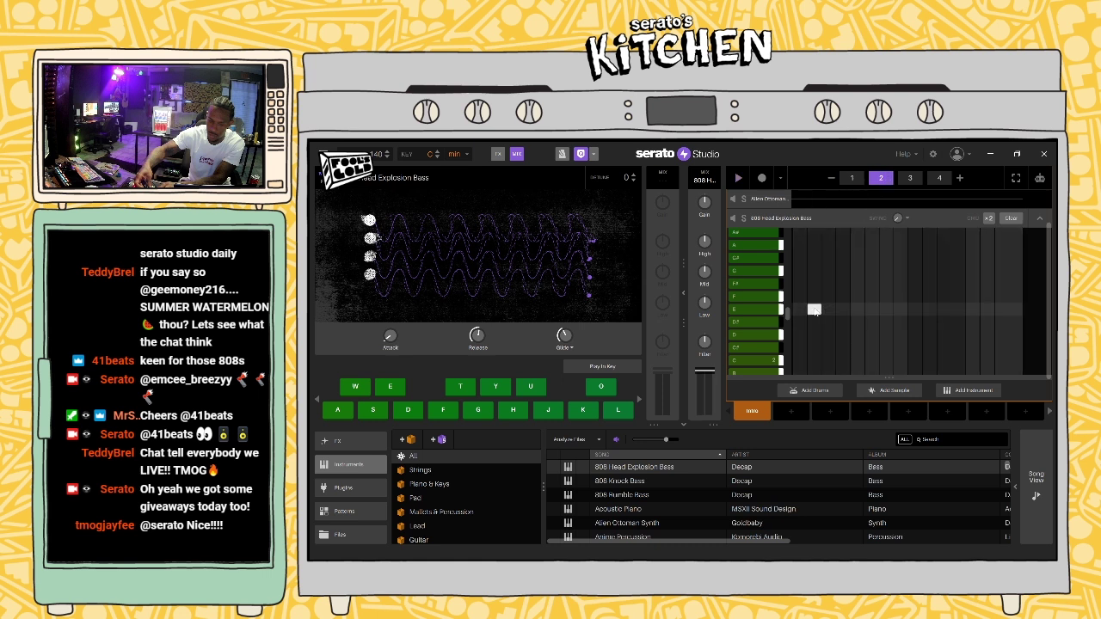
# Step: Delete the stray short E note on the second step of bar 1
pyautogui.click(814, 311)
pyautogui.rightClick(814, 312)
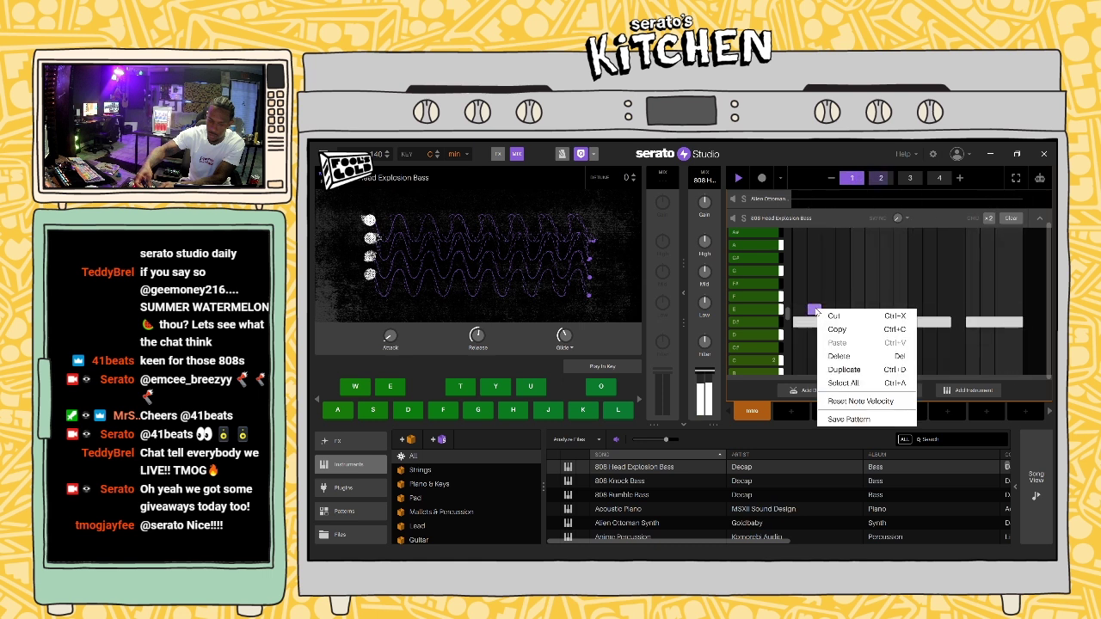
pyautogui.click(839, 356)
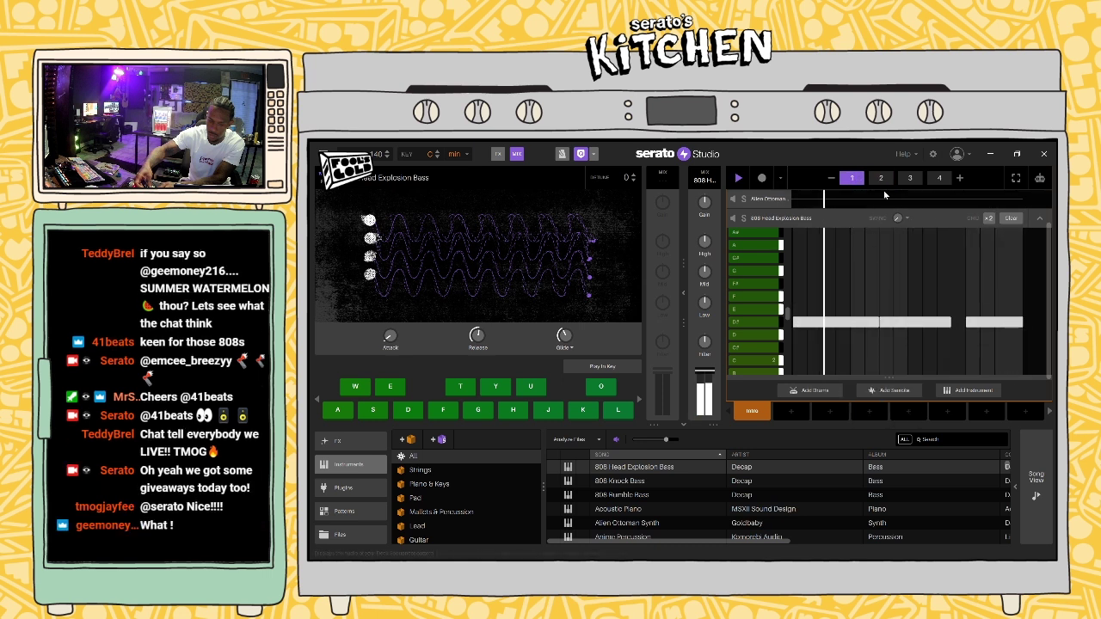
pyautogui.press('space')
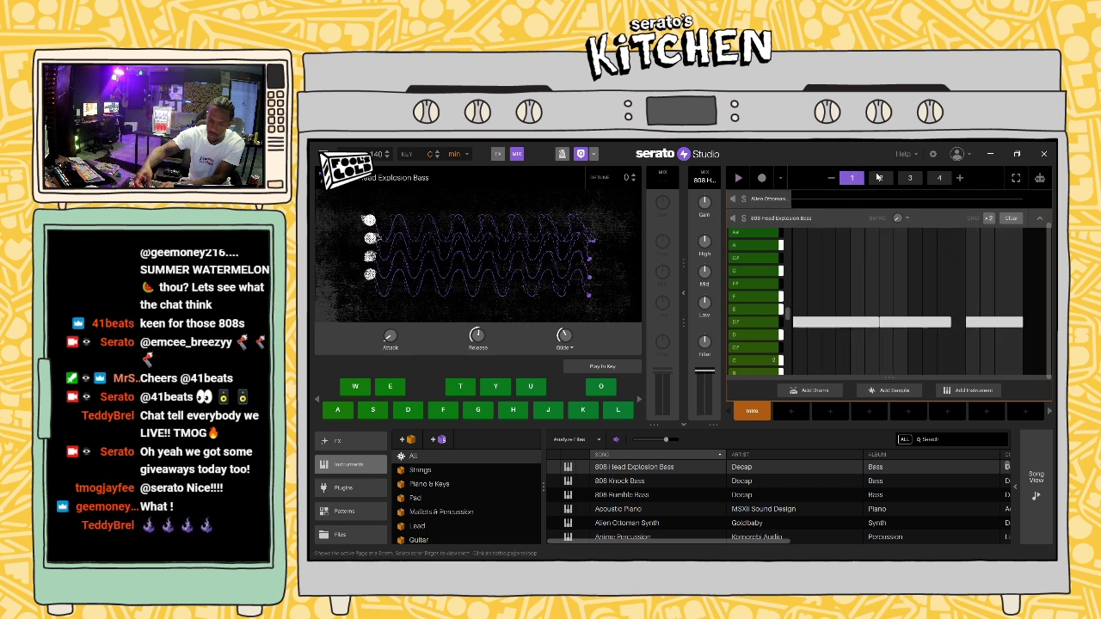
# Step: Loop bar 2 and draw two short E bass notes starting on the third and seventh steps
pyautogui.click(877, 177)
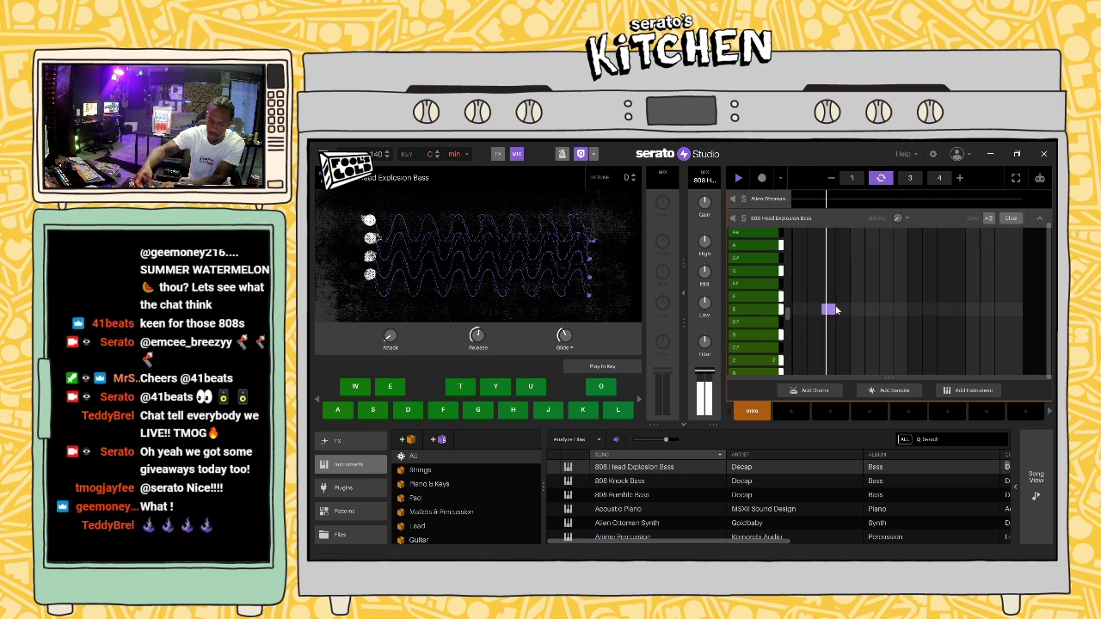
pyautogui.click(839, 312)
pyautogui.moveTo(844, 315)
pyautogui.mouseDown()
pyautogui.moveTo(868, 313)
pyautogui.moveTo(841, 315)
pyautogui.mouseUp()
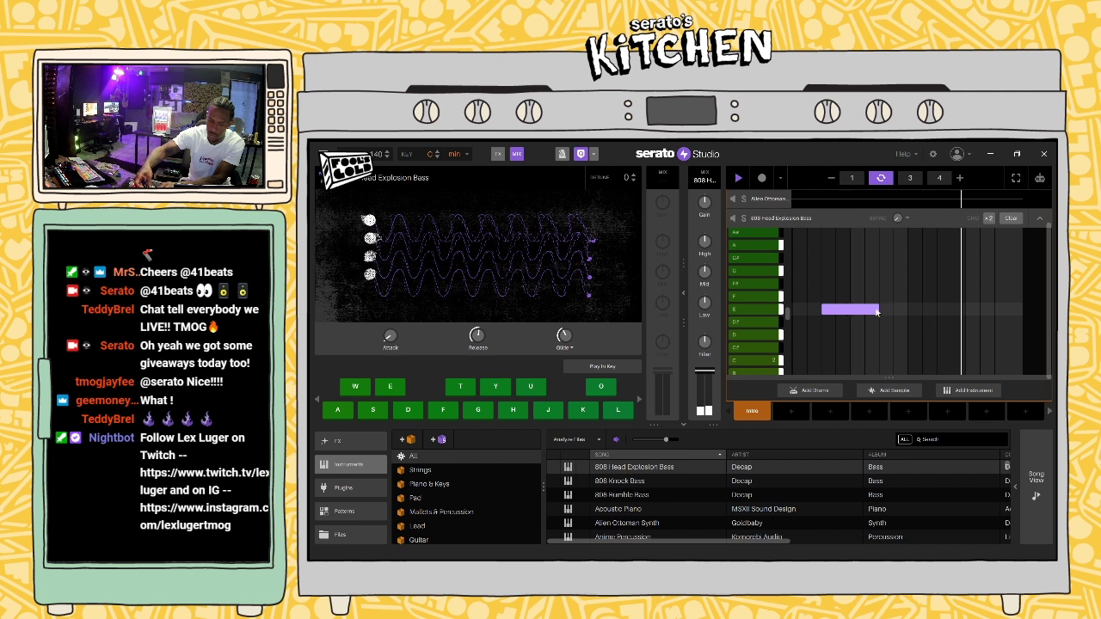
pyautogui.moveTo(878, 309)
pyautogui.mouseDown()
pyautogui.moveTo(849, 309)
pyautogui.moveTo(862, 309)
pyautogui.mouseUp()
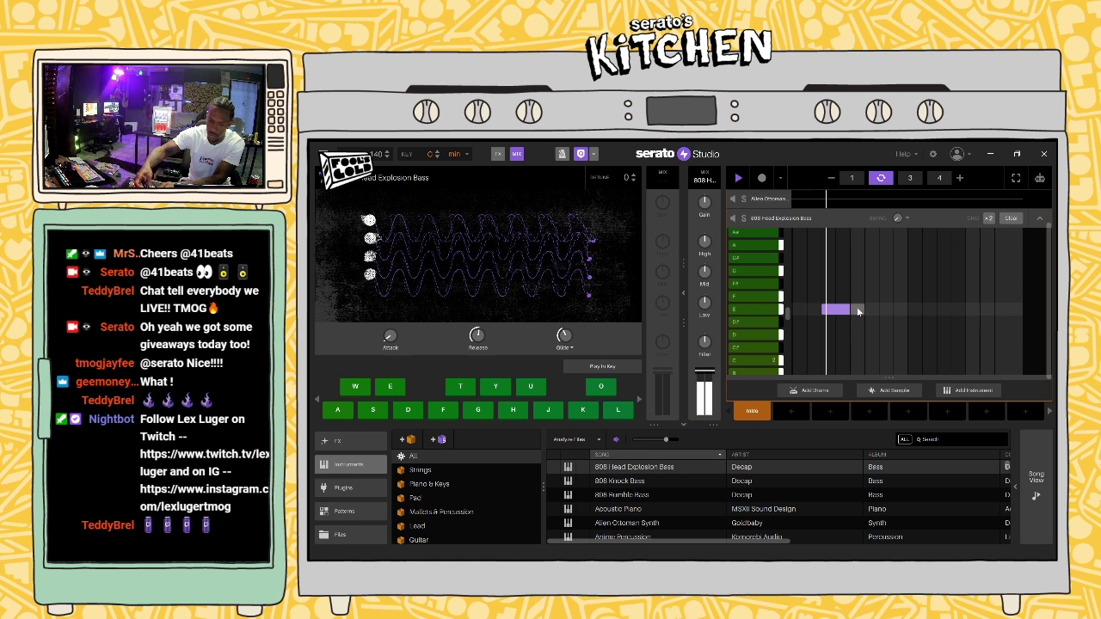
pyautogui.click(871, 310)
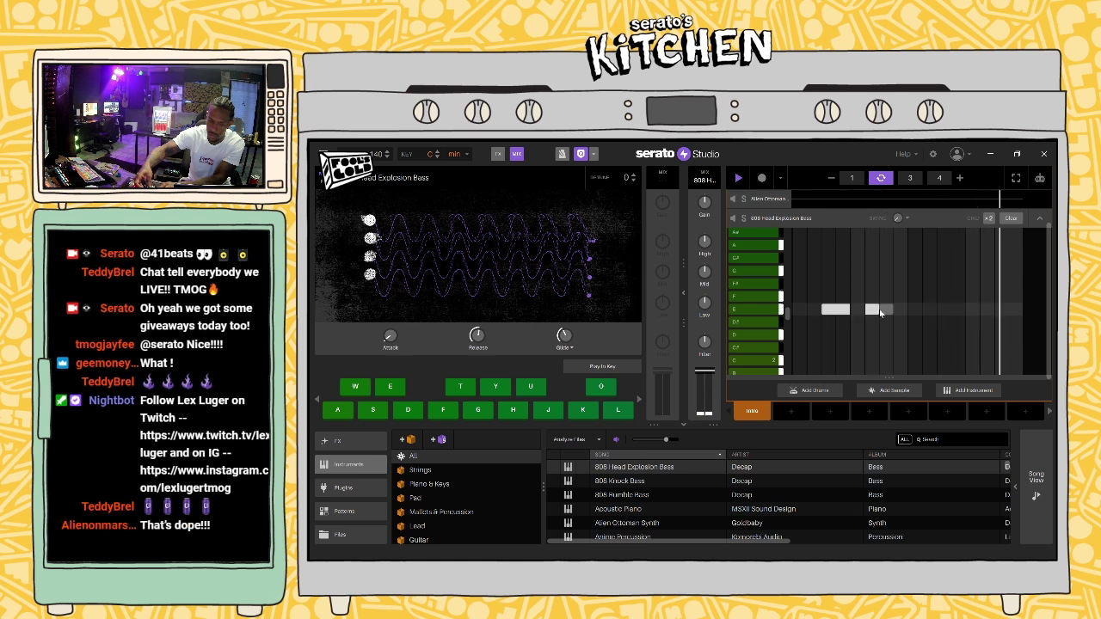
pyautogui.moveTo(880, 313); pyautogui.dragTo(866, 313)
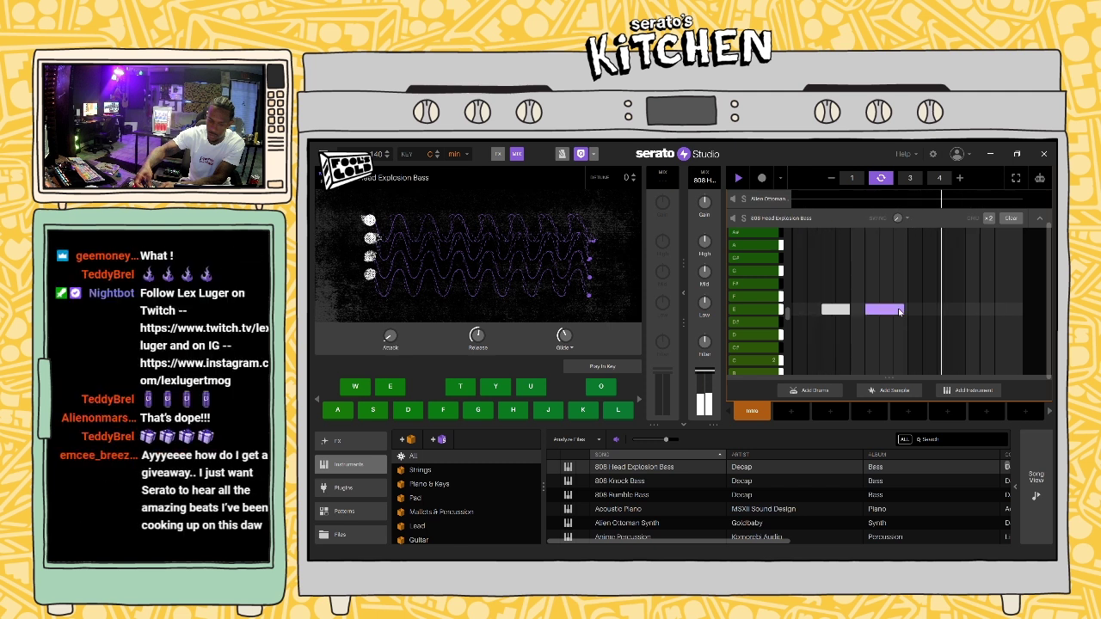
pyautogui.moveTo(890, 313); pyautogui.dragTo(907, 309)
# Step: Compare bars 1 and 2 of the bass pattern and delete the short E note on the fourth step of bar 2
pyautogui.click(853, 179)
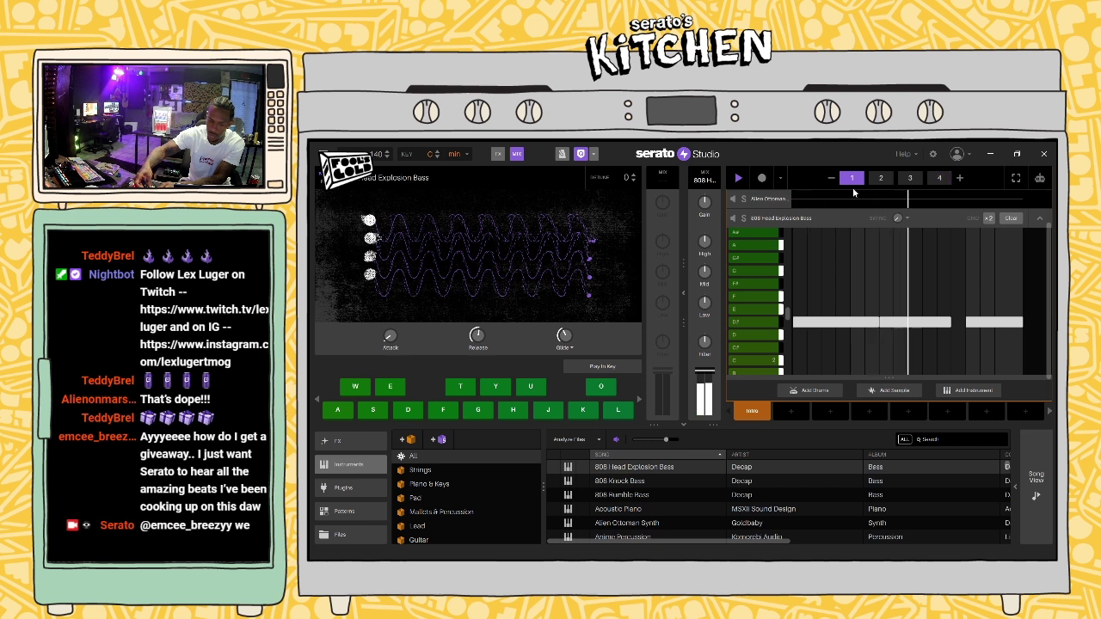
pyautogui.click(881, 178)
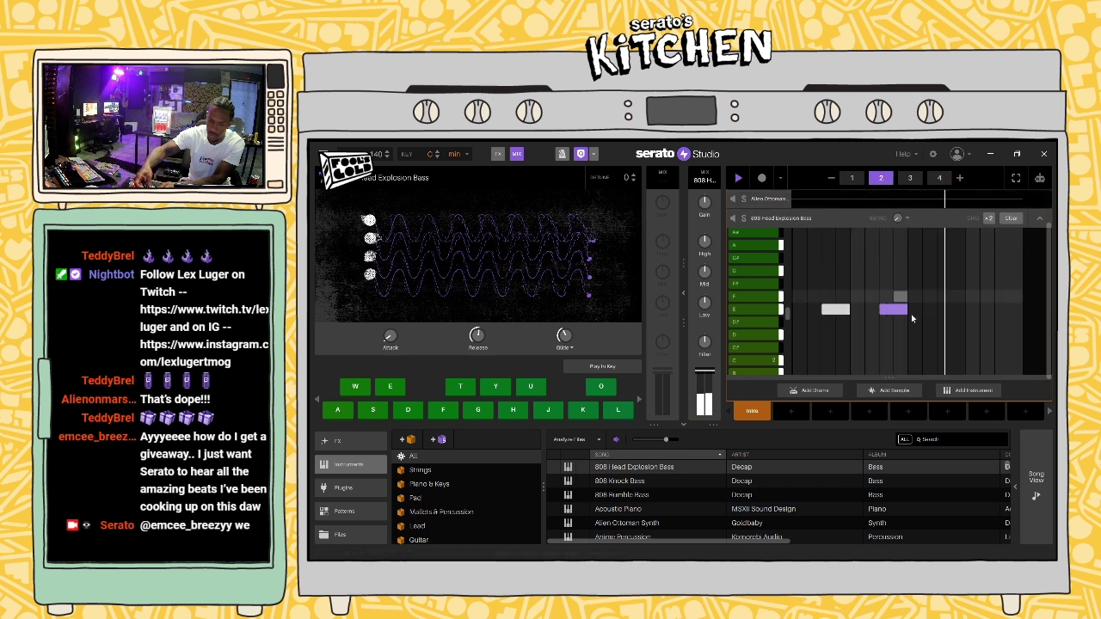
pyautogui.click(886, 179)
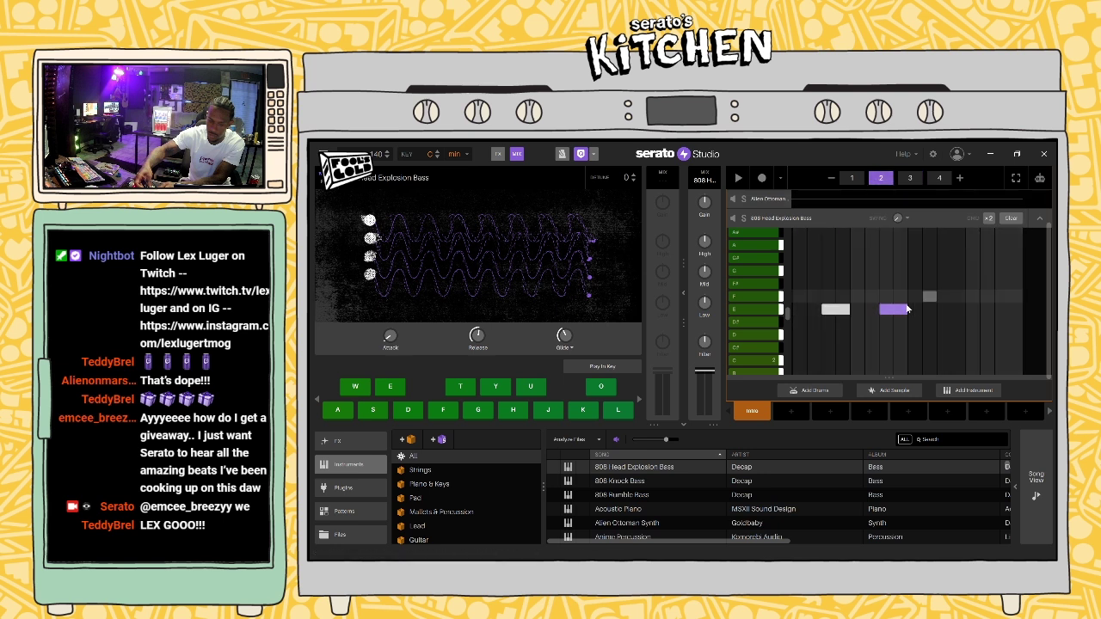
pyautogui.rightClick(844, 313)
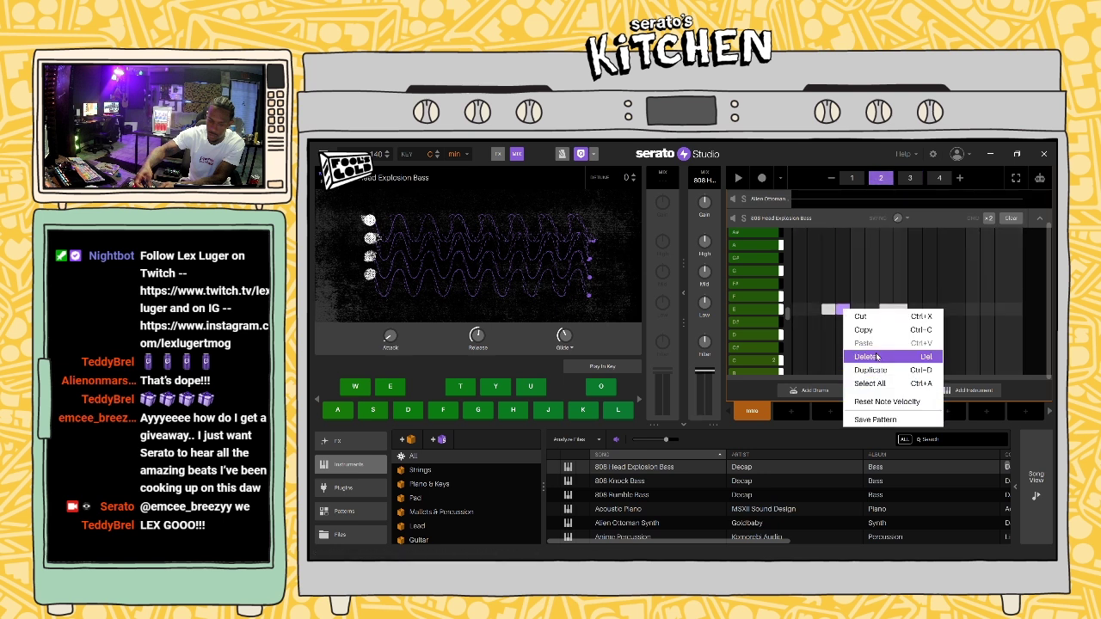
pyautogui.click(869, 357)
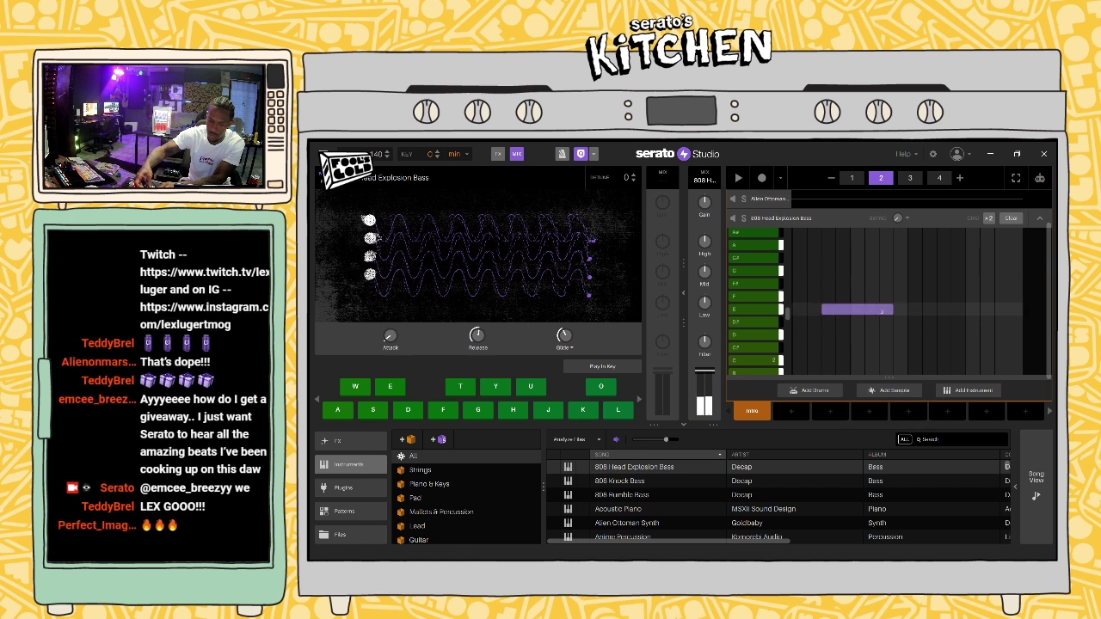
# Step: Lengthen bar 2's second E bass note through step 11 and add a sustained note from step 13 to the bar's end
pyautogui.moveTo(899, 313); pyautogui.dragTo(950, 312)
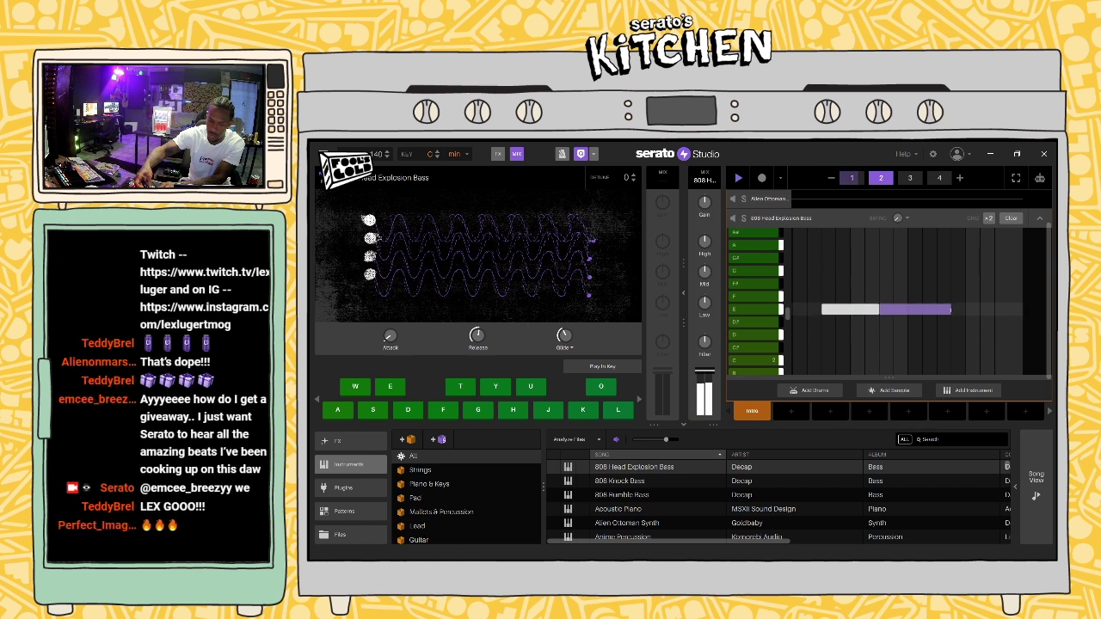
pyautogui.press('space')
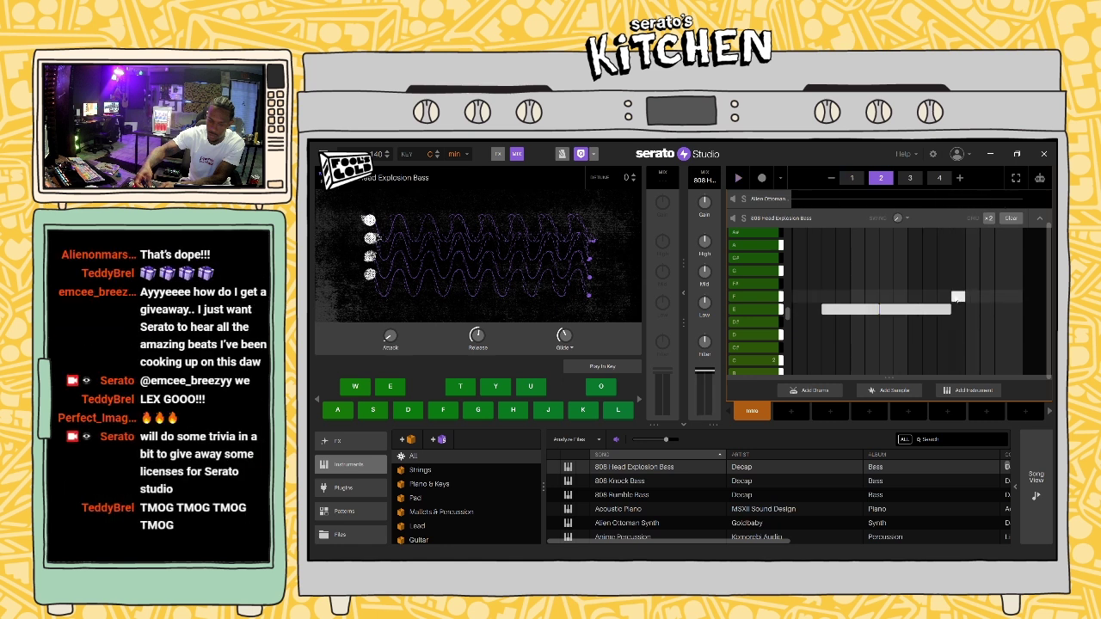
pyautogui.click(957, 272)
pyautogui.press('space')
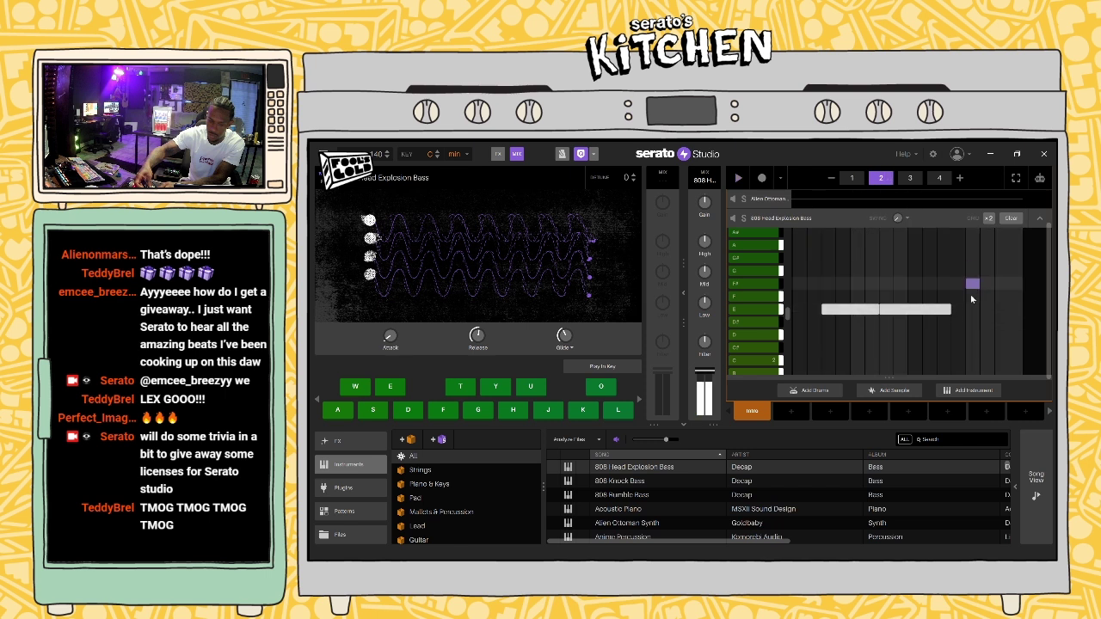
pyautogui.moveTo(973, 273); pyautogui.dragTo(1023, 323)
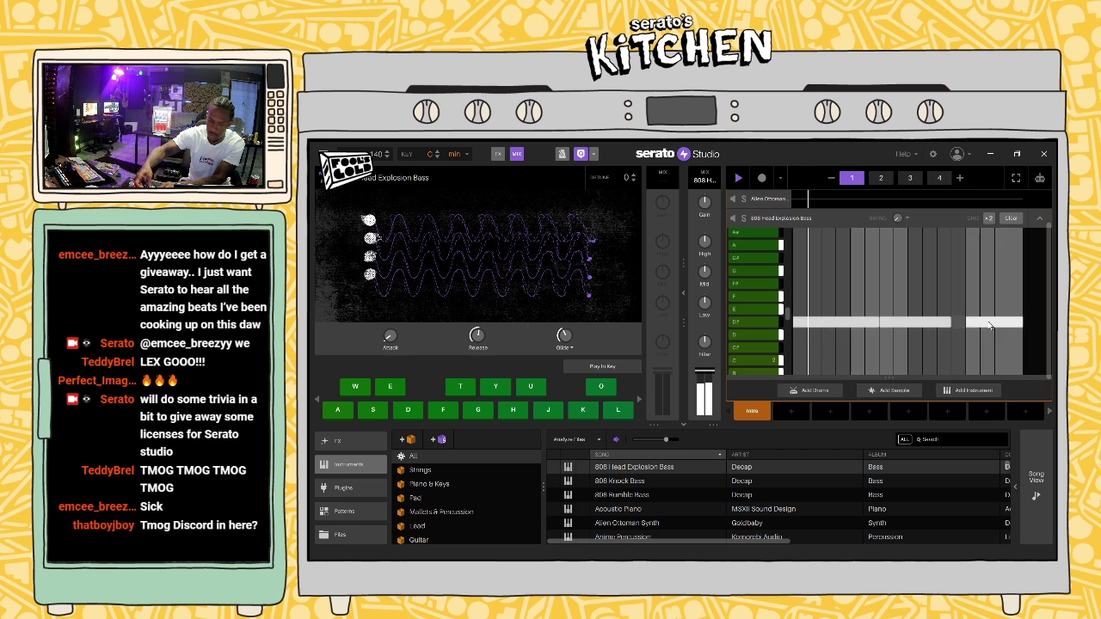
# Step: Play the pattern and repitch bar 2's bass to D# on steps 3 and 7 and E on step 13
pyautogui.moveTo(981, 326); pyautogui.dragTo(862, 330)
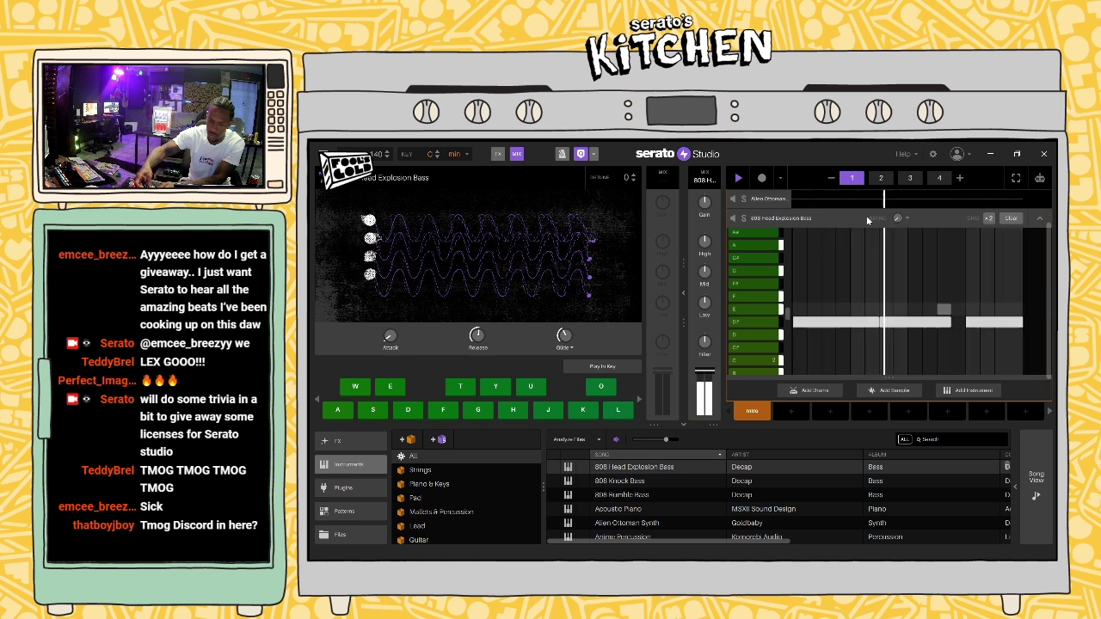
pyautogui.moveTo(994, 332); pyautogui.dragTo(991, 319)
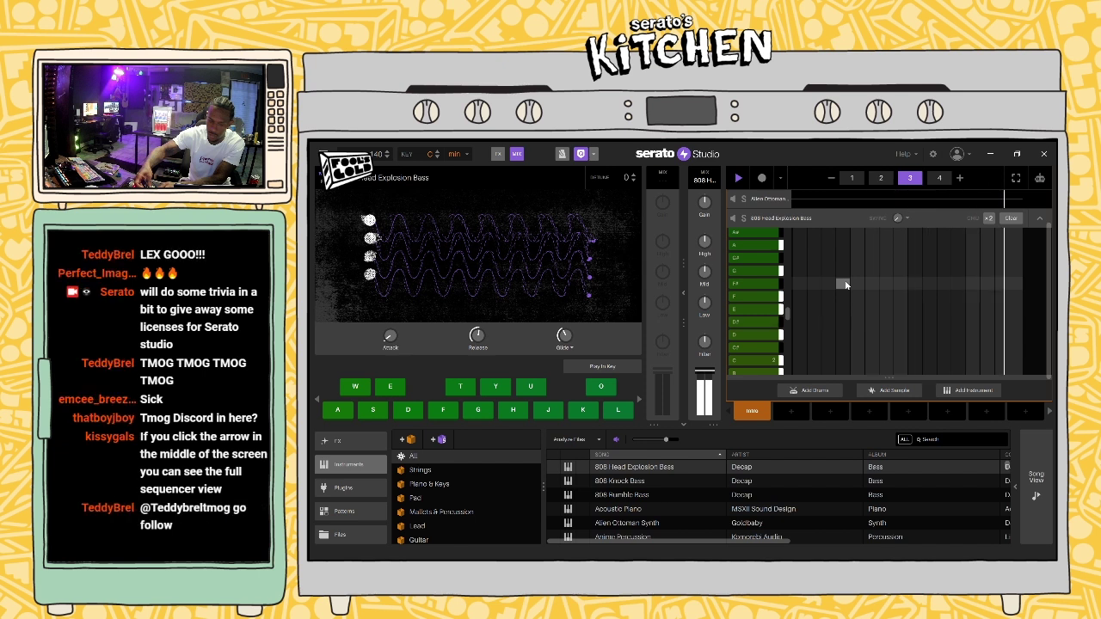
pyautogui.press('space')
pyautogui.click(762, 179)
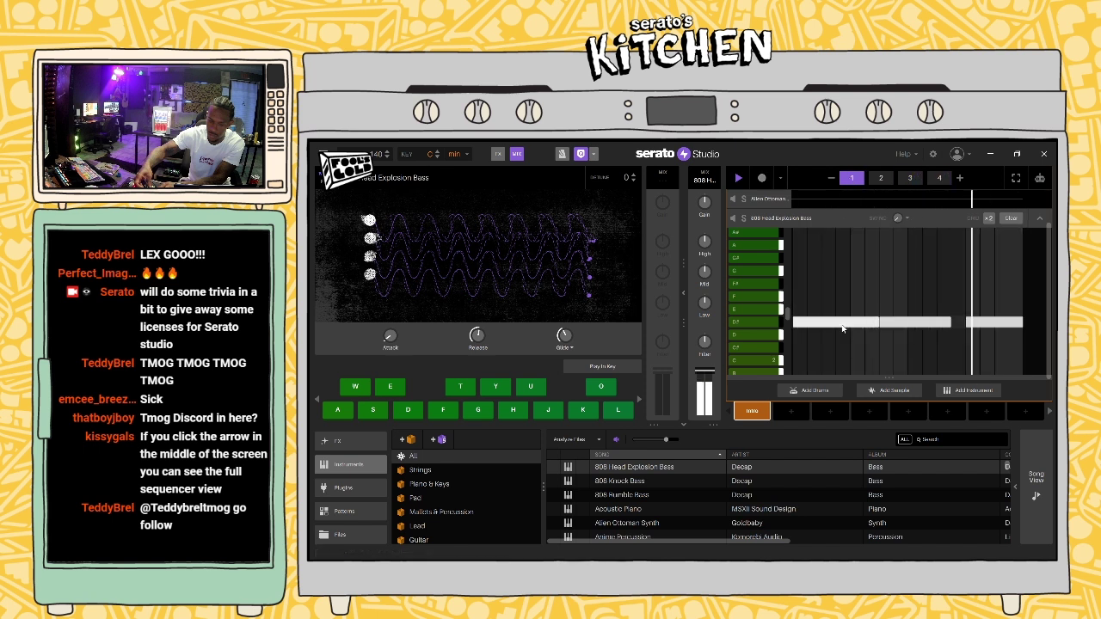
pyautogui.press('space')
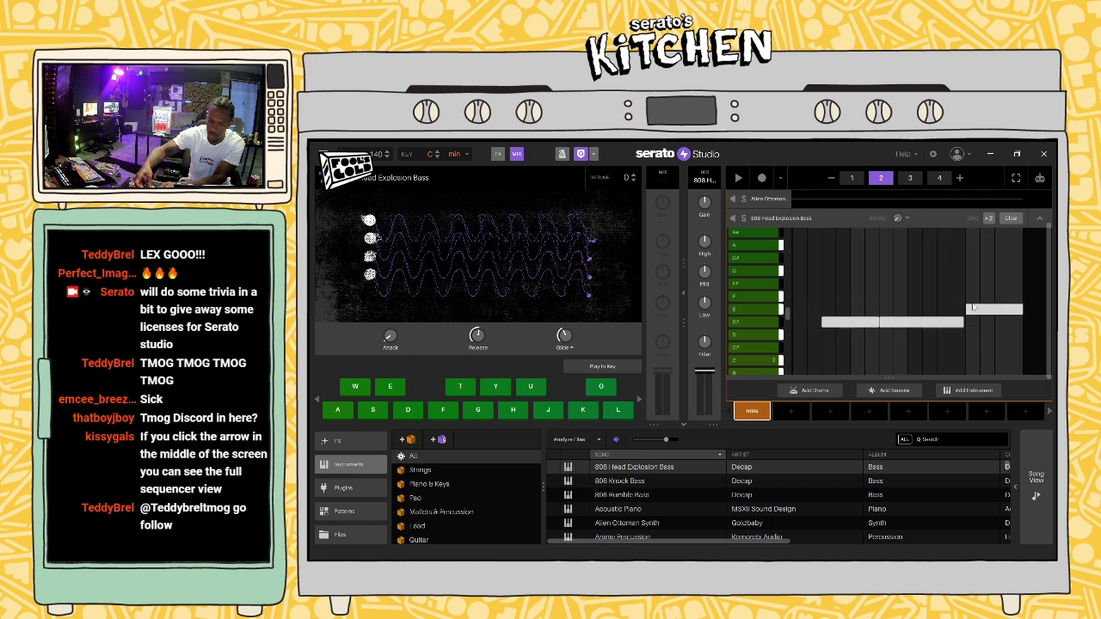
# Step: Clear bar 2 of the bass pattern by deleting its E note and both D# notes
pyautogui.scroll(1, 946, 331)
pyautogui.click(987, 343)
pyautogui.rightClick(987, 343)
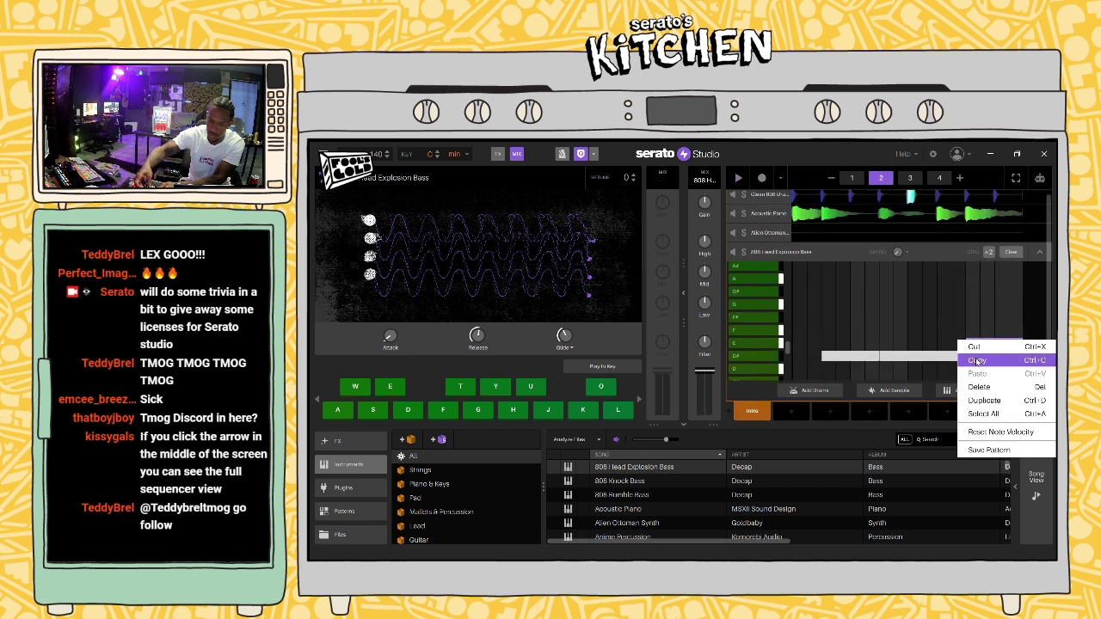
pyautogui.click(985, 389)
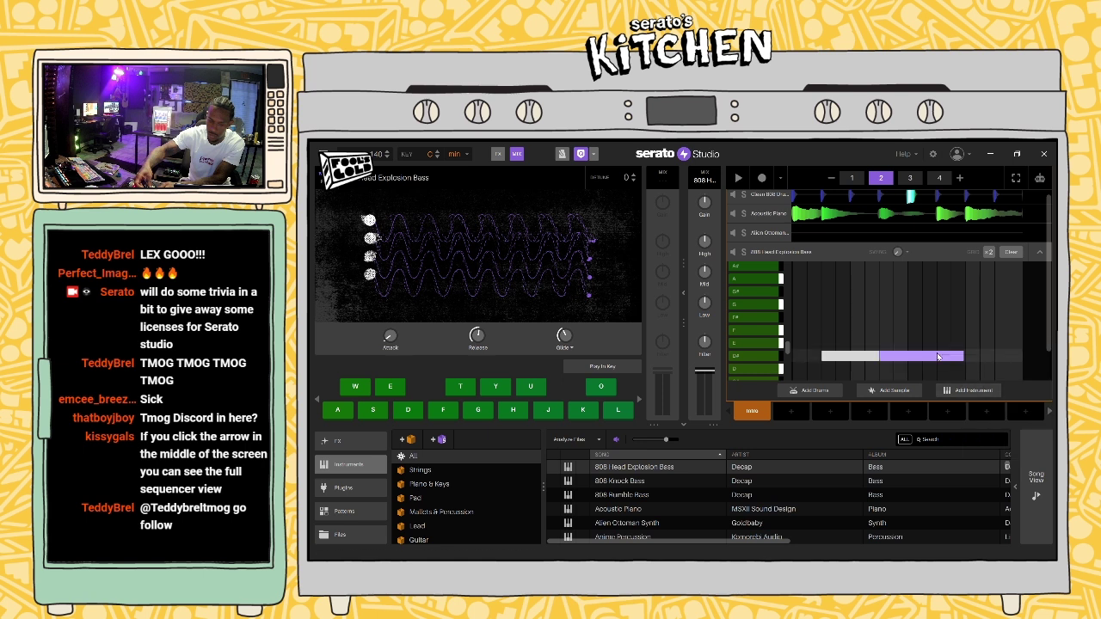
pyautogui.rightClick(934, 357)
pyautogui.click(968, 401)
pyautogui.rightClick(852, 356)
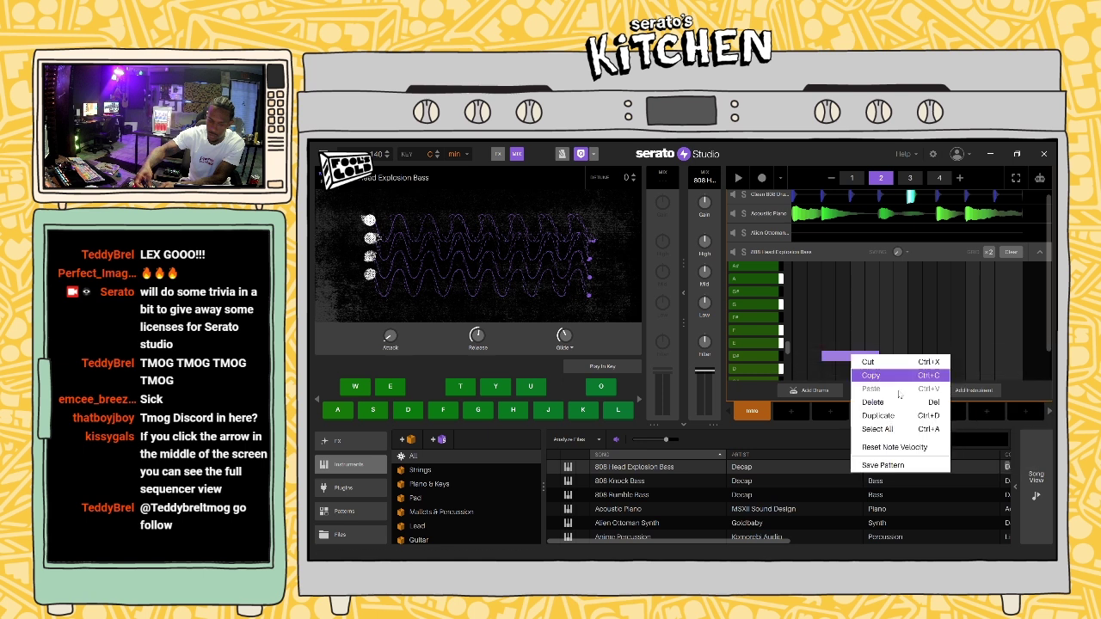
pyautogui.click(888, 399)
# Step: In bar 1, delete the D# bass notes starting on steps 7 and 13 and the short F note on step 15
pyautogui.click(851, 178)
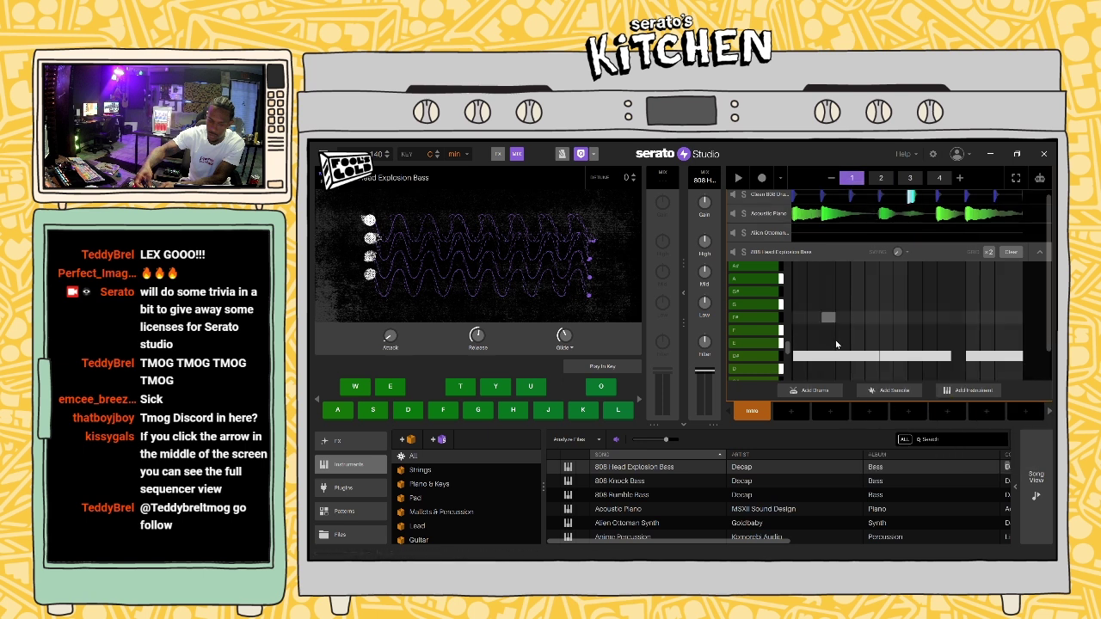
pyautogui.rightClick(927, 358)
pyautogui.click(951, 402)
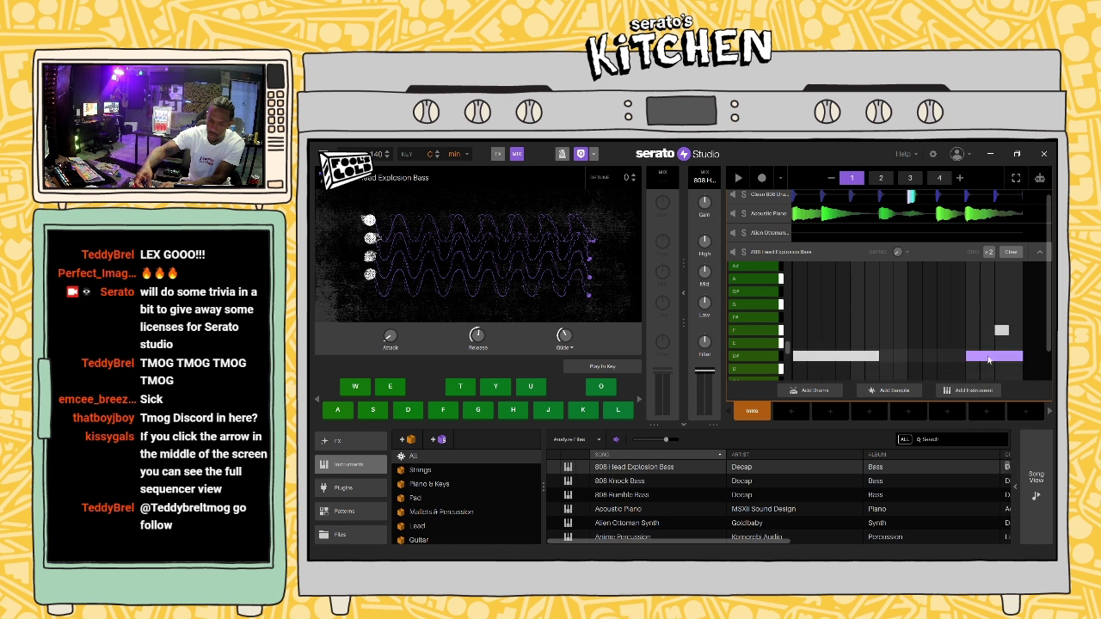
pyautogui.rightClick(989, 360)
pyautogui.click(1002, 330)
pyautogui.rightClick(1001, 330)
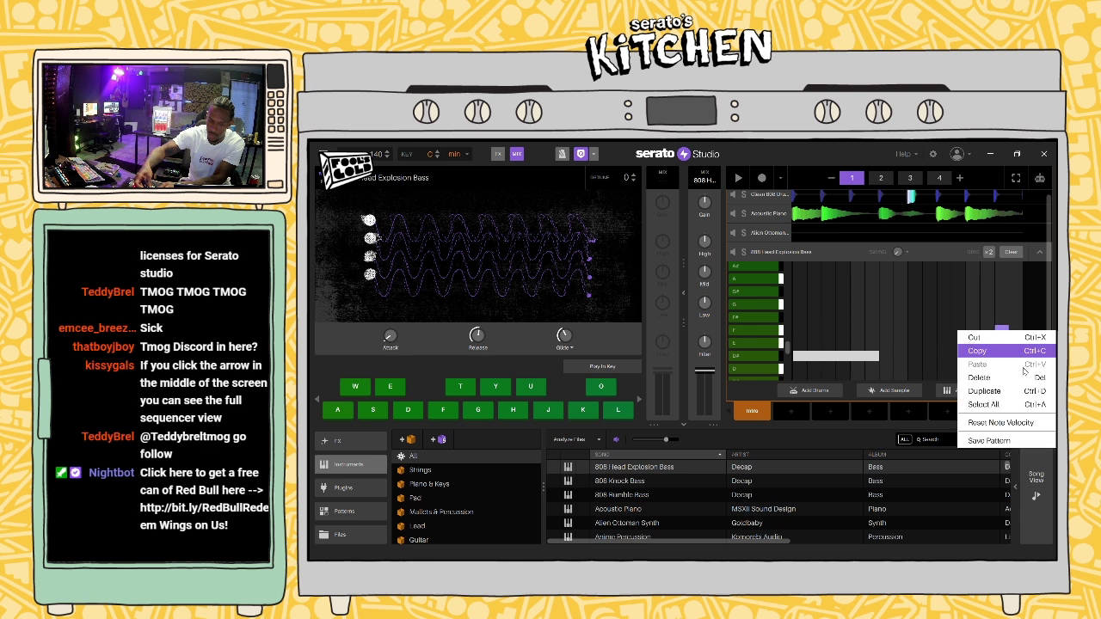
pyautogui.click(1024, 378)
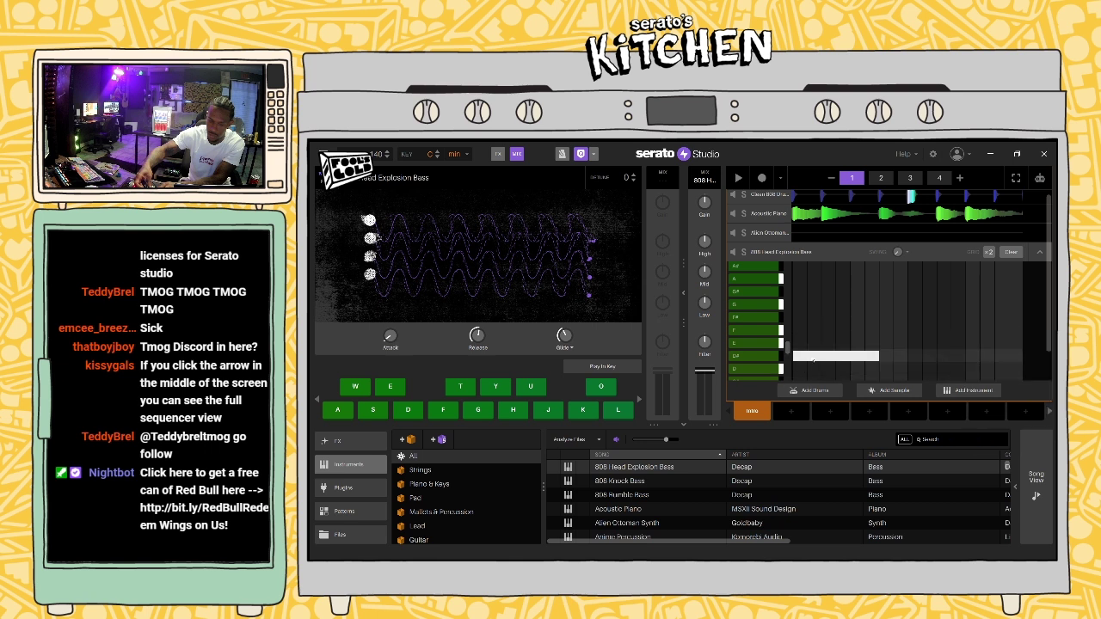
# Step: Rebuild the 808 line: D# on steps 1, 7, 13 in bar 1; D# on 1, 3, 7 and E on 13 in bar 2
pyautogui.press('space')
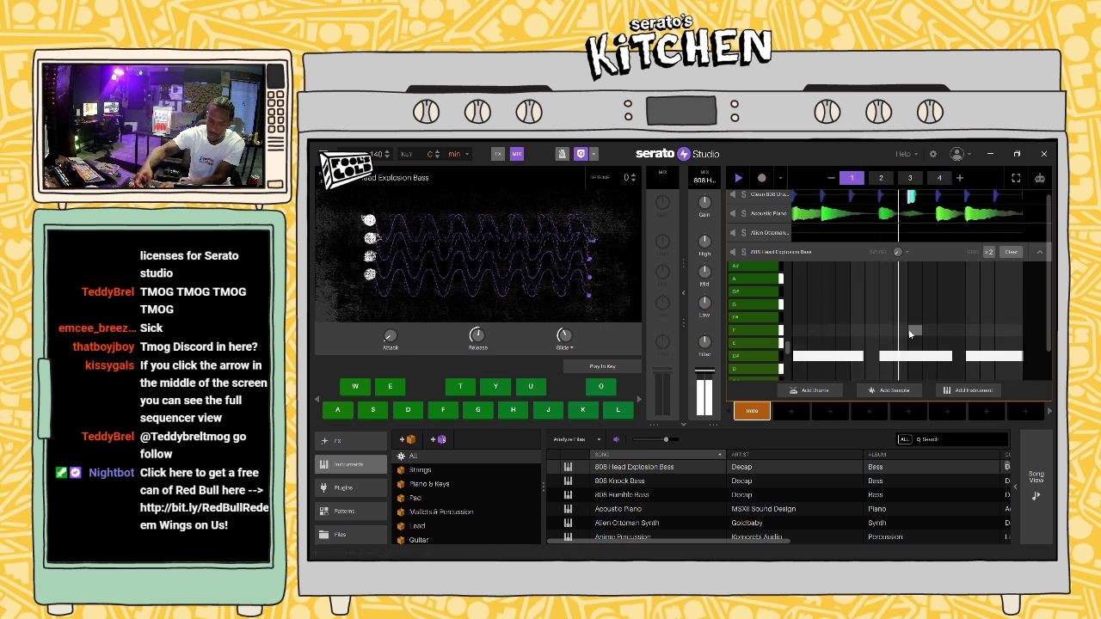
pyautogui.click(881, 178)
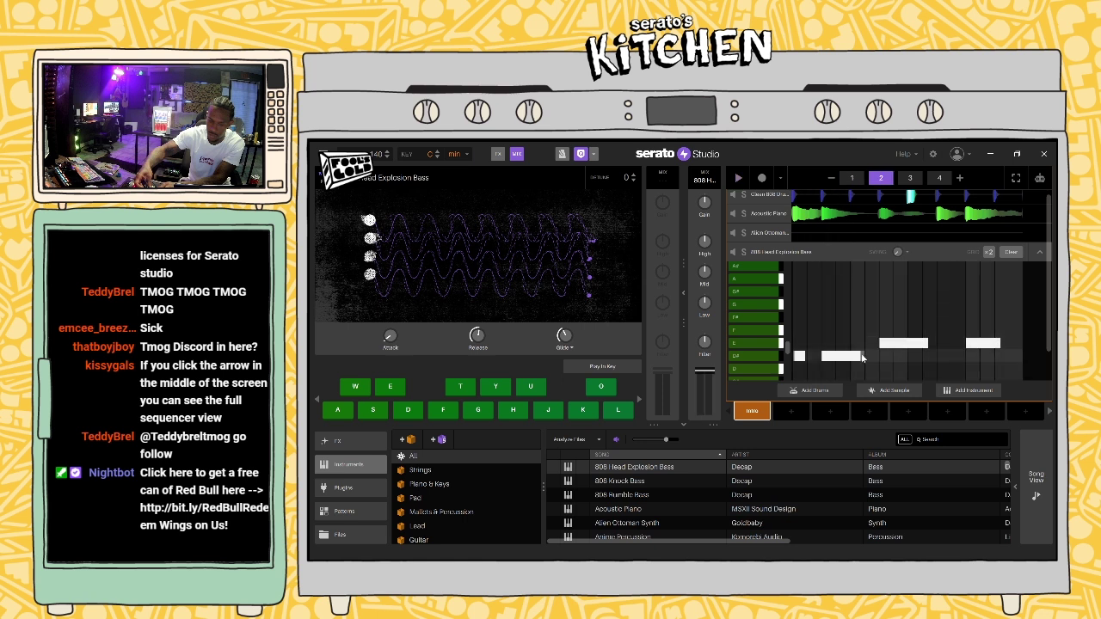
pyautogui.rightClick(857, 360)
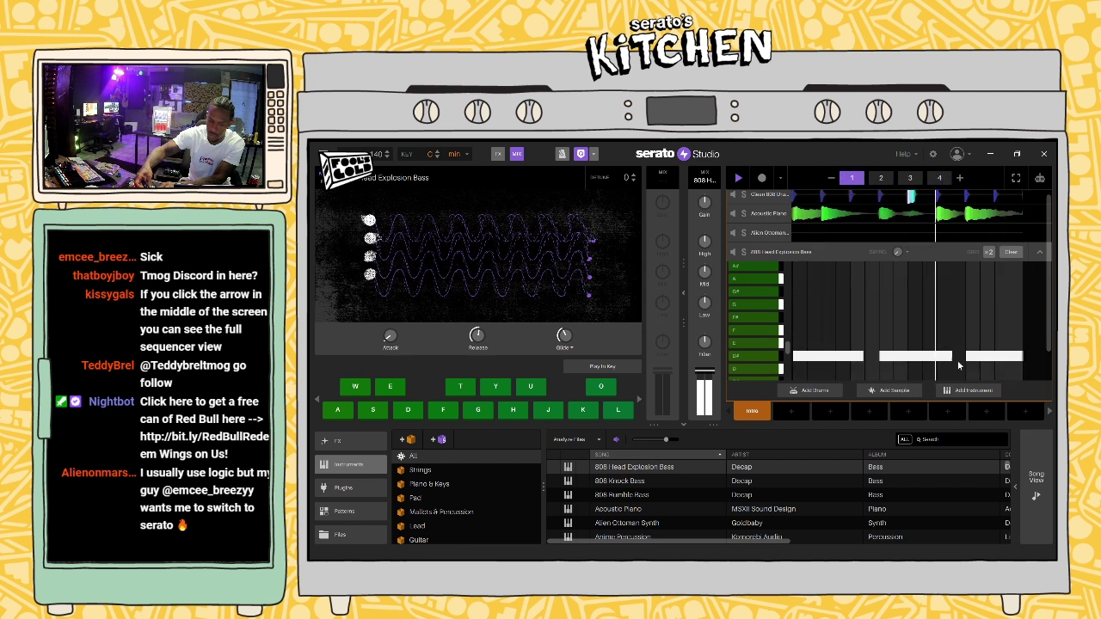
pyautogui.moveTo(923, 346); pyautogui.dragTo(919, 359)
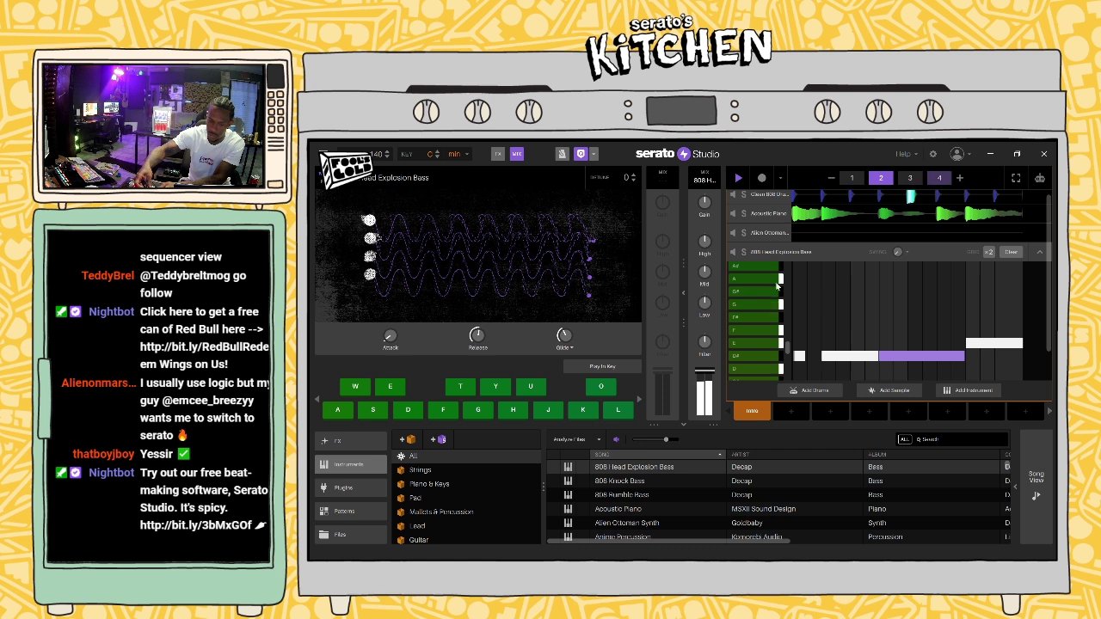
# Step: Open the effects library for the Acoustic Piano track and add a new empty instrument deck
pyautogui.click(766, 215)
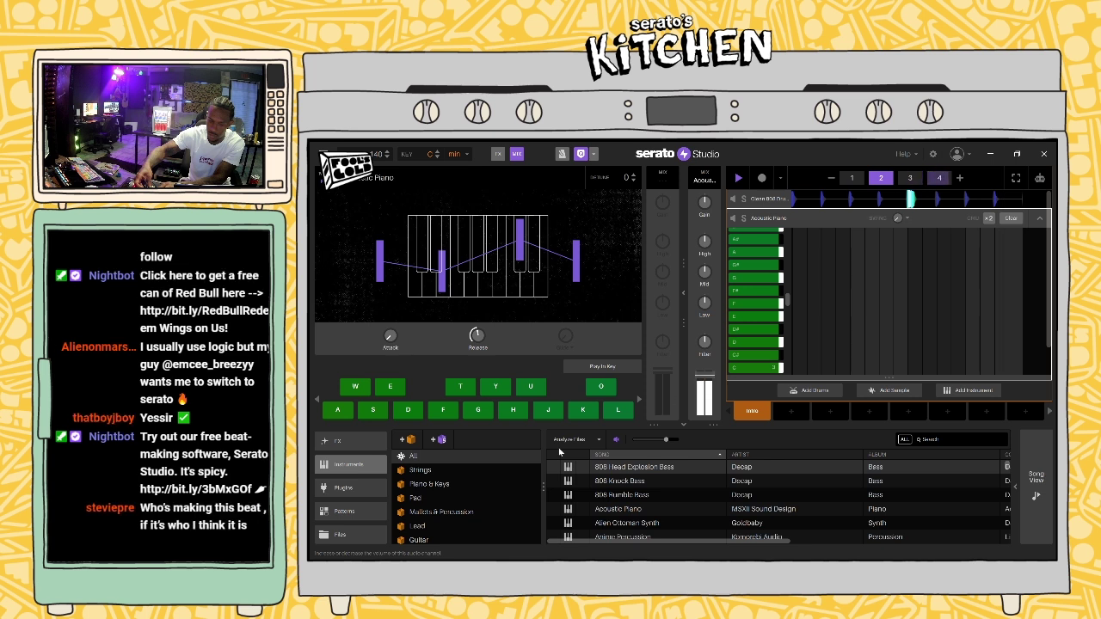
pyautogui.click(343, 440)
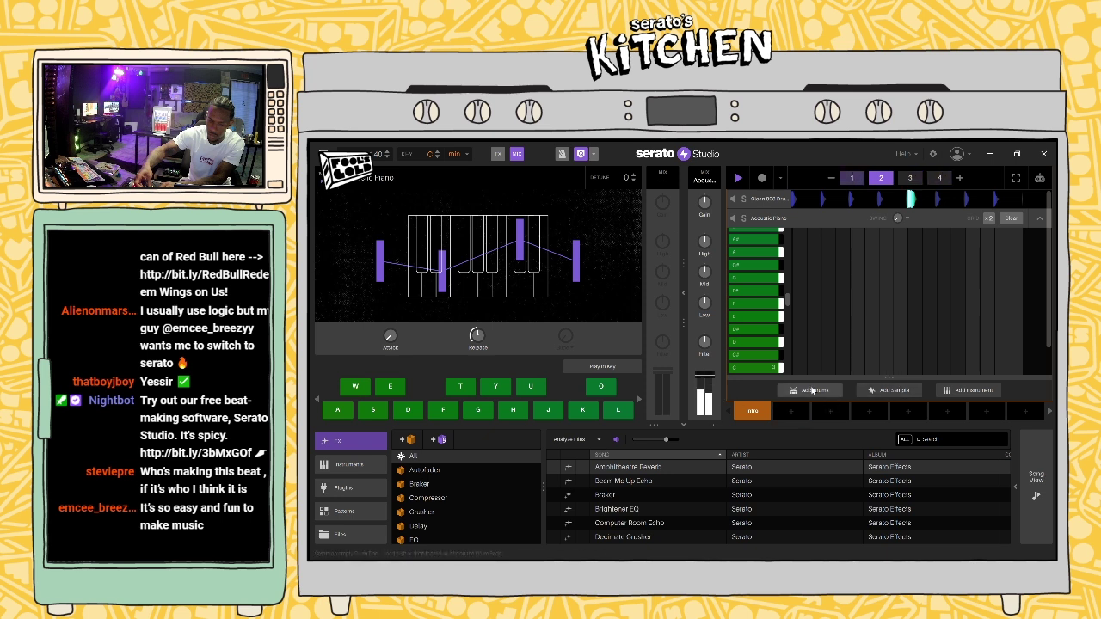
pyautogui.click(964, 392)
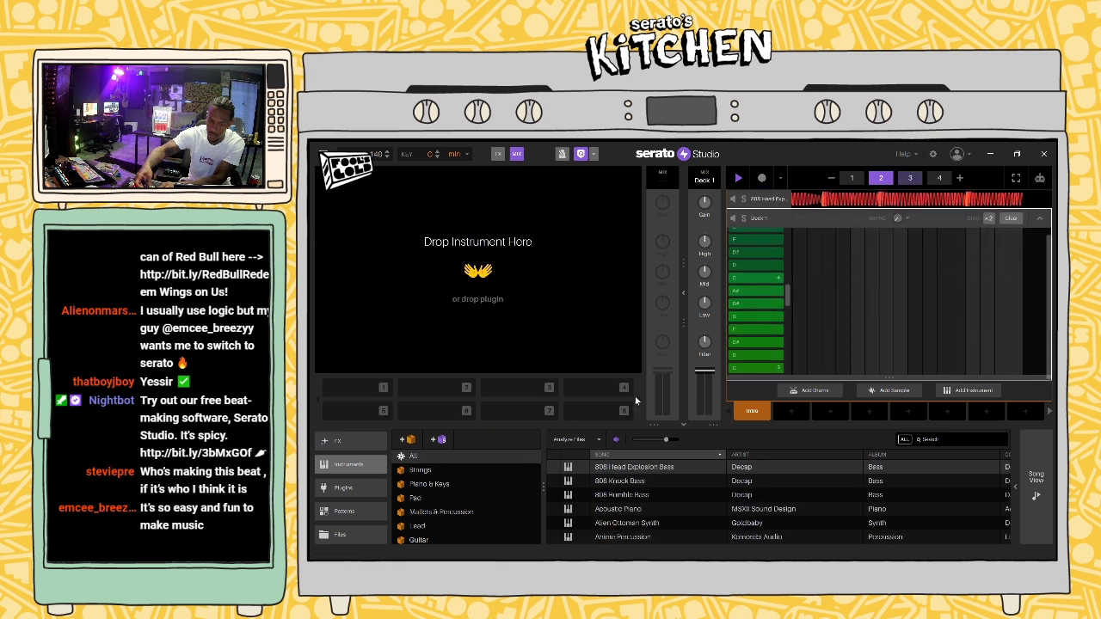
# Step: Audition the Pad instruments, including Ghosts 2, Dreamy, Bright Sevens, Pleading, Mobee and Sixteen Pad
pyautogui.click(416, 498)
pyautogui.click(616, 497)
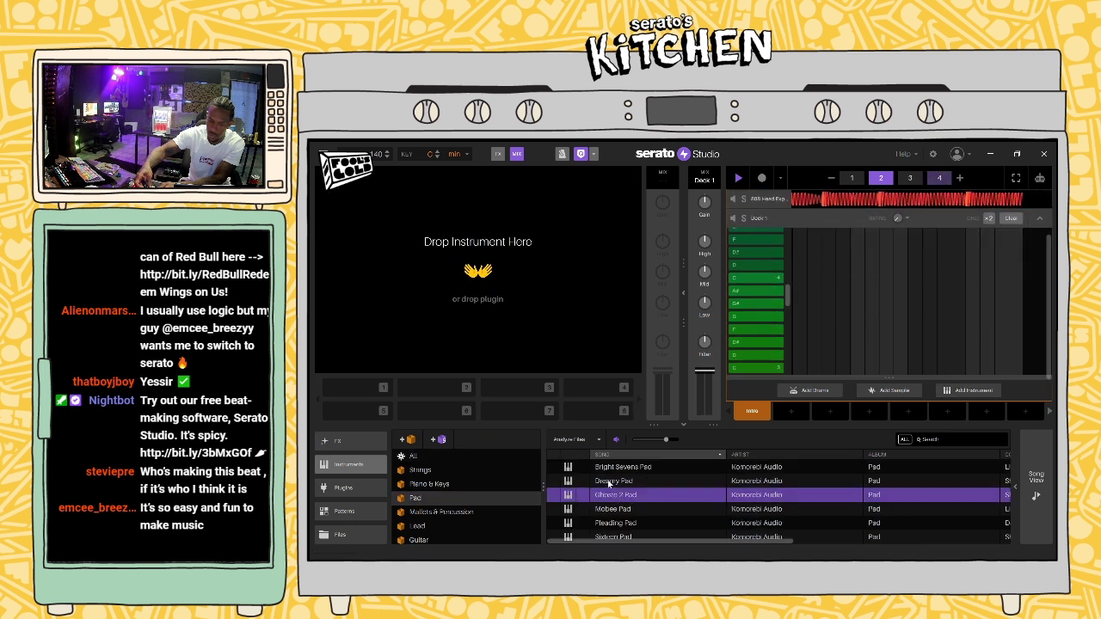
pyautogui.click(612, 481)
pyautogui.click(618, 469)
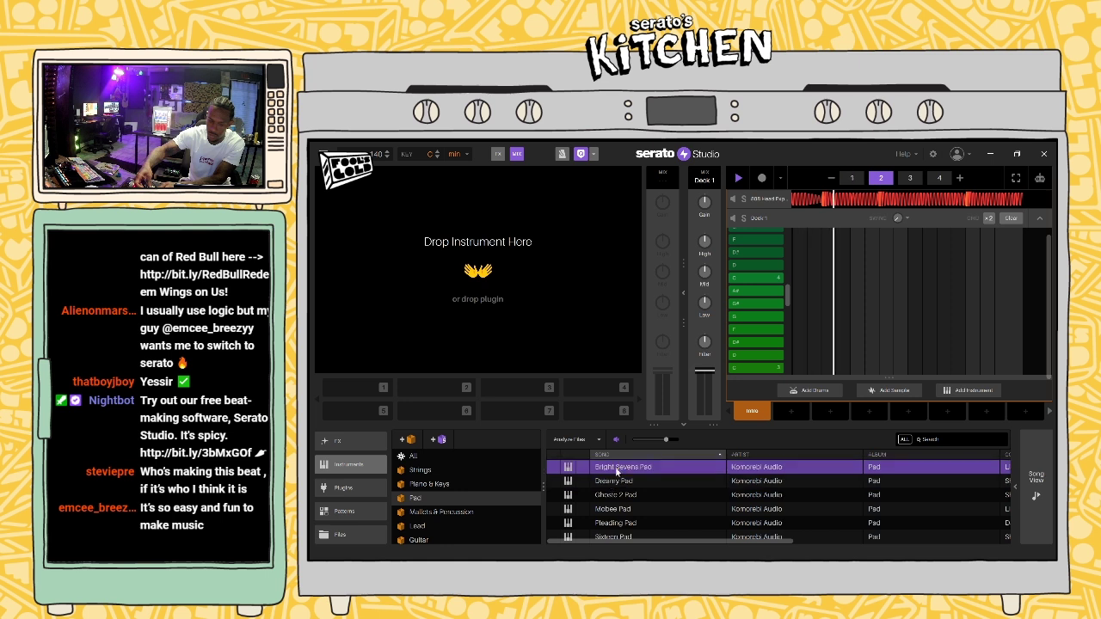
pyautogui.click(622, 481)
pyautogui.click(627, 522)
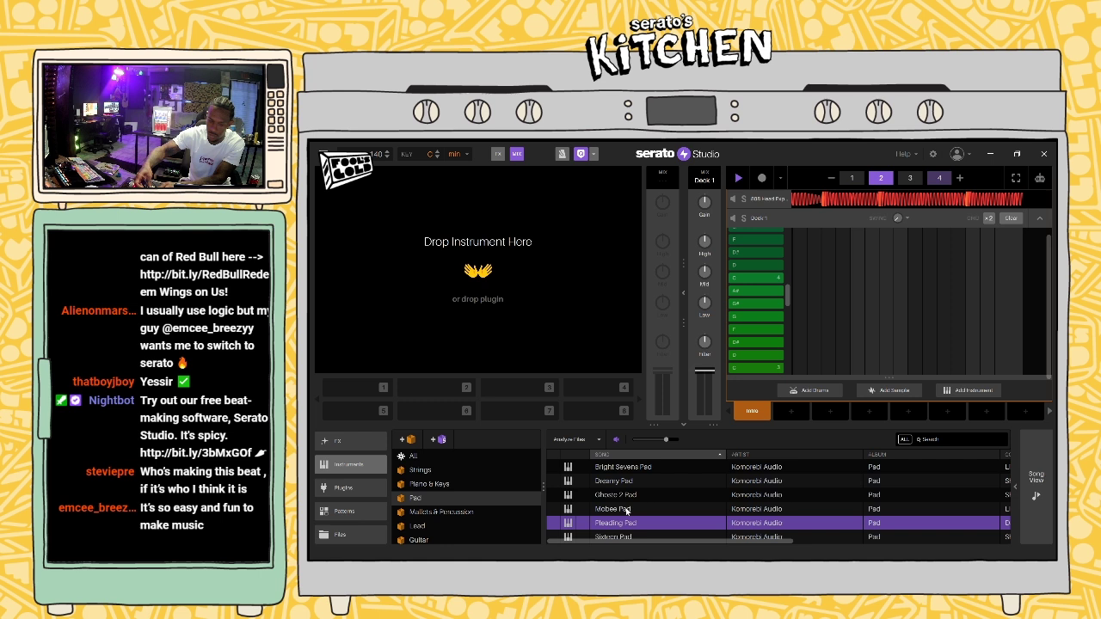
pyautogui.click(628, 509)
pyautogui.click(626, 497)
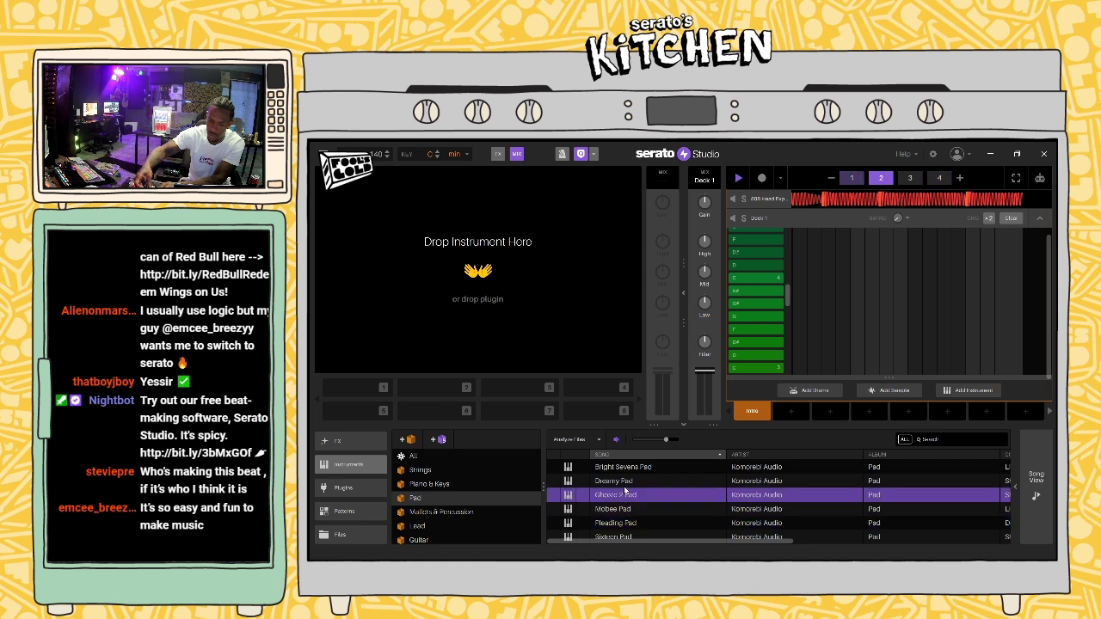
pyautogui.click(621, 481)
pyautogui.click(619, 467)
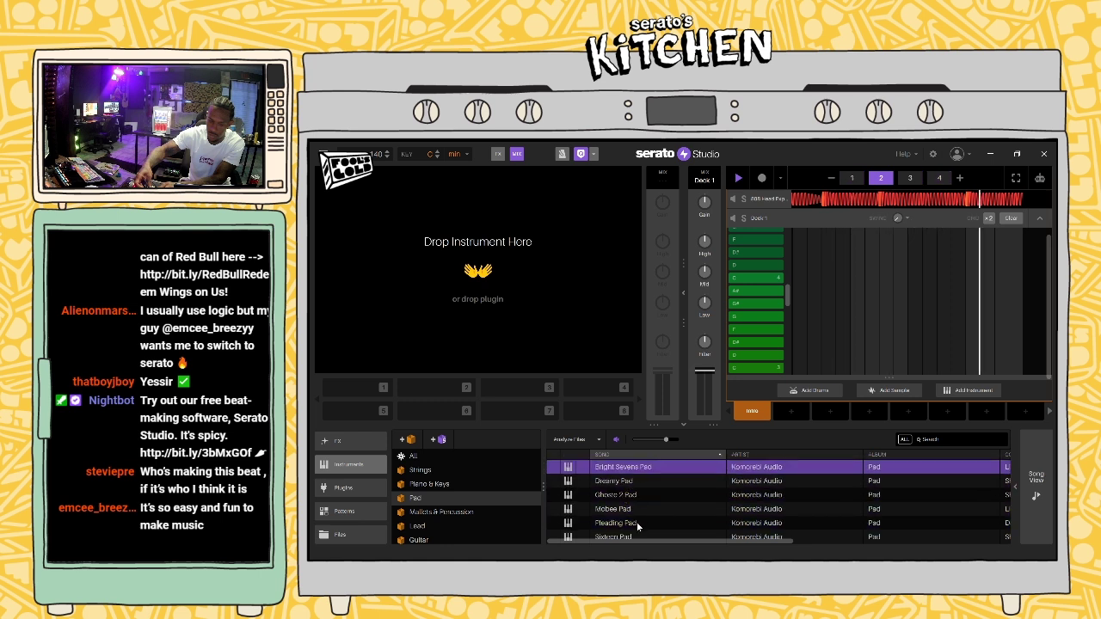
pyautogui.click(639, 536)
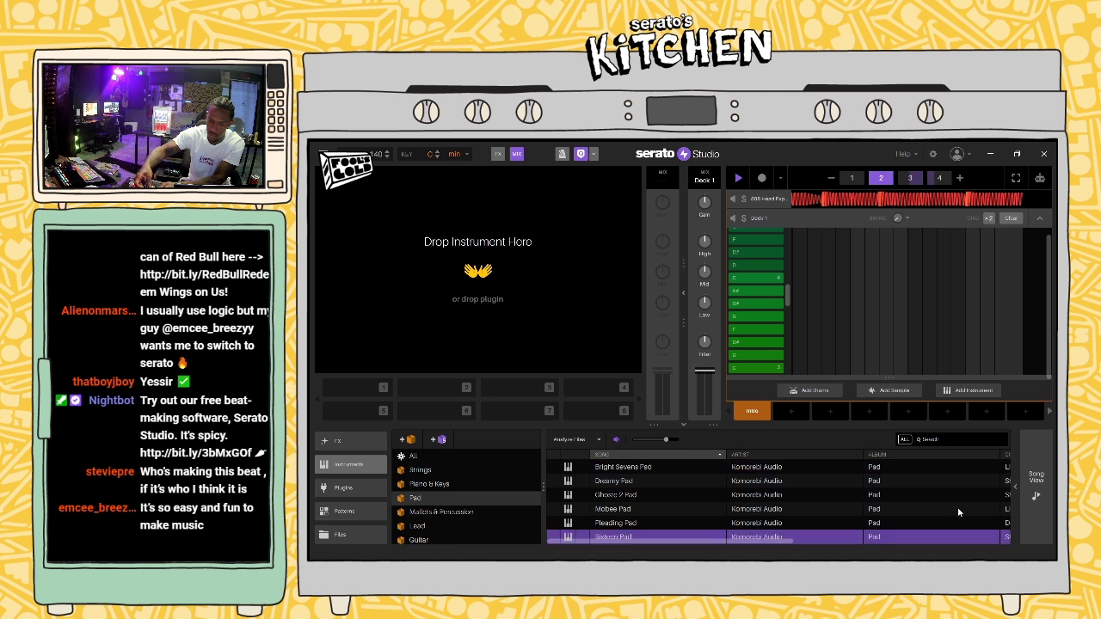
# Step: Load Sixteen Pad into the new instrument deck and turn off Play in Key
pyautogui.moveTo(631, 534); pyautogui.dragTo(561, 331)
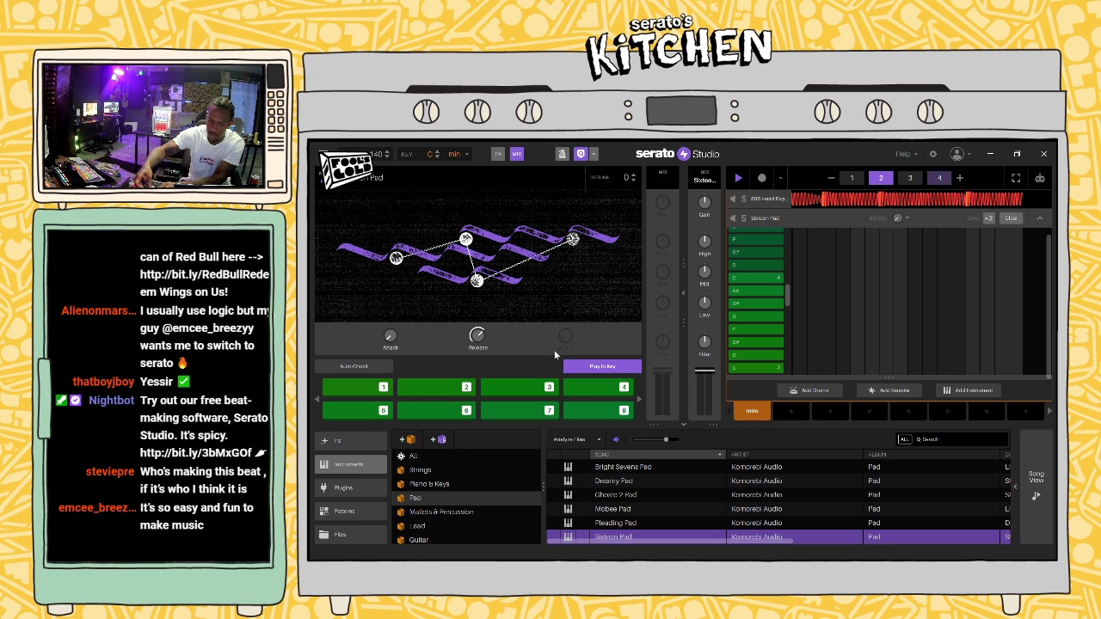
pyautogui.click(614, 370)
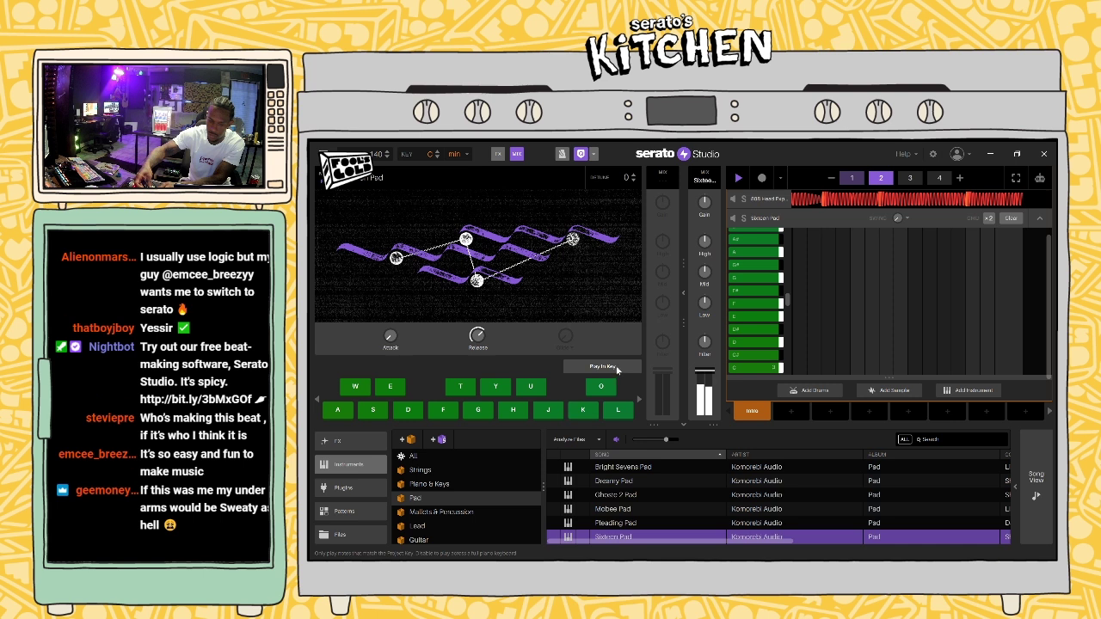
# Step: Audition other pads and Piano & Keys sounds, and replace the deck's instrument with Alien Ottoman Synth
pyautogui.click(620, 508)
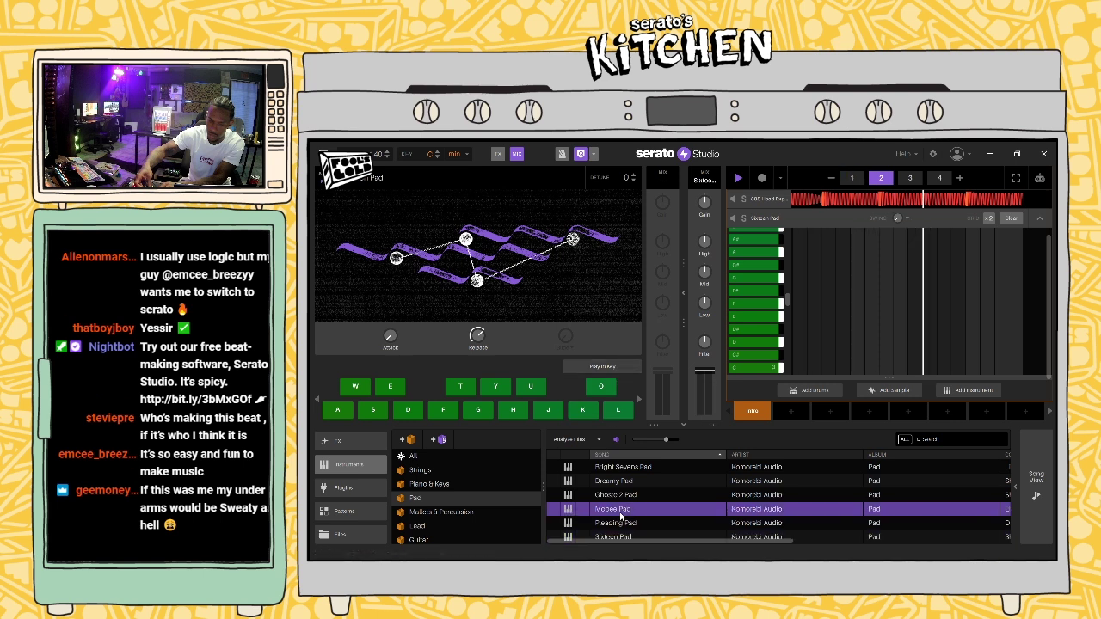
pyautogui.click(634, 468)
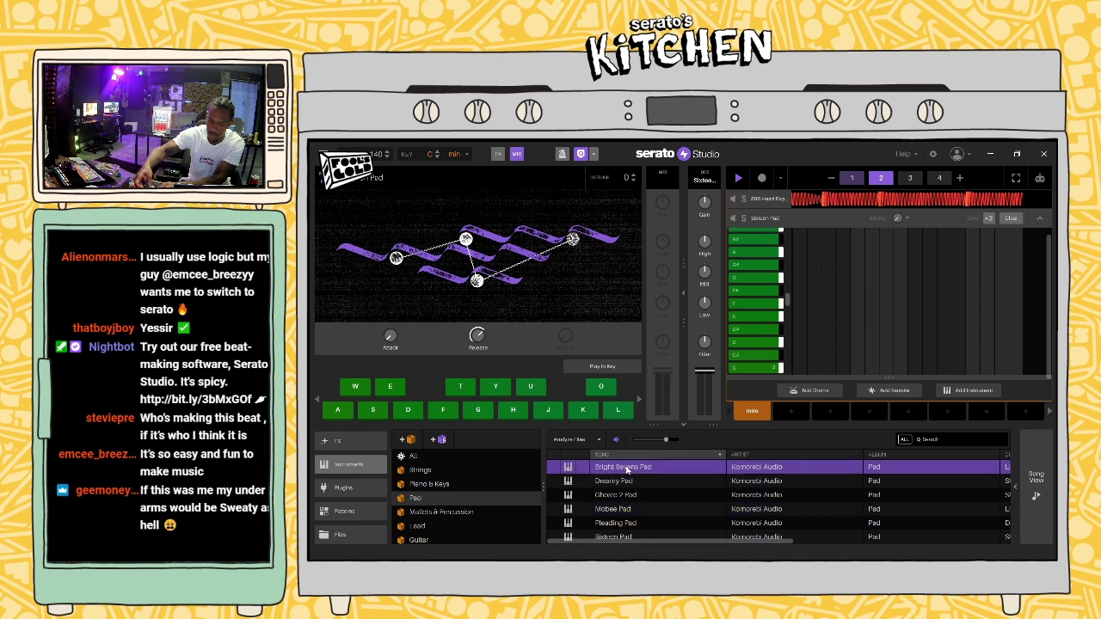
pyautogui.click(428, 483)
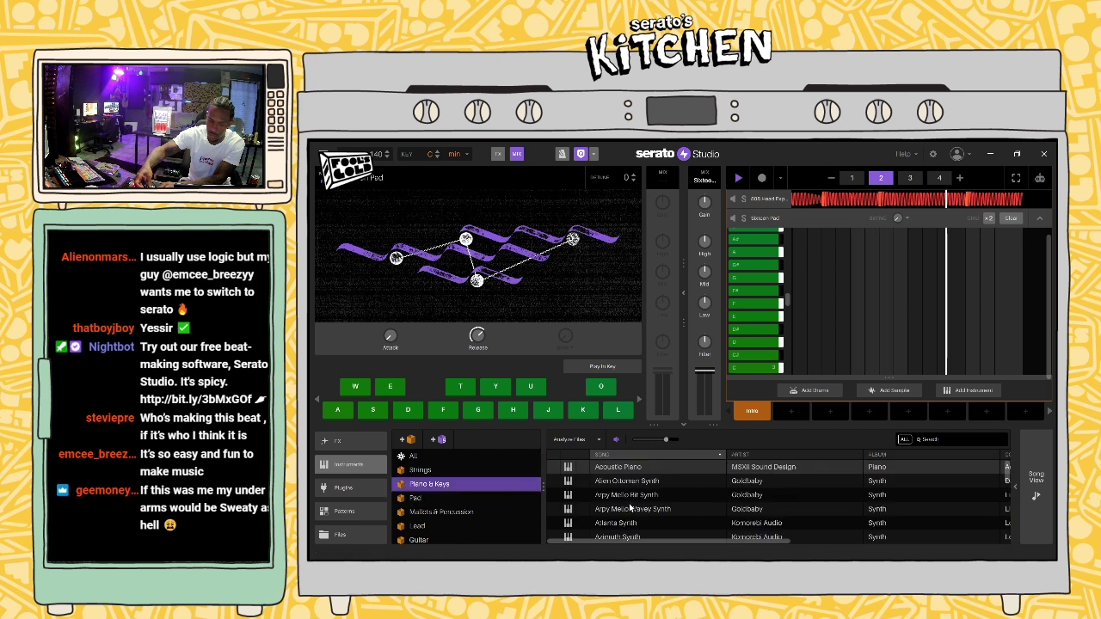
pyautogui.click(630, 508)
pyautogui.click(635, 496)
pyautogui.click(636, 484)
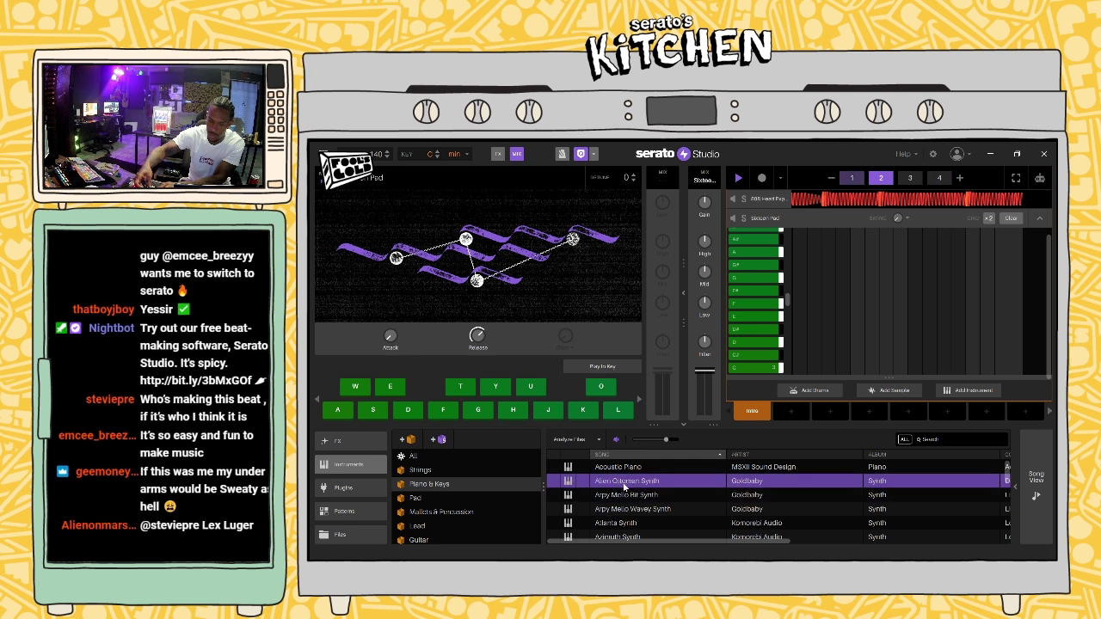
pyautogui.doubleClick(624, 484)
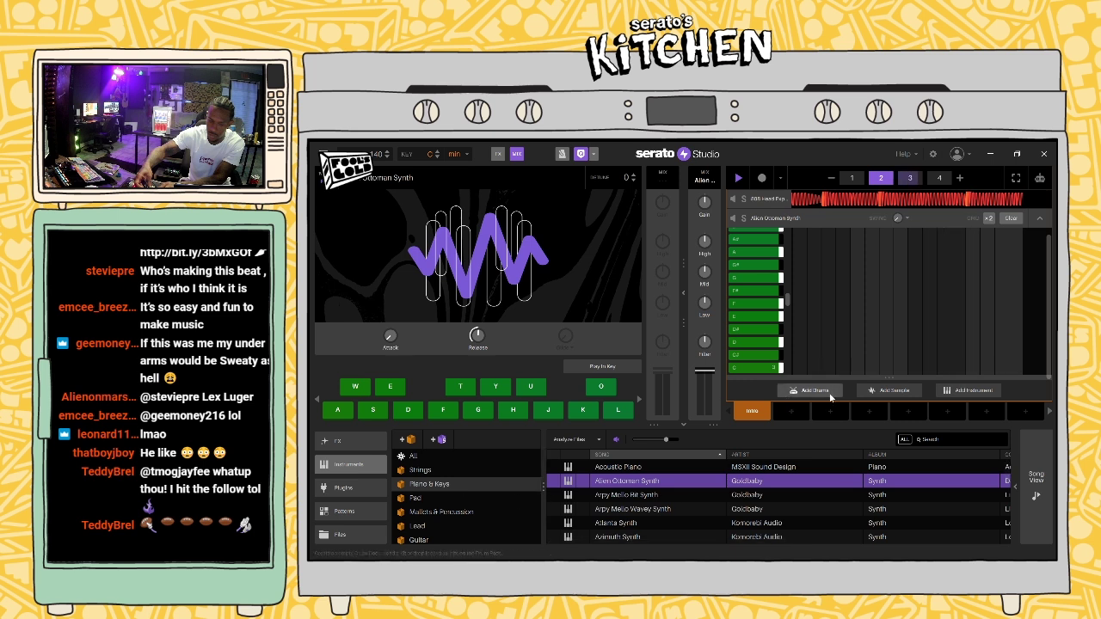
# Step: Load Dark Short Strings from the Strings instruments into the deck
pyautogui.click(420, 470)
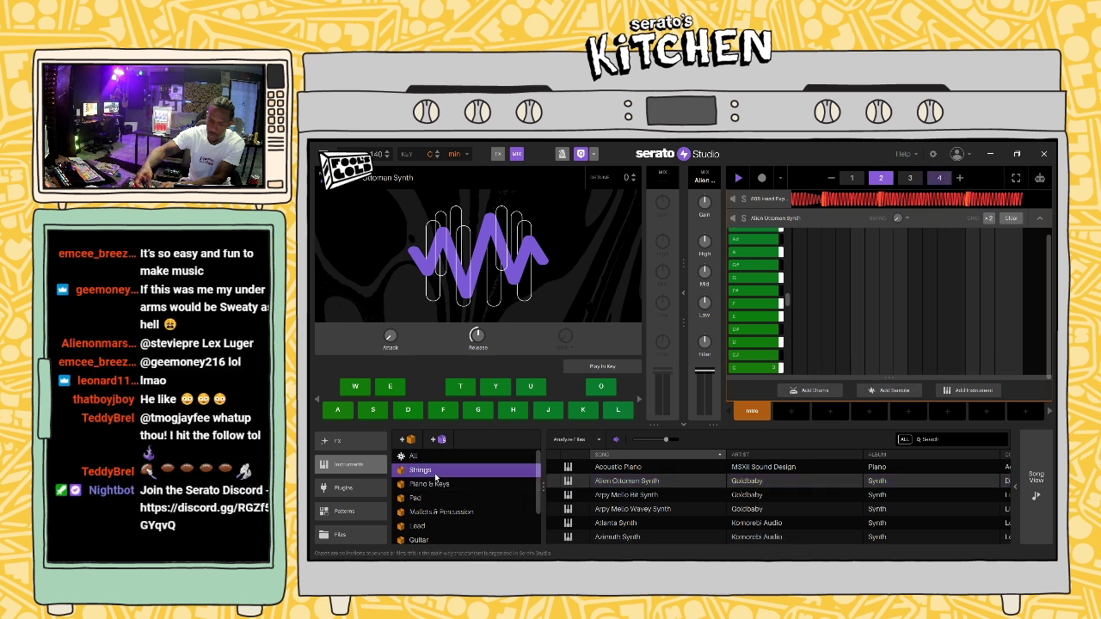
pyautogui.doubleClick(648, 470)
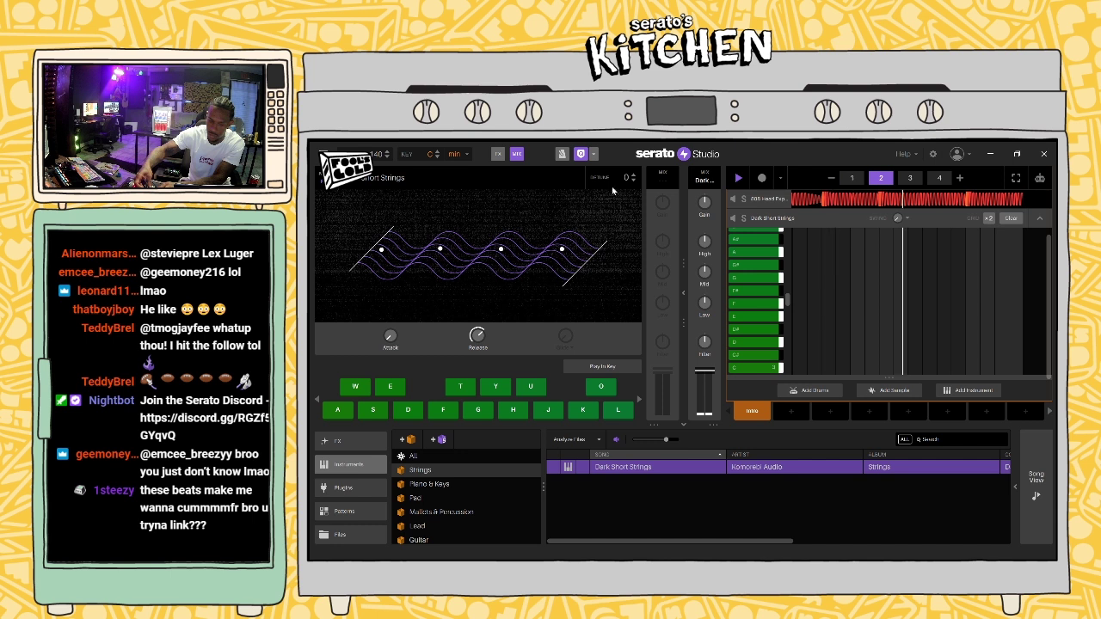
# Step: Record a trial take on the Dark Short Strings deck and delete its notes from the pattern, including the long low E note on page 2
pyautogui.click(761, 179)
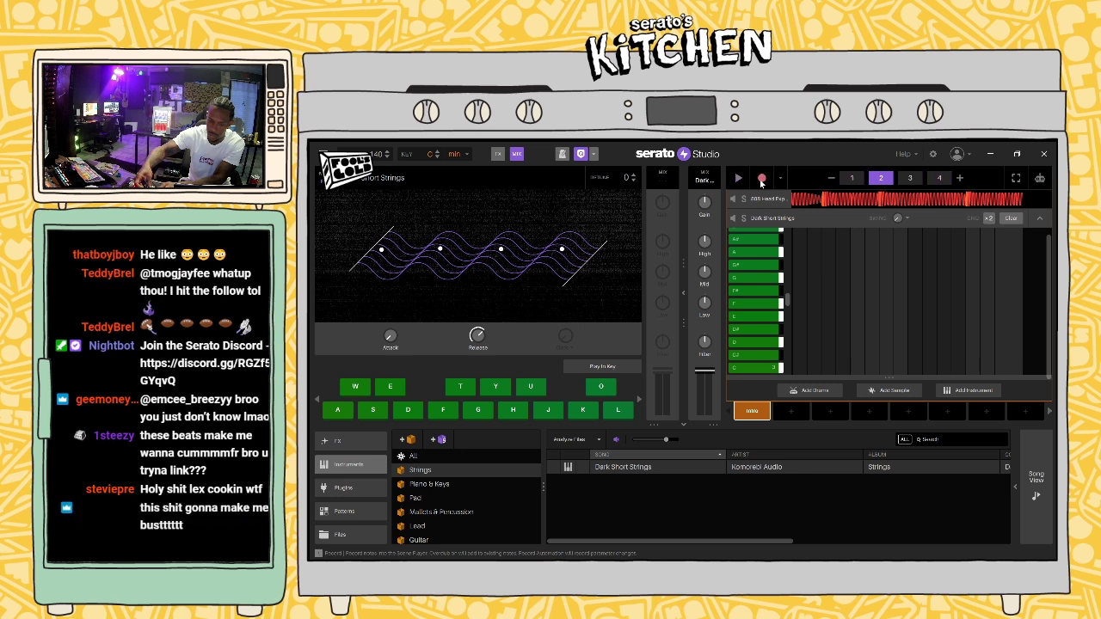
pyautogui.click(761, 179)
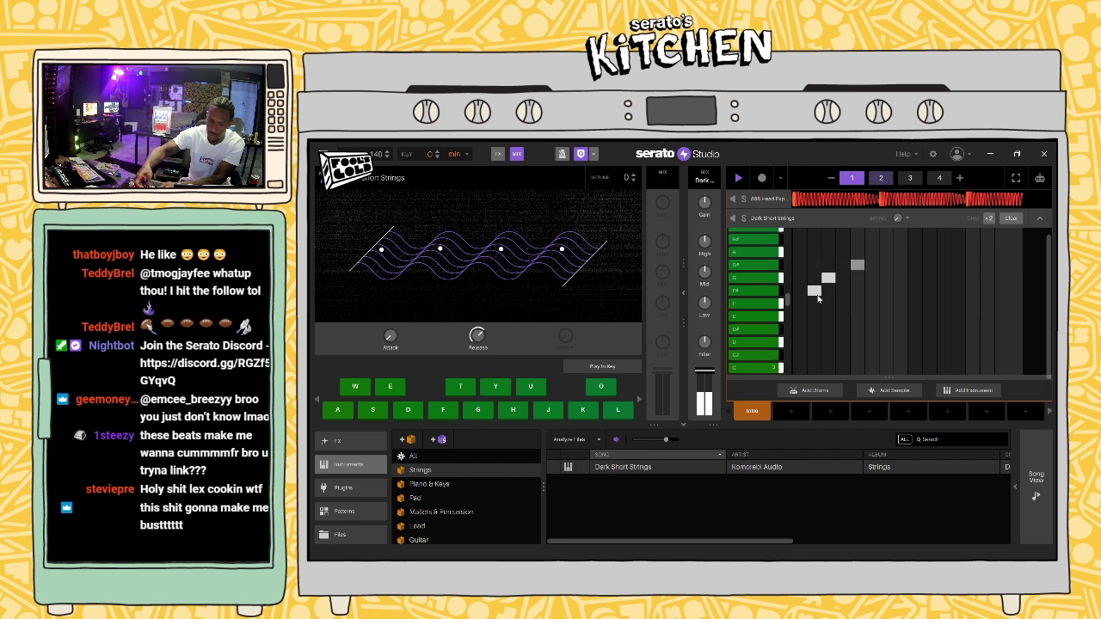
pyautogui.rightClick(831, 280)
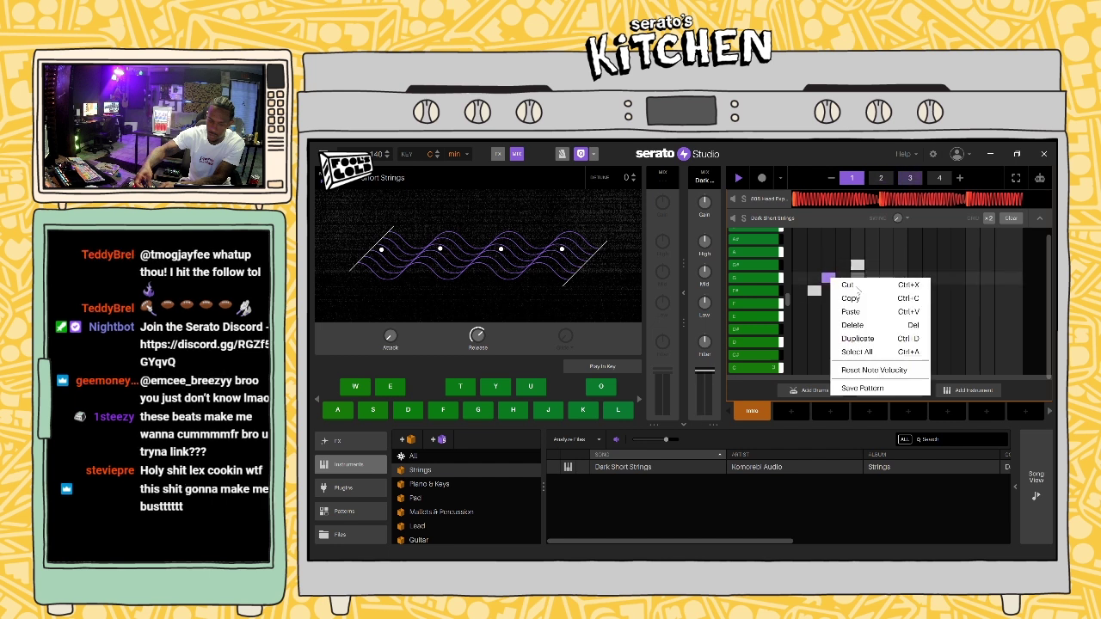
pyautogui.click(856, 273)
pyautogui.rightClick(853, 267)
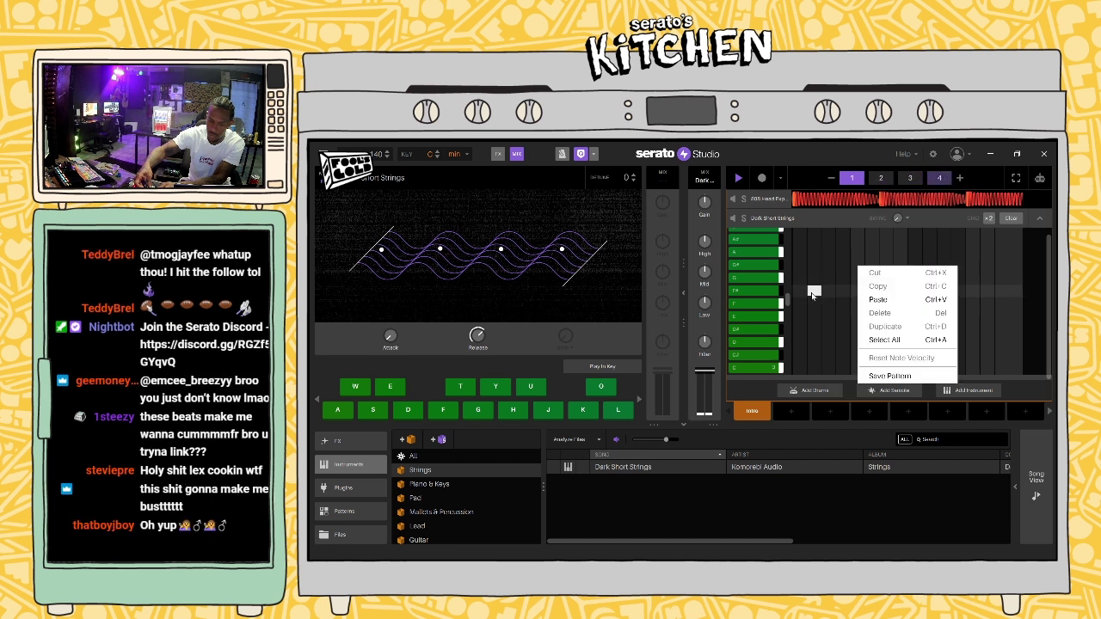
pyautogui.click(814, 291)
pyautogui.moveTo(814, 291); pyautogui.dragTo(826, 278)
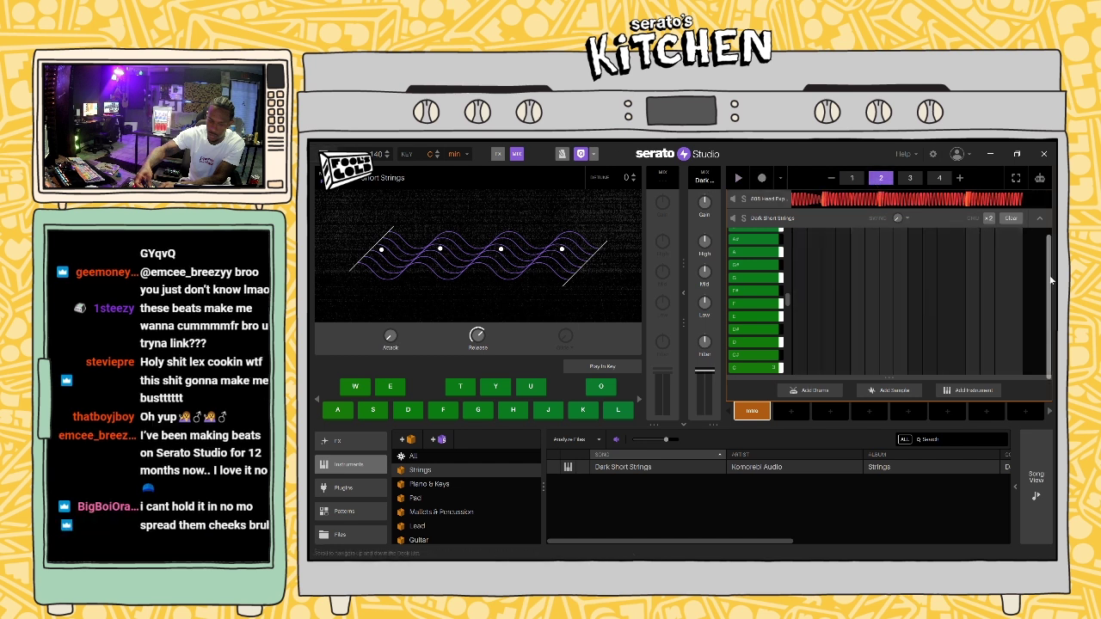
pyautogui.scroll(-5, 986, 292)
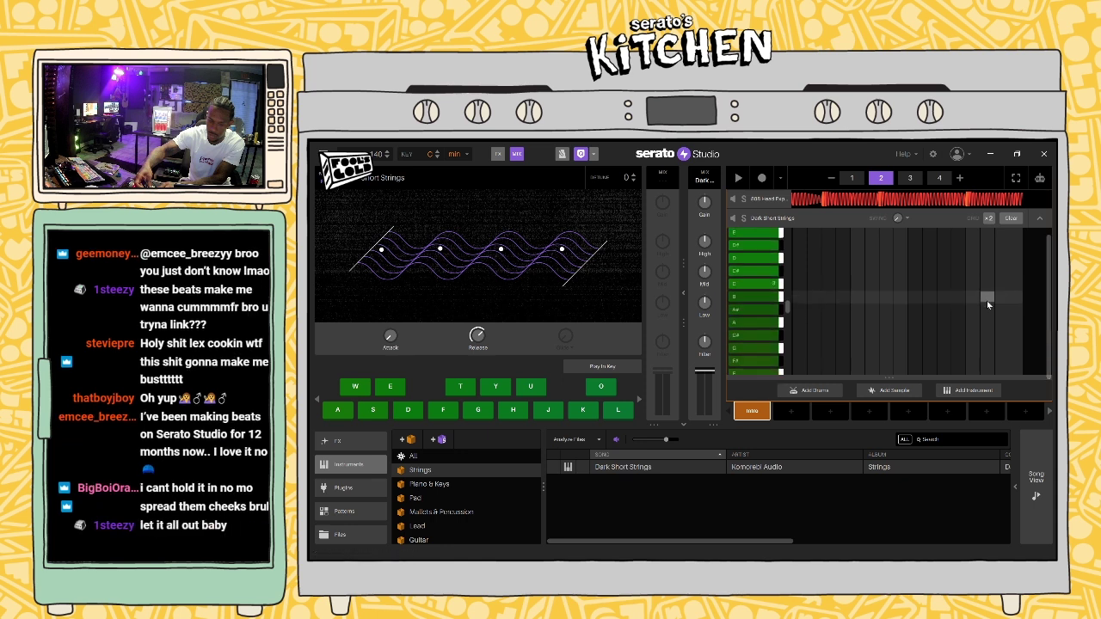
pyautogui.scroll(-6, 986, 305)
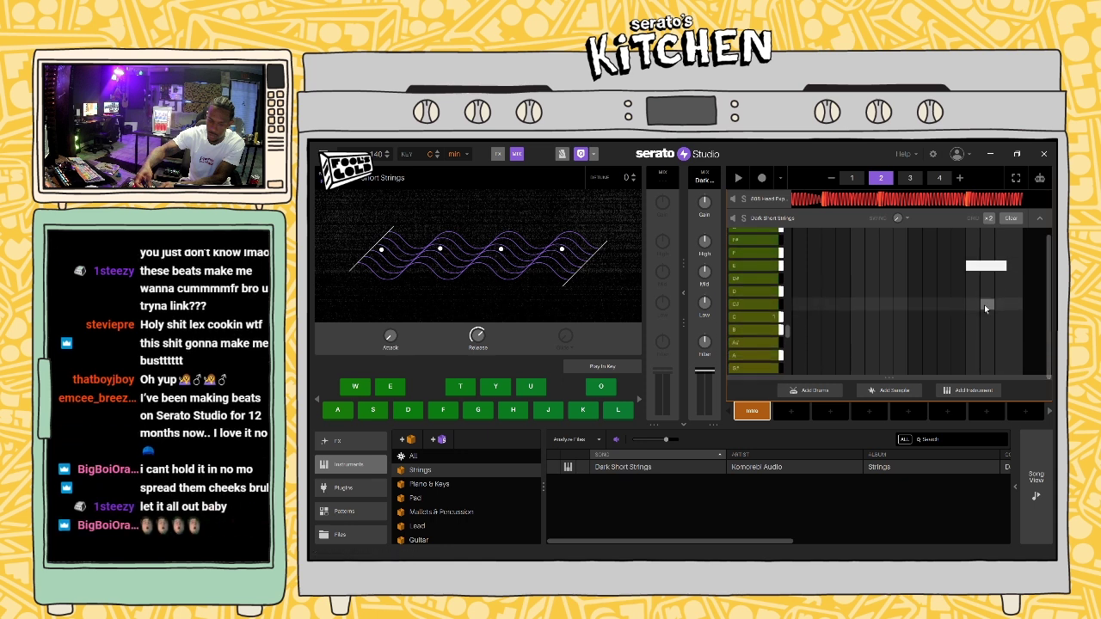
pyautogui.click(1013, 262)
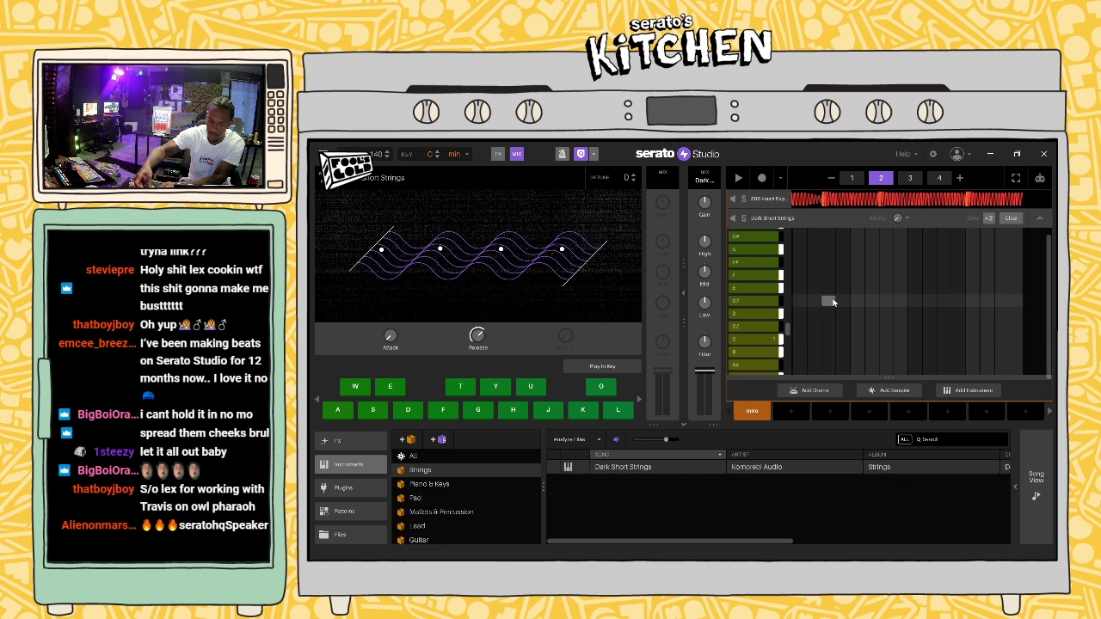
# Step: Play the scene and record long low notes on the Dark Short Strings deck, including D# on page 1 and C# on page 4
pyautogui.press('space')
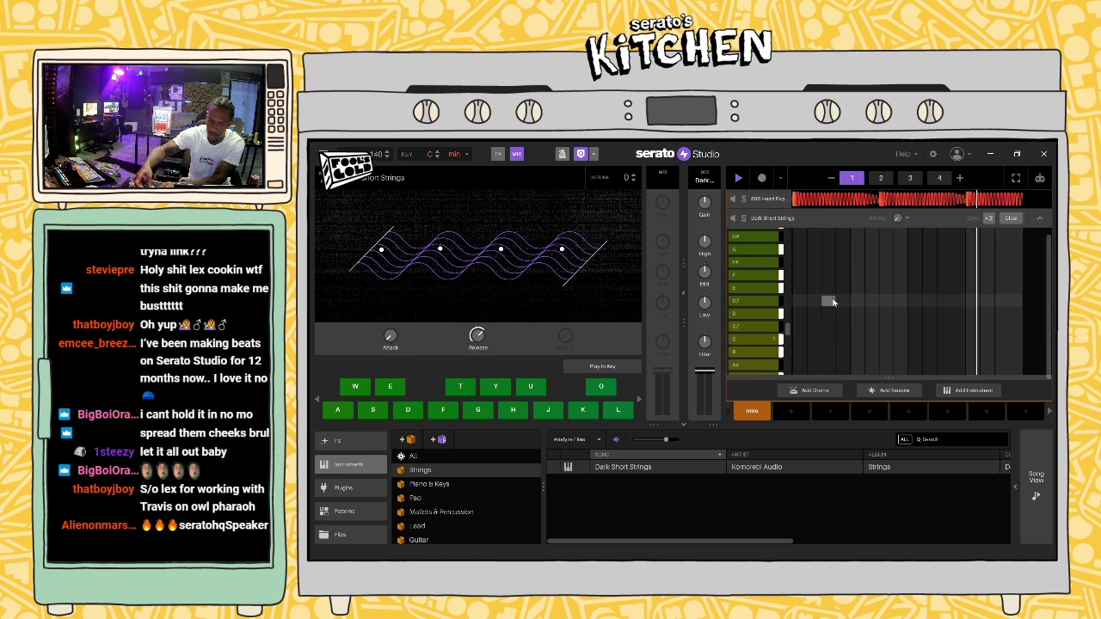
pyautogui.click(761, 179)
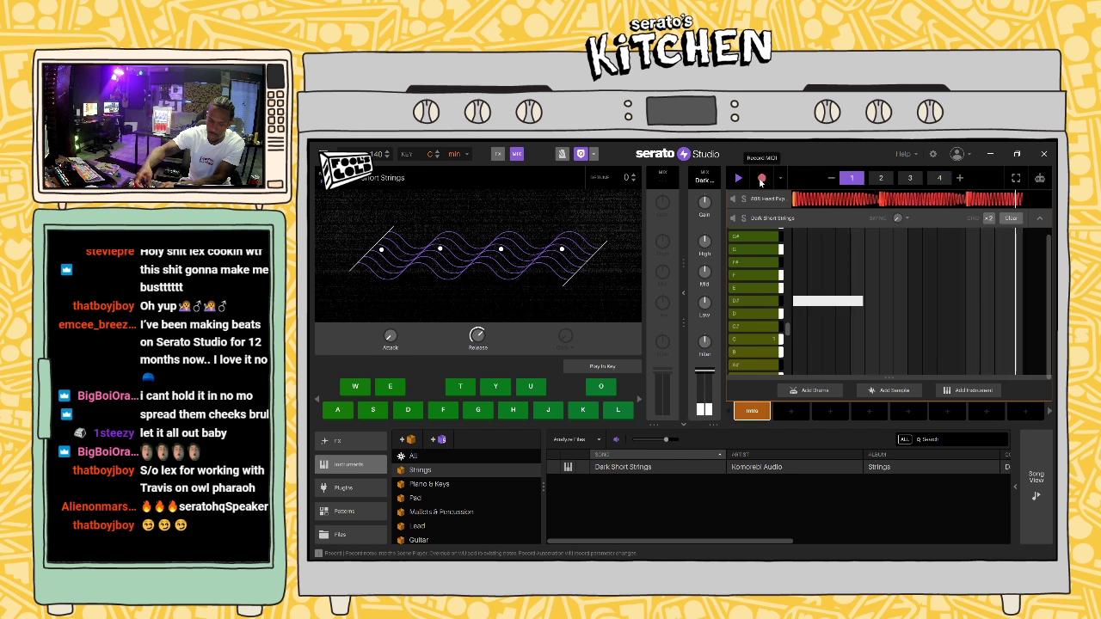
pyautogui.press('e')
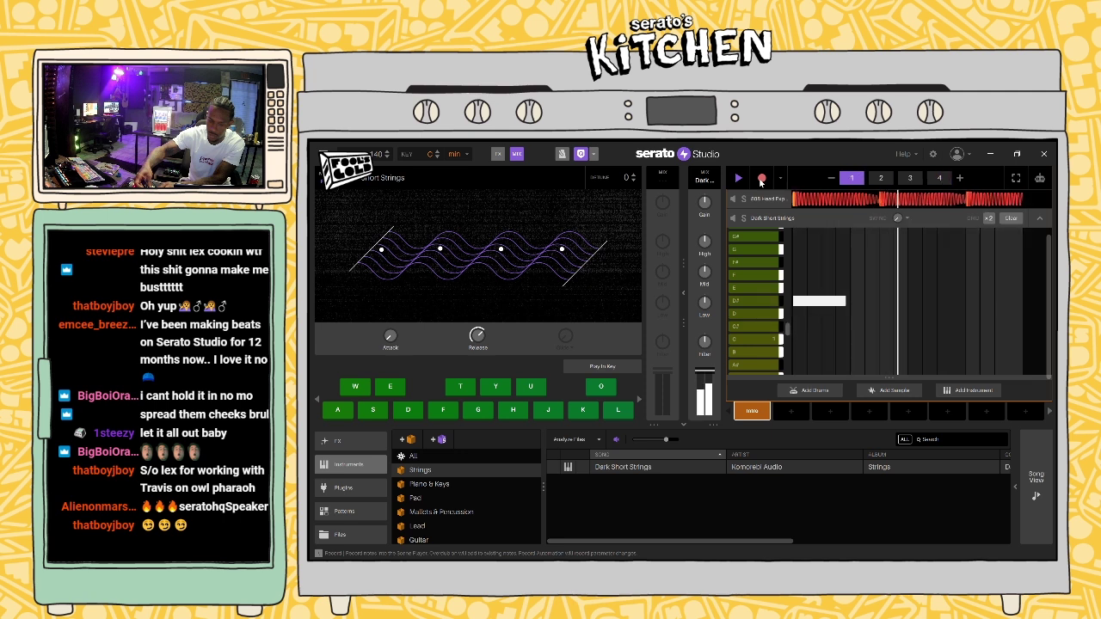
pyautogui.click(760, 178)
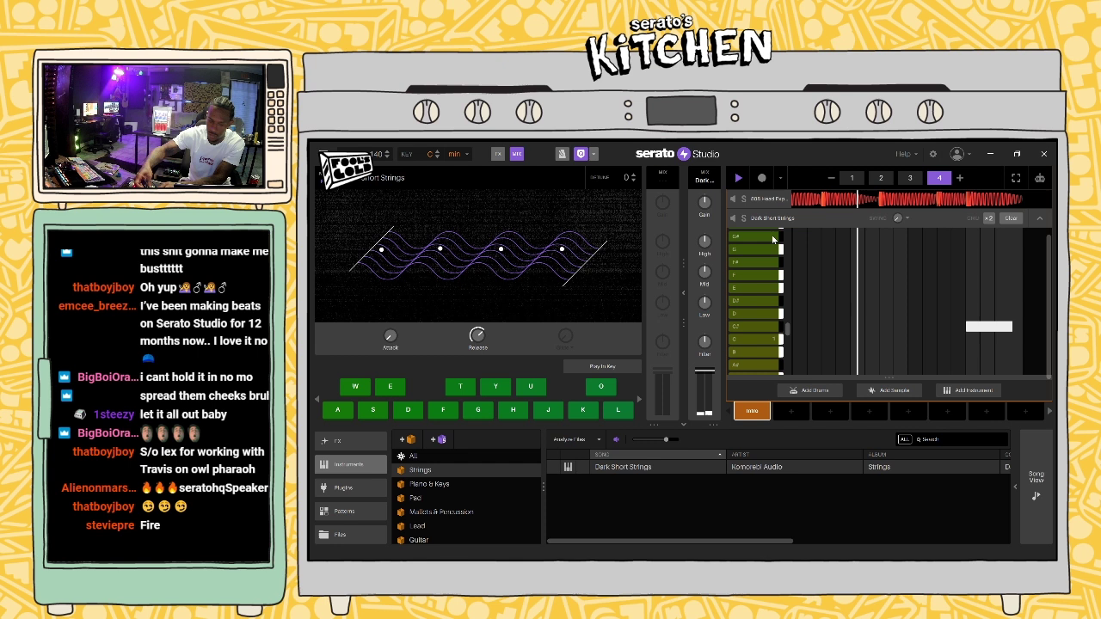
# Step: Mute the Acoustic Piano track to listen to the other decks without it, and unmute it
pyautogui.scroll(3, 774, 240)
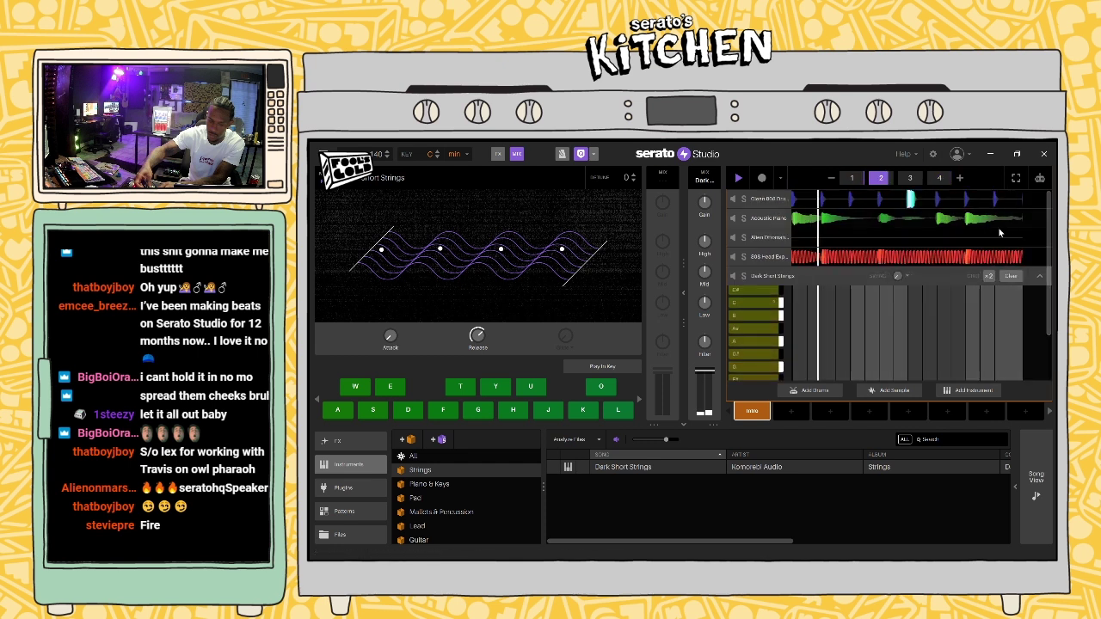
pyautogui.click(733, 218)
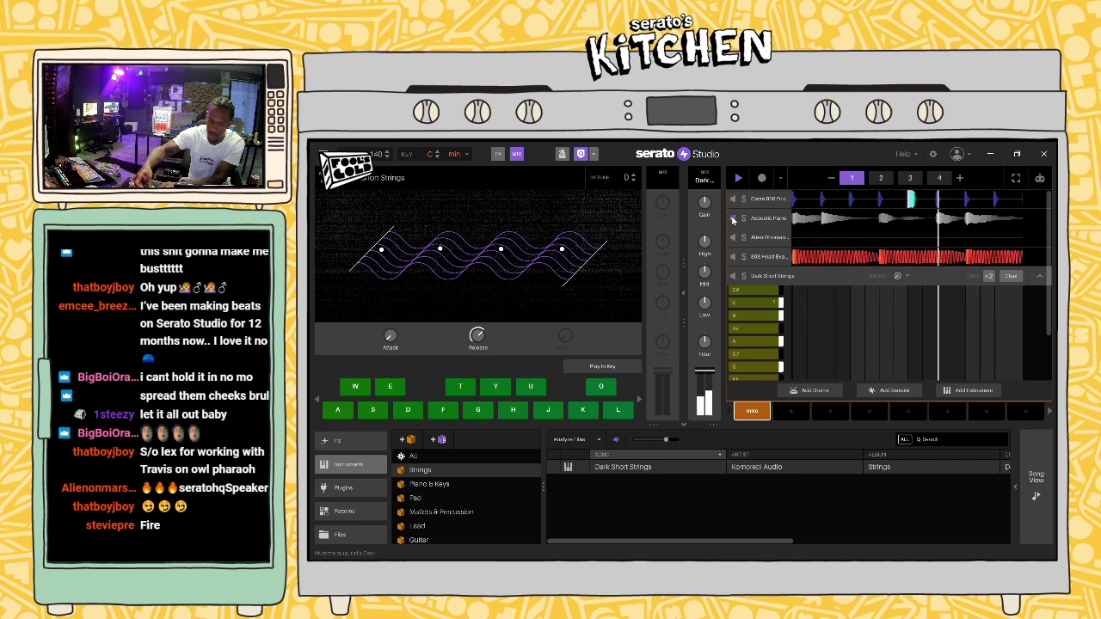
pyautogui.click(733, 218)
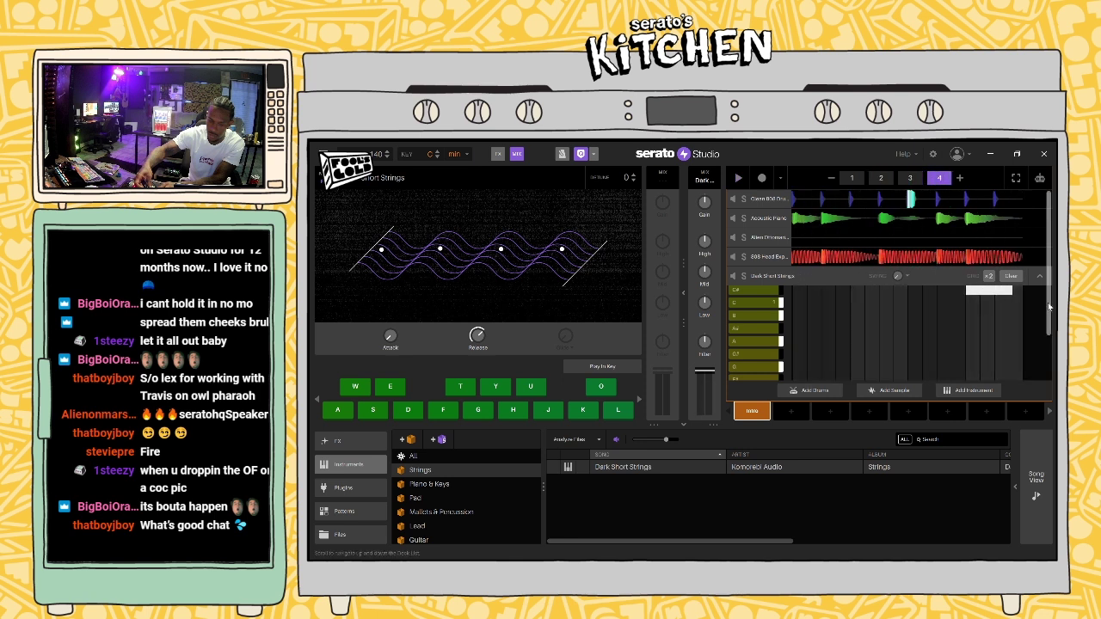
# Step: Review the Dark Short Strings notes during playback and delete the D# and B notes on page 2
pyautogui.scroll(-2, 1049, 306)
pyautogui.scroll(3, 946, 316)
pyautogui.scroll(3, 947, 318)
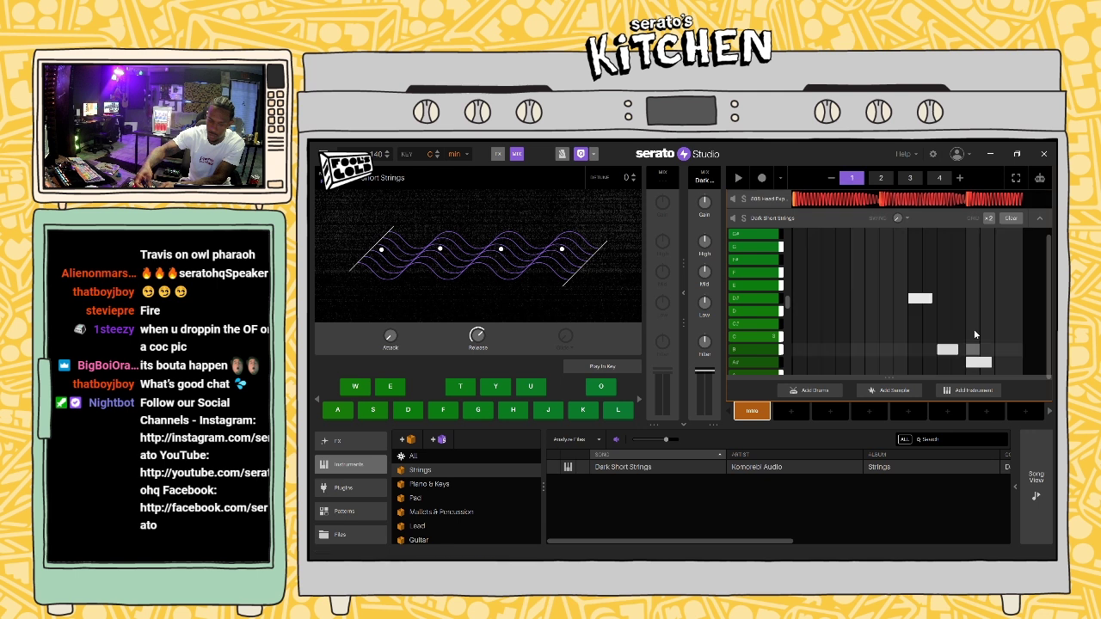
pyautogui.scroll(-2, 975, 335)
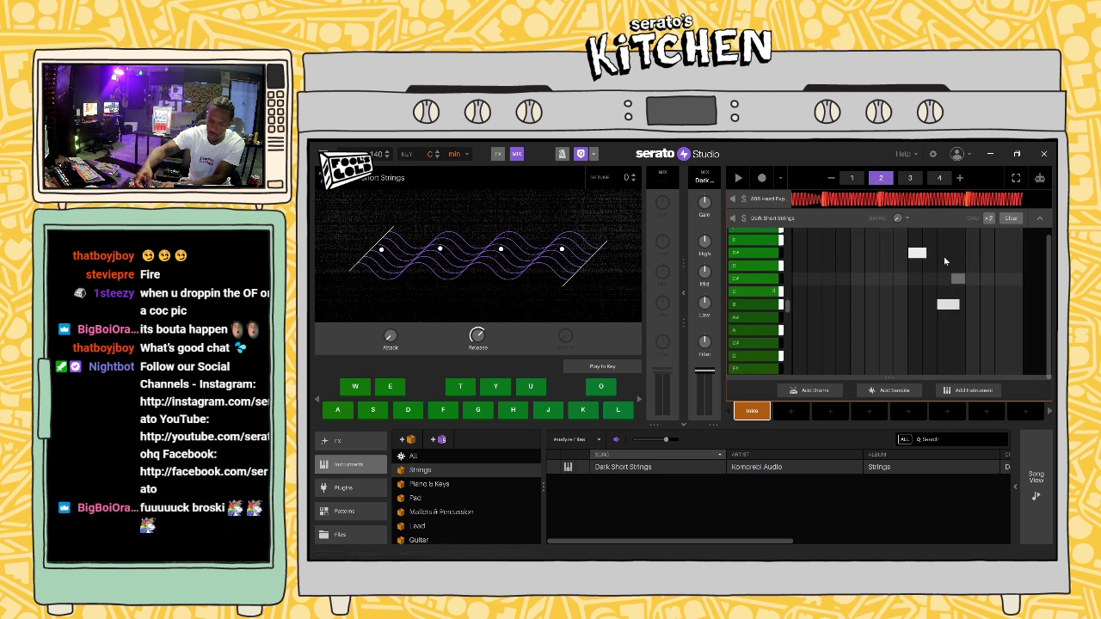
pyautogui.scroll(4, 986, 275)
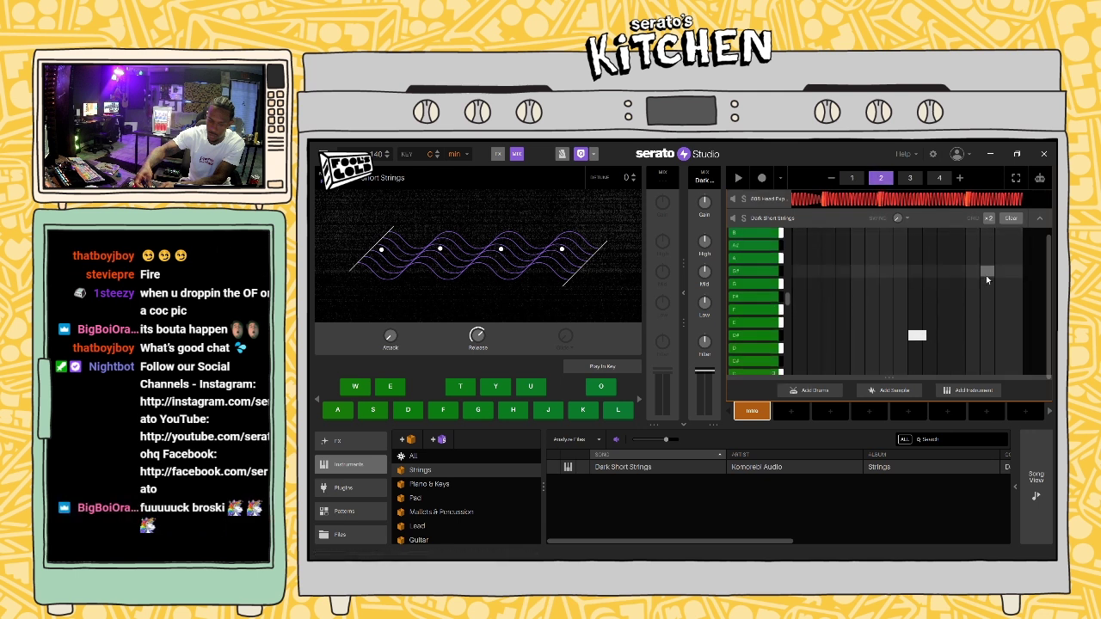
pyautogui.scroll(-3, 986, 276)
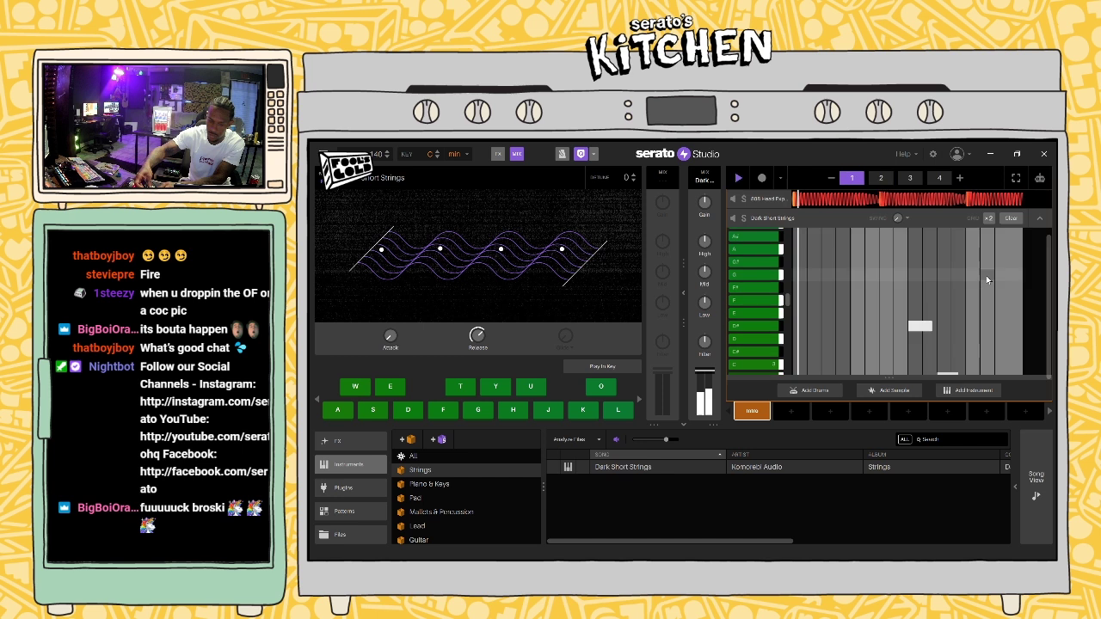
pyautogui.click(882, 177)
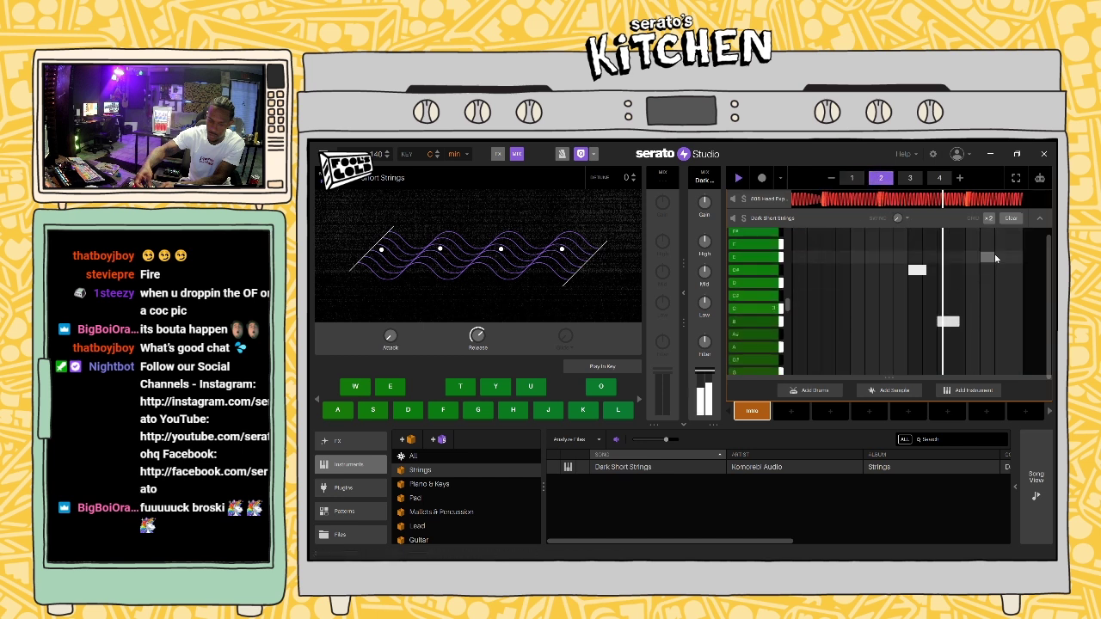
pyautogui.press('space')
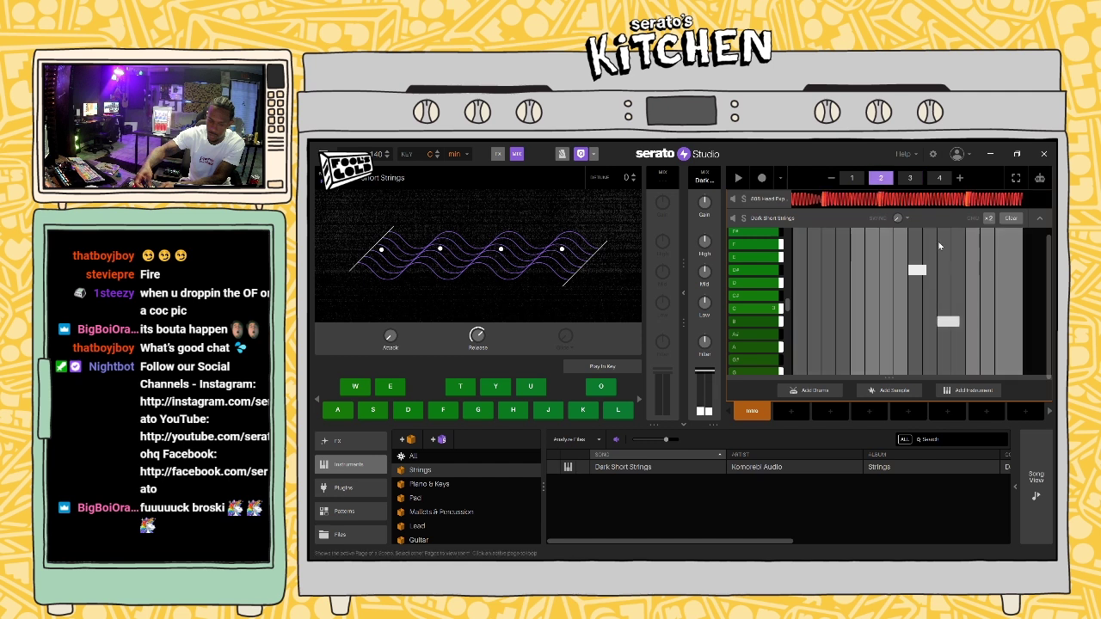
pyautogui.press('space')
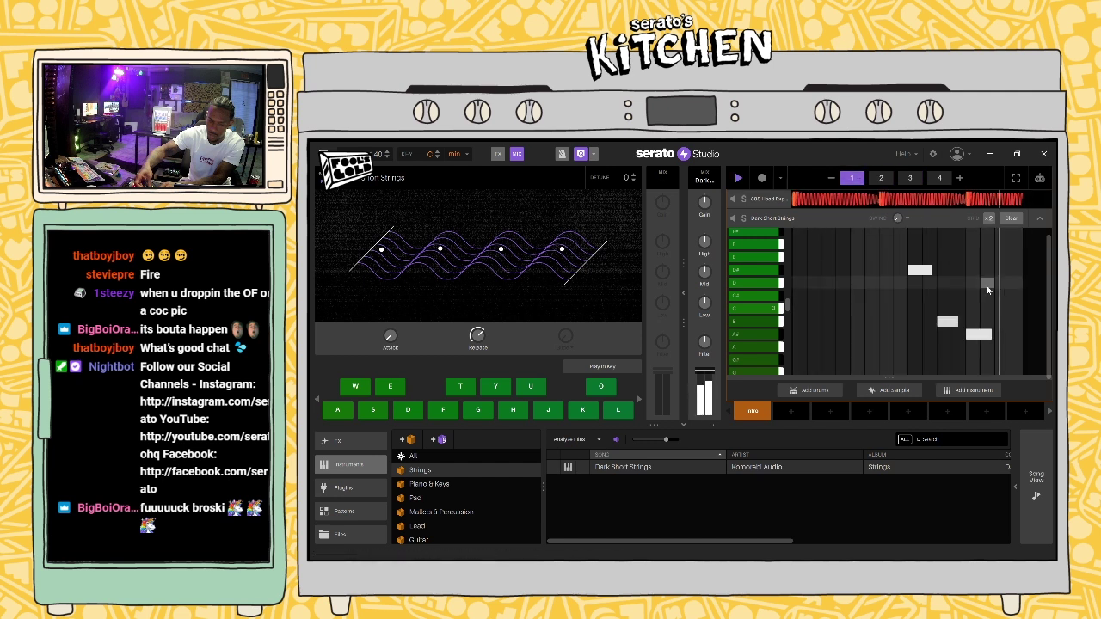
pyautogui.press('space')
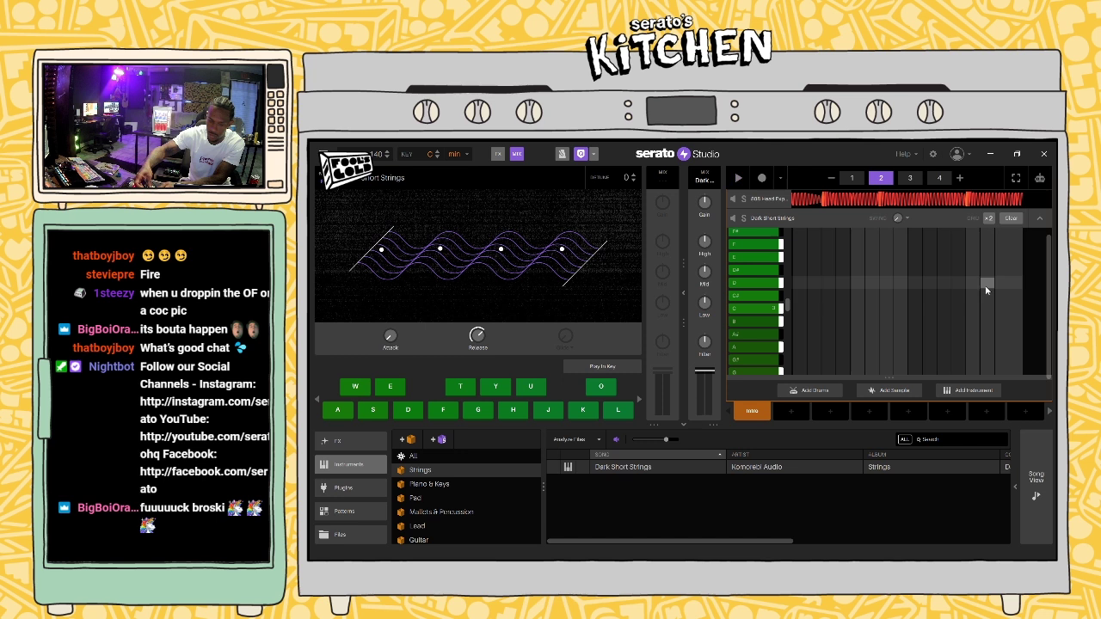
# Step: Record D#, B and A# notes for Dark Short Strings on page 3, and switch to the Alien Ottoman Synth deck with playback stopped
pyautogui.click(739, 178)
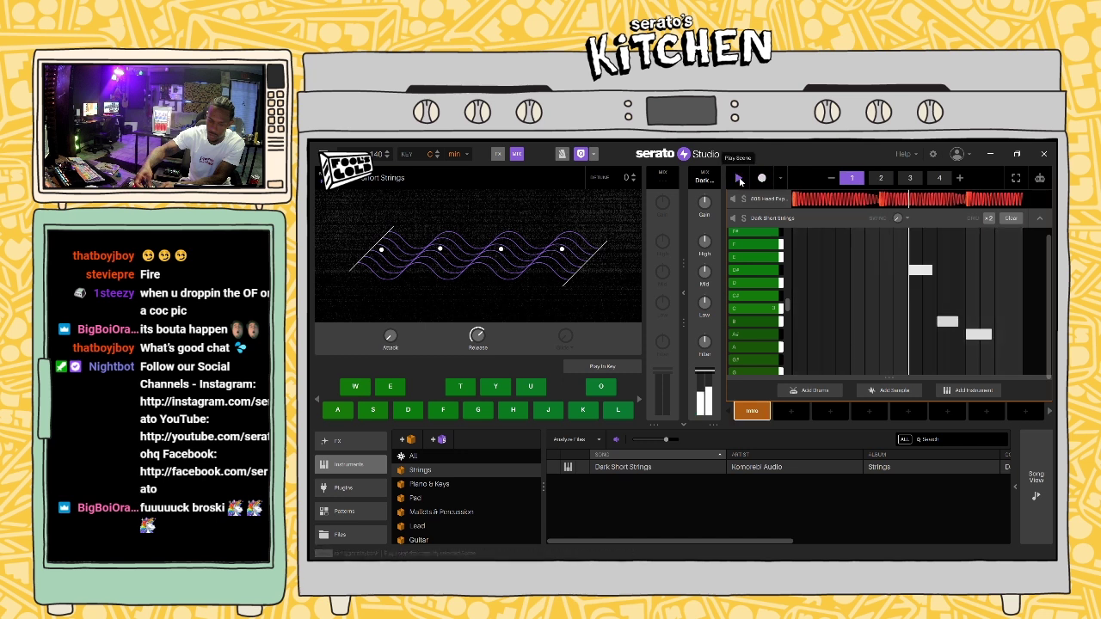
pyautogui.press('space')
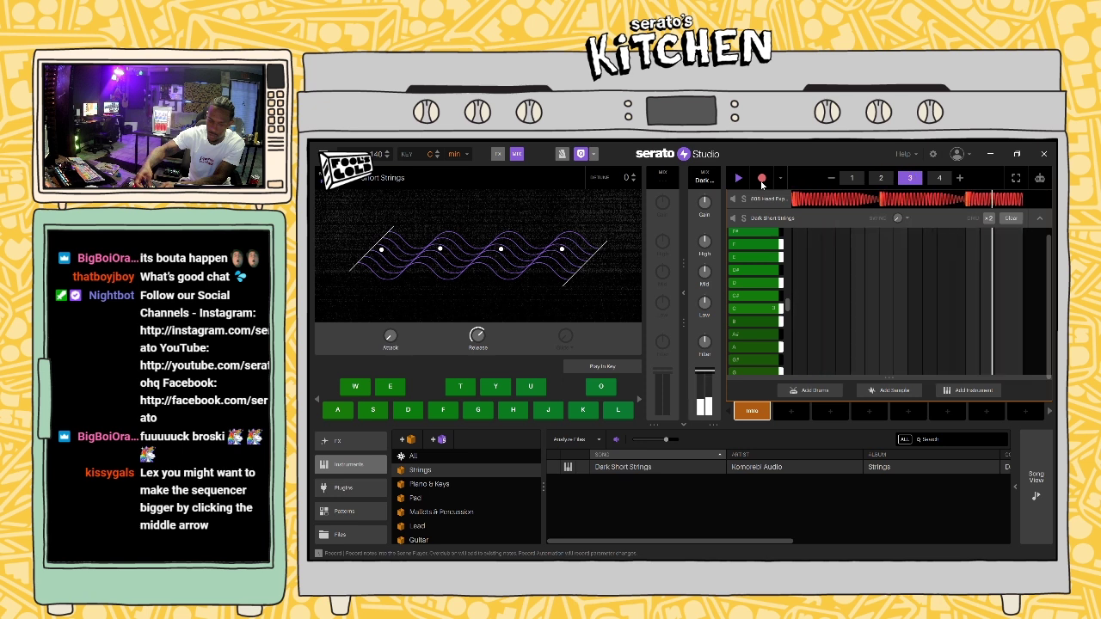
pyautogui.click(761, 179)
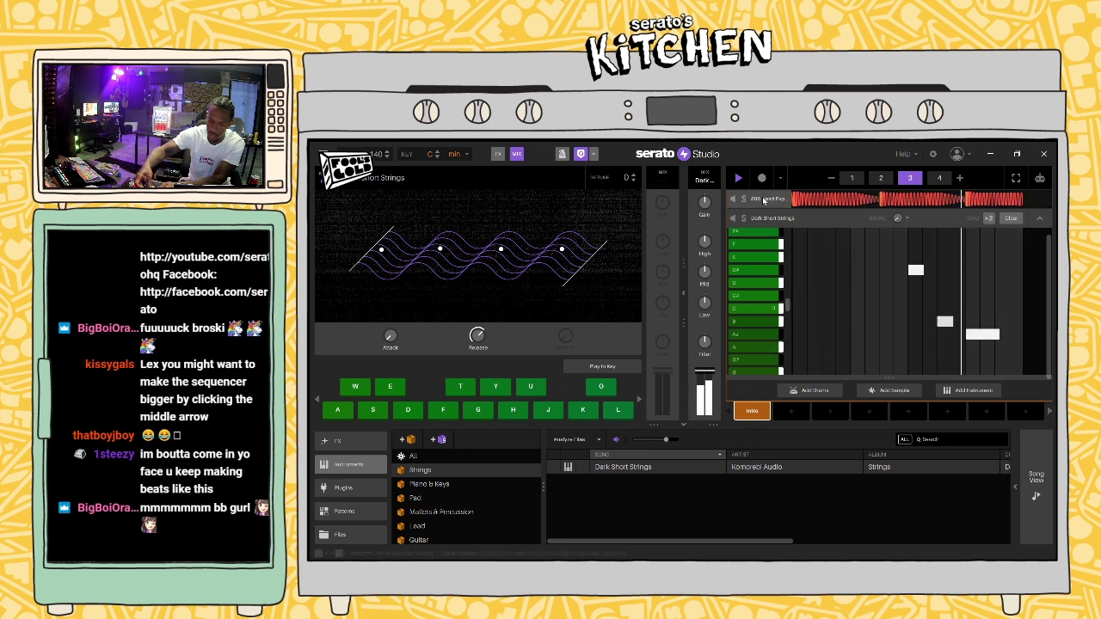
pyautogui.scroll(2, 762, 200)
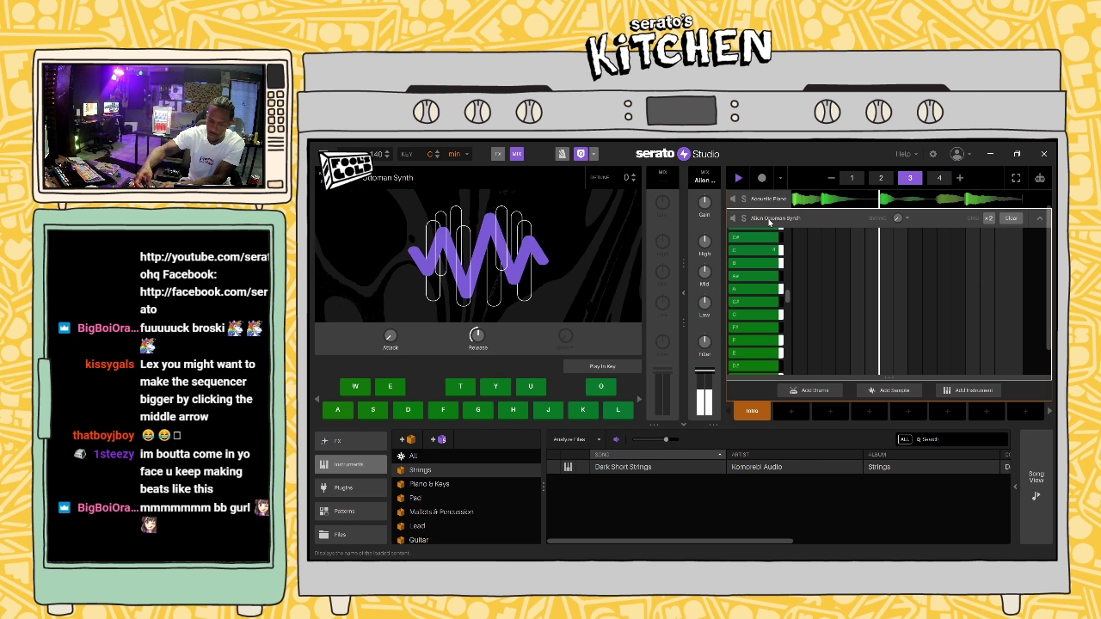
pyautogui.press('space')
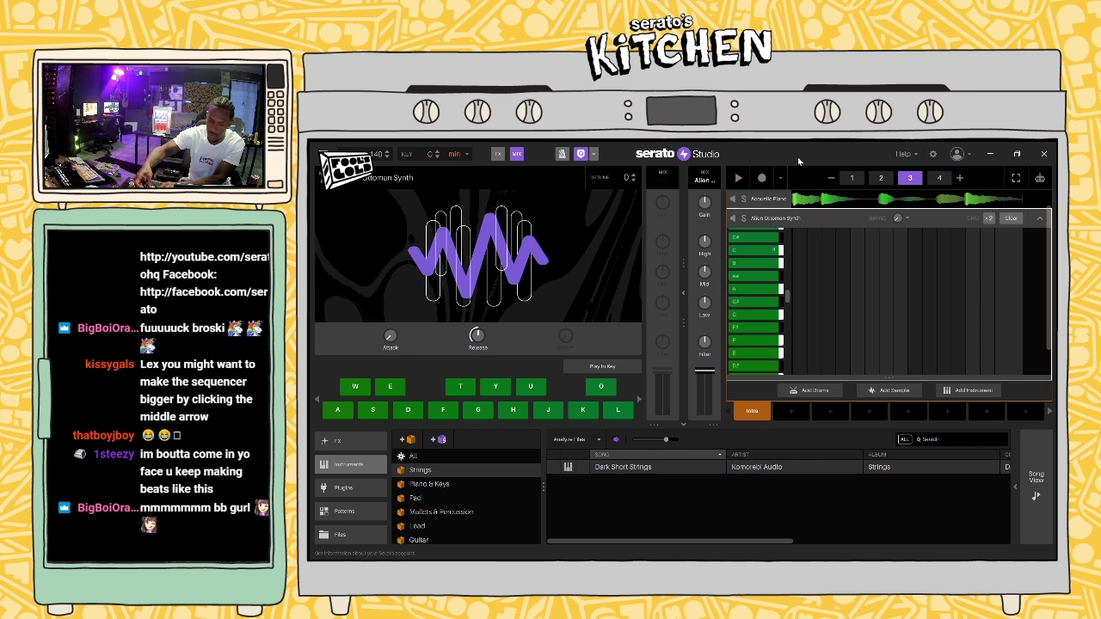
# Step: Save the project as "monday stream work" in the Serato Studio folder and resume playback
pyautogui.click(325, 155)
pyautogui.moveTo(370, 161)
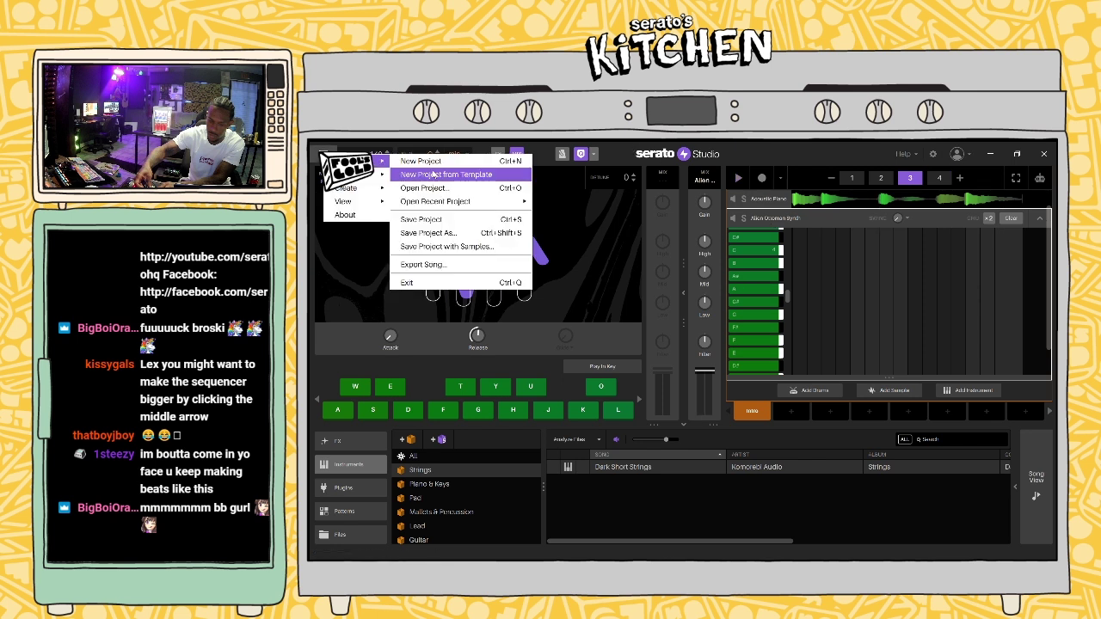
pyautogui.click(508, 232)
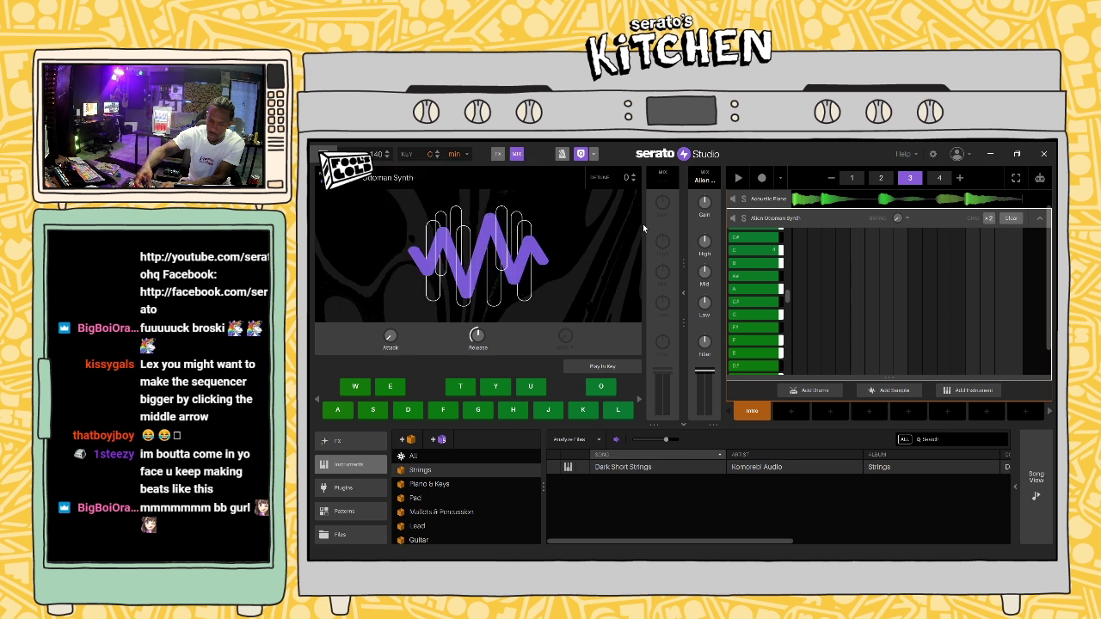
pyautogui.hotkey('ctrl', 's')
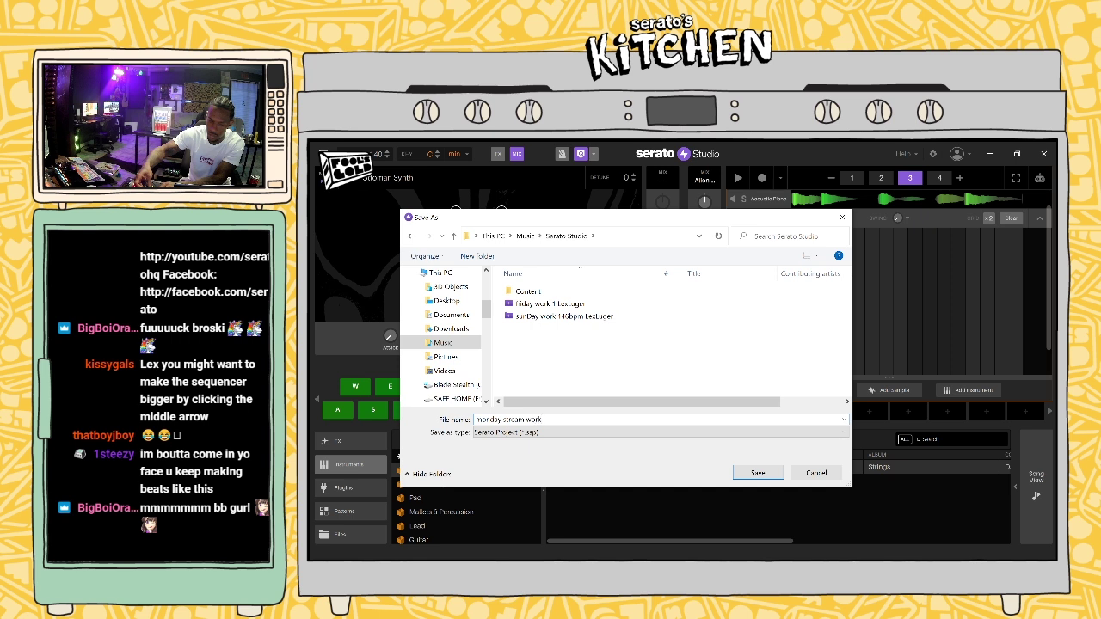
pyautogui.click(758, 473)
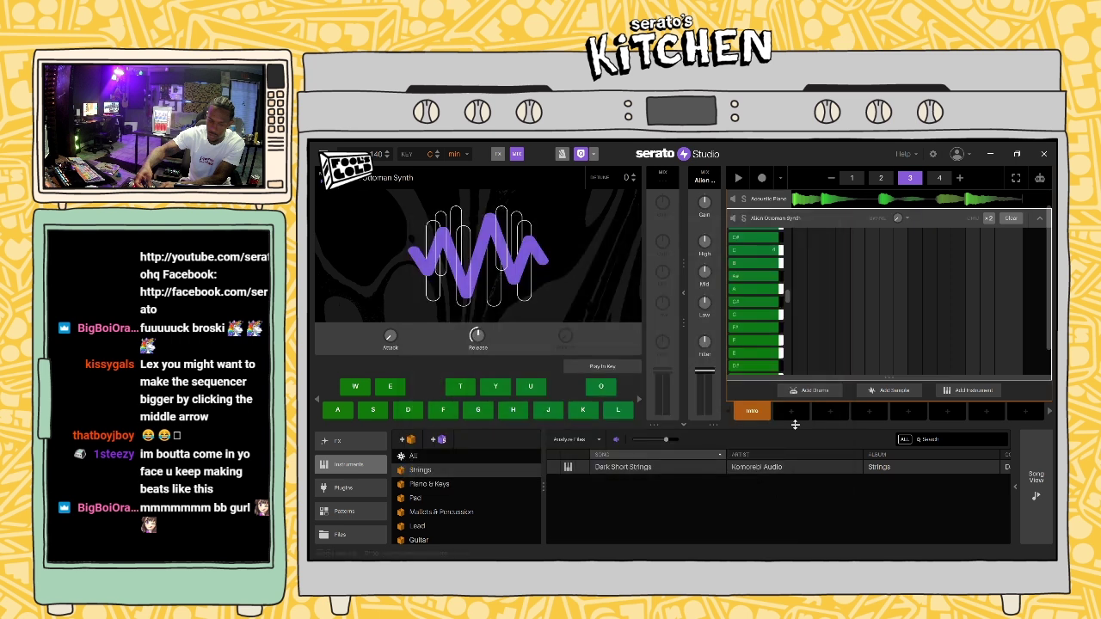
pyautogui.press('space')
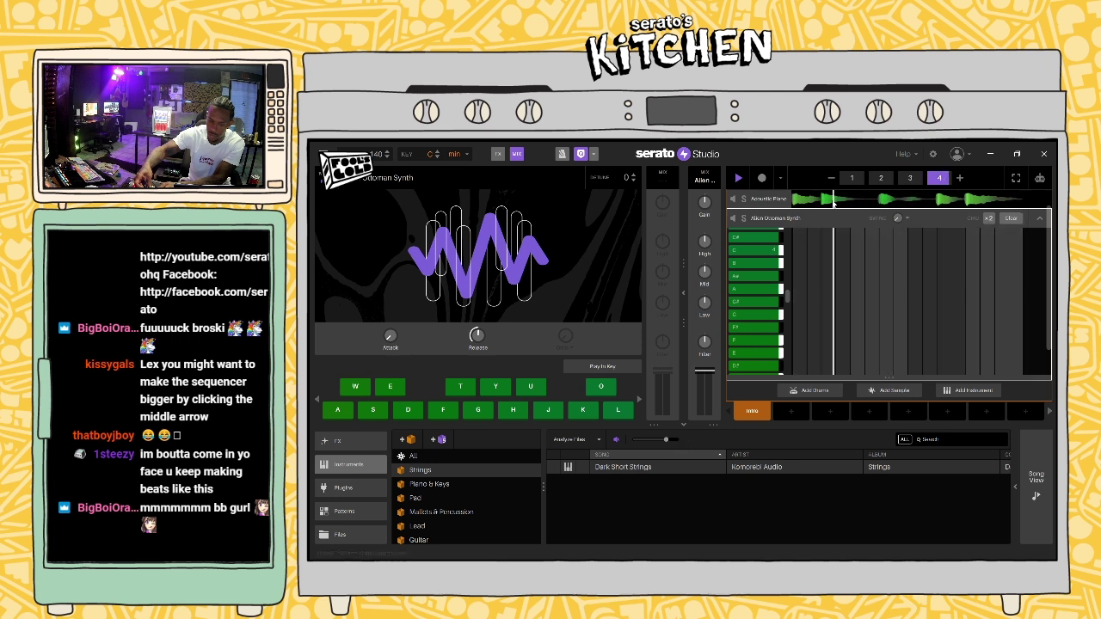
# Step: Open the Clean 808 Drum Kit deck and browse the sample files to the PINK DOPHIN KIT folder
pyautogui.scroll(2, 1052, 260)
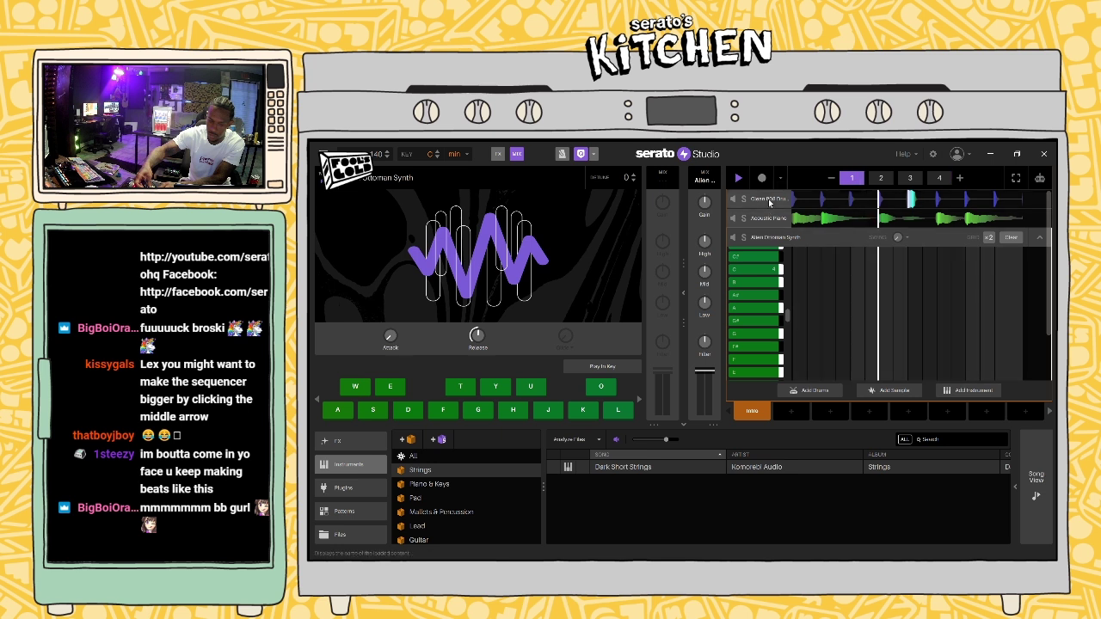
pyautogui.click(773, 213)
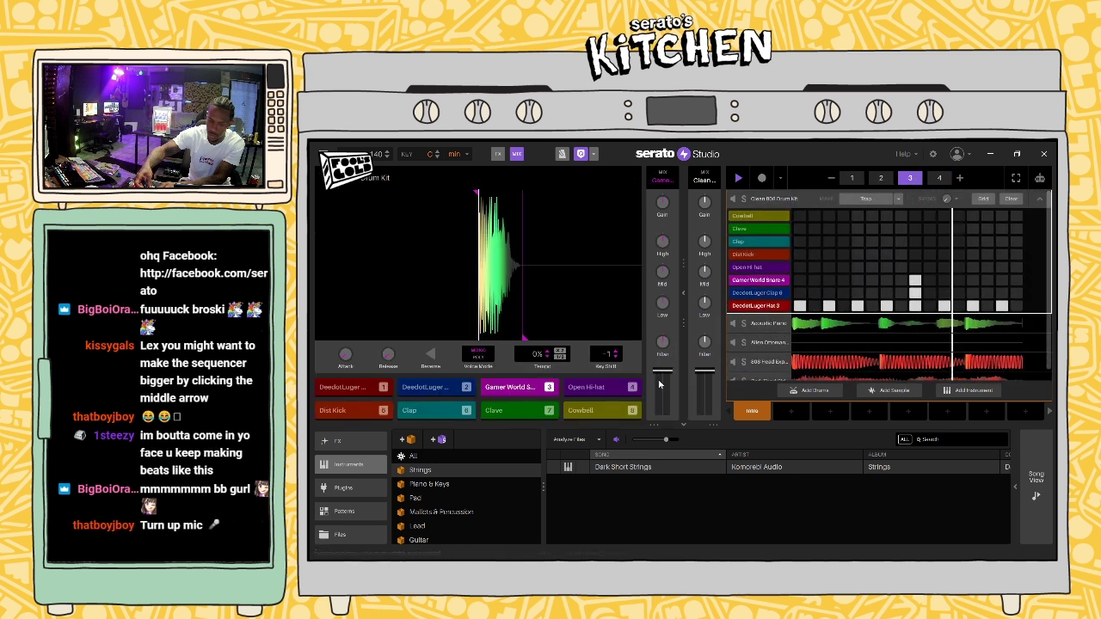
pyautogui.click(339, 534)
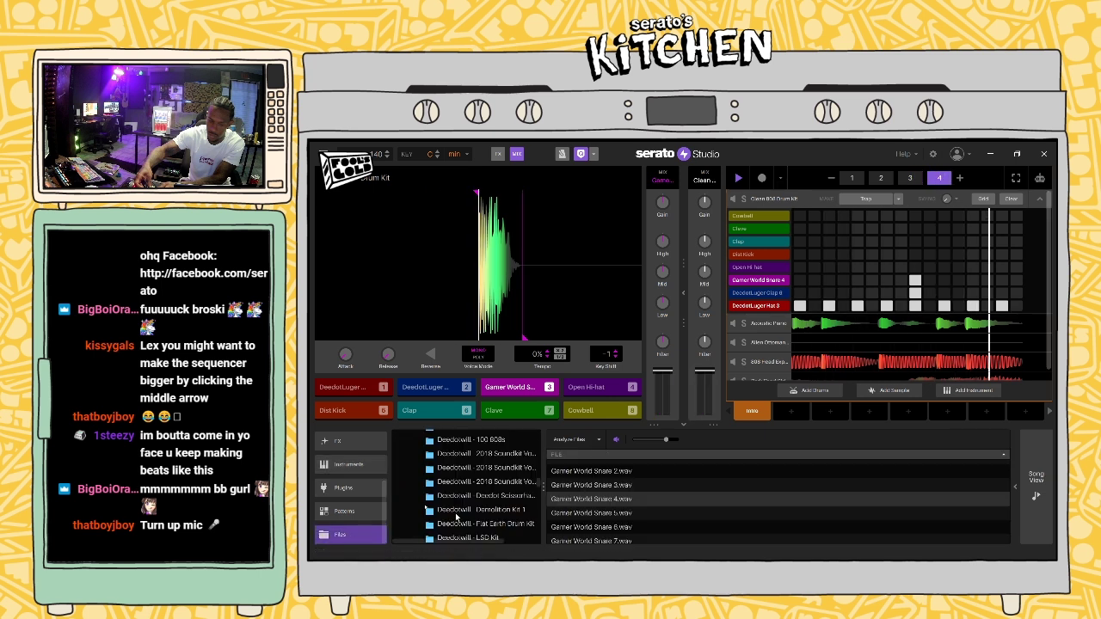
pyautogui.scroll(-2, 510, 492)
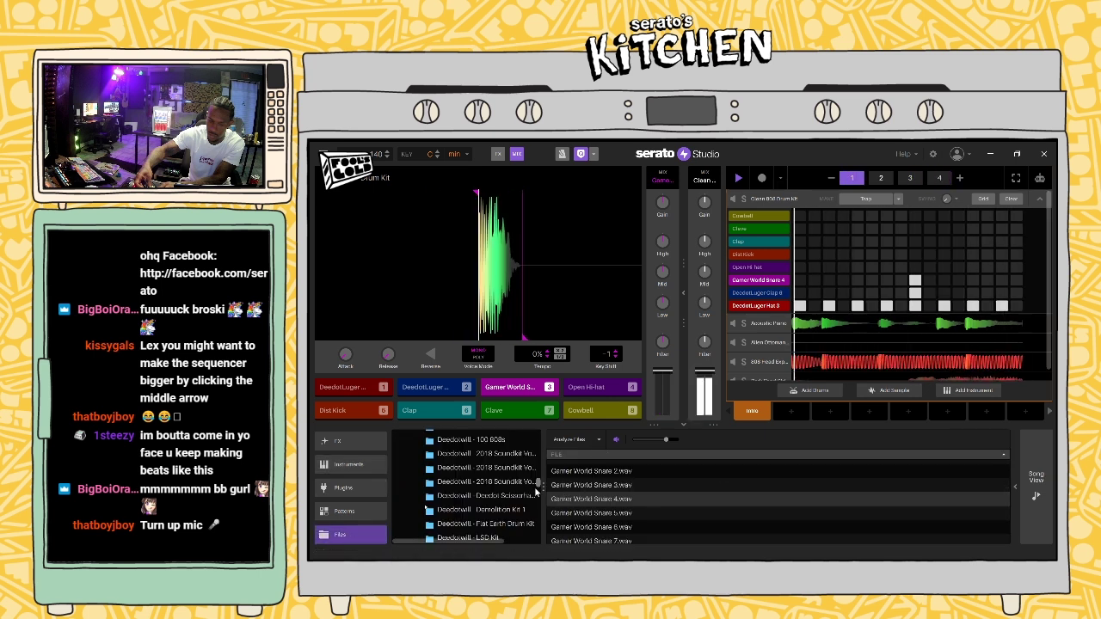
pyautogui.scroll(-2, 536, 485)
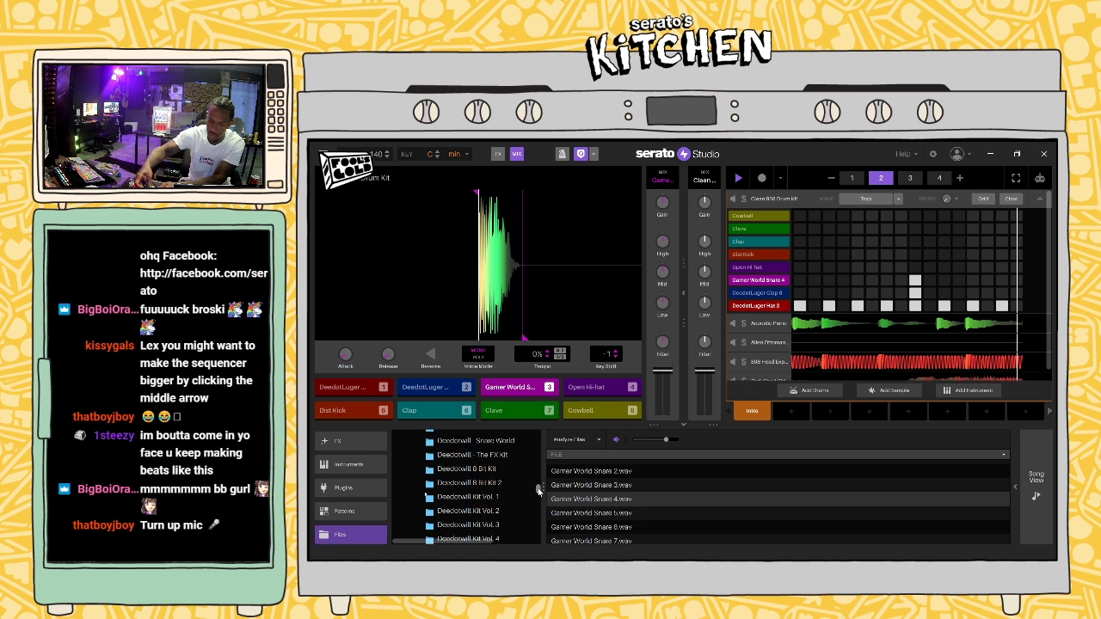
pyautogui.moveTo(539, 491); pyautogui.dragTo(538, 518)
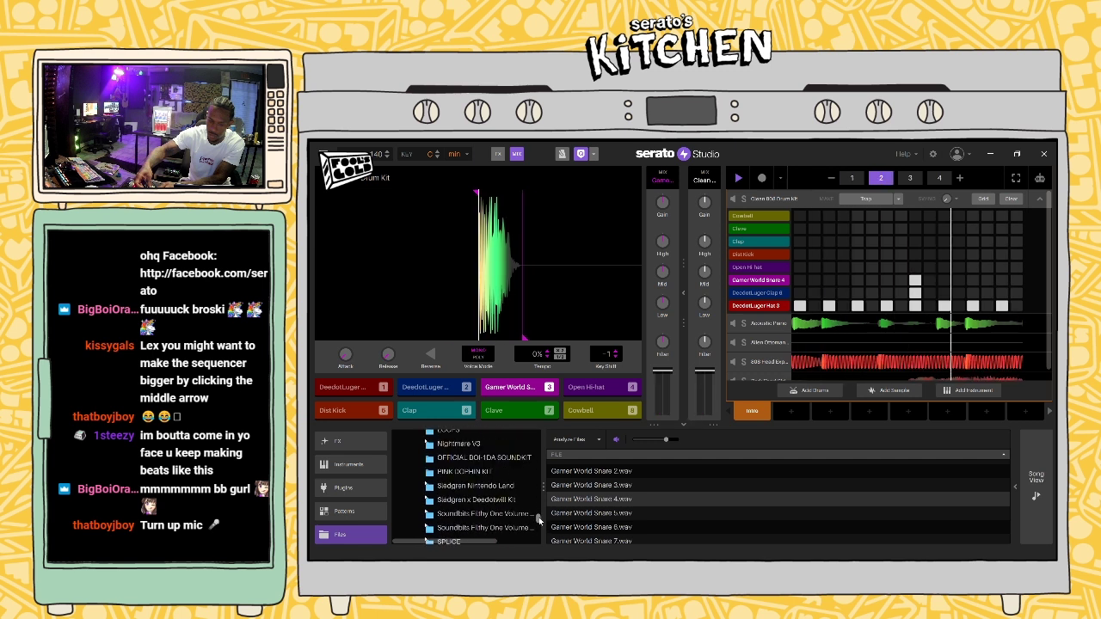
pyautogui.click(478, 472)
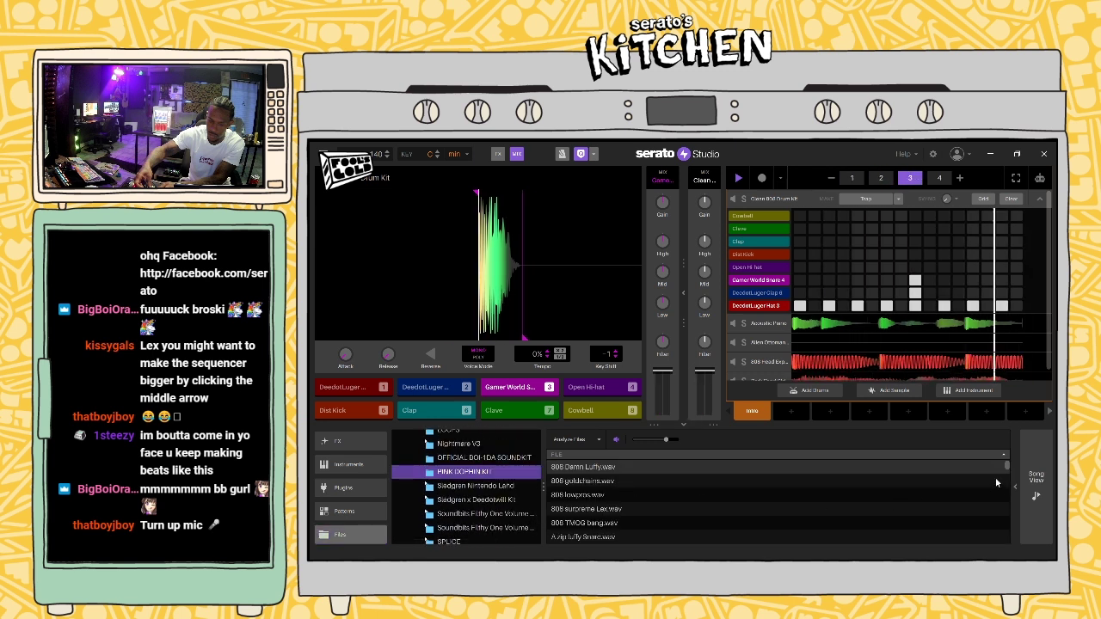
# Step: Replace the Gamer World Snare 4 sample on drum pad 3 with AtL inspired.wav
pyautogui.moveTo(1008, 466); pyautogui.dragTo(1008, 471)
pyautogui.click(762, 283)
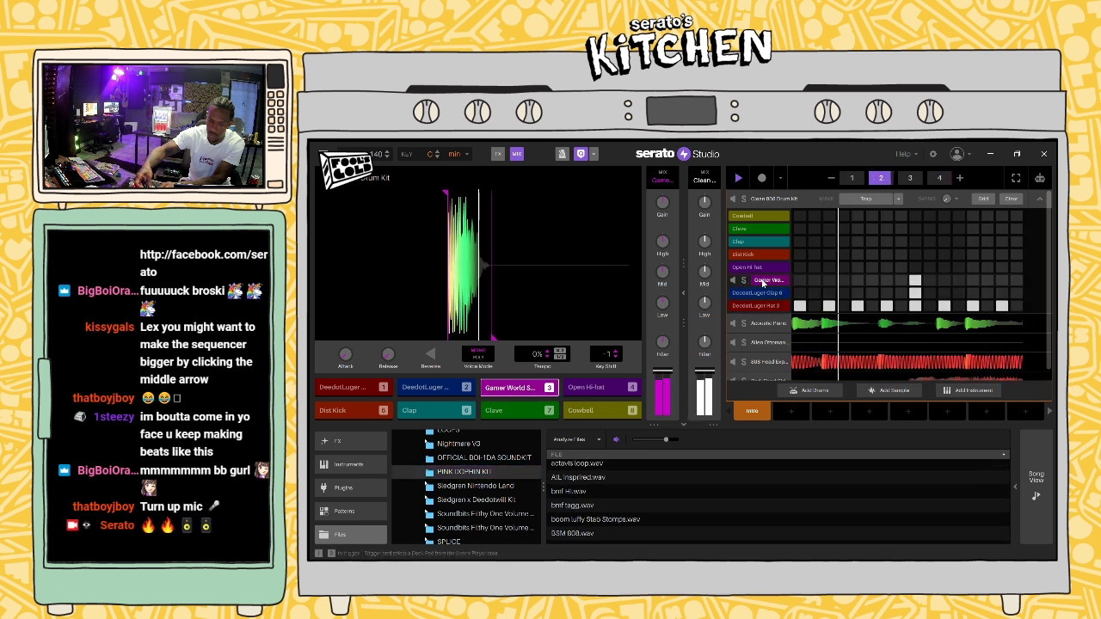
pyautogui.click(585, 482)
pyautogui.moveTo(541, 439); pyautogui.dragTo(528, 391)
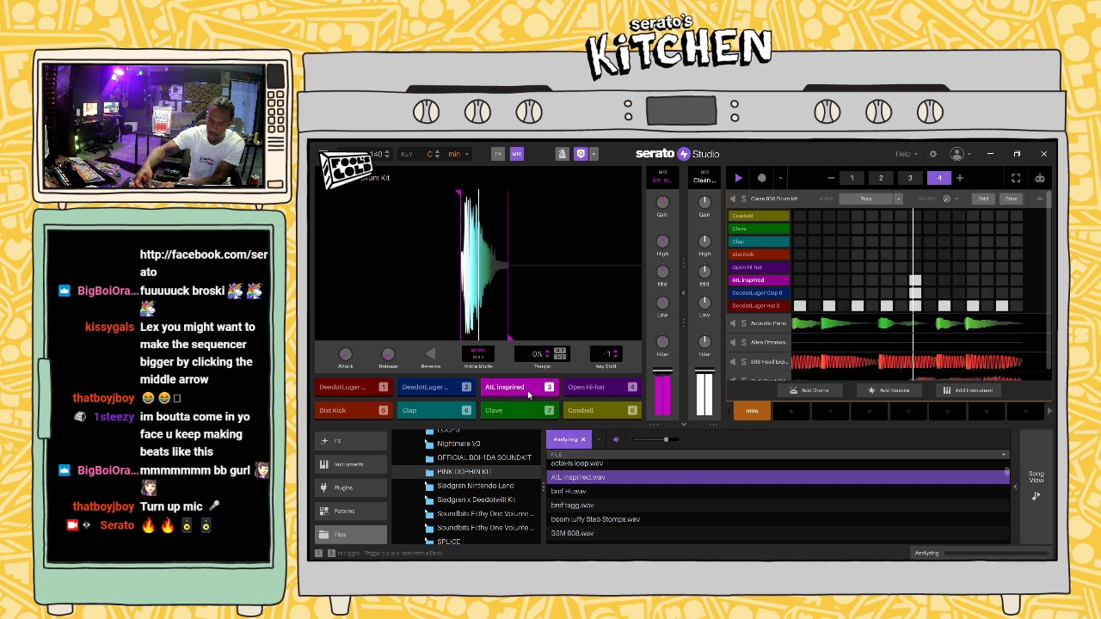
# Step: Switch from the drum kit to the Acoustic Piano deck and lower its channel volume slightly
pyautogui.click(770, 201)
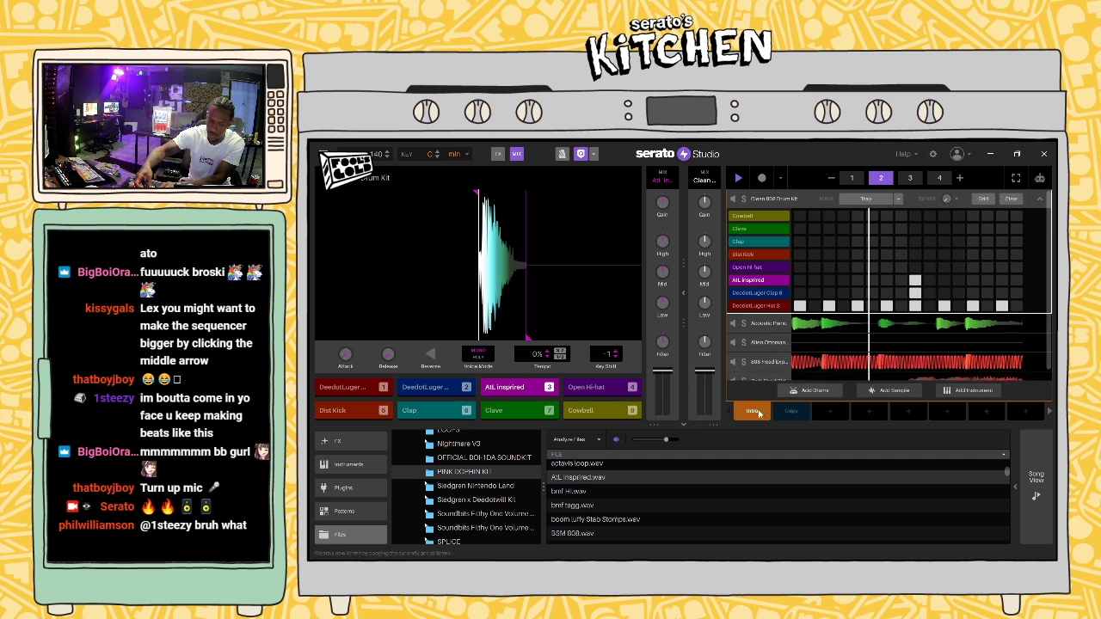
pyautogui.scroll(-1, 766, 316)
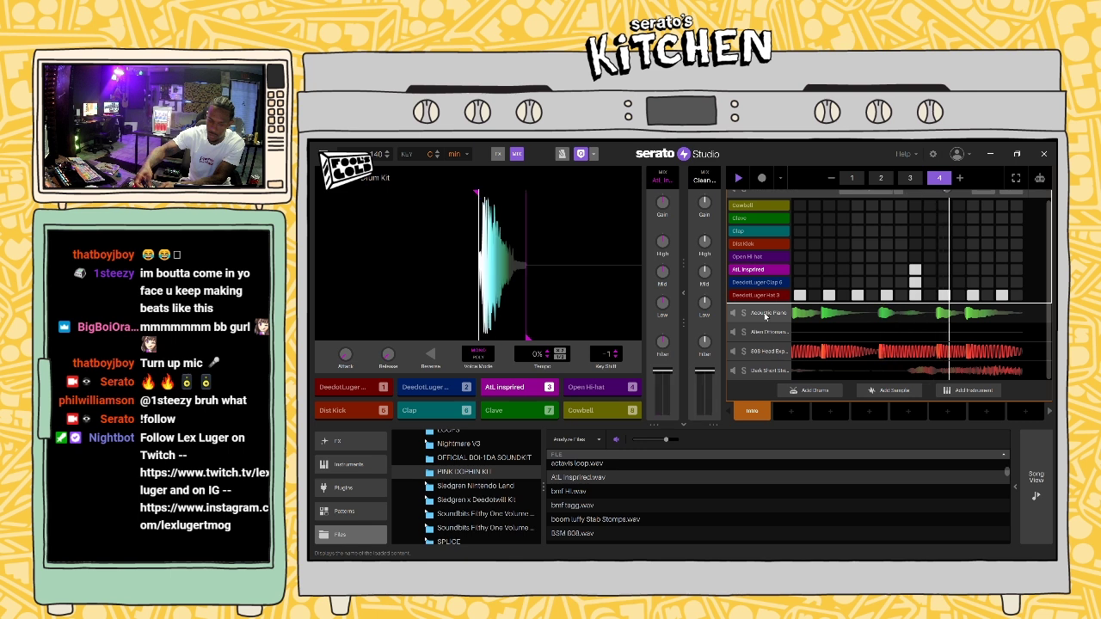
pyautogui.press('Down')
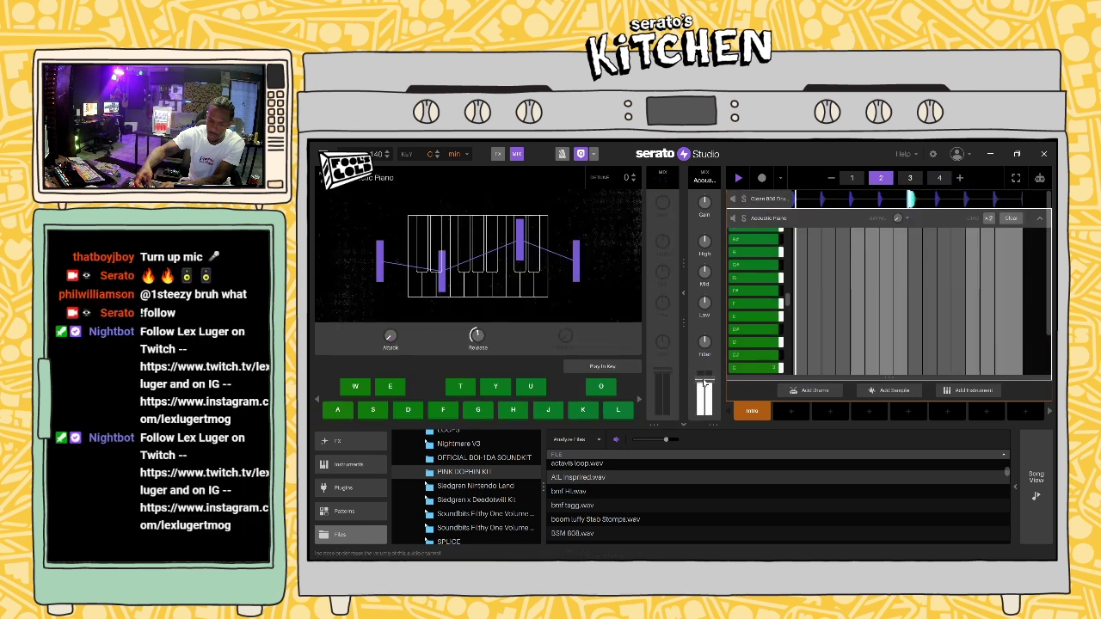
# Step: Lower the Dark Short Strings volume slightly, cut its low EQ to about -9.65 dB and raise its high EQ a little
pyautogui.scroll(-3, 1044, 334)
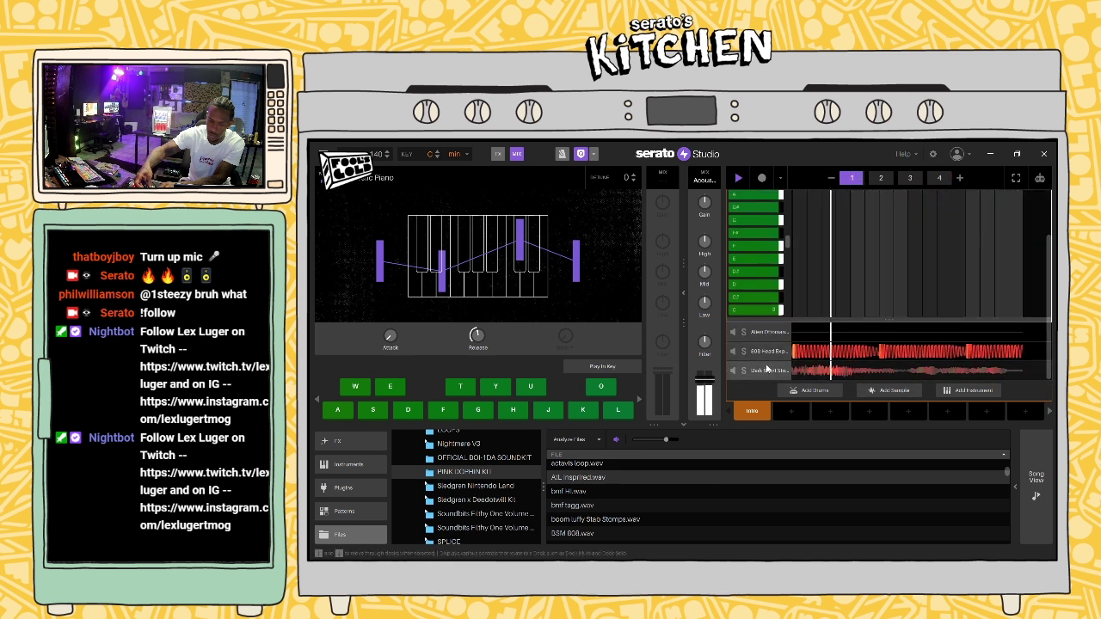
pyautogui.click(766, 370)
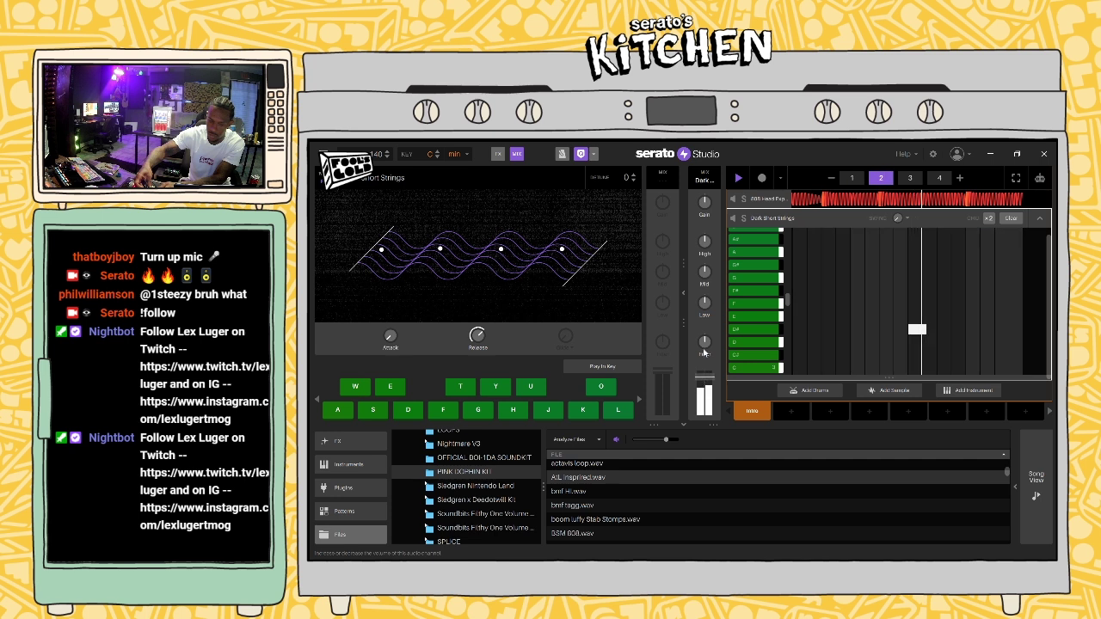
pyautogui.moveTo(704, 303); pyautogui.dragTo(704, 320)
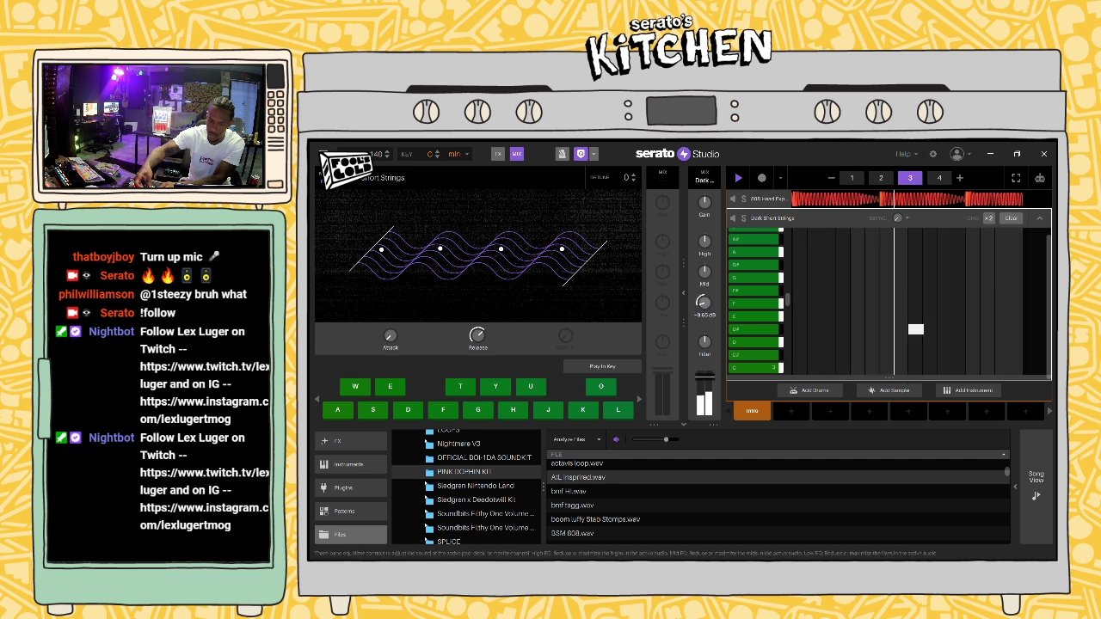
pyautogui.moveTo(704, 252); pyautogui.dragTo(705, 247)
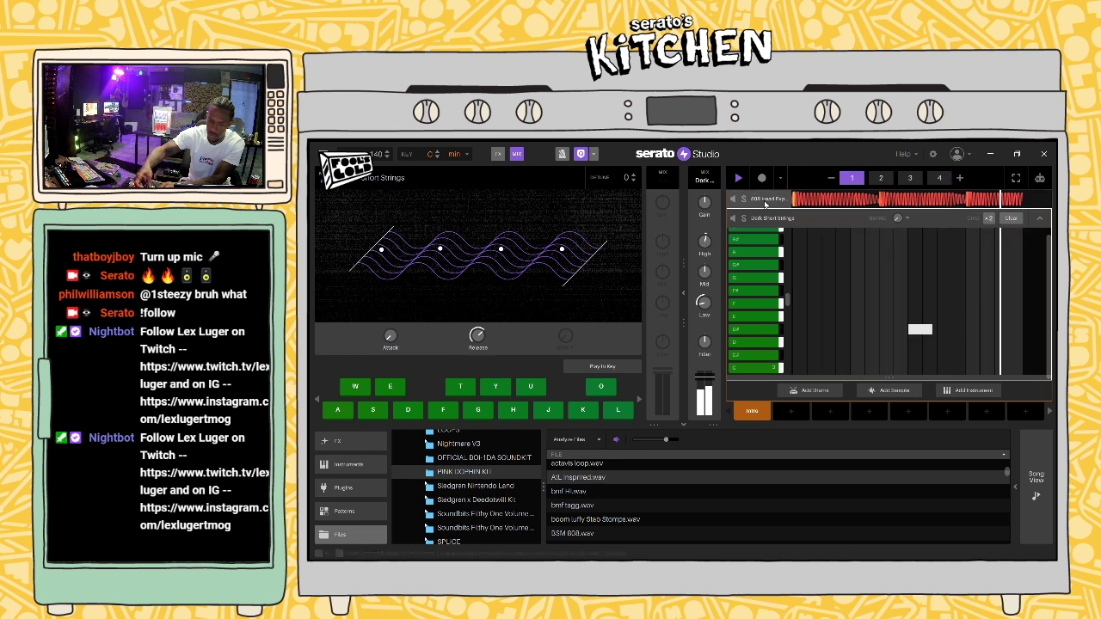
# Step: Check the 808 Head Explosion Bass channel and cut the low EQ of the DeedotLuger Hat 3 pad in the drum kit
pyautogui.click(761, 201)
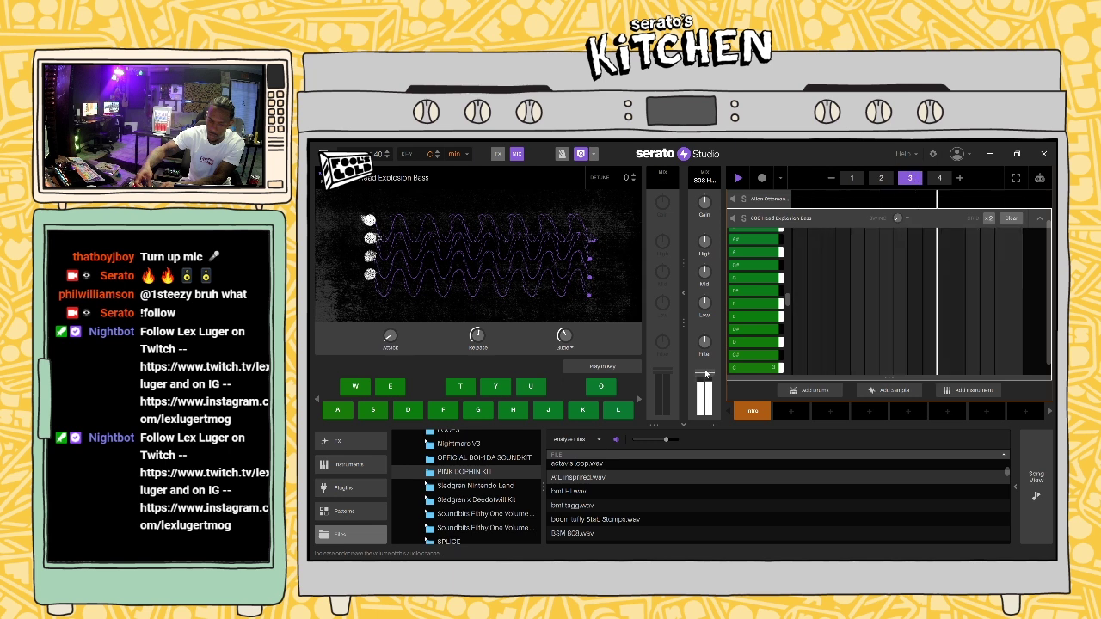
pyautogui.scroll(3, 760, 202)
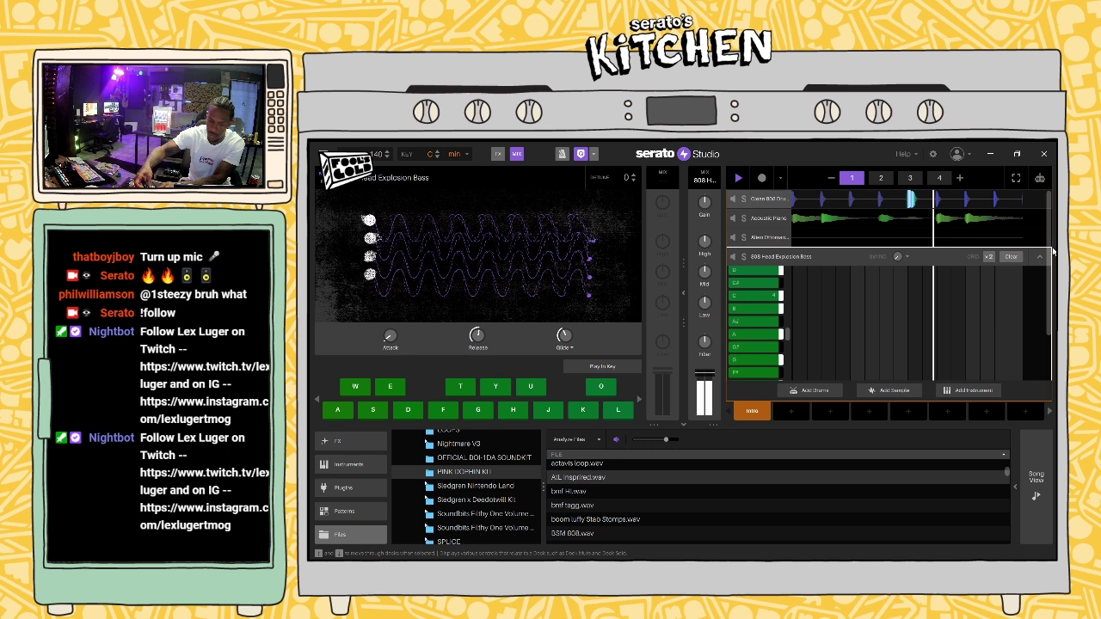
pyautogui.click(769, 198)
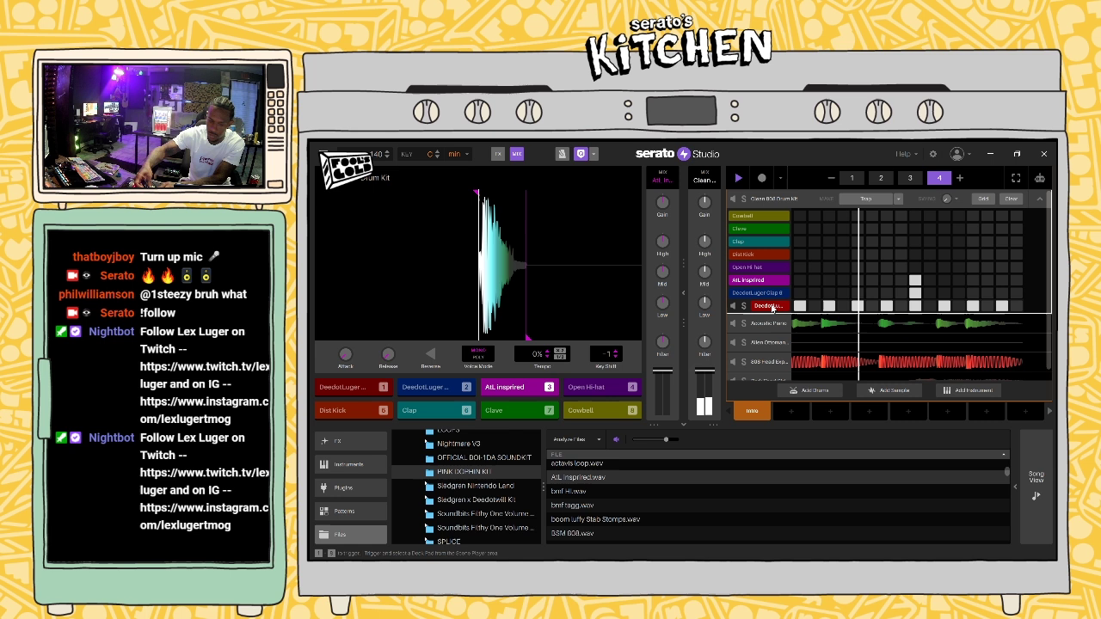
pyautogui.click(770, 306)
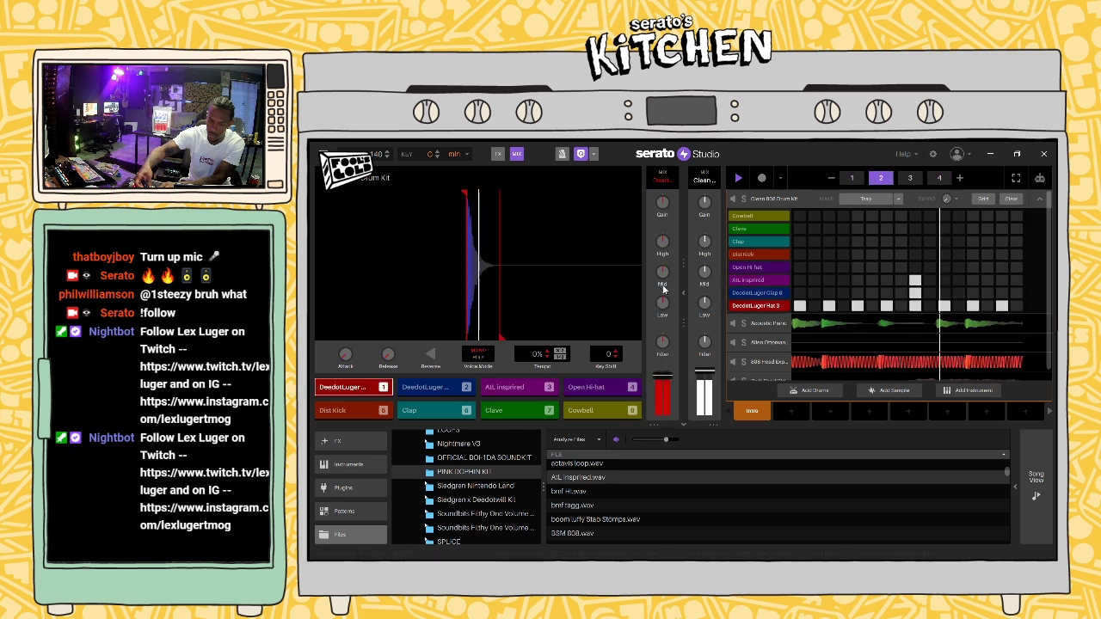
pyautogui.moveTo(663, 302); pyautogui.dragTo(664, 380)
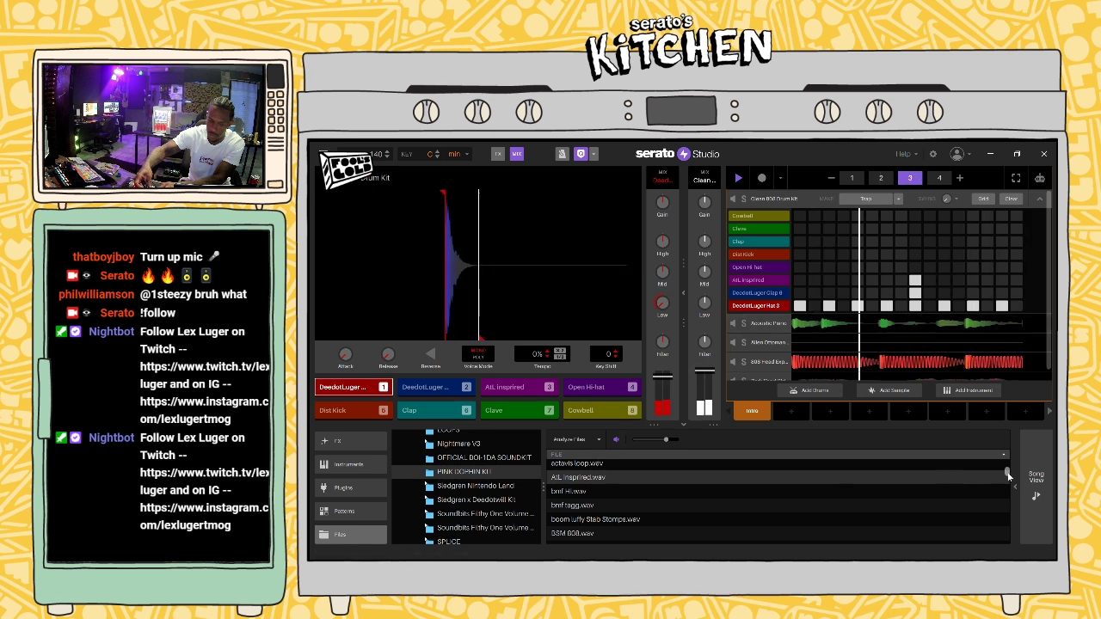
# Step: Replace the hi-hat on drum pad 1 with PINK - Hihat (Redd).wav from the PINK DOPHIN KIT
pyautogui.moveTo(1008, 476); pyautogui.dragTo(1008, 523)
pyautogui.click(613, 523)
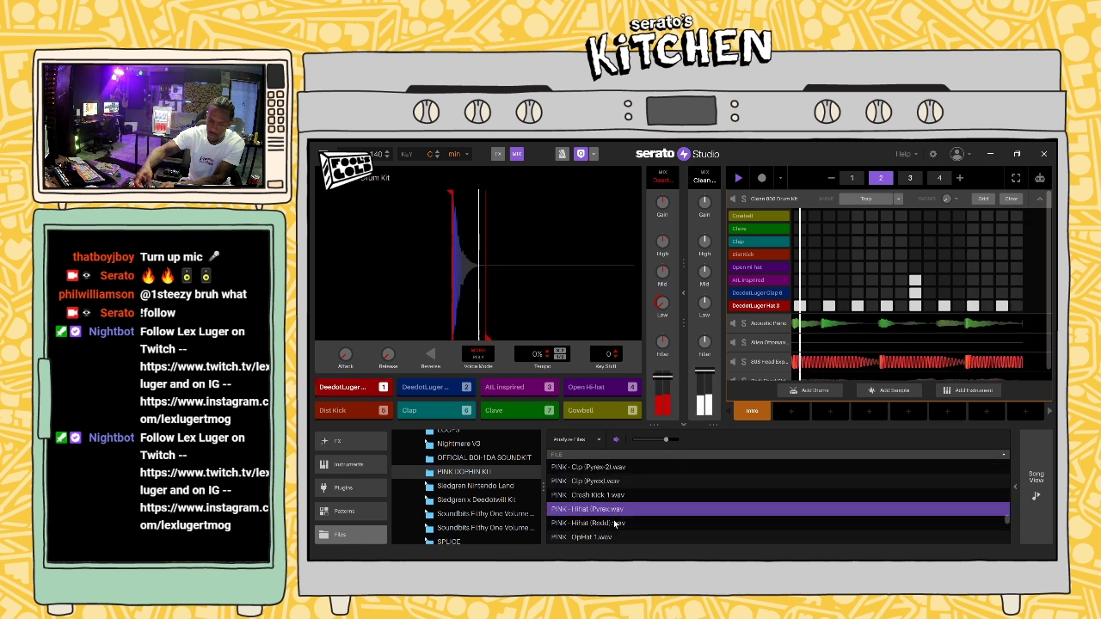
pyautogui.moveTo(609, 523); pyautogui.dragTo(352, 391)
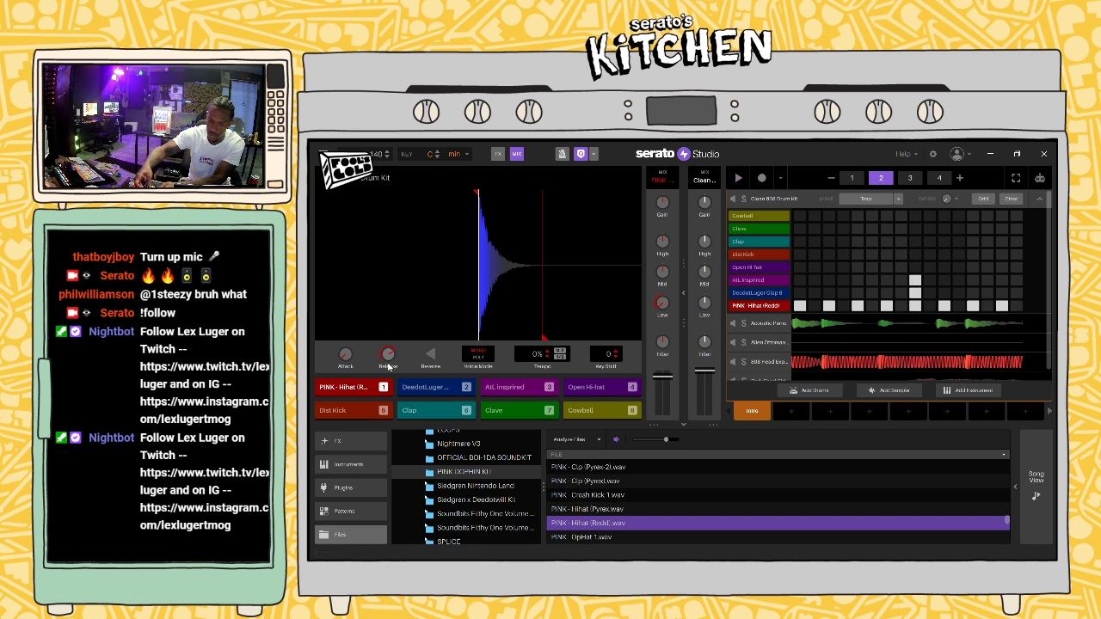
# Step: Audition the hi-hat on pad 1 and move its sample end point earlier to shorten the sound
pyautogui.press('space')
pyautogui.press('space')
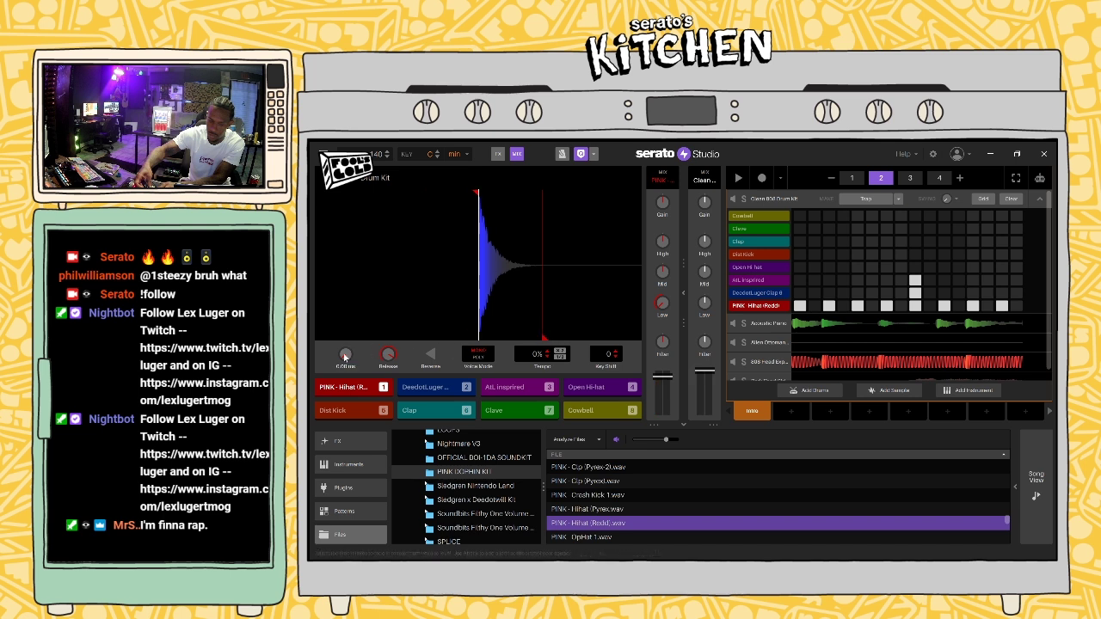
pyautogui.press('space')
pyautogui.moveTo(345, 357); pyautogui.dragTo(345, 381)
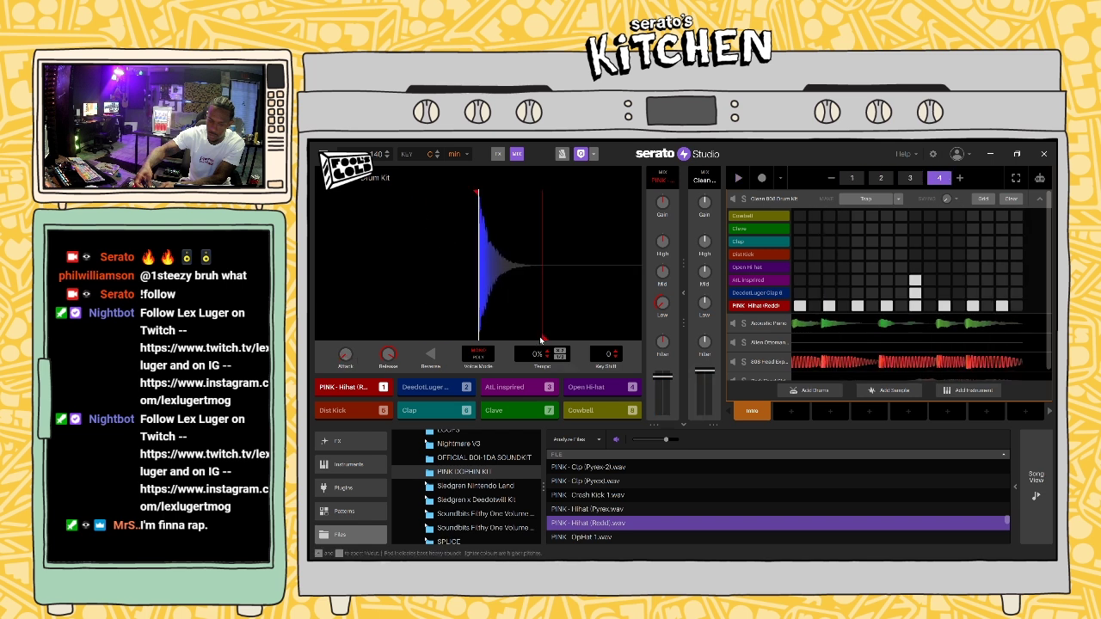
pyautogui.moveTo(509, 341); pyautogui.dragTo(497, 337)
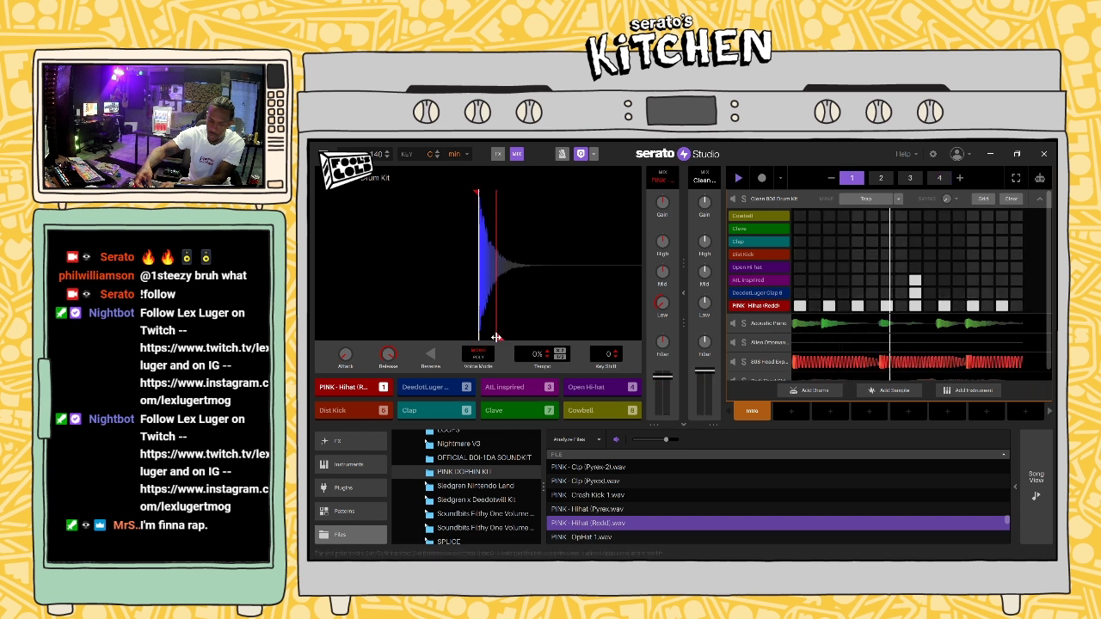
# Step: Set the project tempo to 144 BPM
pyautogui.press('space')
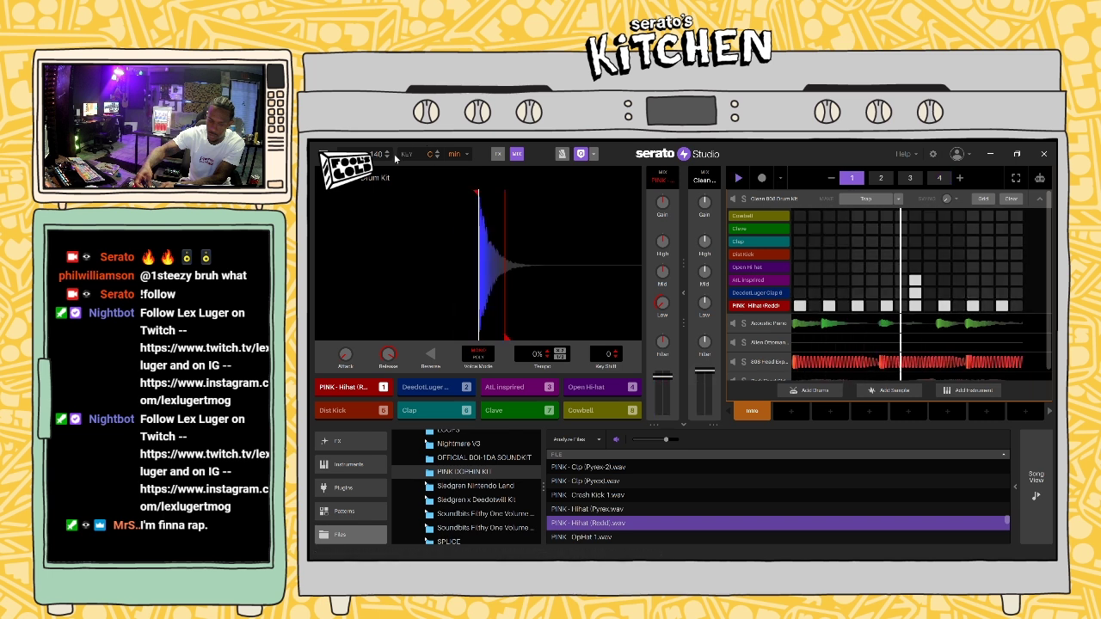
pyautogui.scroll(2, 389, 153)
pyautogui.scroll(1, 389, 153)
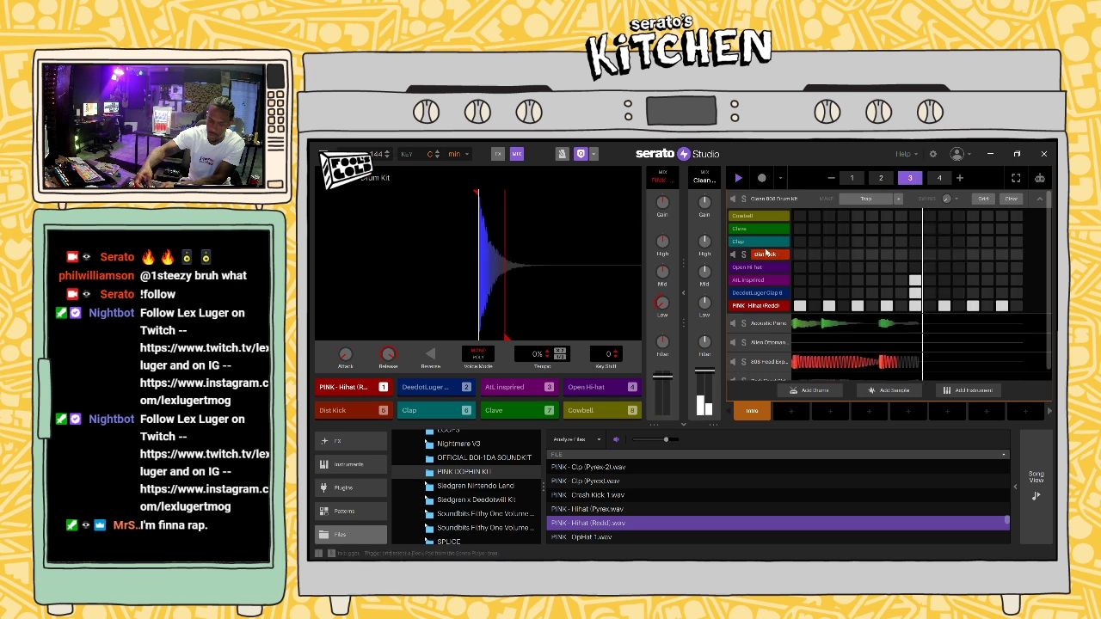
# Step: Replace the Dist Kick pad in the drum kit with famous Rack Kick 2.wav from the PINK DOPHIN KIT
pyautogui.click(764, 254)
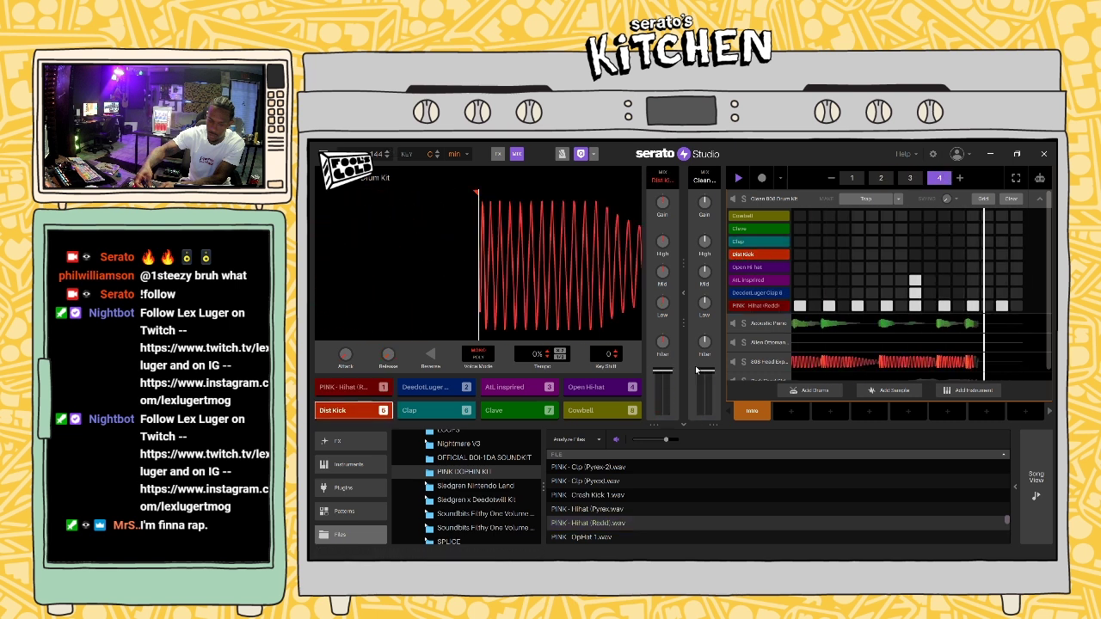
pyautogui.moveTo(1008, 521)
pyautogui.mouseDown()
pyautogui.moveTo(1008, 477)
pyautogui.moveTo(1010, 533)
pyautogui.mouseUp()
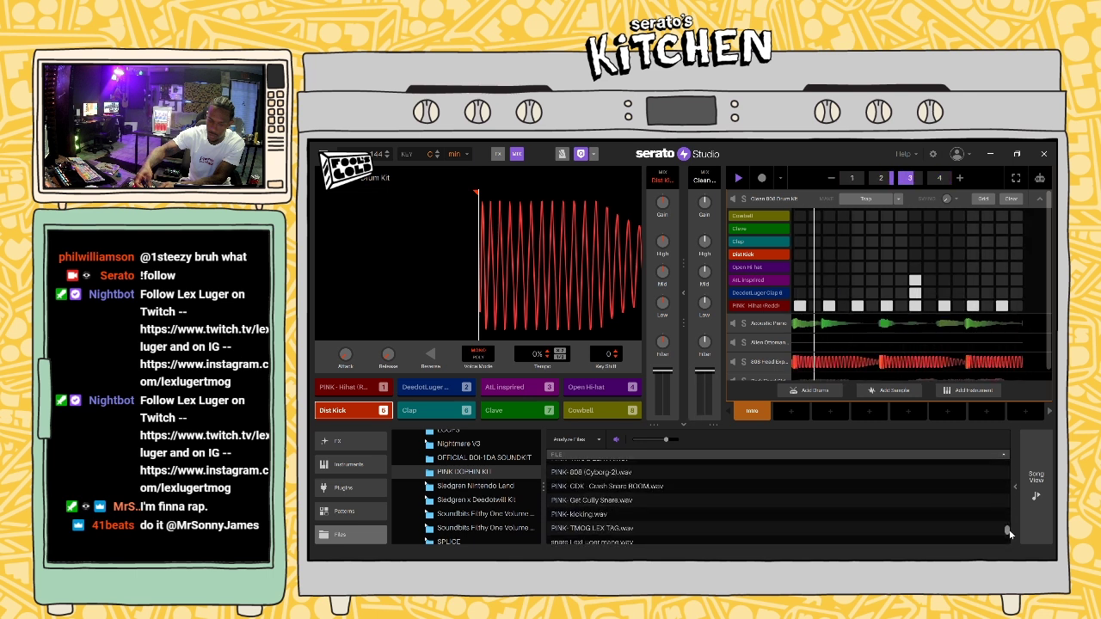
pyautogui.moveTo(1010, 533); pyautogui.dragTo(1012, 543)
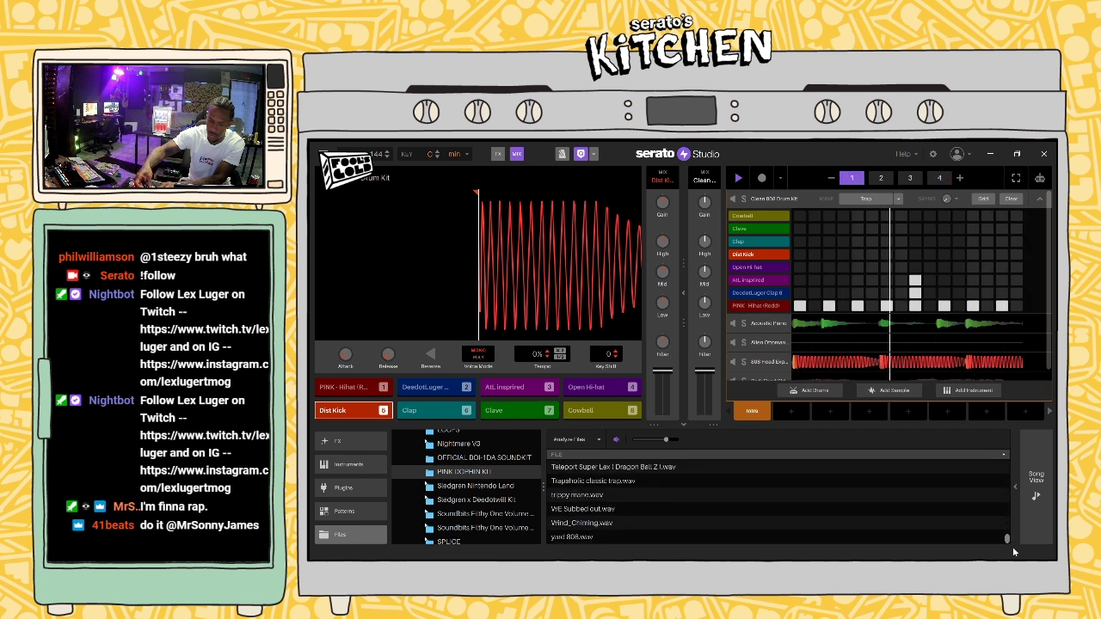
pyautogui.scroll(5, 1012, 533)
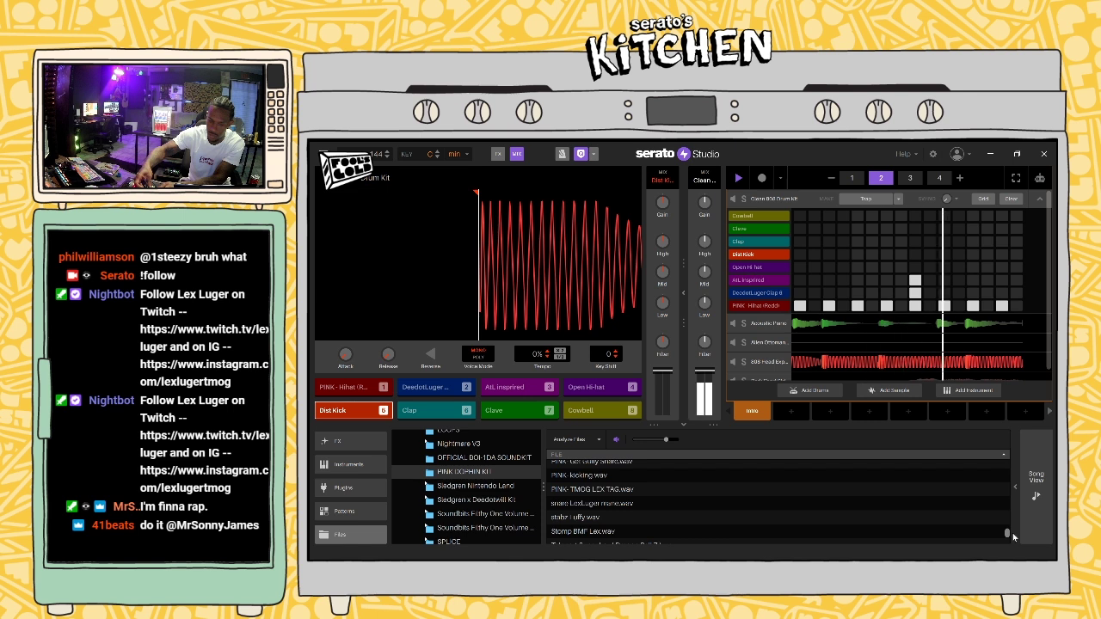
pyautogui.scroll(5, 1012, 530)
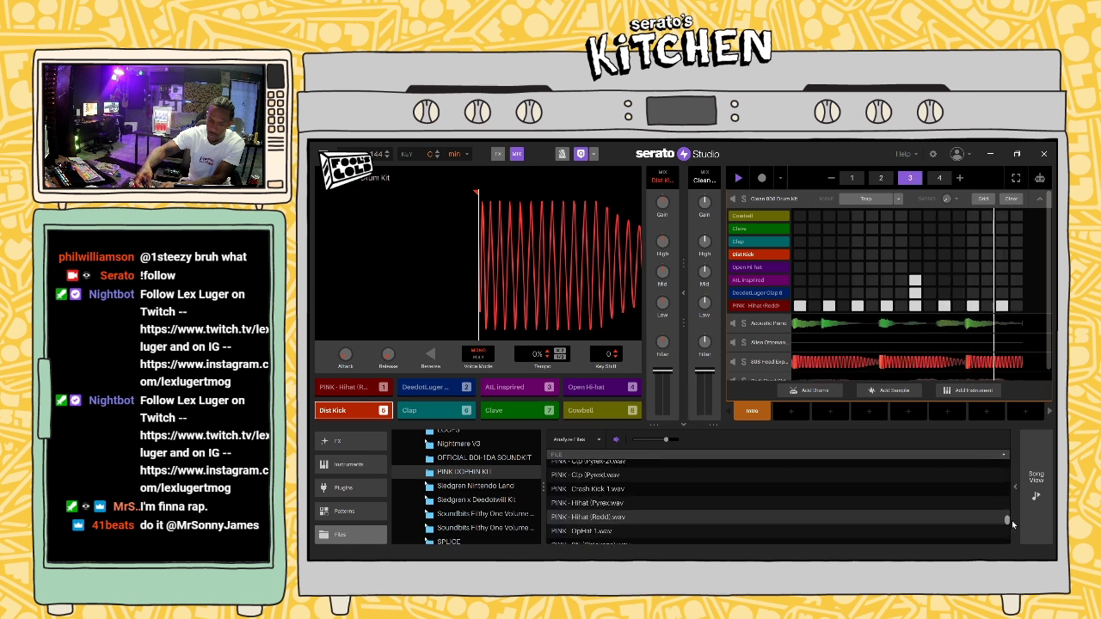
pyautogui.scroll(5, 1014, 515)
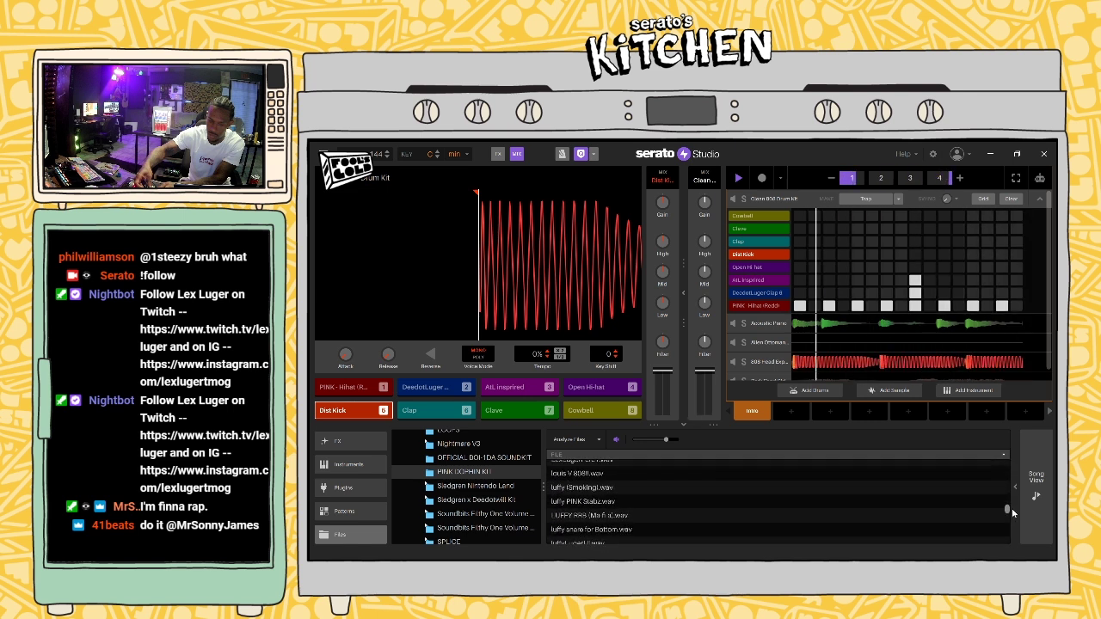
pyautogui.scroll(10, 1015, 495)
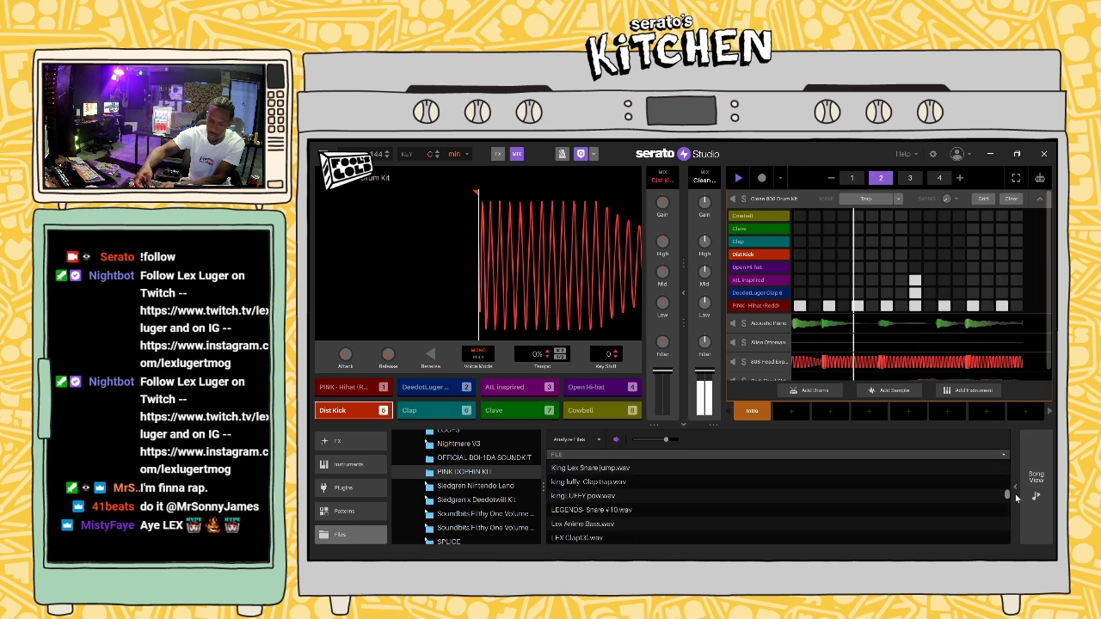
pyautogui.scroll(3, 1018, 487)
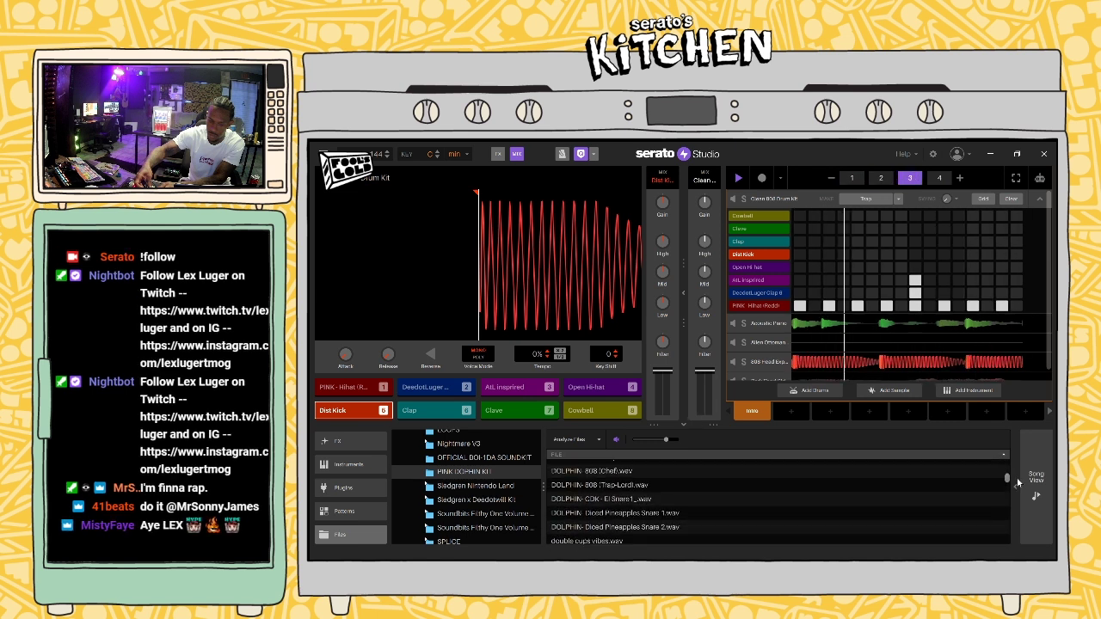
pyautogui.scroll(-3, 1015, 483)
pyautogui.click(611, 497)
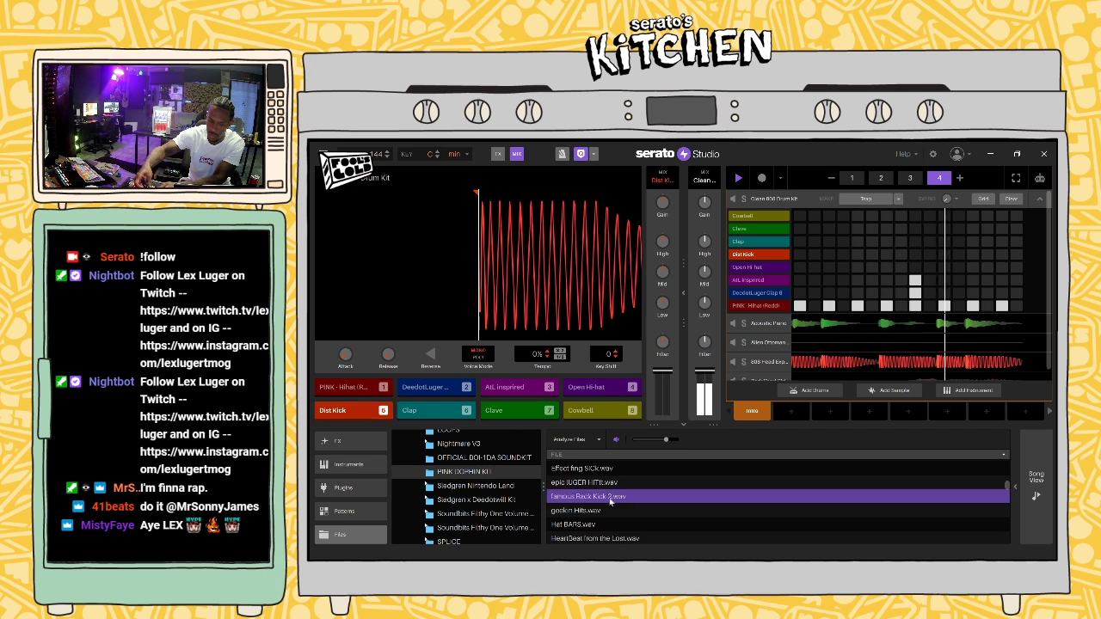
pyautogui.moveTo(606, 499); pyautogui.dragTo(381, 412)
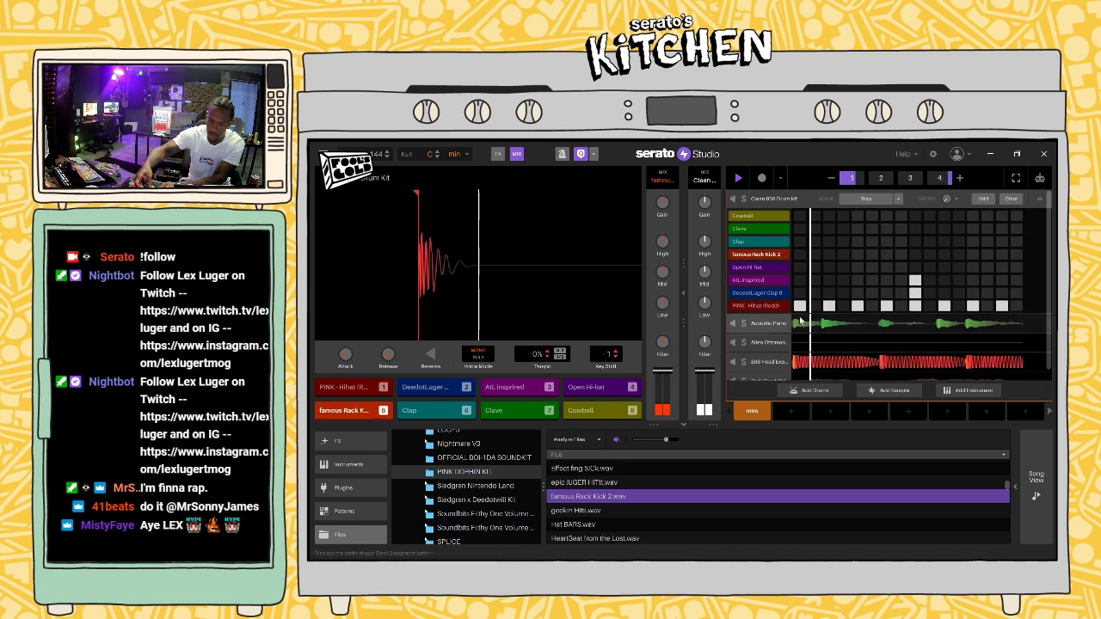
# Step: Record kicks with famous Rack Kick 2 on steps 1, 7 and 13 of pages 1 and 3, and steps 3, 7 and 13 of pages 2 and 4
pyautogui.click(632, 387)
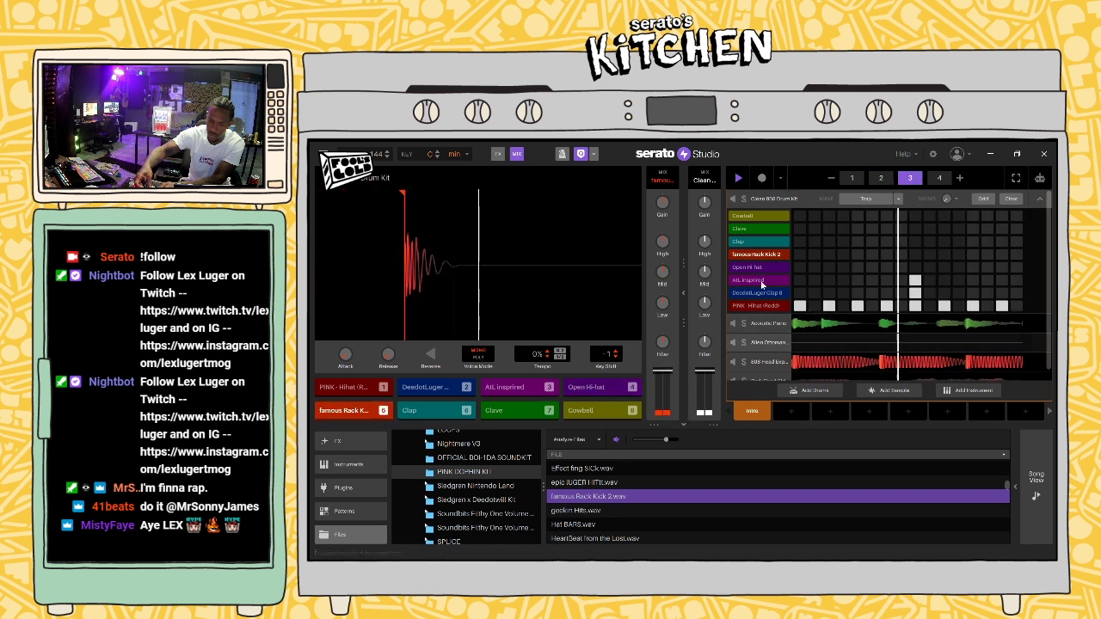
pyautogui.click(799, 255)
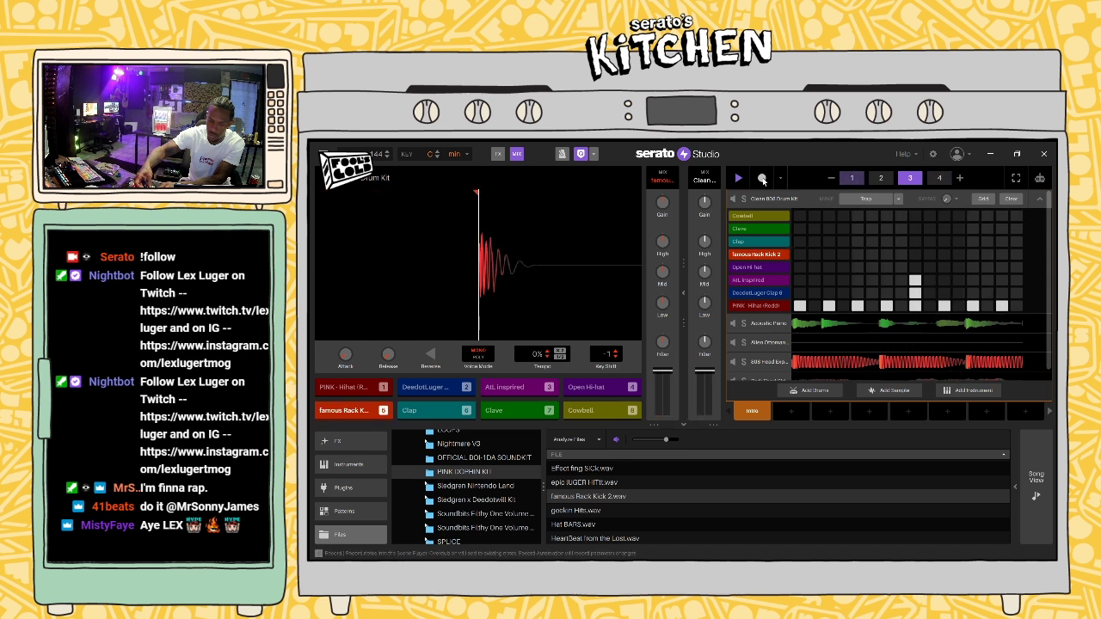
pyautogui.click(739, 178)
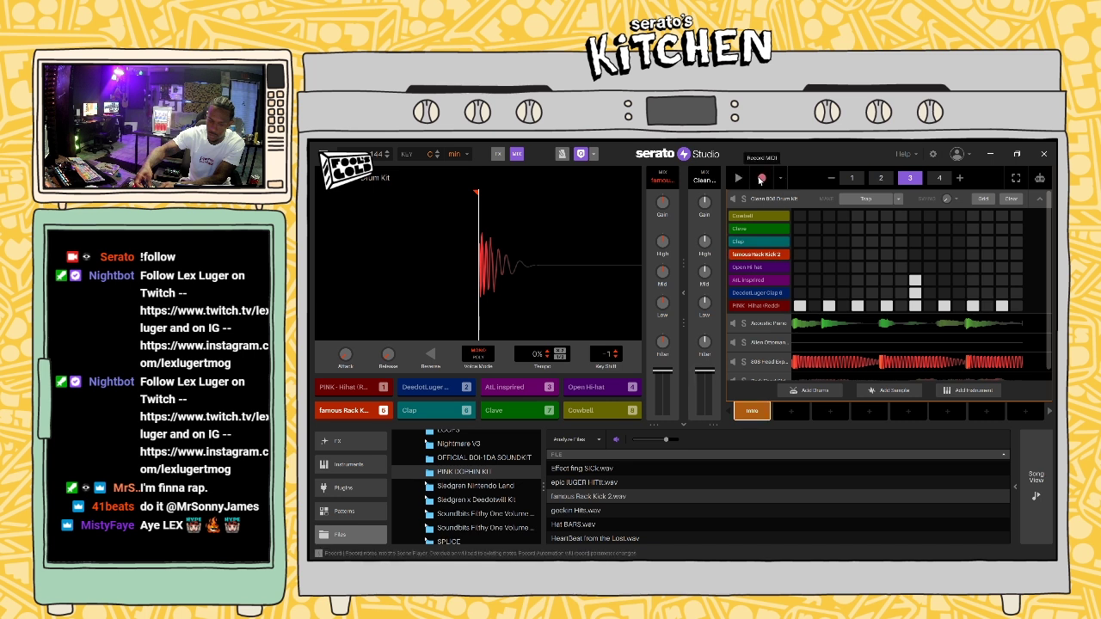
pyautogui.press('space')
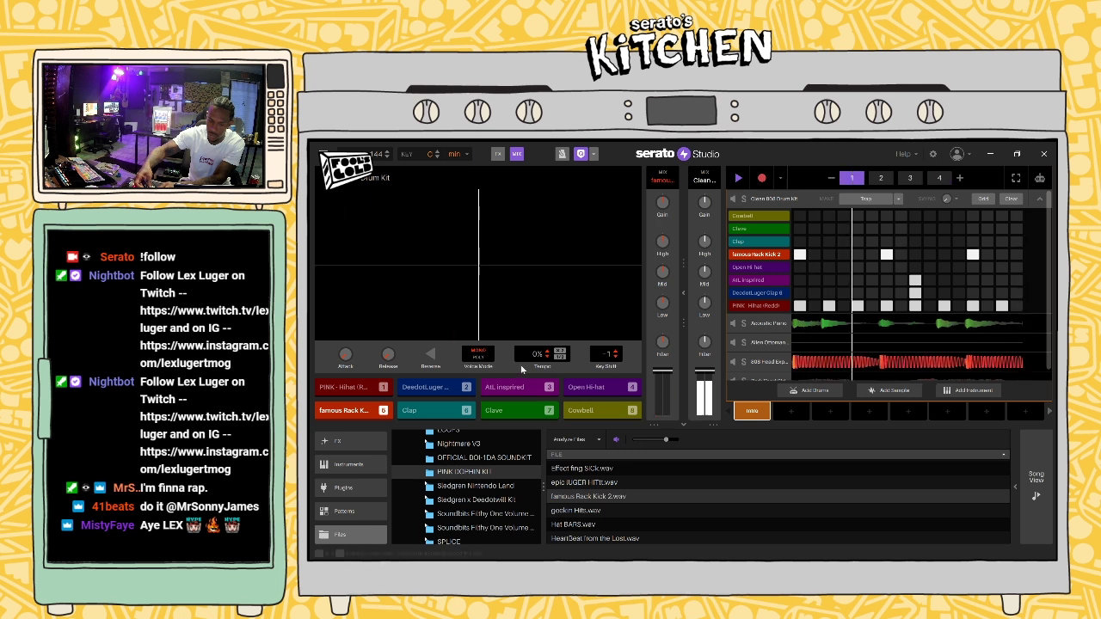
pyautogui.rightClick(376, 414)
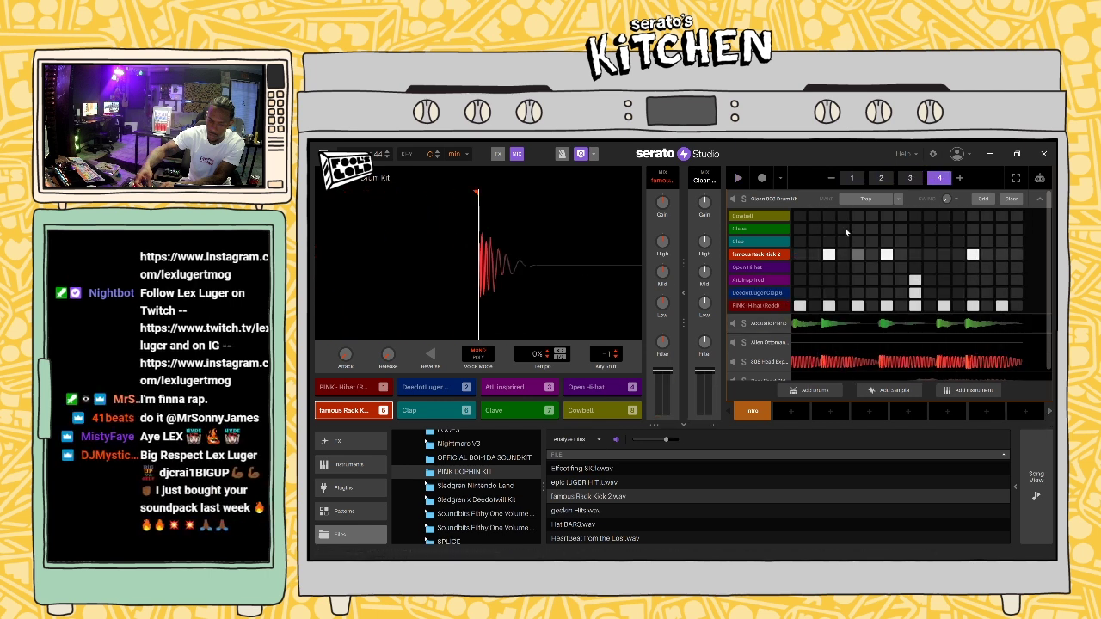
# Step: Review the kick pattern on pages 3 and 1, play page 1 as a loop and check the recording options
pyautogui.click(910, 179)
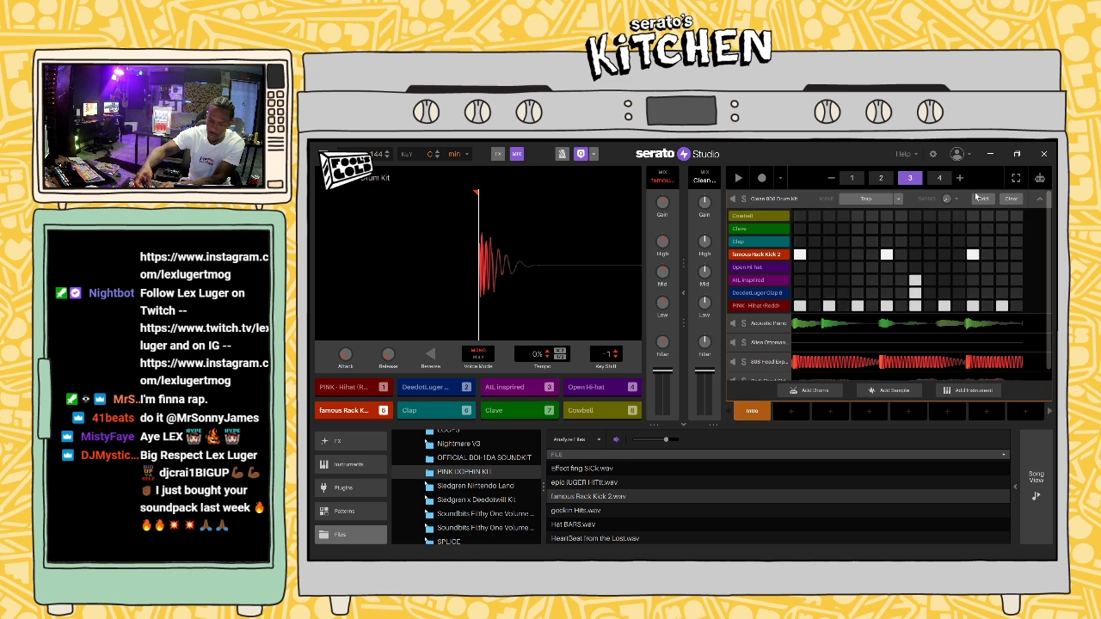
pyautogui.click(855, 179)
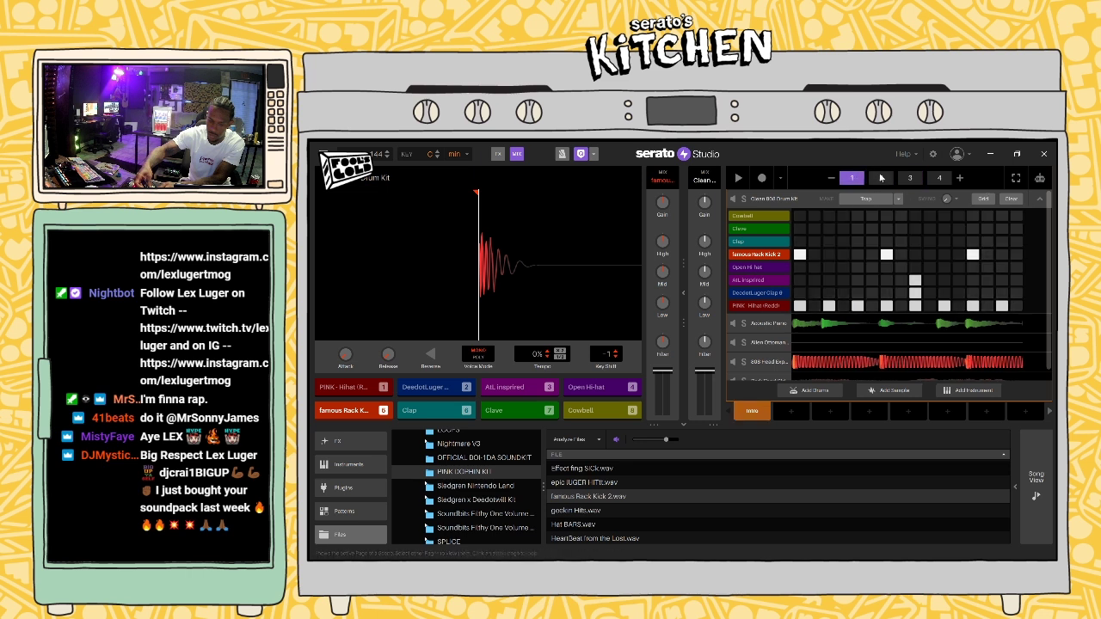
pyautogui.click(854, 179)
pyautogui.press('space')
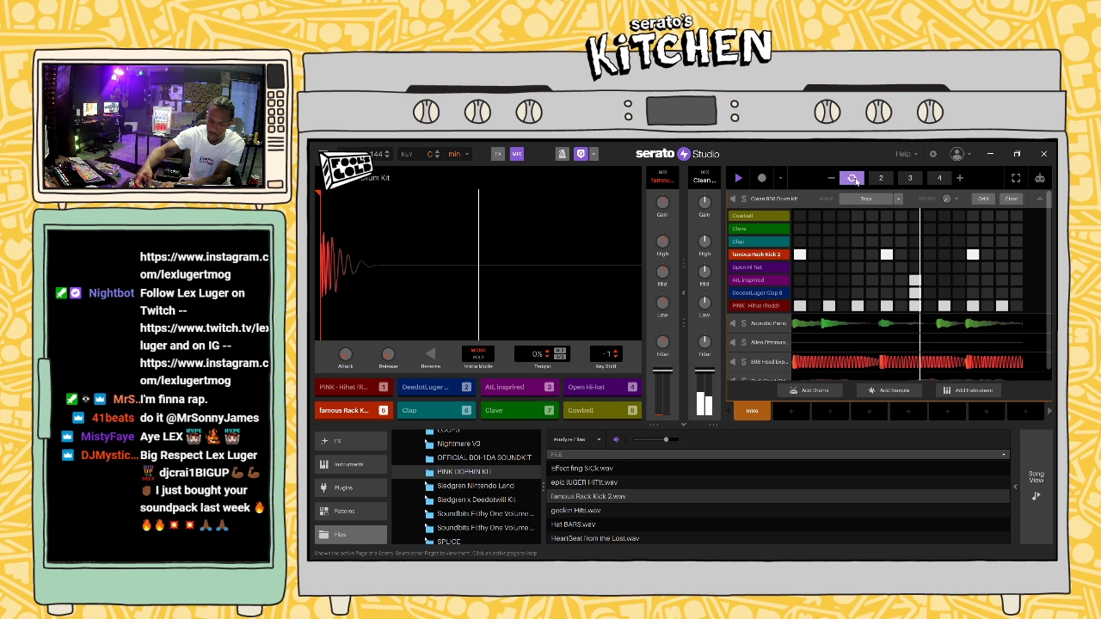
pyautogui.click(781, 179)
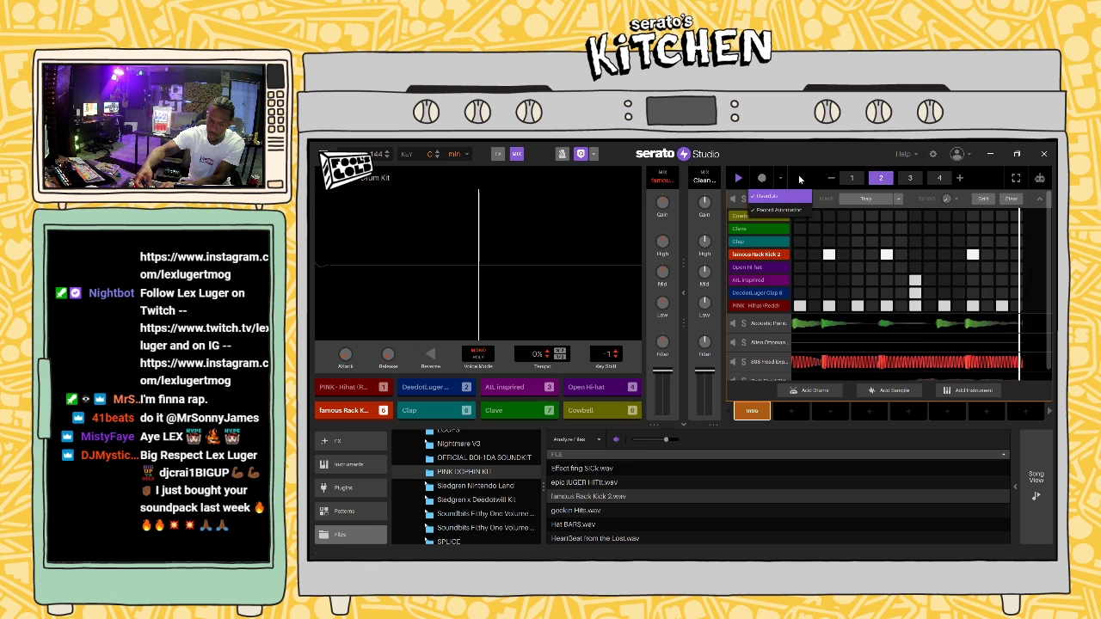
pyautogui.click(517, 154)
pyautogui.click(516, 155)
pyautogui.click(516, 155)
pyautogui.click(516, 155)
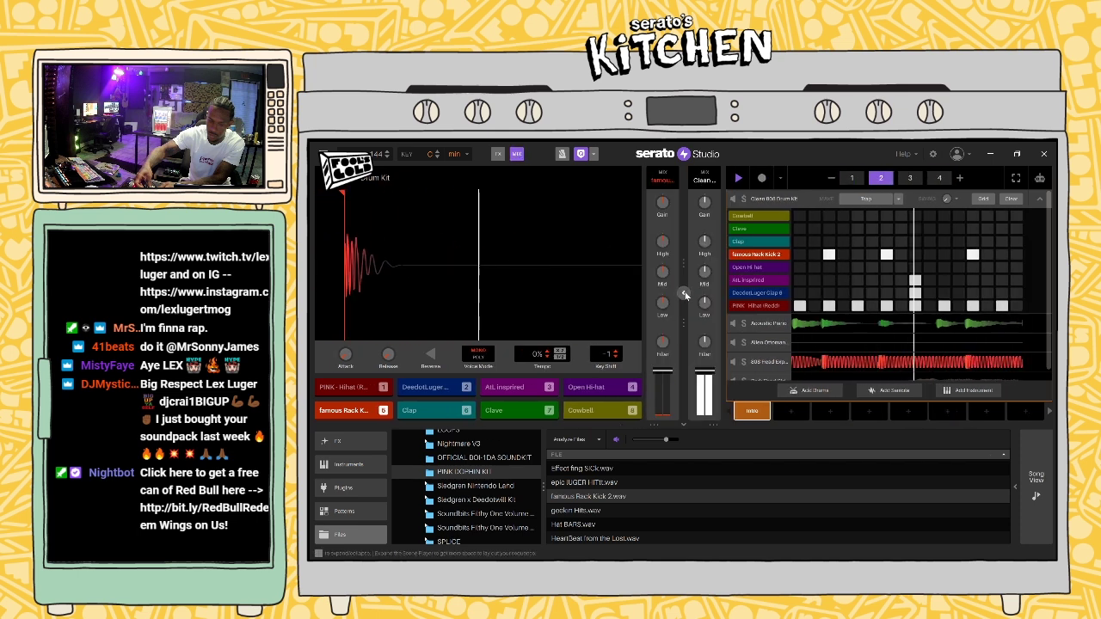
# Step: Widen the sequencer view and lower the volumes of the Acoustic Piano, 808 Head Explosion Bass and Dark Short Strings channels
pyautogui.click(683, 292)
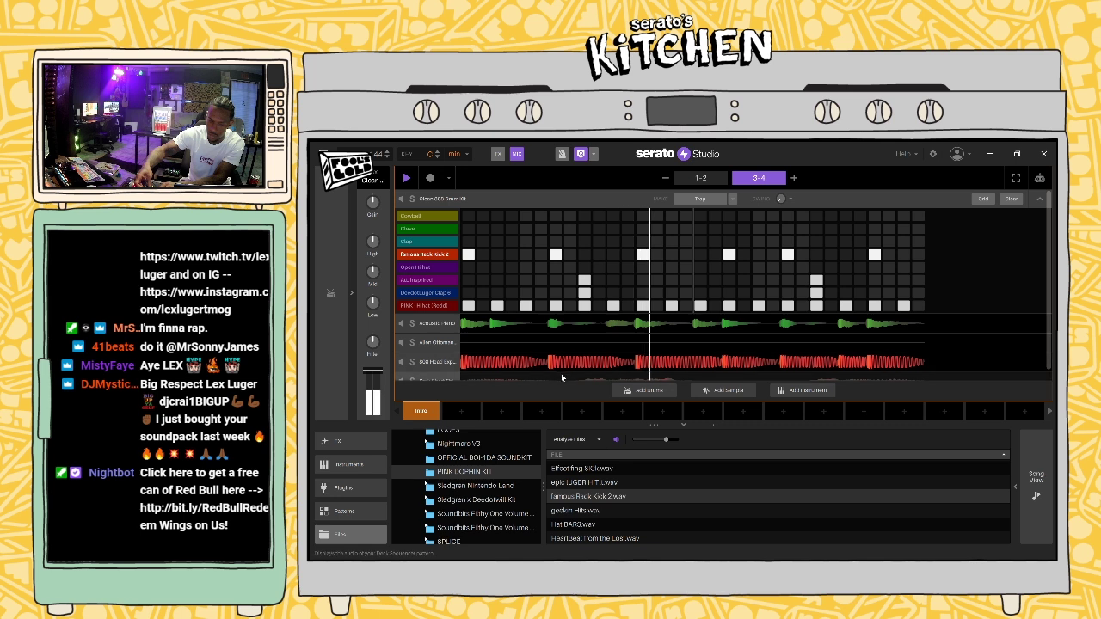
pyautogui.click(436, 325)
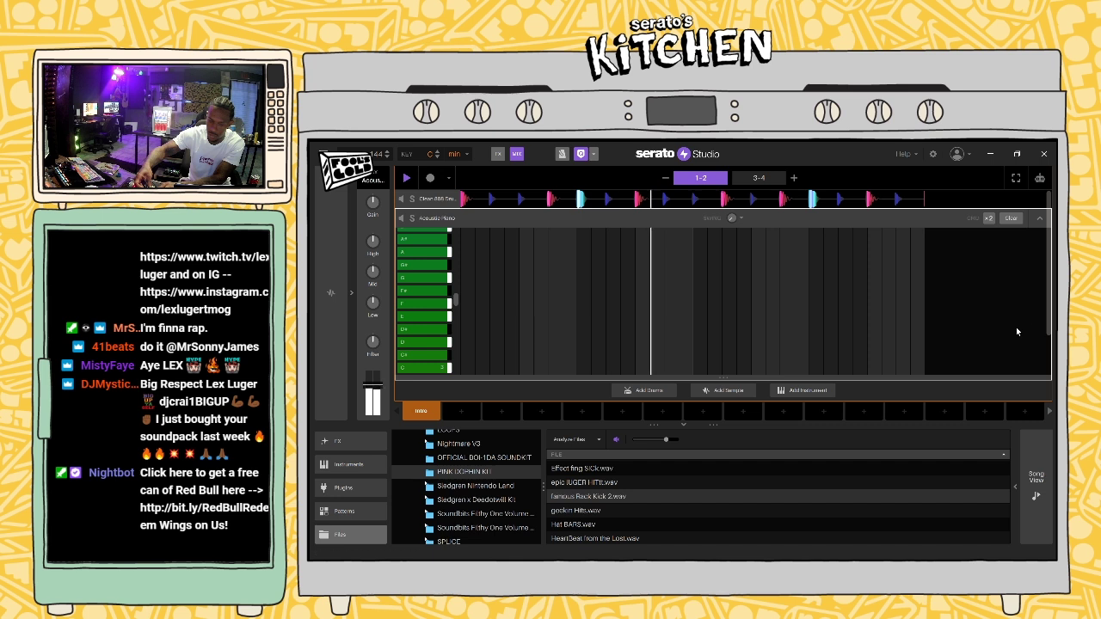
pyautogui.scroll(-3, 1045, 324)
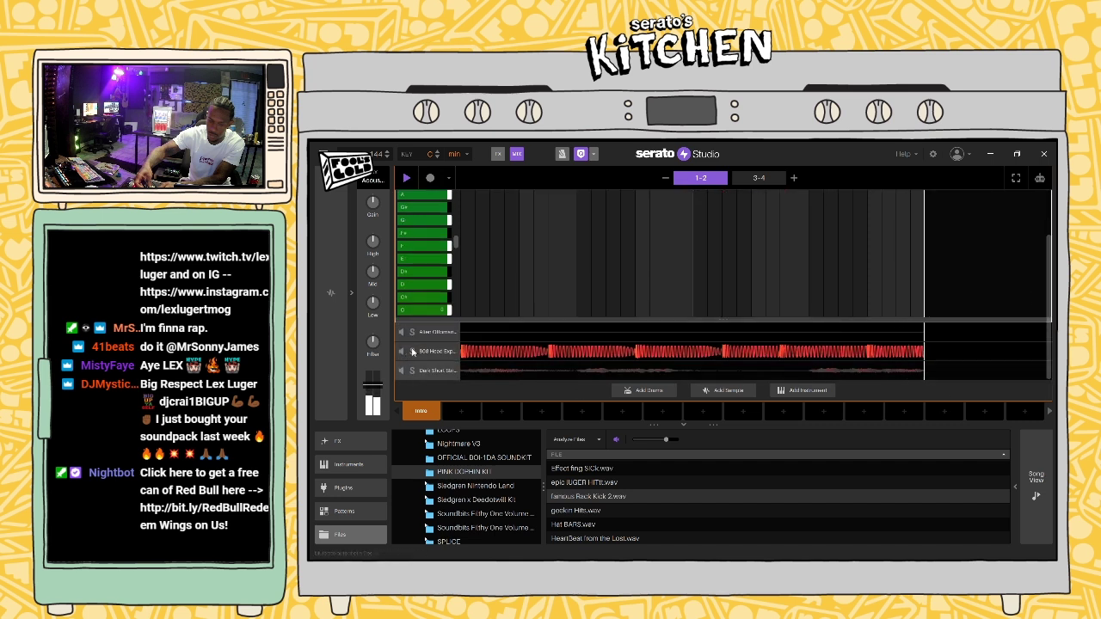
pyautogui.click(422, 353)
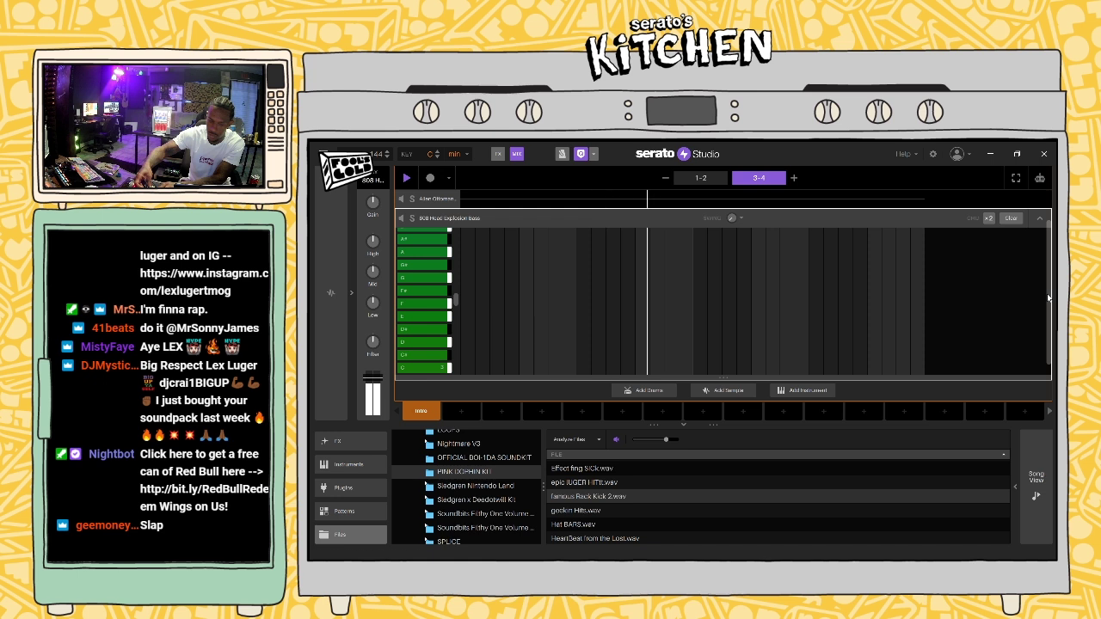
pyautogui.scroll(-1, 1048, 298)
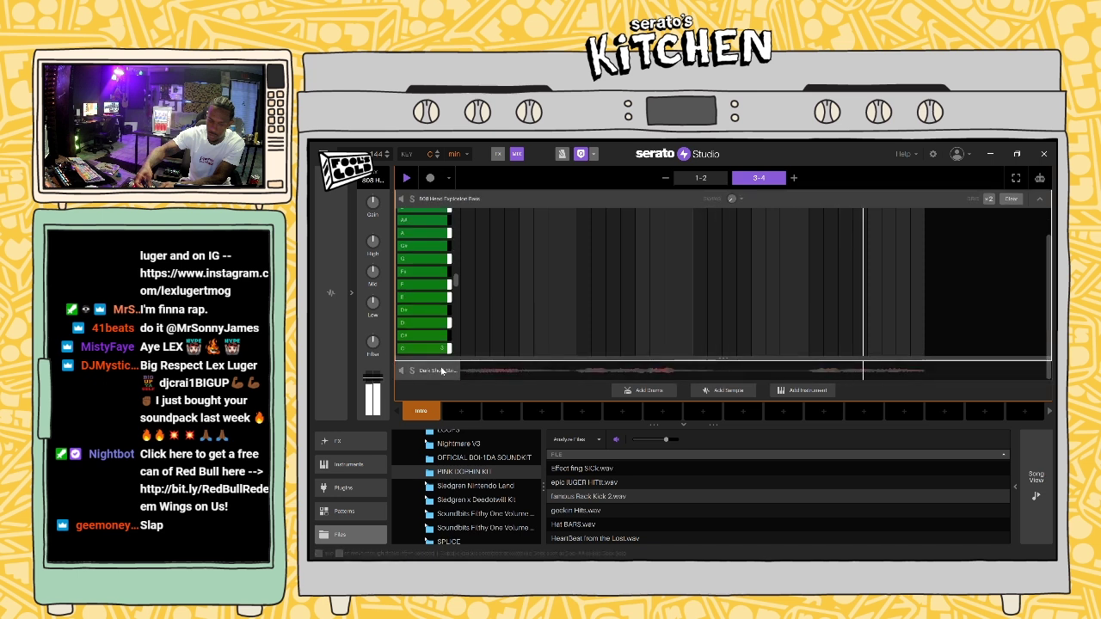
pyautogui.click(442, 370)
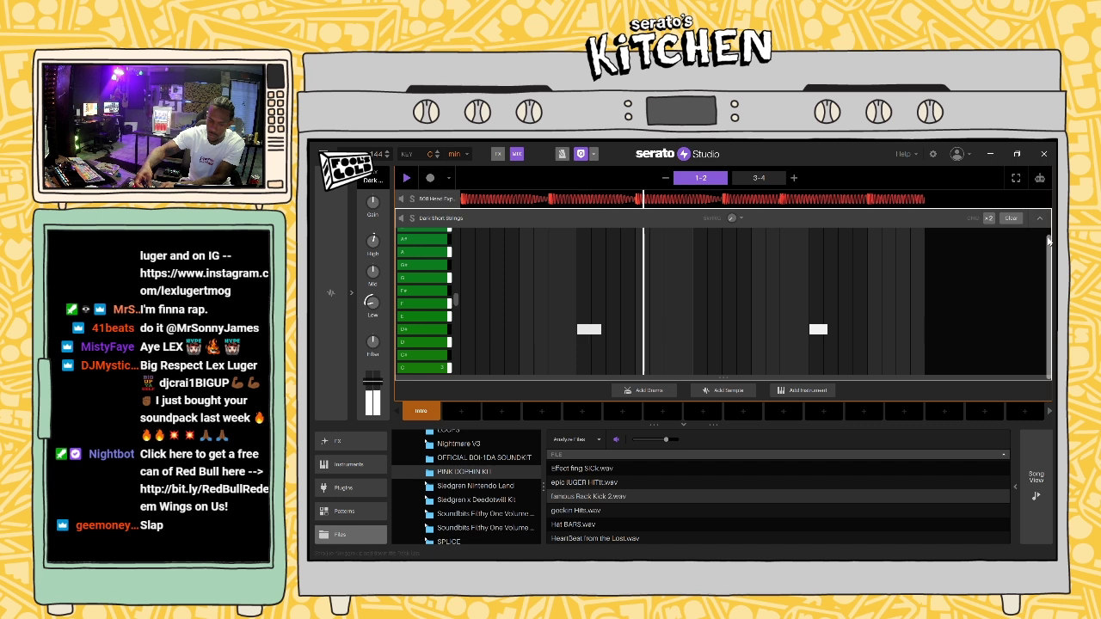
pyautogui.scroll(3, 679, 190)
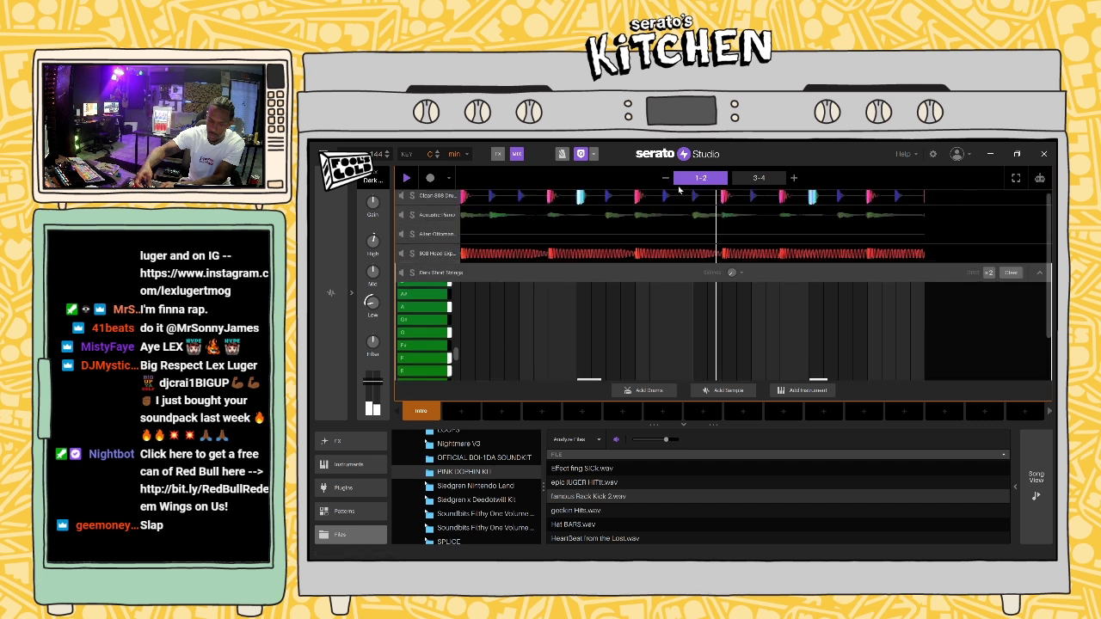
# Step: Reopen the drum kit with its sample player and lower the volume of the PINK - Hihat (Redd) pad
pyautogui.click(508, 211)
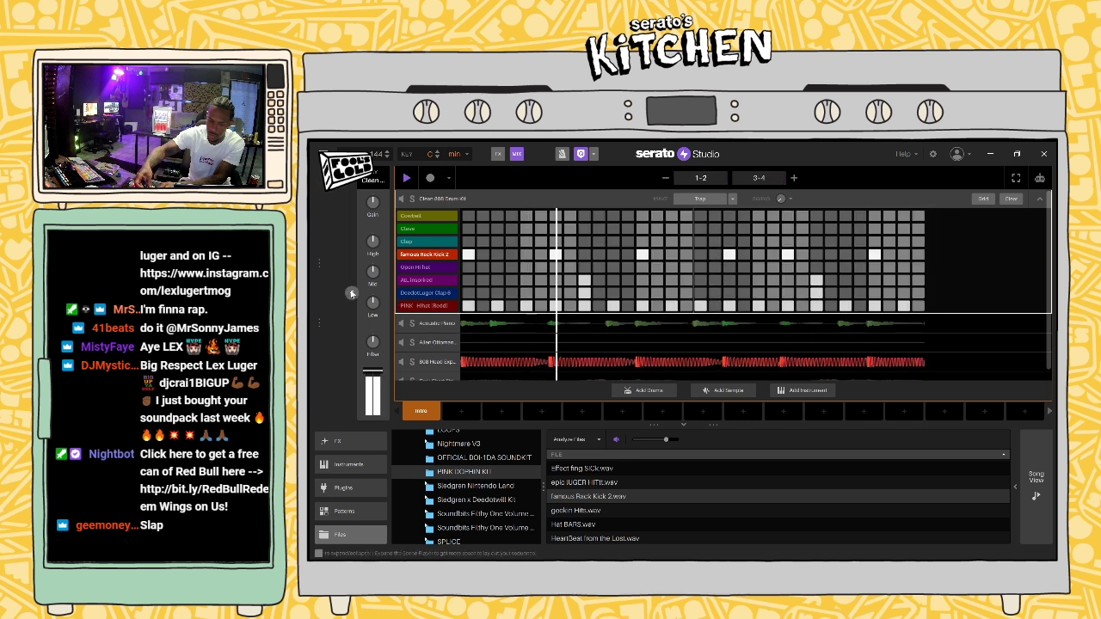
pyautogui.click(352, 293)
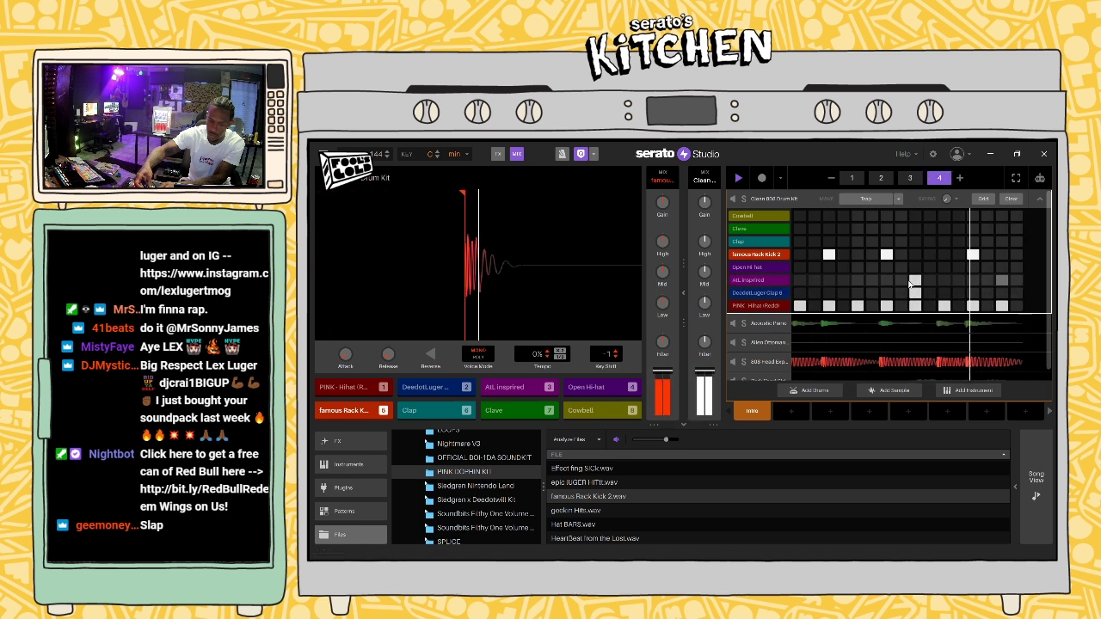
pyautogui.scroll(-1, 910, 284)
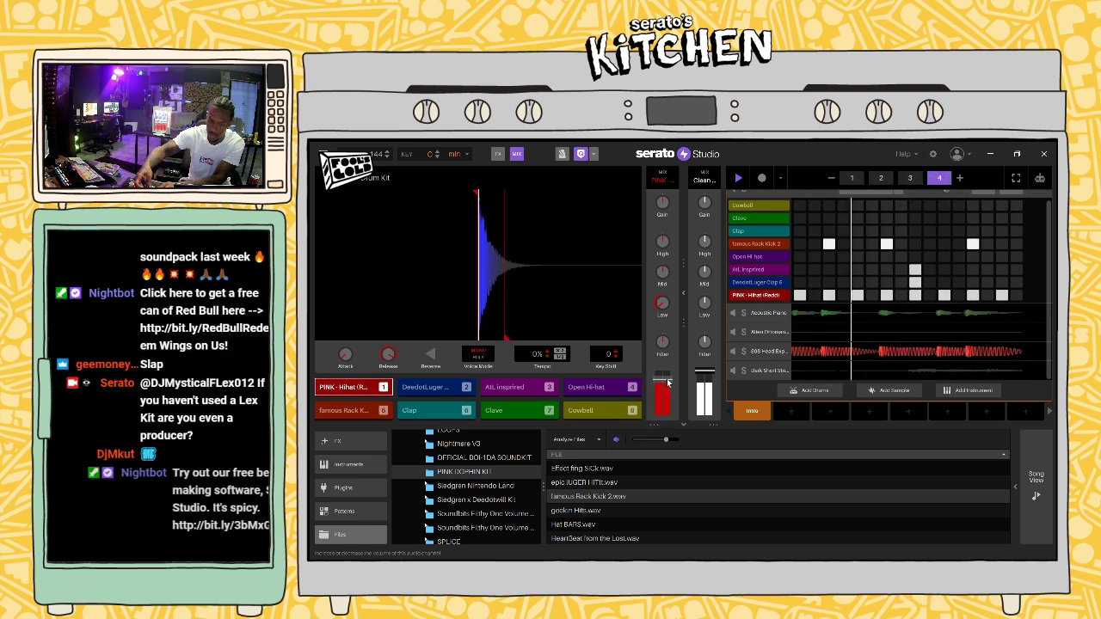
# Step: Fill the PINK - Hihat (Redd) row on page 1 with 1/32 notes and thin them into a pattern with short rolls
pyautogui.rightClick(930, 296)
pyautogui.press('Escape')
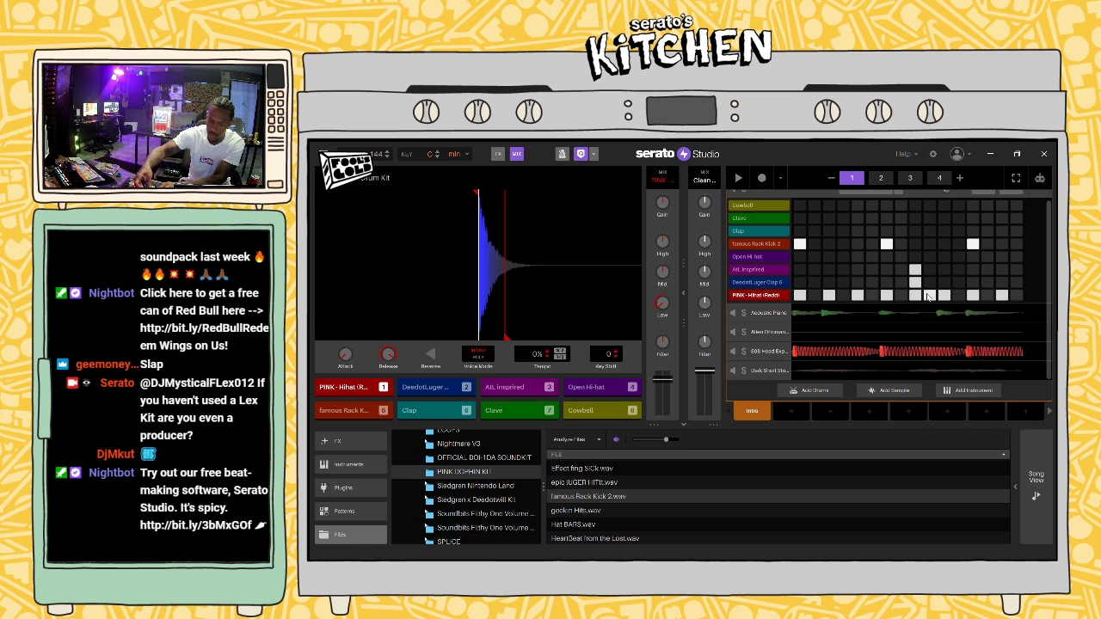
pyautogui.rightClick(768, 298)
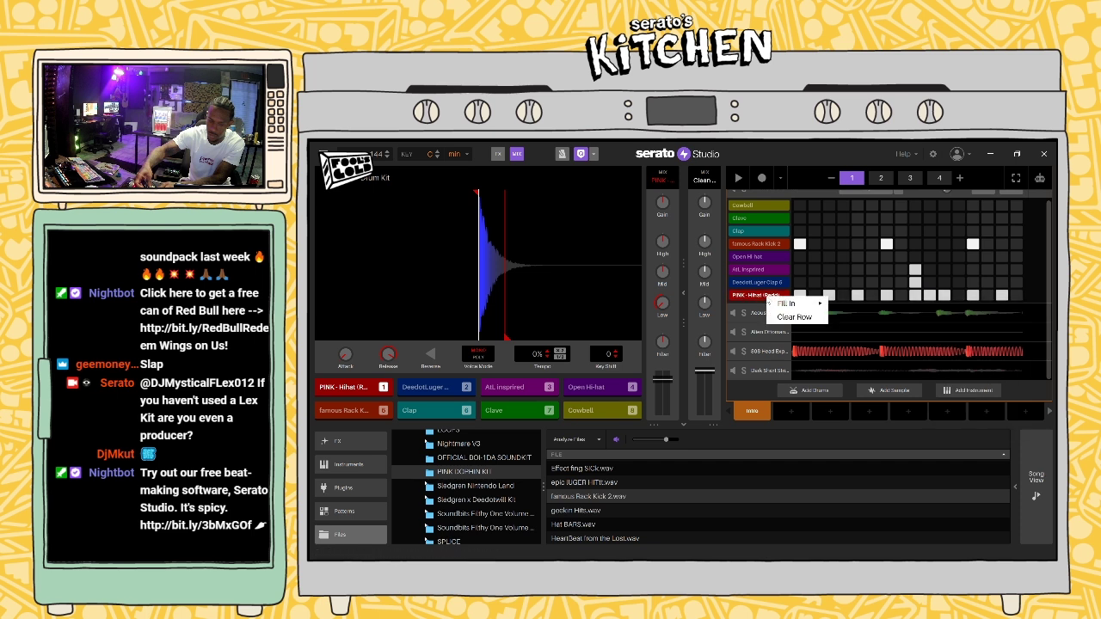
pyautogui.moveTo(812, 307)
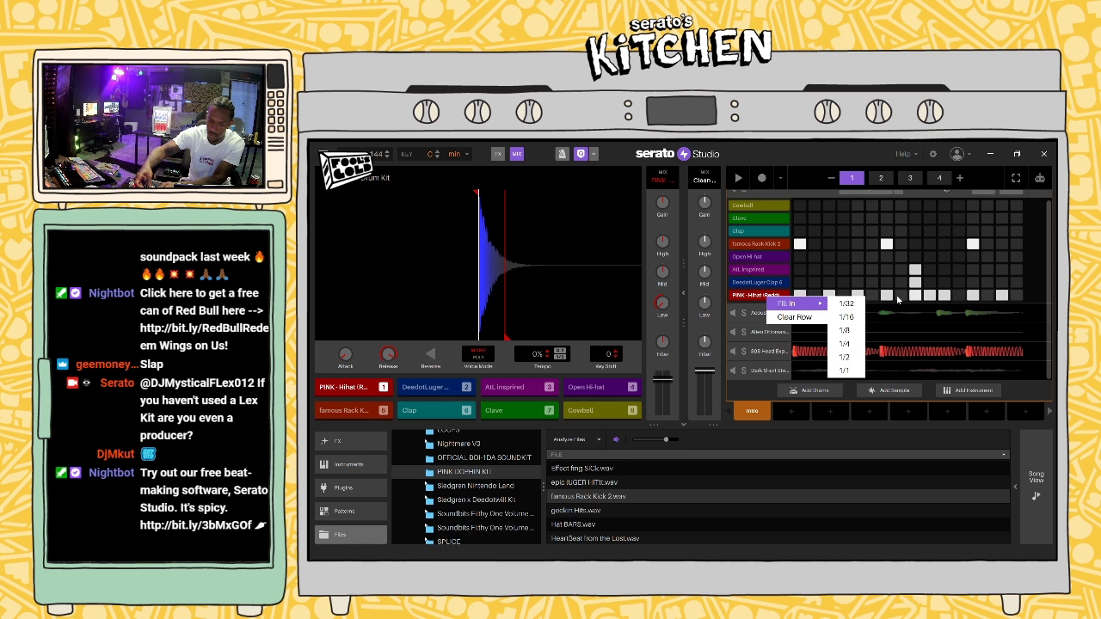
pyautogui.click(846, 303)
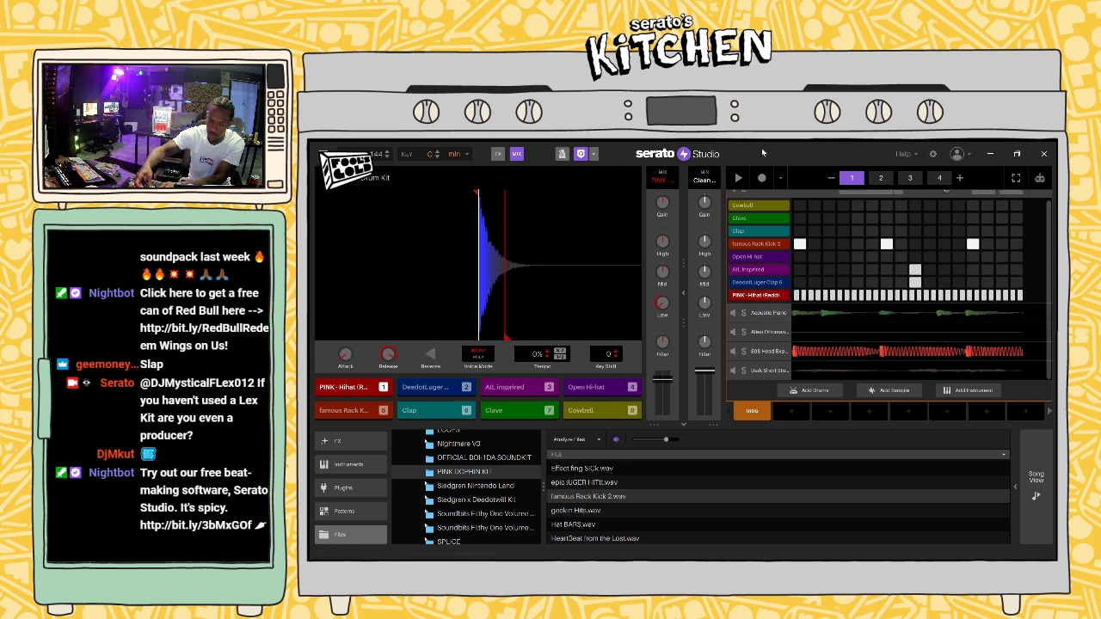
pyautogui.press('space')
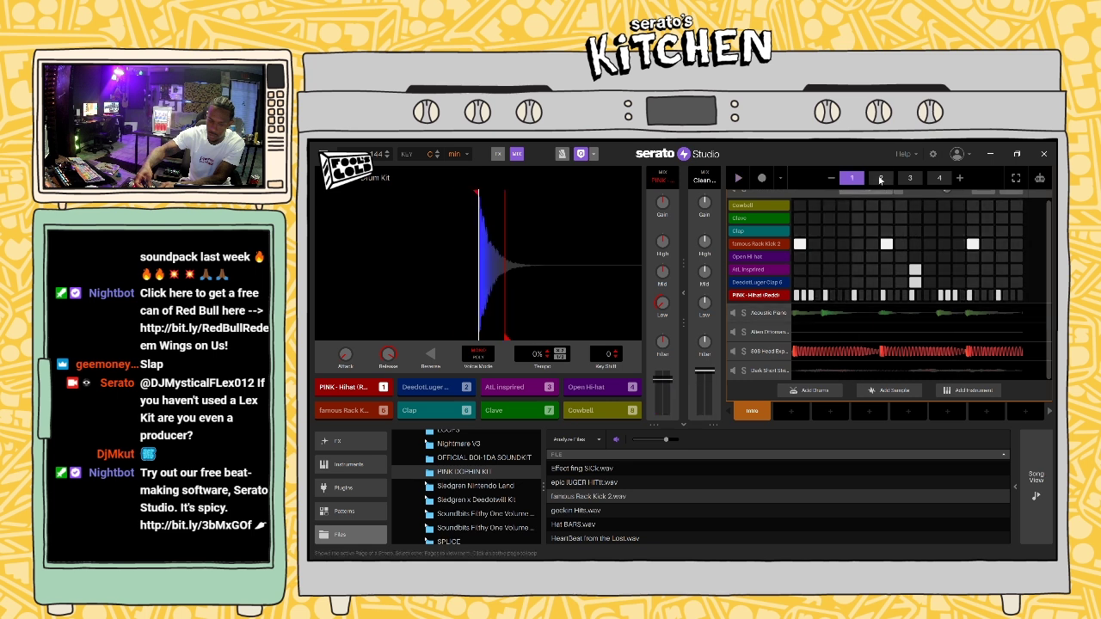
# Step: Edit single notes of the PINK - Hihat (Redd) row on pages 1 and 3, looping page 3
pyautogui.click(812, 297)
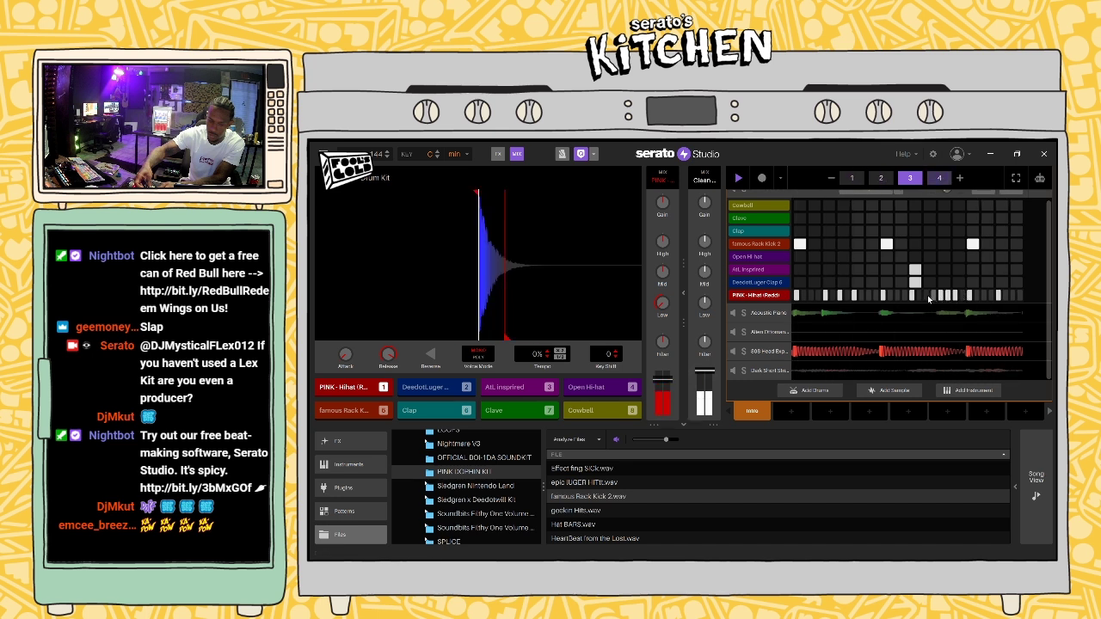
pyautogui.click(909, 178)
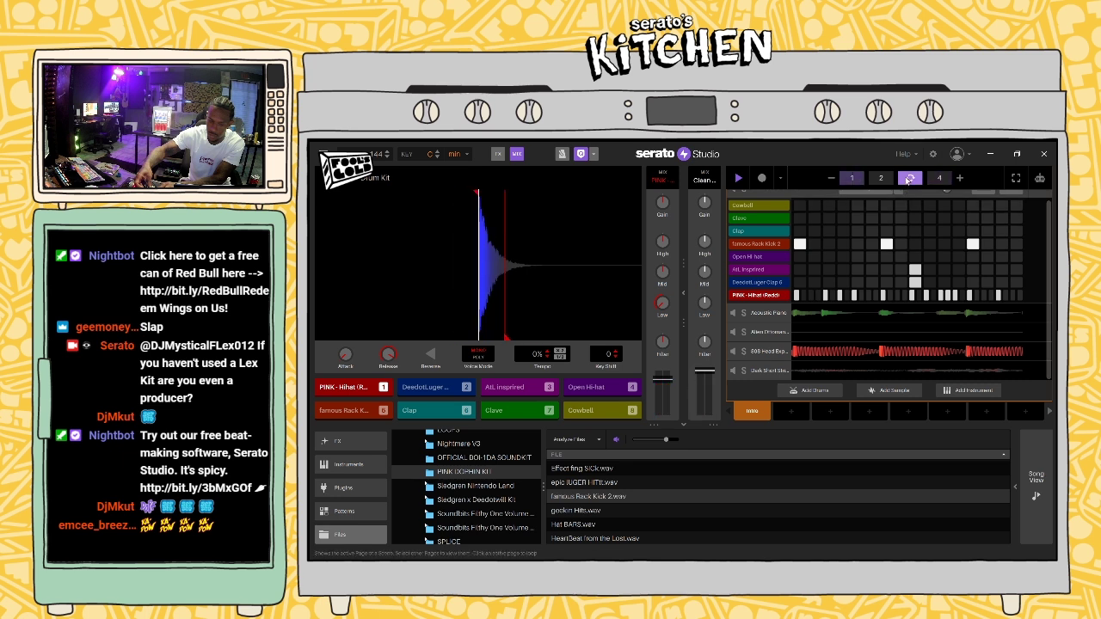
pyautogui.click(909, 179)
pyautogui.click(983, 296)
pyautogui.click(1020, 296)
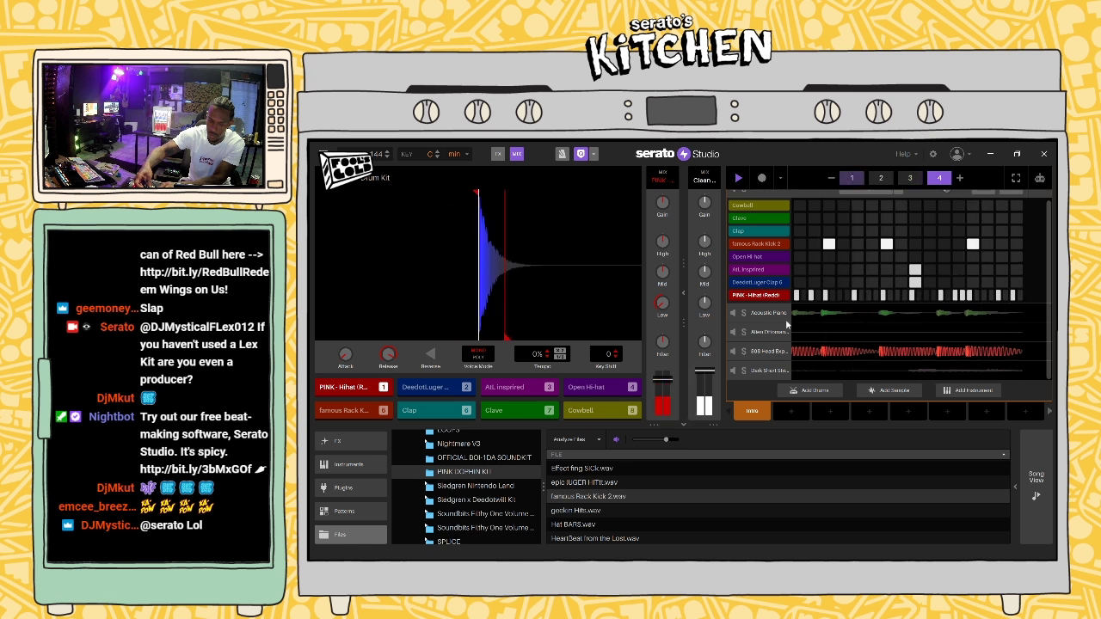
# Step: Mute the Acoustic Piano track and open the Alien Ottoman Synth's piano roll
pyautogui.click(732, 315)
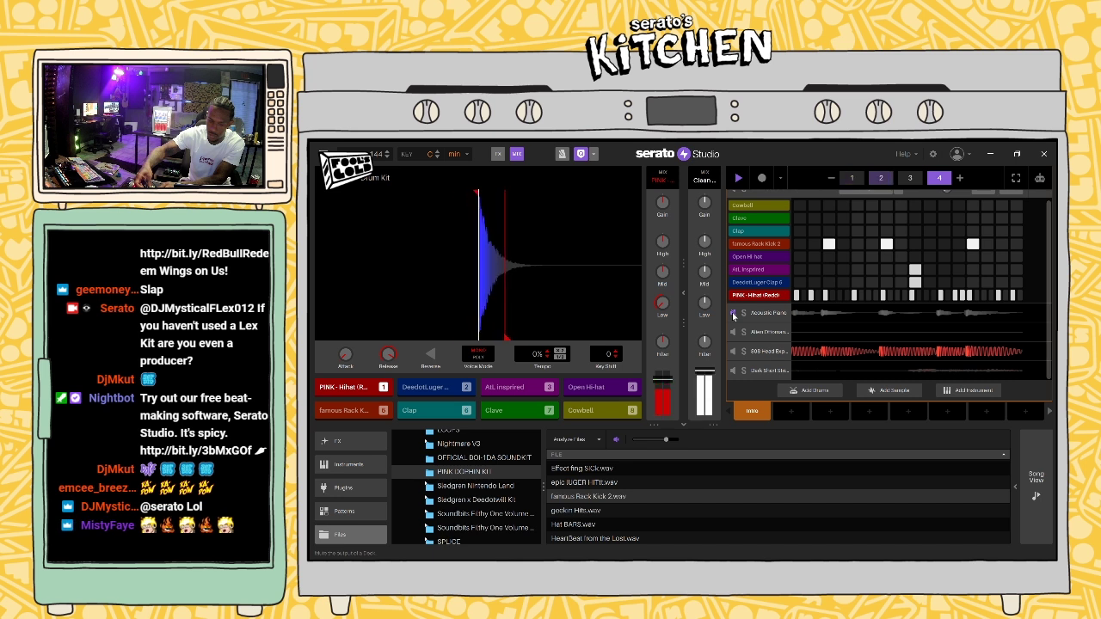
pyautogui.click(766, 331)
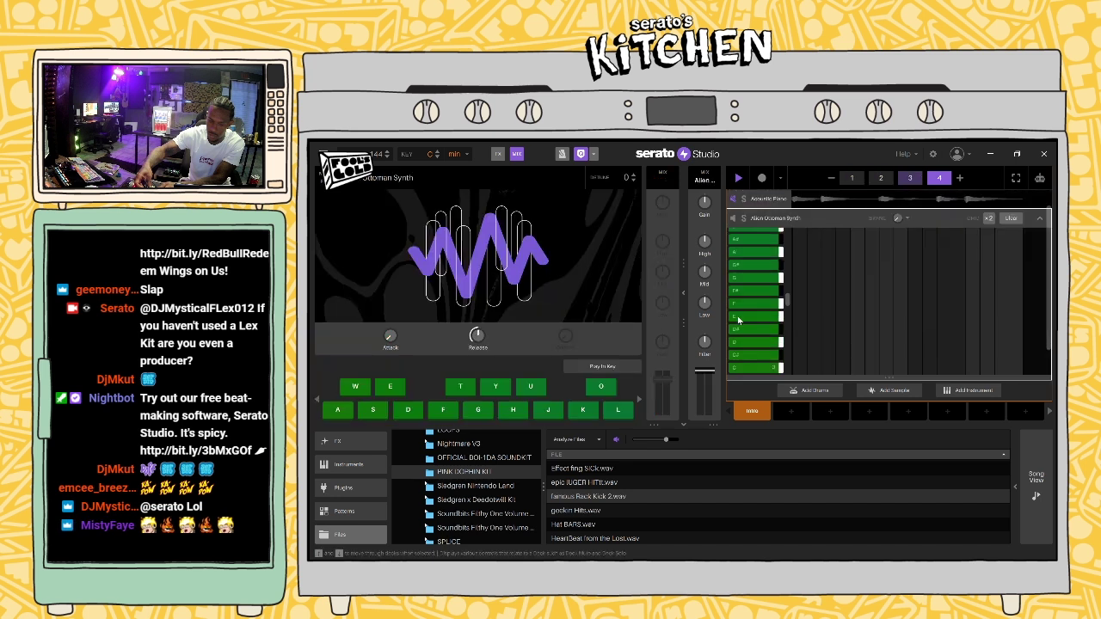
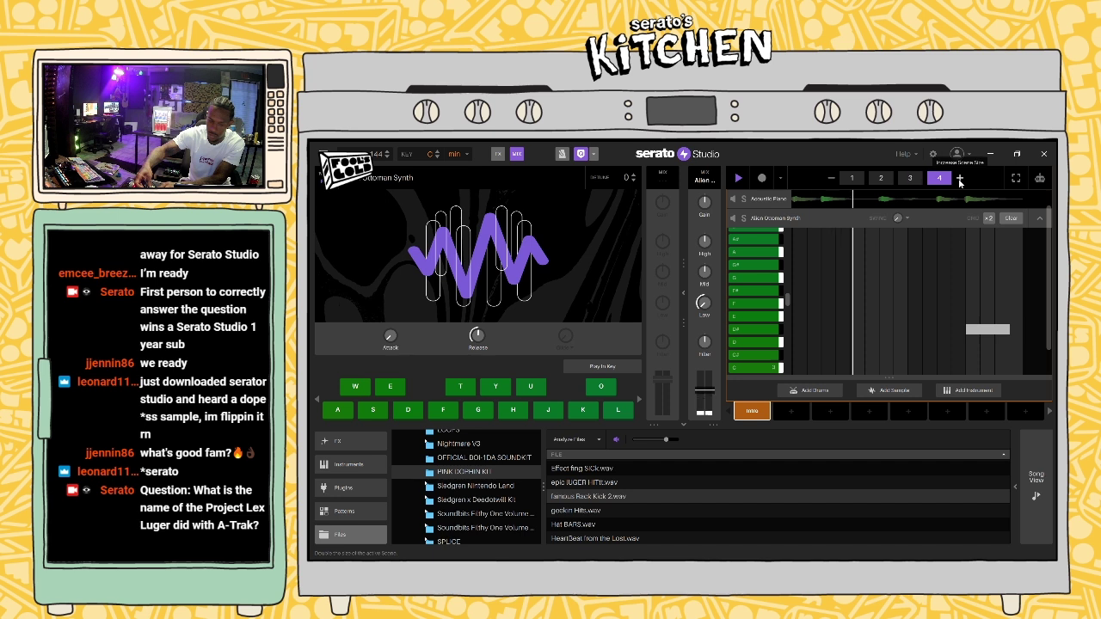
# Step: Increase the scene size to eight pages and review the synth notes on pages 5-6 and 7-8 in a widened piano roll
pyautogui.click(960, 179)
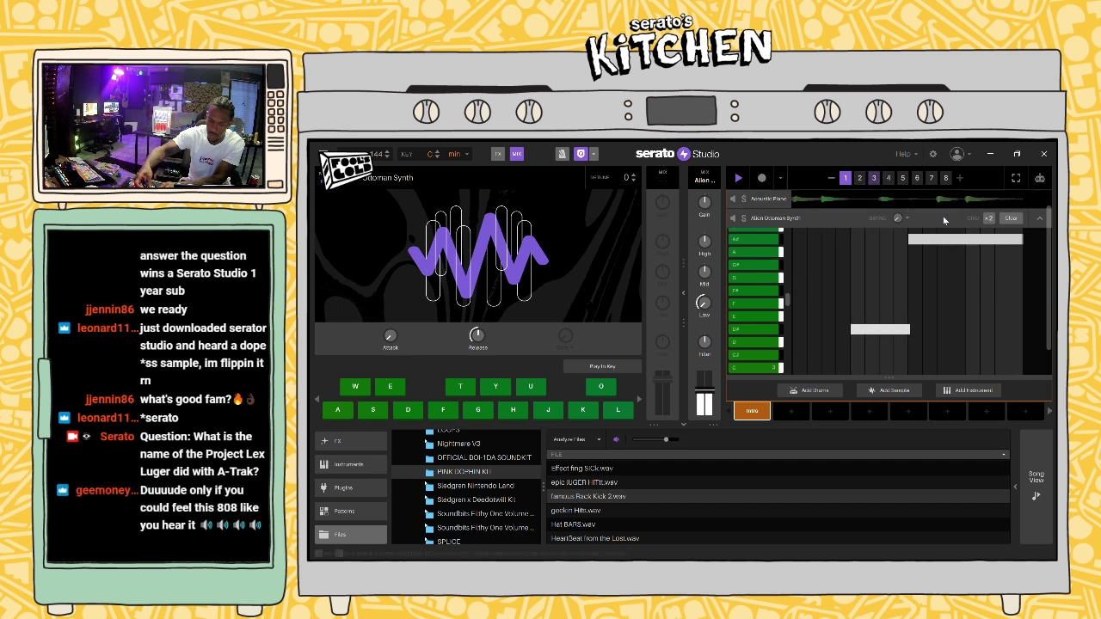
pyautogui.click(684, 293)
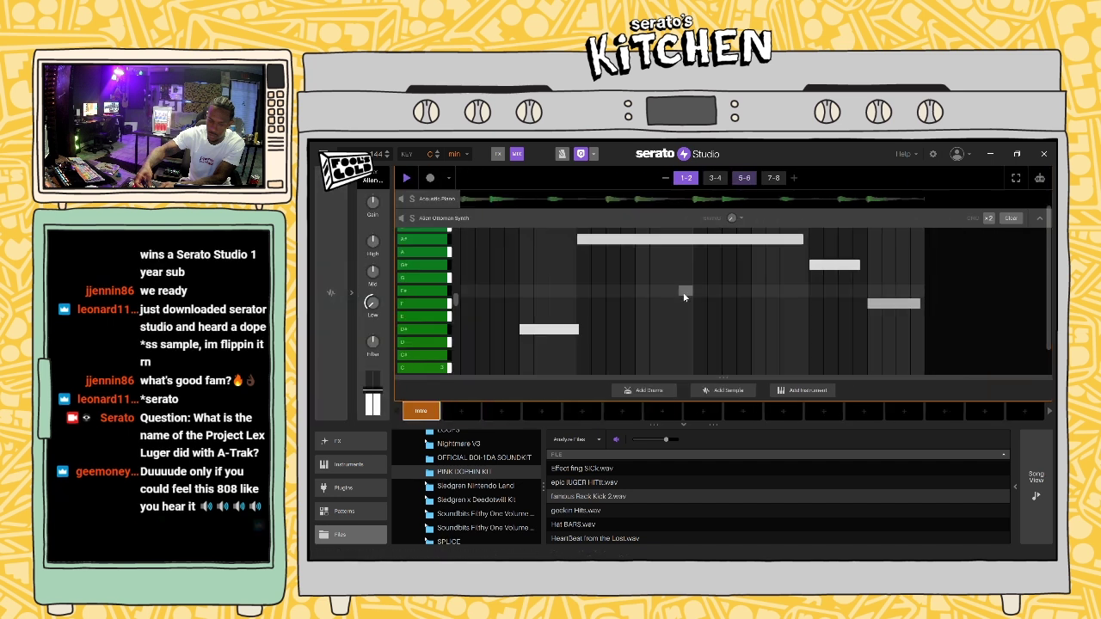
pyautogui.click(746, 179)
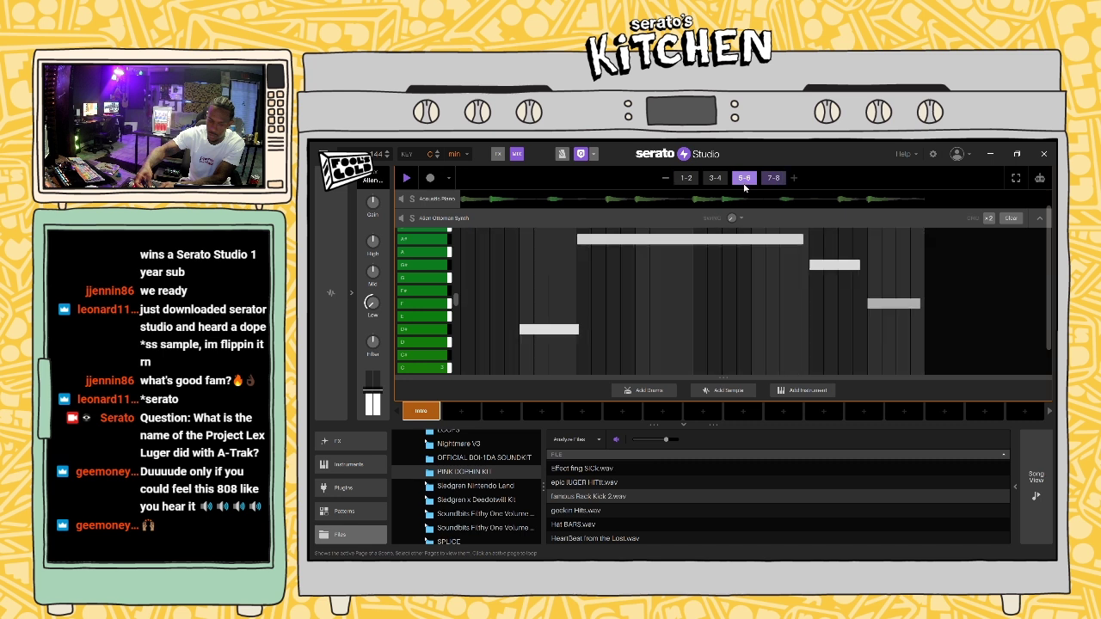
pyautogui.click(774, 179)
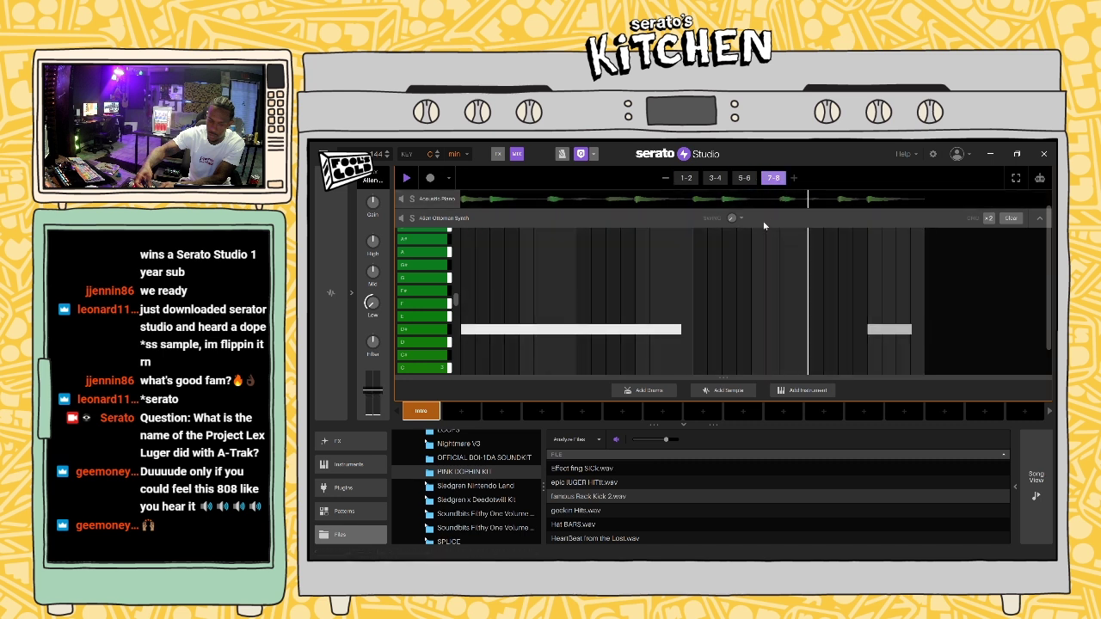
pyautogui.click(739, 179)
pyautogui.press('space')
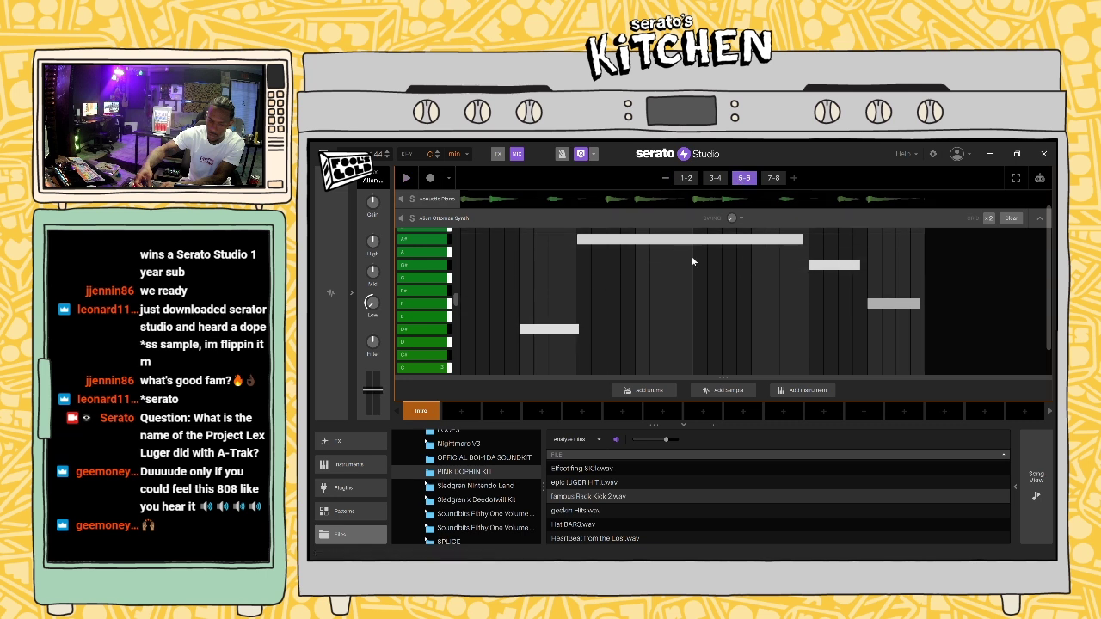
# Step: Shorten the long A# synth note on pages 5-6 to about half its length and play the scene
pyautogui.press('space')
pyautogui.press('space')
pyautogui.moveTo(802, 240); pyautogui.dragTo(693, 241)
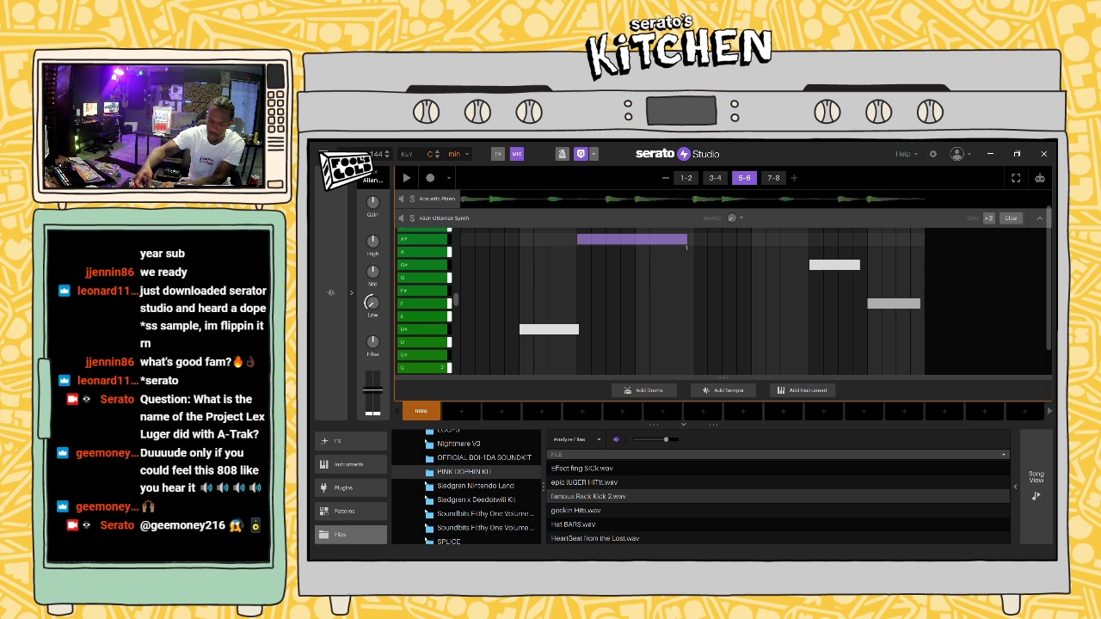
pyautogui.press('space')
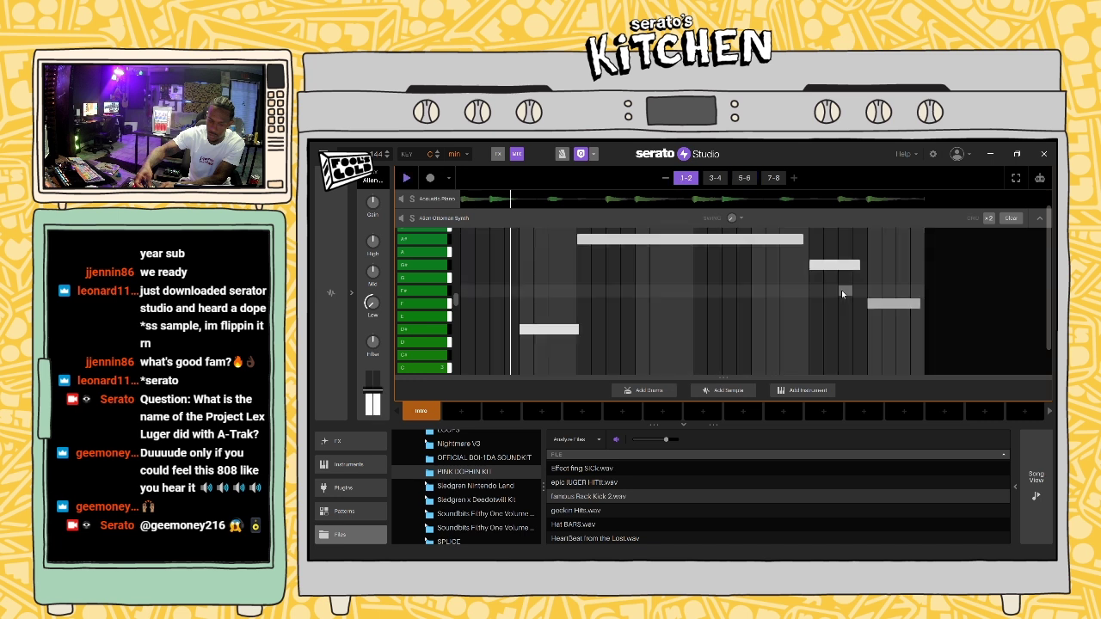
# Step: Loop pages 5-6 and examine the Alien Ottoman Synth notes in the higher and lower octaves
pyautogui.click(745, 178)
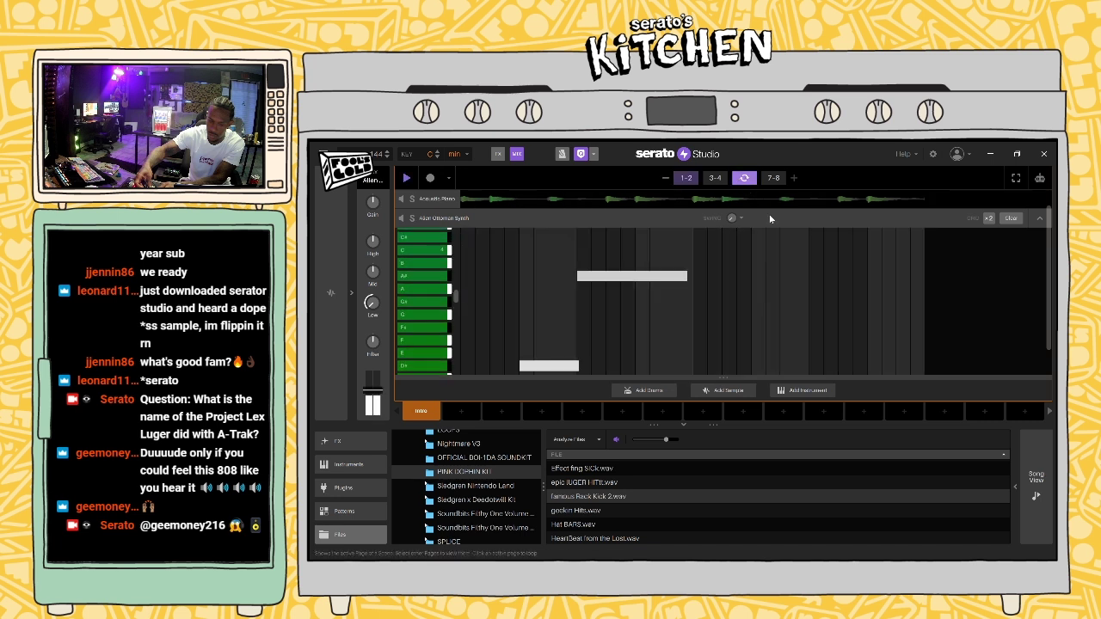
pyautogui.scroll(5, 824, 285)
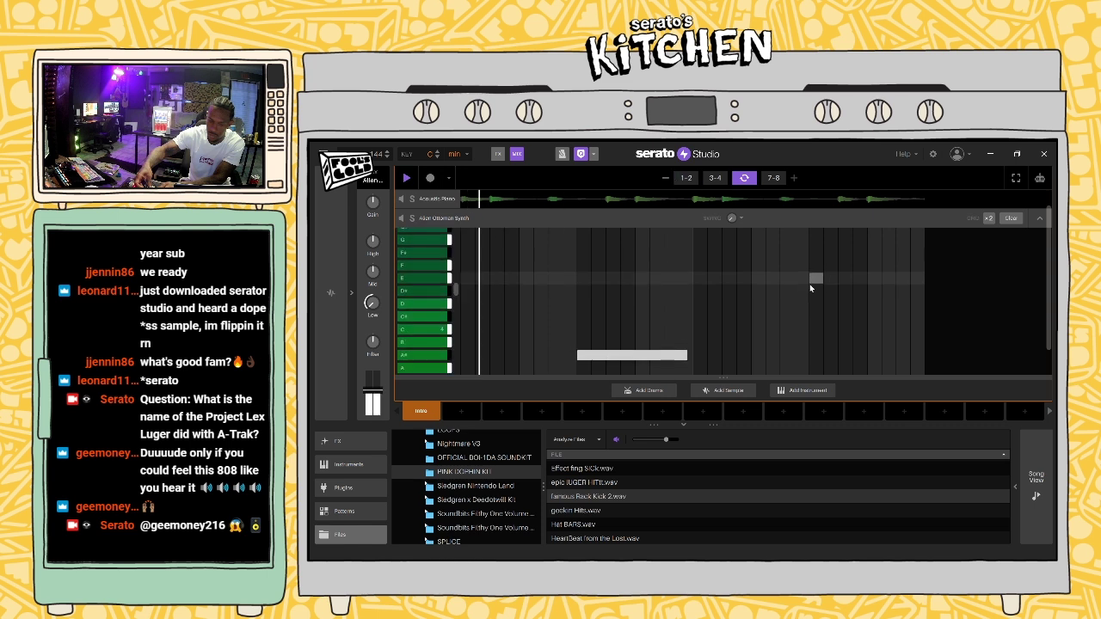
pyautogui.scroll(-2, 810, 284)
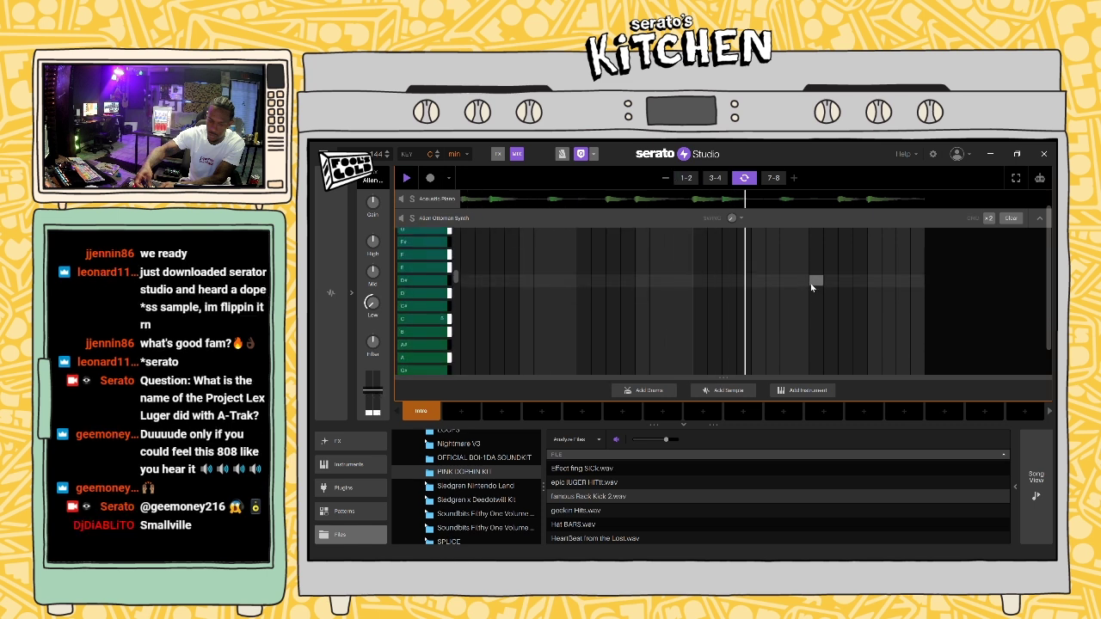
pyautogui.scroll(-2, 811, 288)
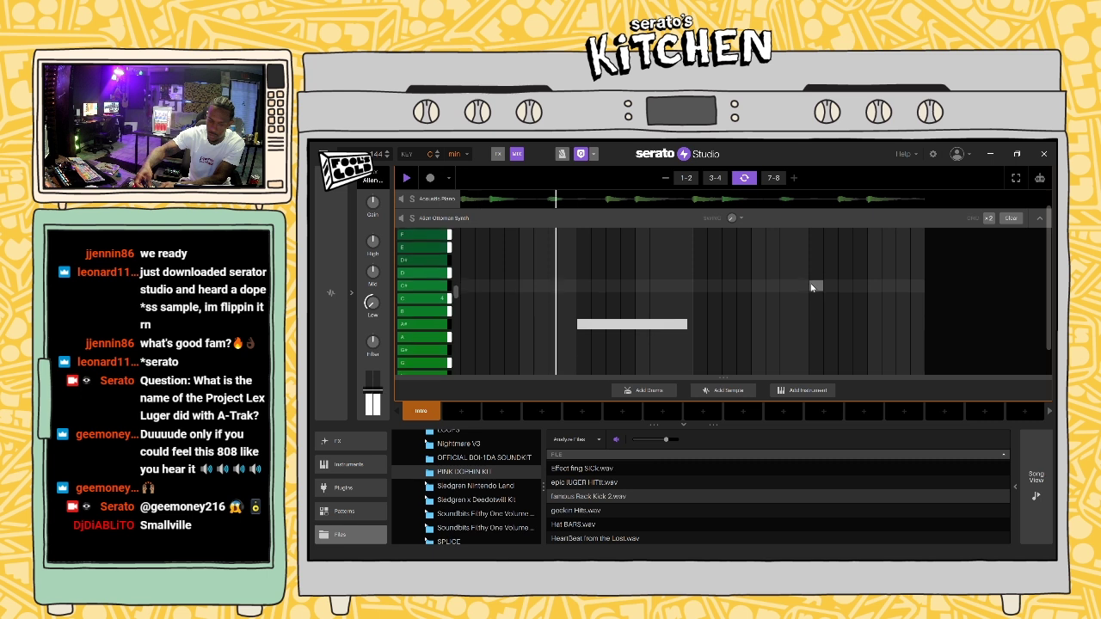
pyautogui.scroll(-4, 814, 289)
pyautogui.scroll(-3, 852, 298)
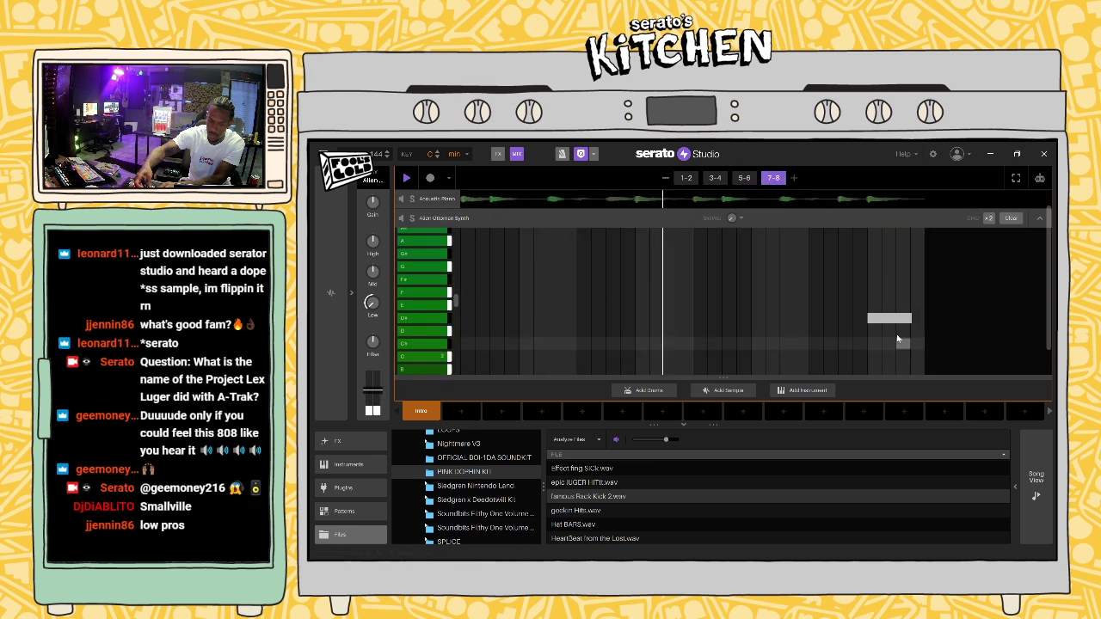
pyautogui.click(744, 178)
pyautogui.moveTo(729, 230); pyautogui.dragTo(746, 181)
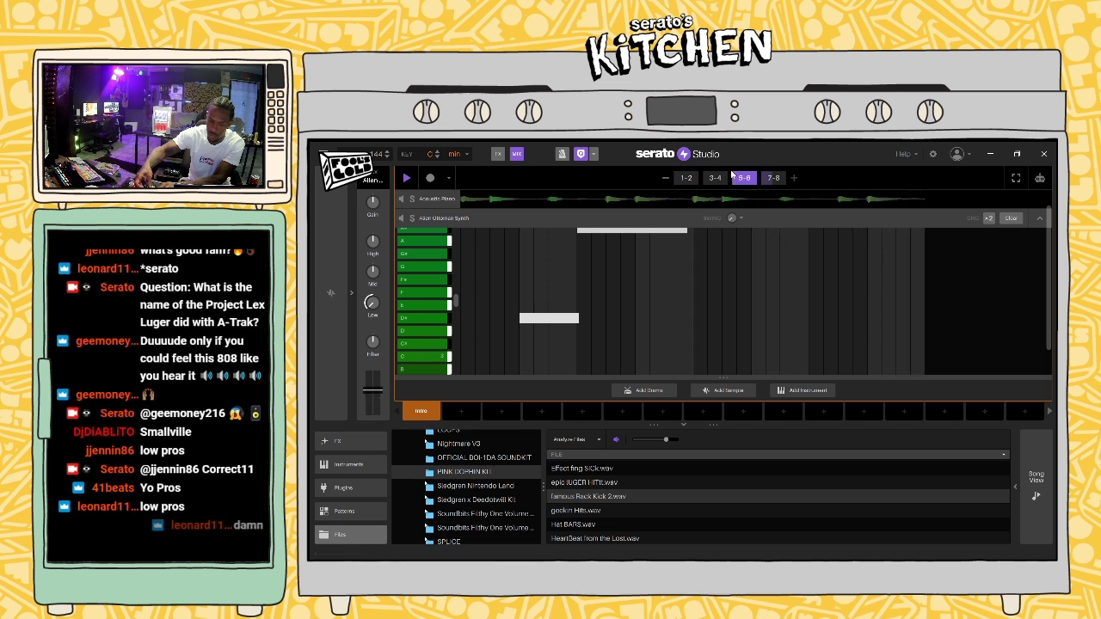
# Step: Check the low and high octaves of the synth's piano roll for notes across the pages during playback
pyautogui.scroll(-3, 660, 239)
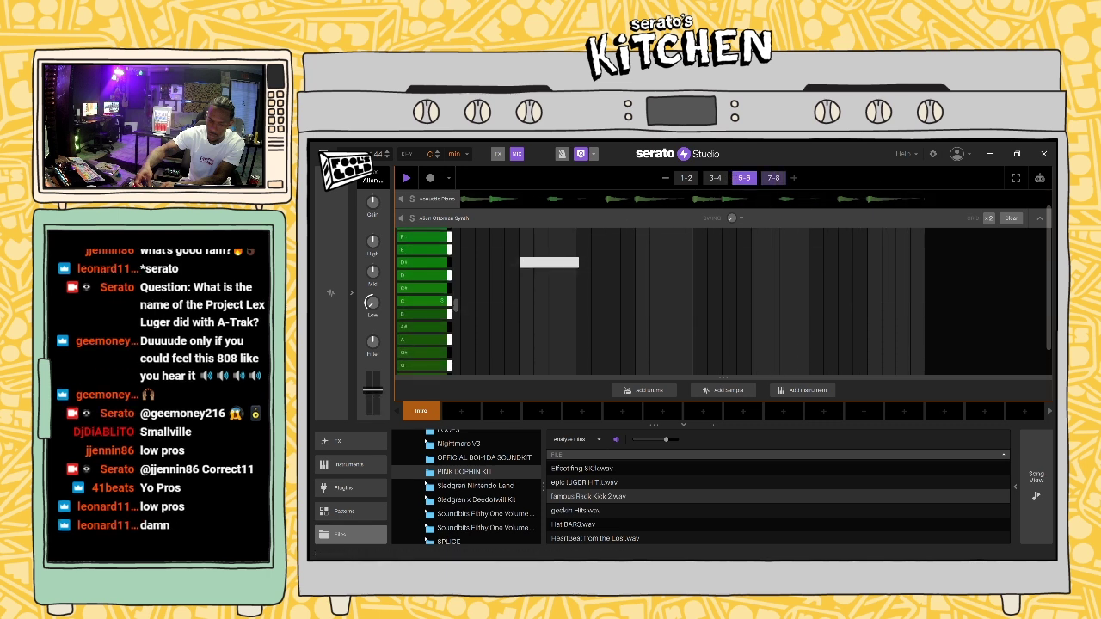
pyautogui.scroll(-2, 1040, 292)
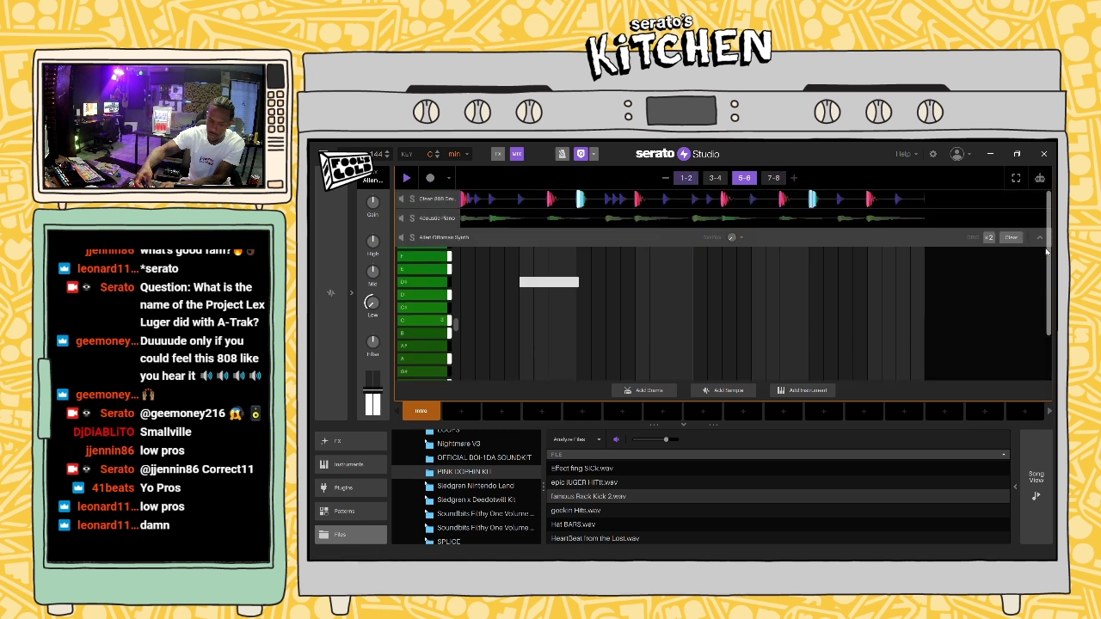
pyautogui.scroll(4, 880, 268)
pyautogui.scroll(-6, 882, 270)
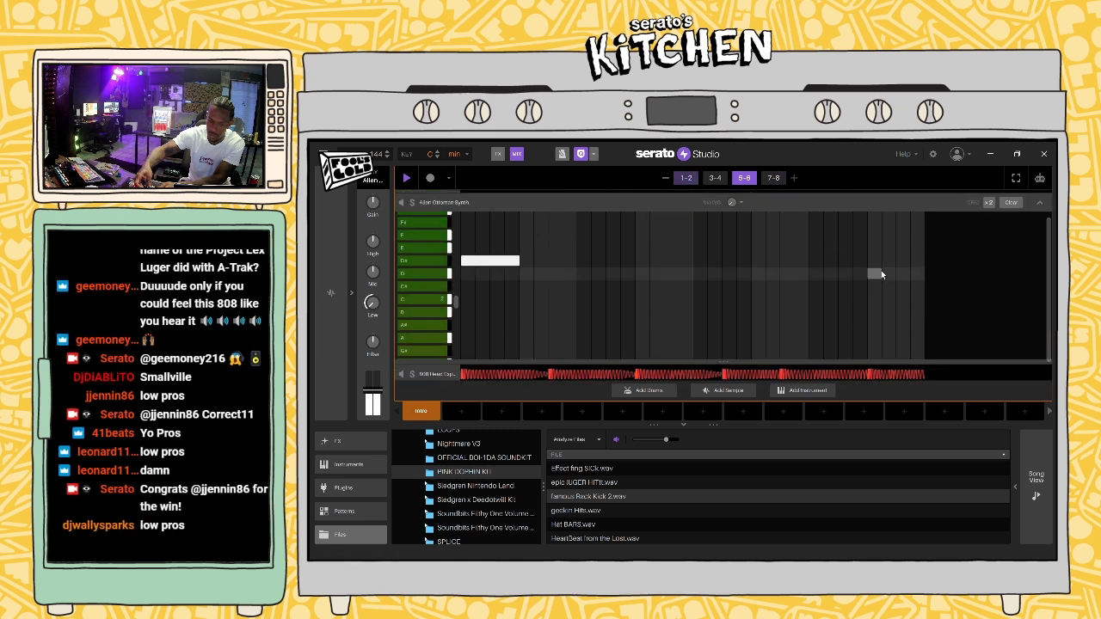
pyautogui.scroll(-2, 881, 270)
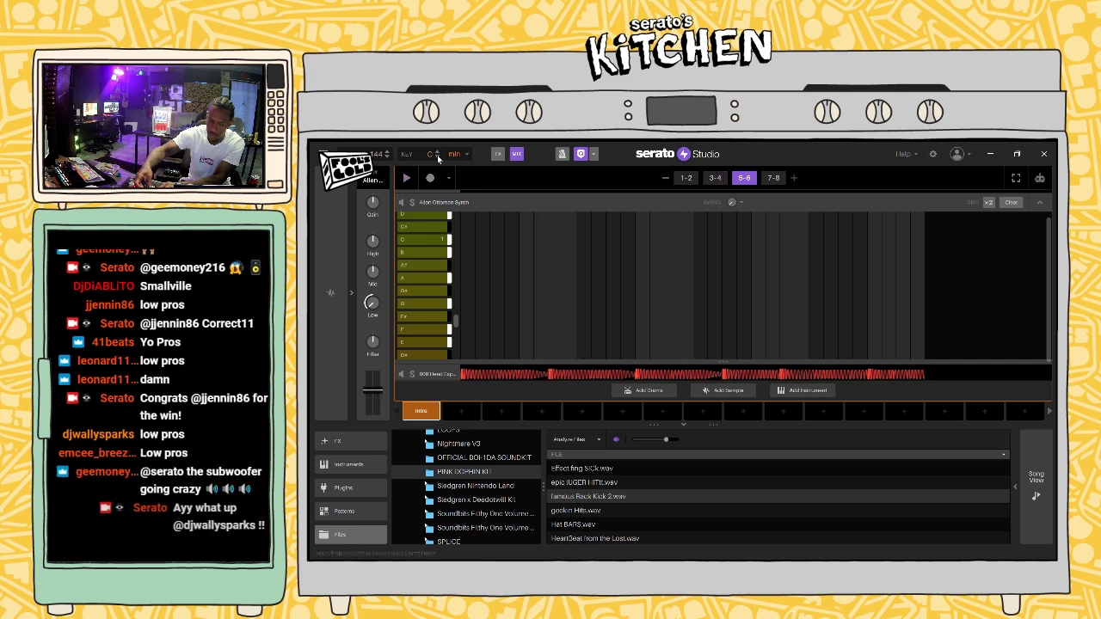
pyautogui.scroll(2, 459, 283)
pyautogui.scroll(2, 456, 283)
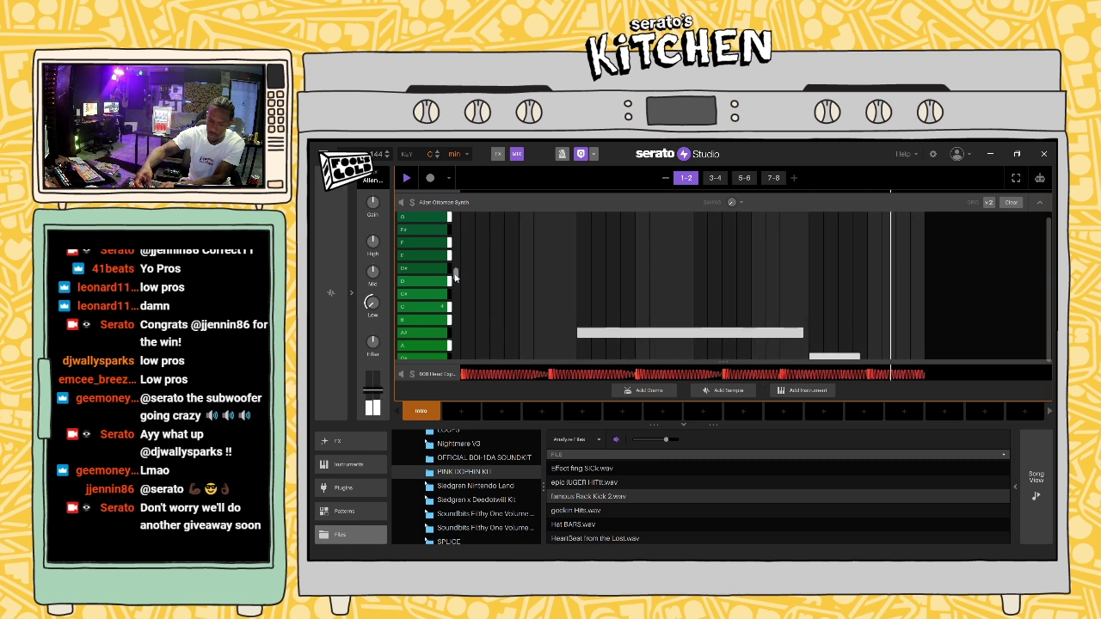
pyautogui.scroll(-1, 442, 265)
pyautogui.scroll(3, 442, 265)
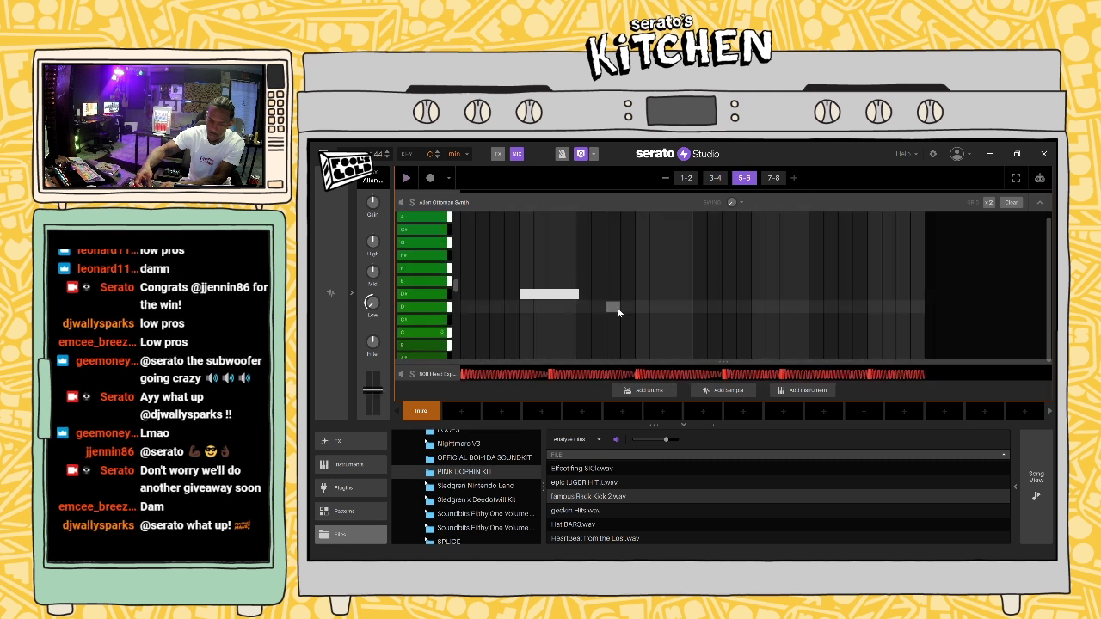
pyautogui.scroll(3, 457, 307)
pyautogui.scroll(-5, 457, 307)
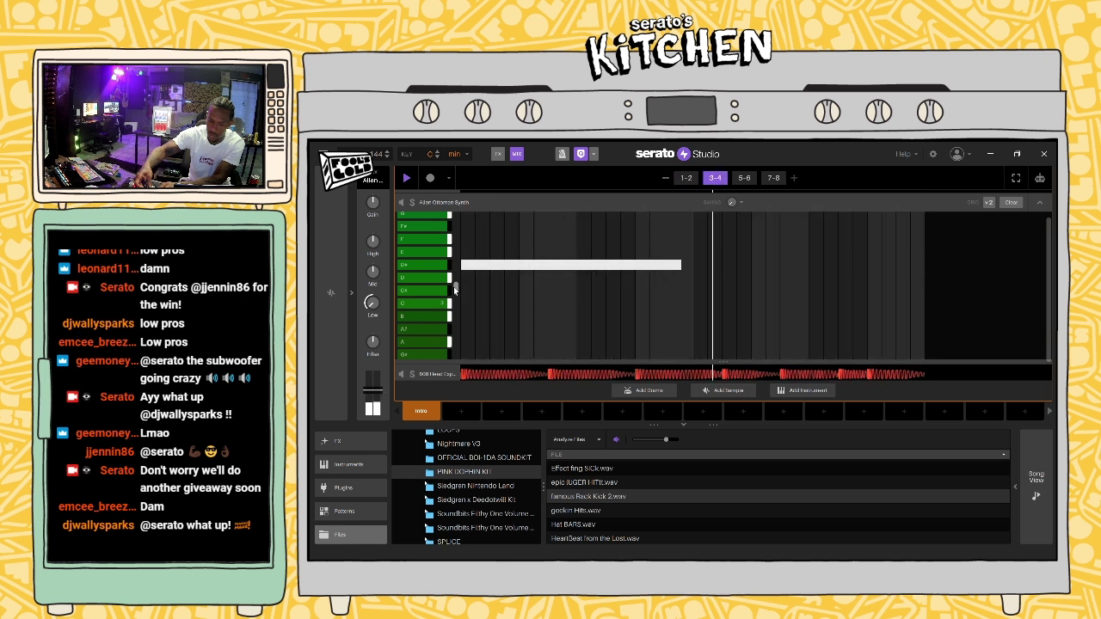
# Step: Delete the remaining D# and A# synth notes on pages 5-6
pyautogui.click(571, 304)
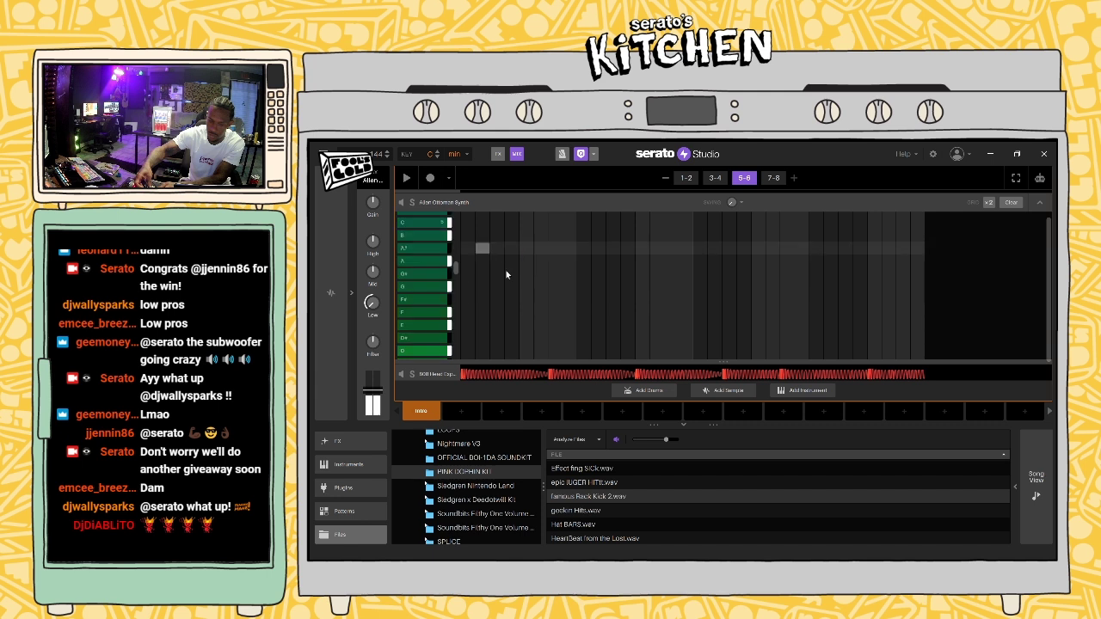
pyautogui.scroll(3, 602, 334)
pyautogui.scroll(-2, 600, 333)
pyautogui.click(599, 301)
# Step: Extend the long D# synth note on pages 3-4 to about one and a quarter pages
pyautogui.click(709, 183)
pyautogui.scroll(-3, 713, 253)
pyautogui.scroll(-3, 460, 295)
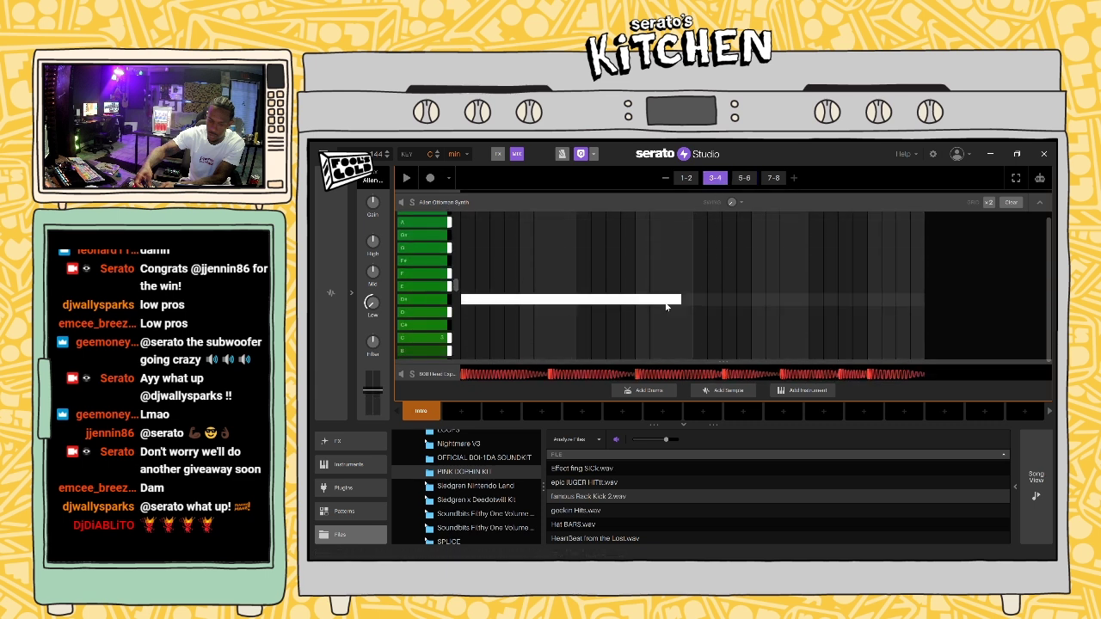
pyautogui.moveTo(681, 298); pyautogui.dragTo(711, 299)
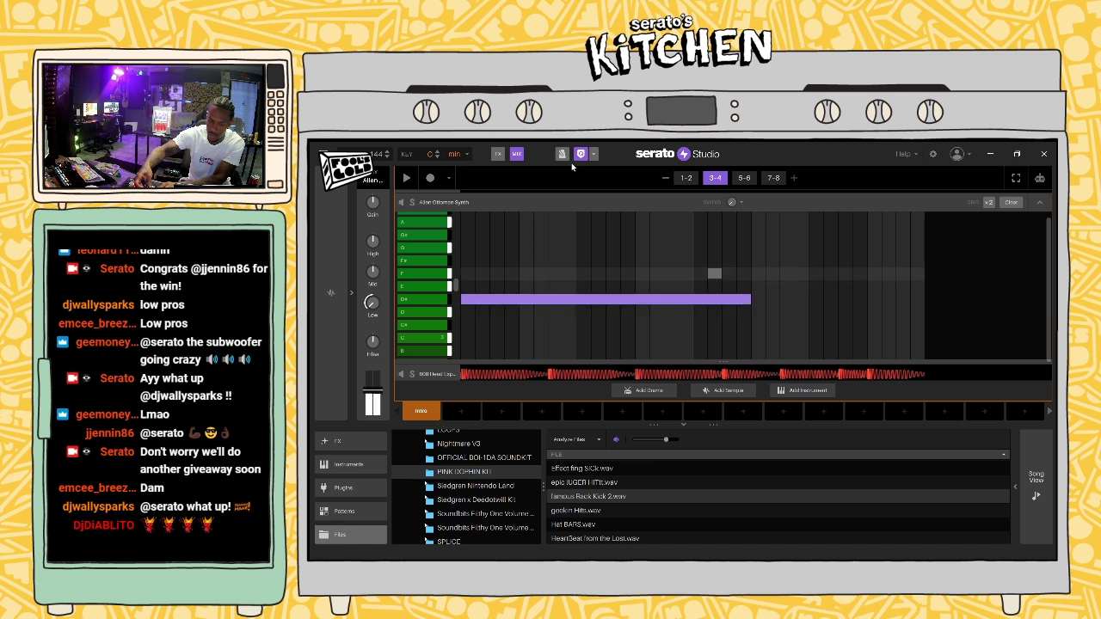
# Step: Record another Alien Ottoman Synth take across the scene and play it back
pyautogui.press('space')
pyautogui.click(430, 178)
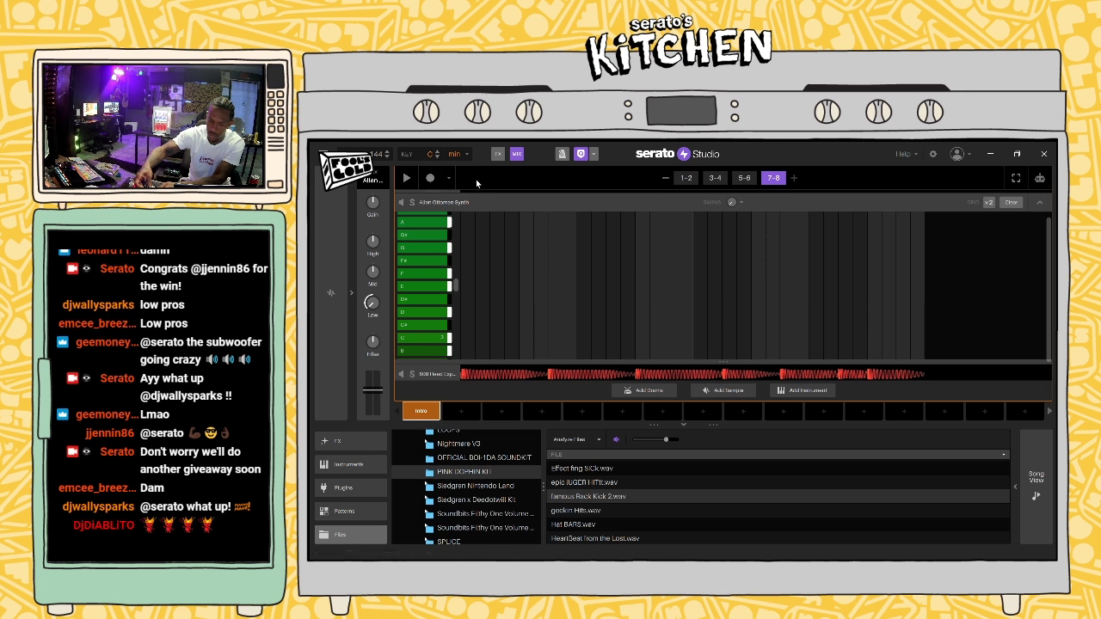
pyautogui.press('space')
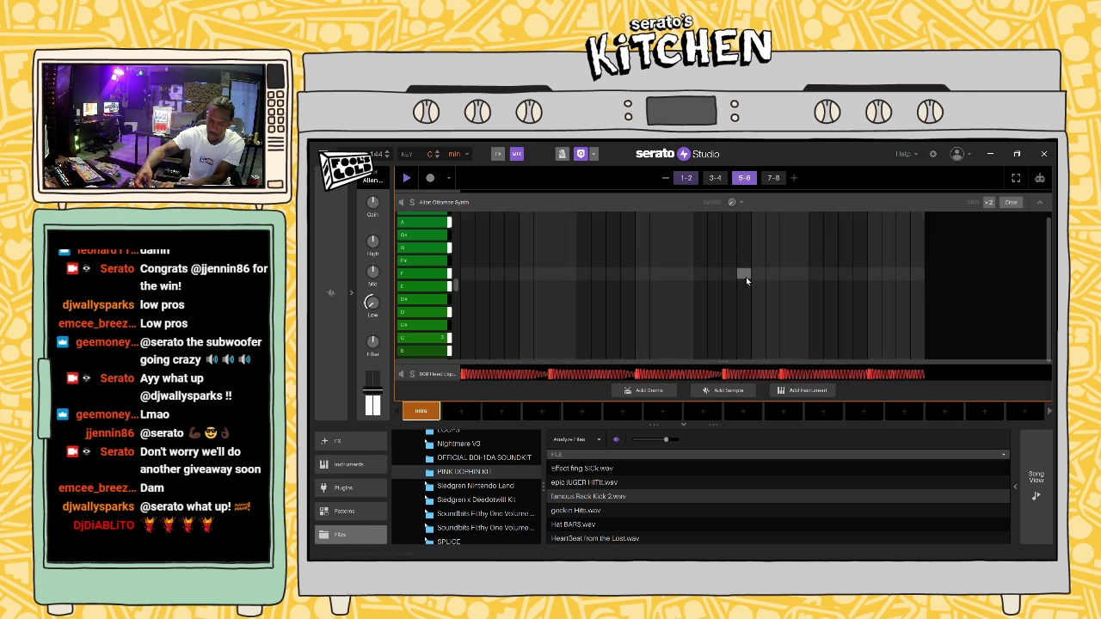
# Step: Delete the B, A#, G#, F and D# notes in the synth's higher octave on pages 5-6
pyautogui.moveTo(460, 285)
pyautogui.mouseDown()
pyautogui.moveTo(455, 339)
pyautogui.moveTo(456, 247)
pyautogui.moveTo(456, 269)
pyautogui.mouseUp()
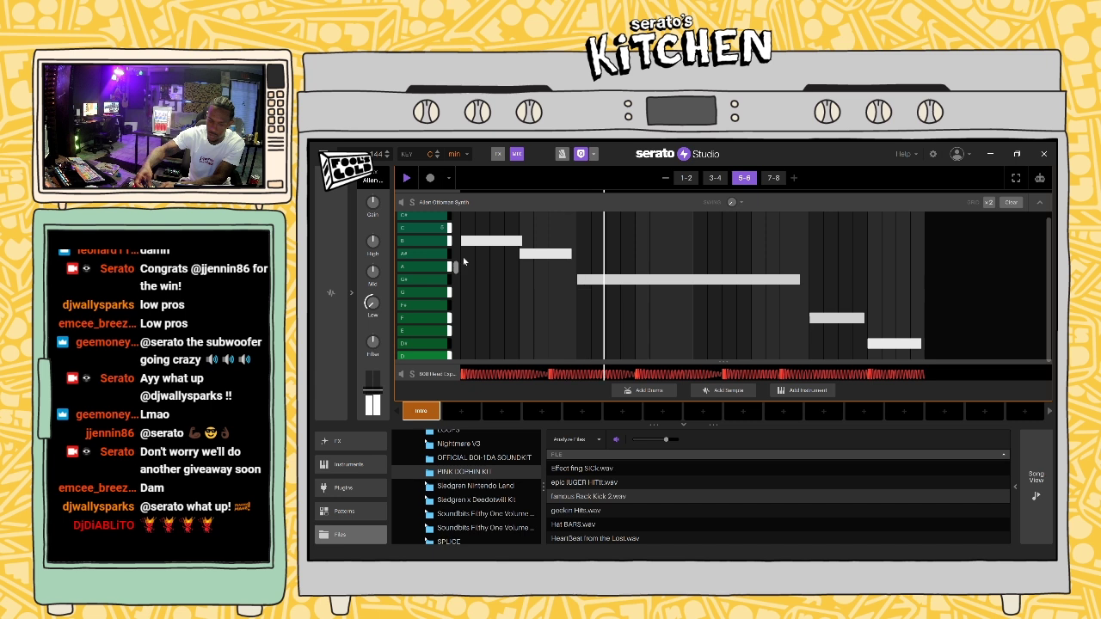
pyautogui.click(490, 241)
pyautogui.click(551, 255)
pyautogui.click(654, 280)
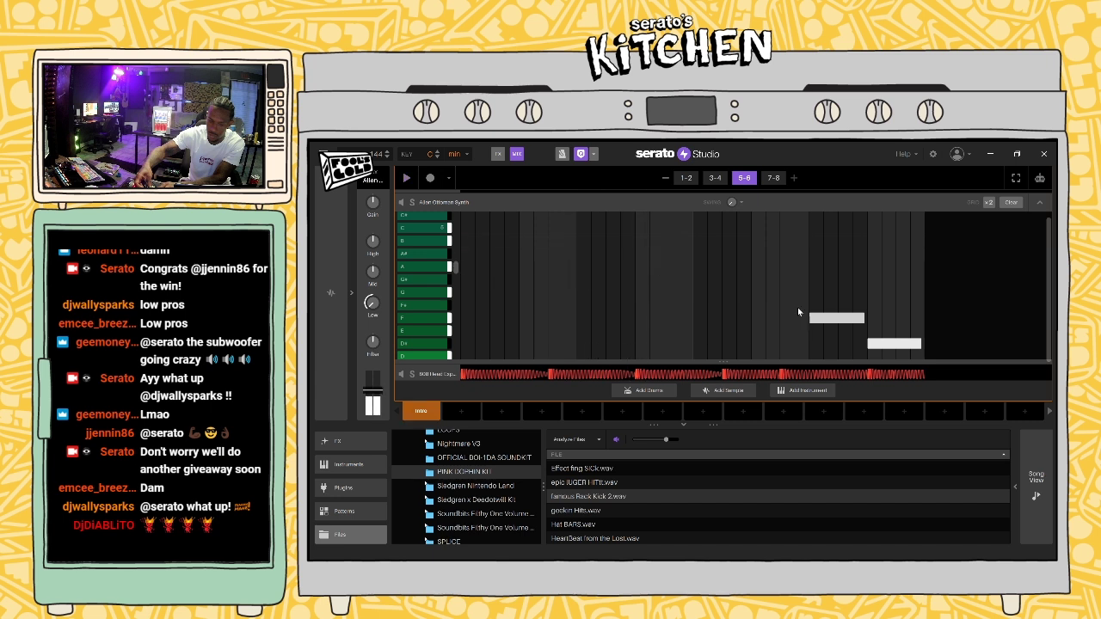
pyautogui.click(824, 318)
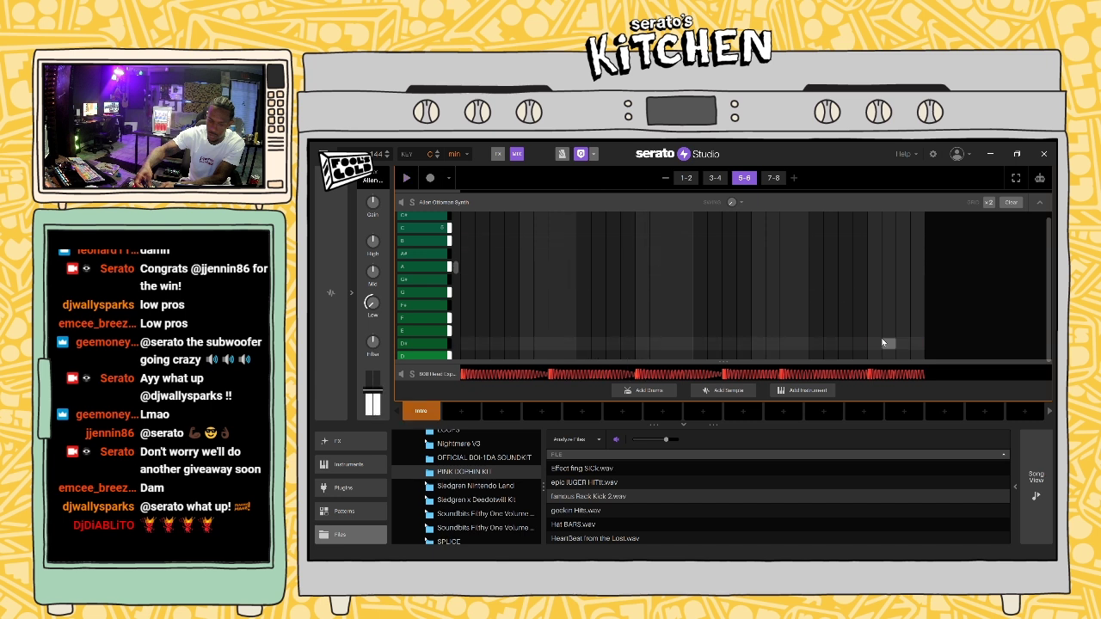
pyautogui.click(883, 343)
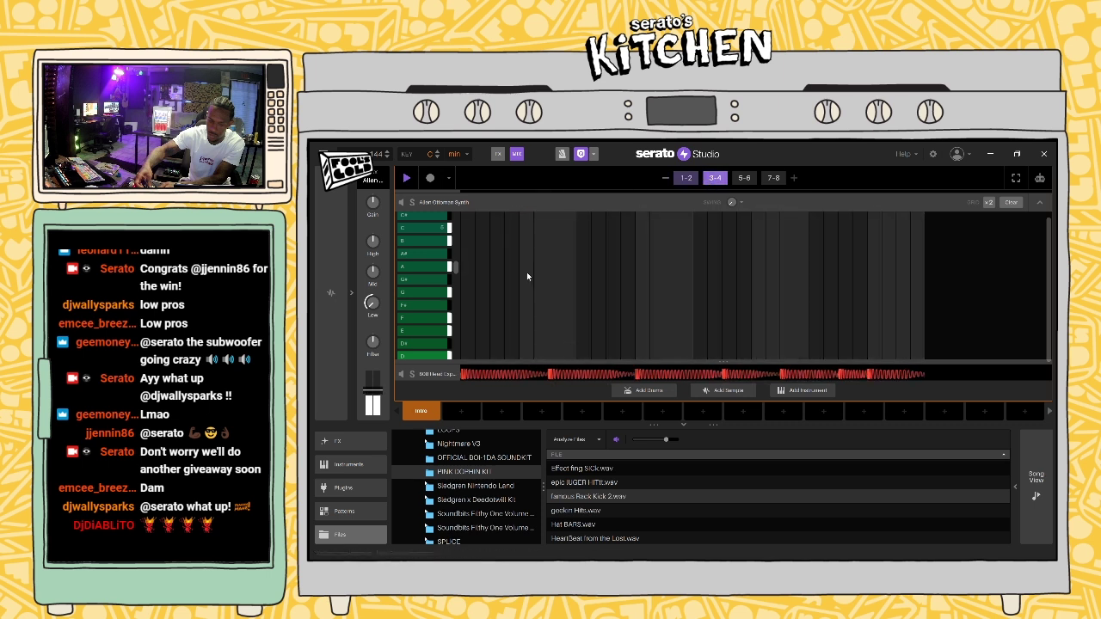
# Step: Delete the low-octave D# synth note at the start of pages 5-6
pyautogui.scroll(2, 516, 249)
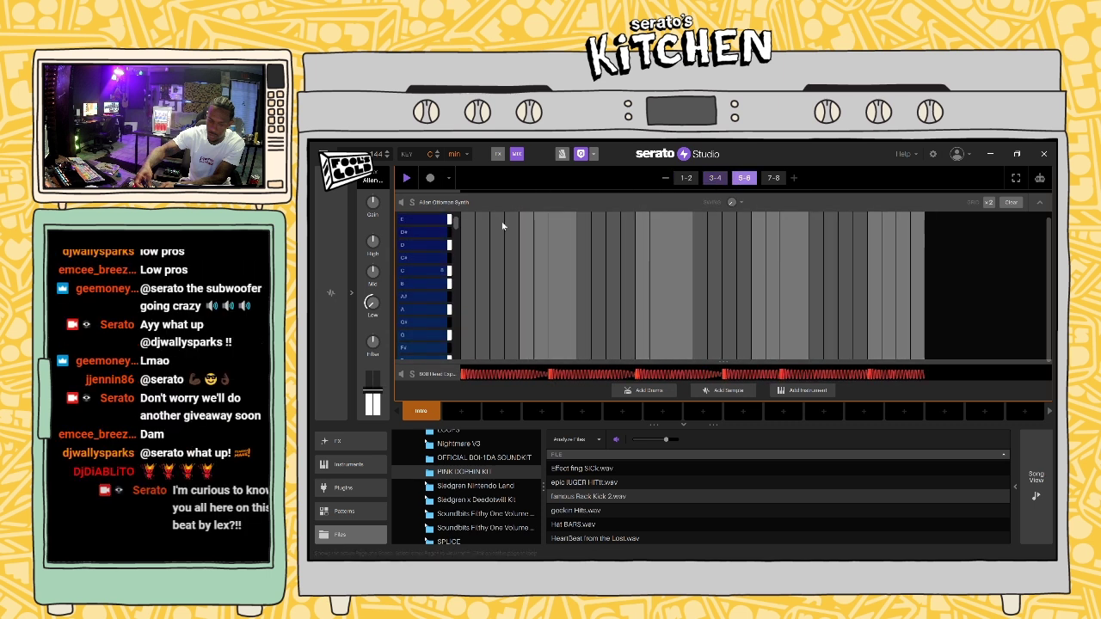
pyautogui.scroll(3, 465, 275)
pyautogui.click(469, 287)
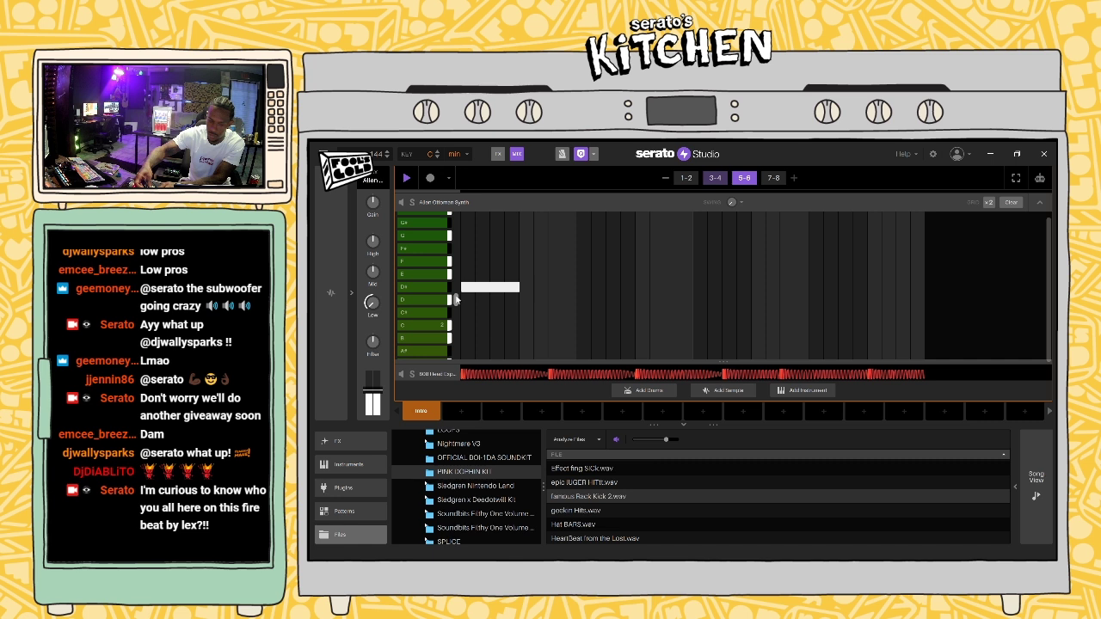
pyautogui.click(485, 286)
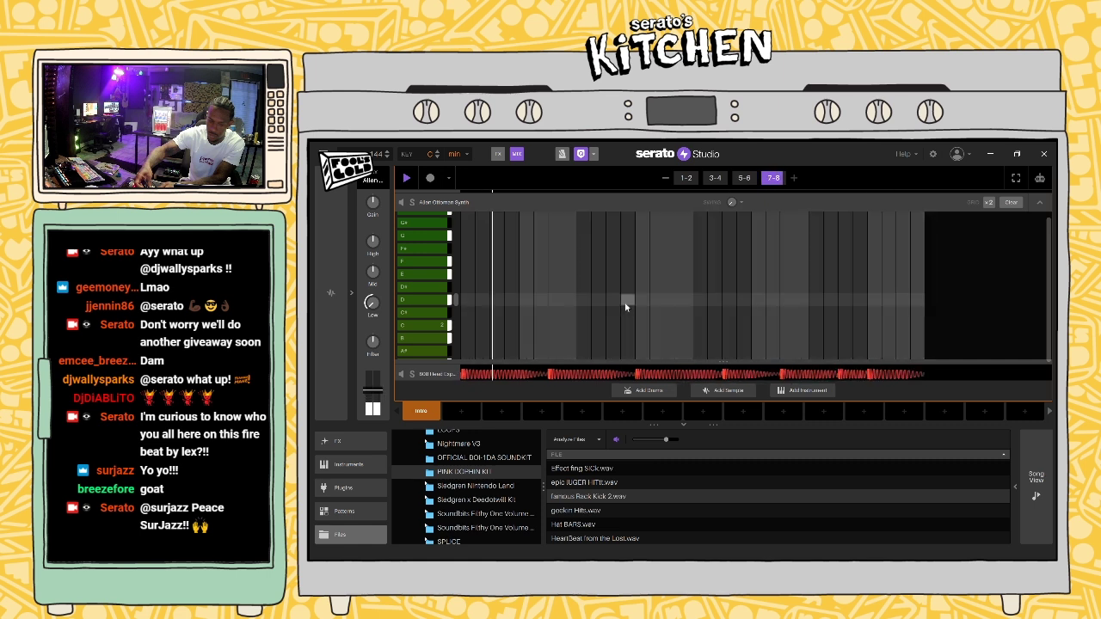
# Step: Record a new Alien Ottoman Synth take over the looping scene and play back the notes on pages 5-6
pyautogui.moveTo(627, 307); pyautogui.dragTo(613, 306)
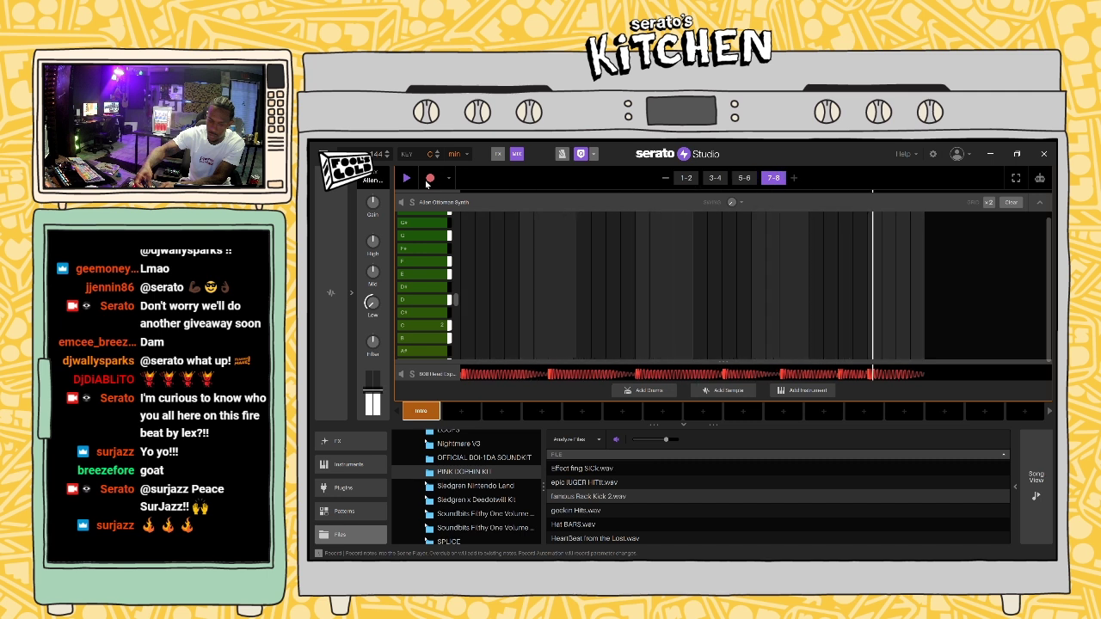
pyautogui.click(430, 179)
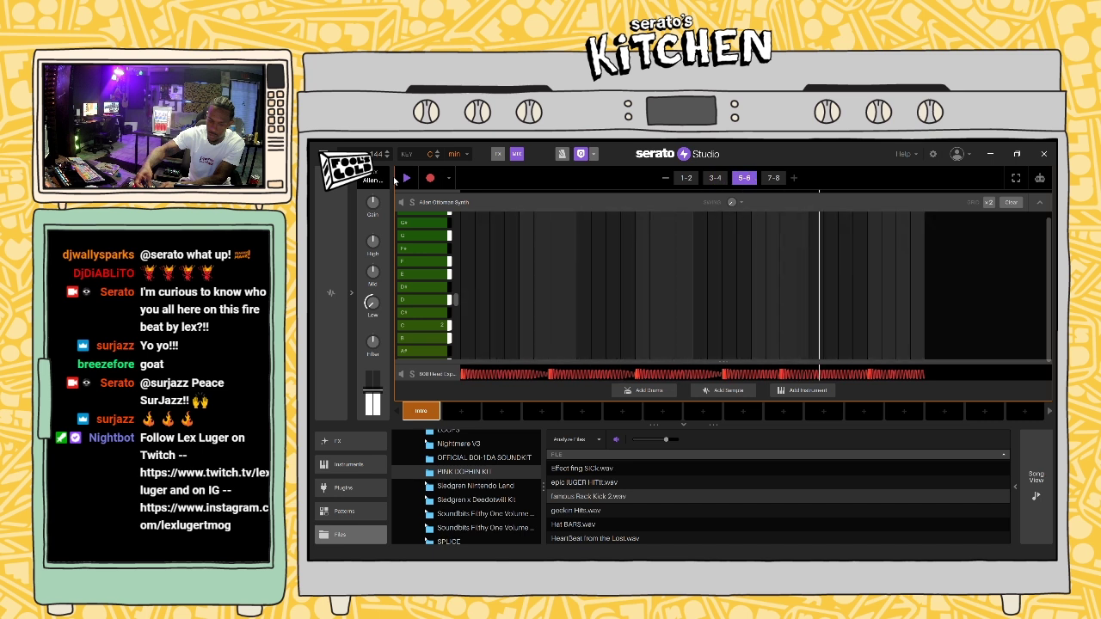
pyautogui.click(395, 178)
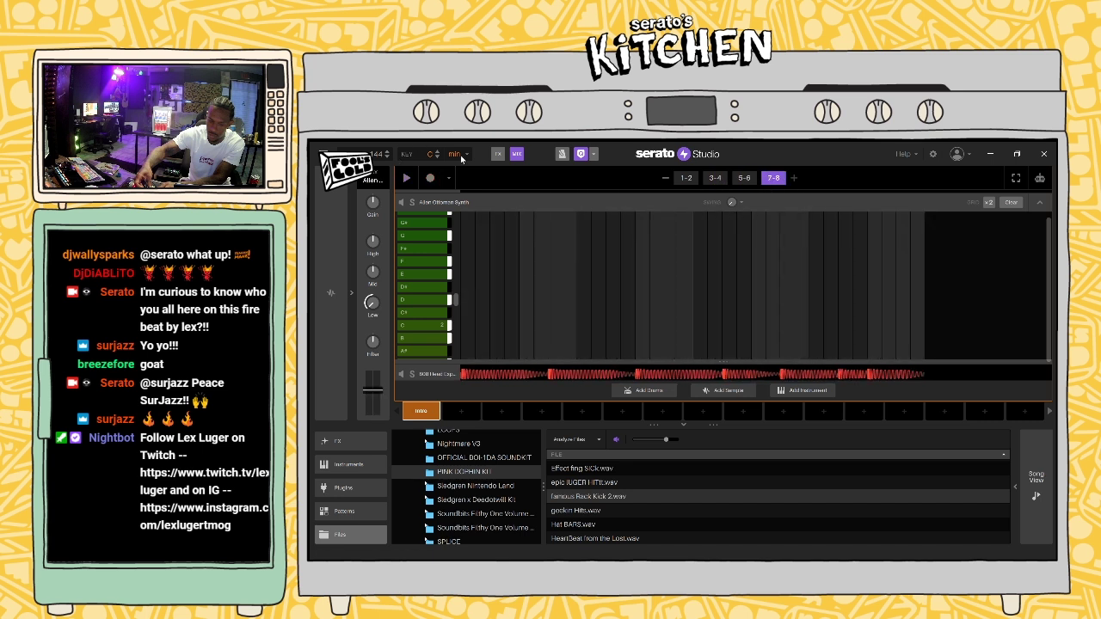
pyautogui.scroll(1, 449, 280)
pyautogui.scroll(-3, 449, 279)
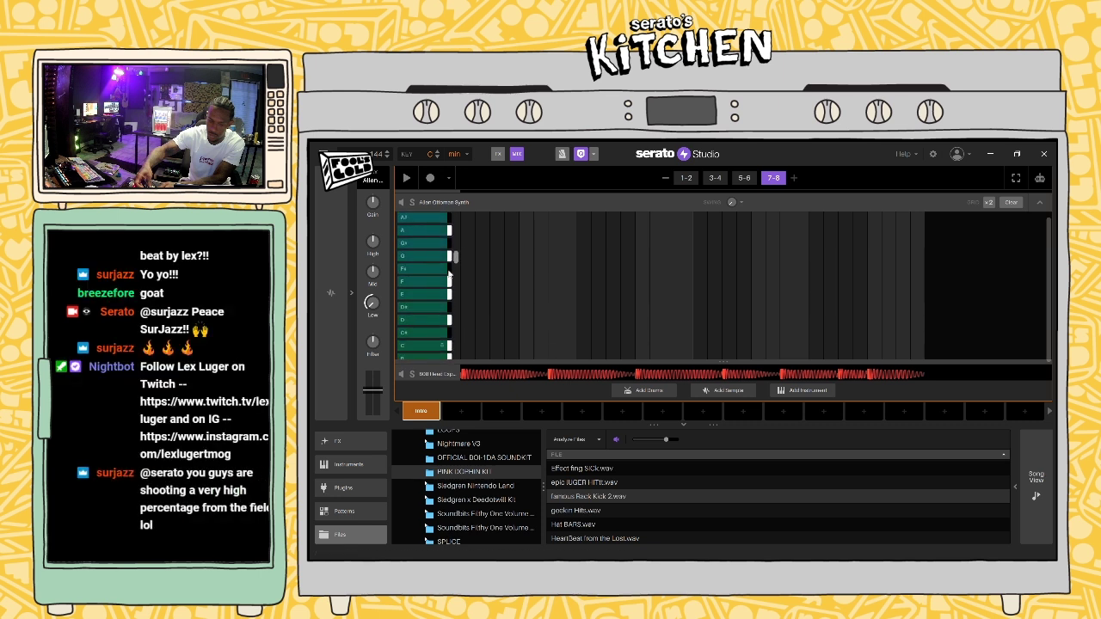
pyautogui.scroll(4, 456, 305)
pyautogui.press('space')
pyautogui.scroll(-2, 459, 298)
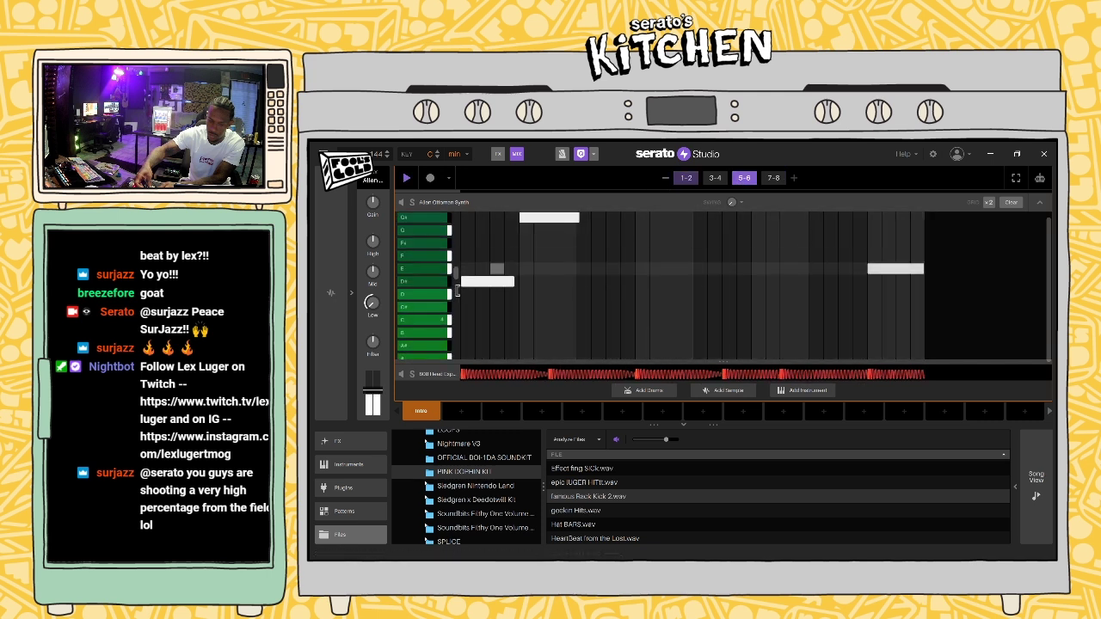
# Step: Delete the last E and B synth notes at the end of page 6
pyautogui.scroll(5, 456, 267)
pyautogui.moveTo(906, 347); pyautogui.dragTo(901, 262)
pyautogui.click(901, 263)
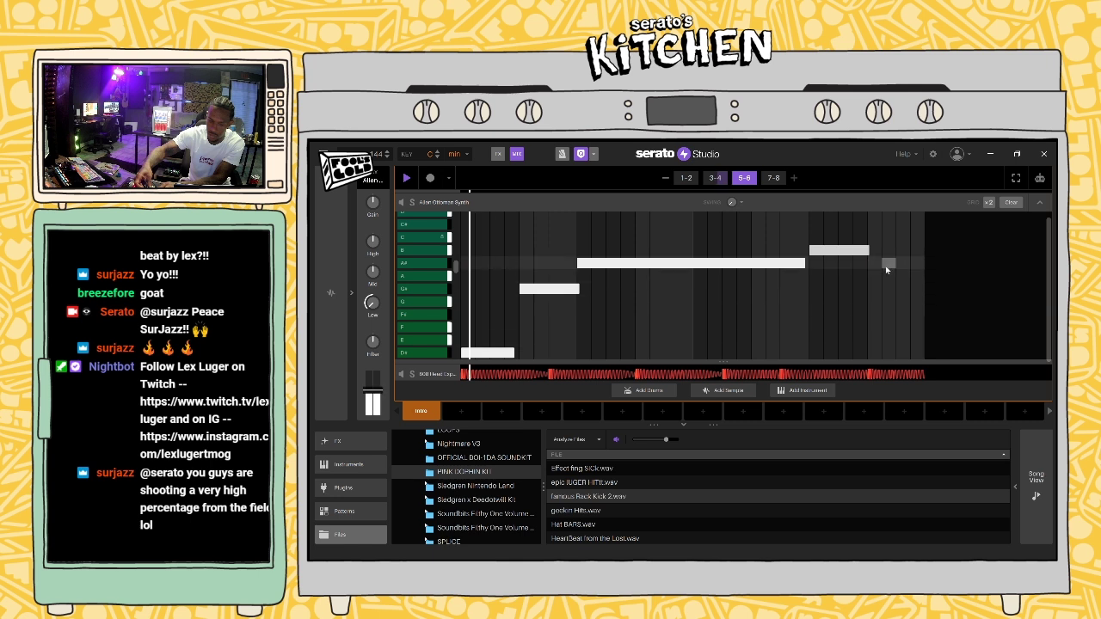
pyautogui.click(818, 252)
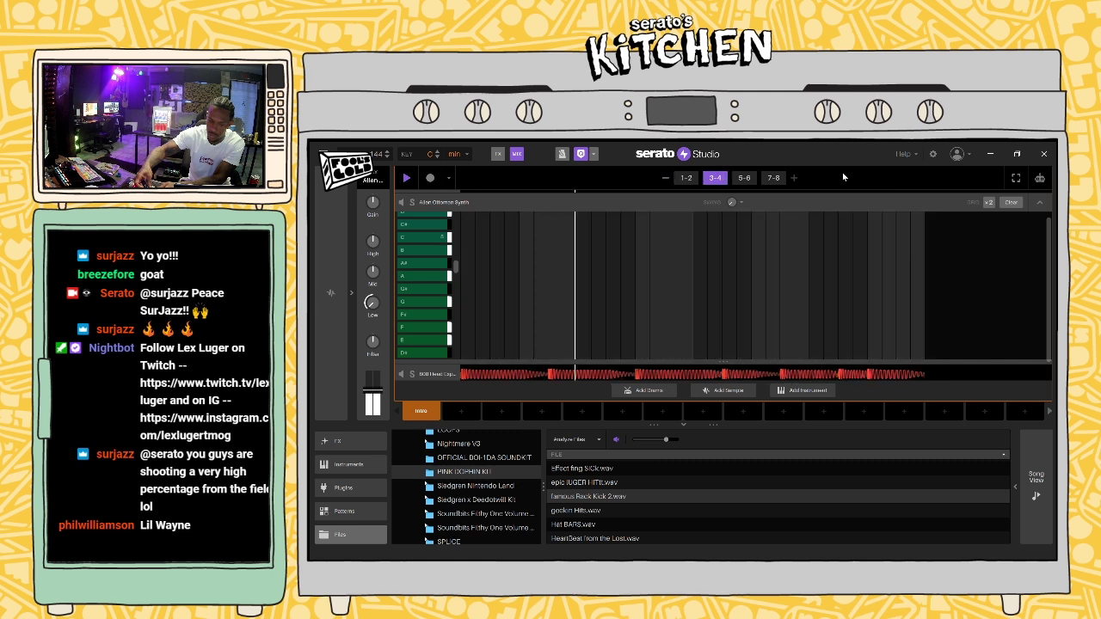
# Step: Record a replacement synth ending on page 6 and expand the Alien Ottoman Synth instrument view
pyautogui.click(430, 179)
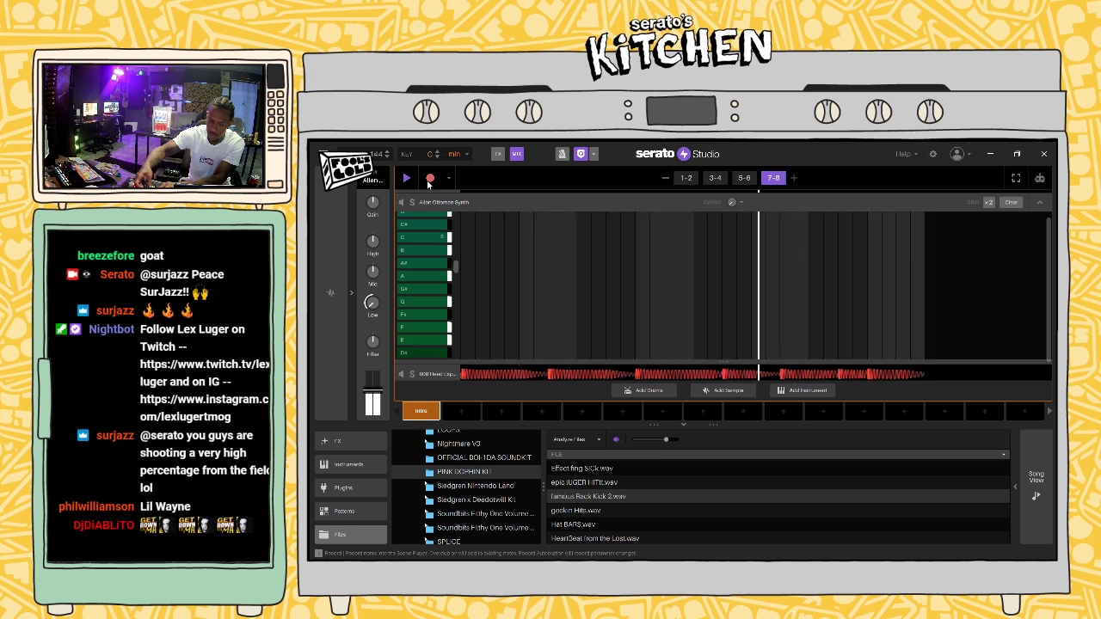
pyautogui.click(429, 179)
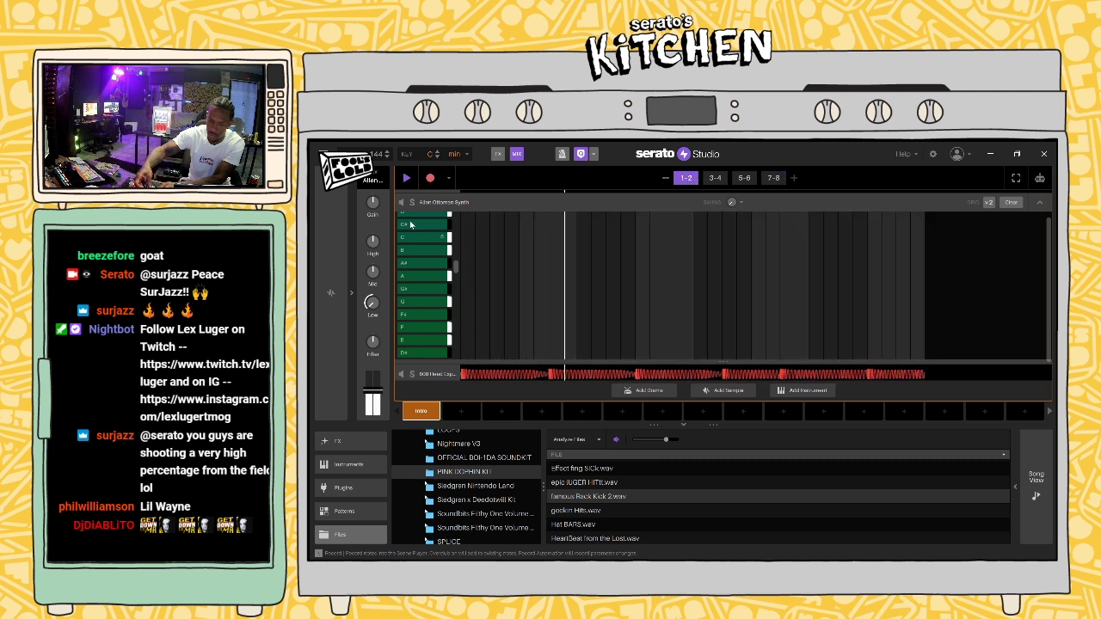
pyautogui.click(351, 292)
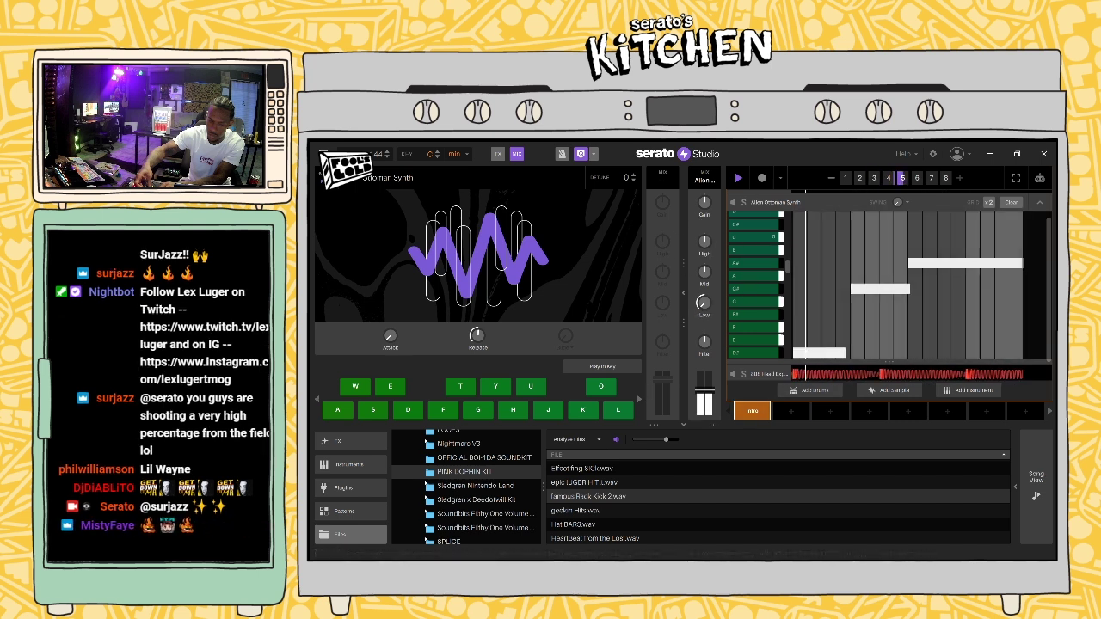
# Step: Open the Clean 808 Drum Kit pattern and audition it with the 808 bass and piano muted, unmuting both after listening
pyautogui.scroll(3, 768, 203)
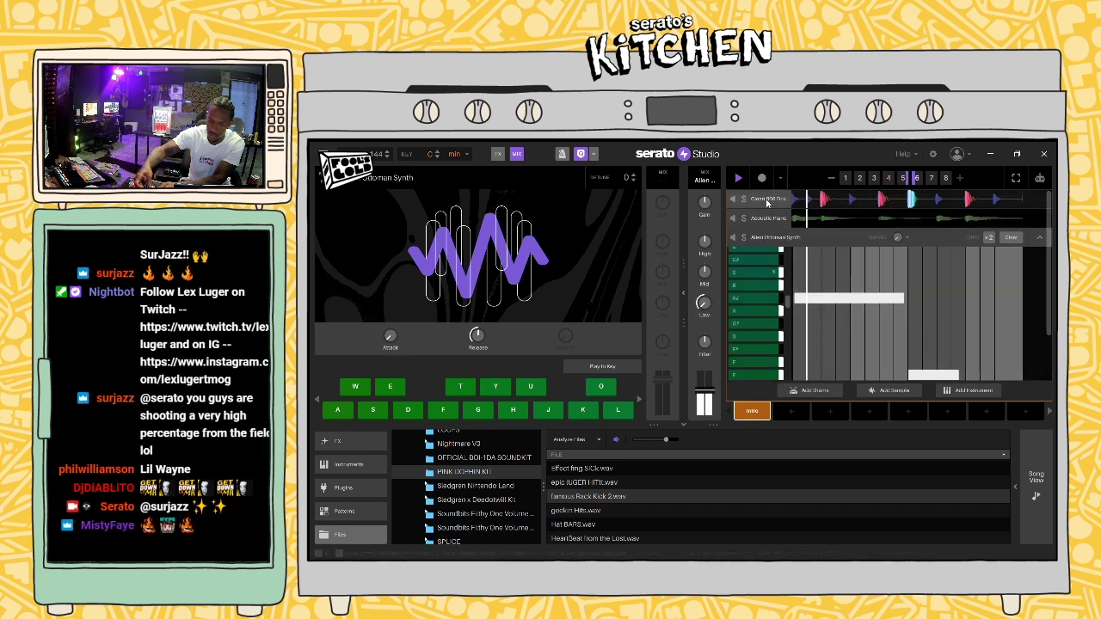
pyautogui.click(768, 203)
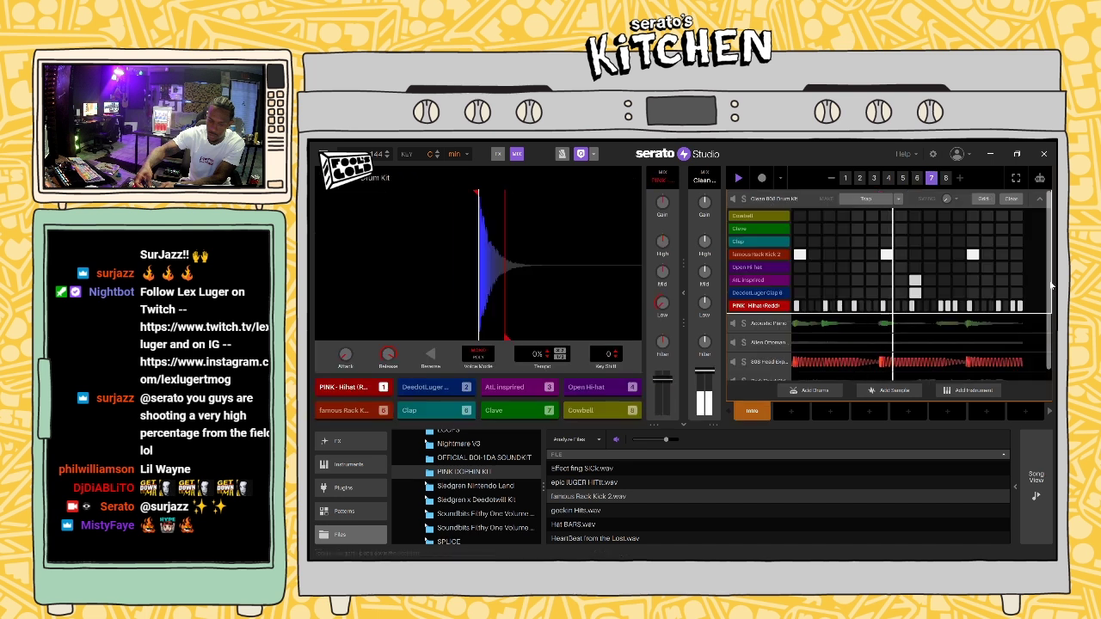
pyautogui.click(732, 362)
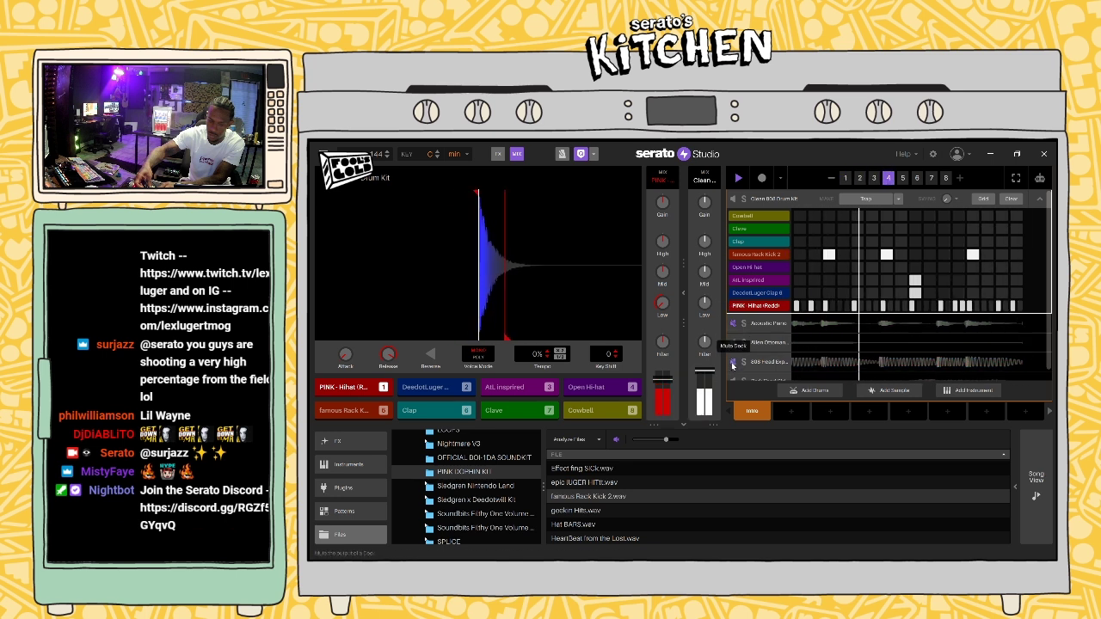
pyautogui.click(732, 362)
pyautogui.click(733, 327)
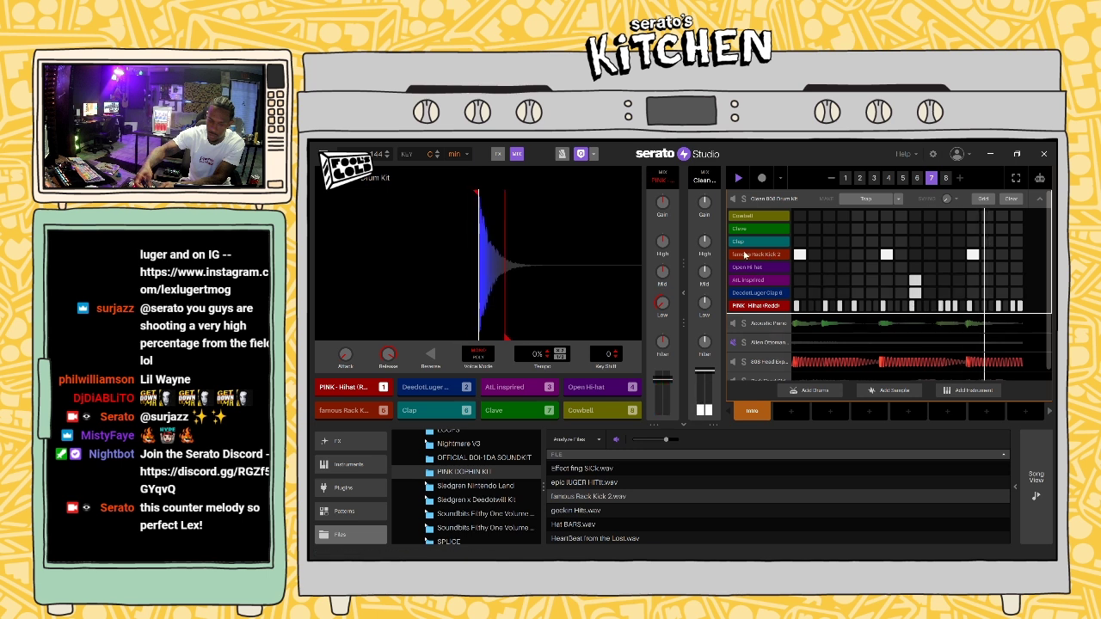
# Step: Select the famous Rack Kick 2 drum, try adjusting its gain during playback and reset the gain to default
pyautogui.click(760, 256)
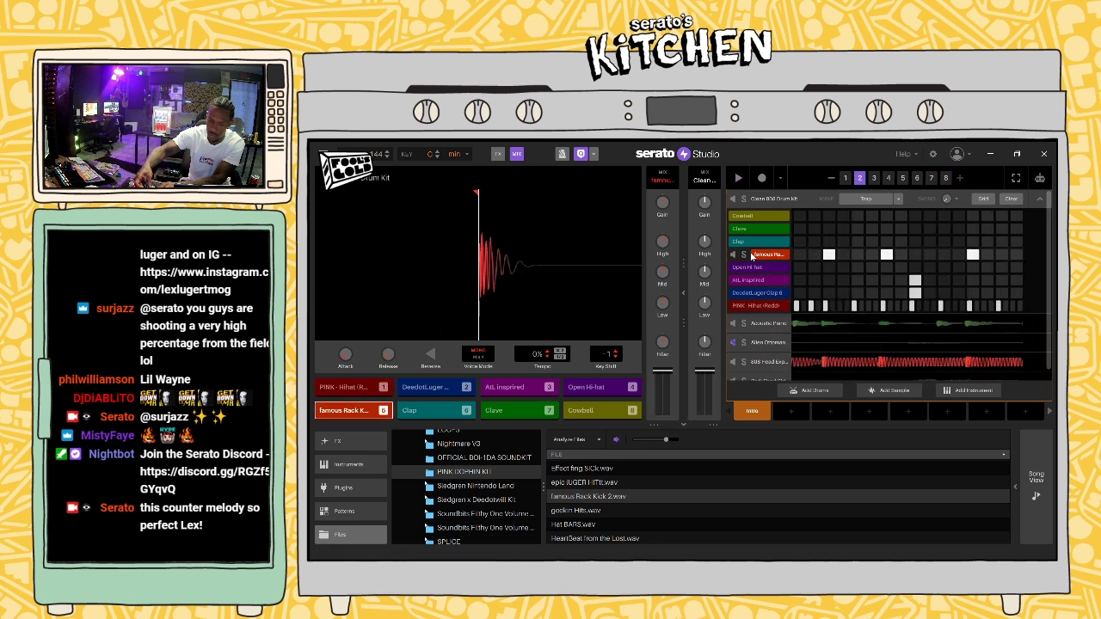
pyautogui.press('space')
pyautogui.scroll(3, 360, 442)
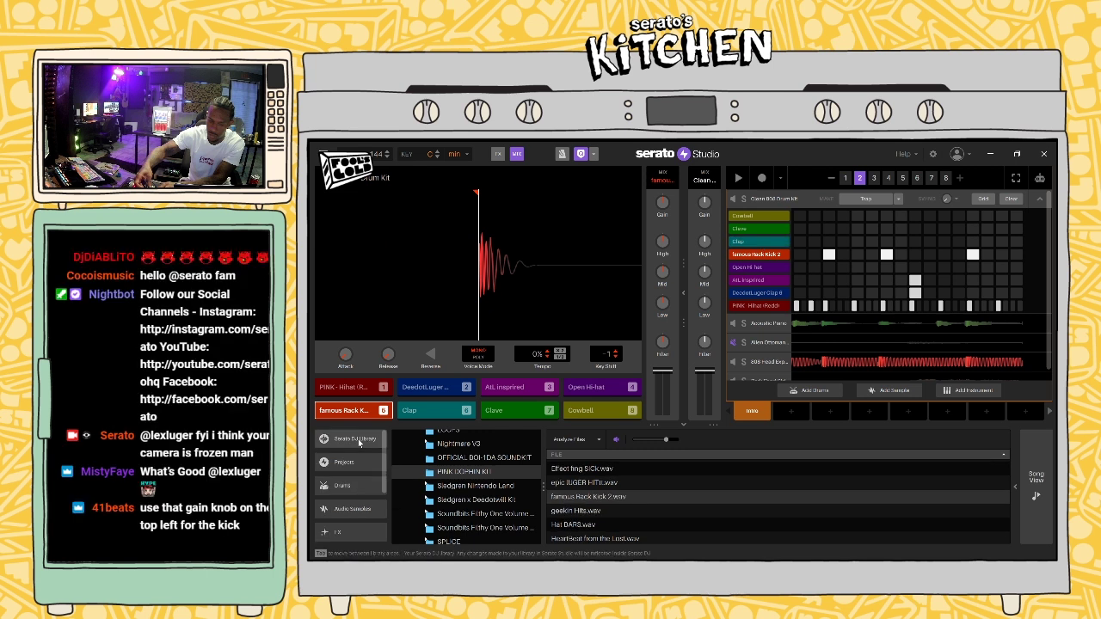
pyautogui.press('space')
pyautogui.moveTo(665, 211); pyautogui.dragTo(665, 197)
pyautogui.doubleClick(663, 201)
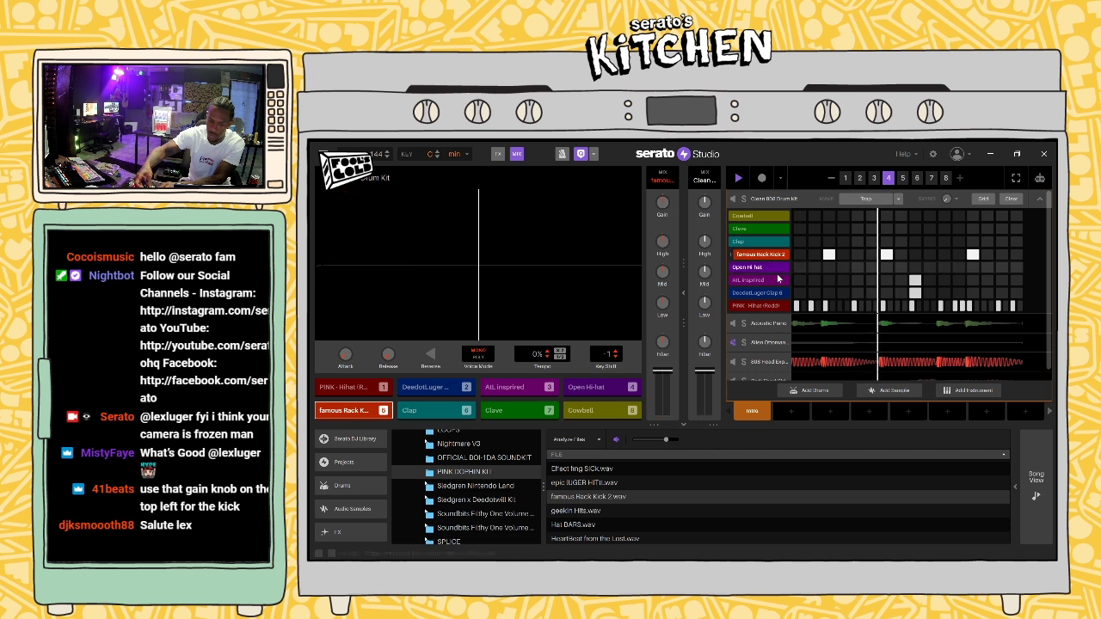
# Step: Raise the famous Rack Kick 2 gain to about +8.4 dB while the beat plays
pyautogui.moveTo(662, 205)
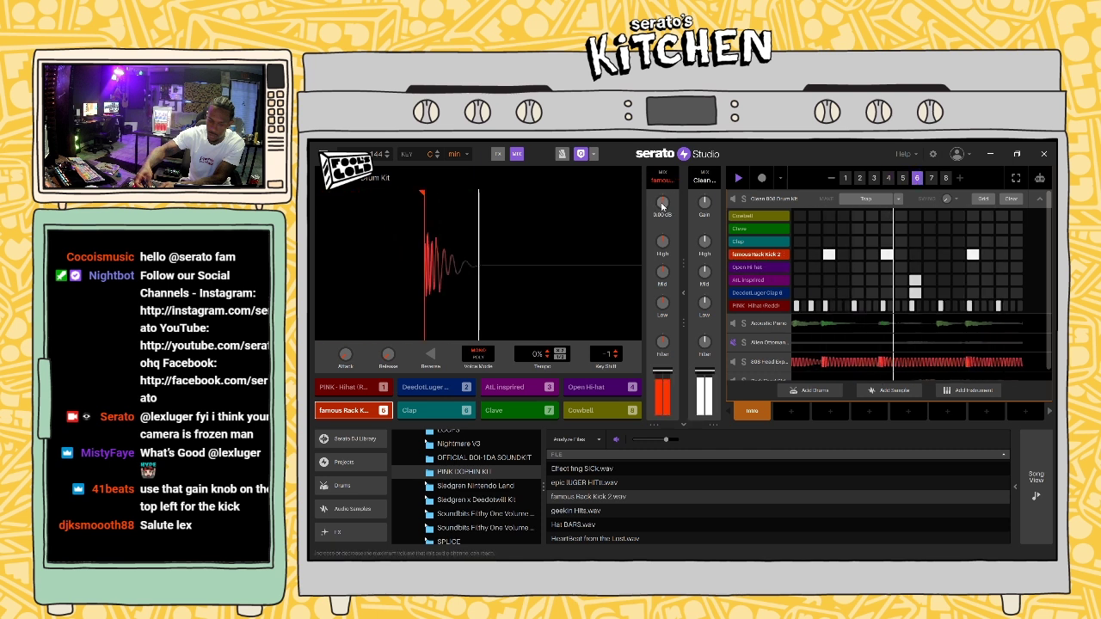
pyautogui.press('space')
pyautogui.scroll(5, 661, 204)
pyautogui.press('space')
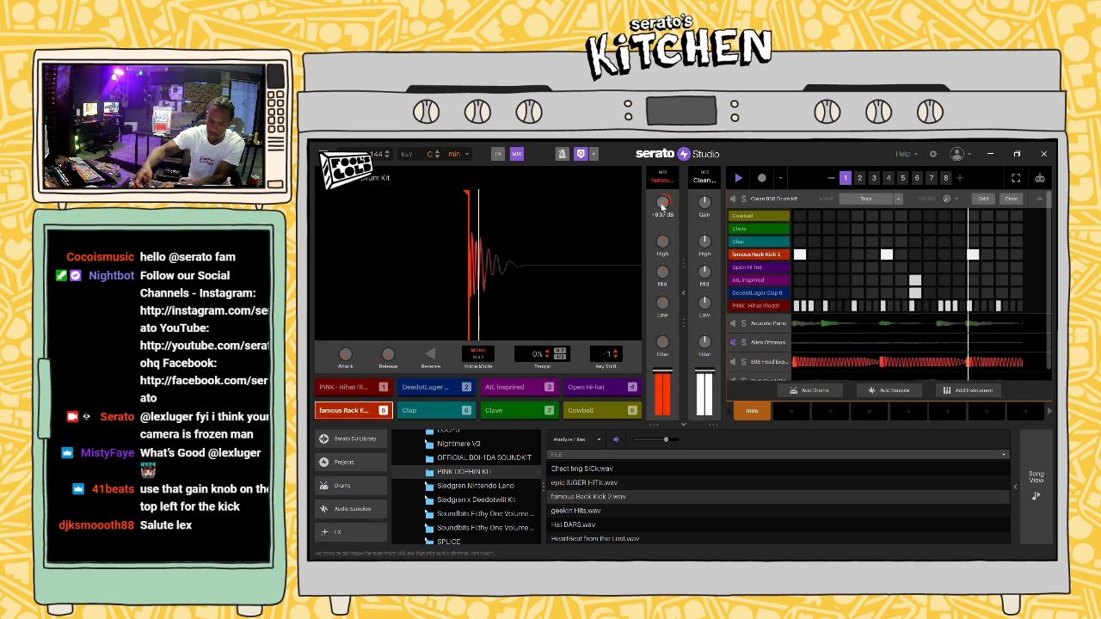
pyautogui.scroll(-1, 663, 204)
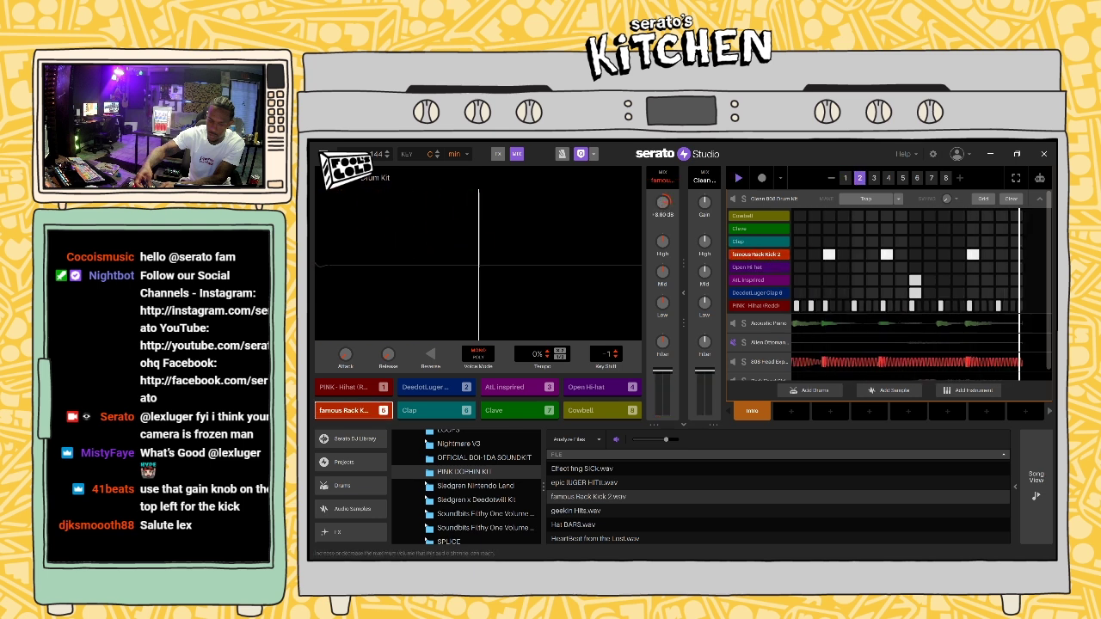
pyautogui.scroll(1, 663, 203)
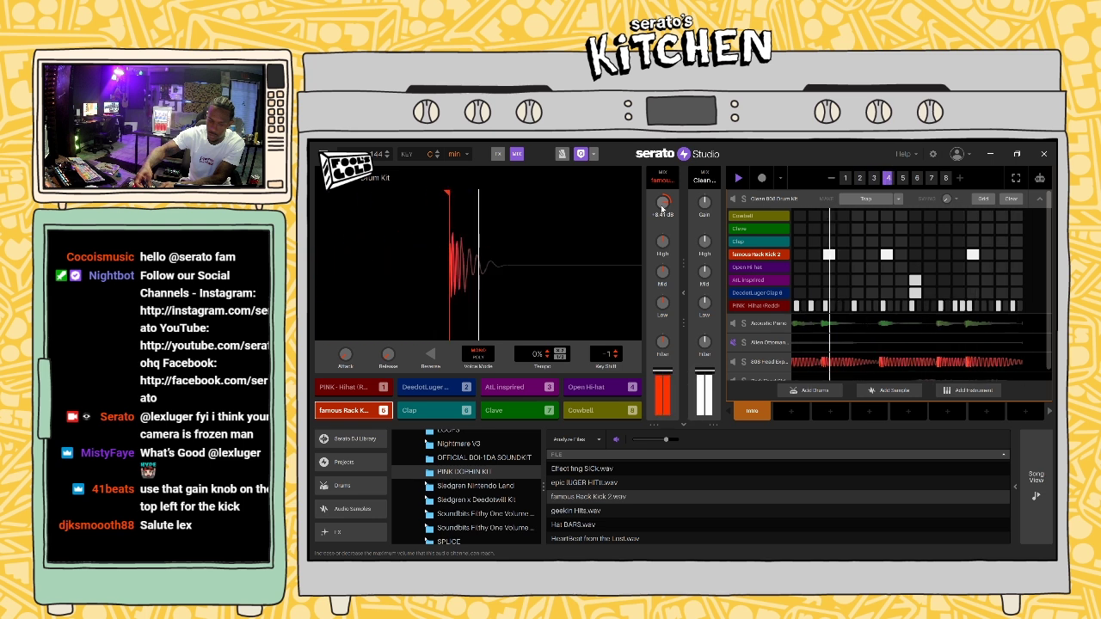
# Step: Restart playback several times to check how the boosted kick sits in the beat
pyautogui.press('space')
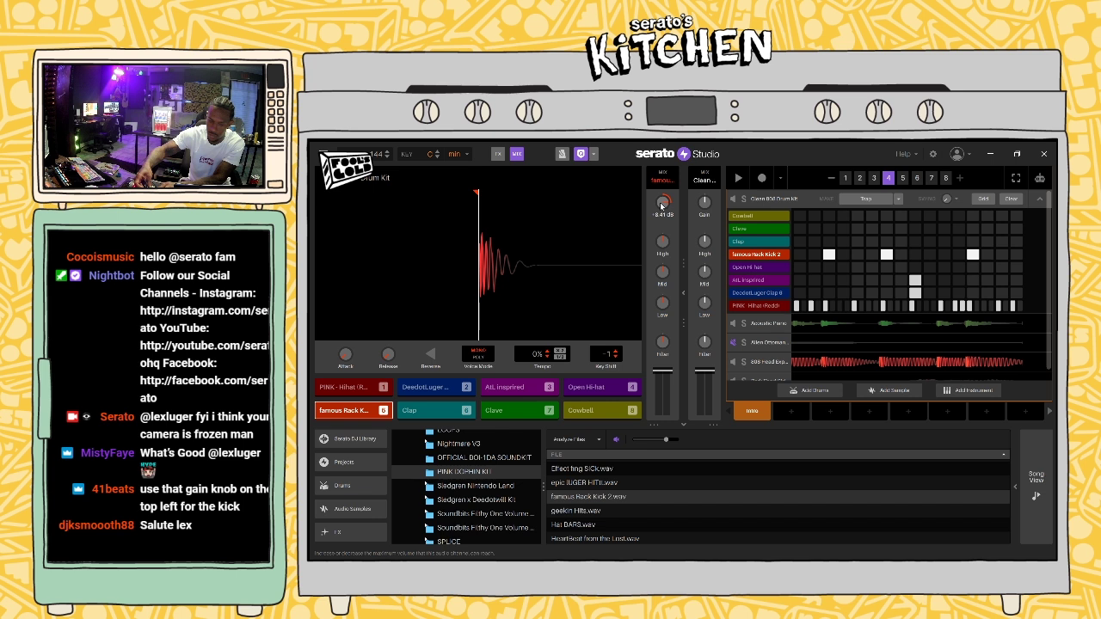
pyautogui.press('space')
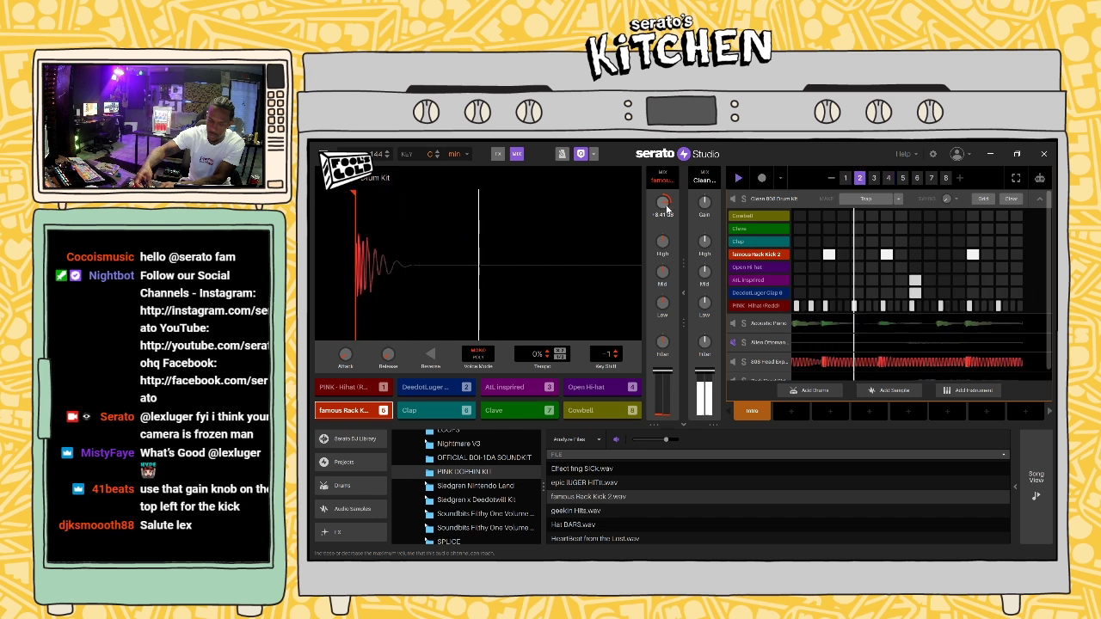
pyautogui.press('space')
pyautogui.press('space')
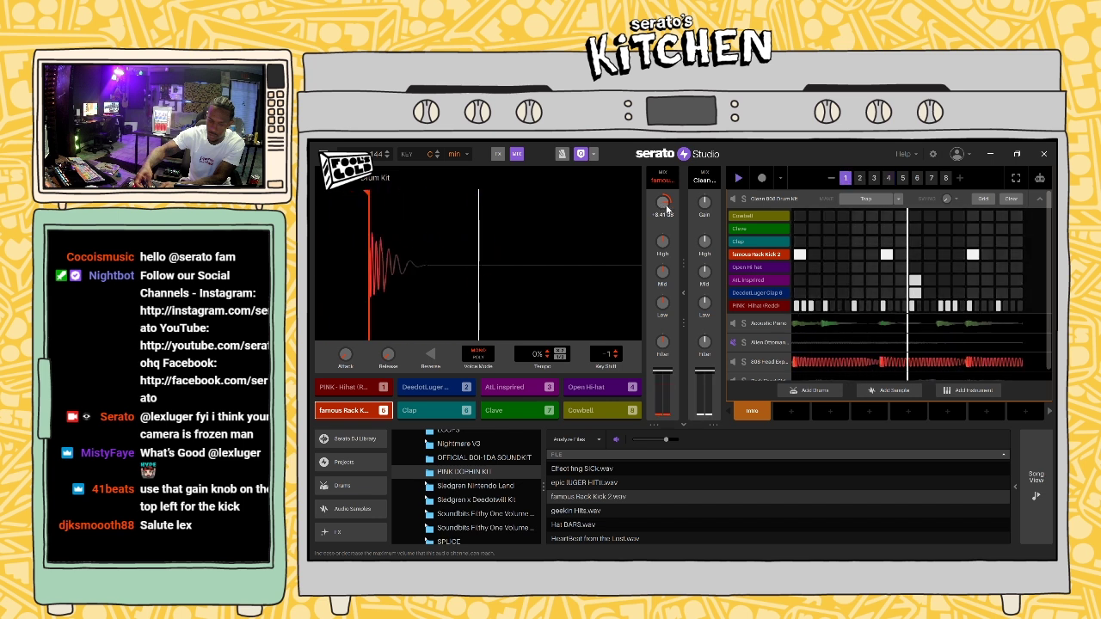
pyautogui.press('space')
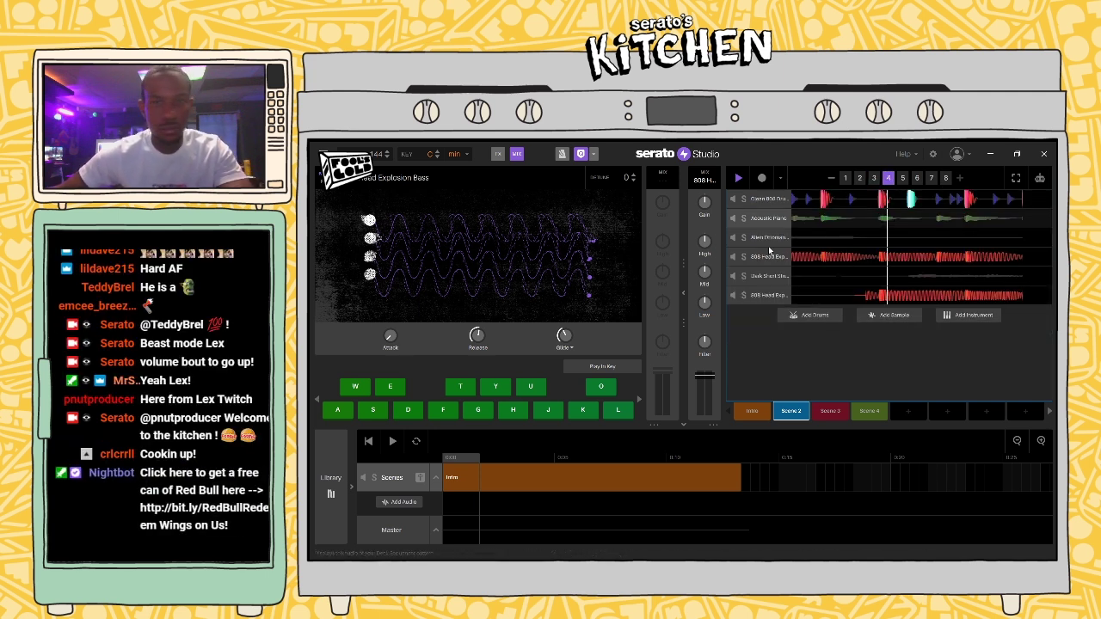
# Step: Check the Alien Ottoman Synth's piano roll in Scene 2 and collapse the track
pyautogui.click(827, 235)
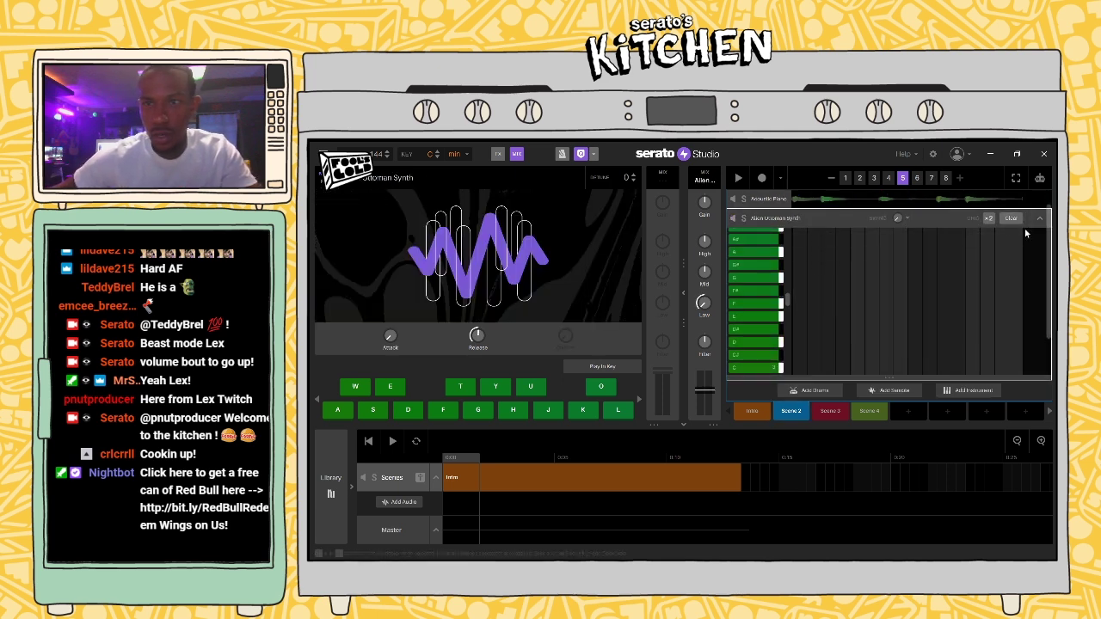
pyautogui.click(1039, 222)
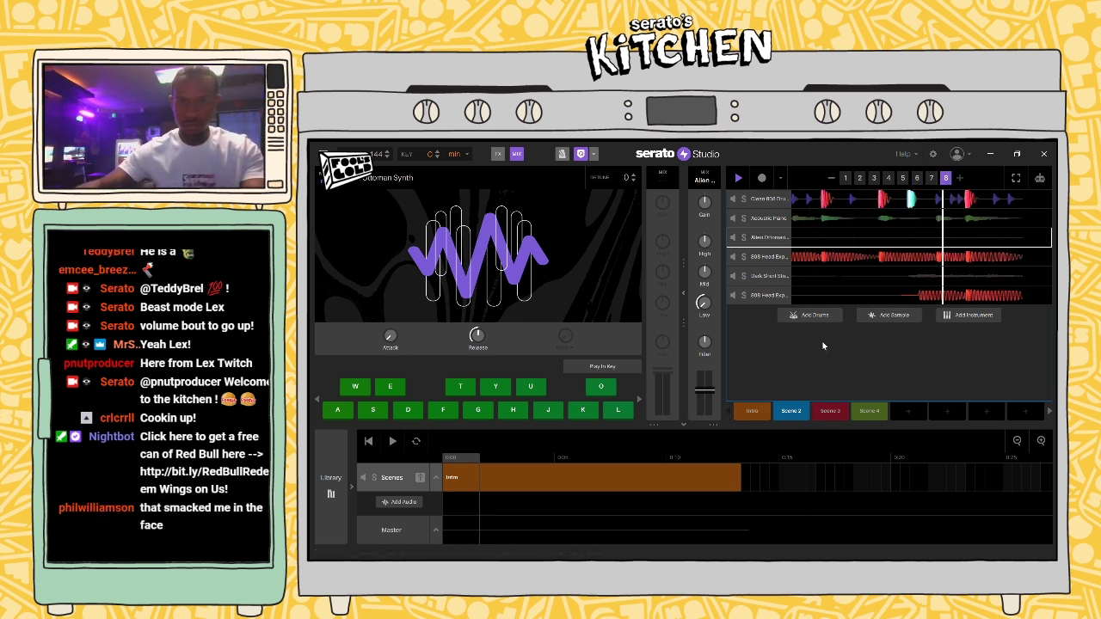
# Step: Clear the second 808 Head Explosion Bass track's notes in Scene 3, collapse the track and play the scene
pyautogui.click(824, 414)
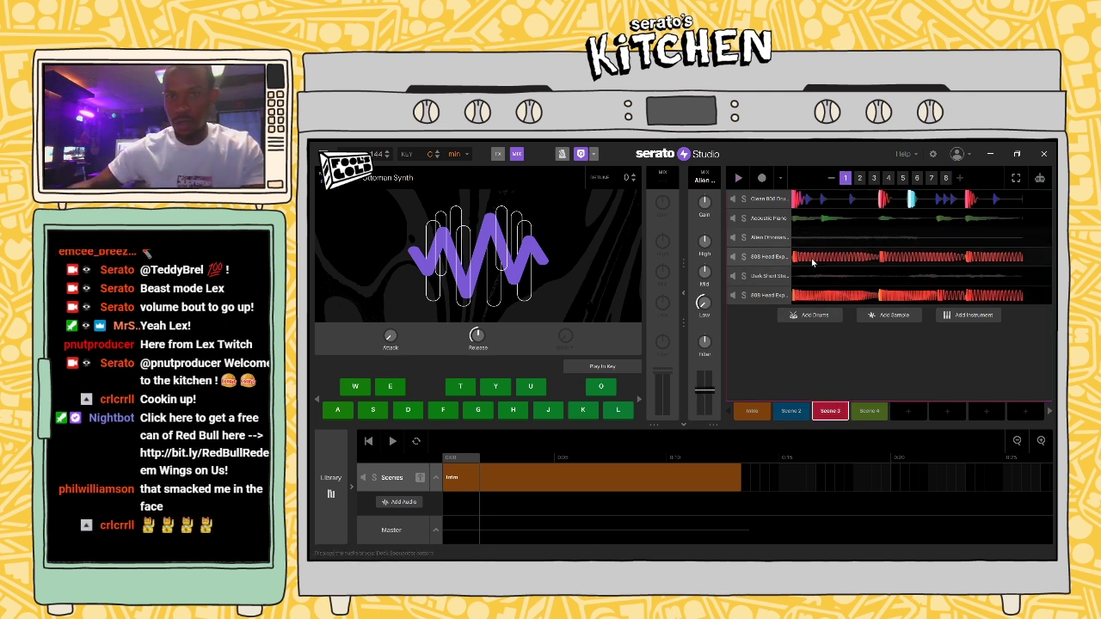
pyautogui.click(848, 295)
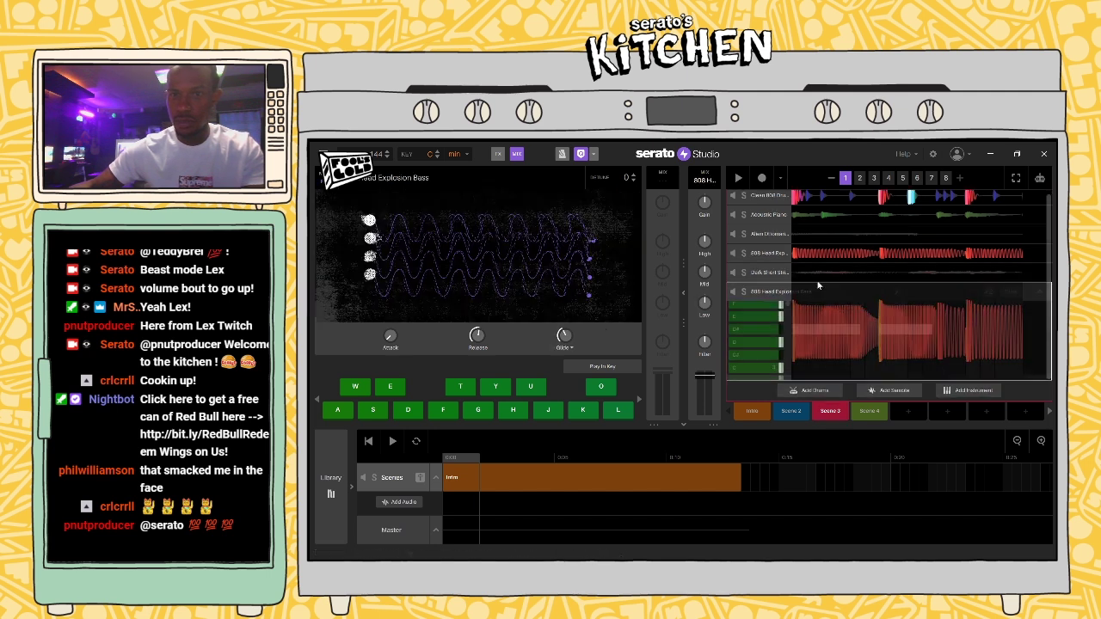
pyautogui.click(1011, 219)
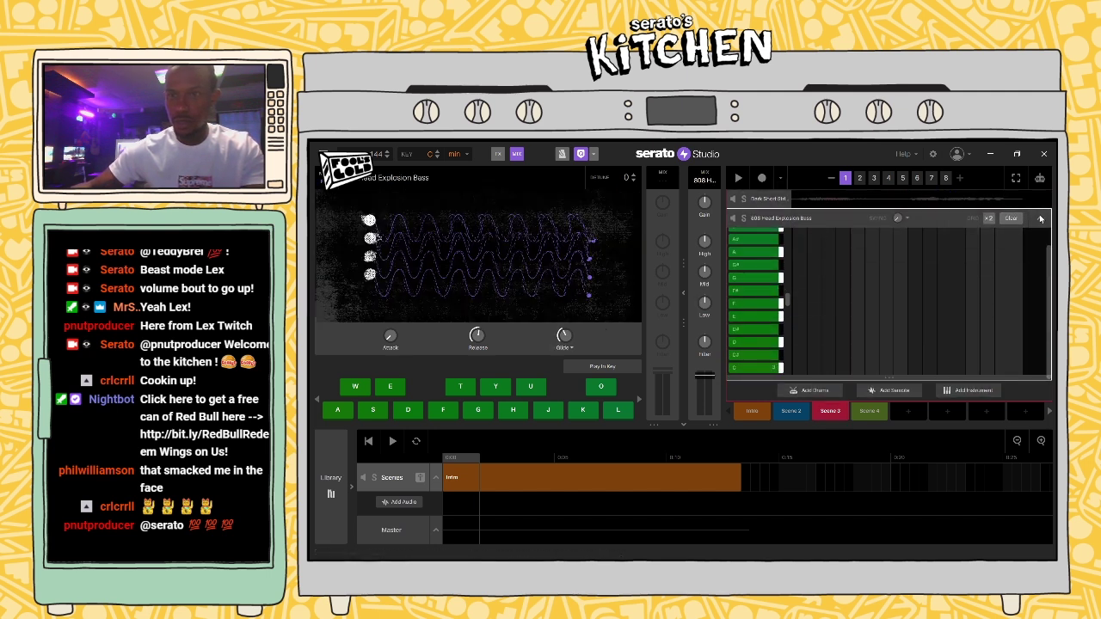
pyautogui.click(1041, 219)
pyautogui.press('space')
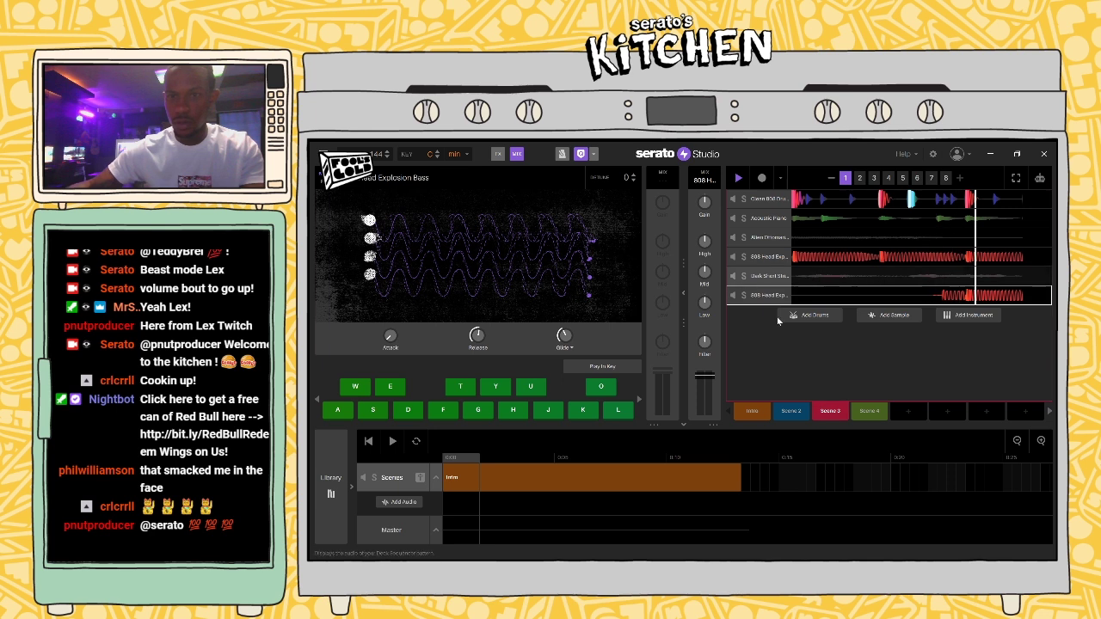
# Step: Clear the first 808 Head Explosion Bass track's notes in Scene 4 and play the scene
pyautogui.click(869, 410)
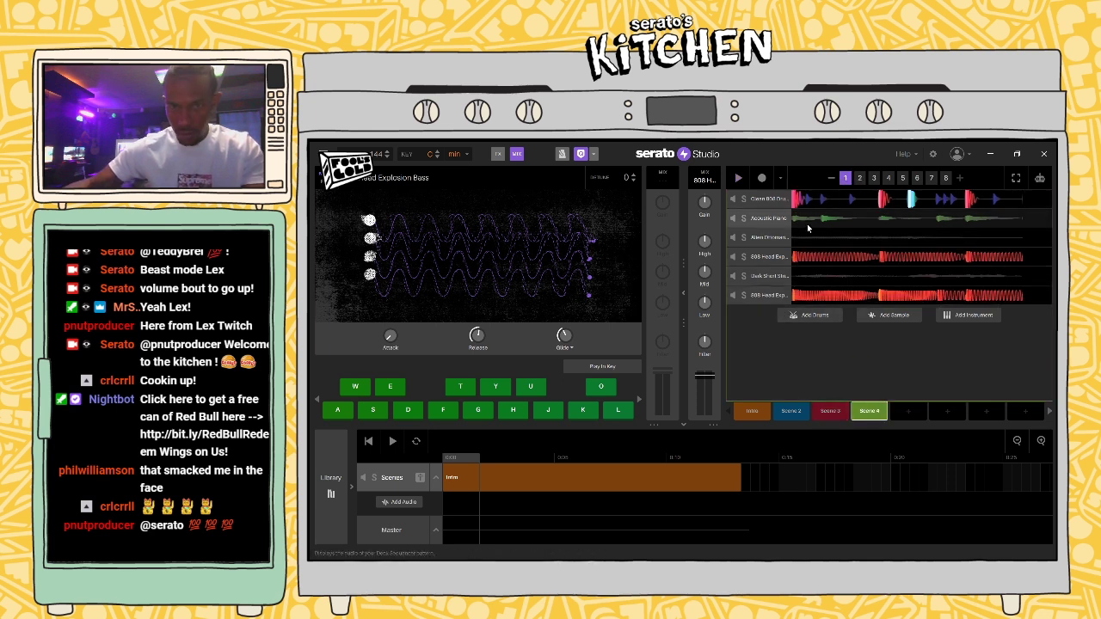
pyautogui.click(940, 262)
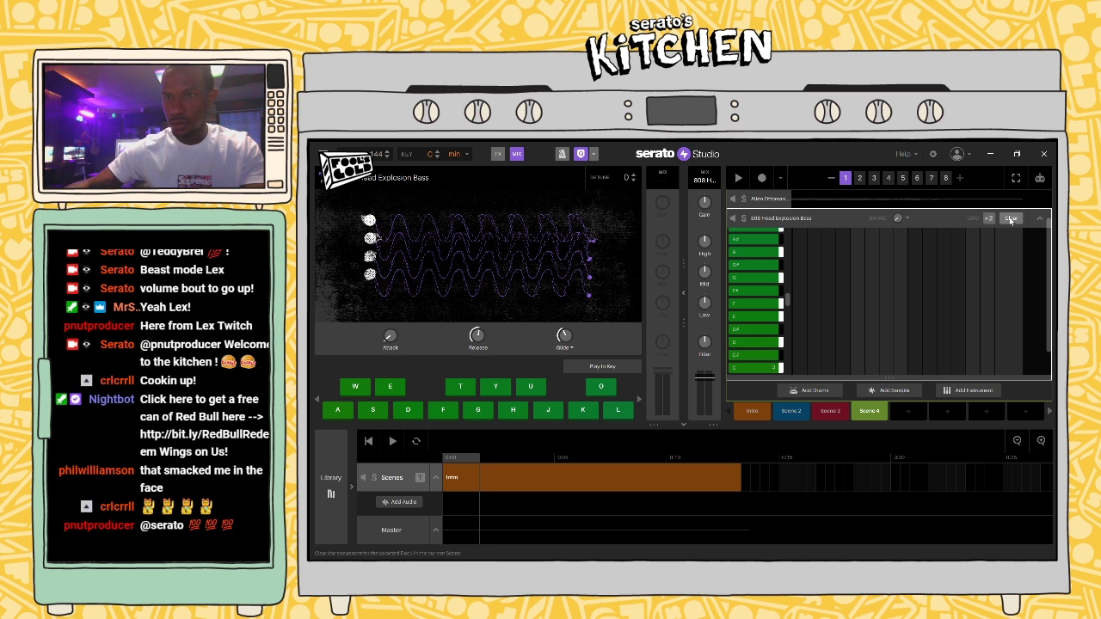
pyautogui.click(1011, 219)
pyautogui.press('space')
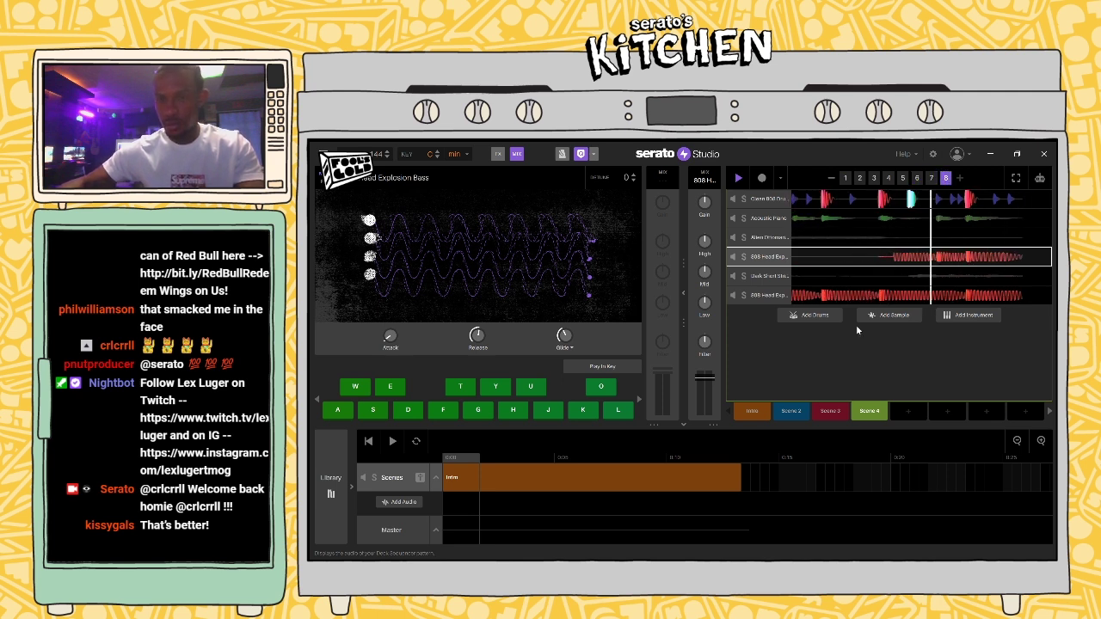
# Step: Check the piano rolls of both 808 Head Explosion Bass tracks in the Intro scene, collapse them and play the scene
pyautogui.click(751, 414)
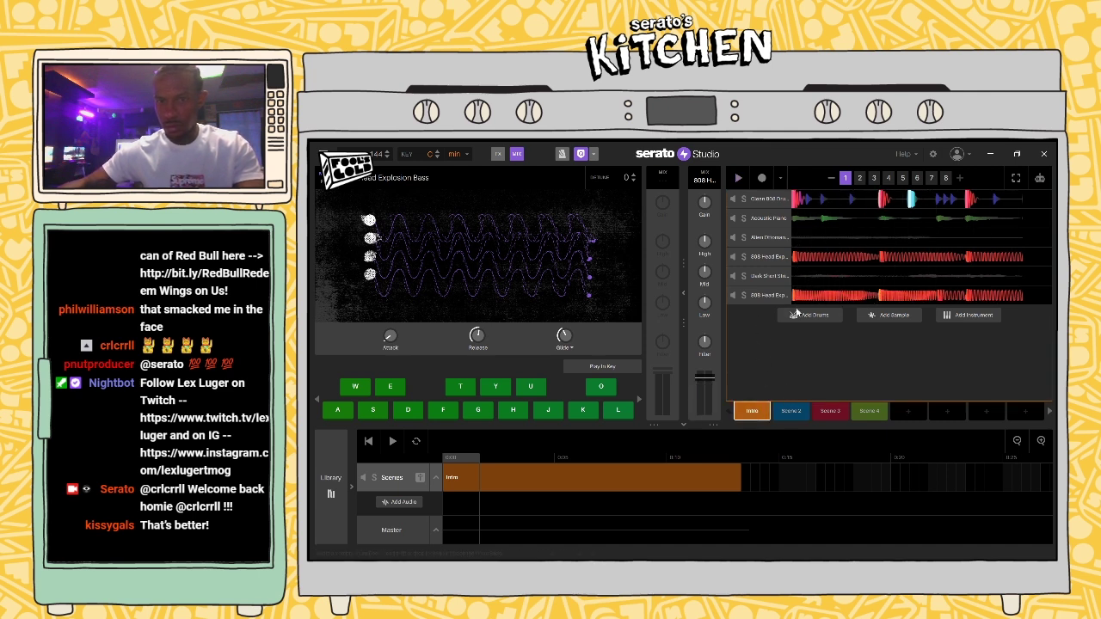
pyautogui.click(963, 295)
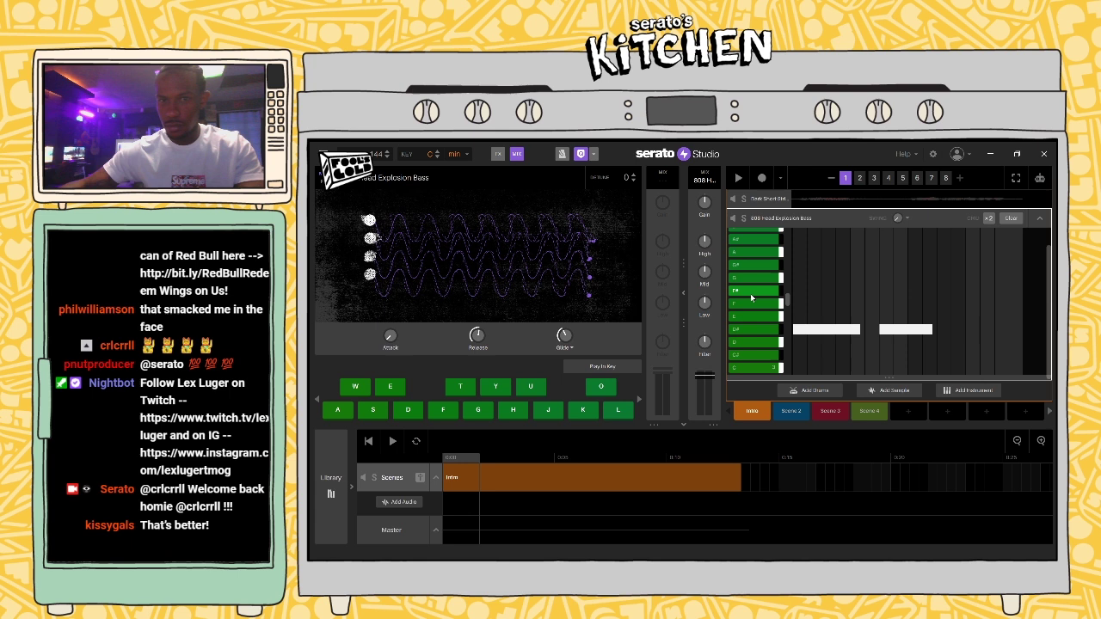
pyautogui.click(1039, 219)
pyautogui.press('space')
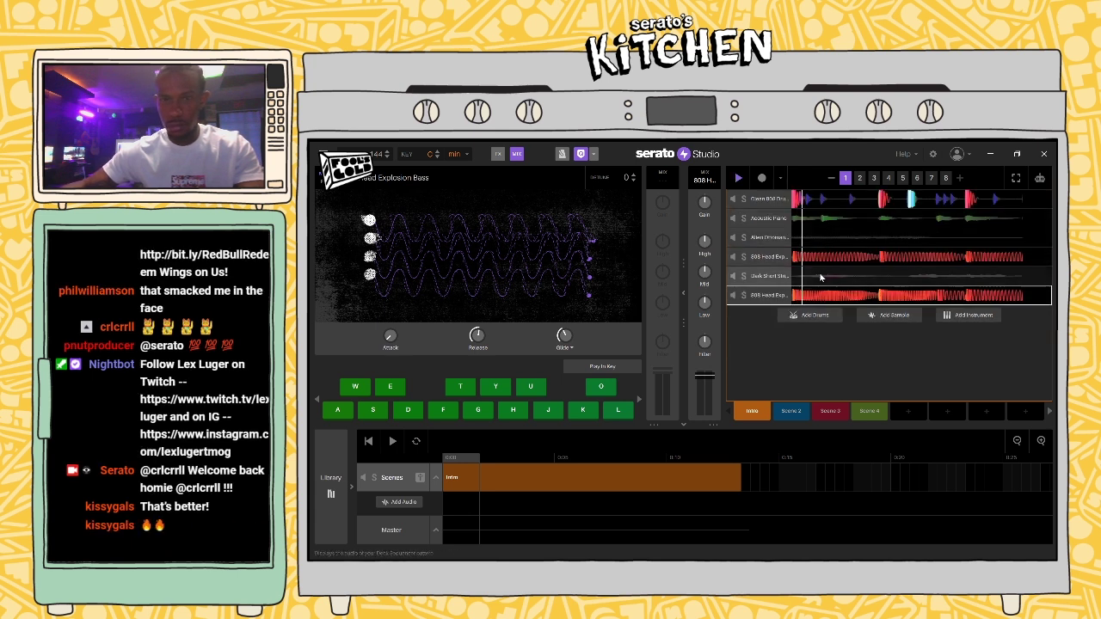
pyautogui.click(822, 258)
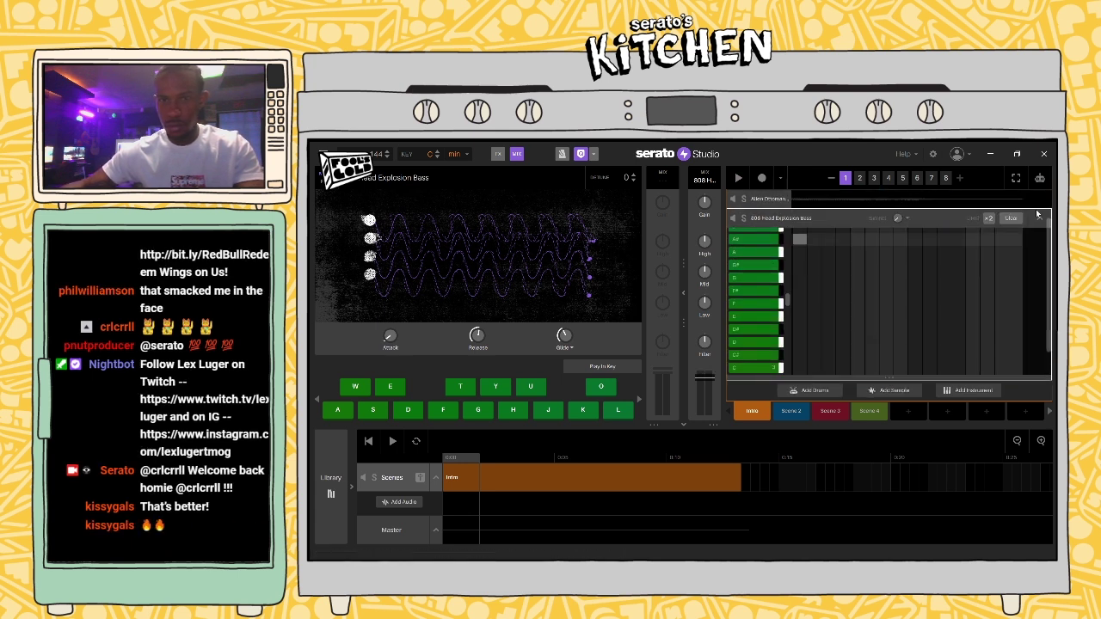
pyautogui.click(1039, 218)
pyautogui.press('space')
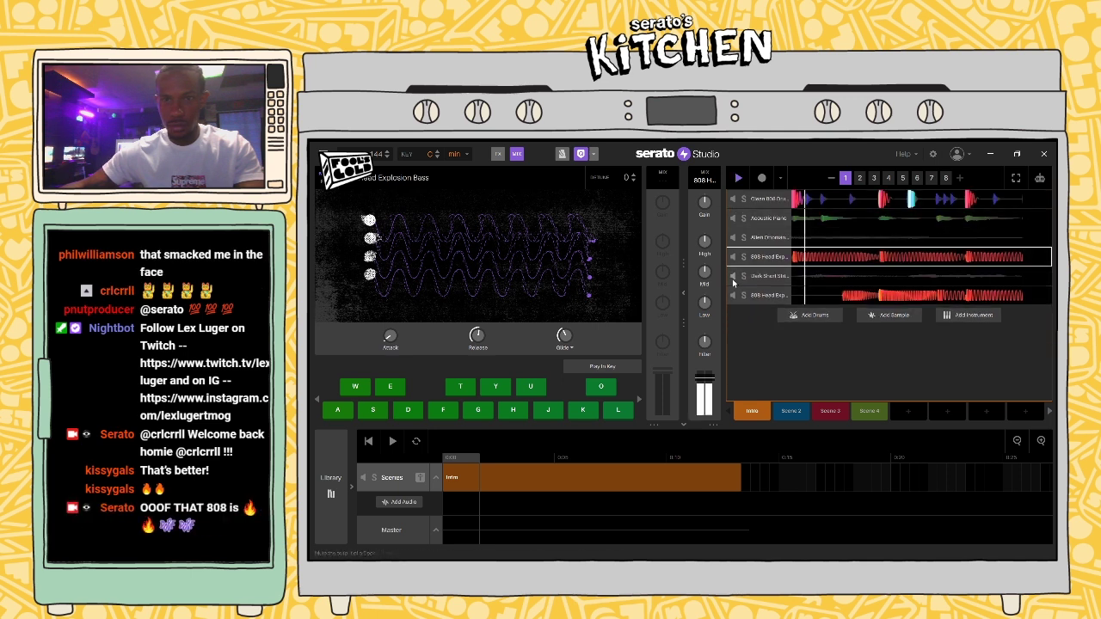
# Step: Listen to the Dark Short Strings track soloed in the Intro scene, end the solo and open its piano roll
pyautogui.click(744, 277)
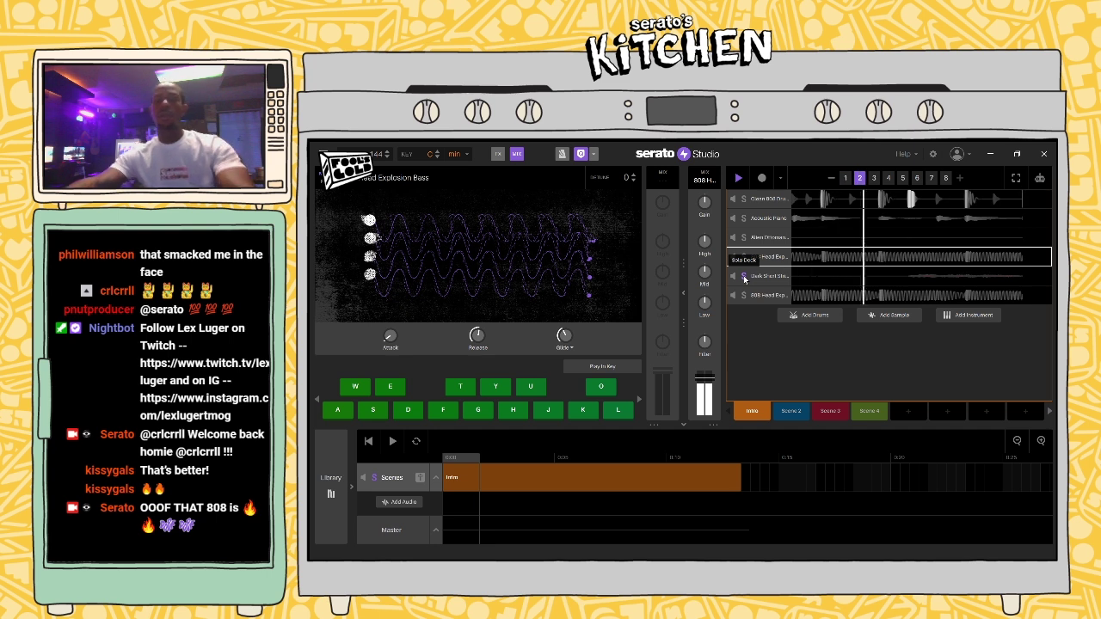
pyautogui.click(744, 277)
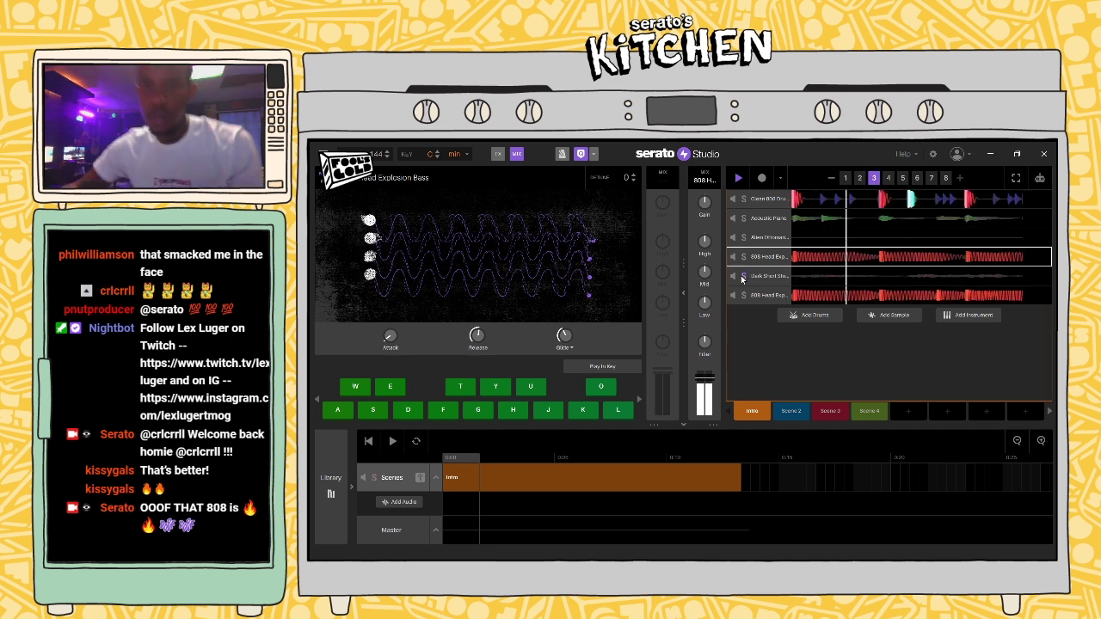
pyautogui.click(831, 276)
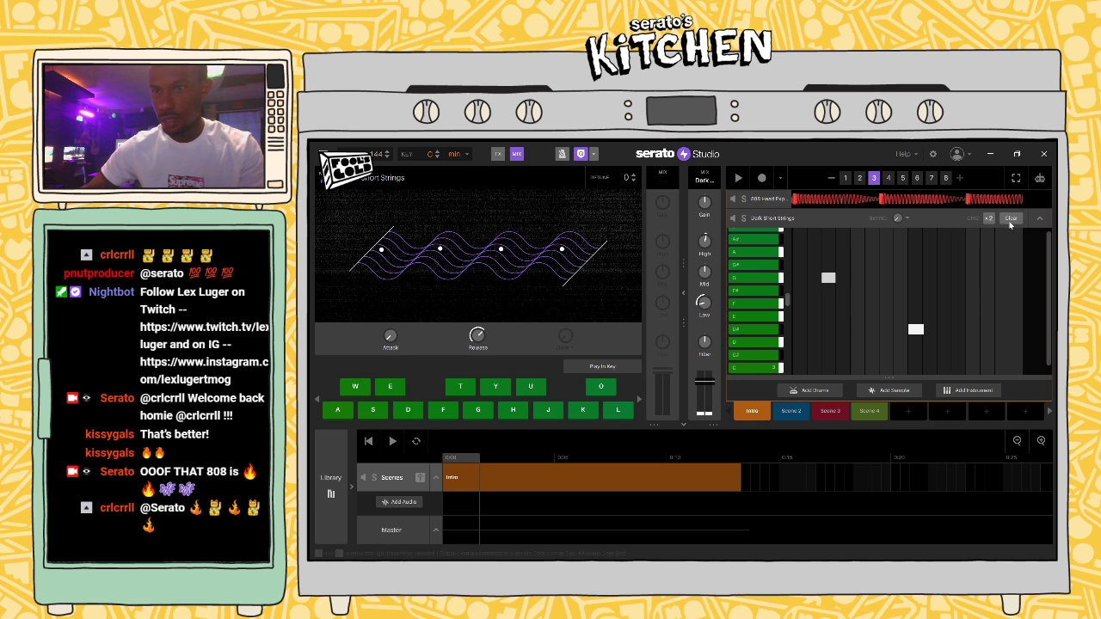
# Step: Clear the Dark Short Strings and 808 Head Explosion Bass patterns in the Intro scene
pyautogui.click(1039, 218)
pyautogui.click(893, 272)
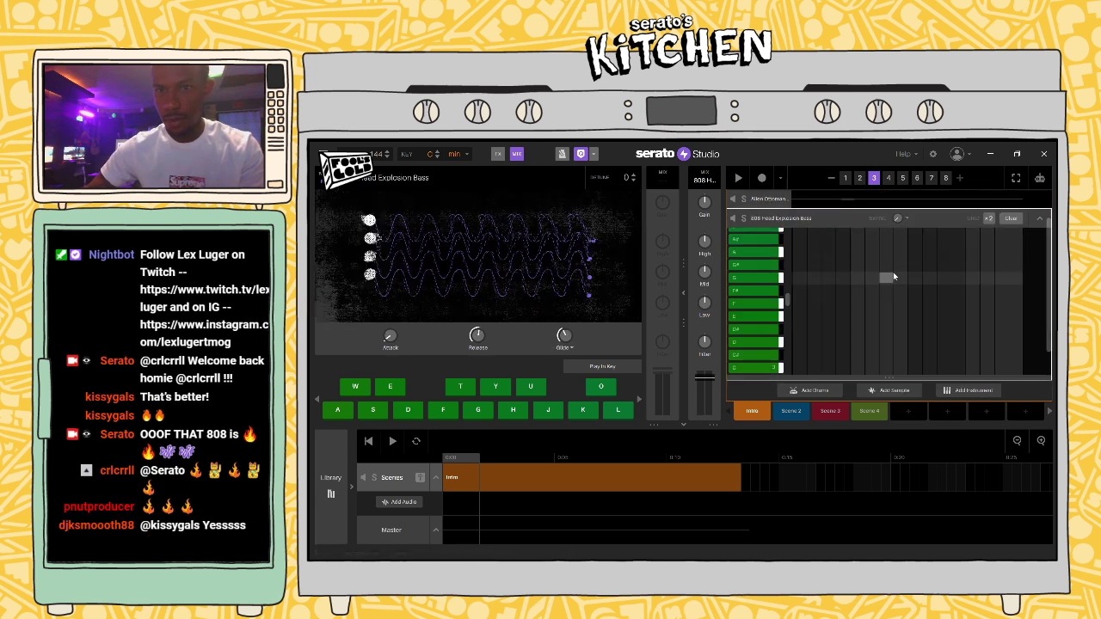
pyautogui.click(1041, 218)
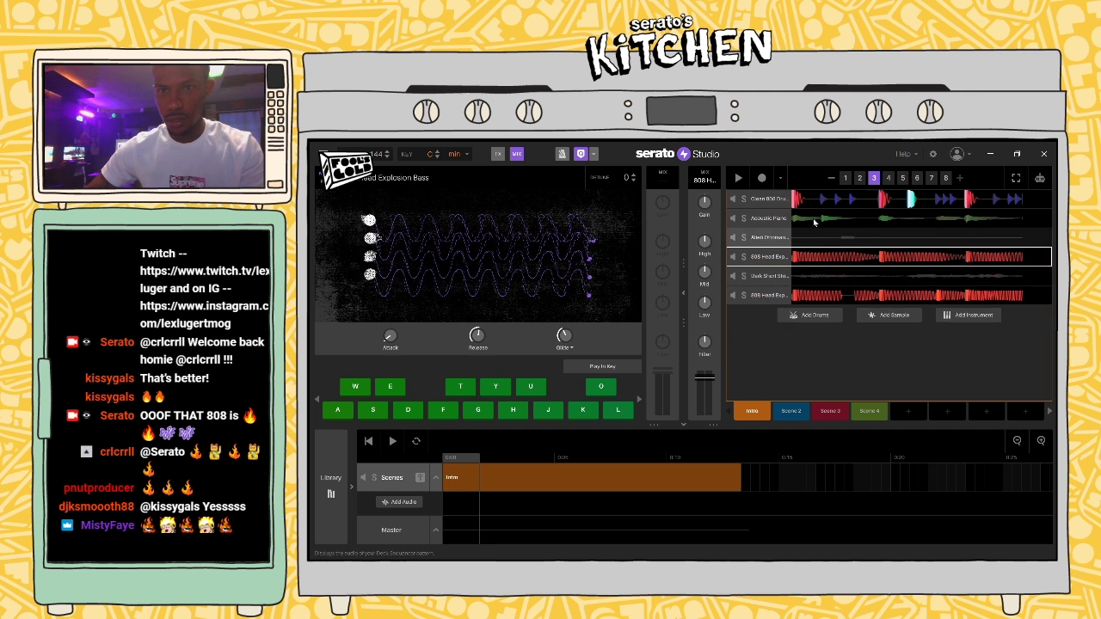
# Step: Clear the Classic 808 Drum Kit pattern in the Intro scene and start playback
pyautogui.click(964, 206)
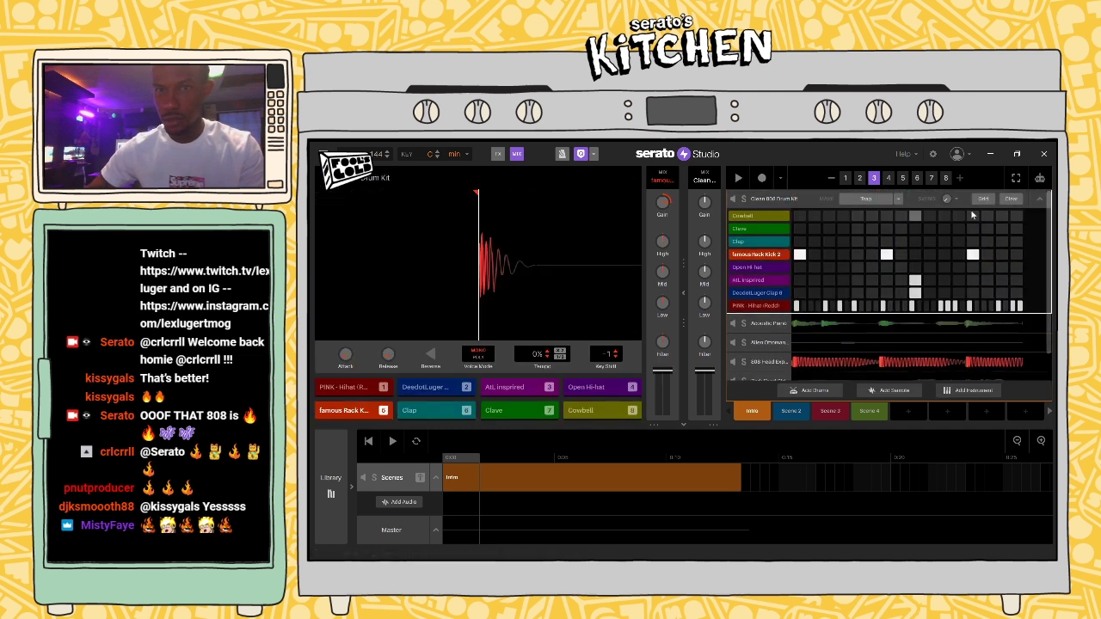
pyautogui.click(774, 413)
pyautogui.click(757, 411)
pyautogui.click(1011, 199)
pyautogui.press('space')
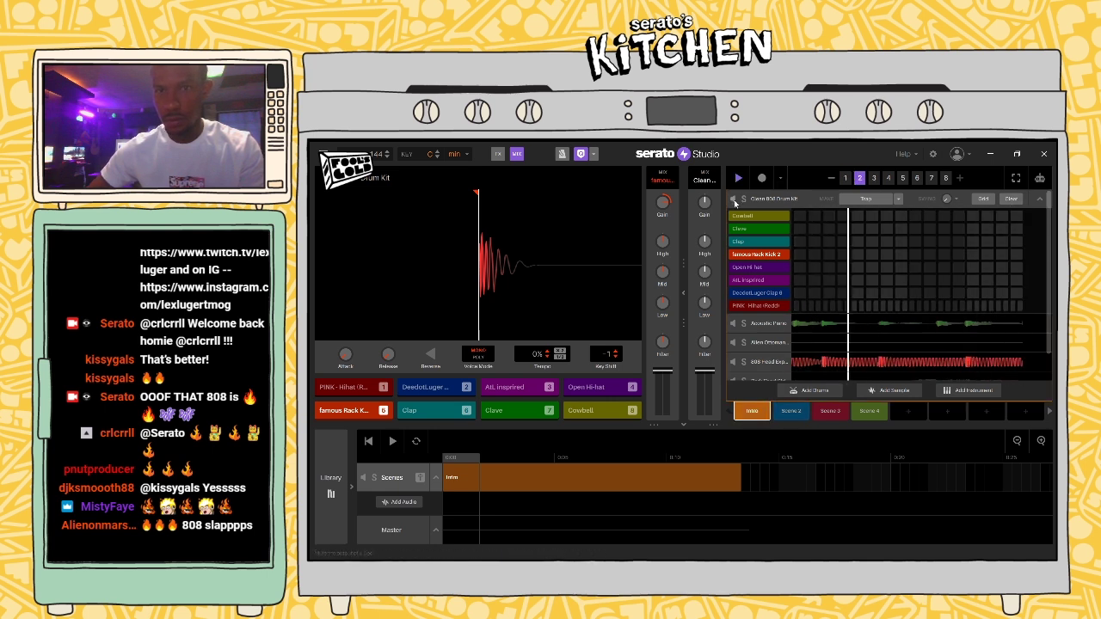
pyautogui.click(1040, 201)
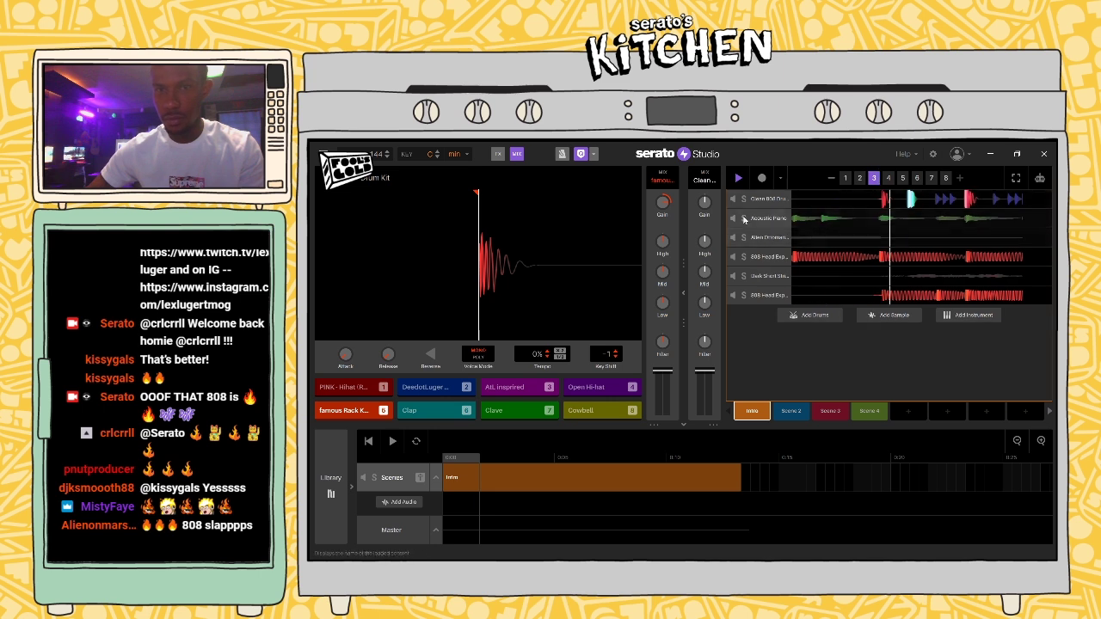
# Step: Clear the remaining 808 Head Explosion Bass pattern above the strings deck in the Intro scene, and stop playback
pyautogui.click(816, 258)
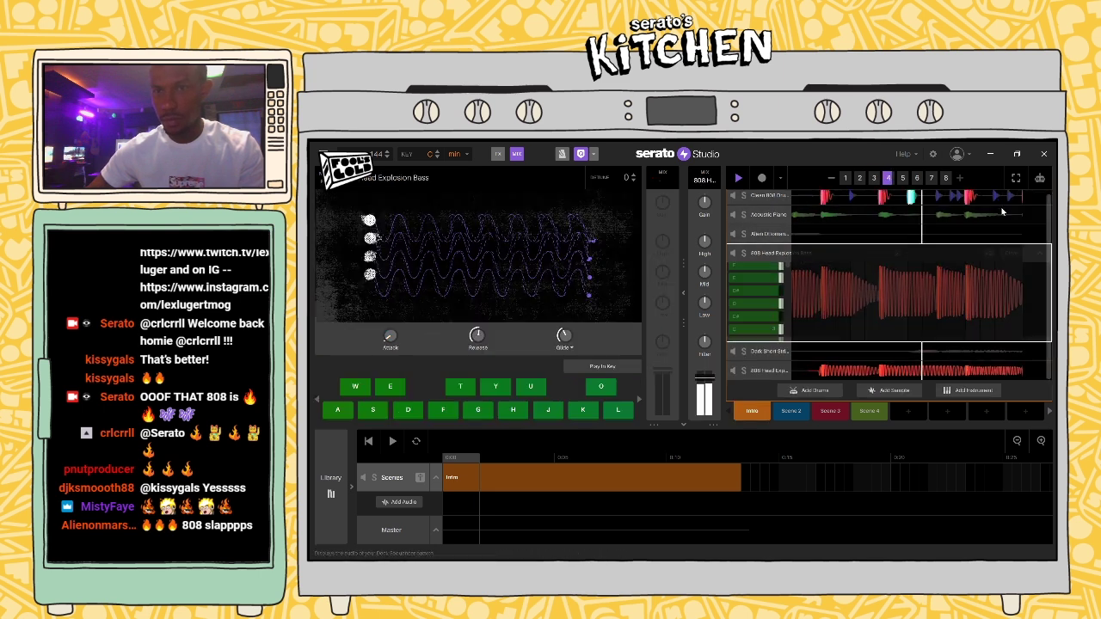
pyautogui.click(1011, 219)
pyautogui.click(1040, 219)
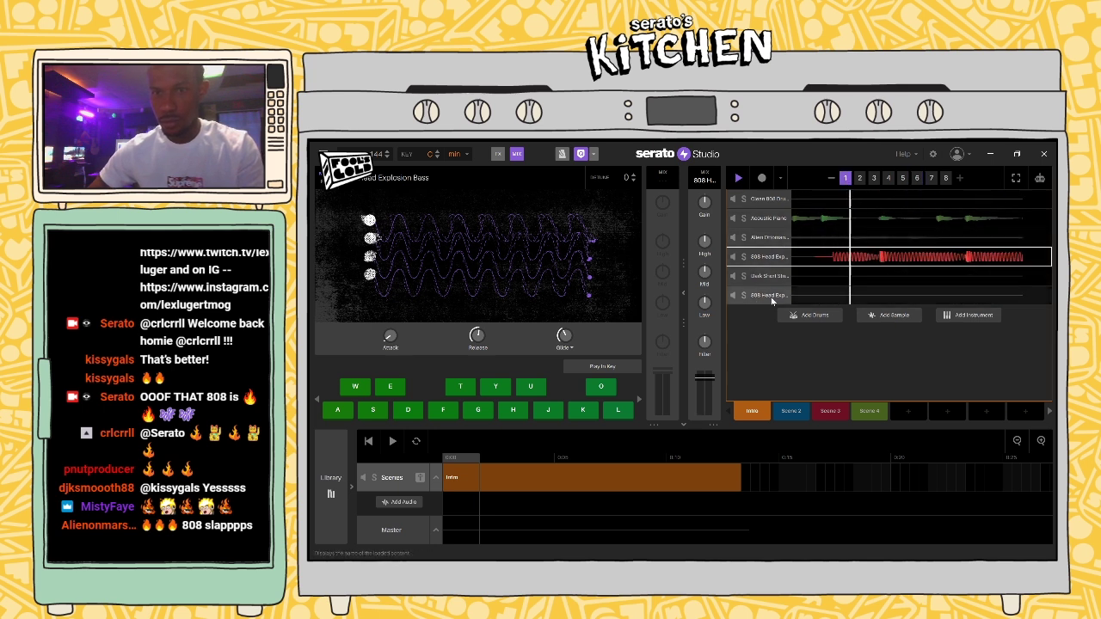
pyautogui.press('space')
# Step: Clear the stray note from the Dark Short Strings deck in the Intro scene and play the scene
pyautogui.click(753, 413)
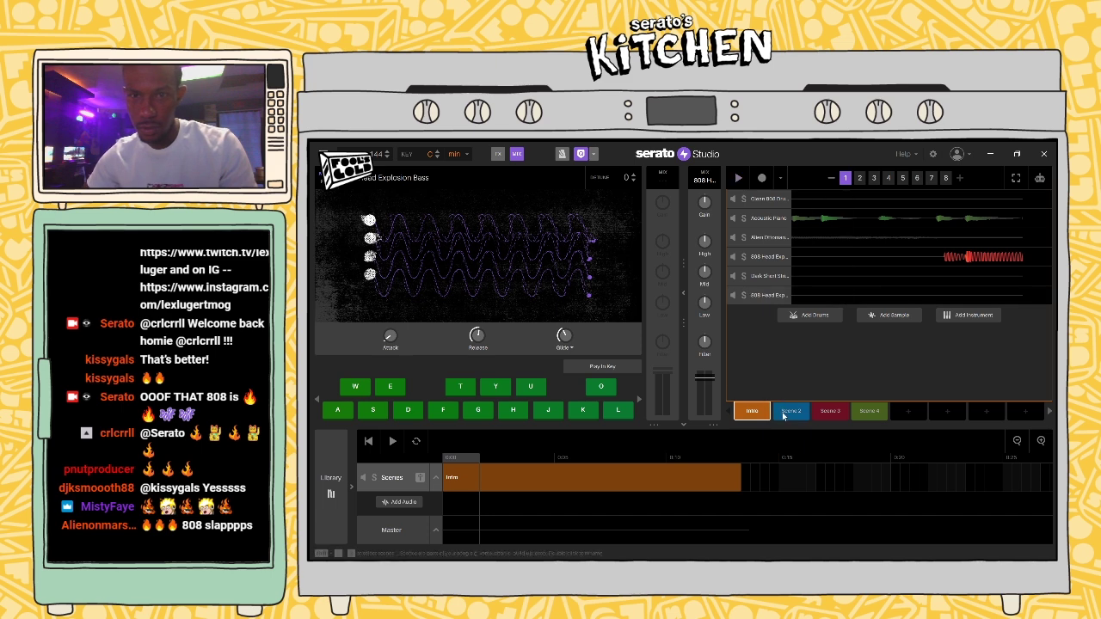
pyautogui.click(812, 276)
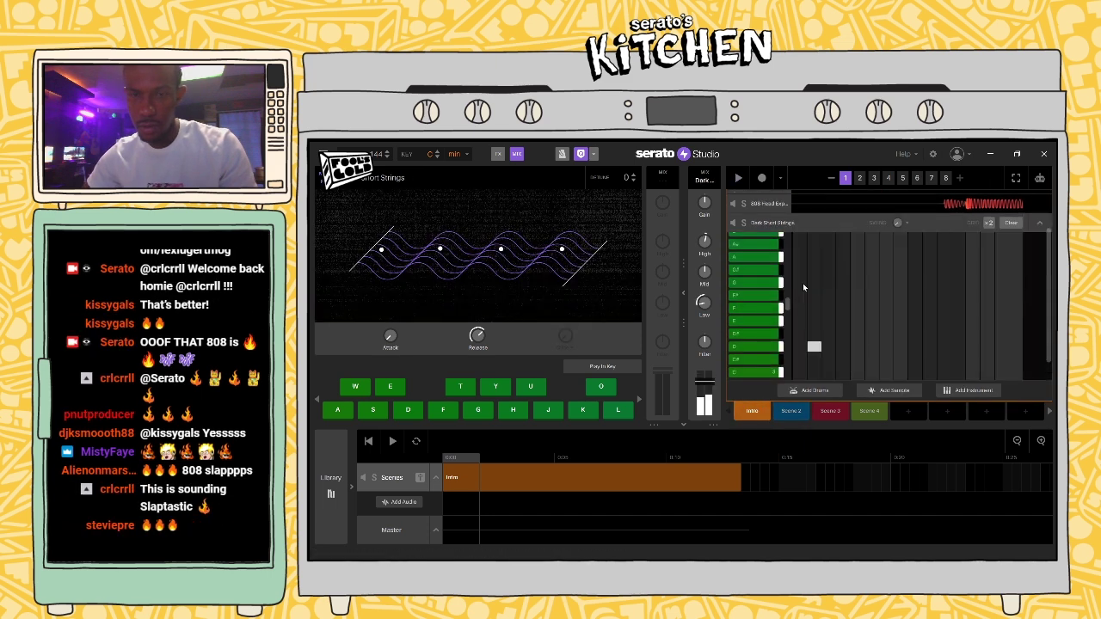
pyautogui.click(803, 223)
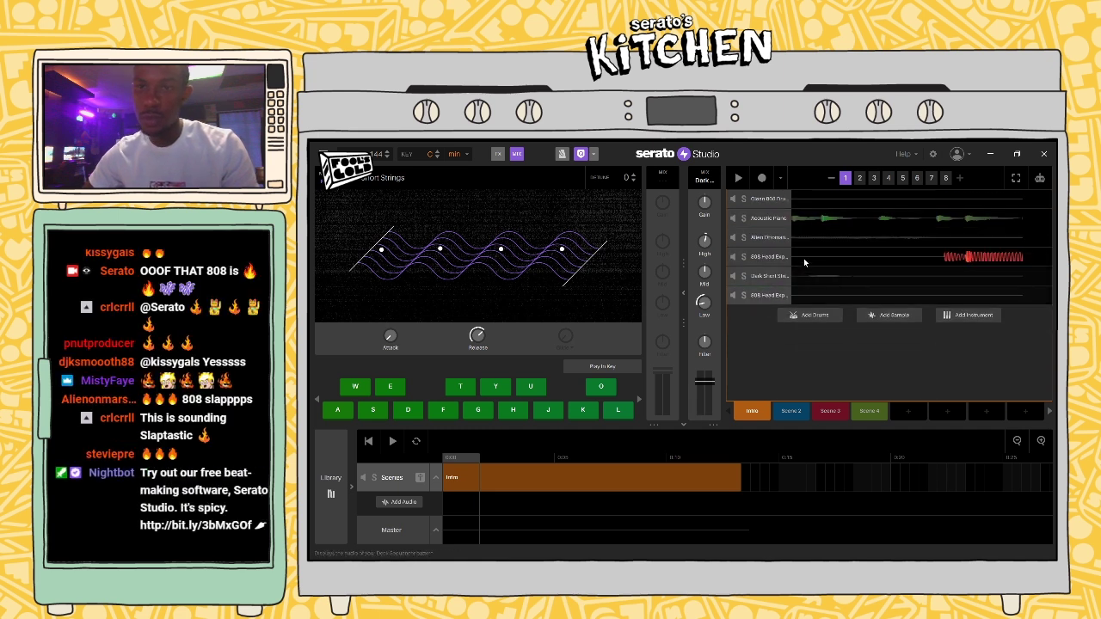
pyautogui.press('space')
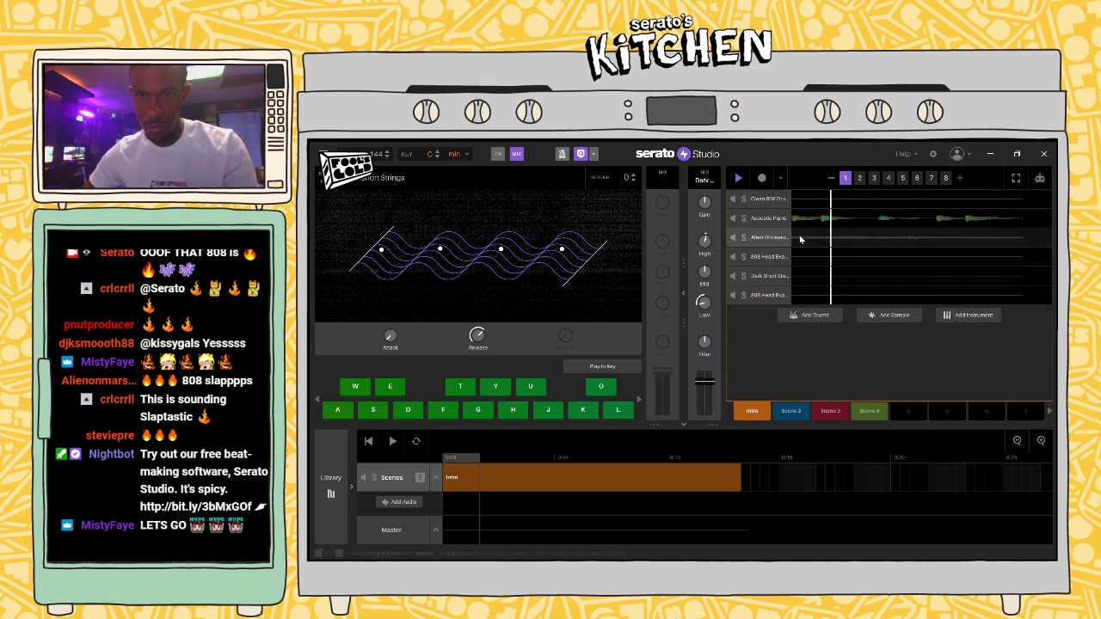
# Step: Move the Alien Ottoman Synth's G# note lower in the note grid during Intro playback
pyautogui.click(899, 238)
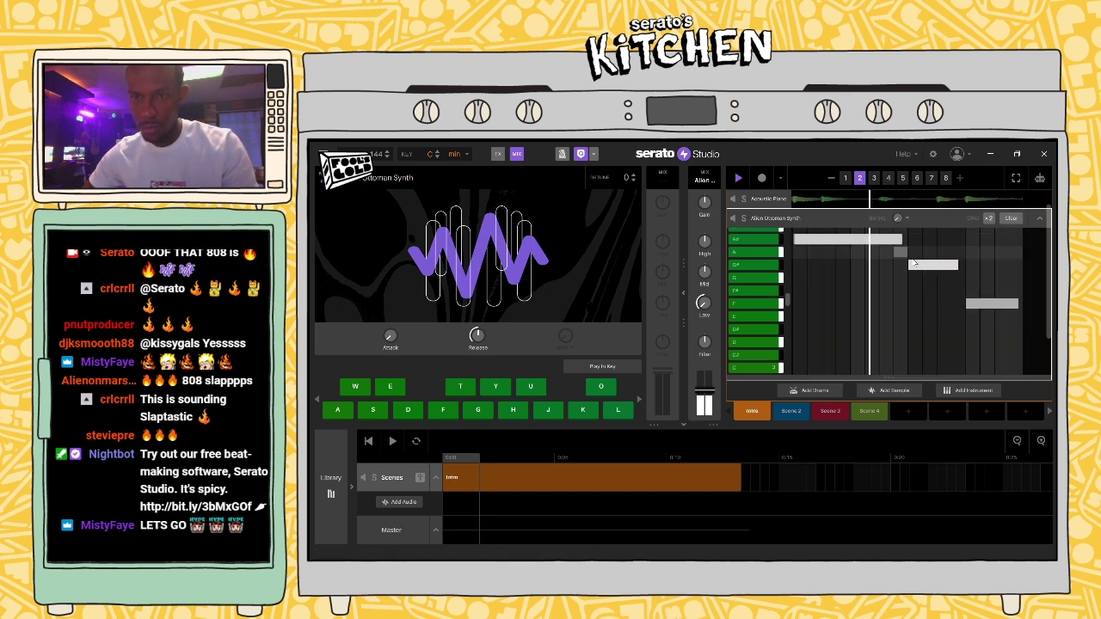
pyautogui.moveTo(920, 269); pyautogui.dragTo(919, 295)
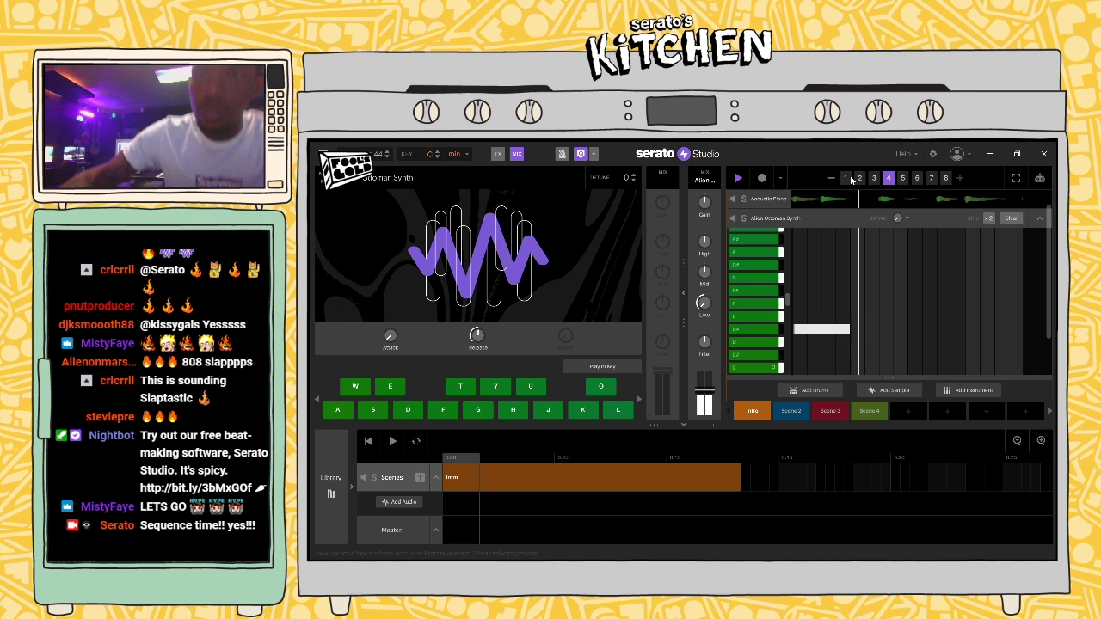
pyautogui.click(830, 218)
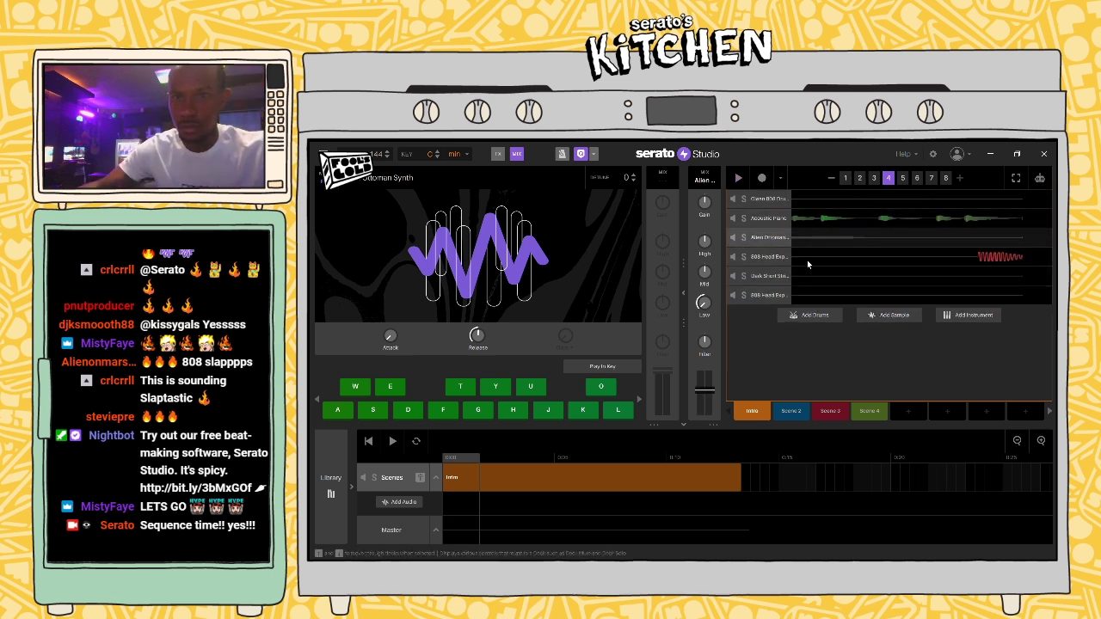
# Step: Check the Alien Ottoman Synth and Acoustic Piano note grids while playing the Intro scene
pyautogui.click(808, 237)
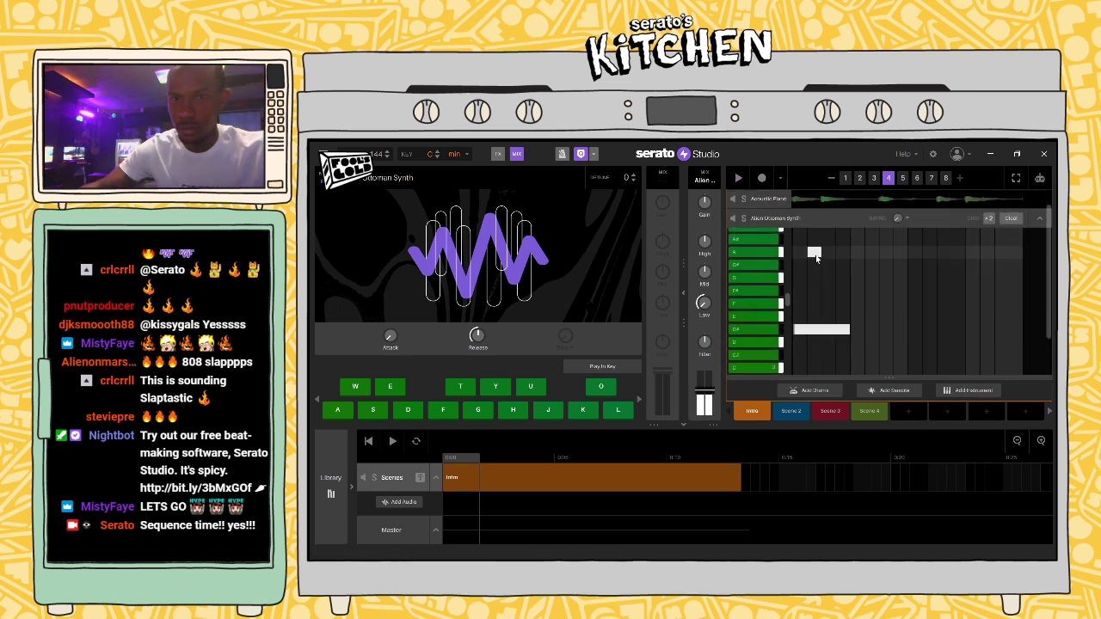
pyautogui.click(1039, 219)
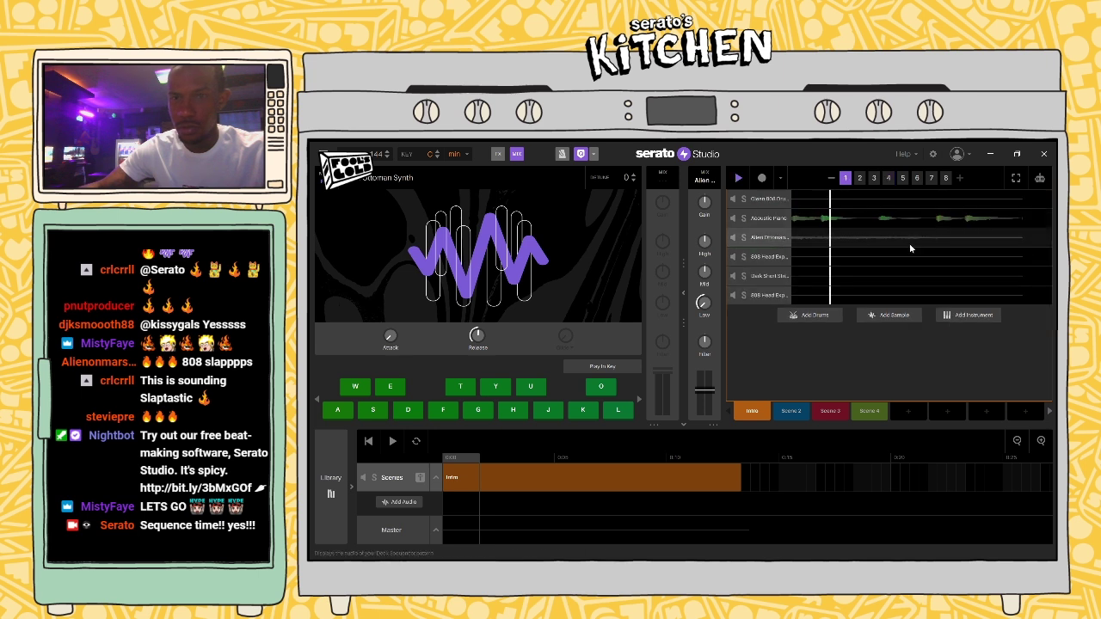
pyautogui.press('space')
pyautogui.click(907, 221)
pyautogui.press('space')
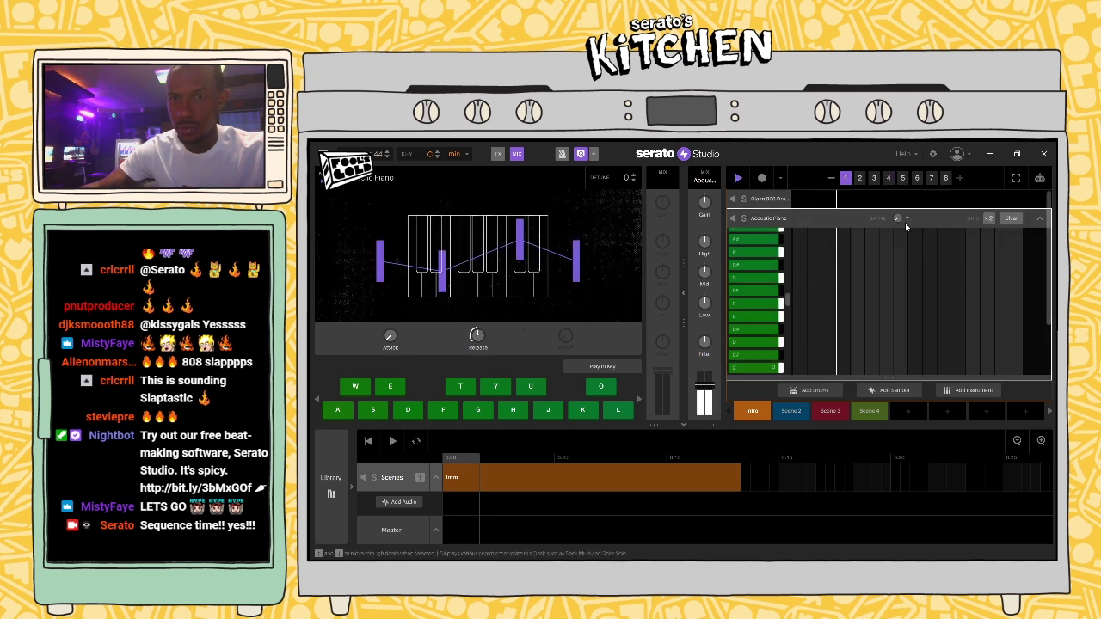
pyautogui.click(1037, 215)
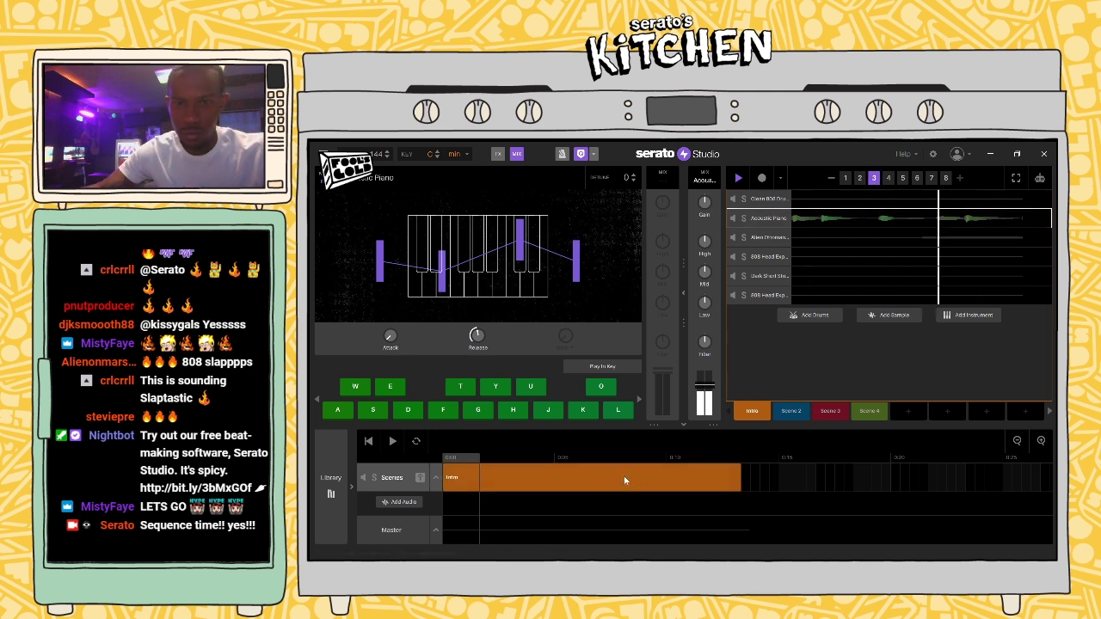
# Step: Audition Scene 2 and Scene 3, and return to Scene 2
pyautogui.click(790, 413)
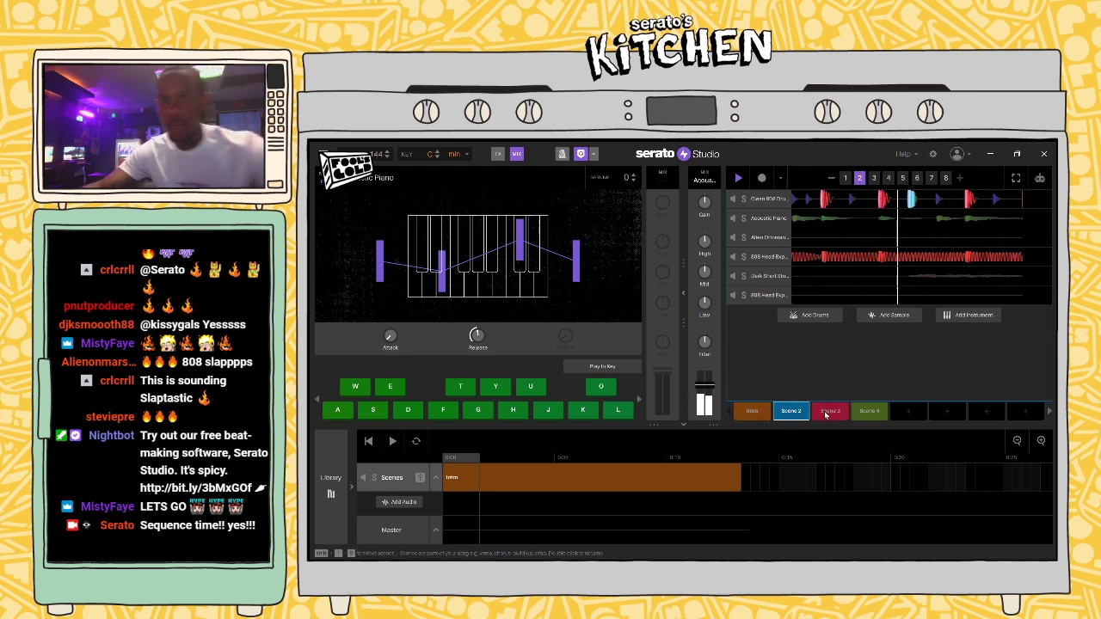
pyautogui.click(828, 411)
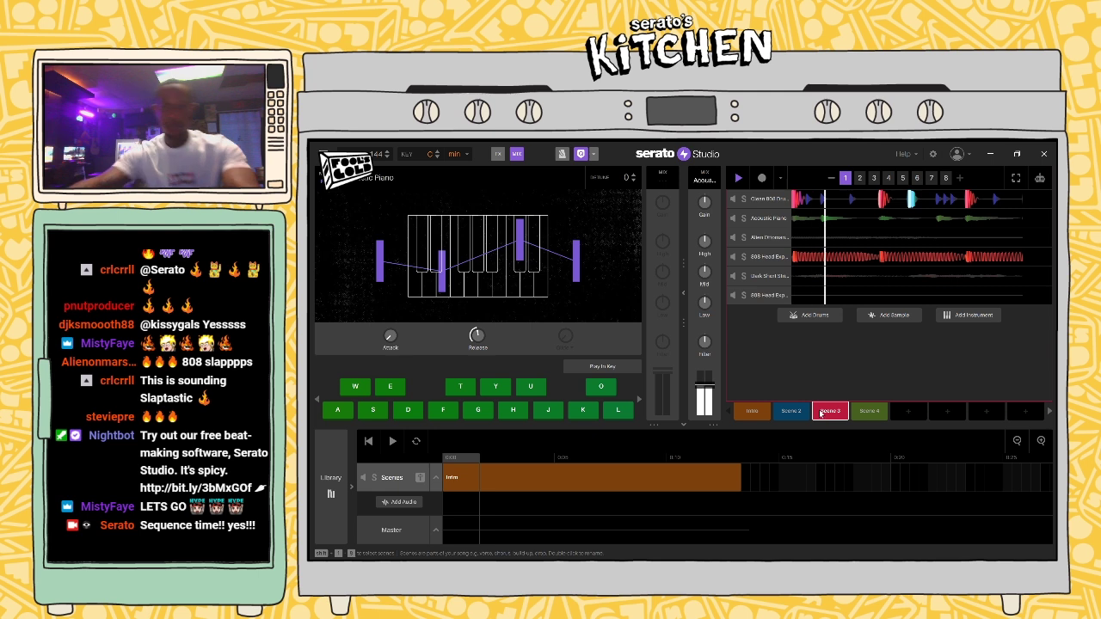
pyautogui.click(792, 412)
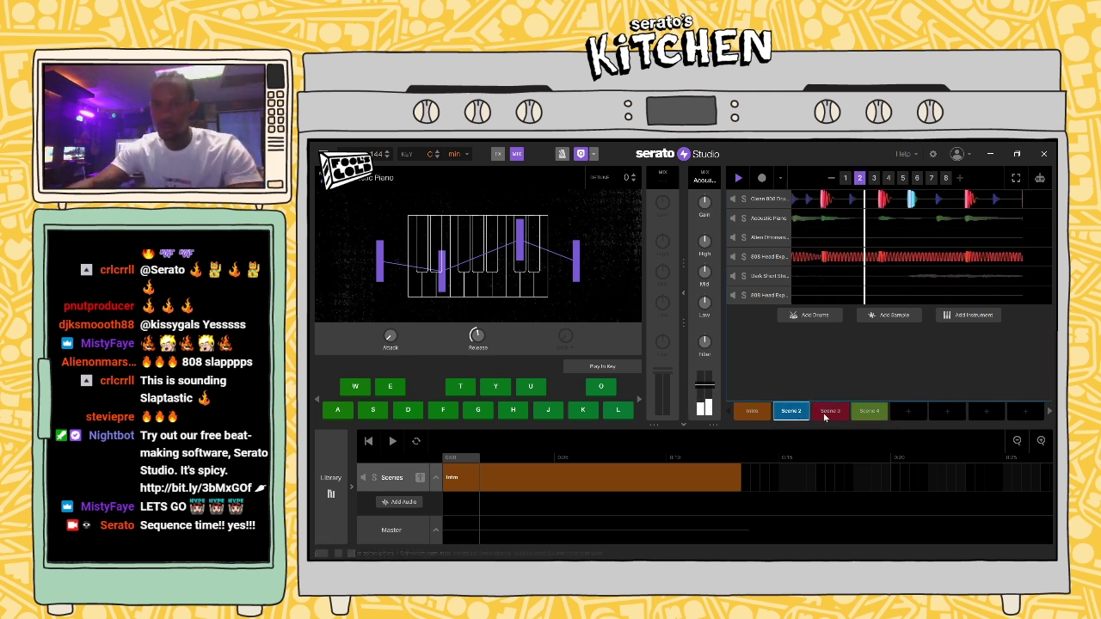
# Step: Try relocating Scene 2 to the empty fifth scene slot, and return it to the second slot
pyautogui.moveTo(799, 414); pyautogui.dragTo(917, 418)
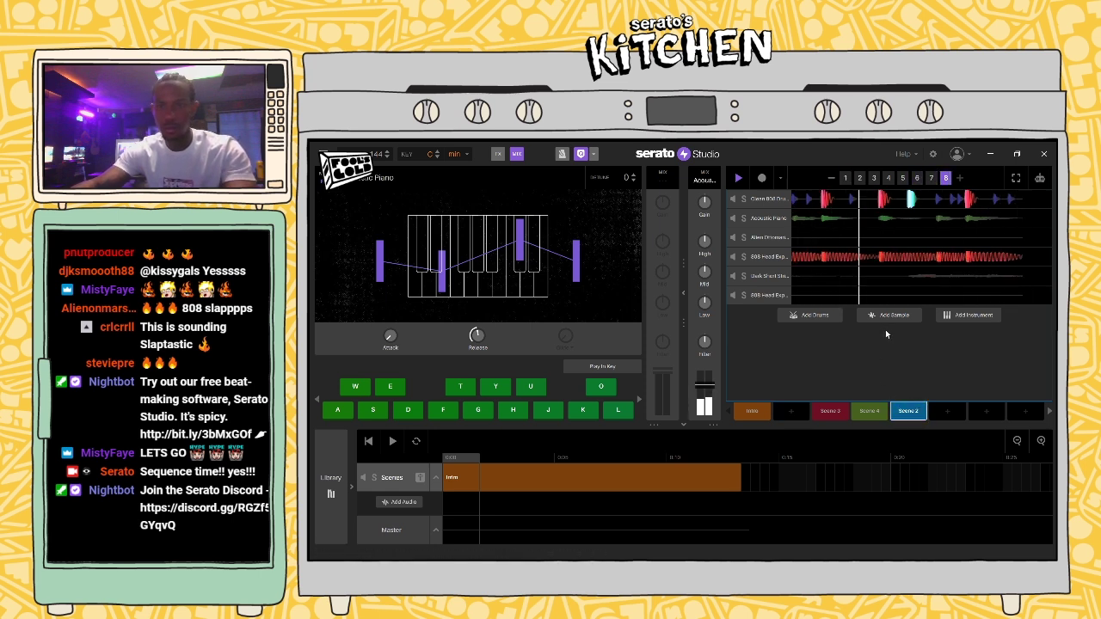
pyautogui.doubleClick(769, 276)
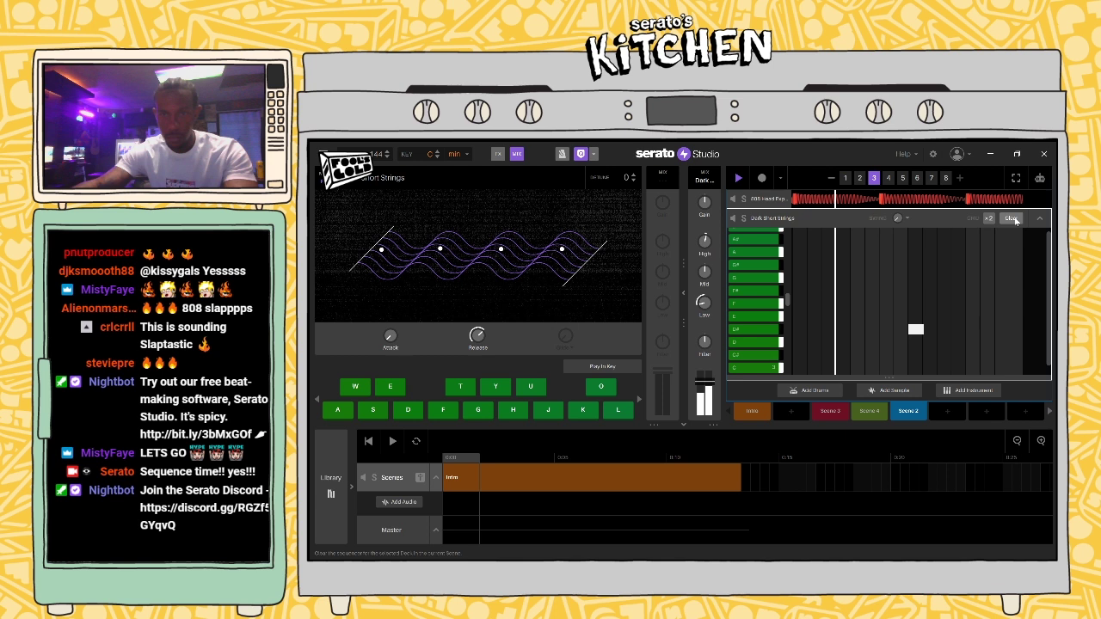
pyautogui.click(1040, 219)
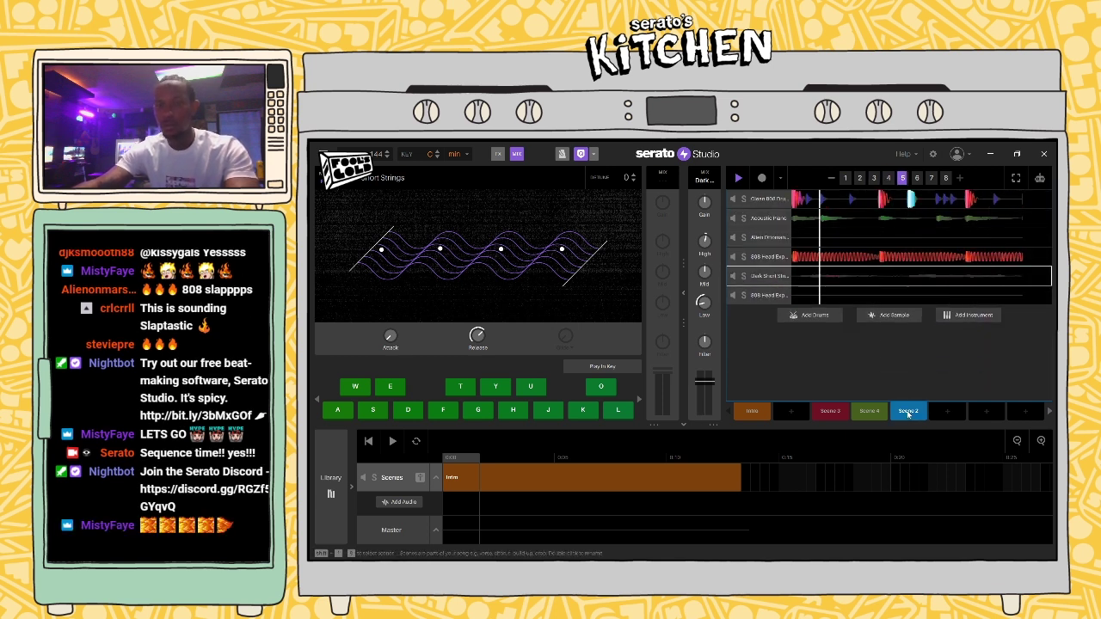
pyautogui.moveTo(909, 412); pyautogui.dragTo(787, 413)
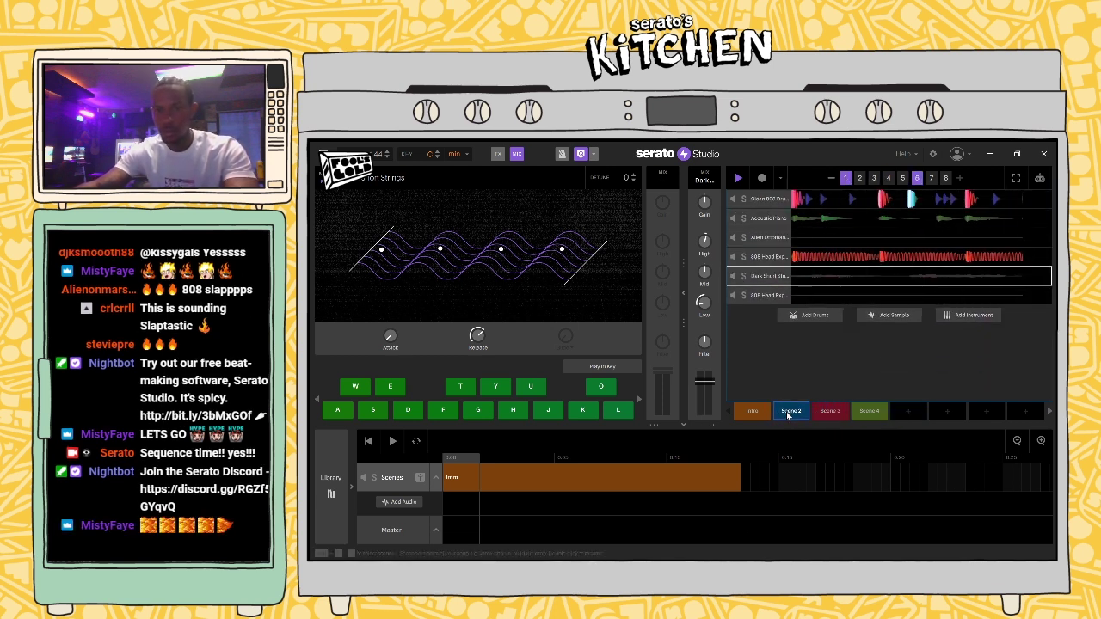
# Step: Duplicate Scene 2 into the empty fifth scene slot
pyautogui.moveTo(909, 416)
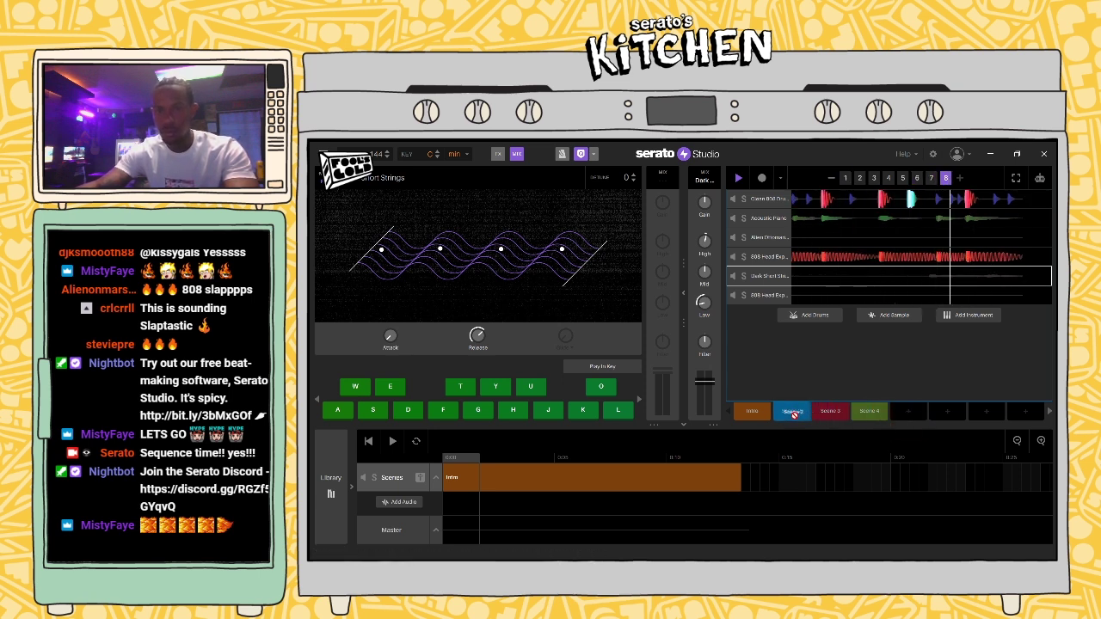
pyautogui.click(908, 413)
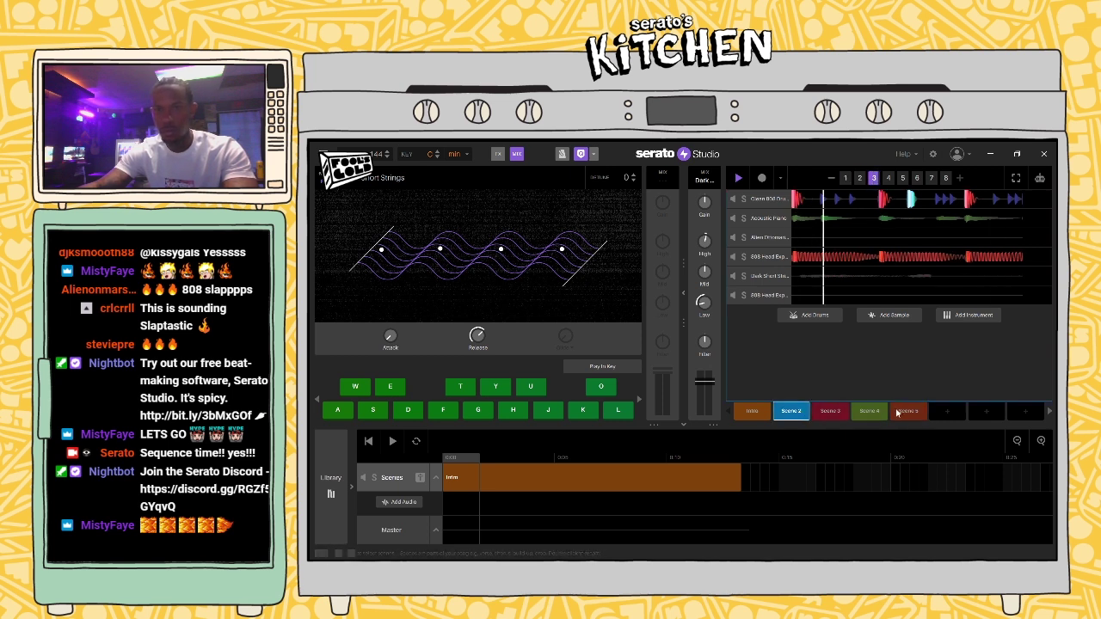
# Step: Audition Scene 4, Scene 3 and Scene 5 to compare their arrangements
pyautogui.click(870, 412)
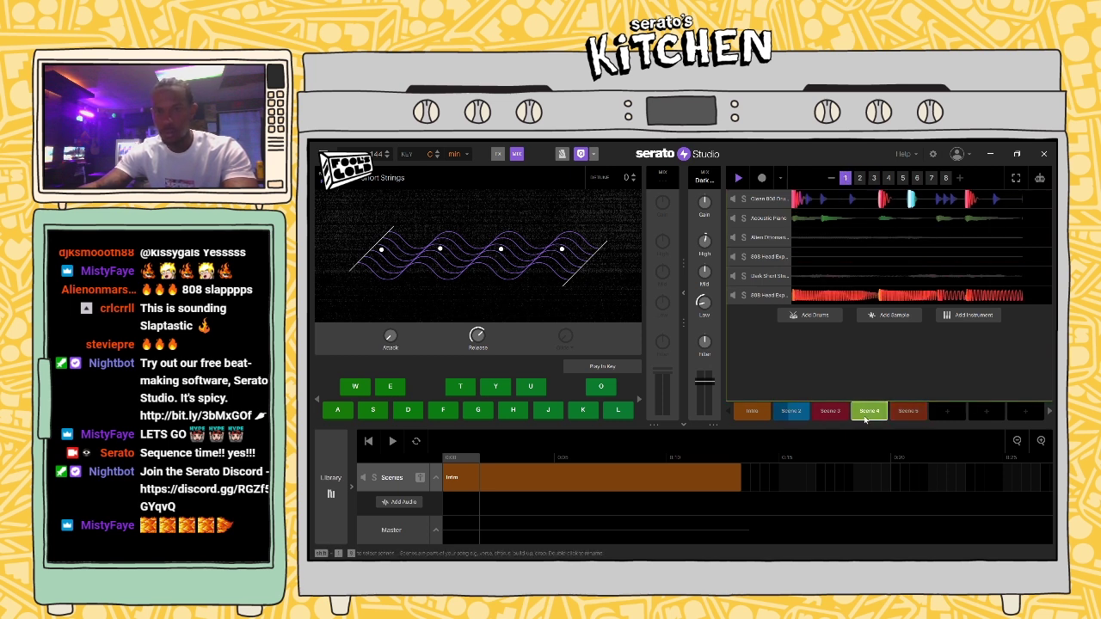
pyautogui.click(829, 414)
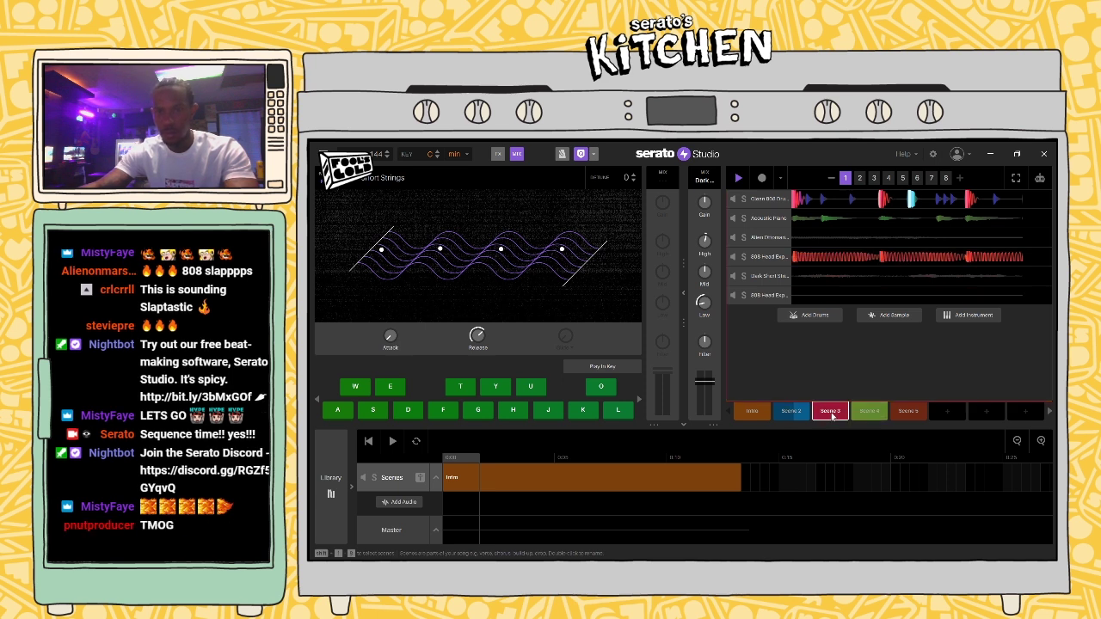
pyautogui.click(909, 411)
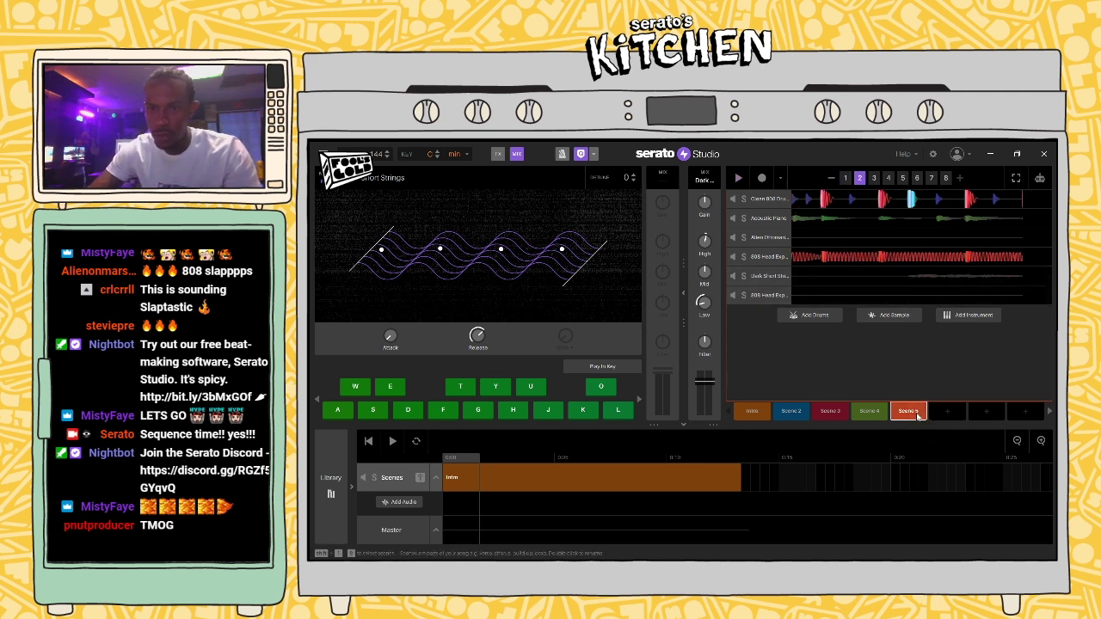
# Step: Duplicate Scene 4 into the empty sixth scene slot
pyautogui.click(870, 411)
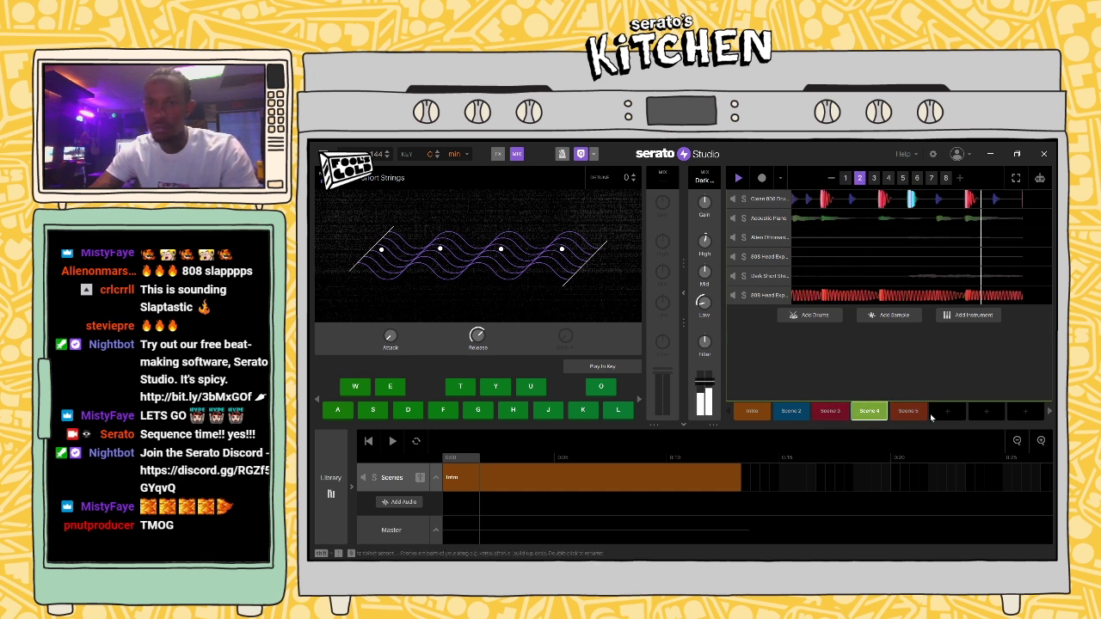
pyautogui.click(871, 413)
pyautogui.click(954, 413)
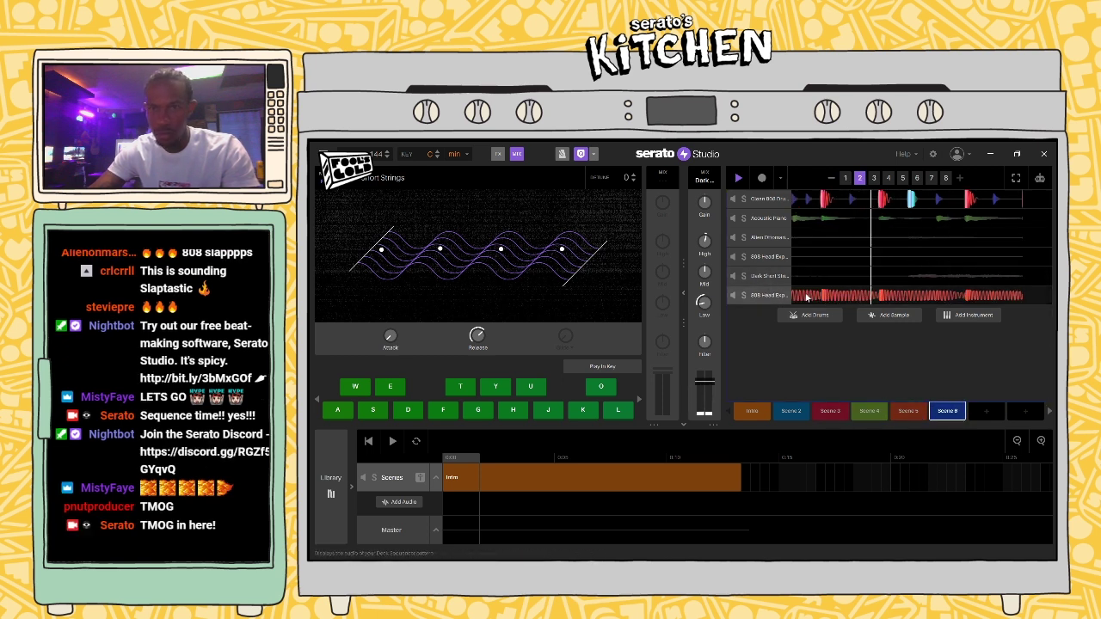
# Step: Inspect the Dark Short Strings note pattern in the sixth scene, and switch back to an earlier scene for comparison
pyautogui.click(768, 277)
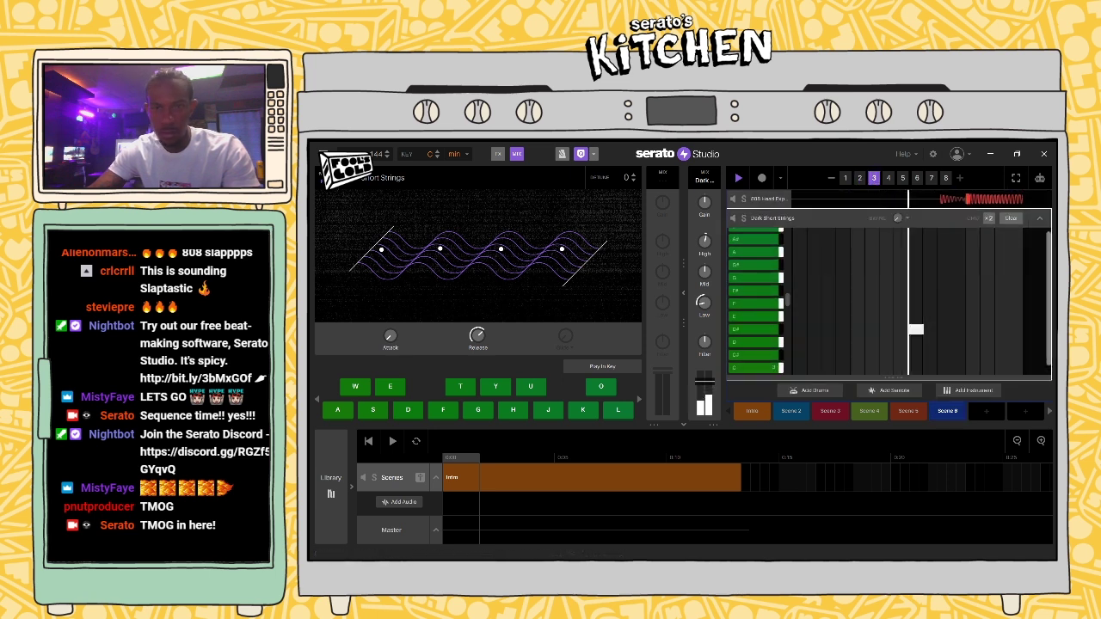
pyautogui.click(1039, 219)
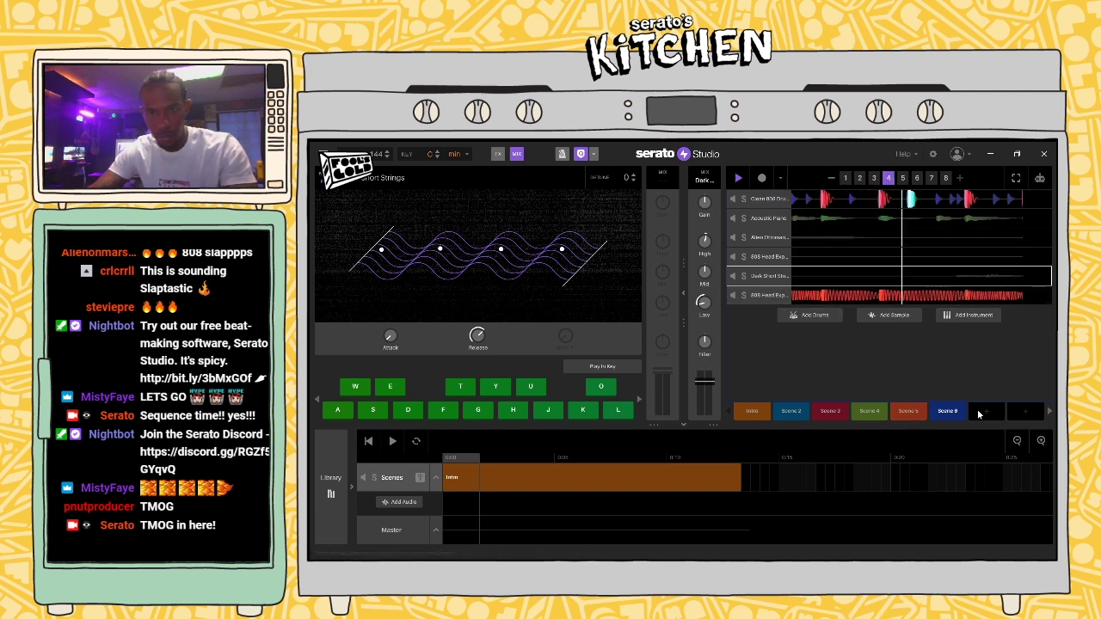
pyautogui.click(865, 413)
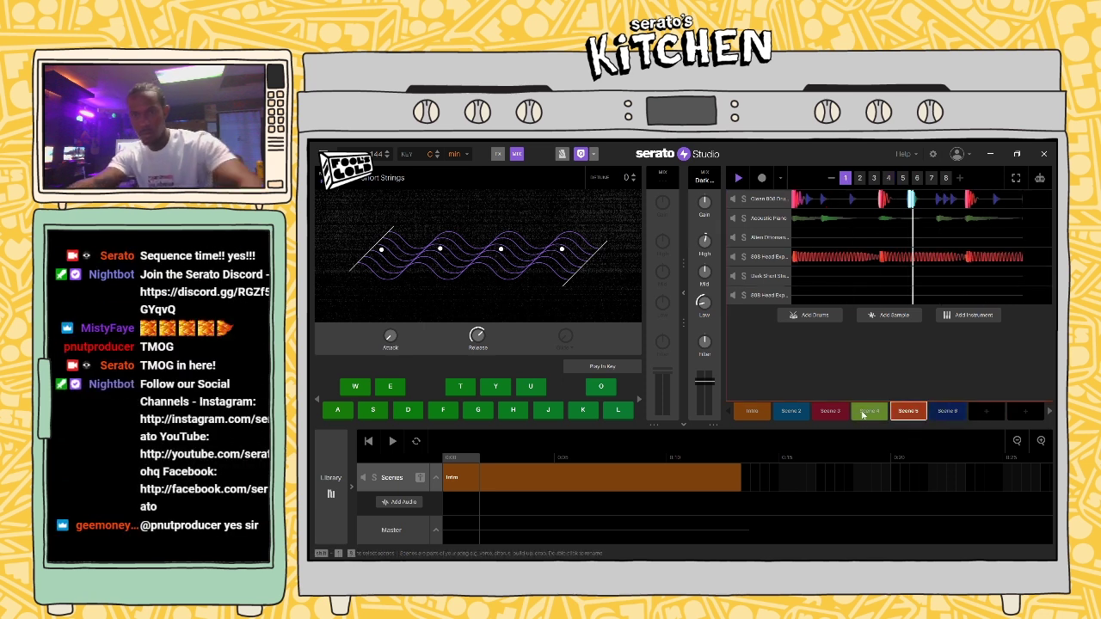
# Step: Duplicate Scene 2 into the empty seventh scene slot and check the copy's Alien Ottoman Synth note pattern
pyautogui.click(826, 414)
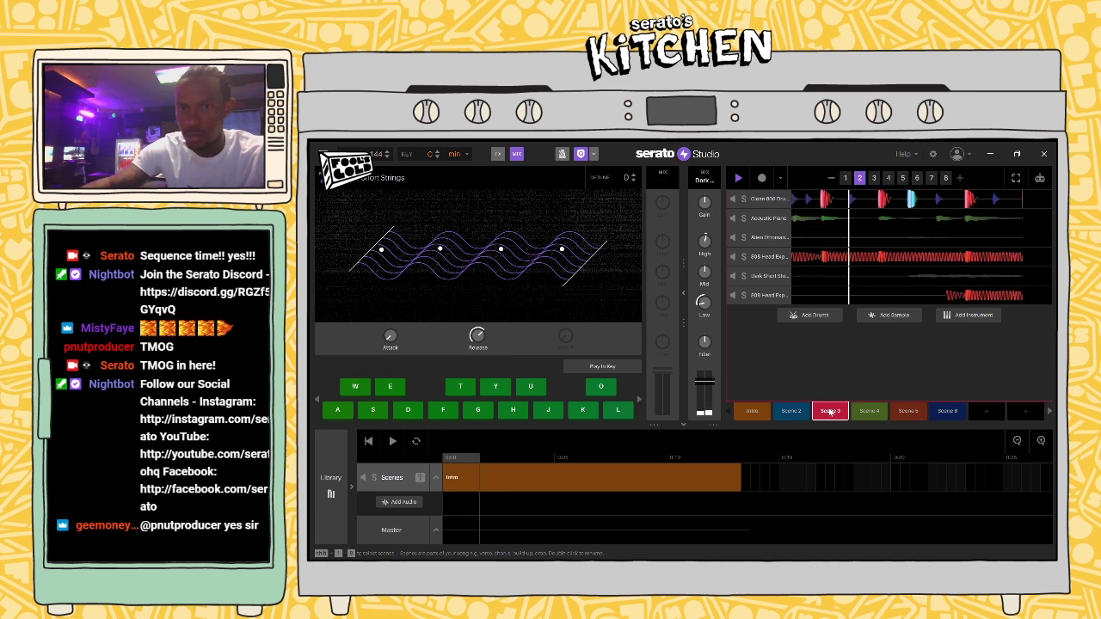
pyautogui.click(795, 413)
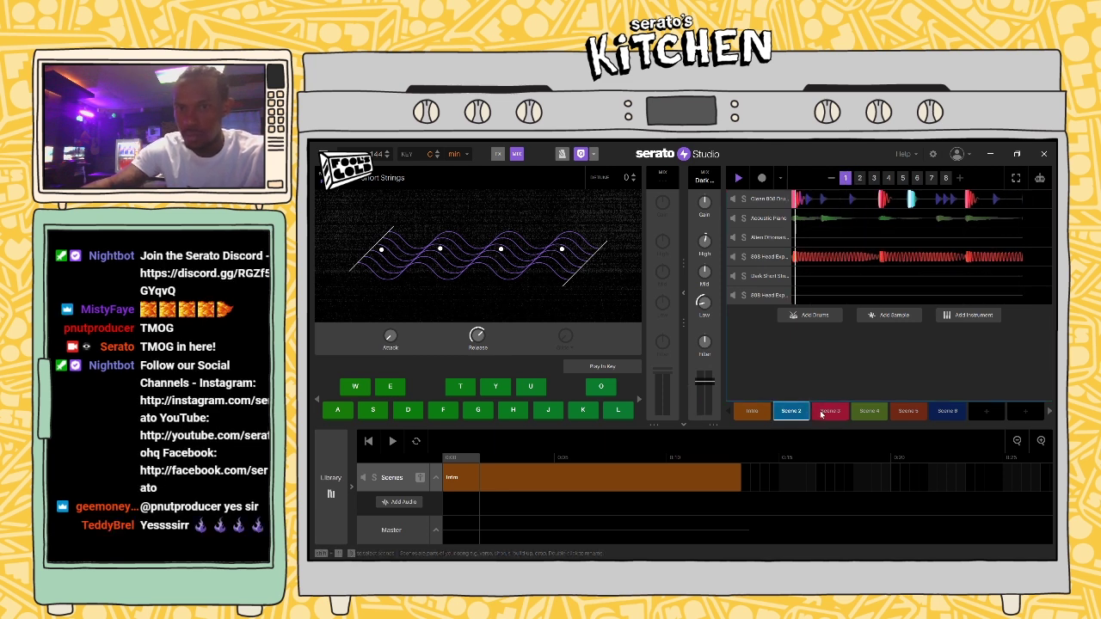
pyautogui.click(986, 410)
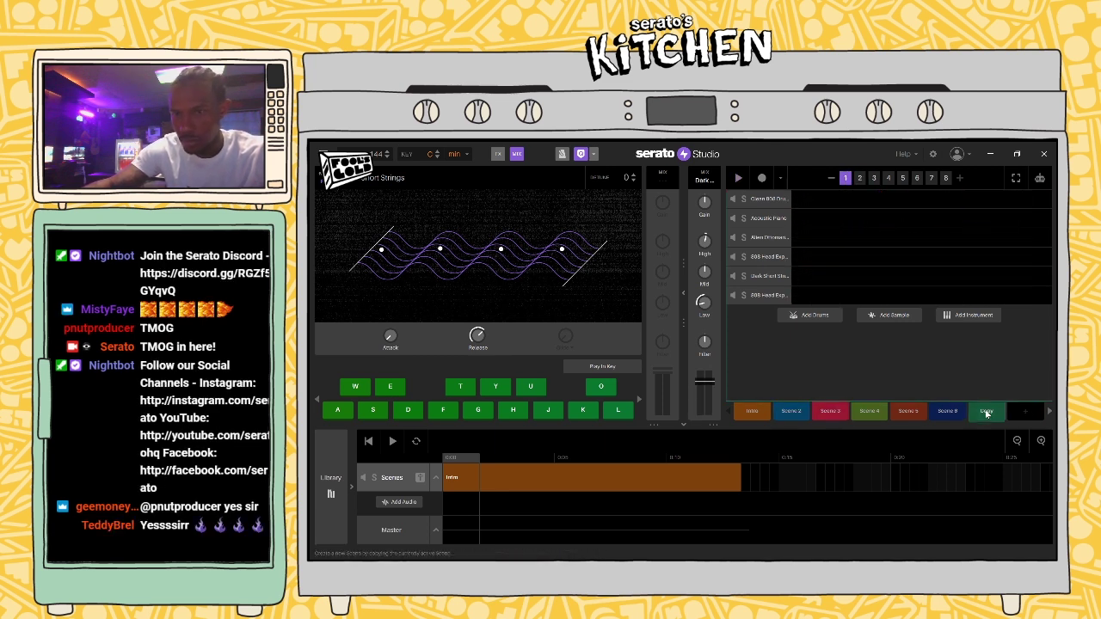
pyautogui.press('space')
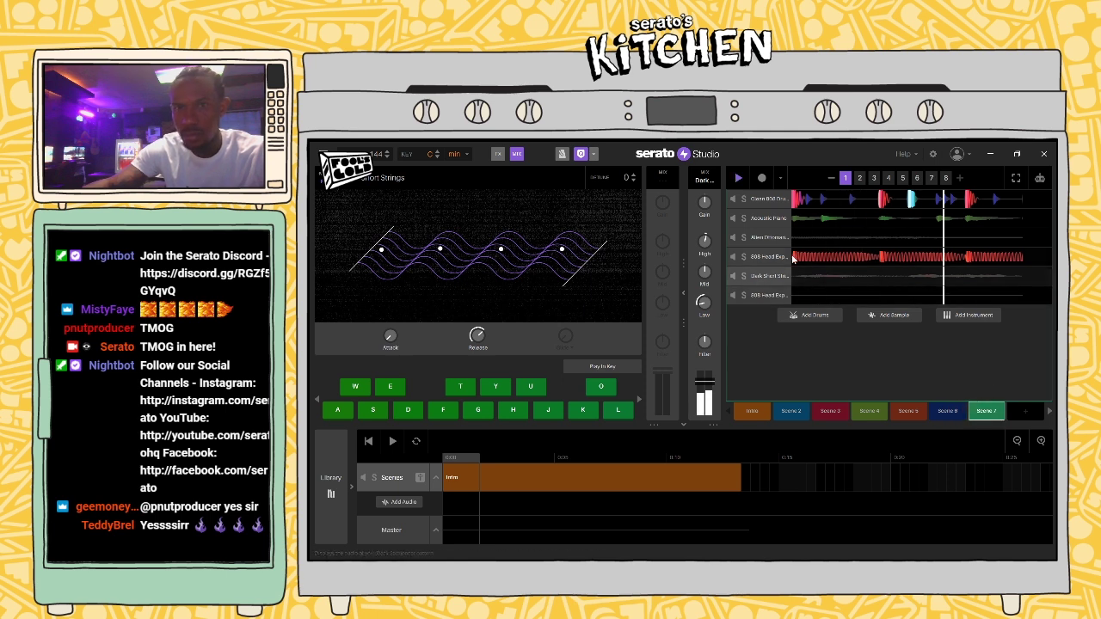
pyautogui.click(1015, 237)
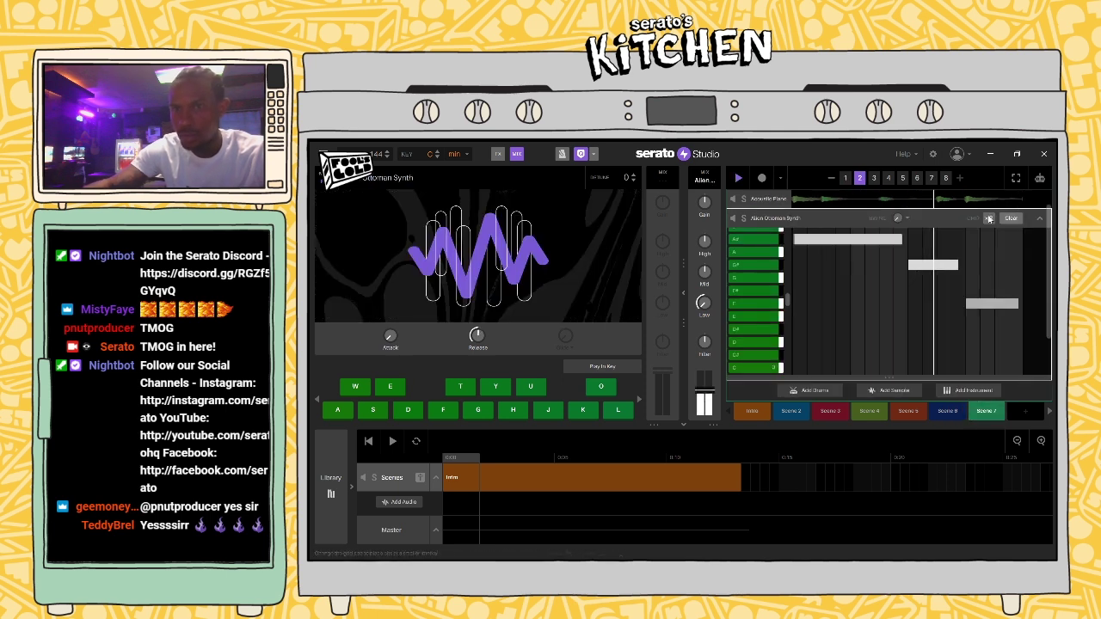
pyautogui.click(1040, 218)
# Step: Place Scene 2 directly after the Intro on the song timeline and play the arrangement
pyautogui.moveTo(791, 410); pyautogui.dragTo(741, 487)
pyautogui.click(738, 484)
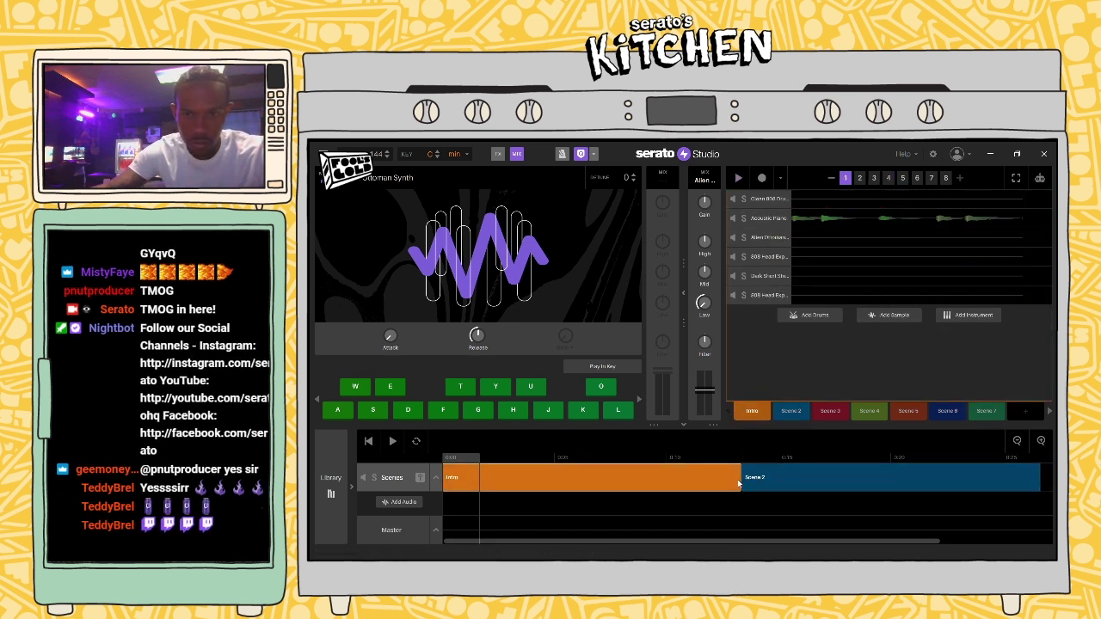
pyautogui.press('space')
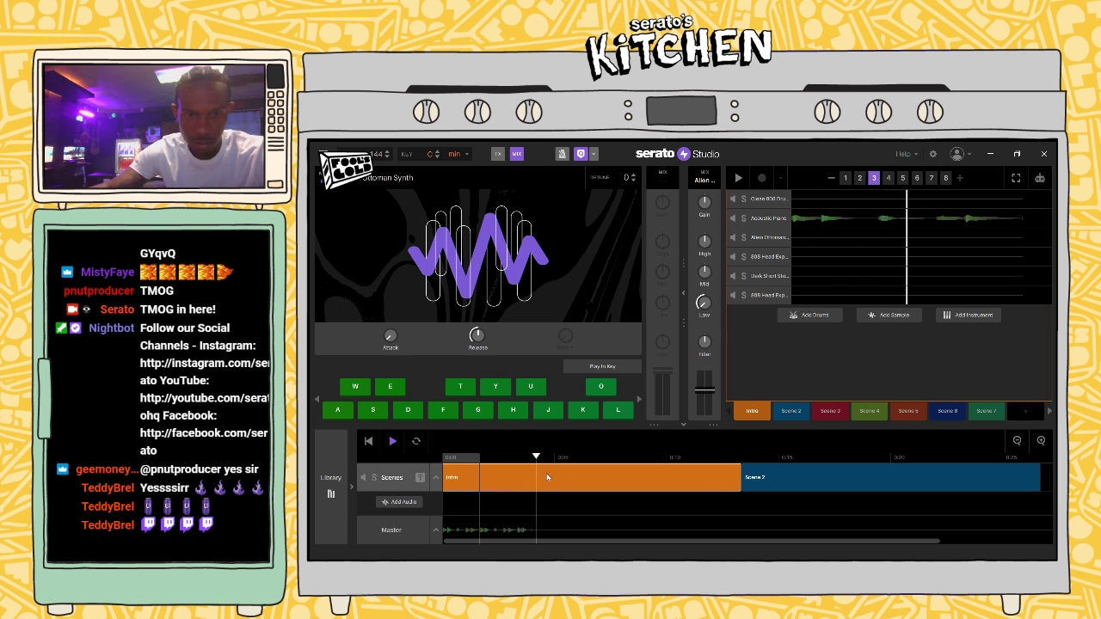
pyautogui.moveTo(941, 544); pyautogui.dragTo(1045, 544)
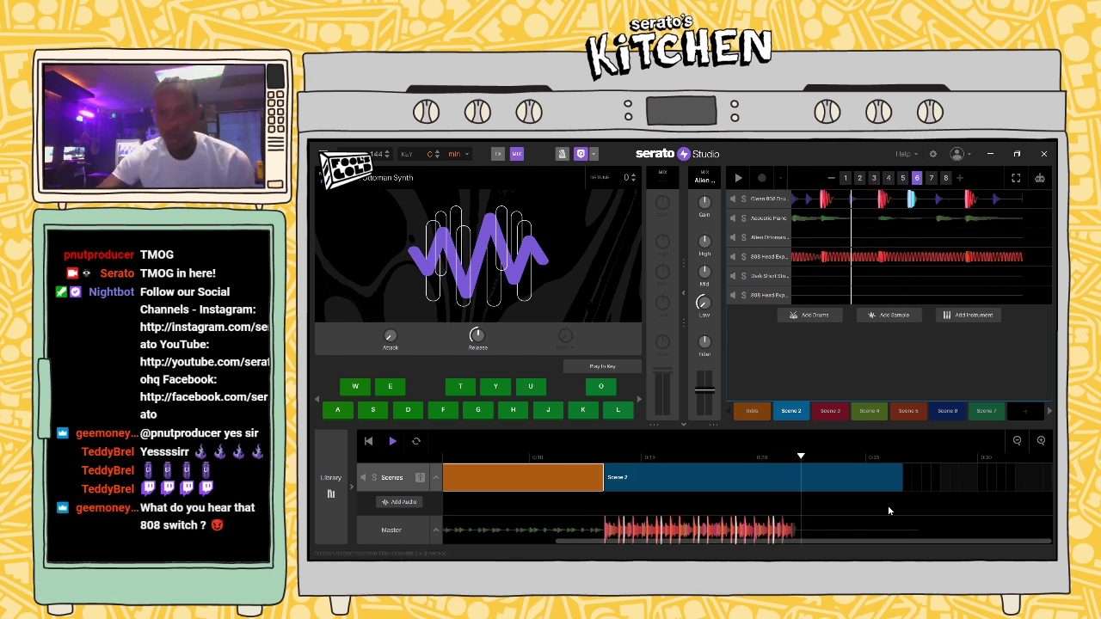
# Step: Place Scene 7 directly after Scene 2 on the song timeline
pyautogui.moveTo(997, 420); pyautogui.dragTo(923, 492)
pyautogui.moveTo(882, 542); pyautogui.dragTo(1015, 531)
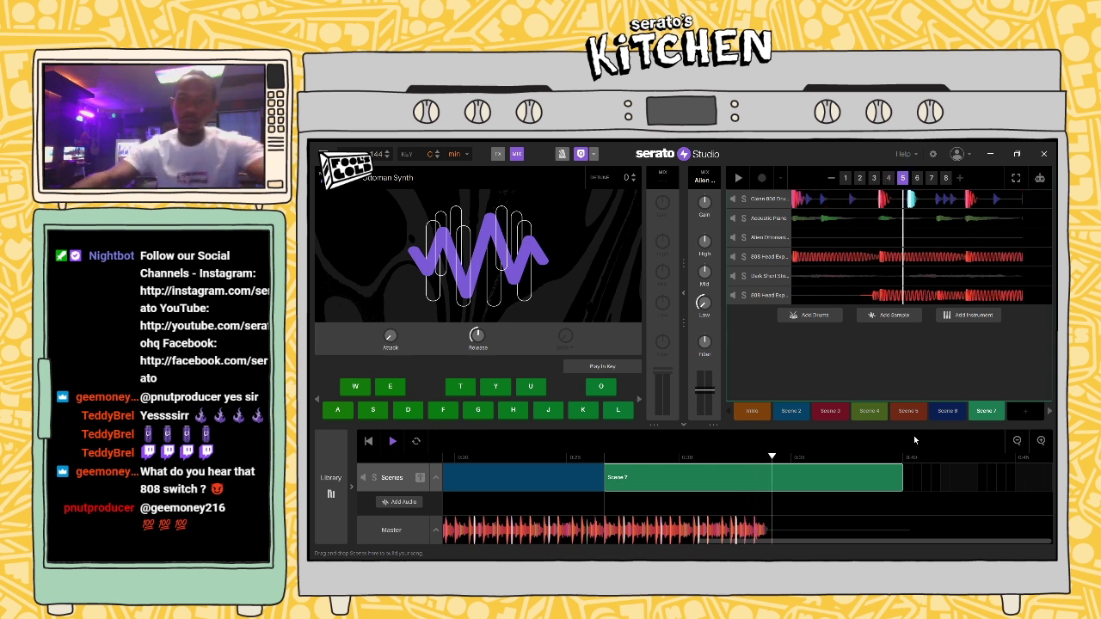
# Step: Place Scene 6 directly after Scene 7 on the song timeline
pyautogui.moveTo(945, 413); pyautogui.dragTo(882, 478)
pyautogui.moveTo(973, 419); pyautogui.dragTo(625, 481)
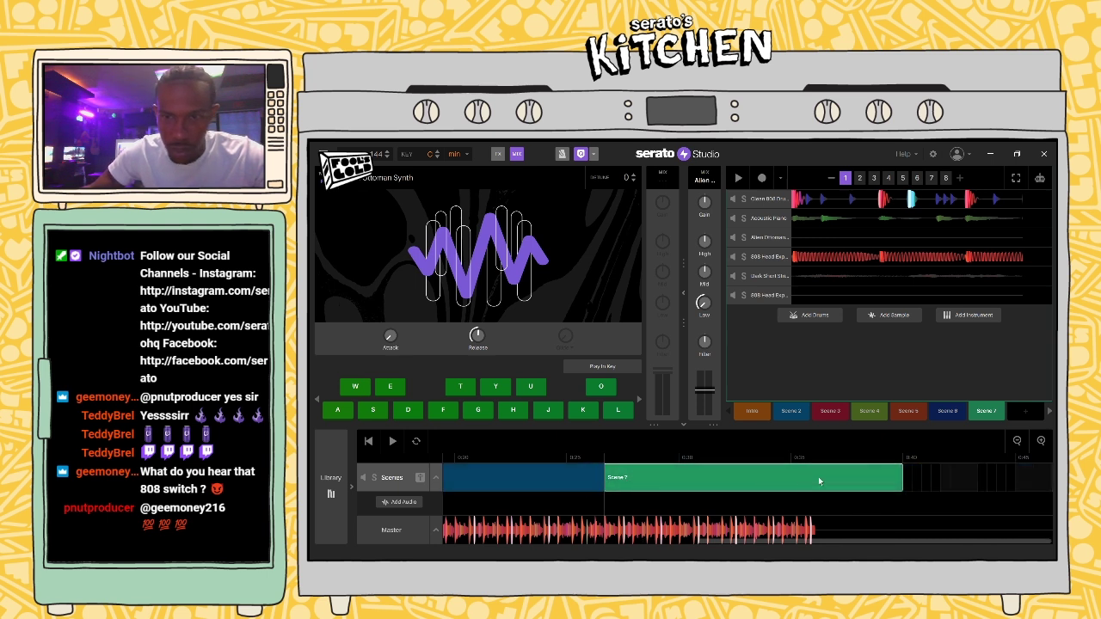
pyautogui.moveTo(914, 480); pyautogui.dragTo(942, 478)
pyautogui.moveTo(987, 411); pyautogui.dragTo(623, 478)
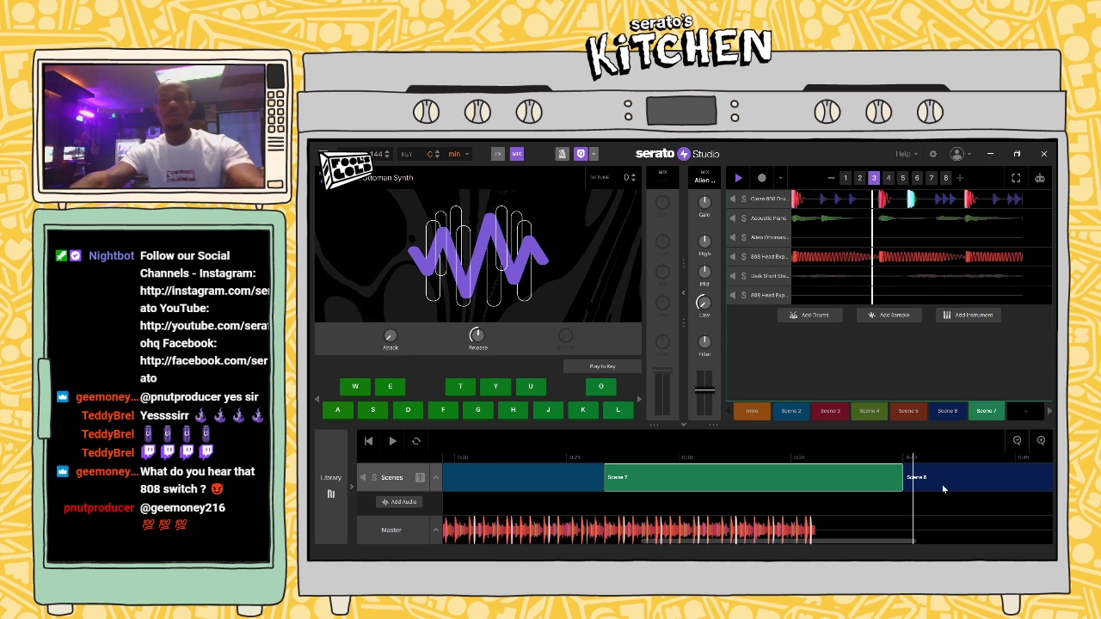
# Step: Play the song across the change from Scene 7 to Scene 6, and delete the Scene 6 block from the timeline
pyautogui.moveTo(700, 540); pyautogui.dragTo(504, 538)
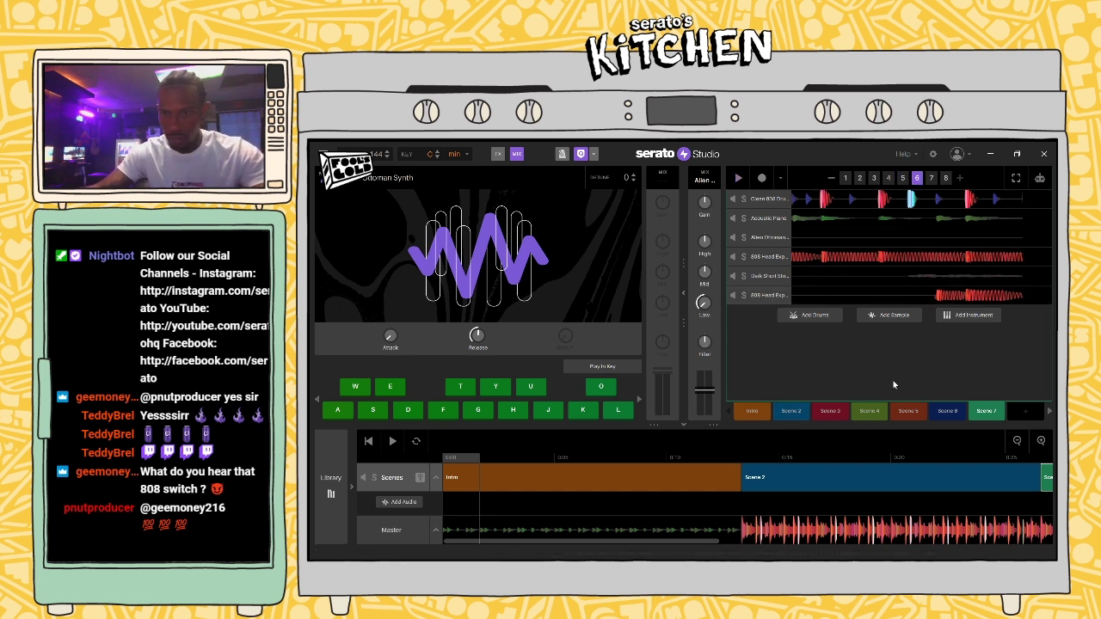
pyautogui.press('space')
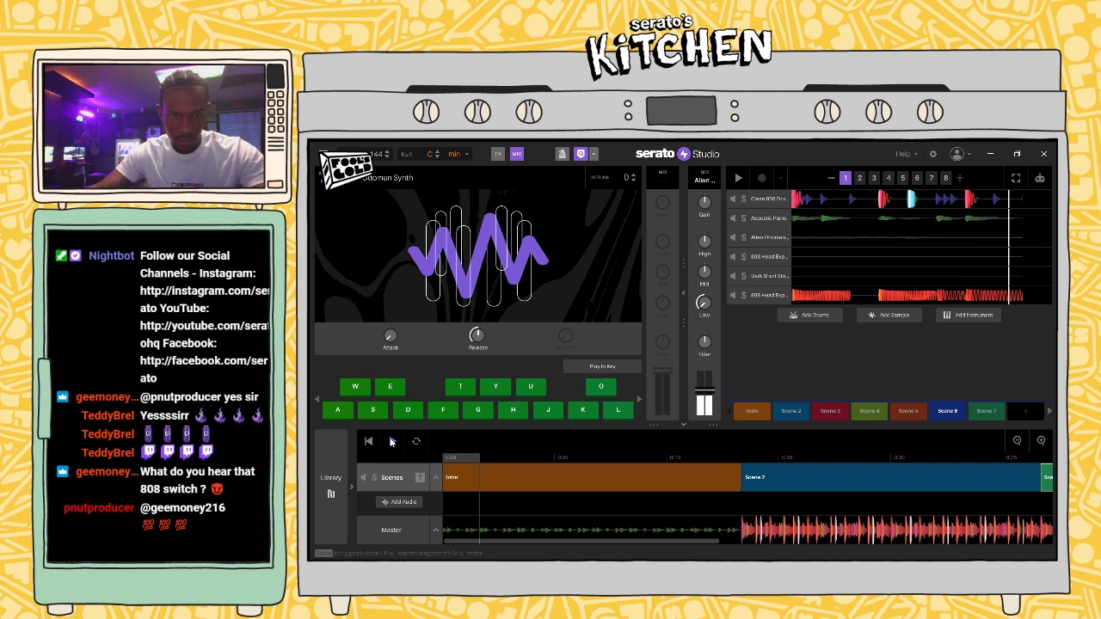
pyautogui.click(747, 457)
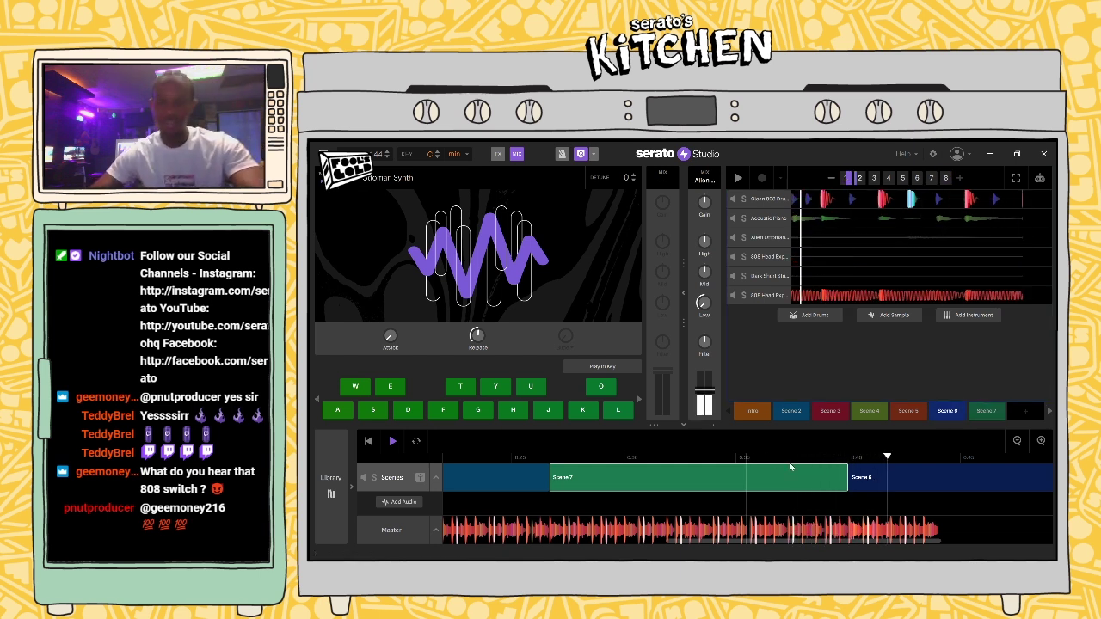
pyautogui.click(763, 463)
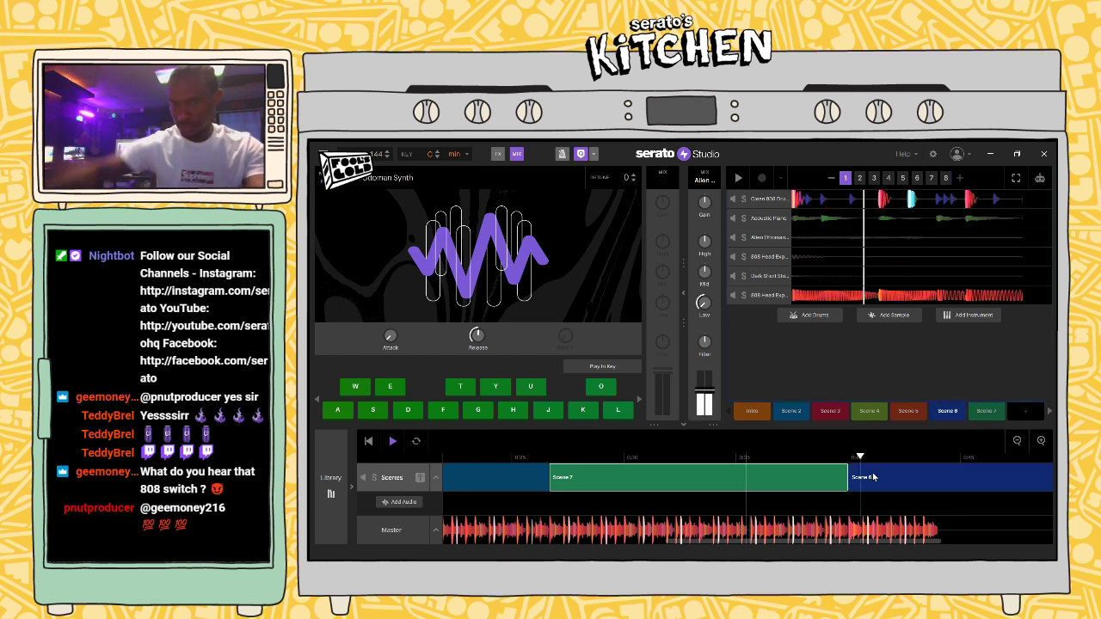
pyautogui.press('Delete')
# Step: Audition Scenes 4, 3 and 5, and place Scene 5 after Scene 7 on the song timeline
pyautogui.click(882, 417)
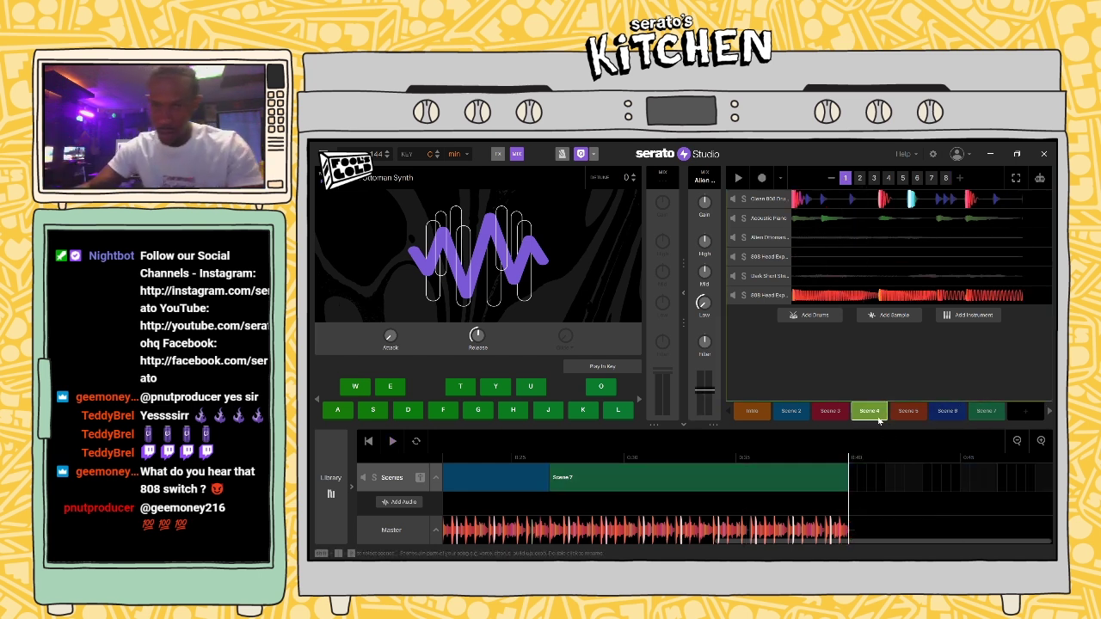
pyautogui.click(831, 412)
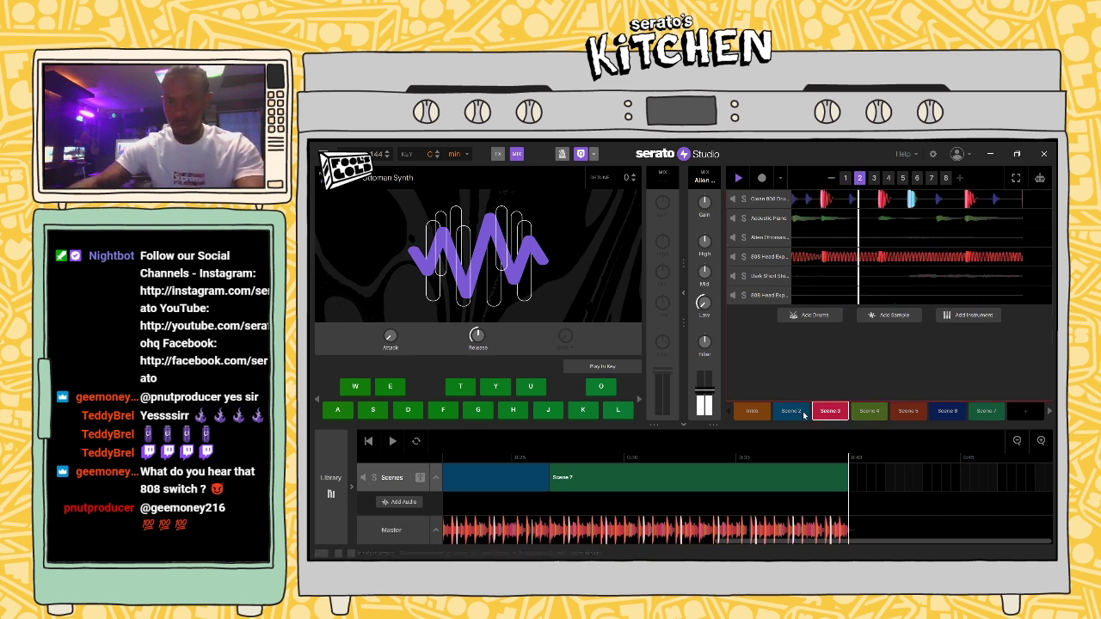
pyautogui.click(909, 412)
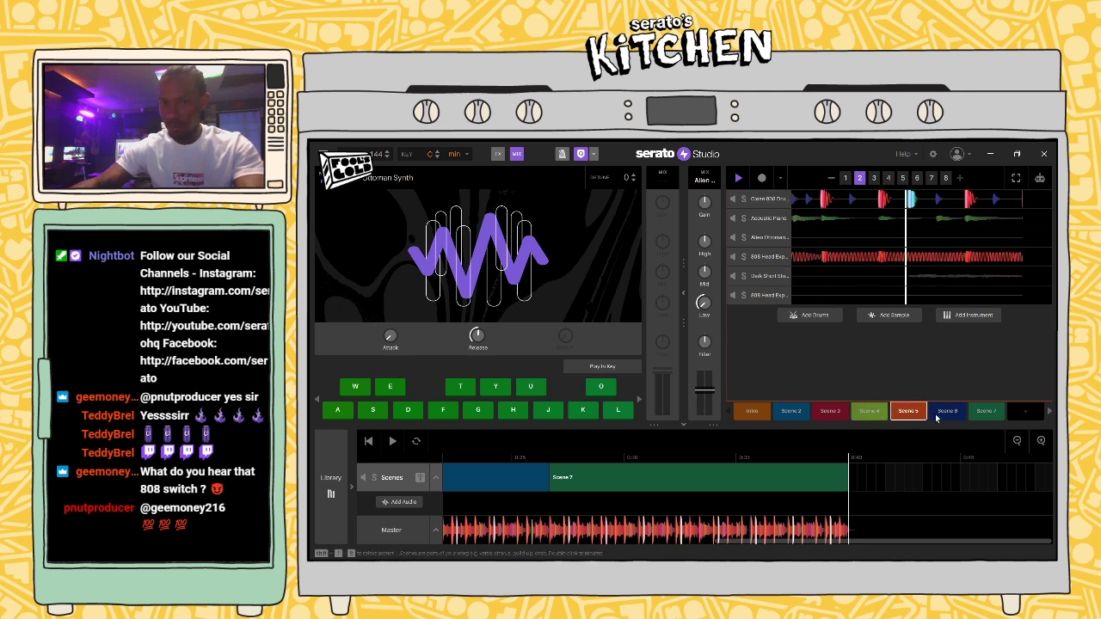
pyautogui.moveTo(779, 542)
pyautogui.mouseDown()
pyautogui.moveTo(731, 542)
pyautogui.moveTo(779, 542)
pyautogui.mouseUp()
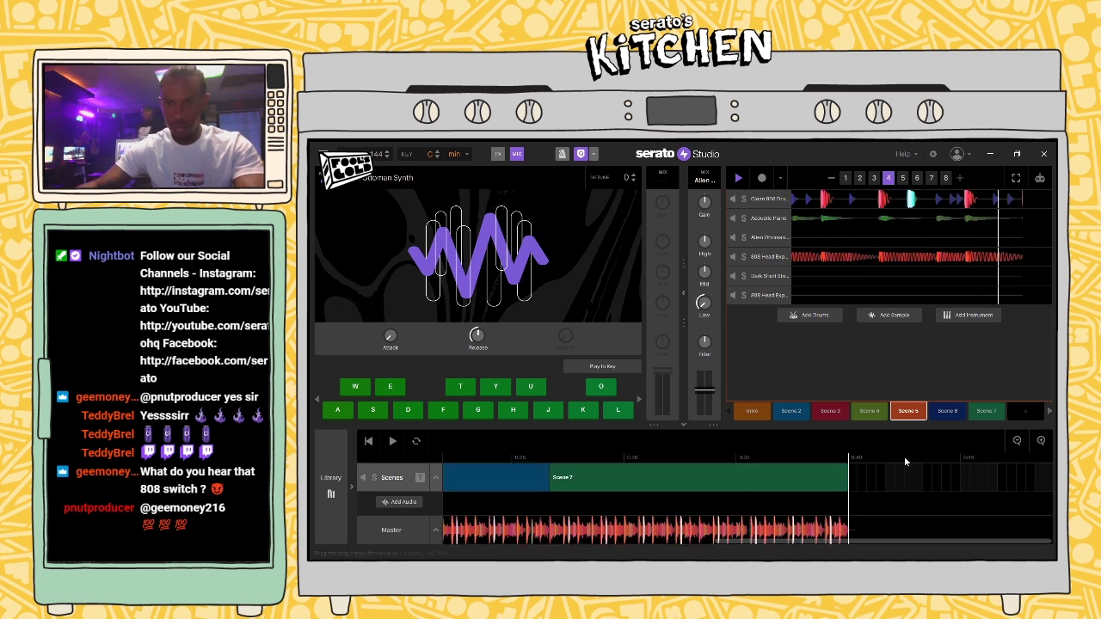
pyautogui.moveTo(909, 410); pyautogui.dragTo(863, 485)
# Step: Audition Scenes 6 and 4, and place Scene 6 after Scene 5 on the song timeline
pyautogui.click(948, 411)
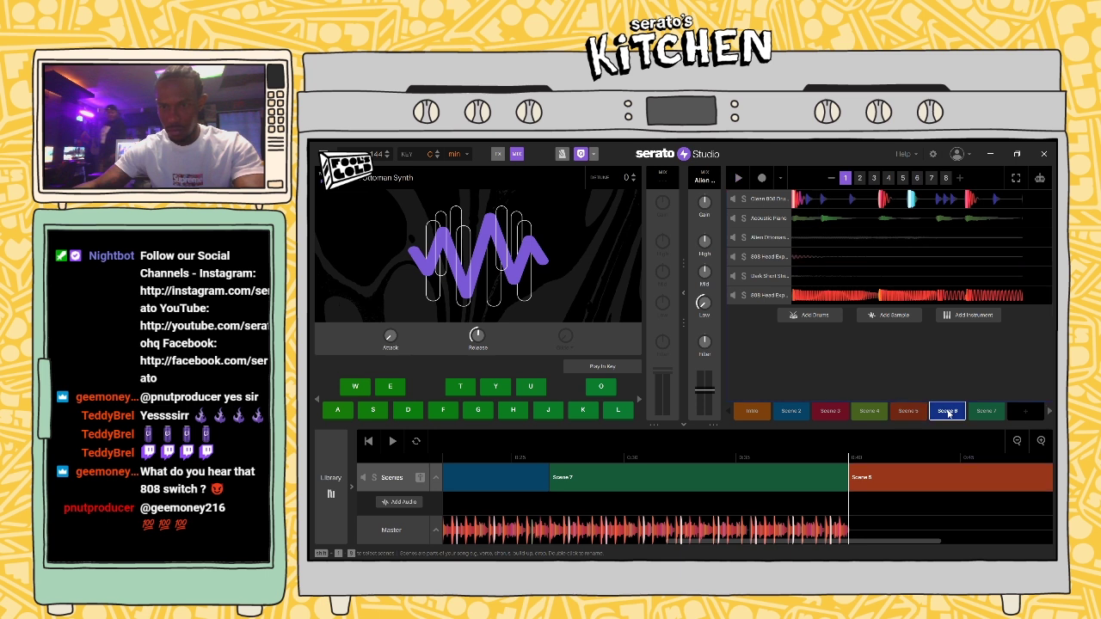
pyautogui.click(870, 412)
pyautogui.moveTo(872, 540); pyautogui.dragTo(966, 538)
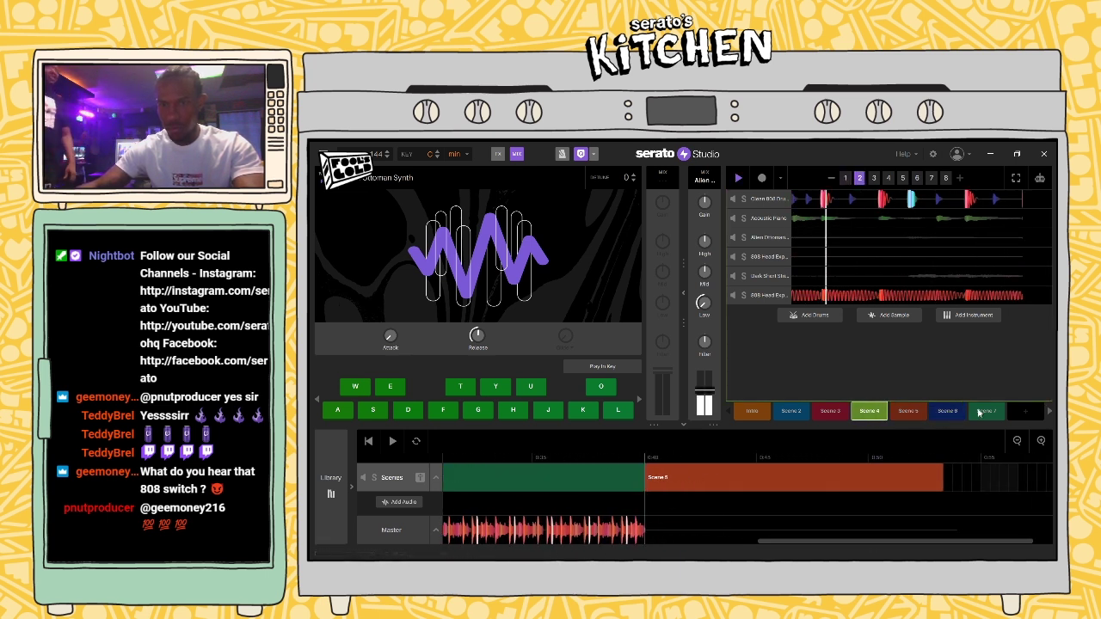
pyautogui.moveTo(947, 411); pyautogui.dragTo(948, 483)
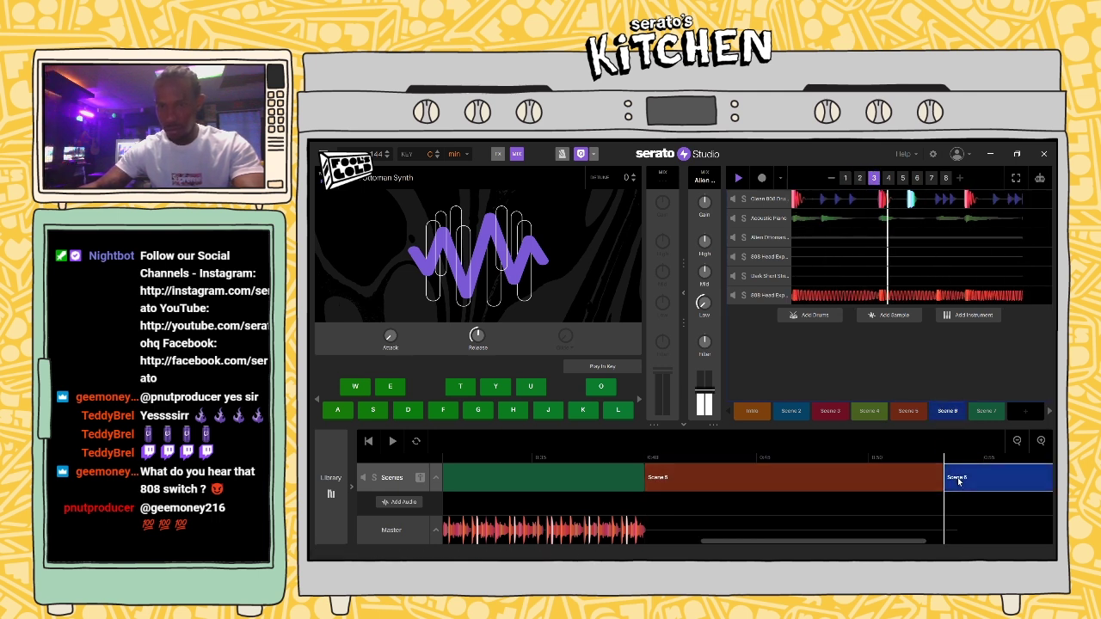
# Step: Audition Scenes 3 and 4, and place Scene 4 after Scene 6 on the song timeline
pyautogui.moveTo(920, 540); pyautogui.dragTo(1018, 541)
pyautogui.click(832, 411)
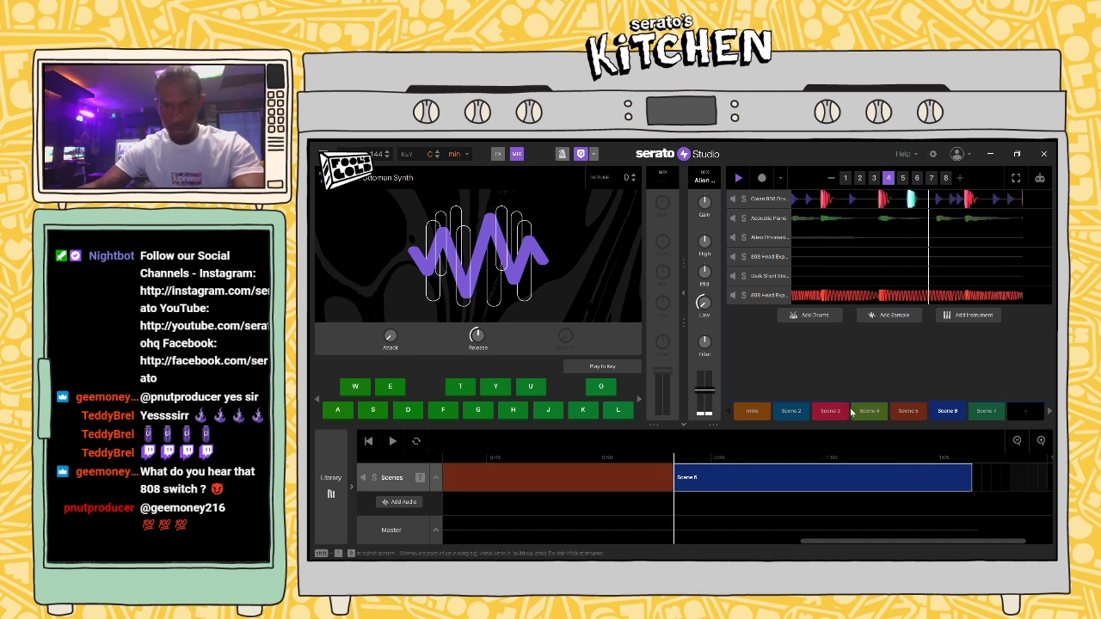
pyautogui.click(869, 413)
pyautogui.moveTo(872, 413); pyautogui.dragTo(991, 476)
pyautogui.moveTo(996, 479); pyautogui.dragTo(990, 479)
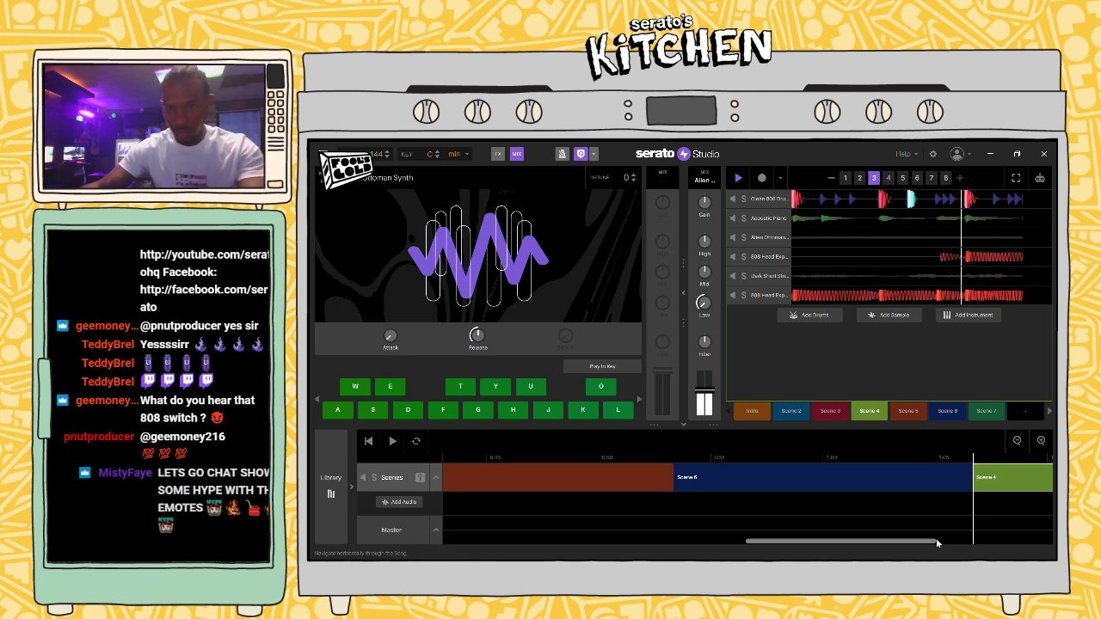
# Step: Return to the beginning of the song and play back the full arrangement
pyautogui.moveTo(932, 540); pyautogui.dragTo(1042, 539)
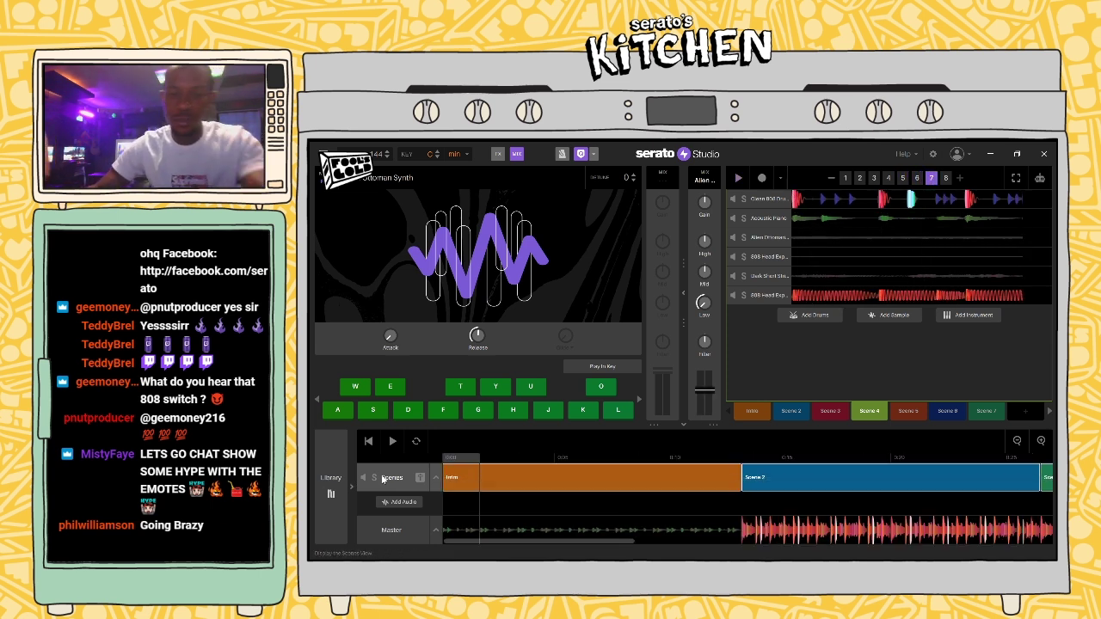
pyautogui.moveTo(533, 541); pyautogui.dragTo(506, 528)
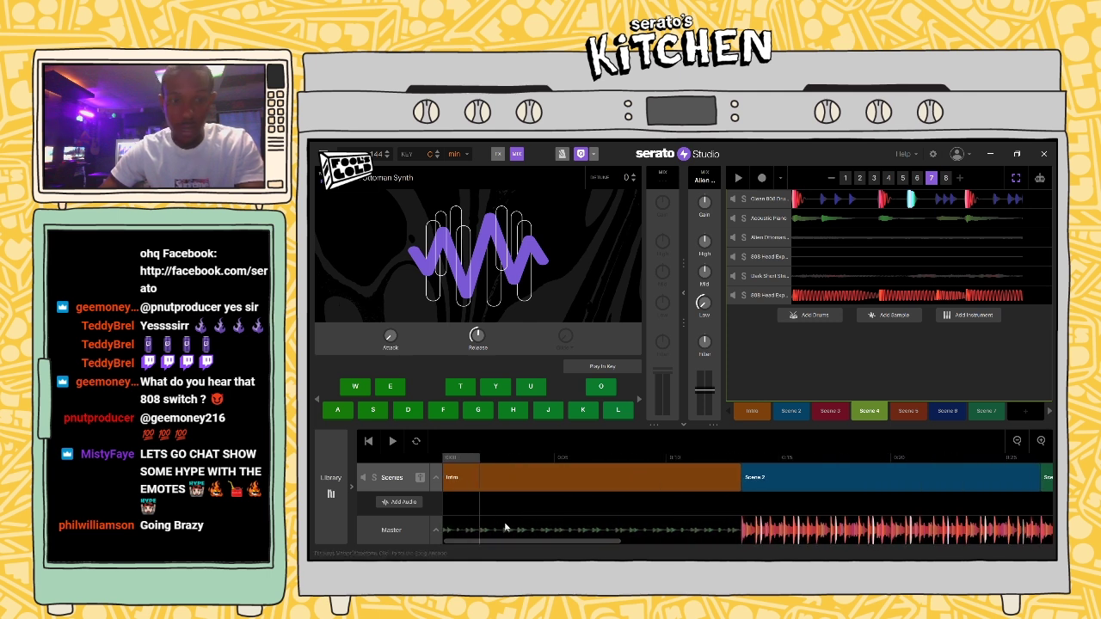
pyautogui.moveTo(615, 541); pyautogui.dragTo(411, 547)
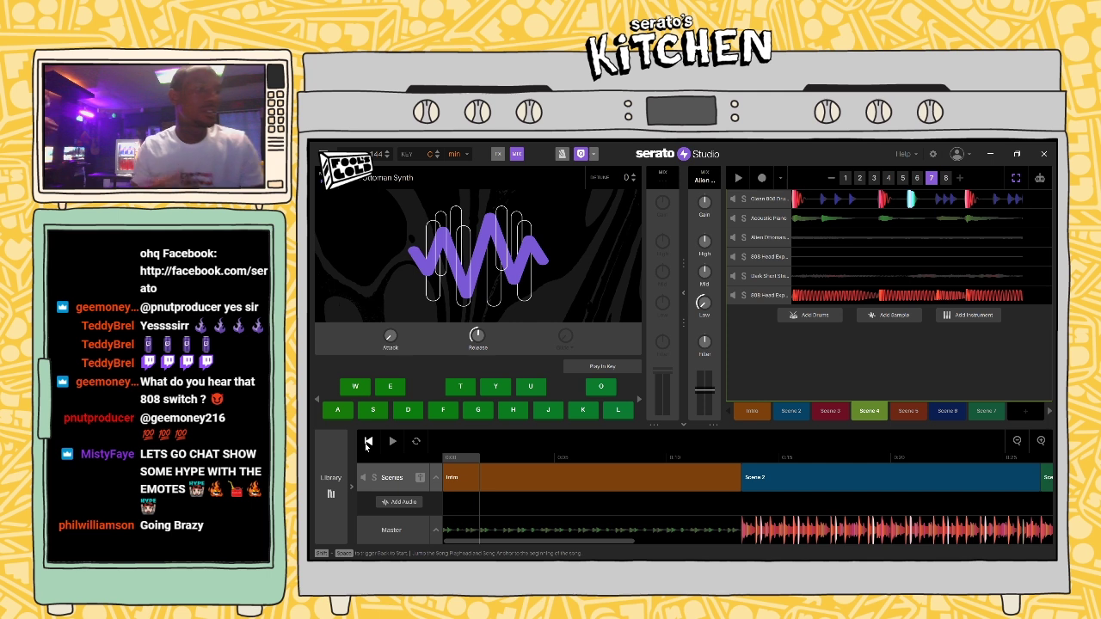
pyautogui.click(368, 445)
pyautogui.press('space')
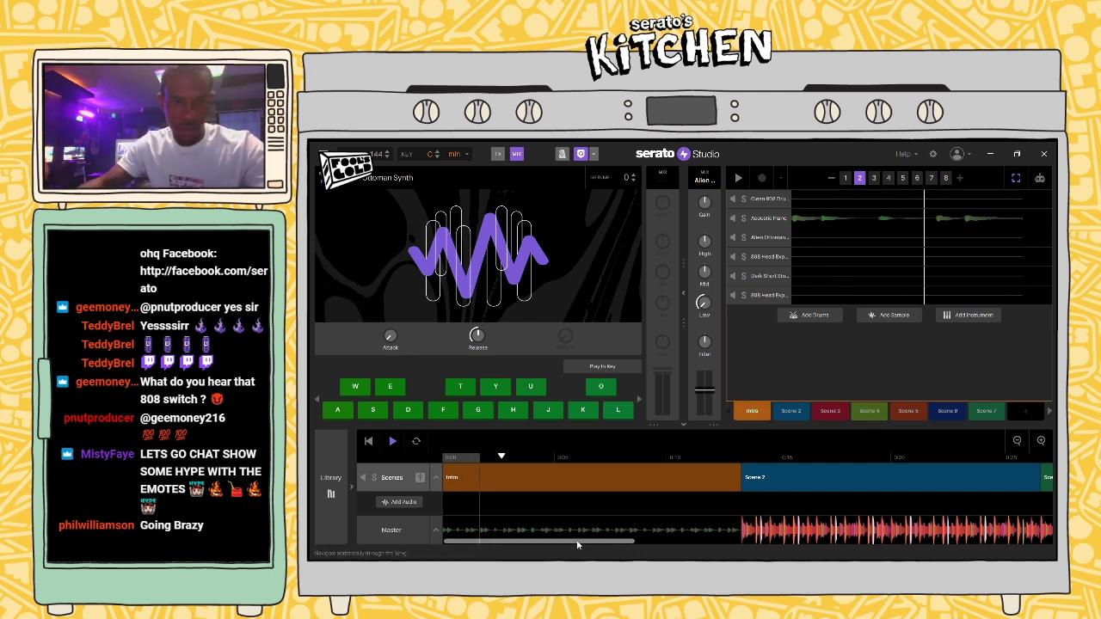
pyautogui.click(684, 424)
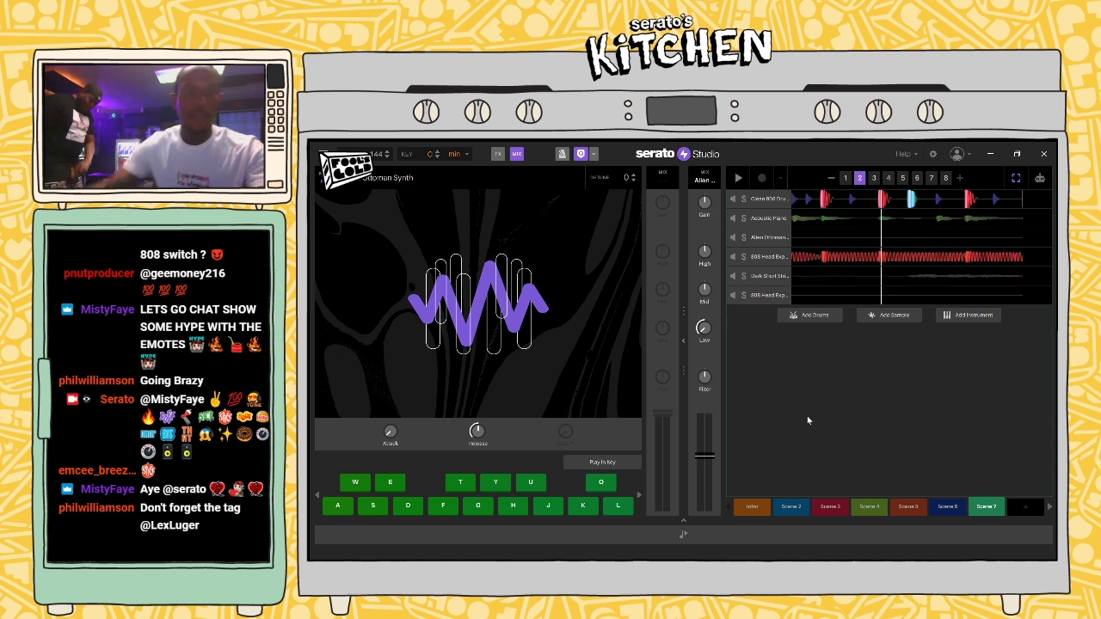
pyautogui.moveTo(732, 533); pyautogui.dragTo(731, 401)
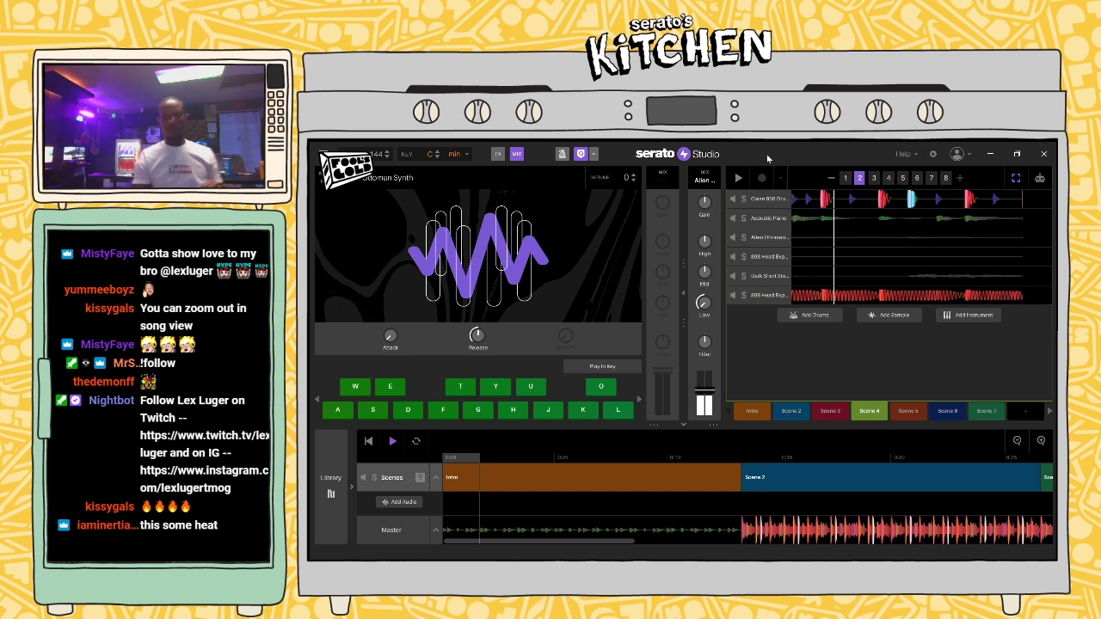
# Step: Clear the Acoustic Piano note pattern in Scene 4, the last section of the song
pyautogui.moveTo(622, 539); pyautogui.dragTo(1032, 551)
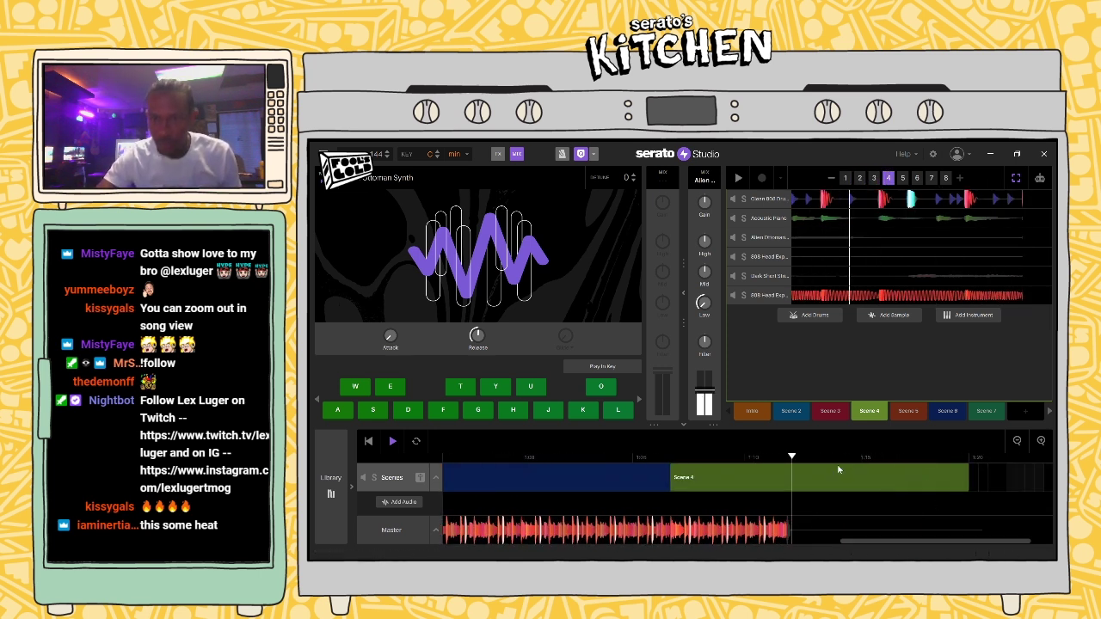
pyautogui.click(742, 474)
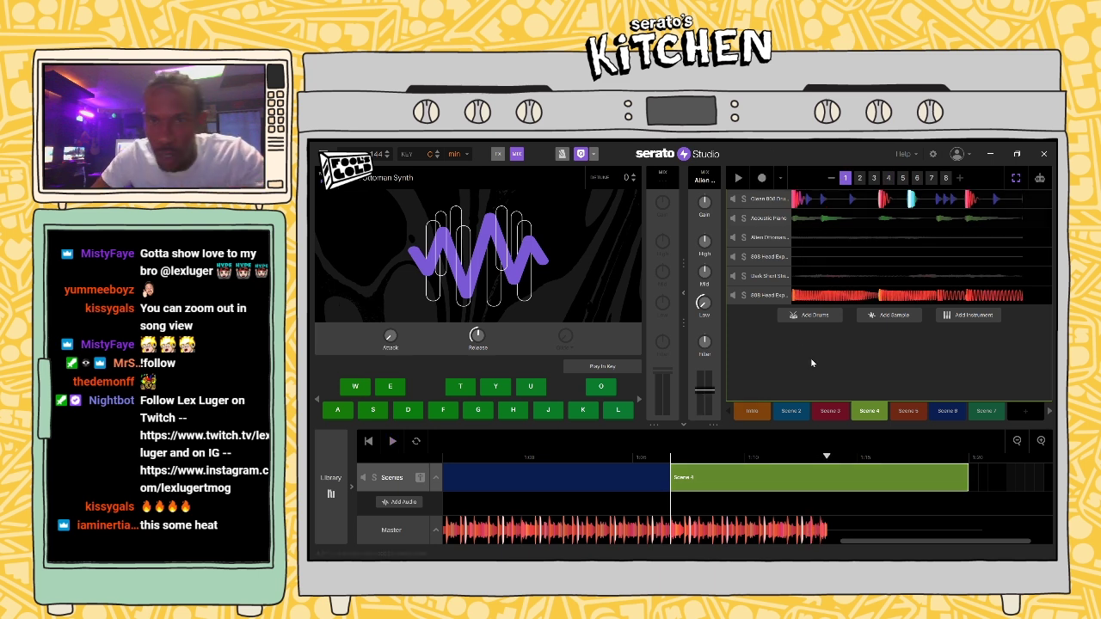
pyautogui.click(872, 414)
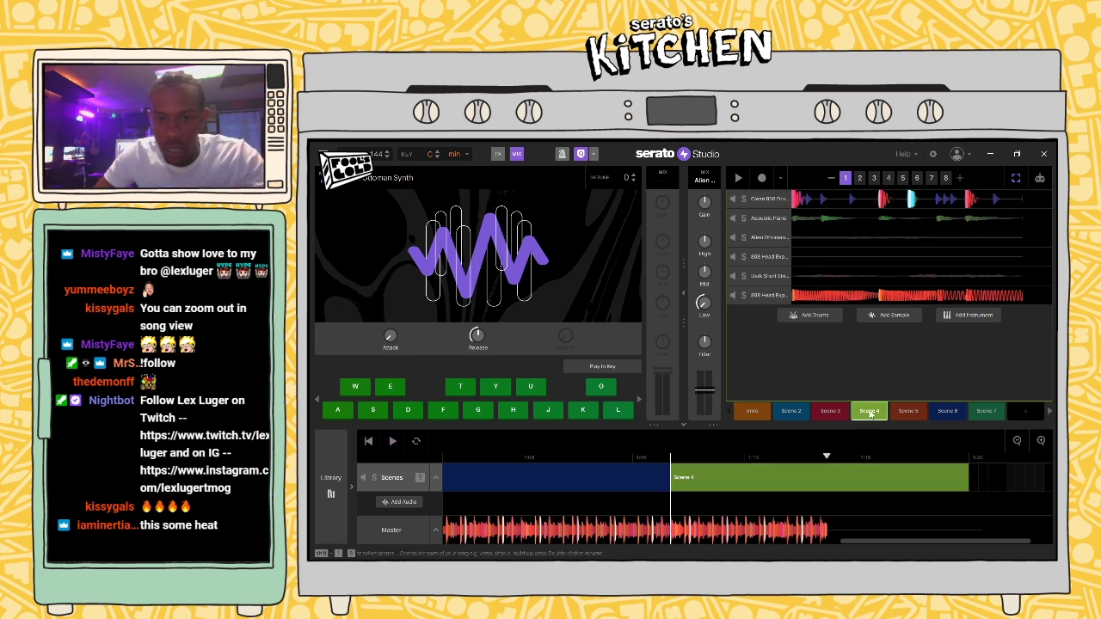
pyautogui.click(790, 222)
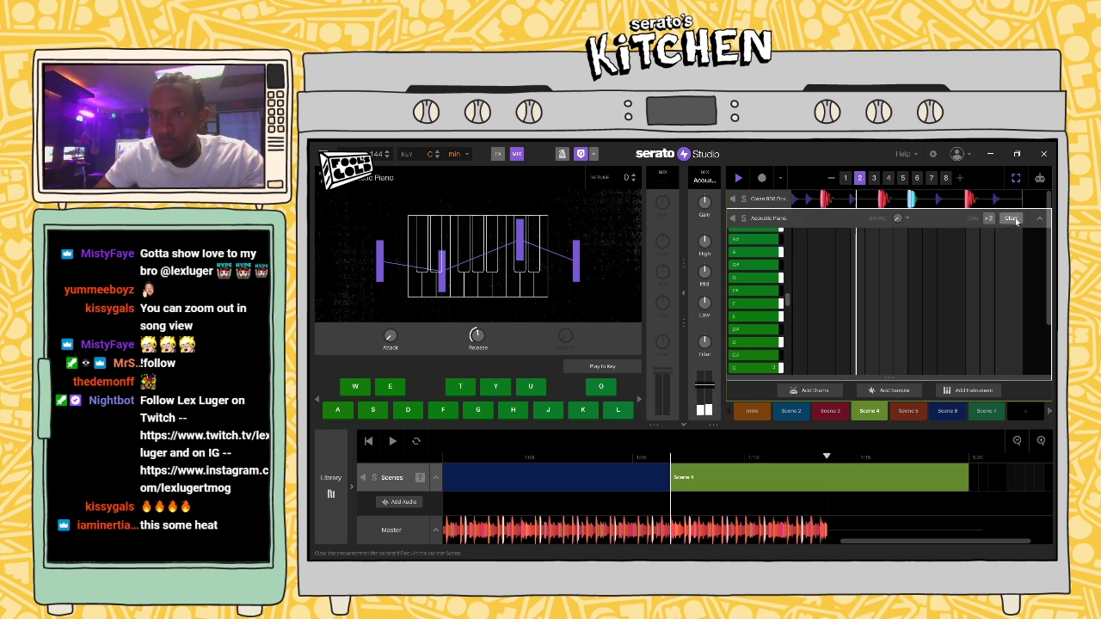
pyautogui.click(1038, 219)
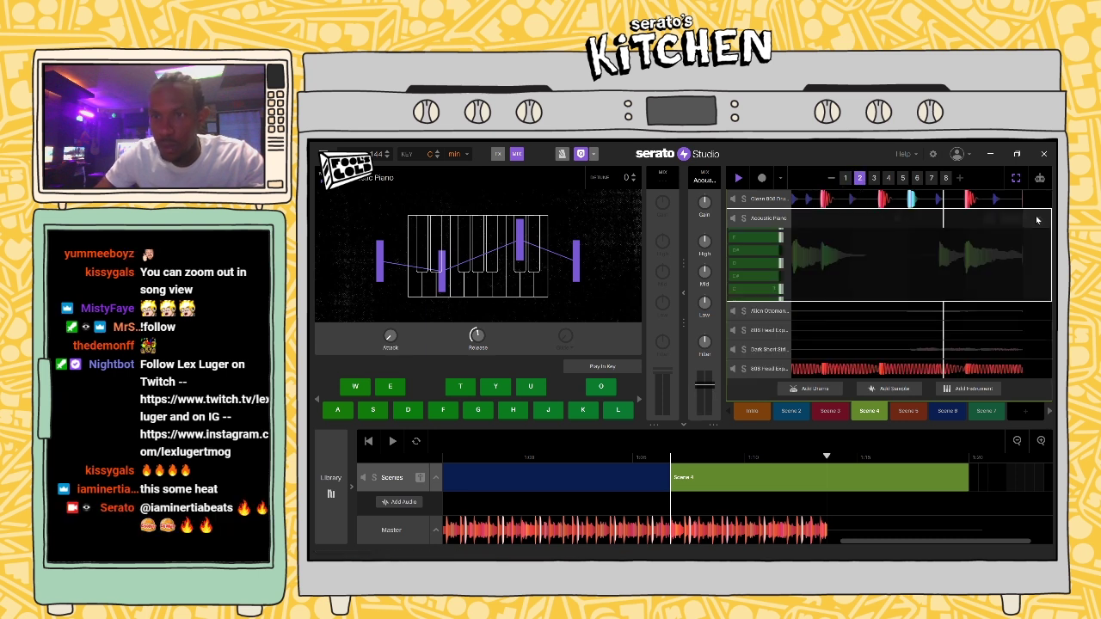
# Step: In bar 2 of Scene 4's Alien Ottoman Synth pattern, delete the G# note and lengthen the A# note before it
pyautogui.click(1037, 220)
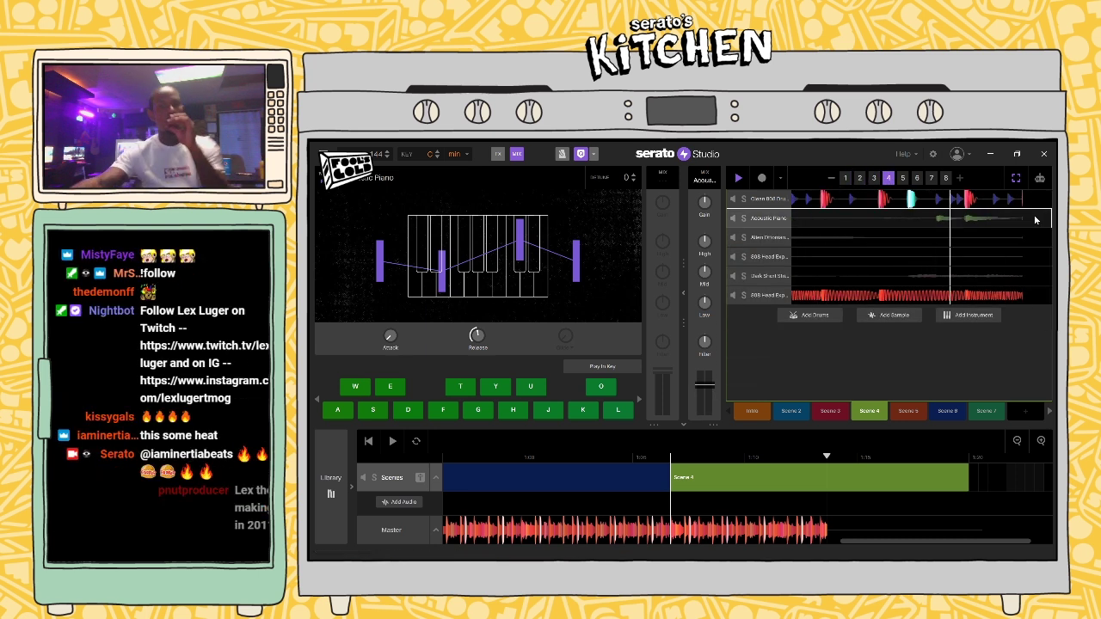
pyautogui.doubleClick(821, 241)
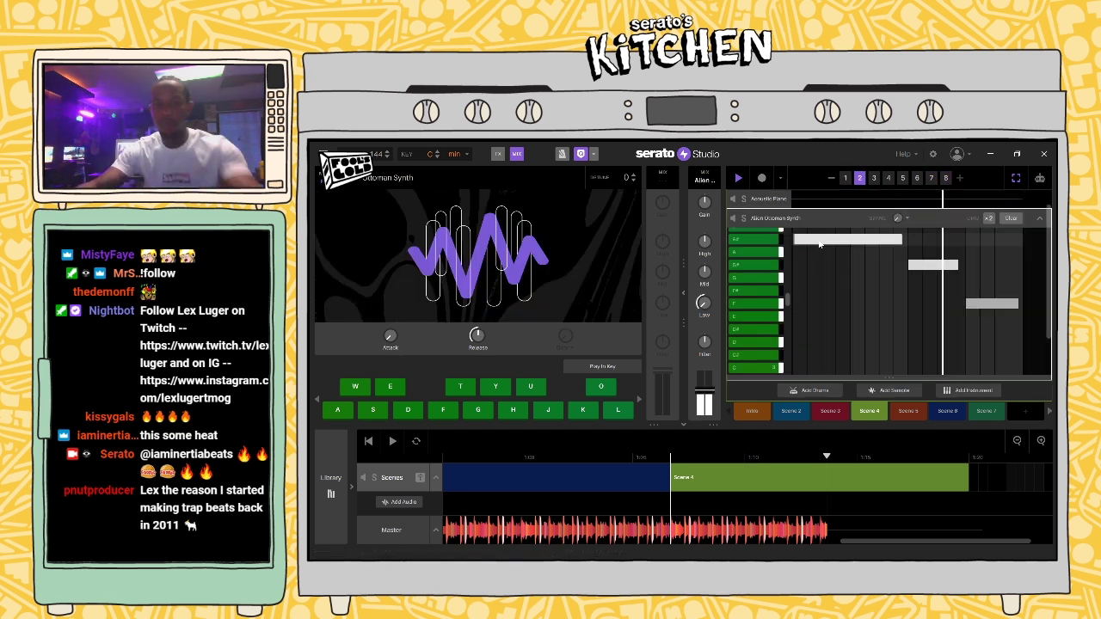
pyautogui.click(846, 178)
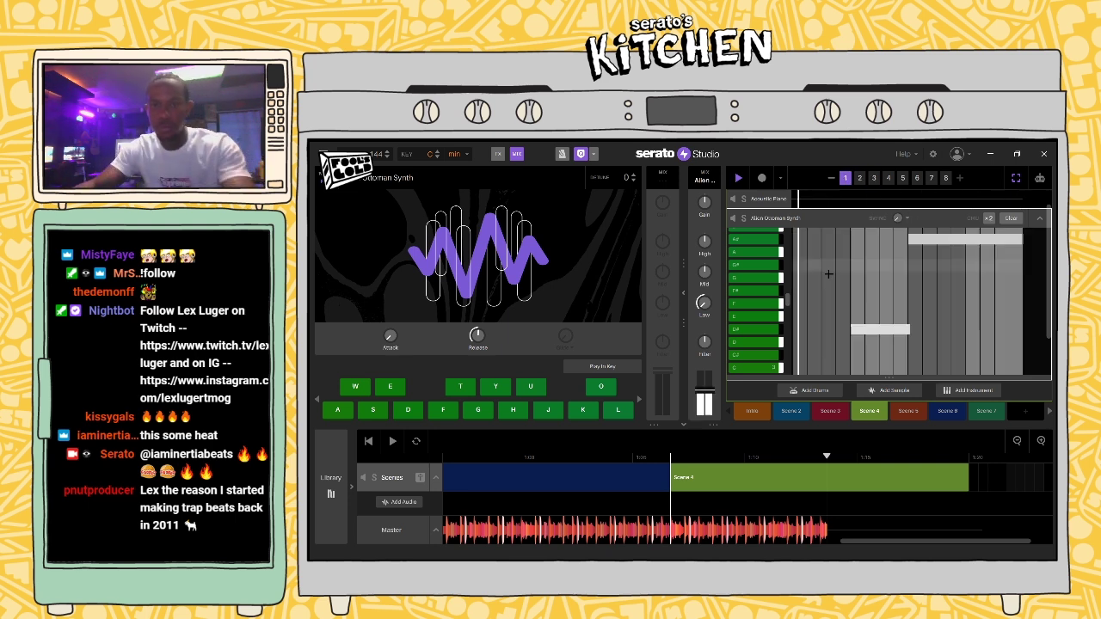
pyautogui.click(860, 179)
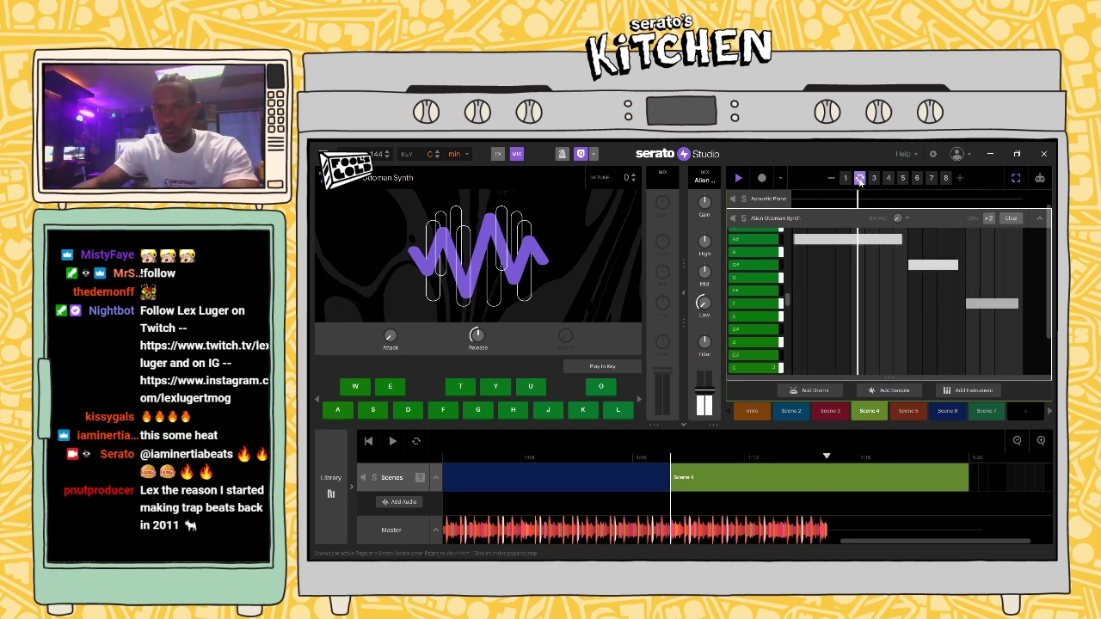
pyautogui.click(925, 266)
pyautogui.click(925, 267)
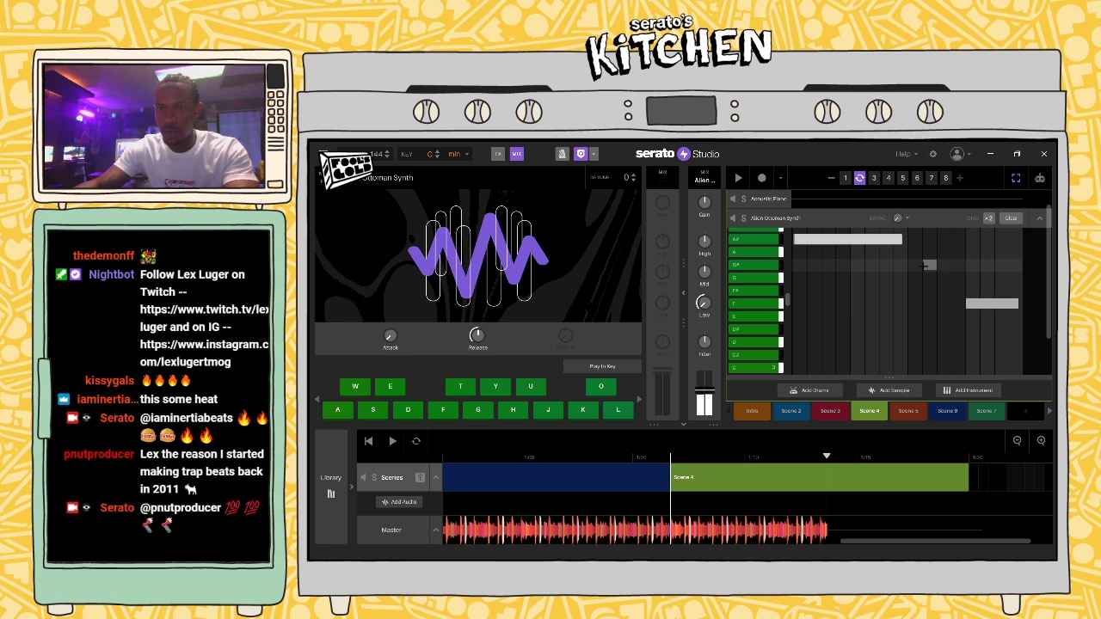
pyautogui.click(990, 264)
pyautogui.press('space')
pyautogui.moveTo(901, 239); pyautogui.dragTo(922, 239)
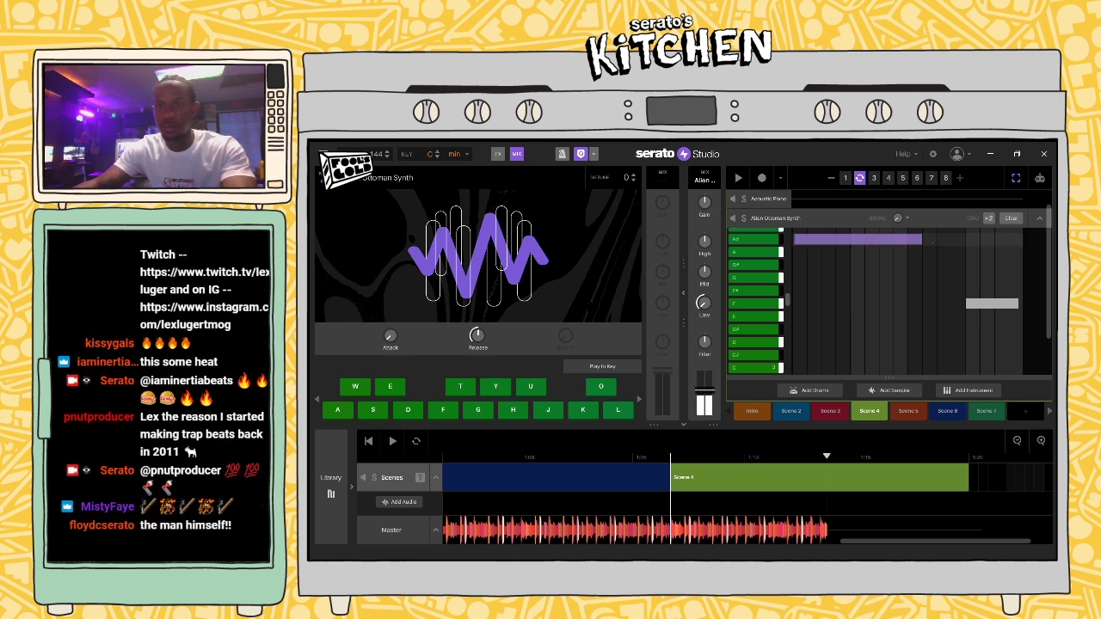
# Step: Play back Scene 4's synth pattern, extend bar 2's A# note further, and replace the closing F note with a recorded E note
pyautogui.click(845, 178)
pyautogui.press('space')
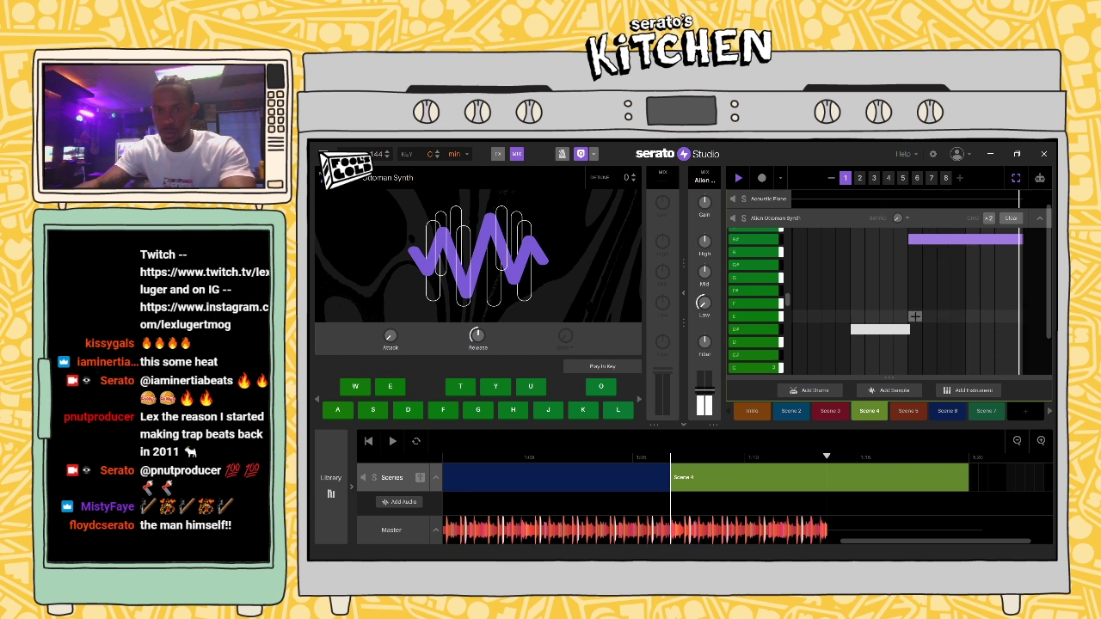
pyautogui.moveTo(891, 376)
pyautogui.mouseDown()
pyautogui.moveTo(893, 341)
pyautogui.moveTo(892, 378)
pyautogui.mouseUp()
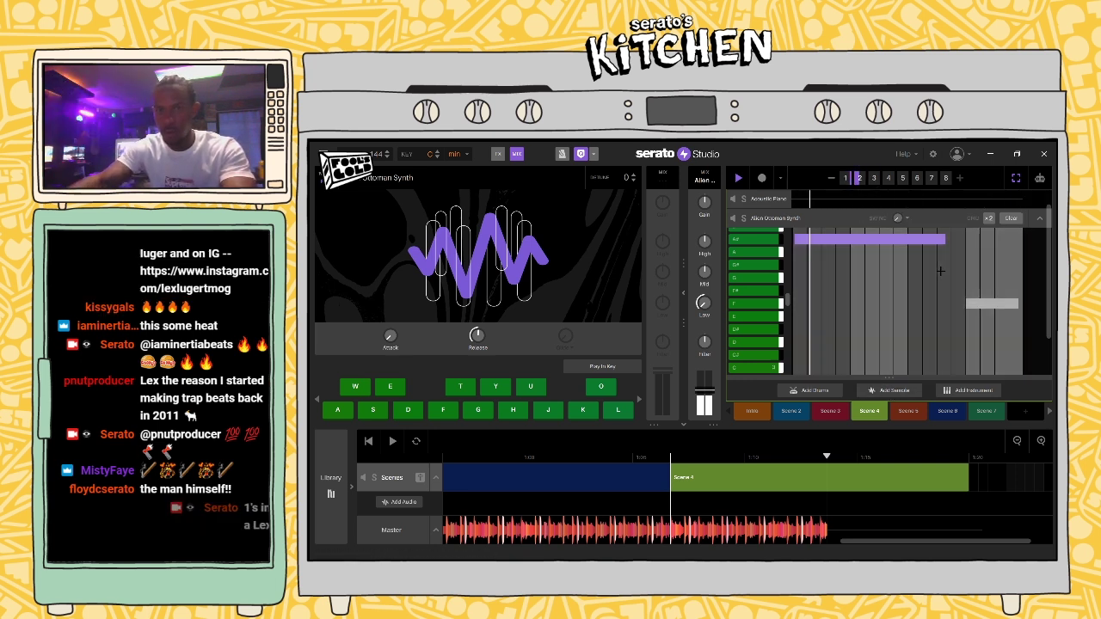
pyautogui.click(983, 307)
pyautogui.press('space')
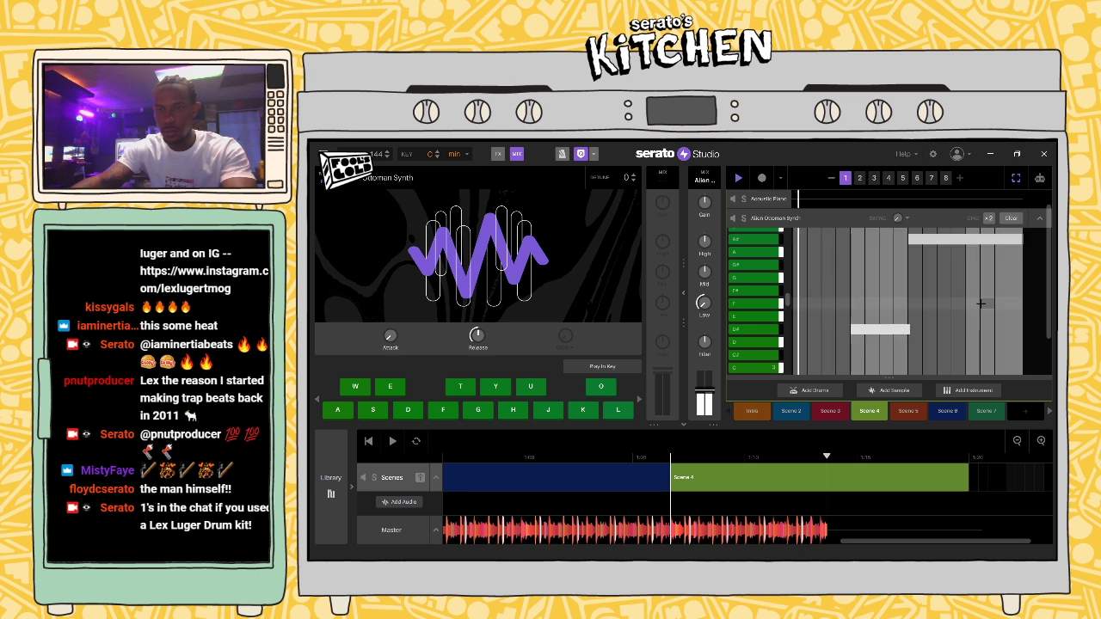
pyautogui.press('space')
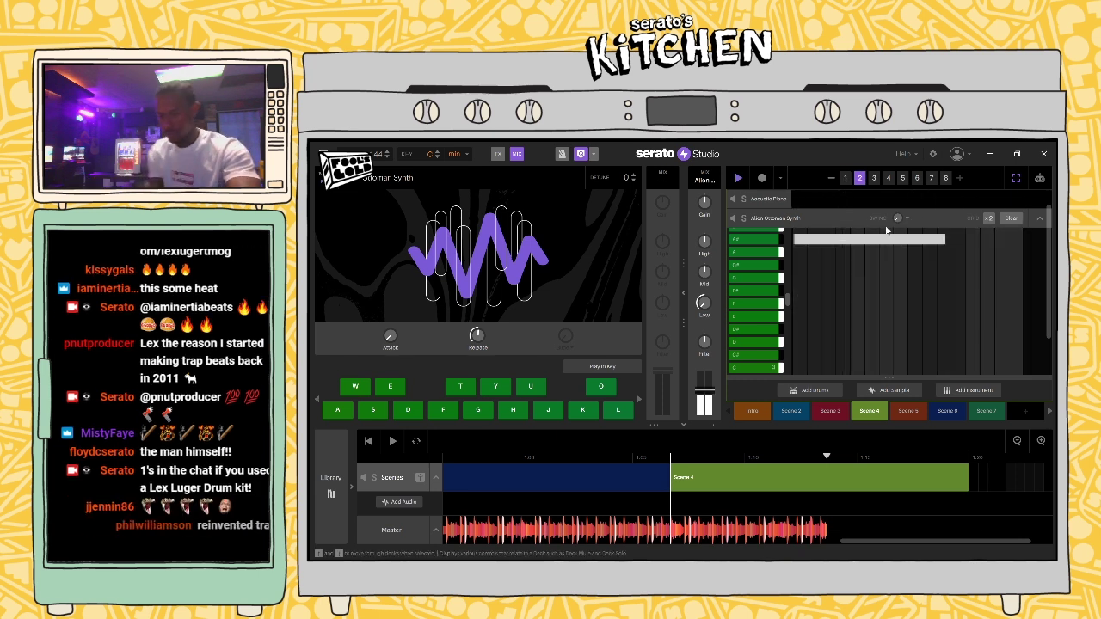
pyautogui.press('space')
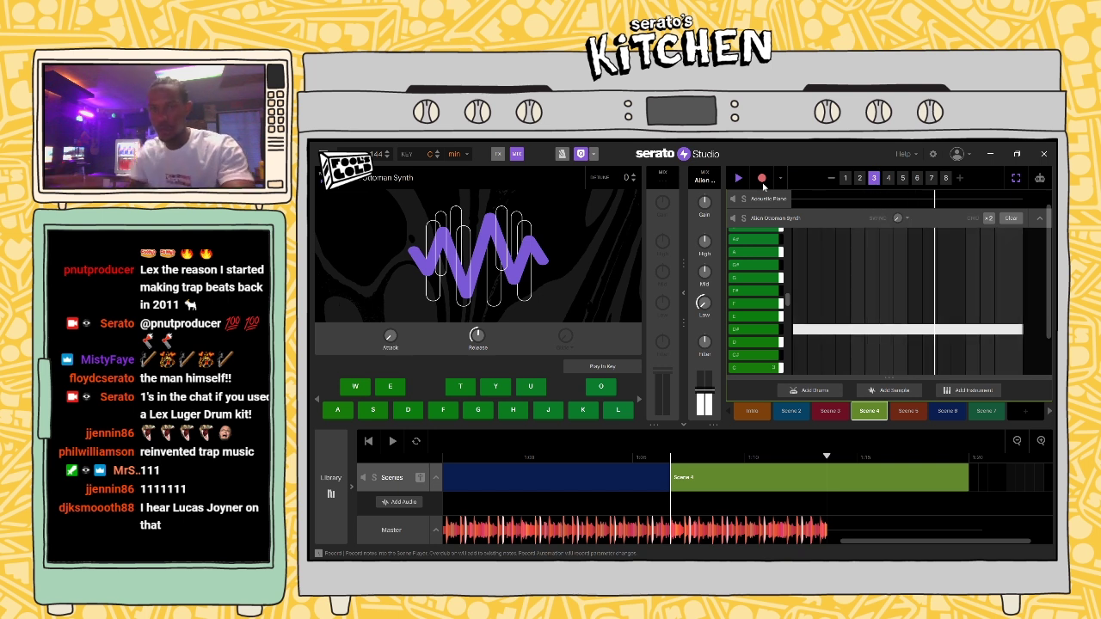
# Step: Play the song from its Scene 4 section and place Scene 5 and Scene 2 in sequence after it
pyautogui.click(786, 476)
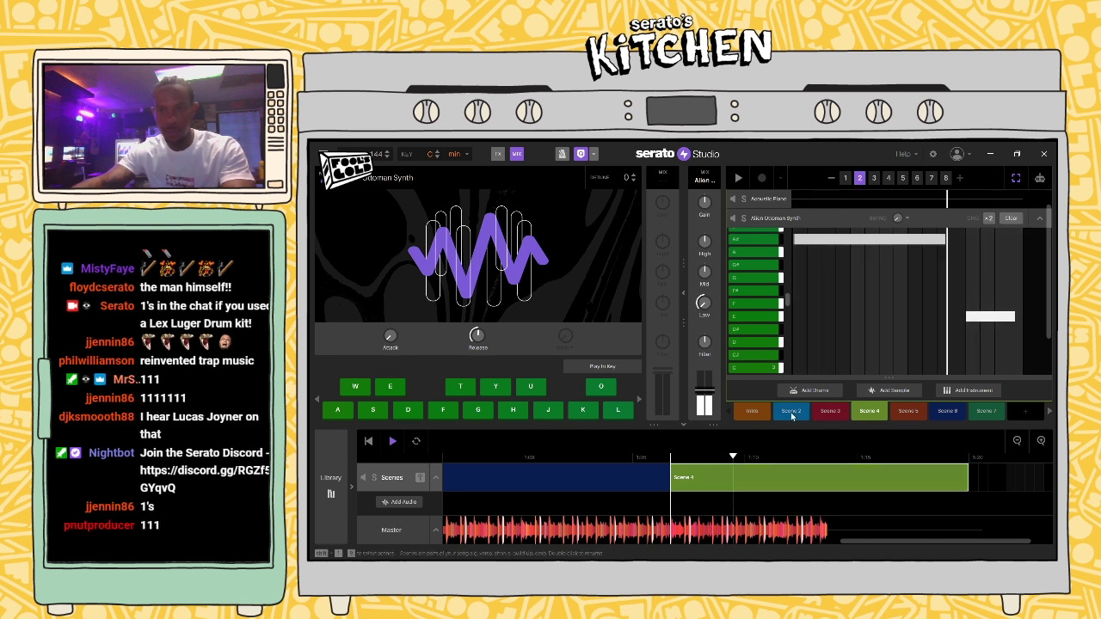
pyautogui.moveTo(895, 411); pyautogui.dragTo(983, 482)
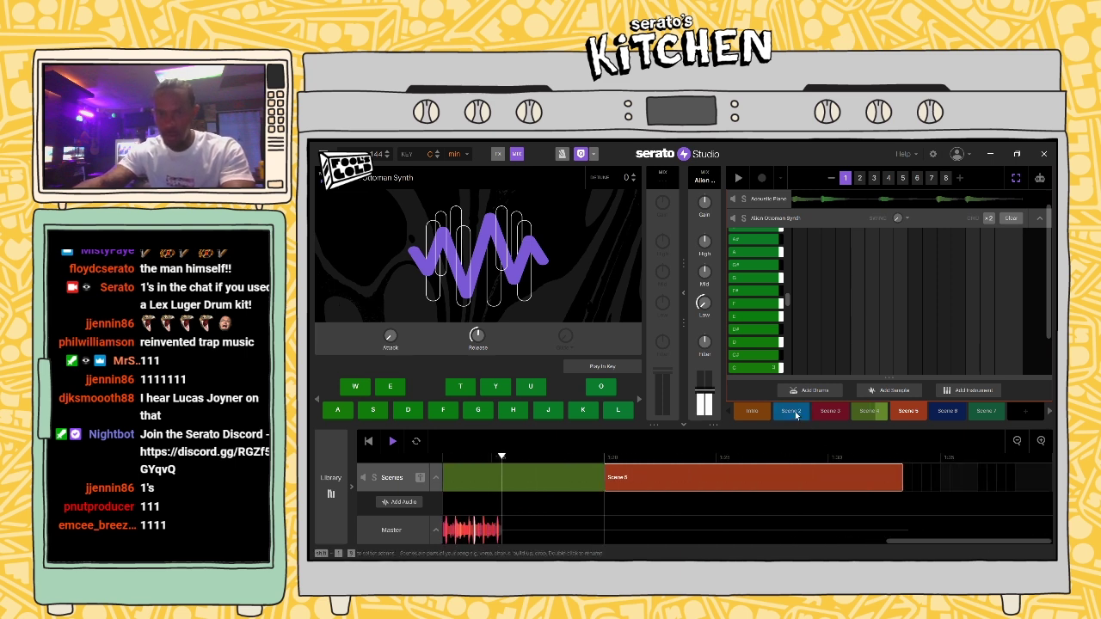
pyautogui.moveTo(796, 413); pyautogui.dragTo(930, 487)
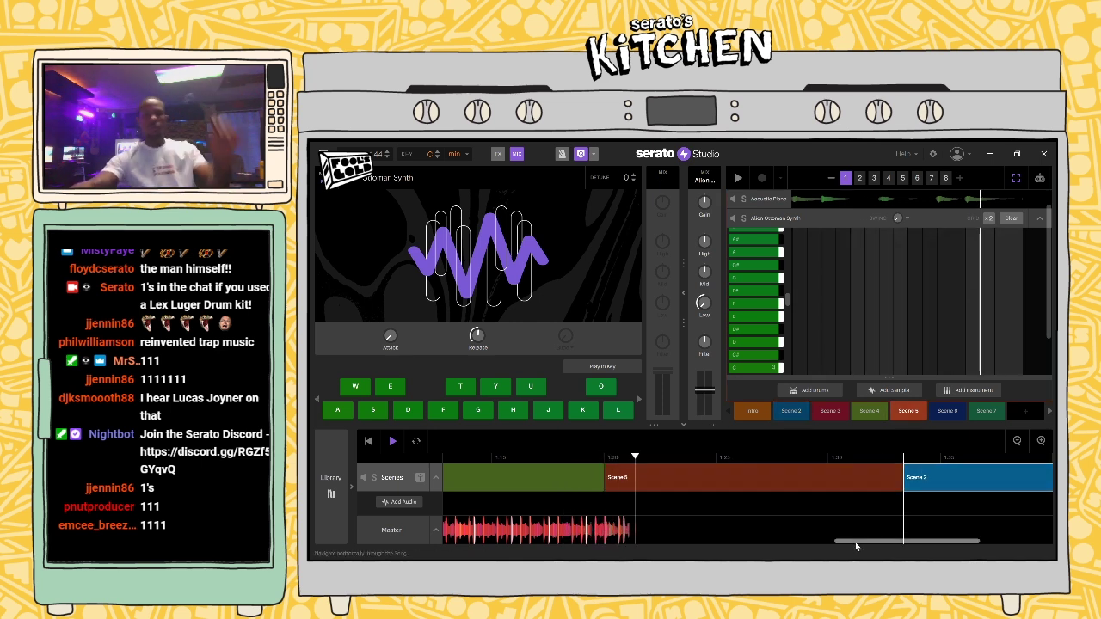
# Step: Try Scene 3, and then Scene 6, as the section following Scene 2 near the end of the song timeline
pyautogui.moveTo(866, 543); pyautogui.dragTo(921, 541)
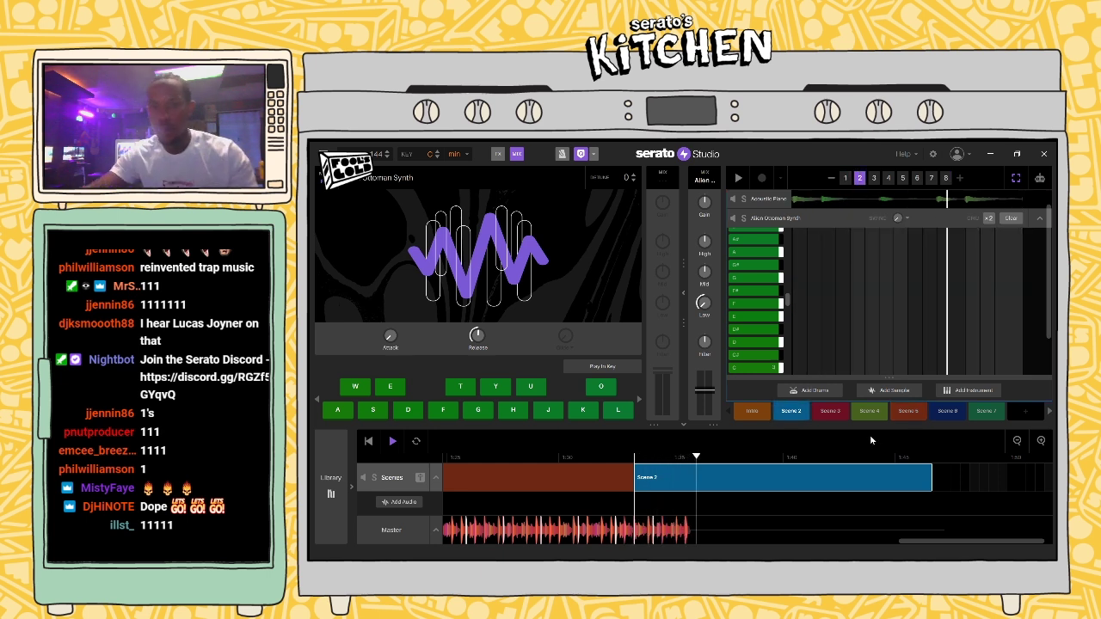
pyautogui.moveTo(830, 411); pyautogui.dragTo(956, 487)
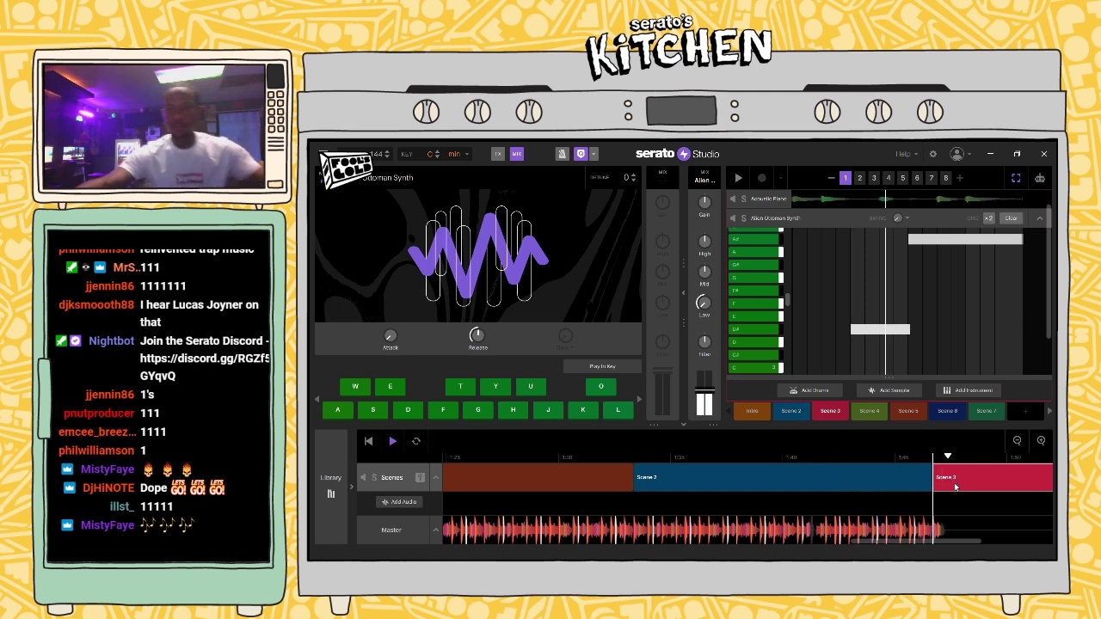
pyautogui.moveTo(947, 410); pyautogui.dragTo(942, 480)
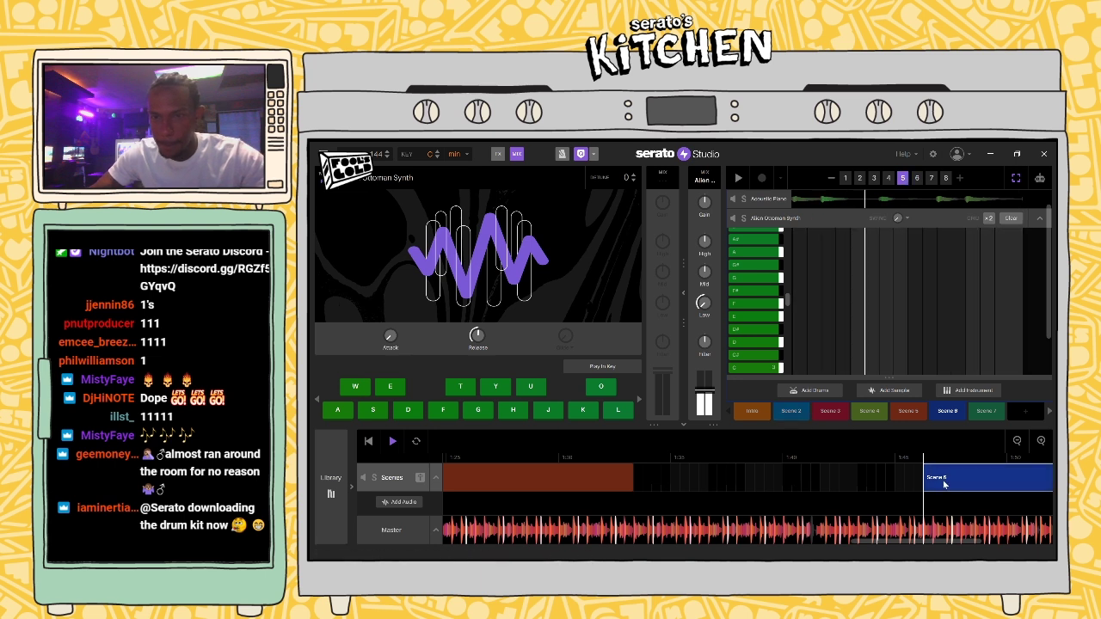
# Step: Place Scene 2 after Scene 5 again, audition Scene 3, and append Scene 3 and Scene 4 to the song timeline
pyautogui.moveTo(791, 417); pyautogui.dragTo(656, 483)
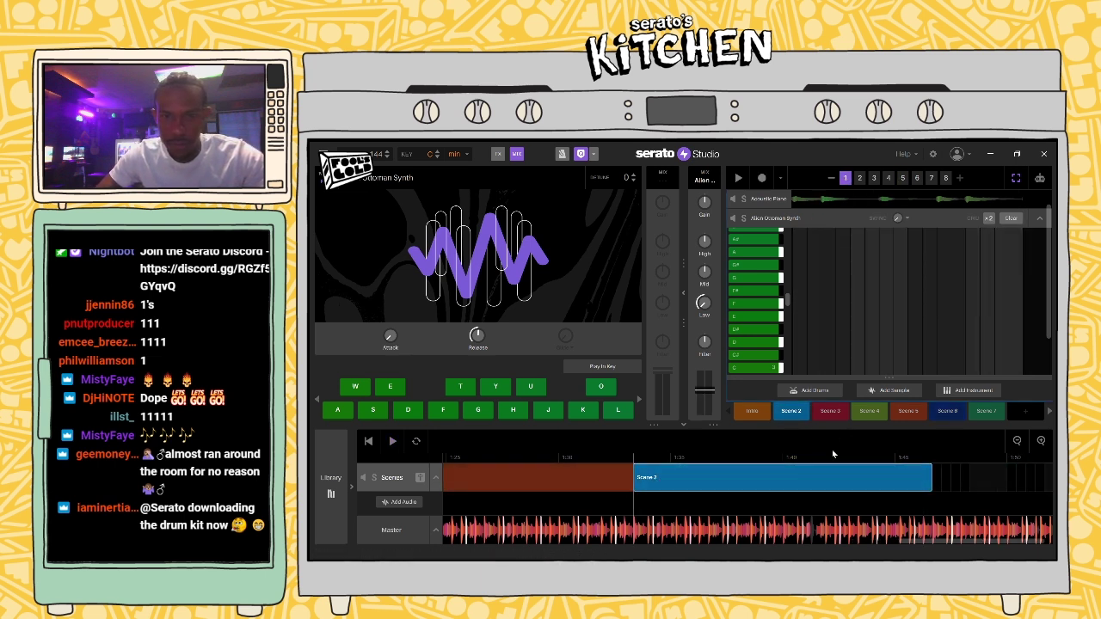
pyautogui.click(822, 413)
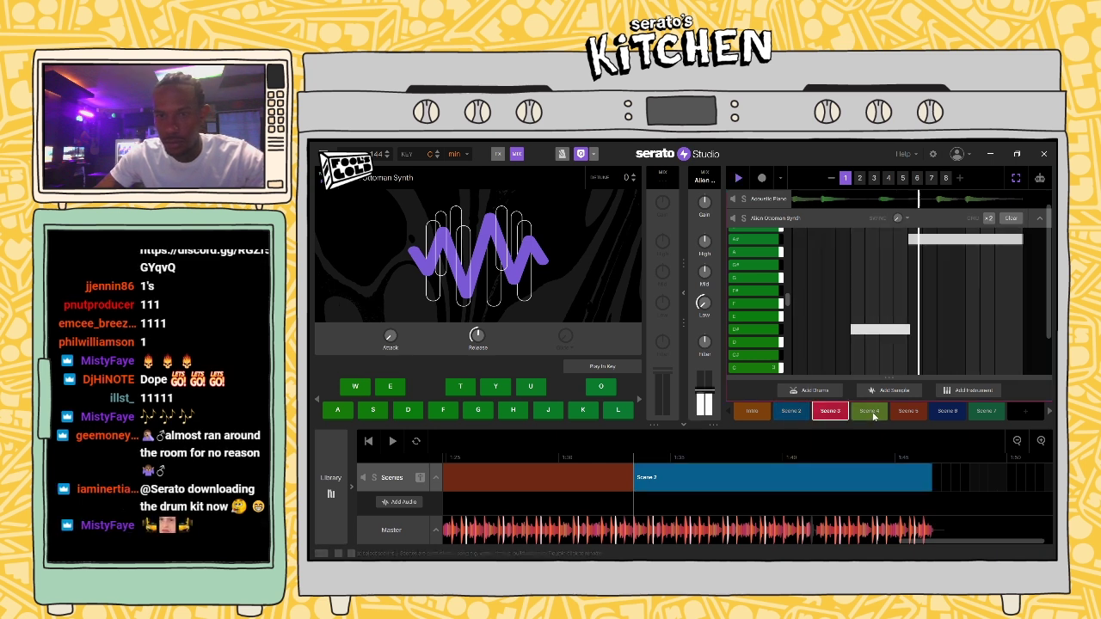
pyautogui.moveTo(826, 415); pyautogui.dragTo(950, 487)
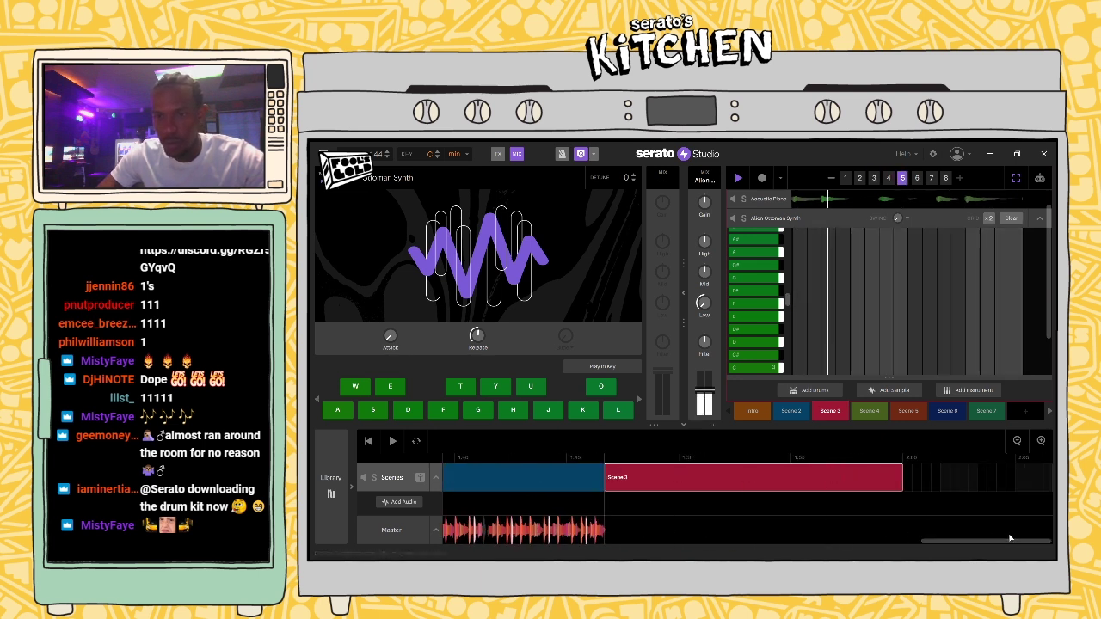
pyautogui.moveTo(876, 416); pyautogui.dragTo(928, 483)
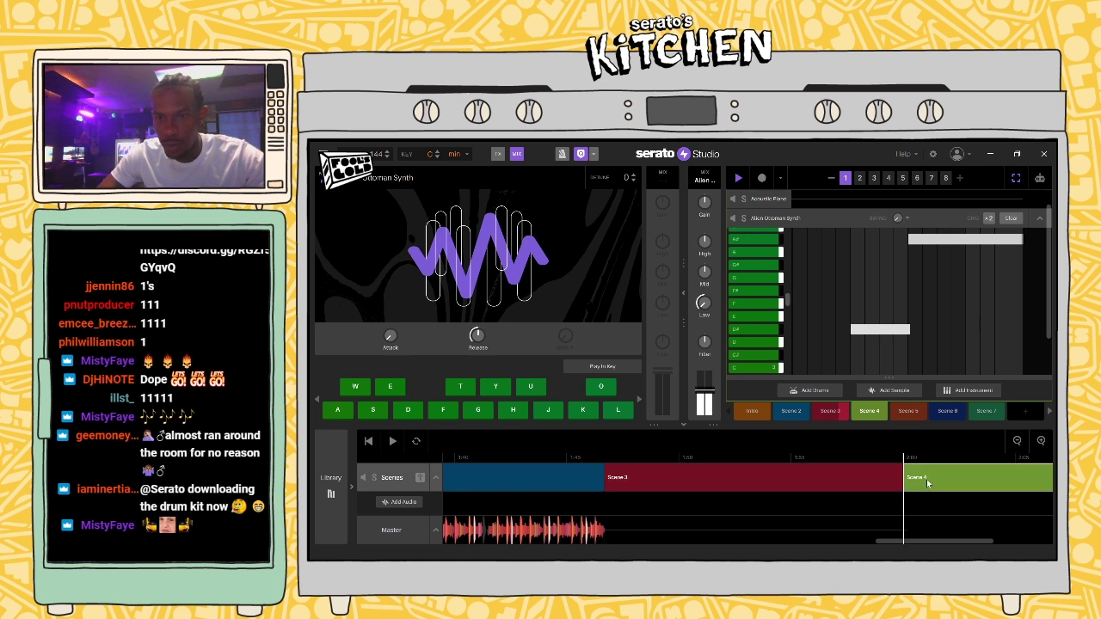
# Step: Play the song from the beginning while examining the Scenes and Master channel waveforms, and return to the scene editor
pyautogui.press('space')
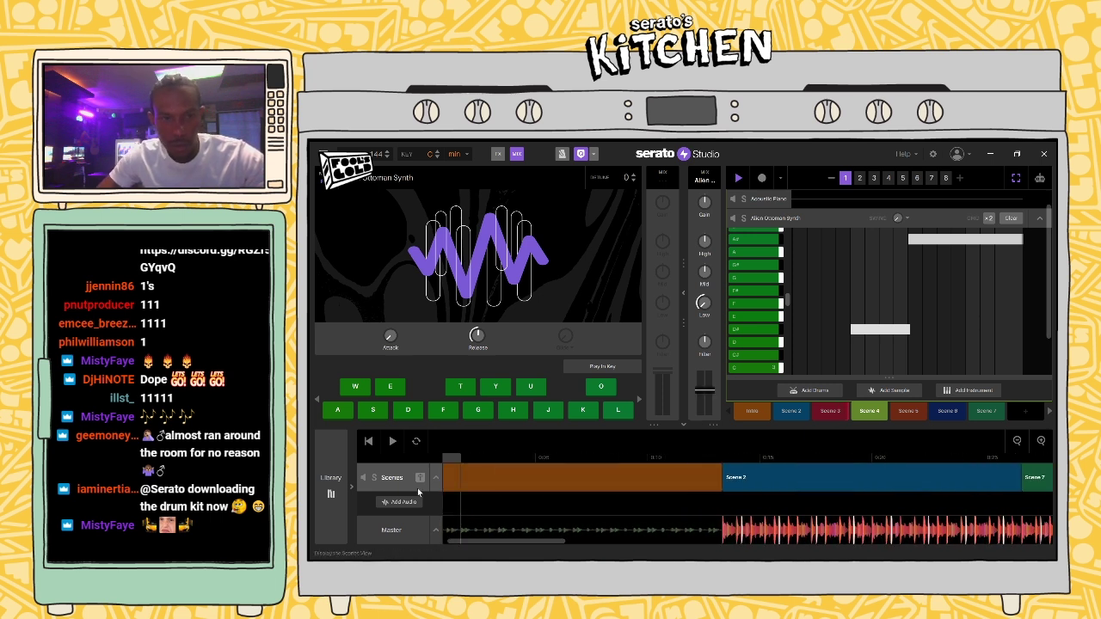
pyautogui.click(420, 478)
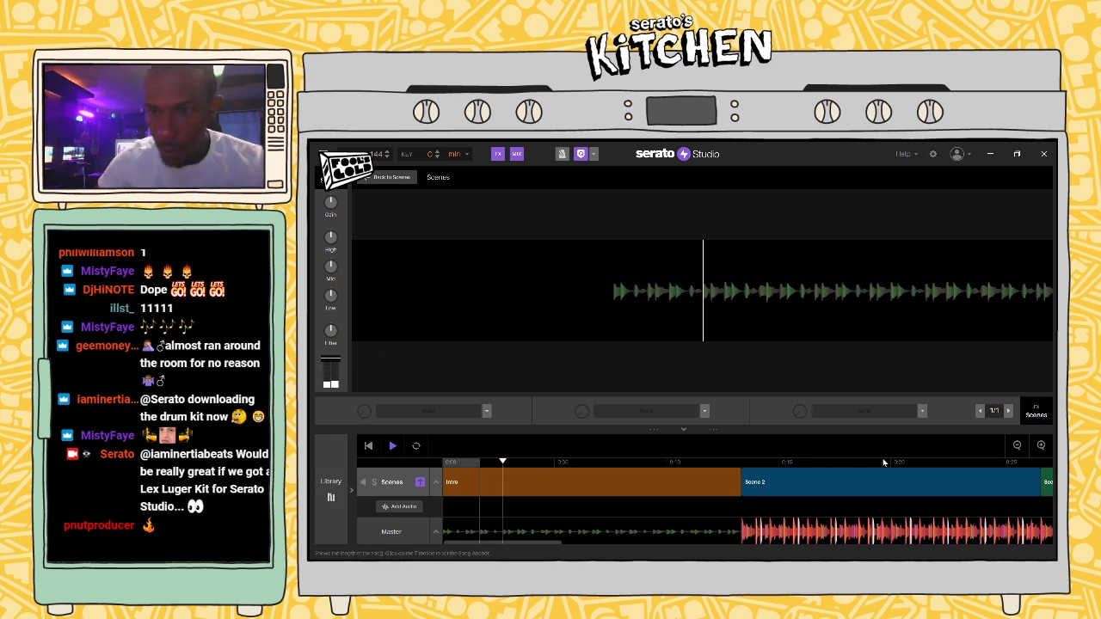
pyautogui.click(418, 534)
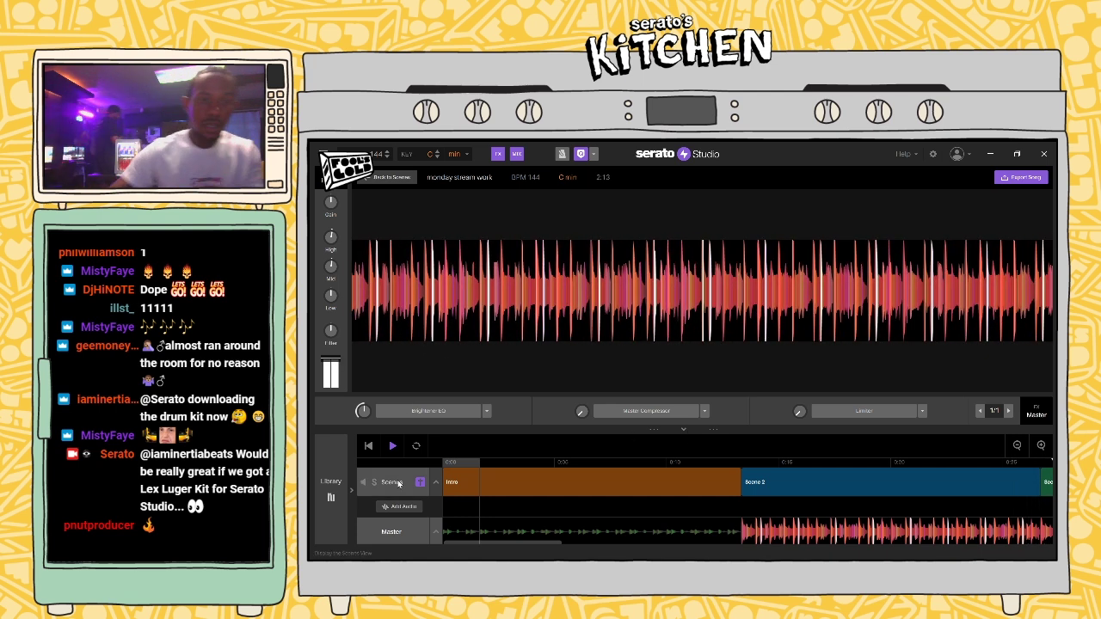
pyautogui.click(383, 179)
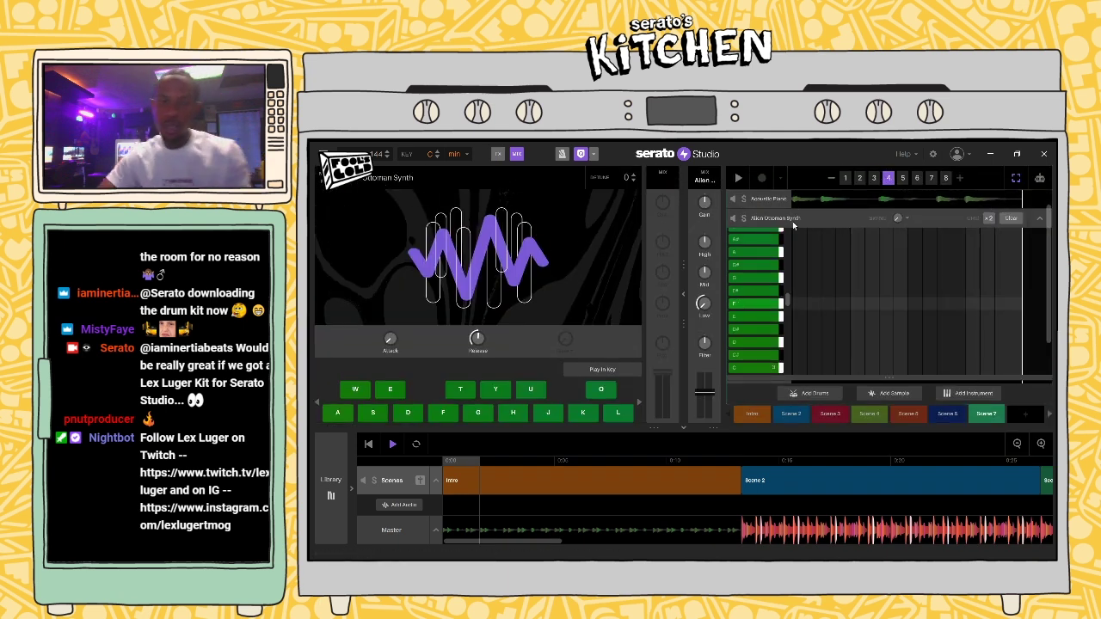
# Step: Expand the Clean 808 Drum Kit sequence and select the PINK Hihat sound
pyautogui.scroll(1, 770, 211)
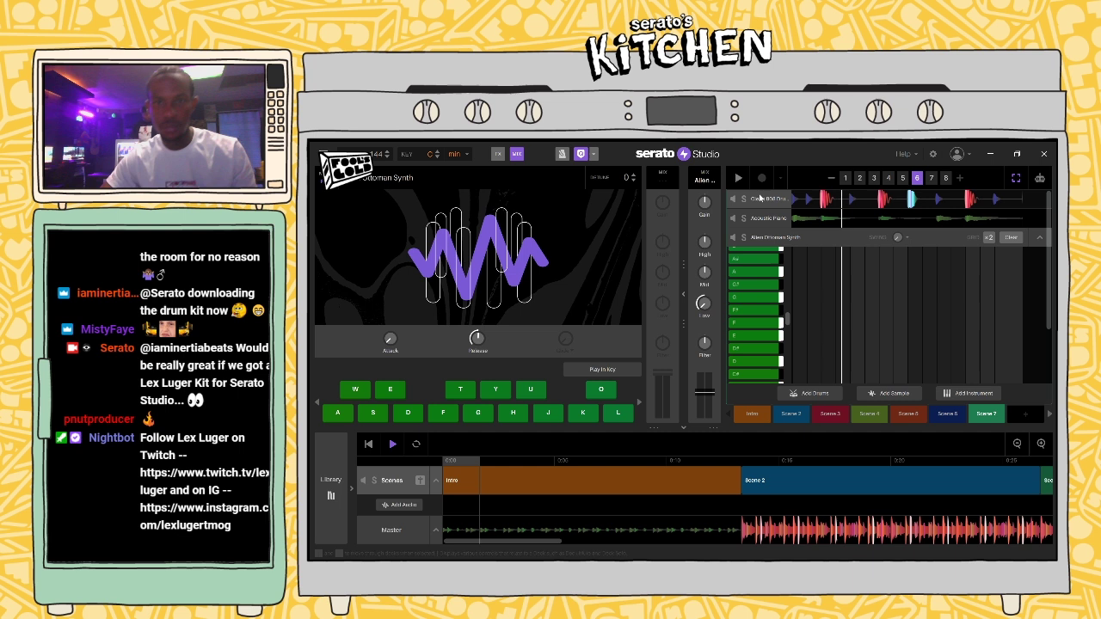
pyautogui.click(770, 198)
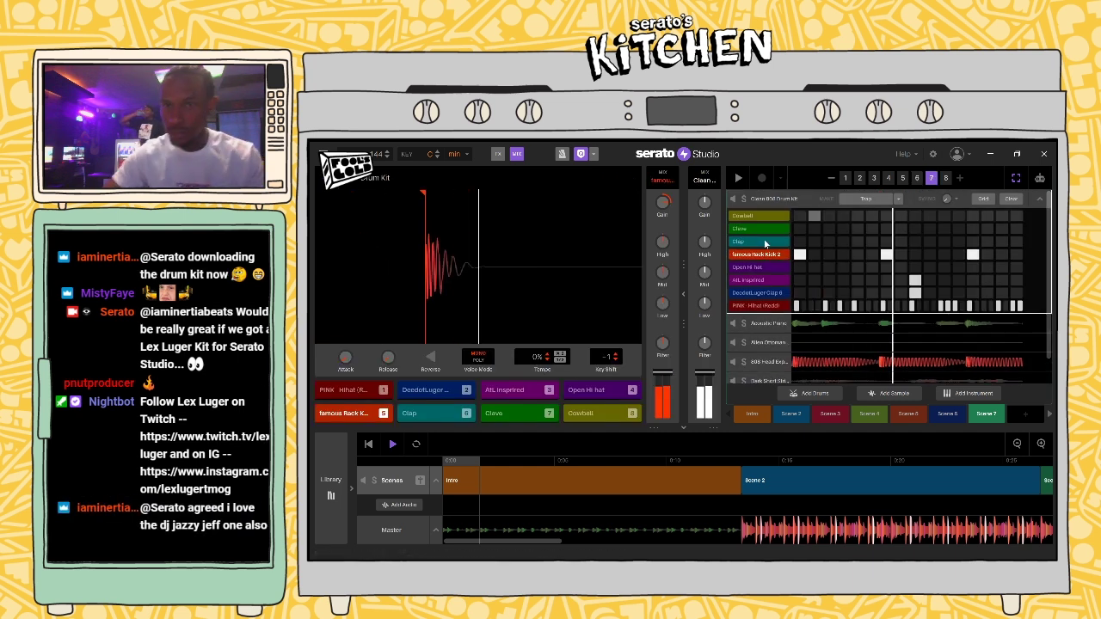
pyautogui.click(774, 308)
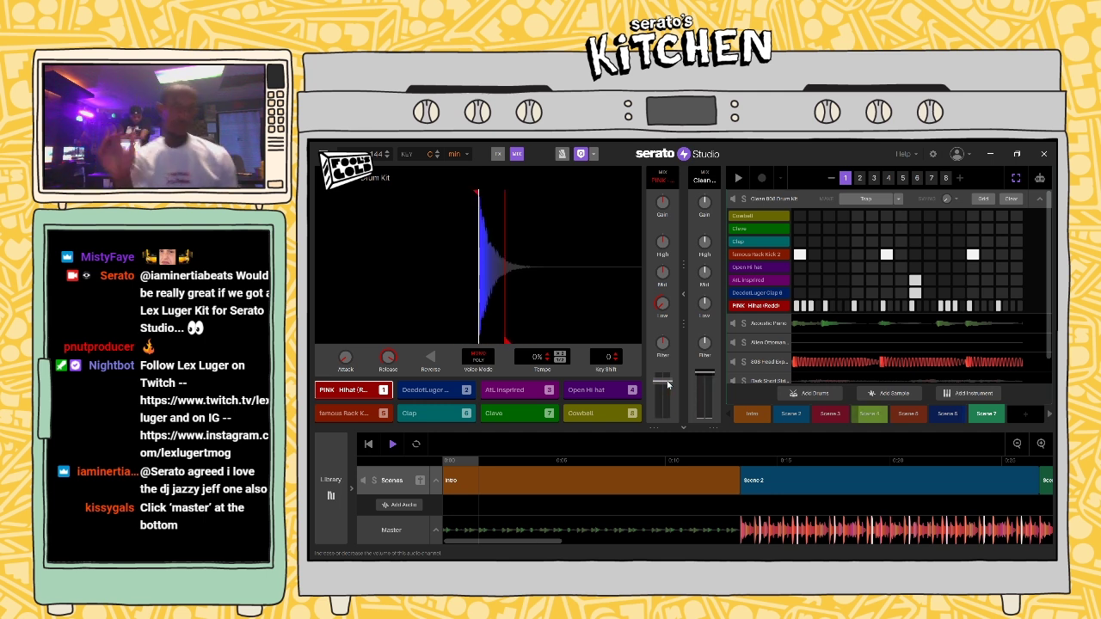
# Step: Play a later part of the song and review the order of the scenes along the timeline
pyautogui.moveTo(560, 541); pyautogui.dragTo(995, 540)
pyautogui.press('space')
pyautogui.hscroll(-10, 978, 518)
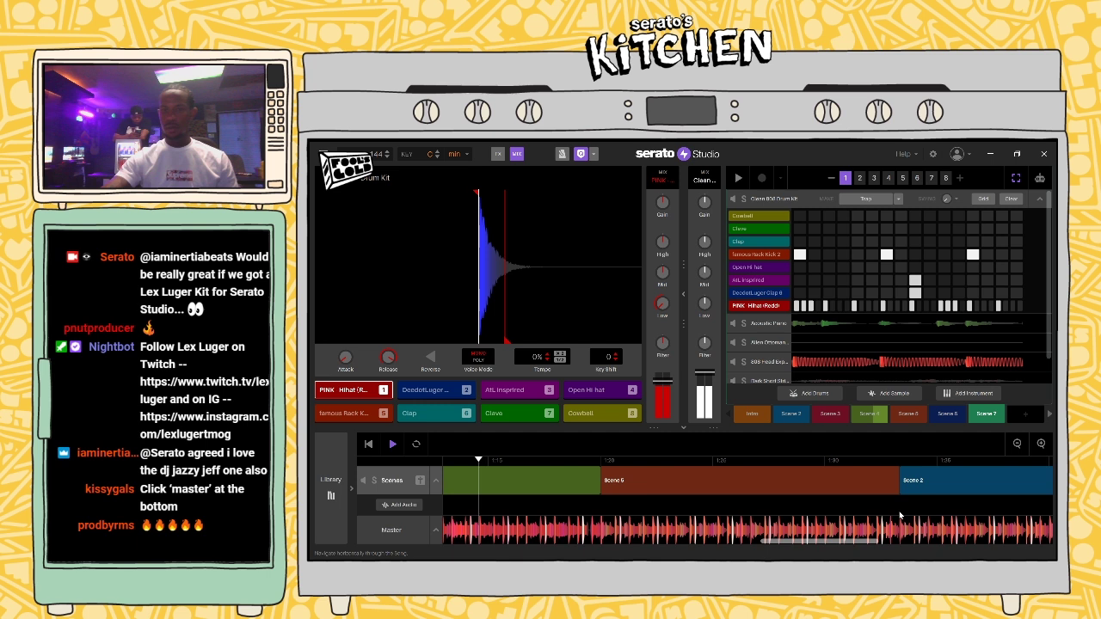
pyautogui.hscroll(5, 899, 511)
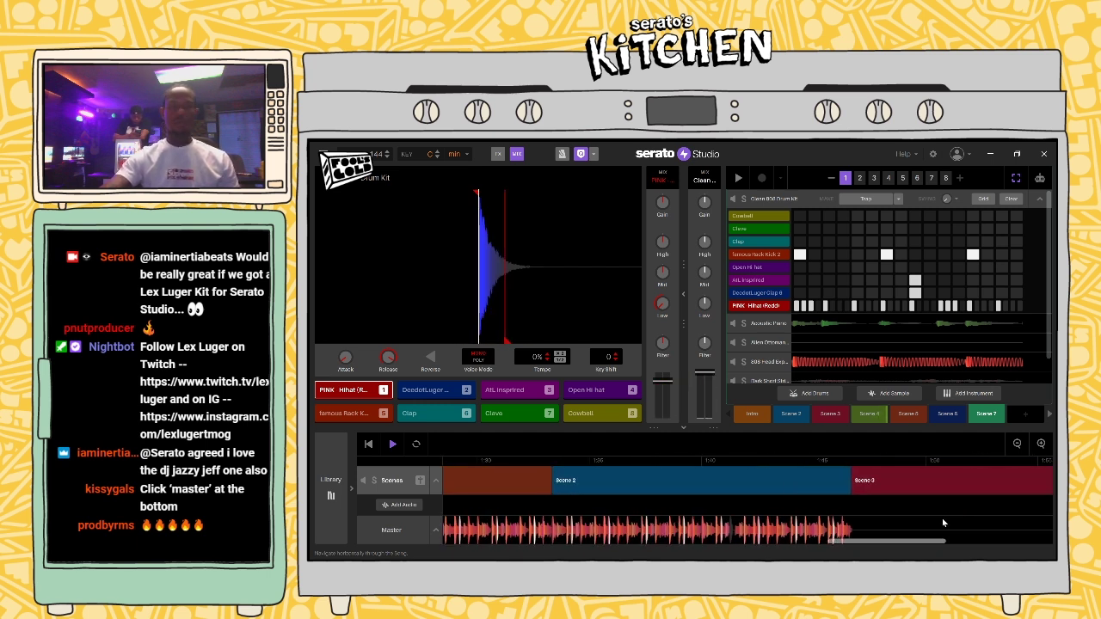
pyautogui.hscroll(-8, 943, 522)
pyautogui.hscroll(-3, 900, 532)
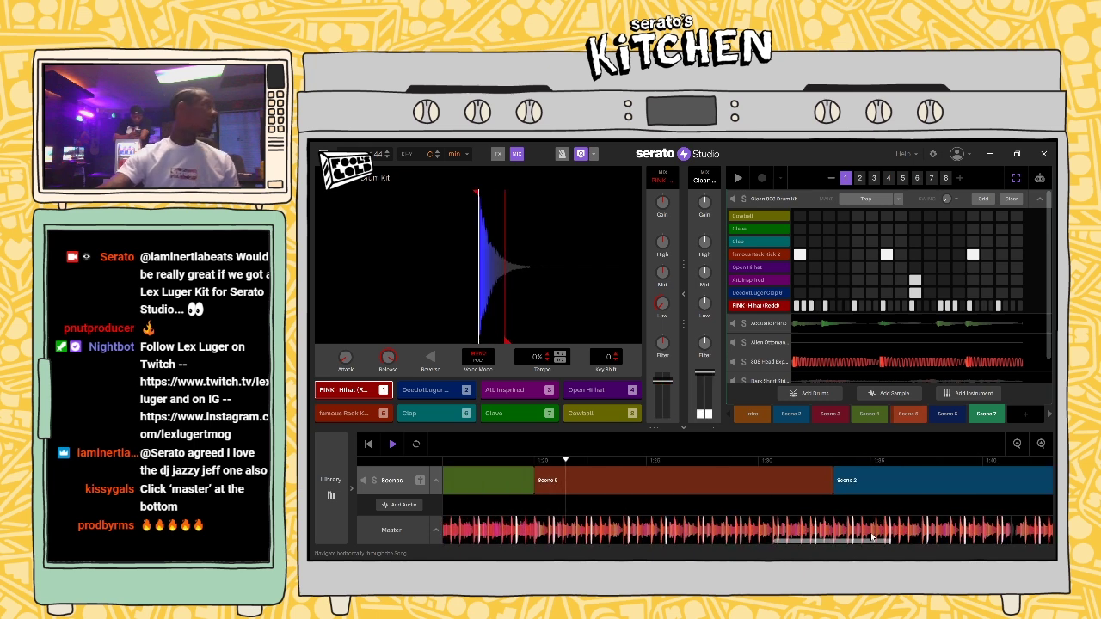
pyautogui.moveTo(886, 537); pyautogui.dragTo(664, 520)
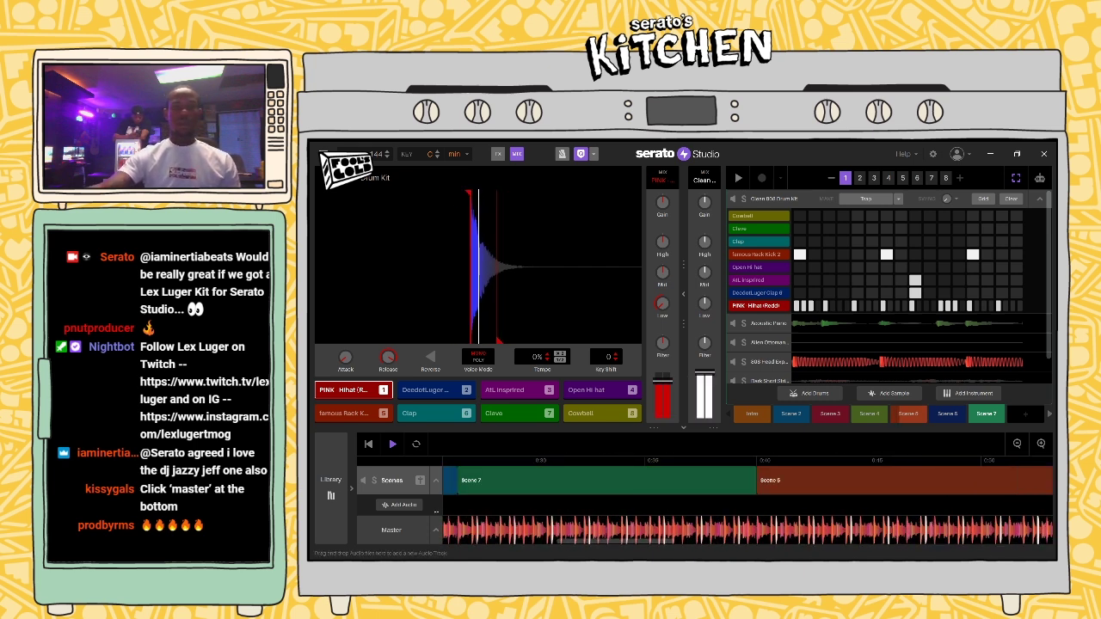
# Step: Examine the Master channel's full-song waveform and effects chain, checking back on the scene editor in between
pyautogui.click(420, 537)
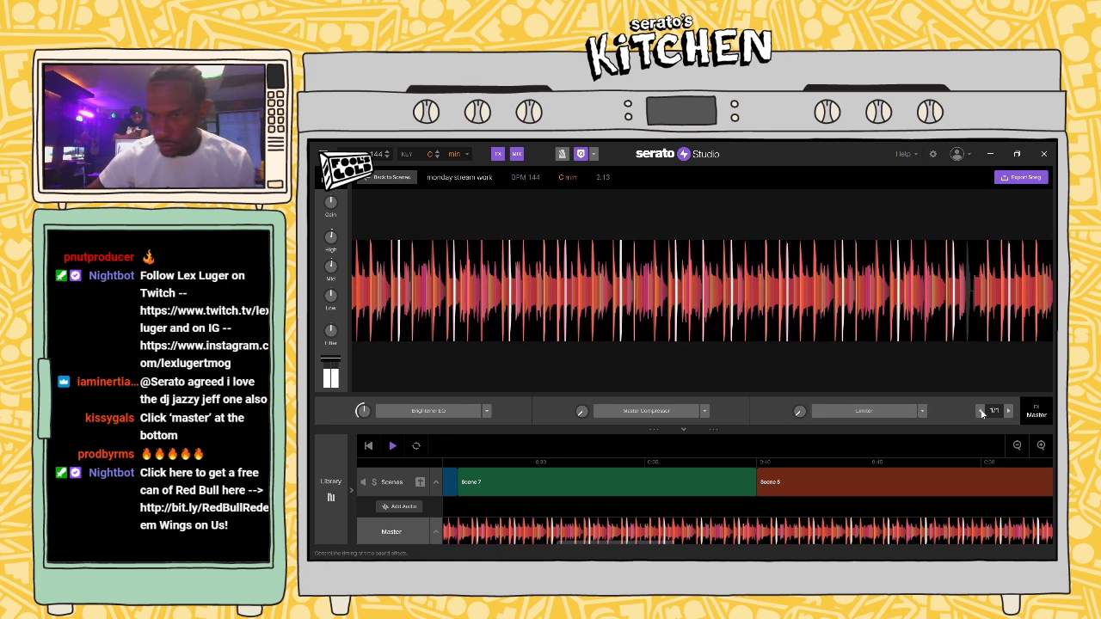
pyautogui.click(388, 481)
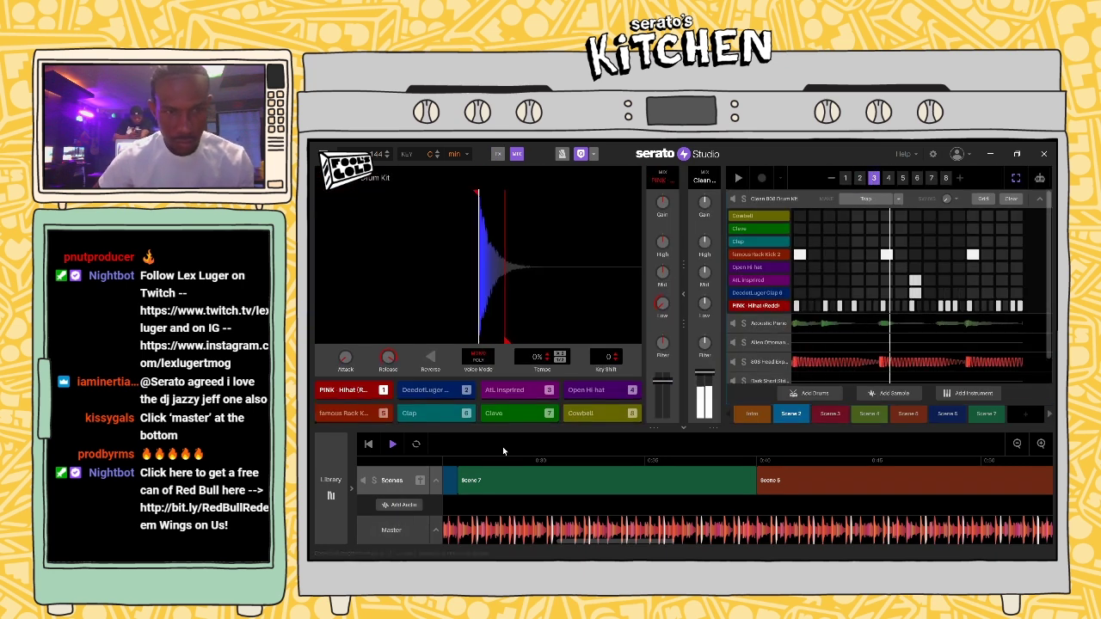
pyautogui.click(389, 531)
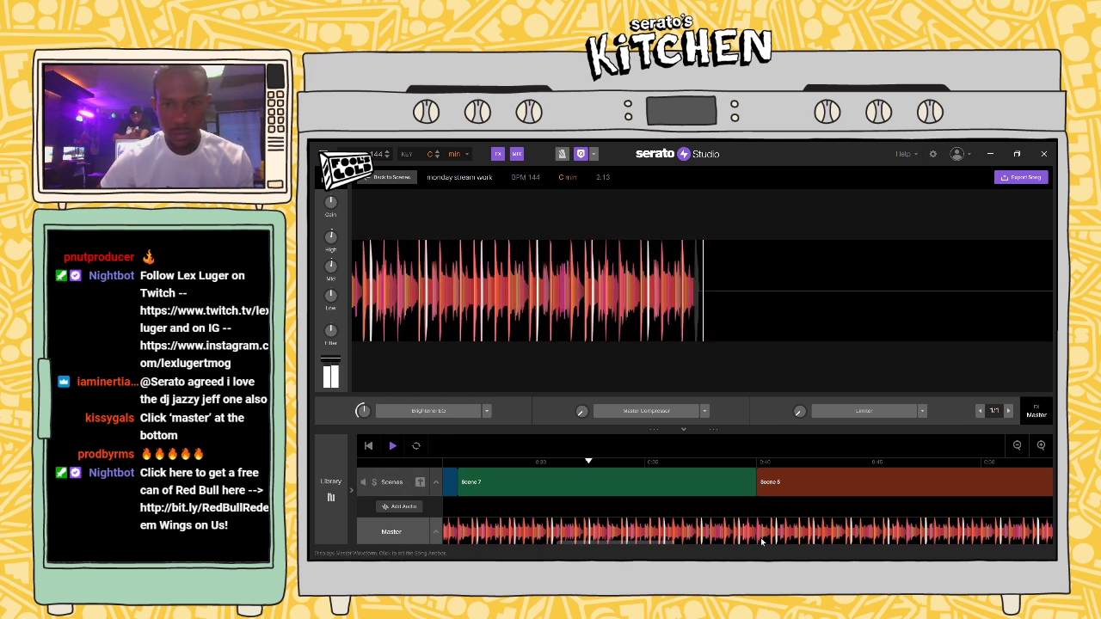
# Step: Play the last part of the song on the Master waveform and return to the scene editor
pyautogui.moveTo(615, 545); pyautogui.dragTo(957, 544)
pyautogui.click(563, 463)
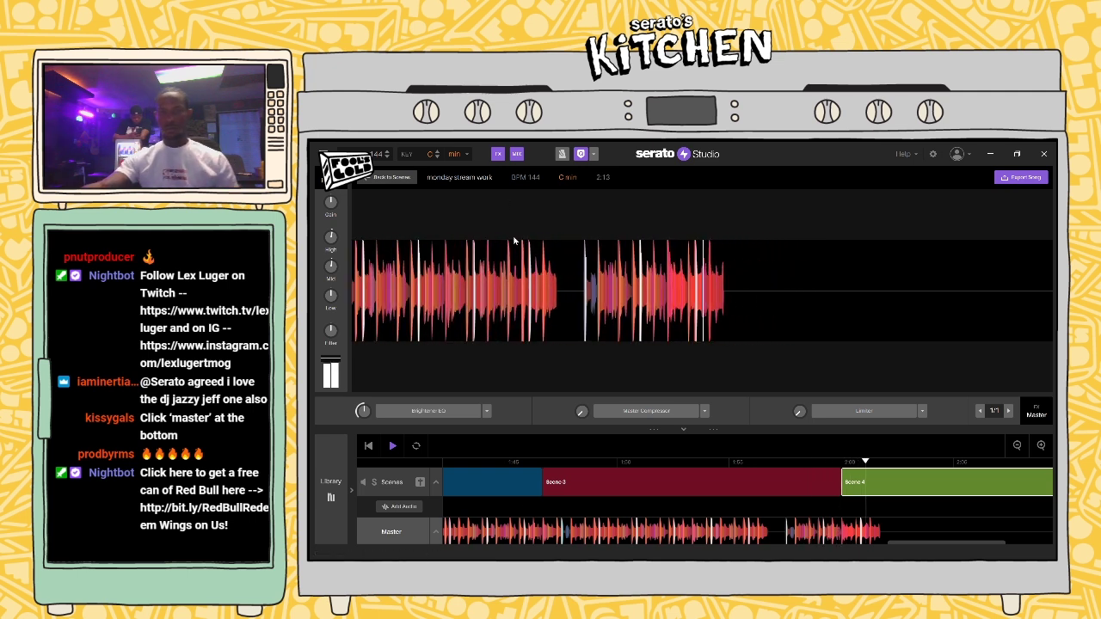
pyautogui.press('Escape')
# Step: Try the Autofader effect in the Acoustic Piano's first effect slot, switching it on and back off
pyautogui.press('space')
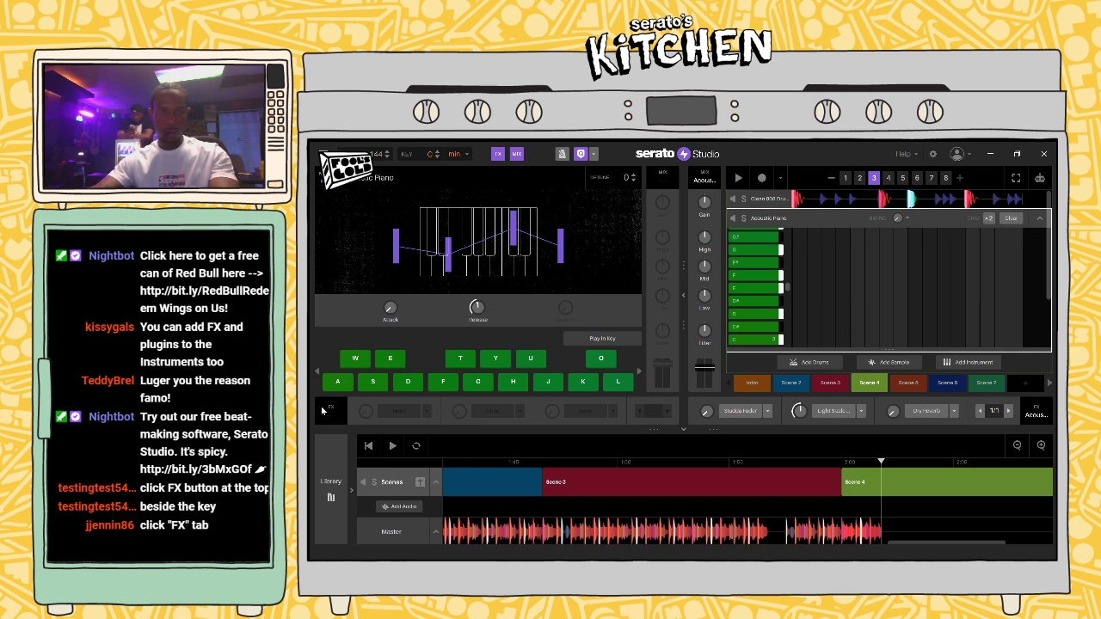
pyautogui.click(756, 411)
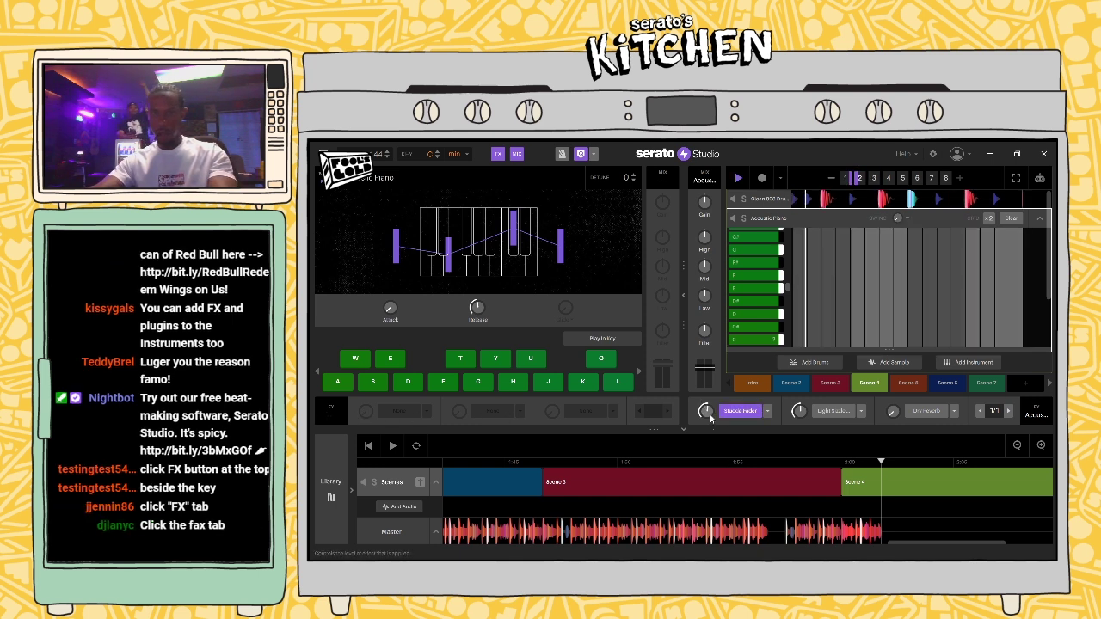
pyautogui.click(741, 411)
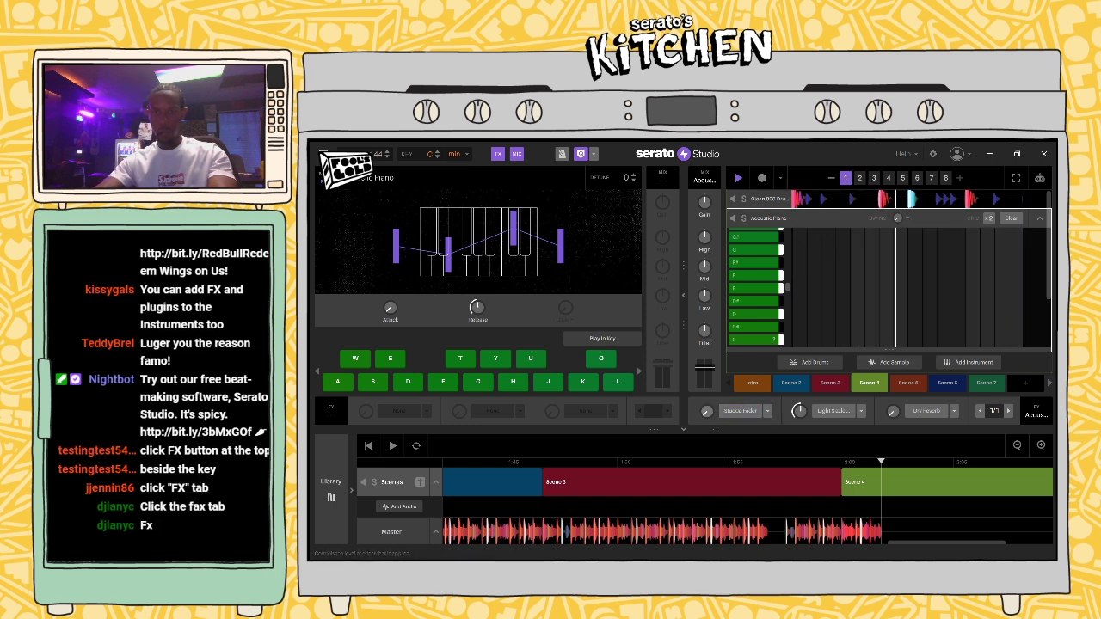
# Step: Play the song from the start of Scene 2 and audition Scene 2 on its own
pyautogui.moveTo(893, 545); pyautogui.dragTo(451, 544)
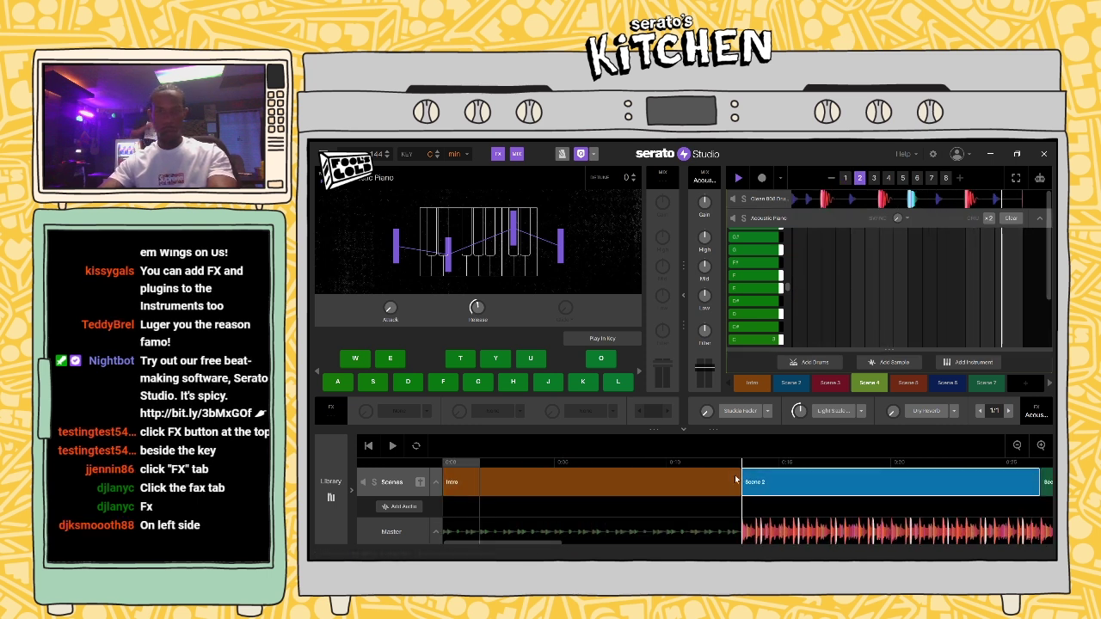
pyautogui.click(393, 446)
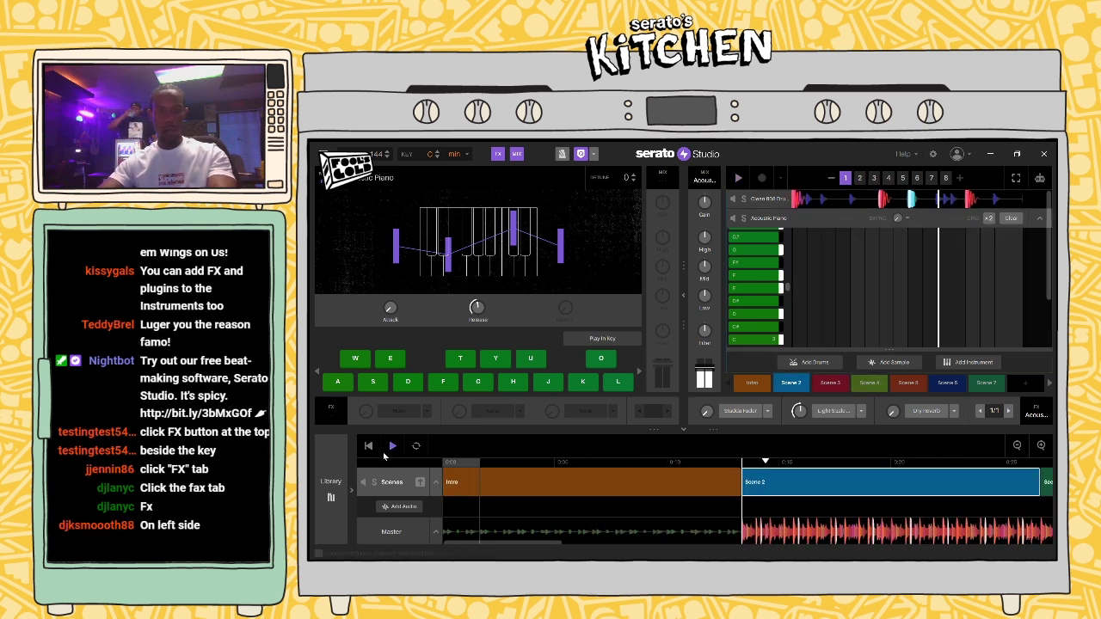
pyautogui.click(764, 393)
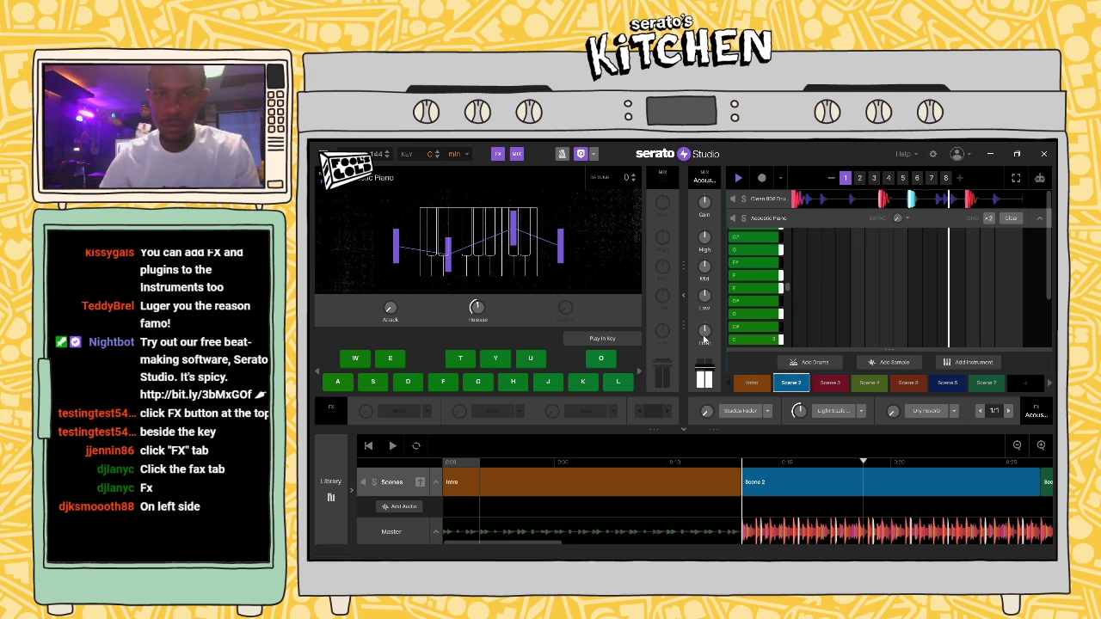
# Step: Replace the Acoustic Piano's Autofader effect with Amphitheatre Reverb, set its level and audition the track soloed
pyautogui.click(767, 412)
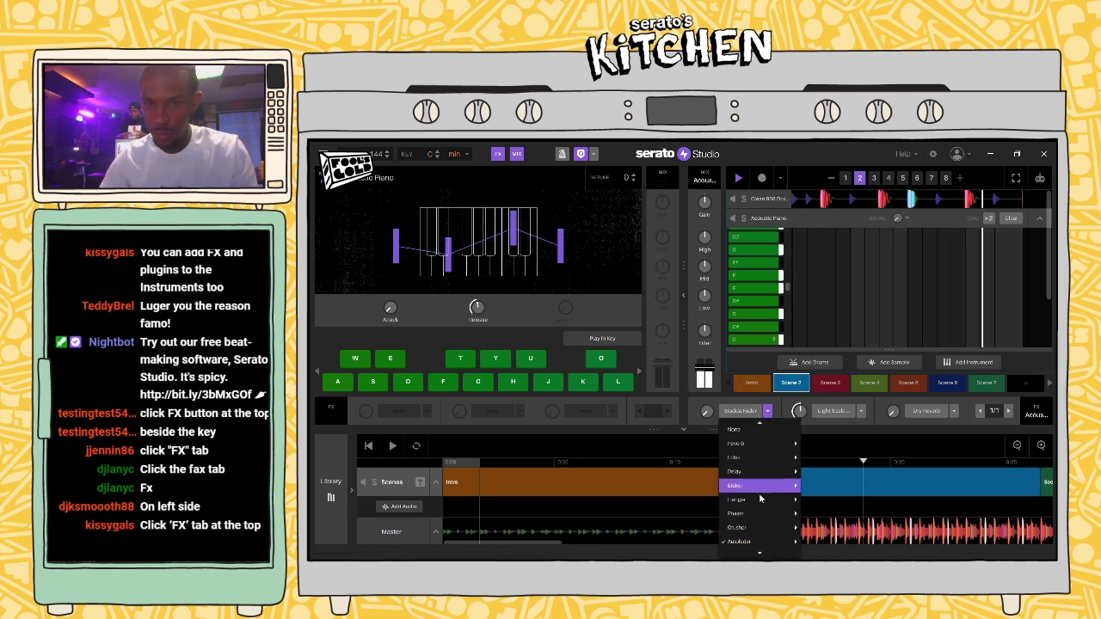
pyautogui.moveTo(760, 555)
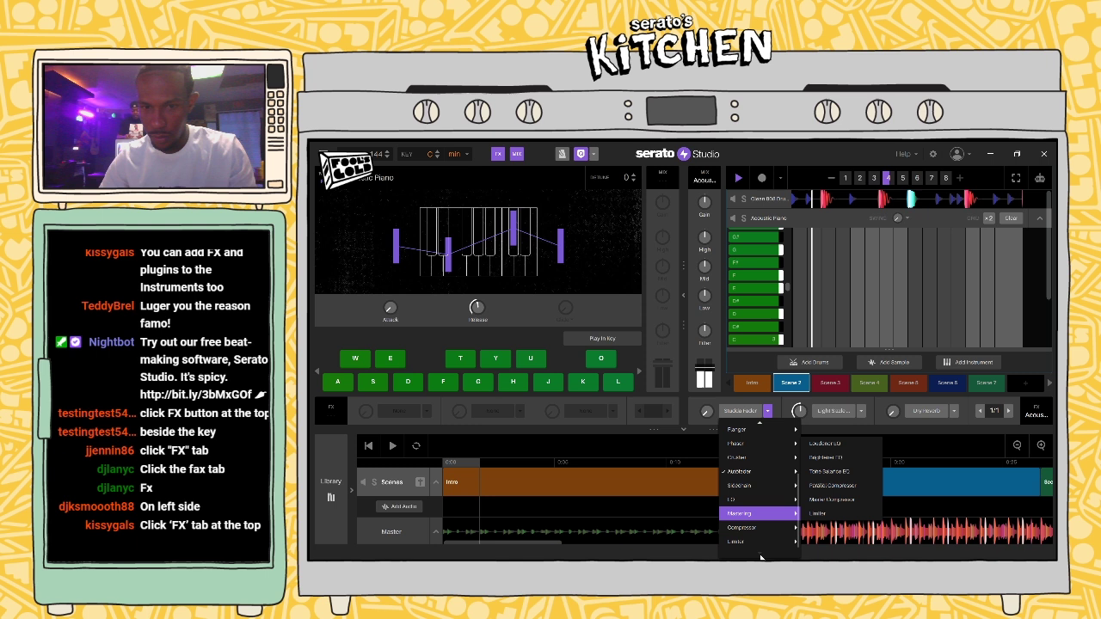
pyautogui.scroll(2, 755, 469)
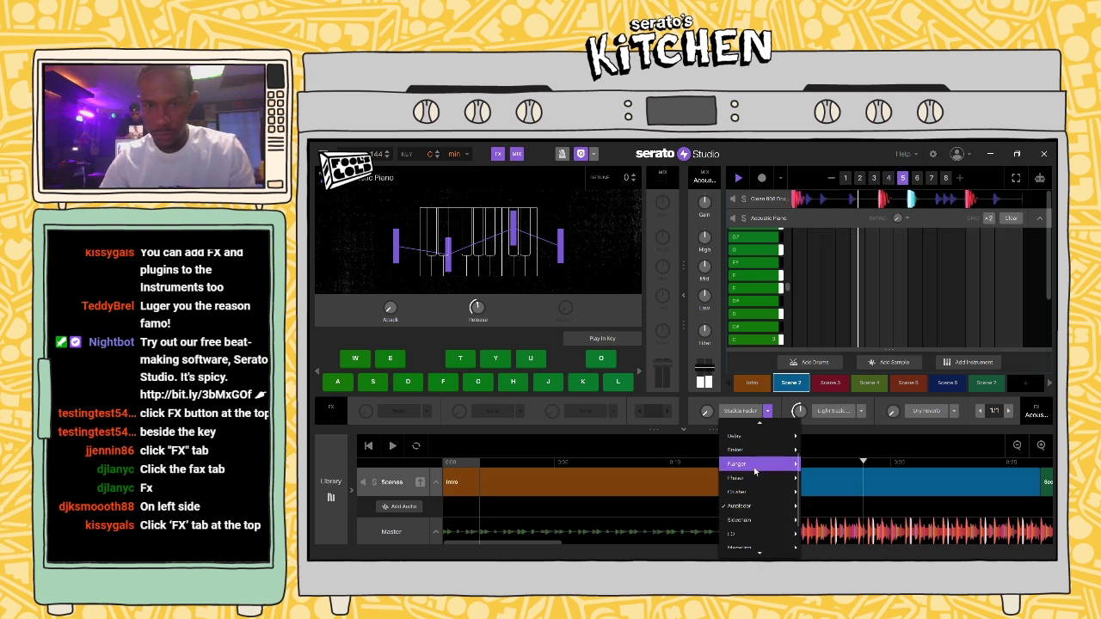
pyautogui.scroll(2, 755, 469)
pyautogui.moveTo(757, 436)
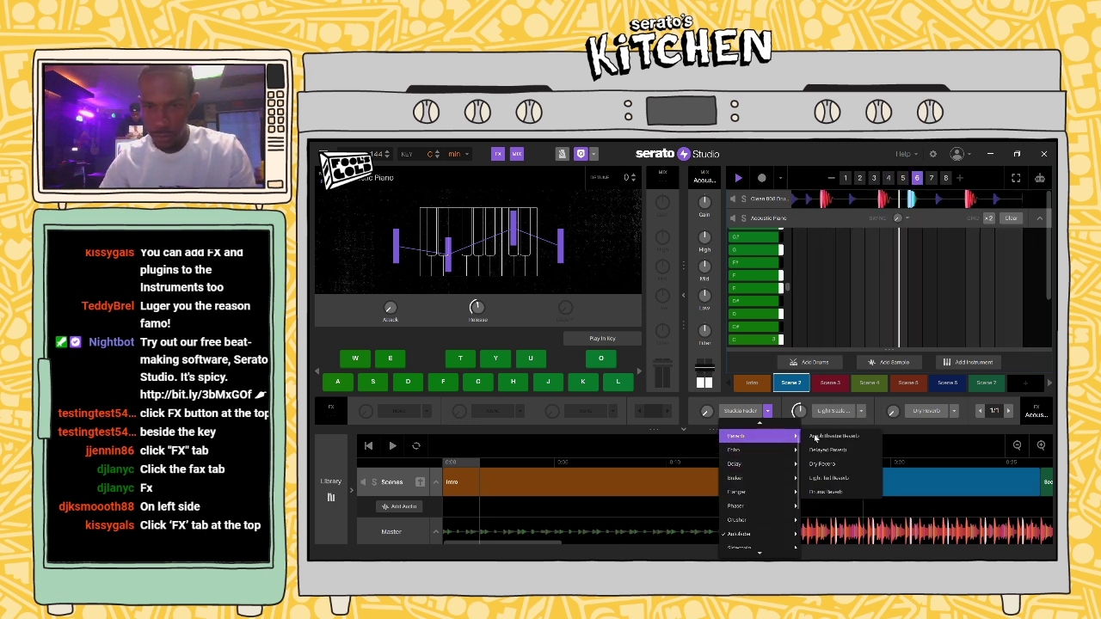
pyautogui.click(826, 438)
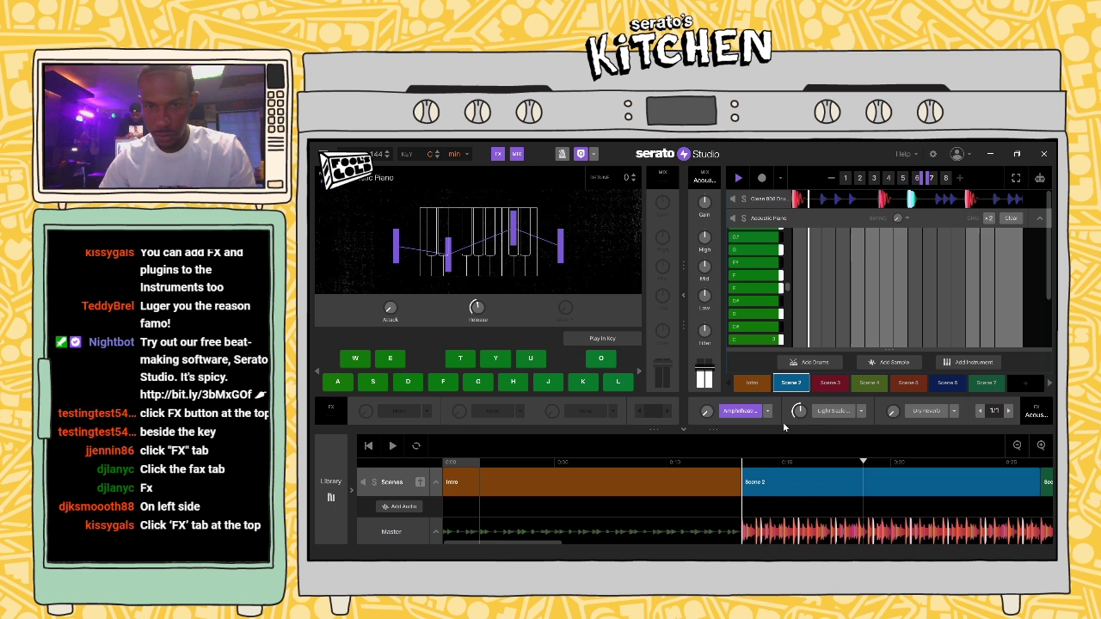
pyautogui.click(738, 412)
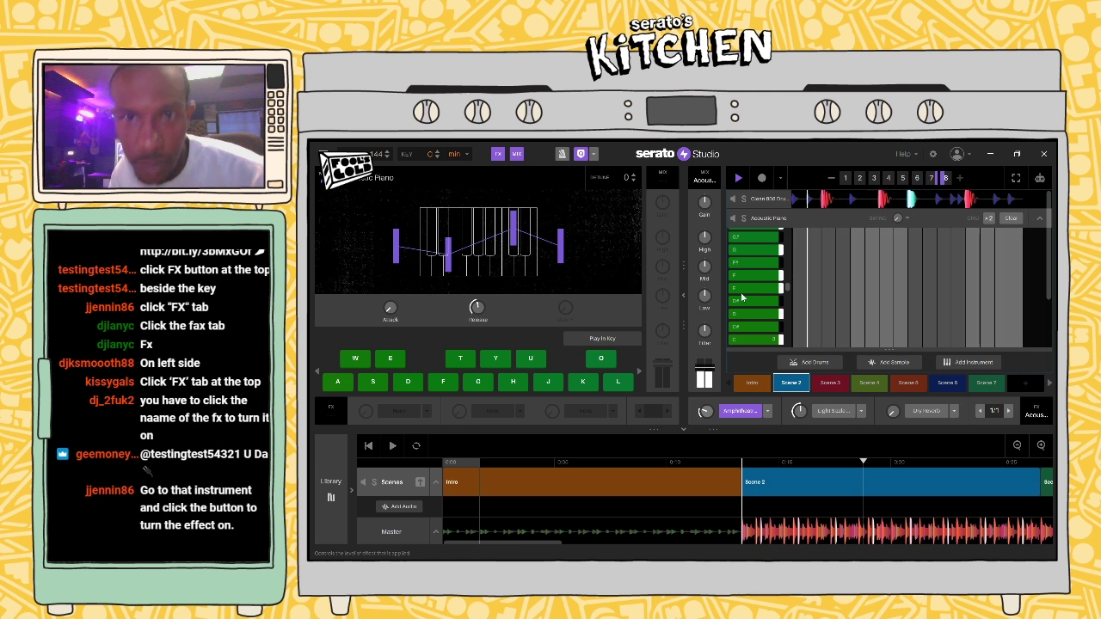
pyautogui.click(743, 219)
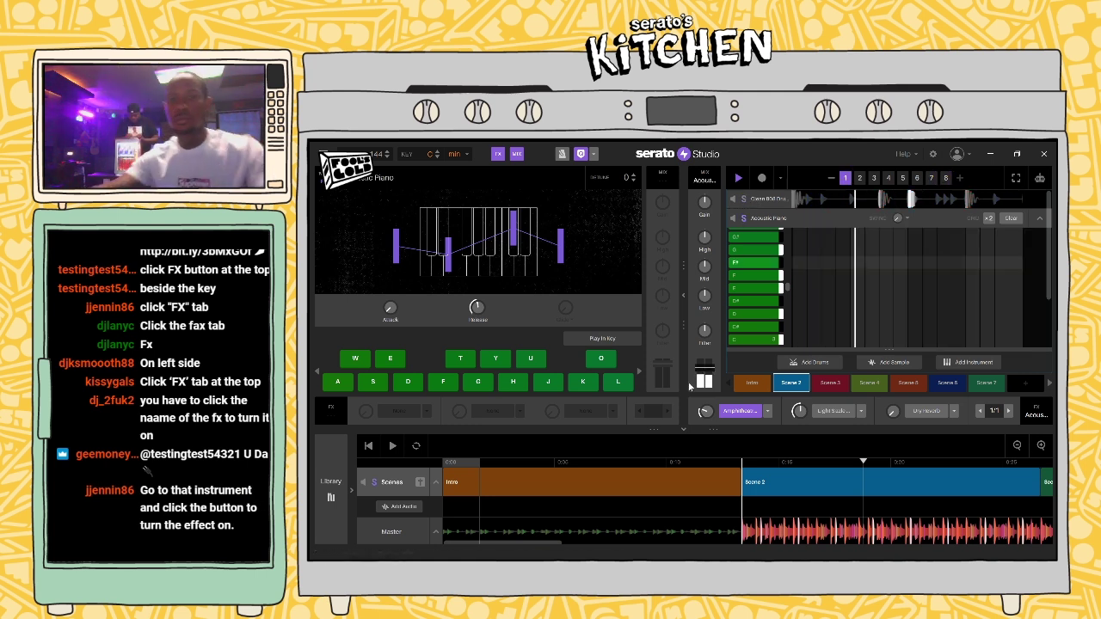
pyautogui.click(745, 218)
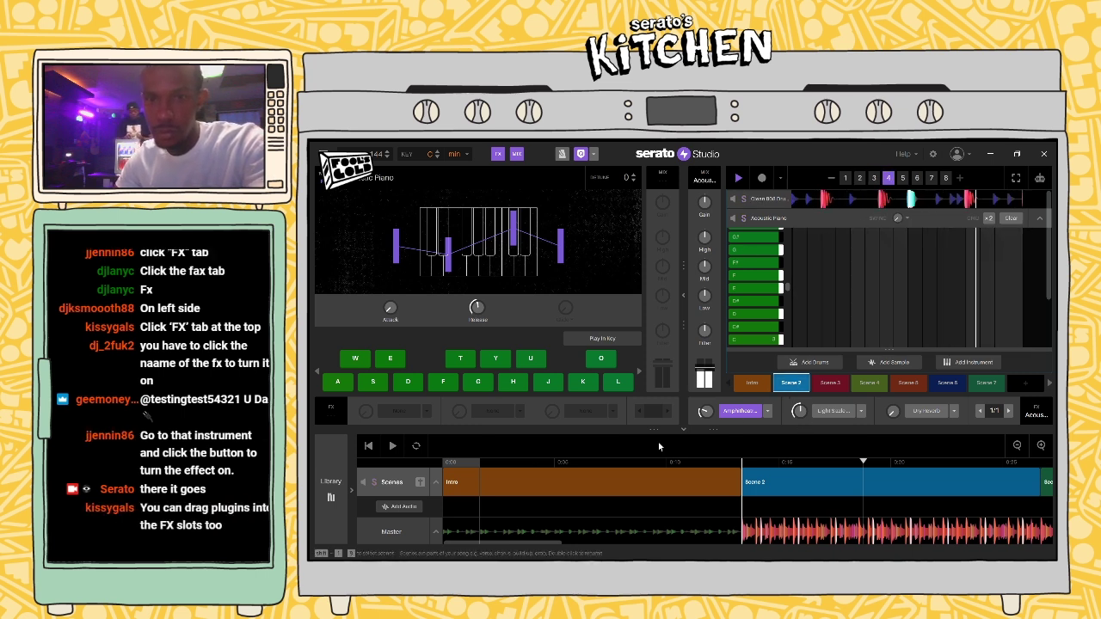
# Step: Play the song from Scene 2, open Scene 7 and expand its Dark Short Strings sequence
pyautogui.click(761, 541)
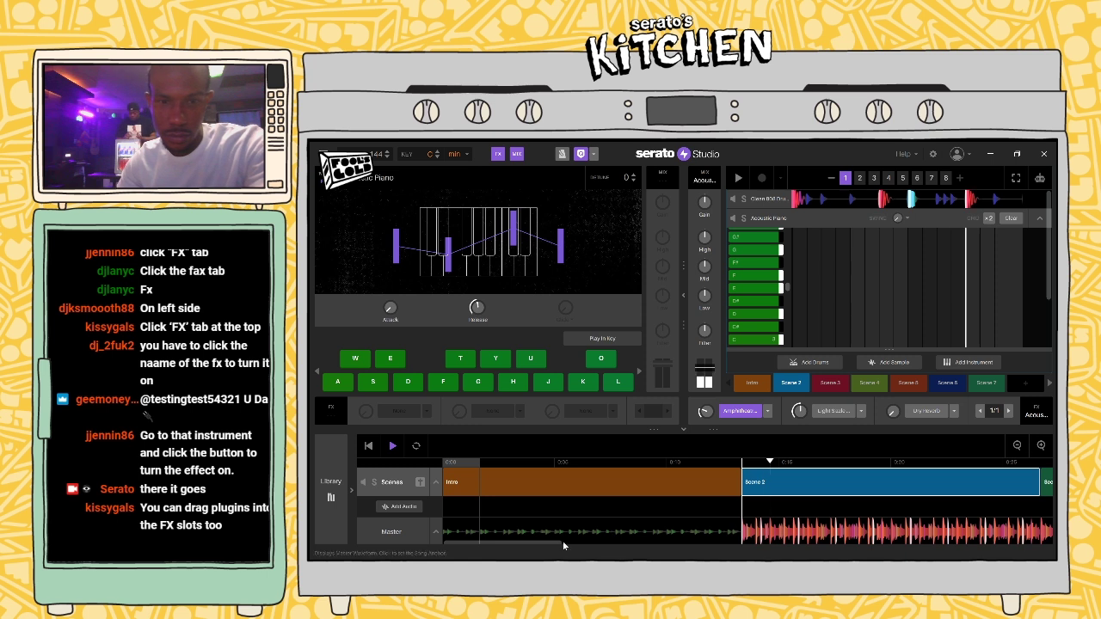
pyautogui.moveTo(560, 541); pyautogui.dragTo(647, 541)
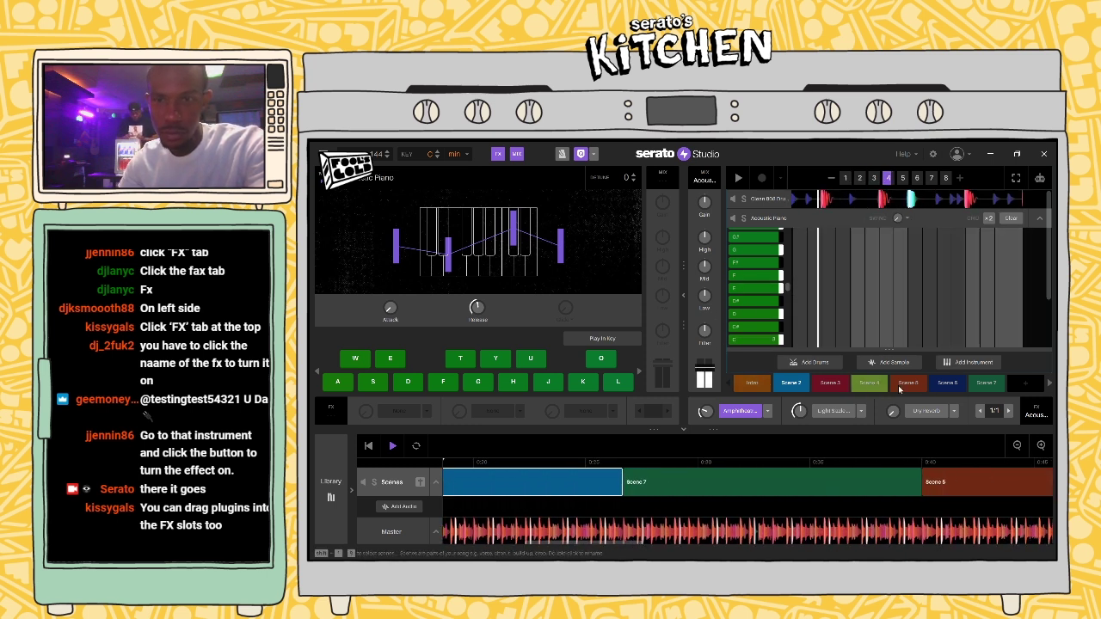
pyautogui.click(971, 385)
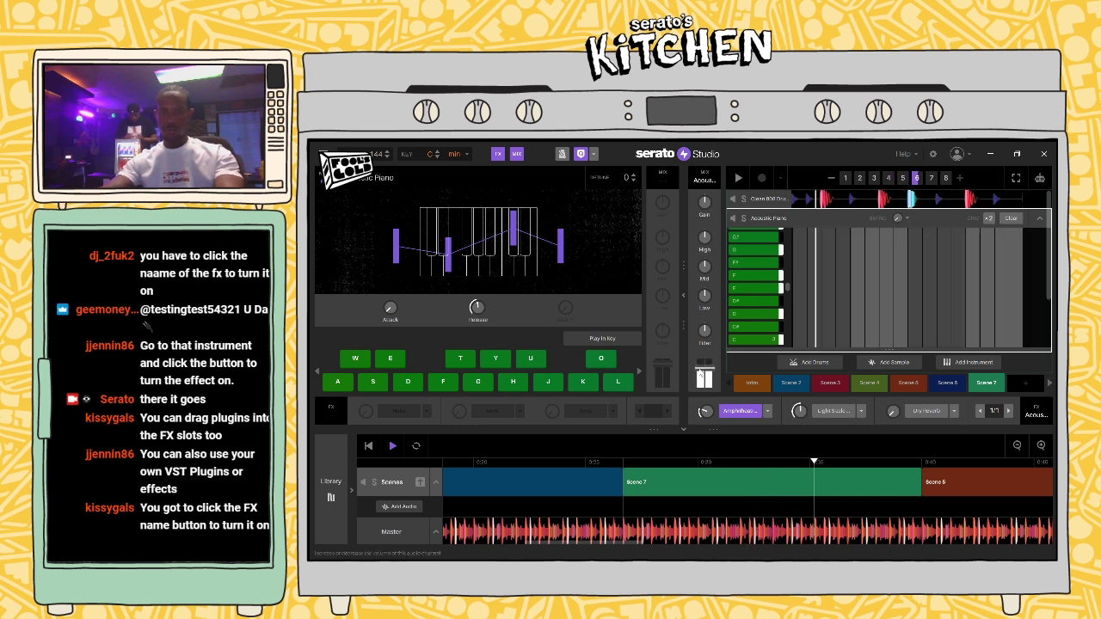
pyautogui.scroll(-2, 1048, 327)
pyautogui.scroll(-2, 1049, 344)
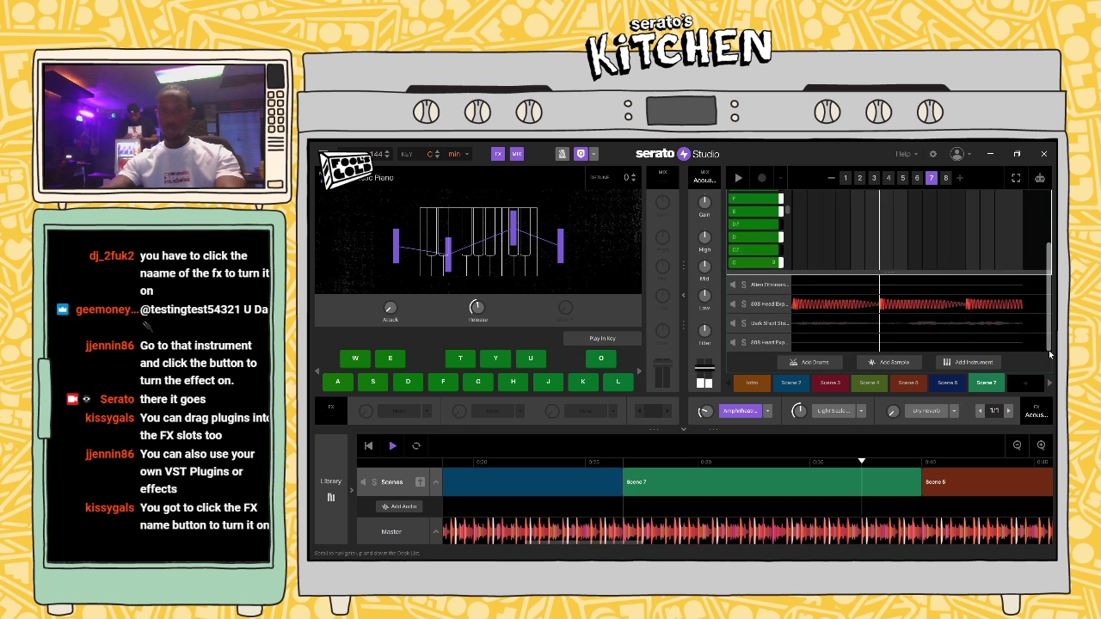
pyautogui.click(787, 321)
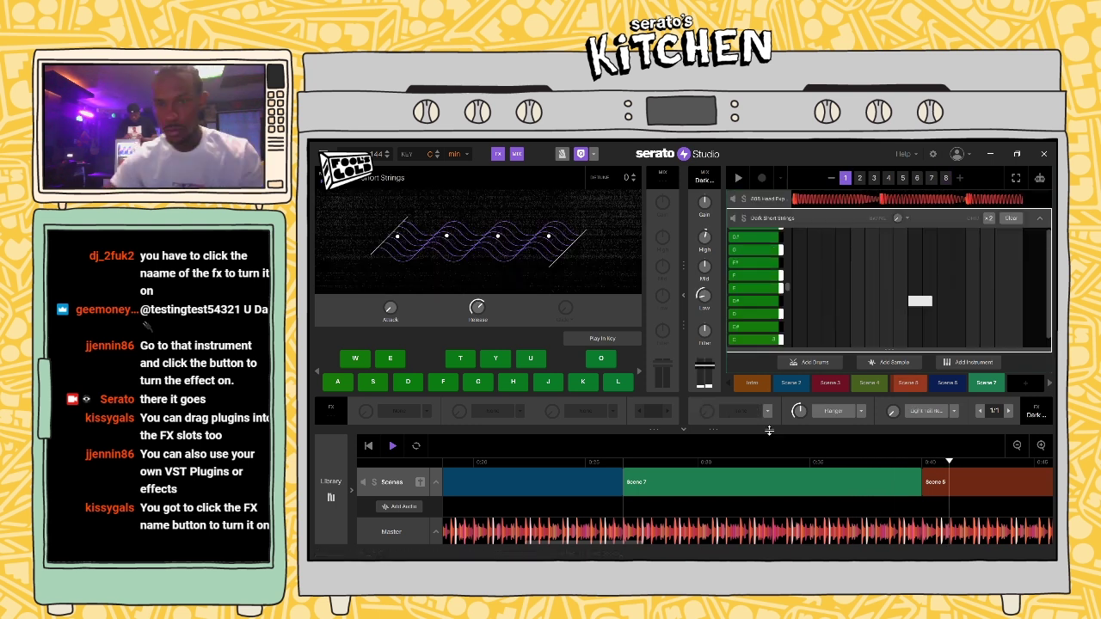
# Step: Load Amphitheatre Reverb into the empty first effect slot of the Dark Short Strings
pyautogui.click(770, 414)
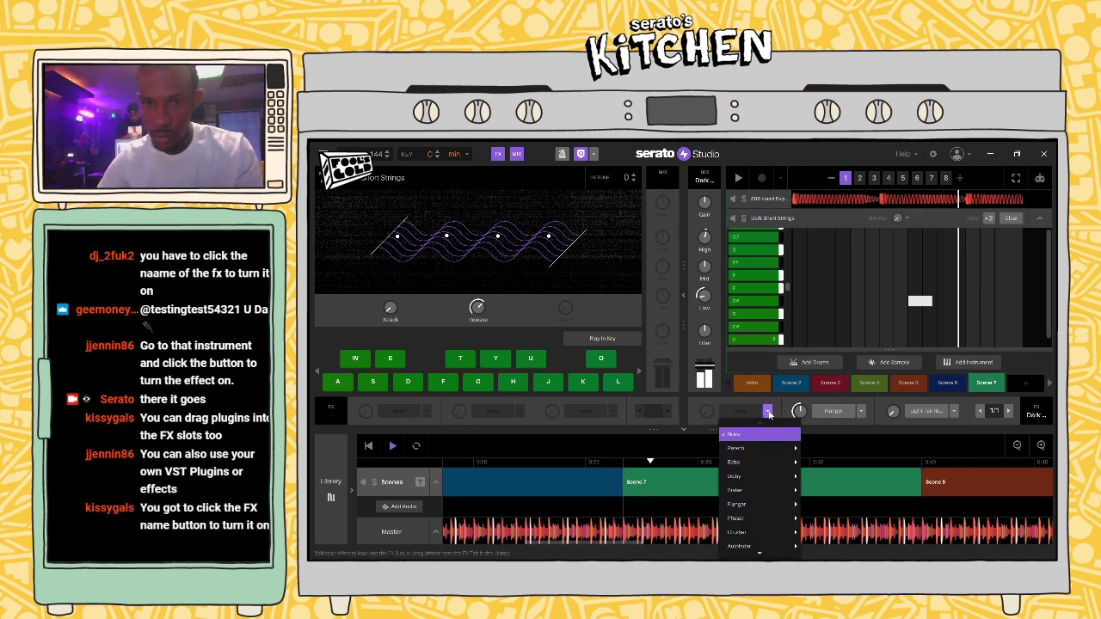
pyautogui.click(770, 414)
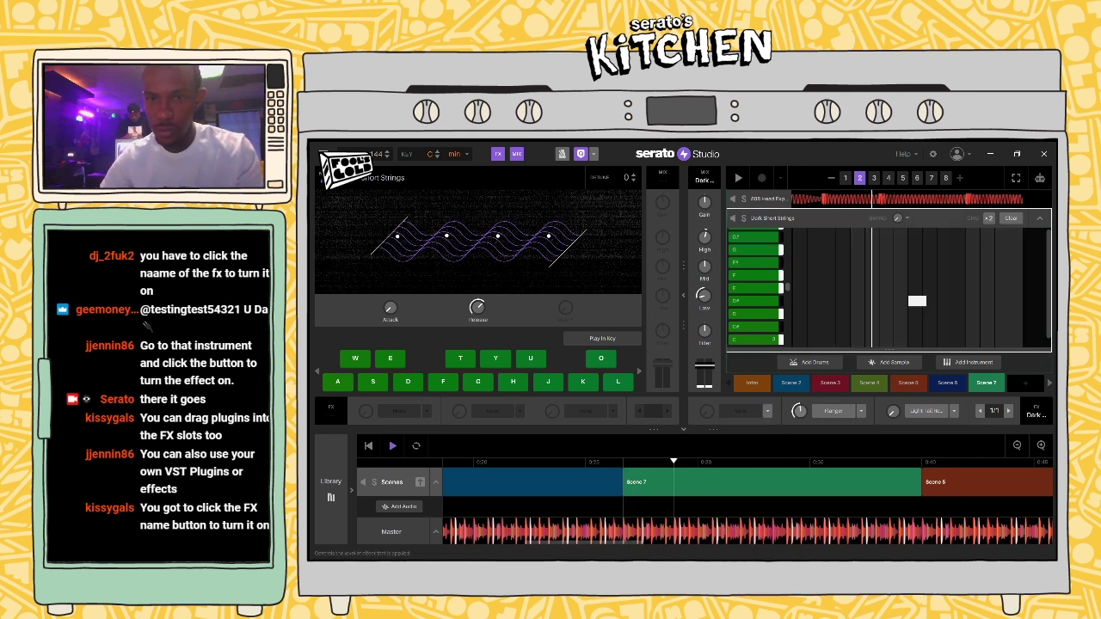
pyautogui.click(767, 411)
pyautogui.moveTo(771, 450)
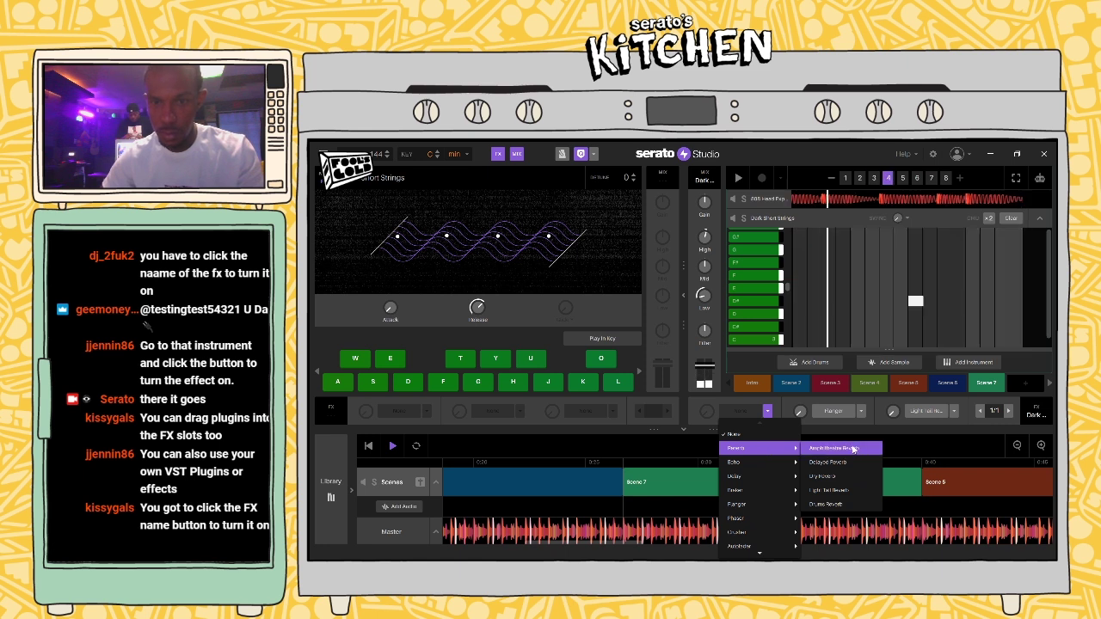
pyautogui.click(820, 447)
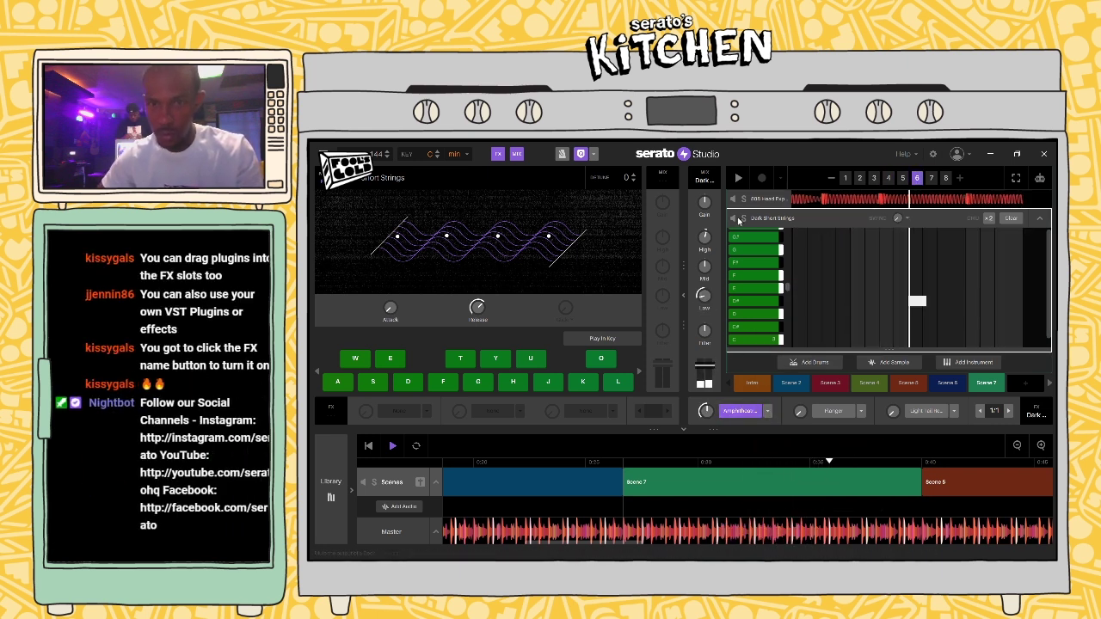
# Step: Change the Dark Short Strings reverb to Delayed Reverb and raise its level while Scene 7 plays
pyautogui.click(767, 411)
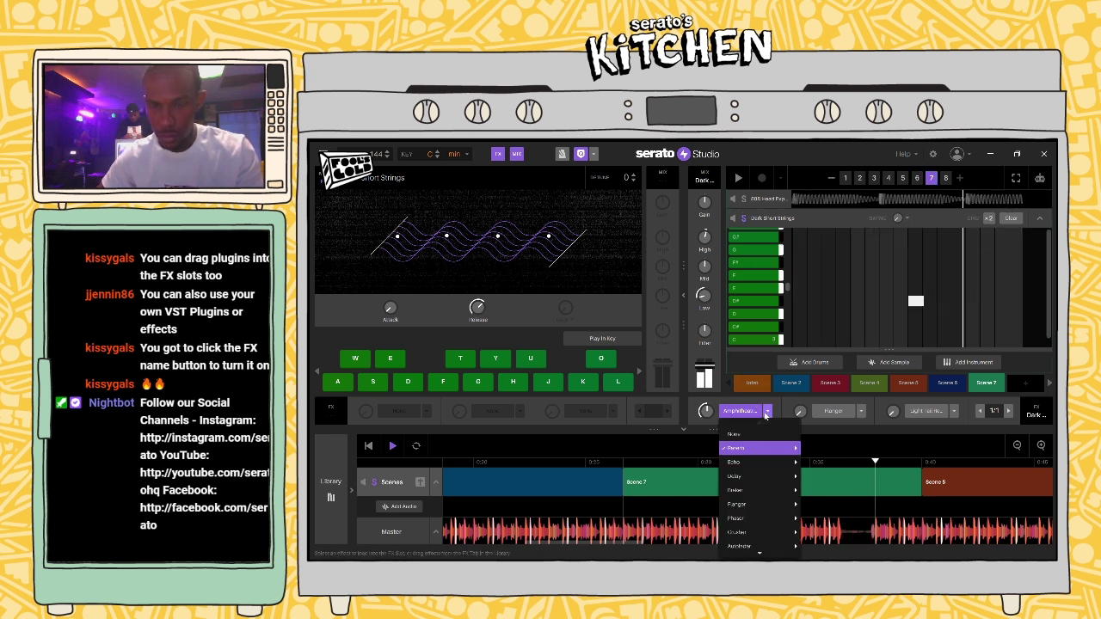
pyautogui.moveTo(757, 449)
pyautogui.click(819, 465)
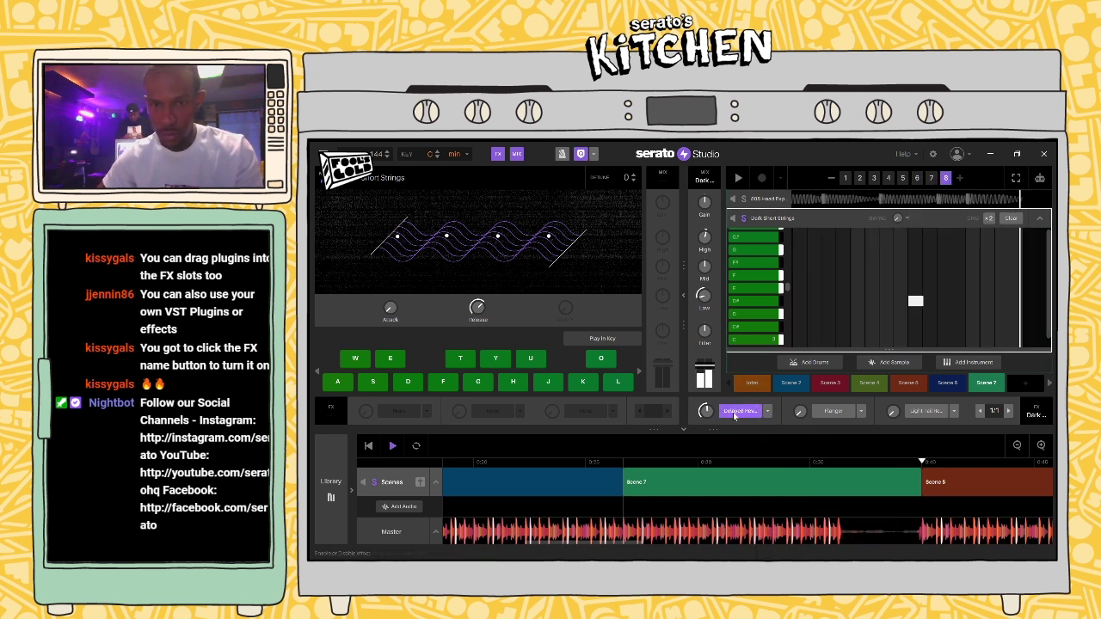
pyautogui.click(978, 388)
pyautogui.click(769, 414)
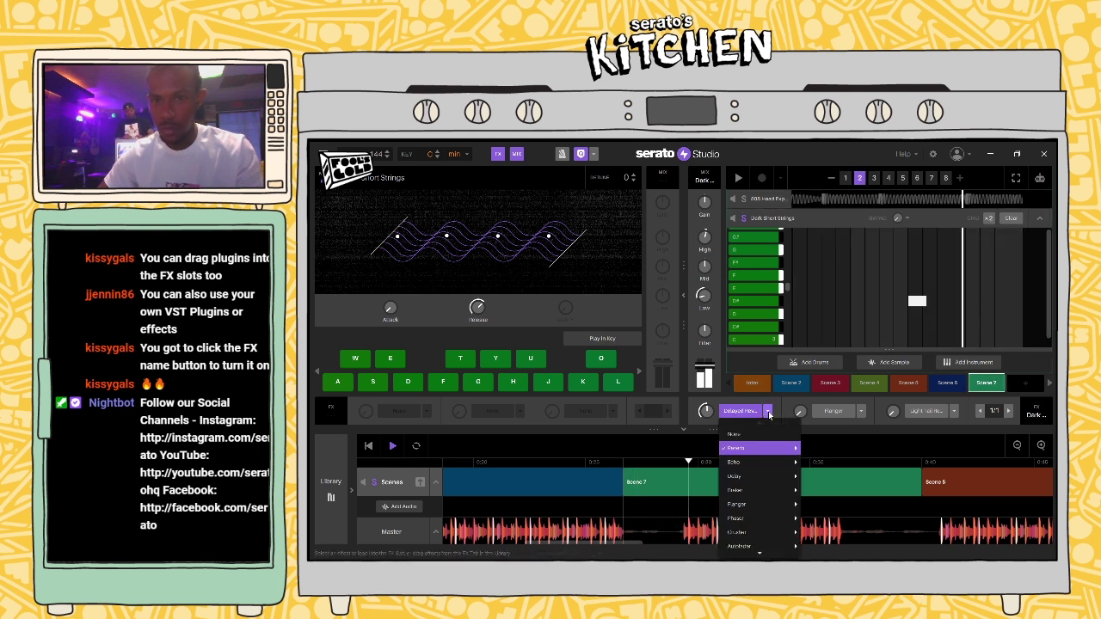
pyautogui.click(705, 412)
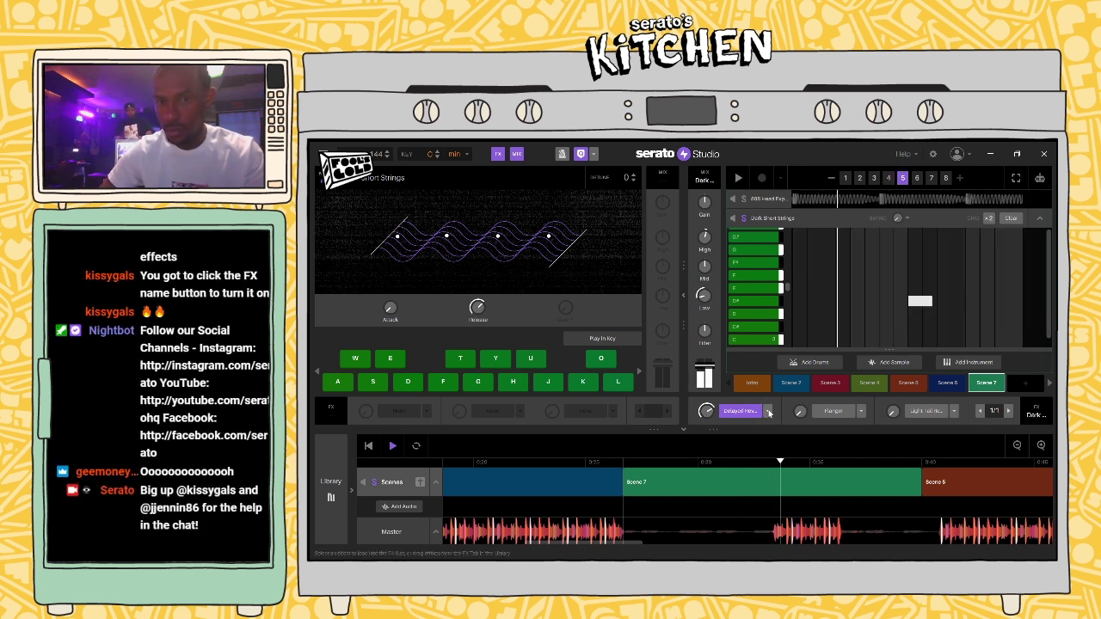
# Step: Try Dry Reverb in the first effect slot of the Dark Short Strings
pyautogui.click(769, 413)
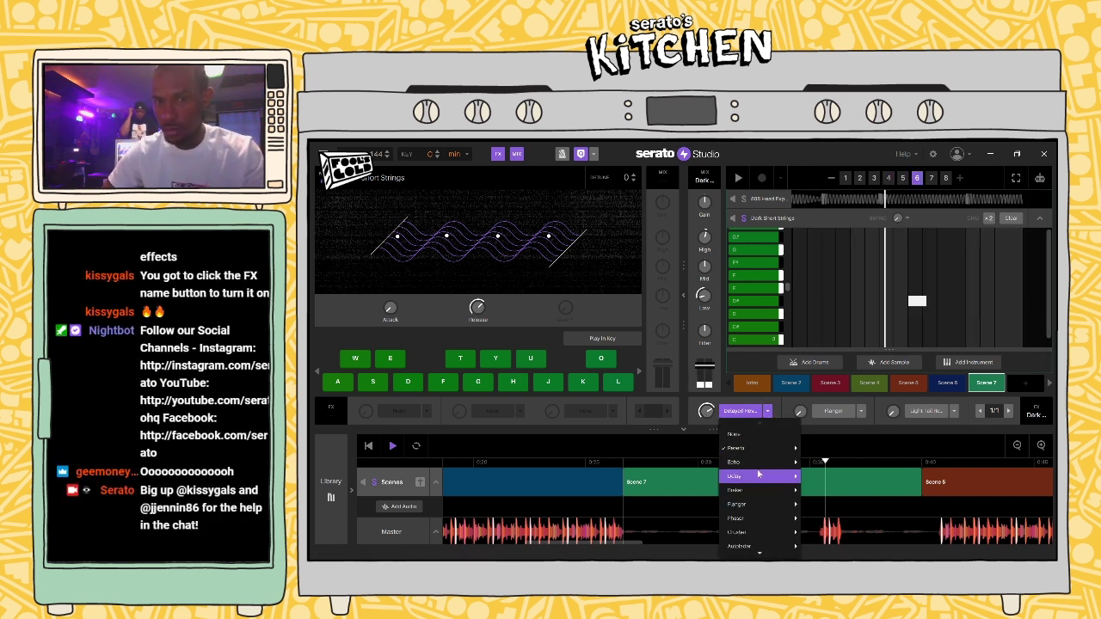
pyautogui.moveTo(779, 448)
pyautogui.click(822, 477)
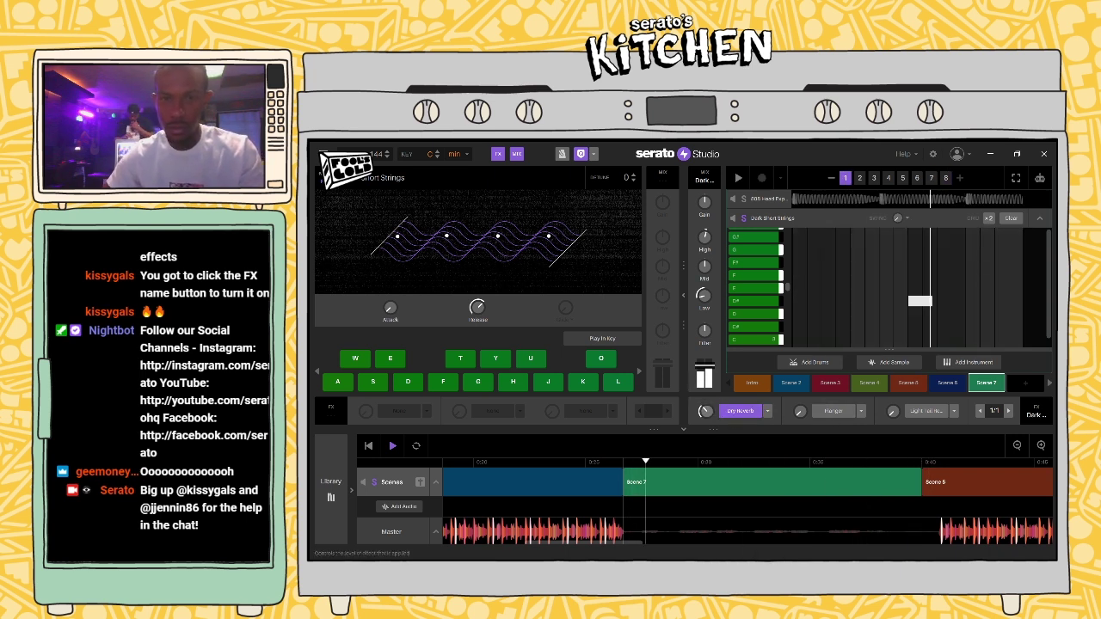
# Step: Set the first effect of the Dark Short Strings to Light Tail Reverb
pyautogui.click(765, 413)
pyautogui.moveTo(792, 450)
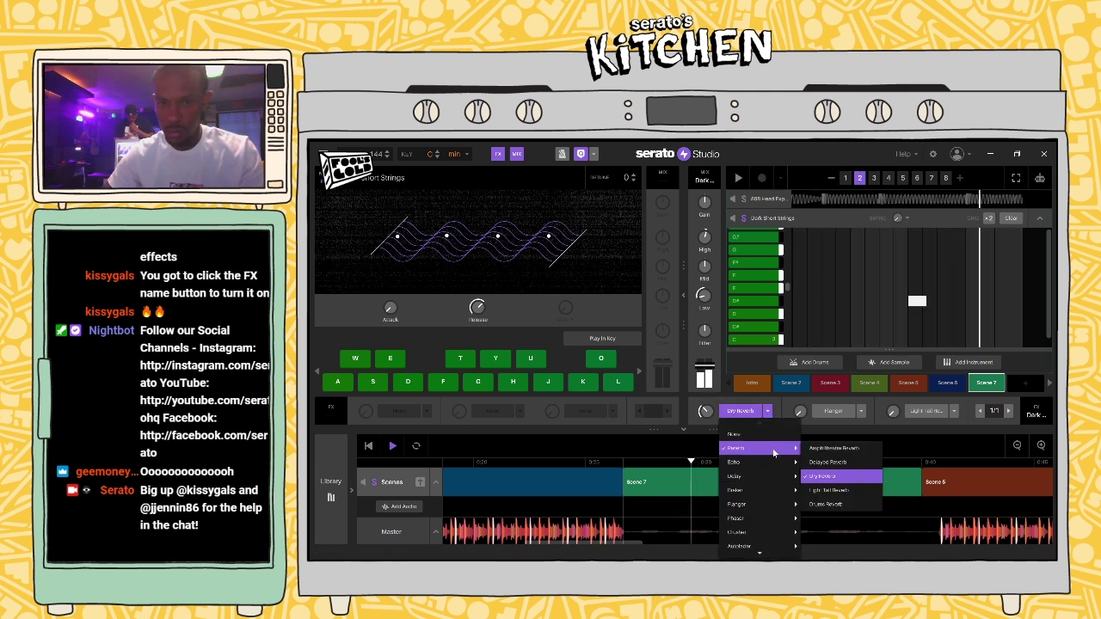
pyautogui.click(828, 490)
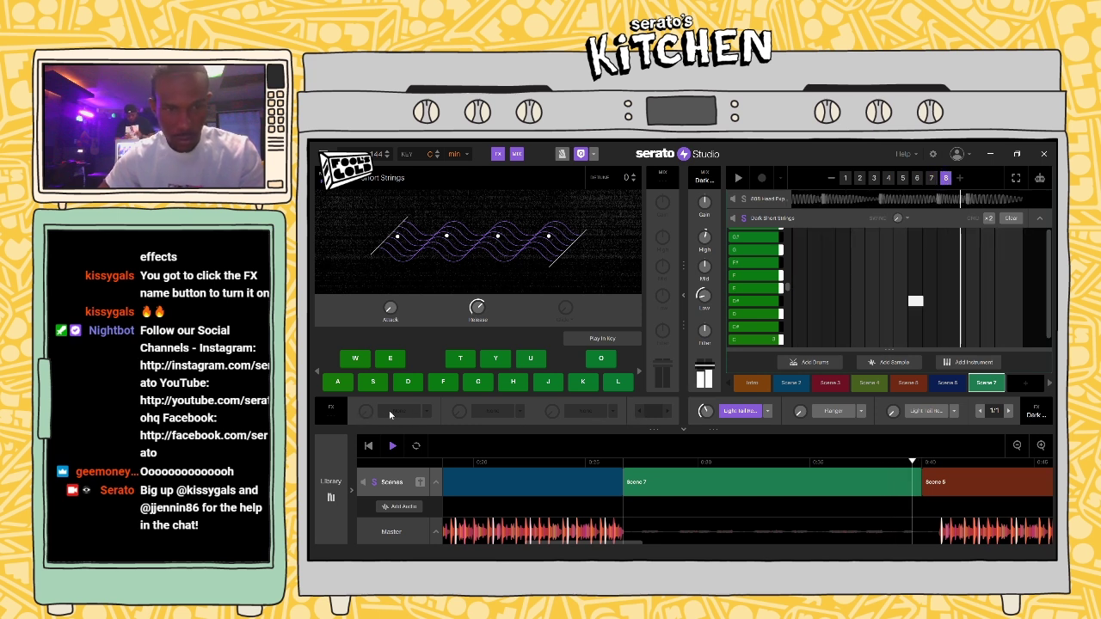
# Step: Try the Club Modulated LPF and the HPF in the second effect slot of the Dark Short Strings
pyautogui.click(839, 413)
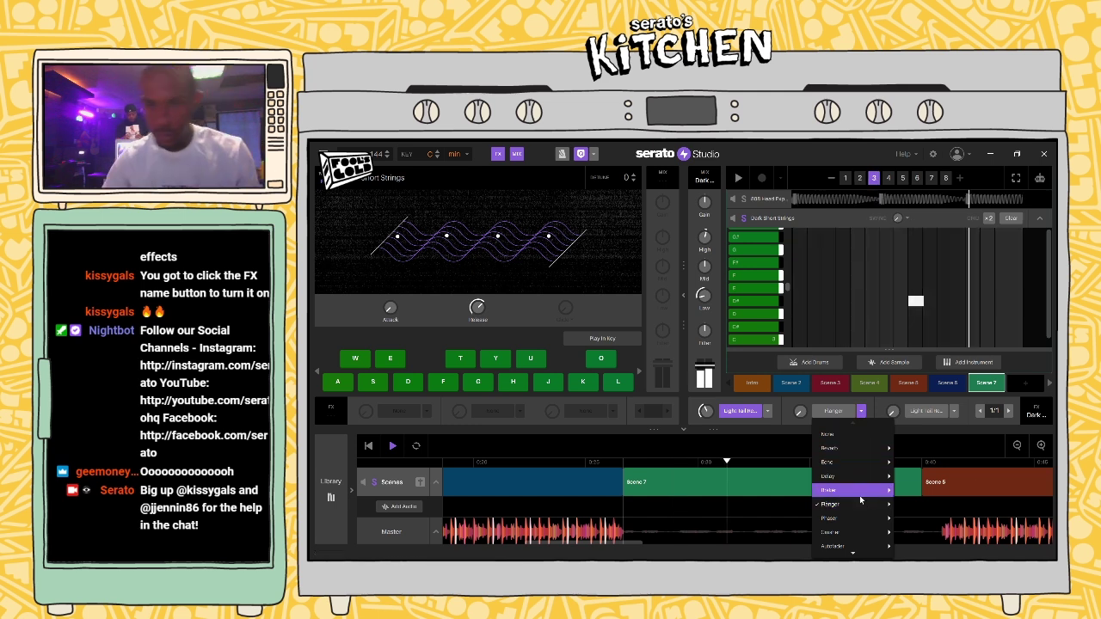
pyautogui.scroll(-5, 859, 517)
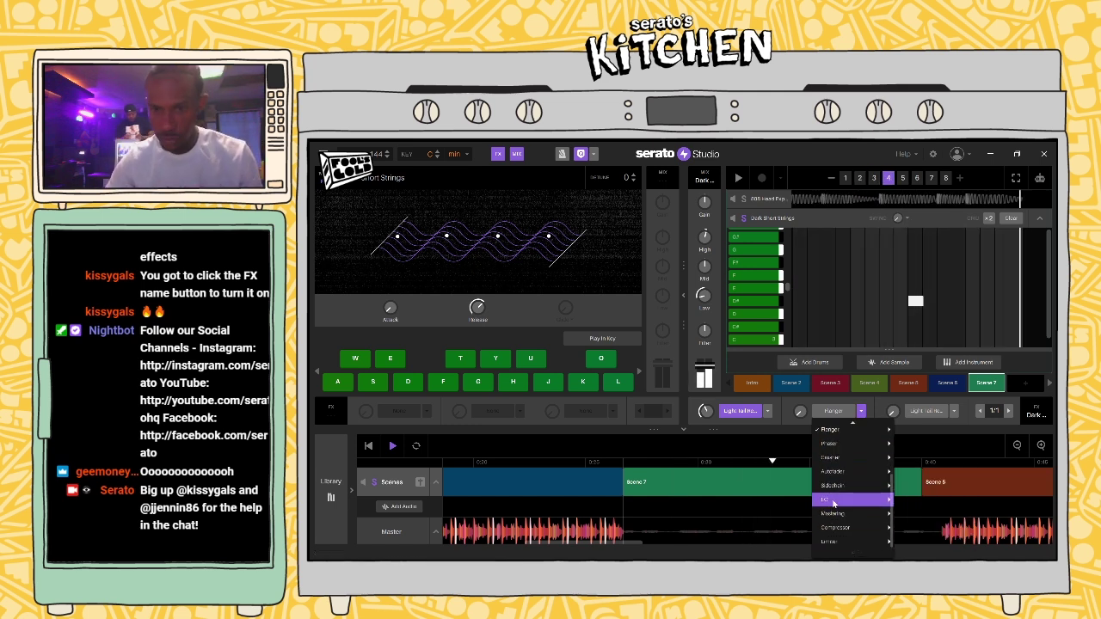
pyautogui.moveTo(848, 500)
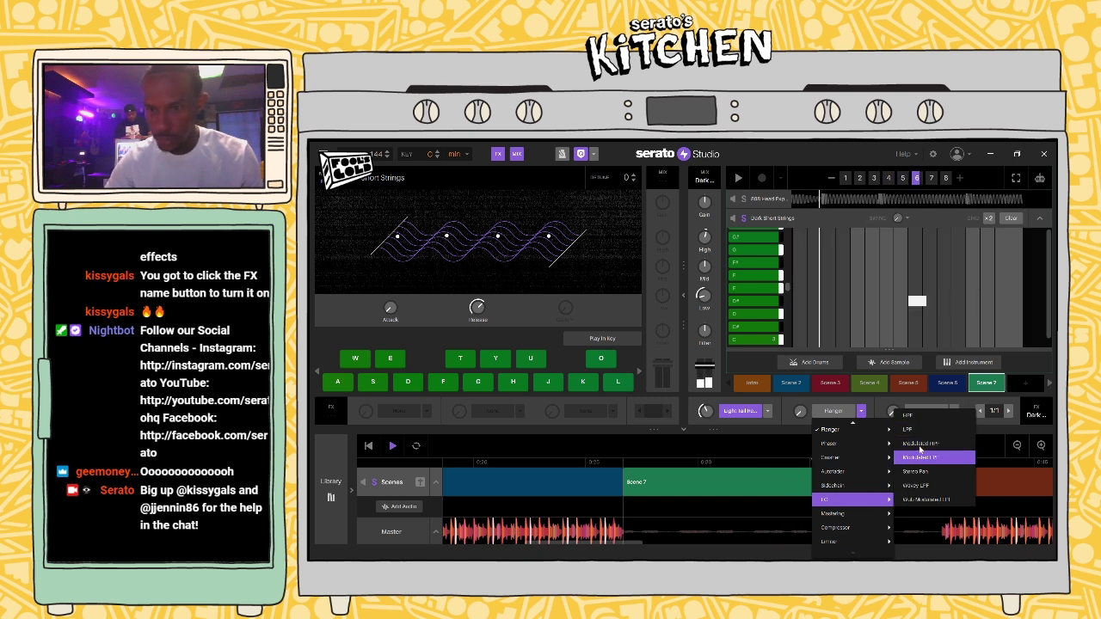
pyautogui.click(922, 500)
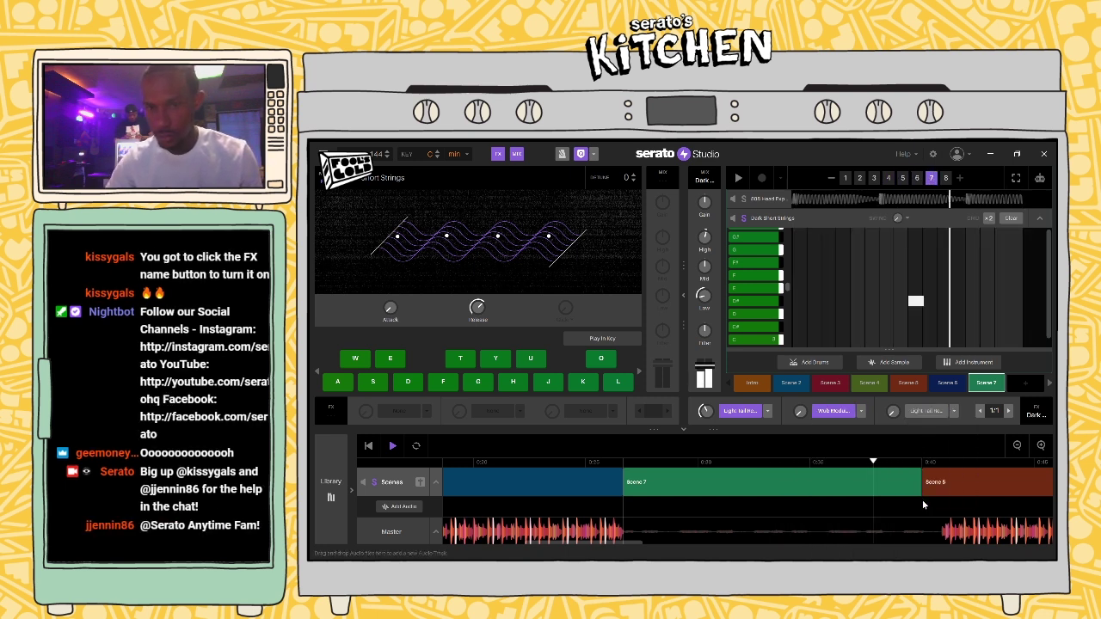
pyautogui.click(860, 412)
pyautogui.moveTo(868, 505)
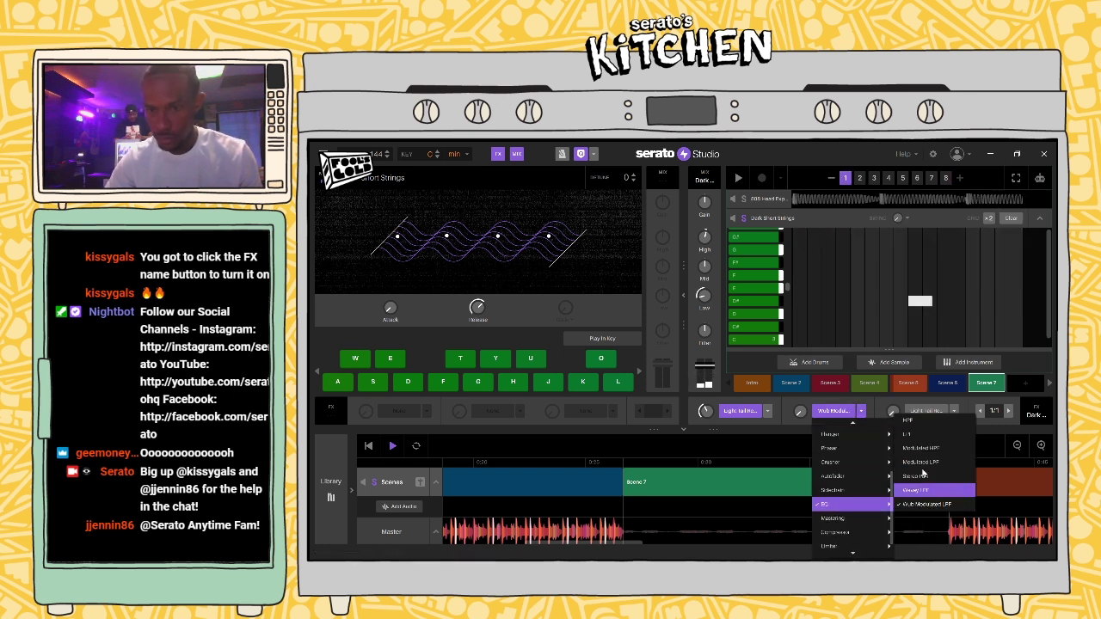
pyautogui.click(930, 422)
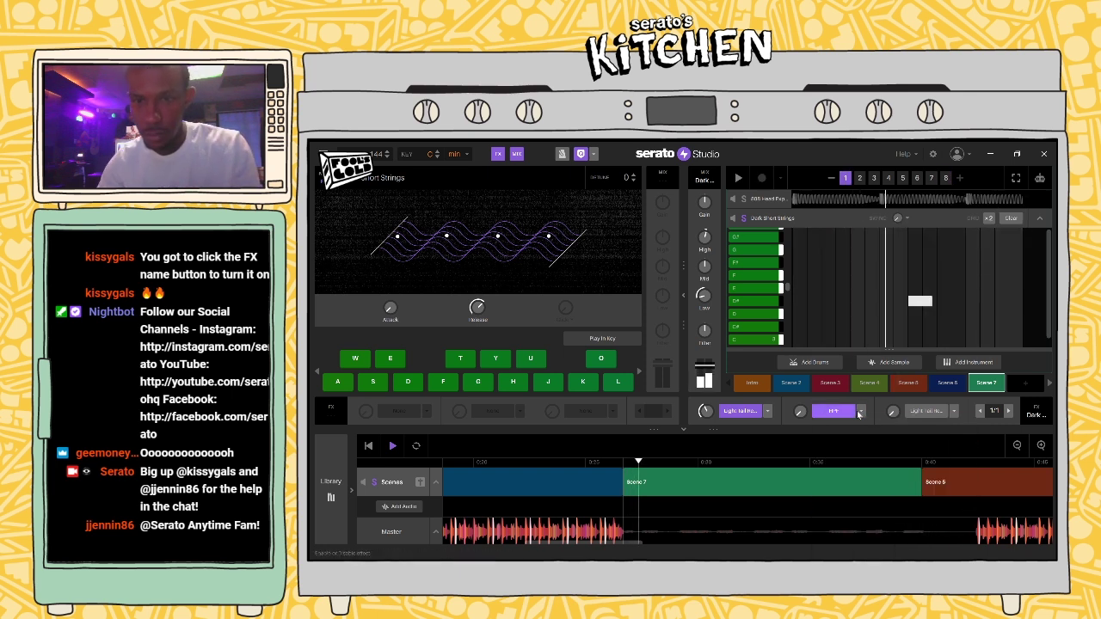
# Step: Try the Loudener EQ with its level raised and the Brightener EQ as the strings' second effect
pyautogui.click(860, 412)
pyautogui.moveTo(860, 514)
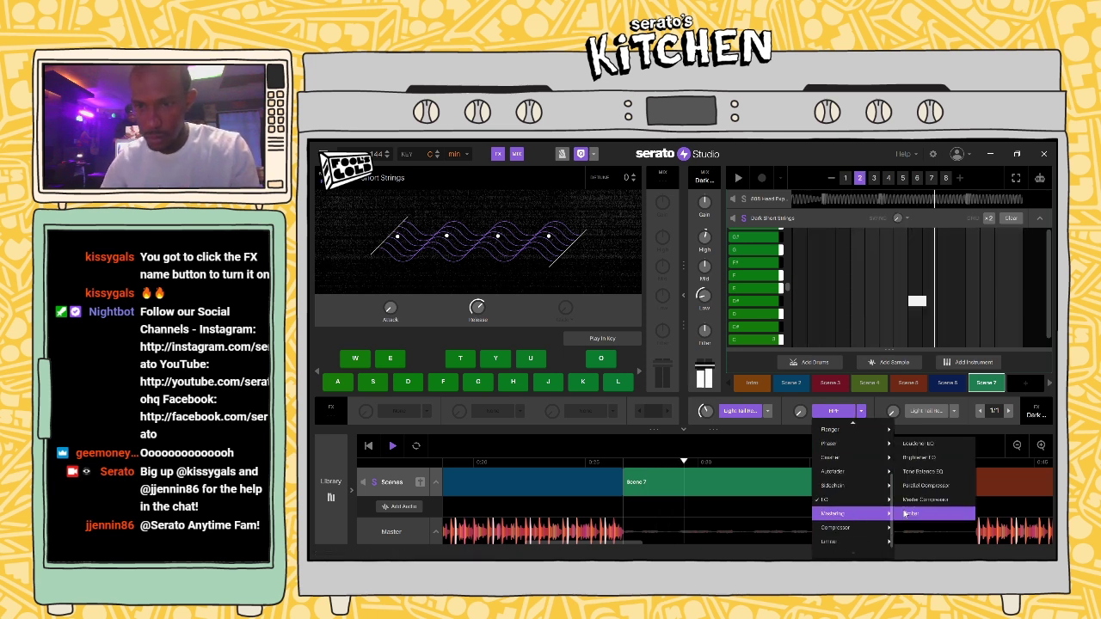
pyautogui.click(919, 445)
pyautogui.moveTo(801, 414); pyautogui.dragTo(801, 409)
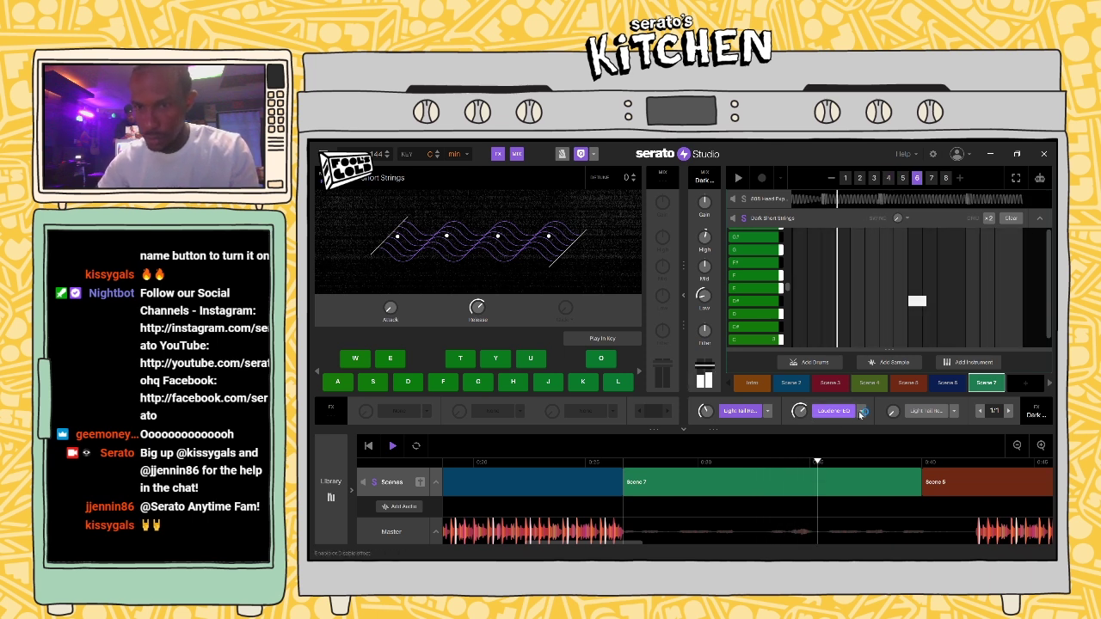
pyautogui.click(823, 411)
pyautogui.moveTo(865, 514)
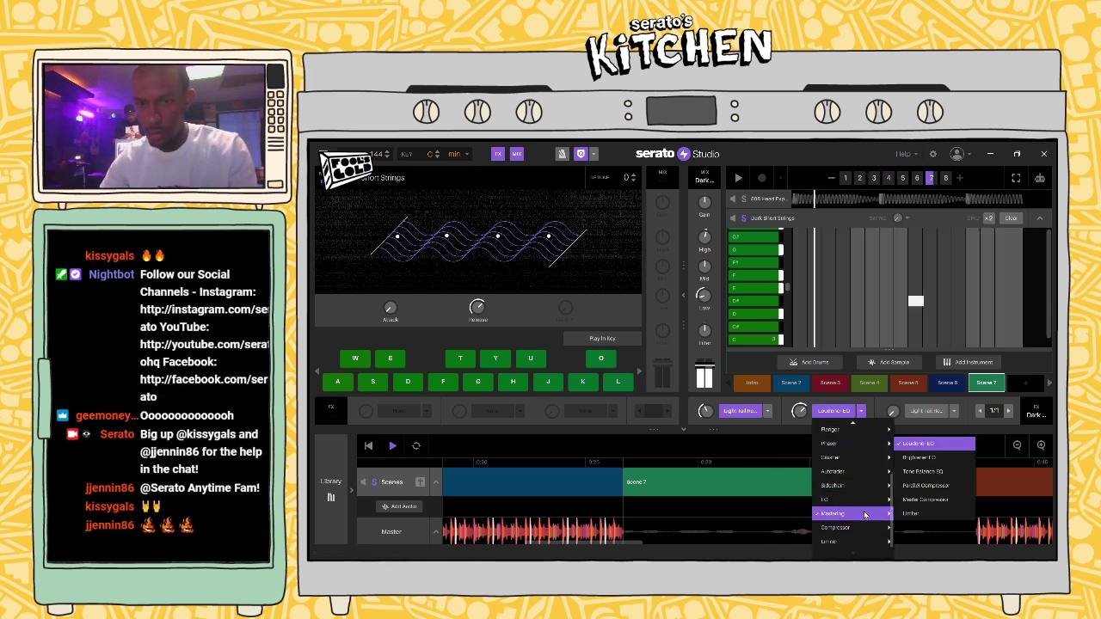
pyautogui.click(921, 458)
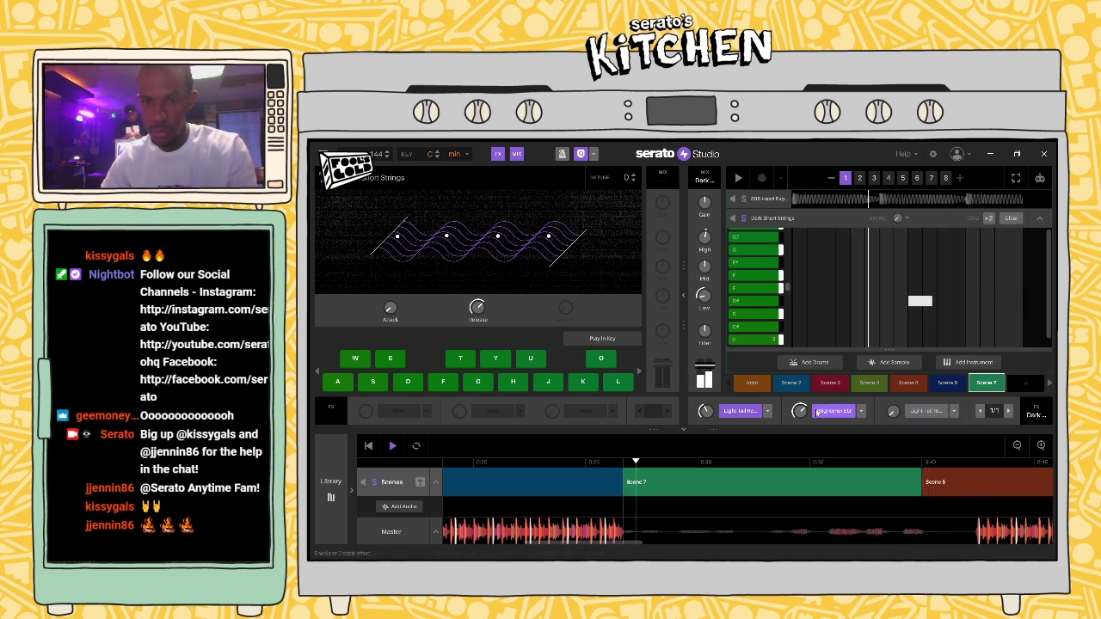
# Step: Try a phaser and the Decimate Crusher in the second effect slot of the Dark Short Strings
pyautogui.click(863, 412)
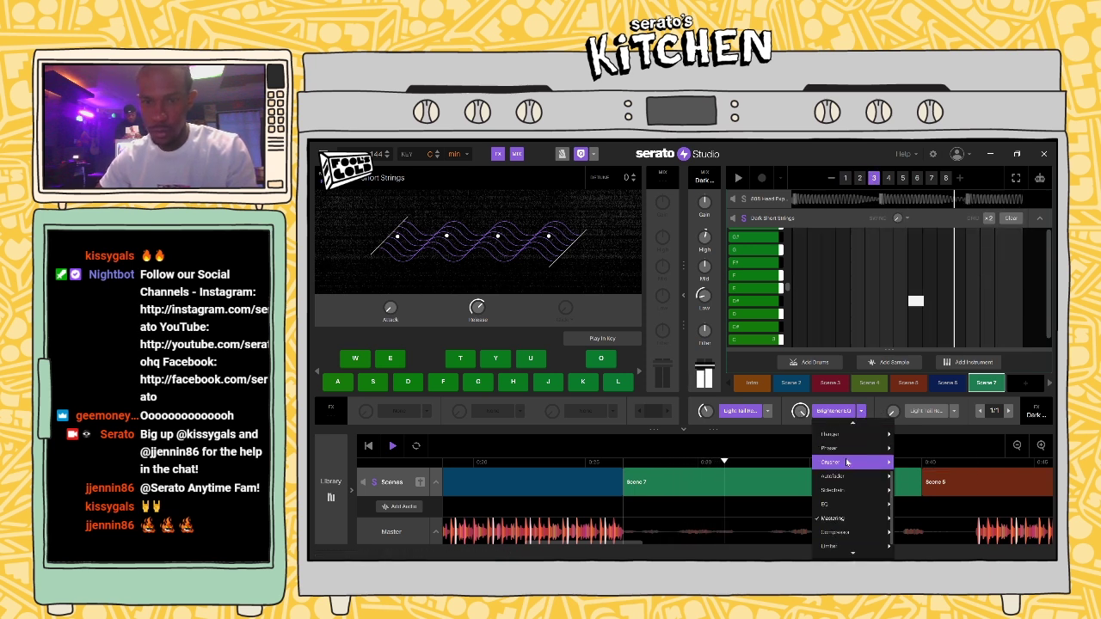
pyautogui.moveTo(850, 454)
pyautogui.click(926, 451)
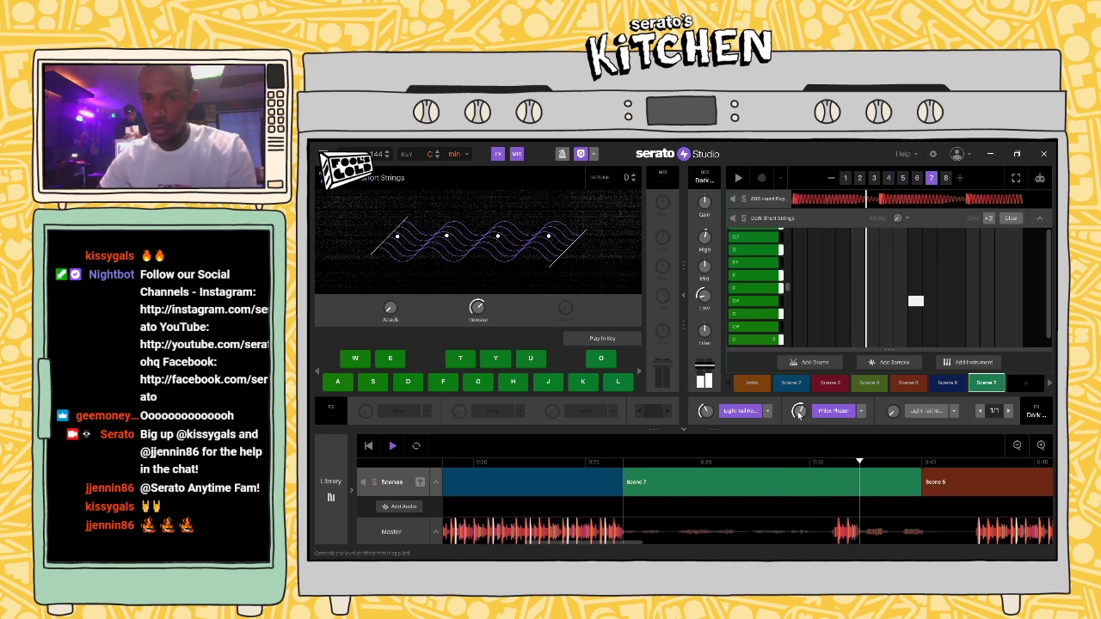
pyautogui.click(855, 413)
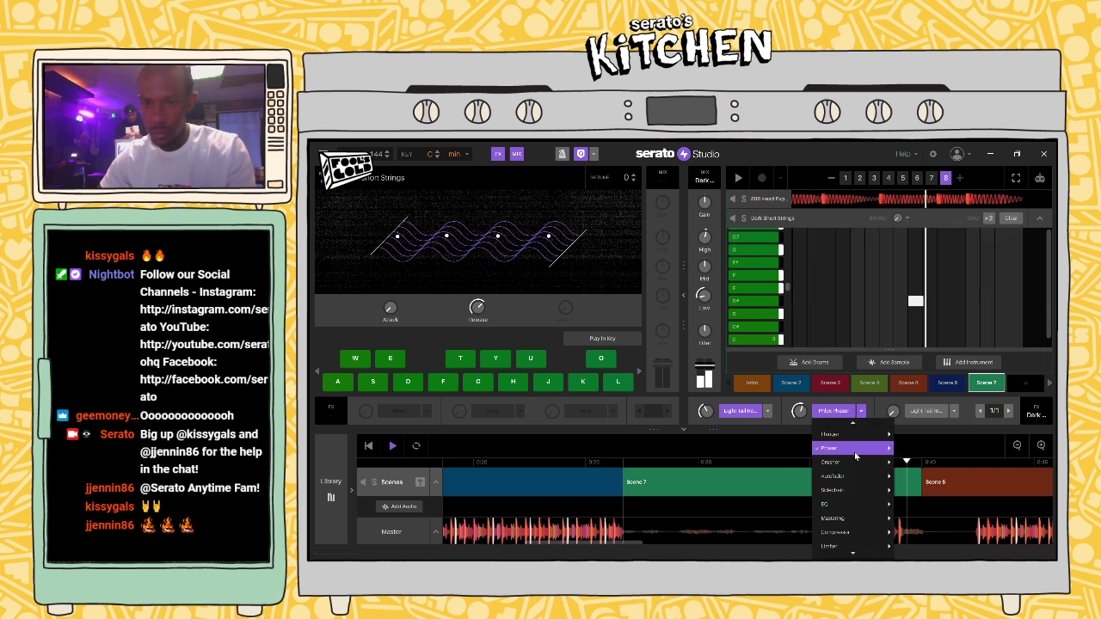
pyautogui.moveTo(855, 465)
pyautogui.click(923, 462)
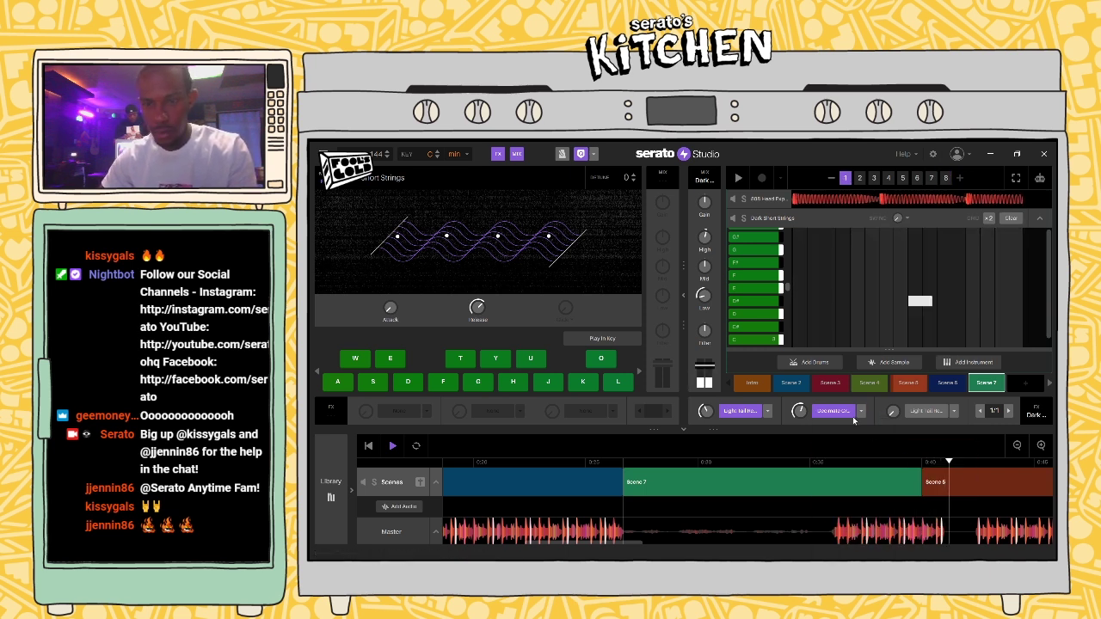
# Step: Try the Little End Flanger and the Soft Sidechain as the second effect of the Dark Short Strings
pyautogui.click(861, 411)
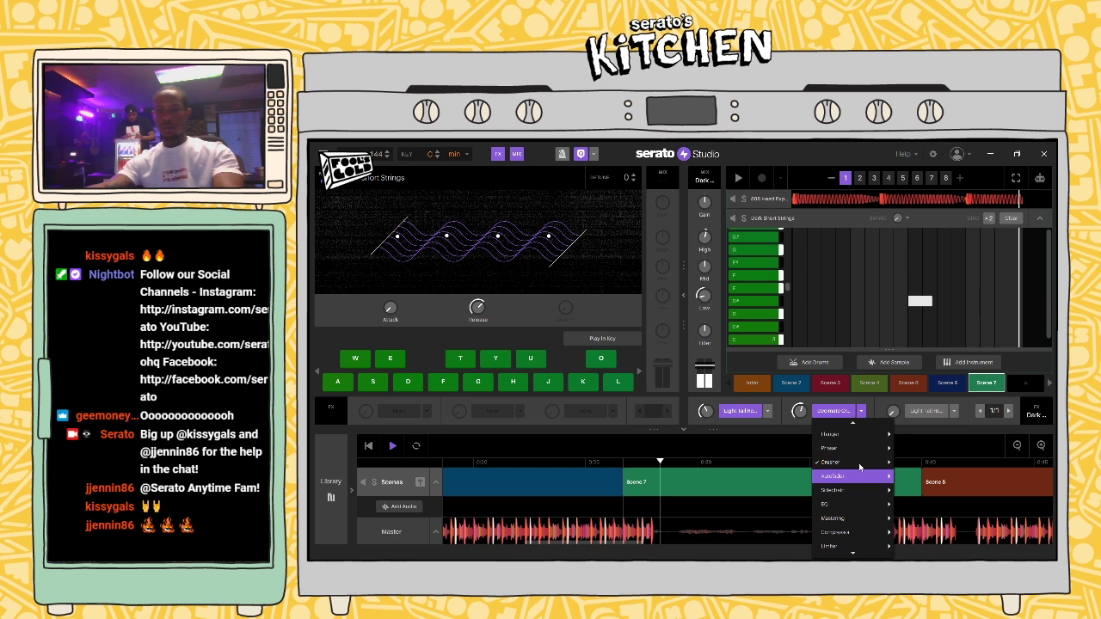
pyautogui.moveTo(856, 435)
pyautogui.click(924, 436)
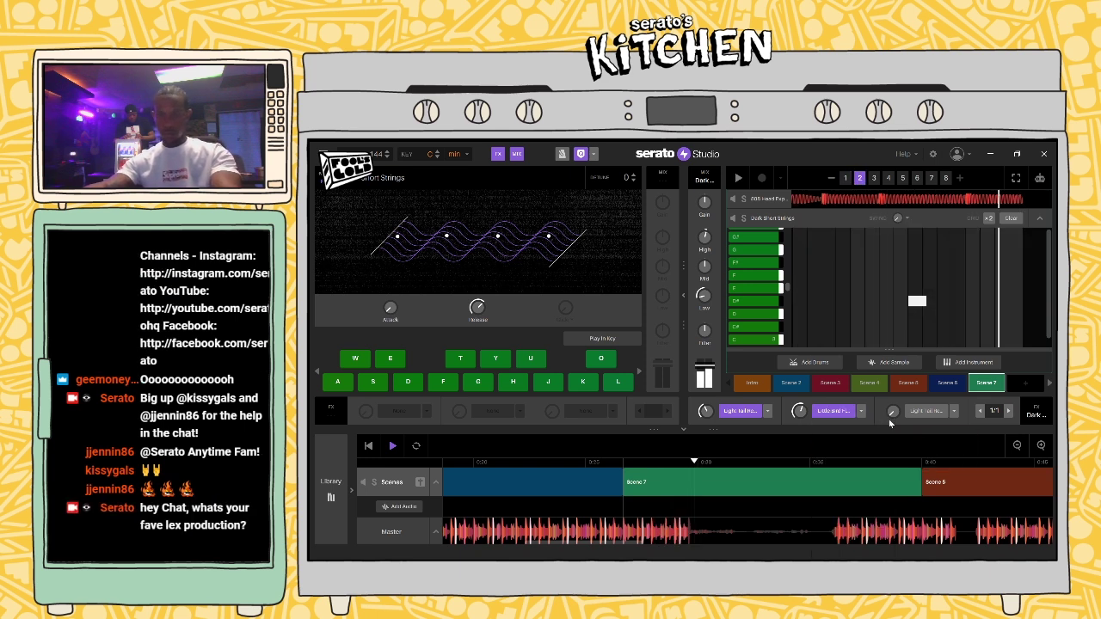
pyautogui.click(835, 411)
pyautogui.scroll(4, 856, 491)
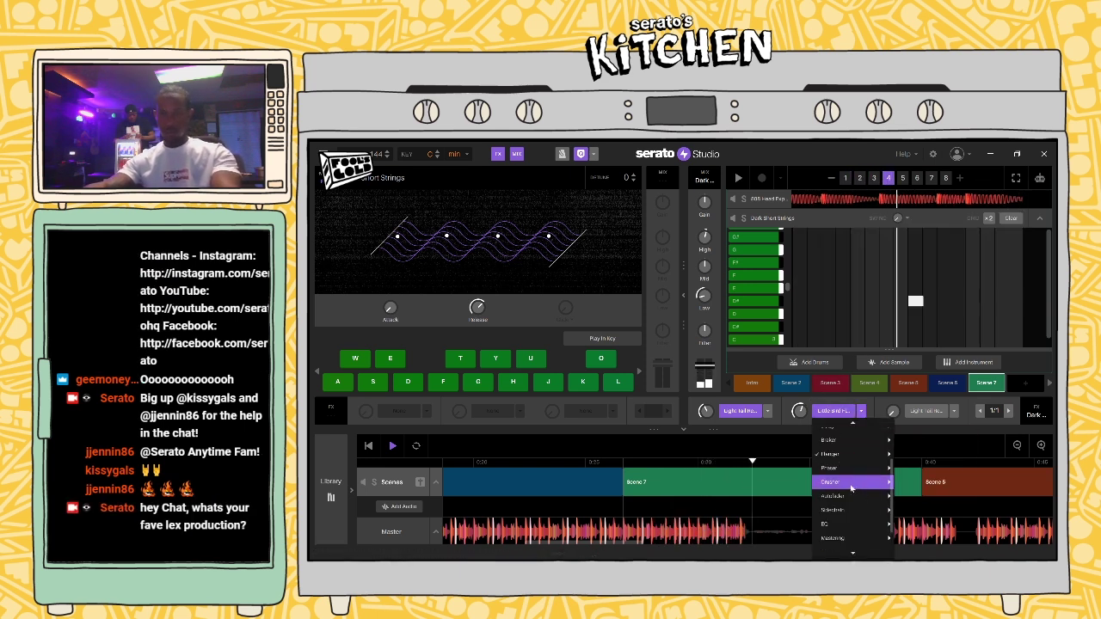
pyautogui.scroll(1, 863, 510)
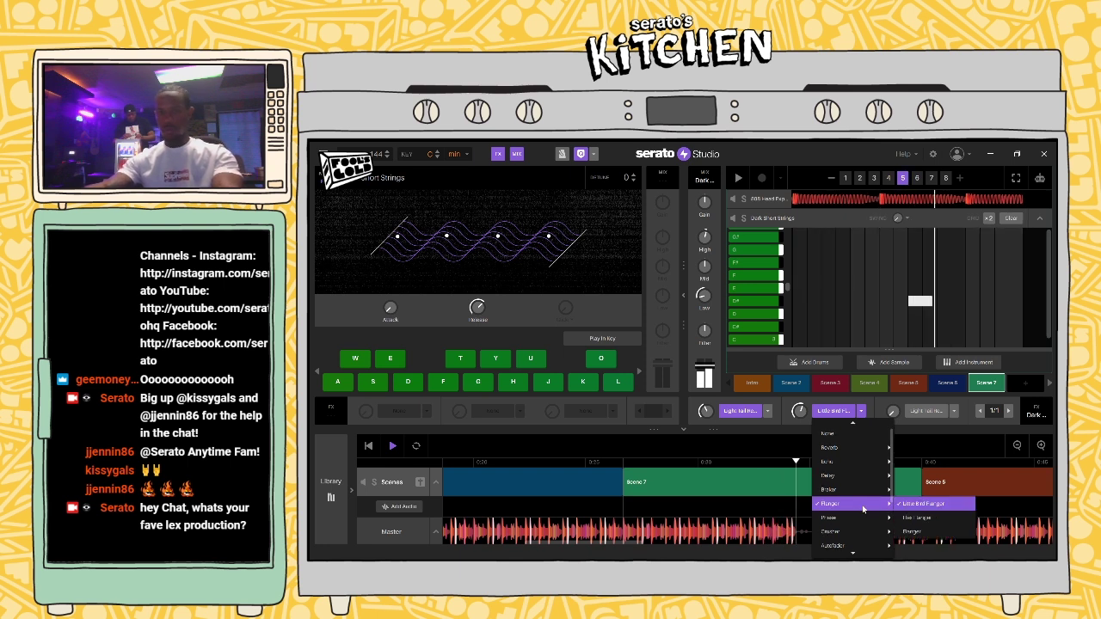
pyautogui.scroll(-5, 860, 508)
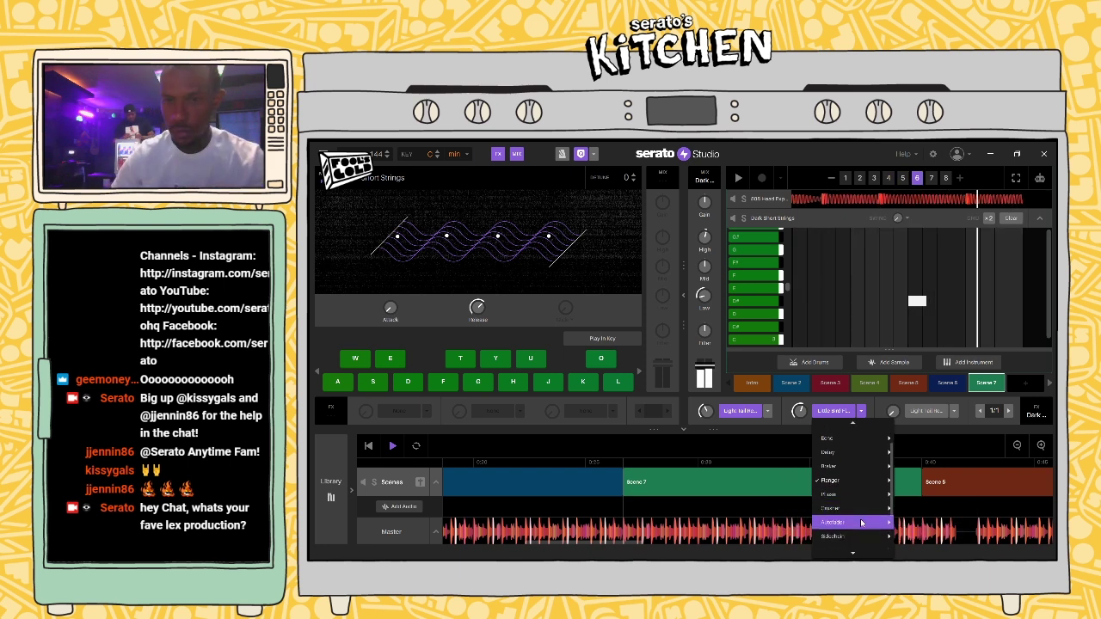
pyautogui.moveTo(850, 488)
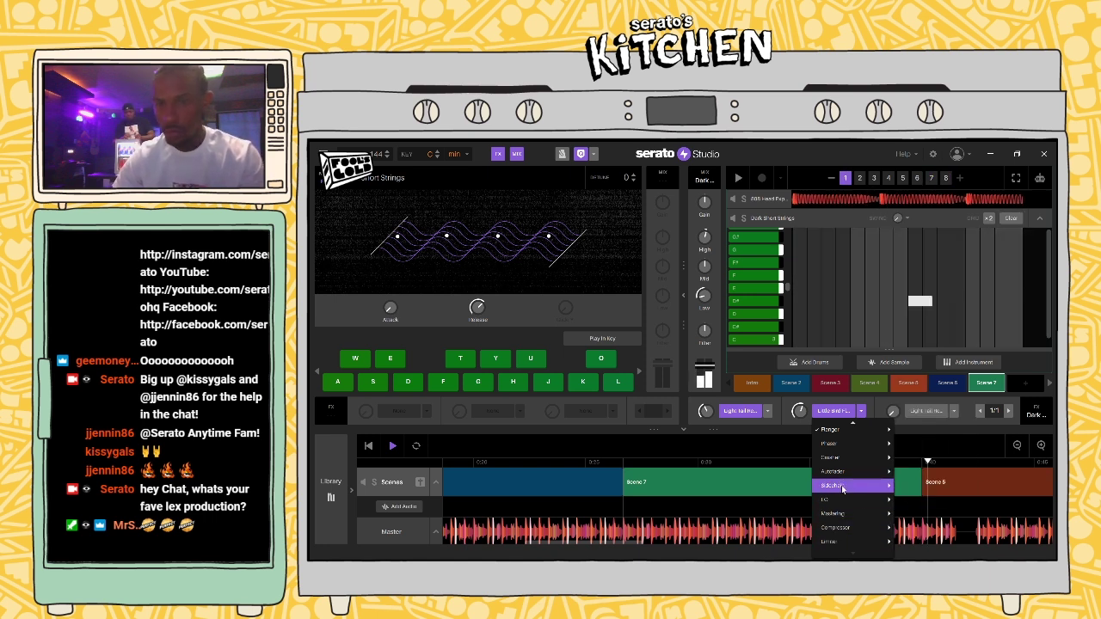
pyautogui.click(912, 486)
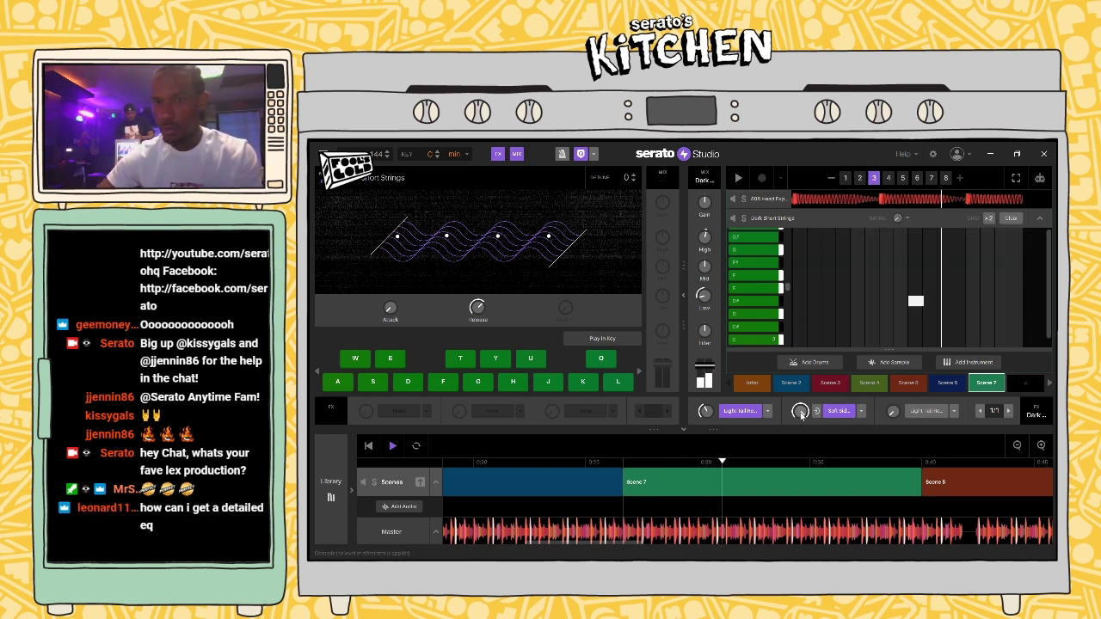
# Step: Clear the second effect slot of the Dark Short Strings by setting it to None
pyautogui.click(865, 414)
pyautogui.moveTo(864, 482)
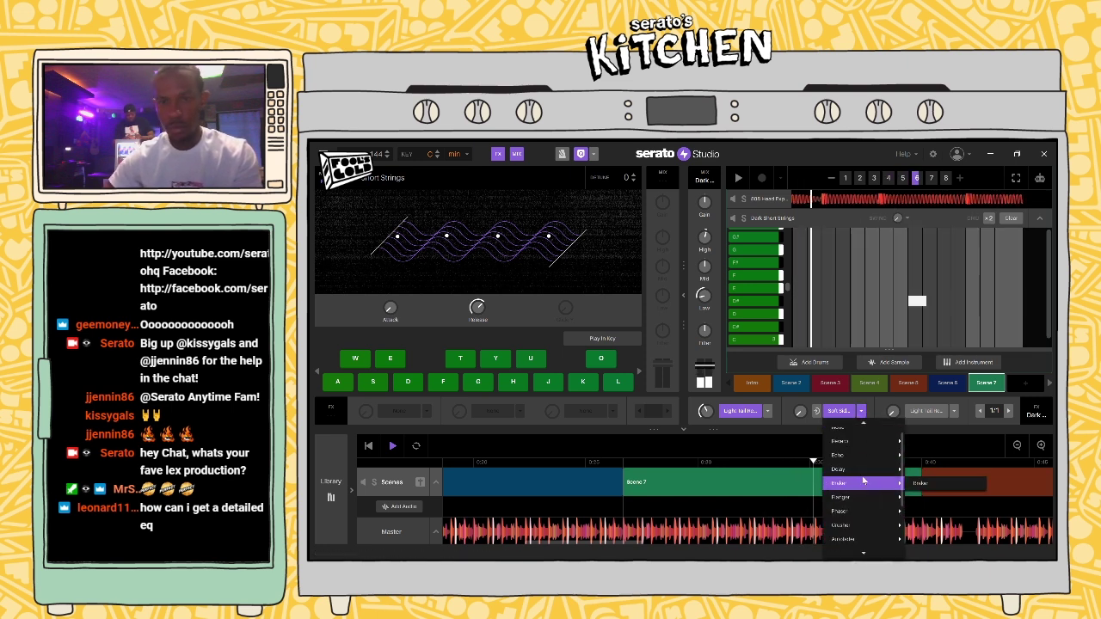
pyautogui.click(861, 431)
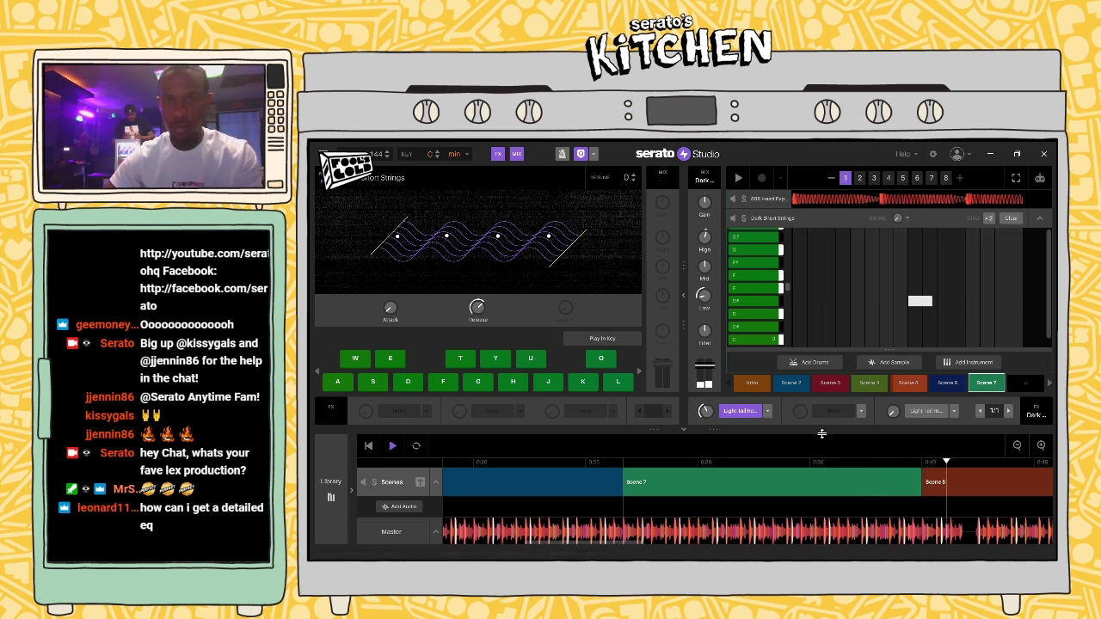
# Step: Open the Clean 808 Drum Kit deck and select its AtL Inspired sound to view its settings
pyautogui.moveTo(641, 542); pyautogui.dragTo(738, 542)
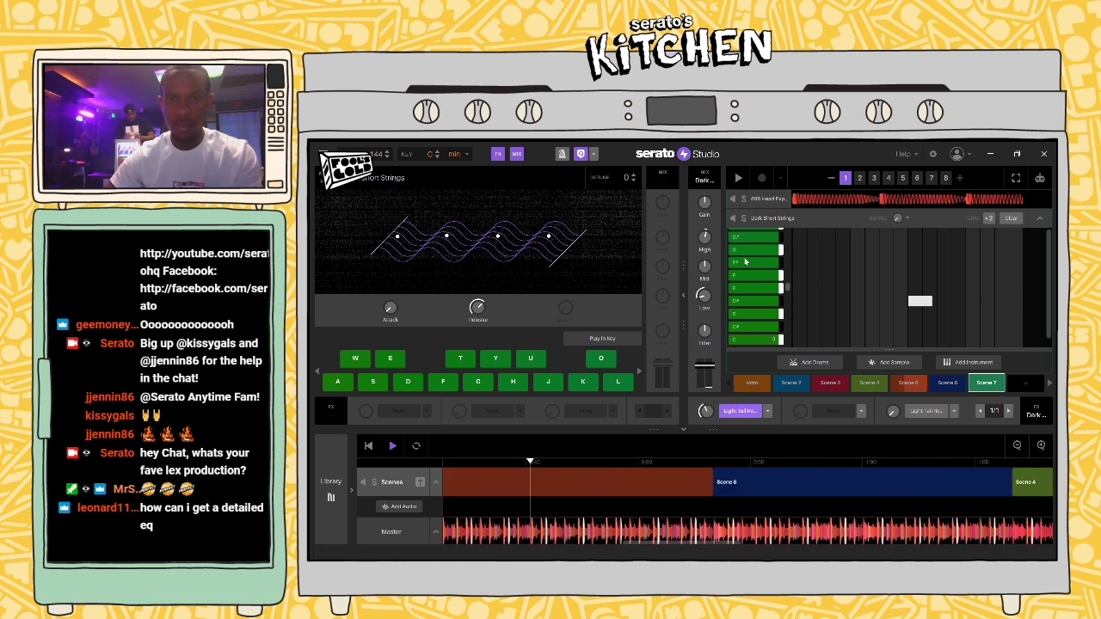
pyautogui.moveTo(1050, 278); pyautogui.dragTo(1042, 222)
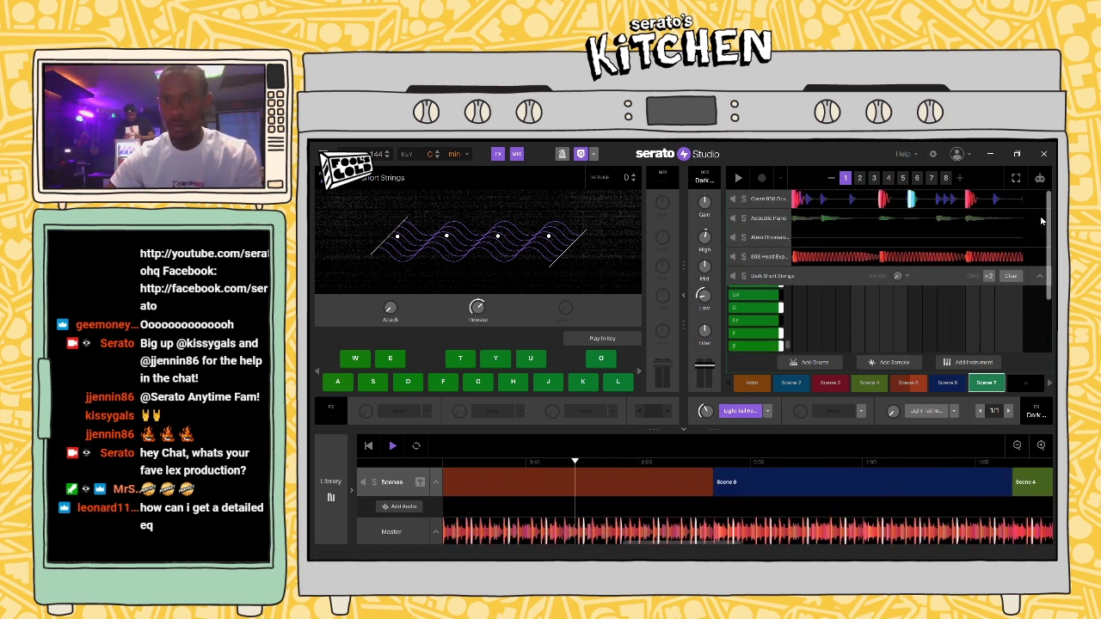
pyautogui.click(769, 199)
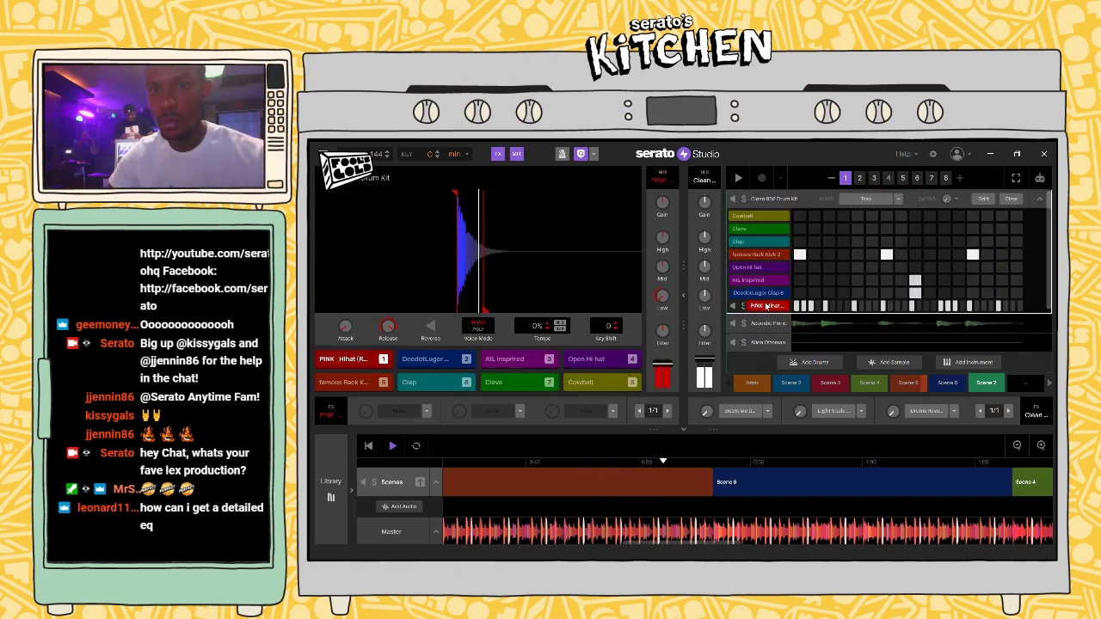
pyautogui.click(770, 281)
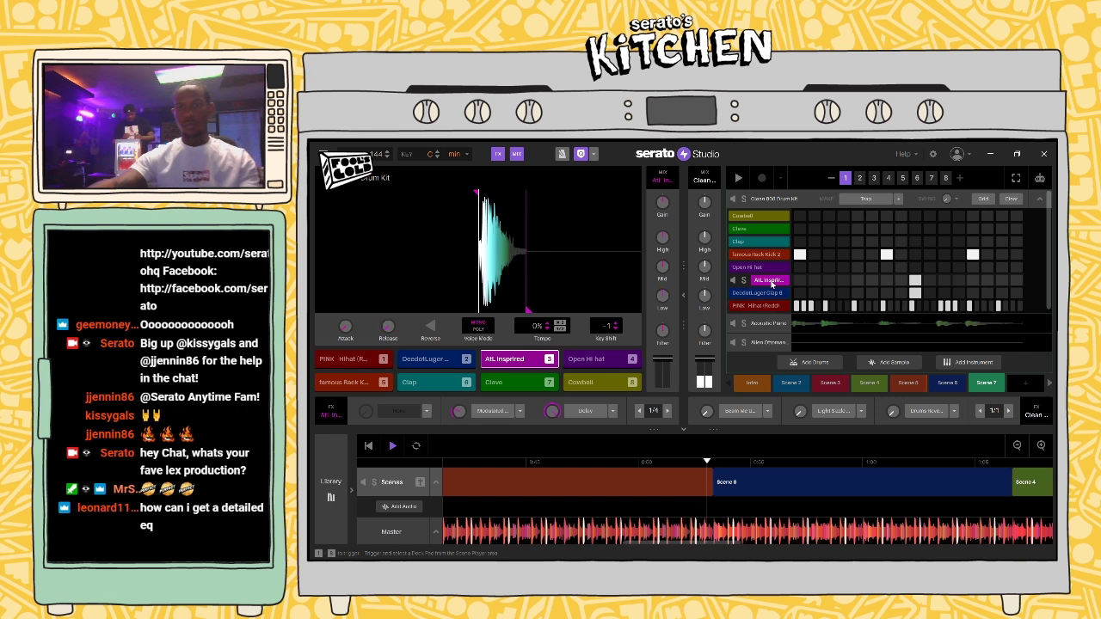
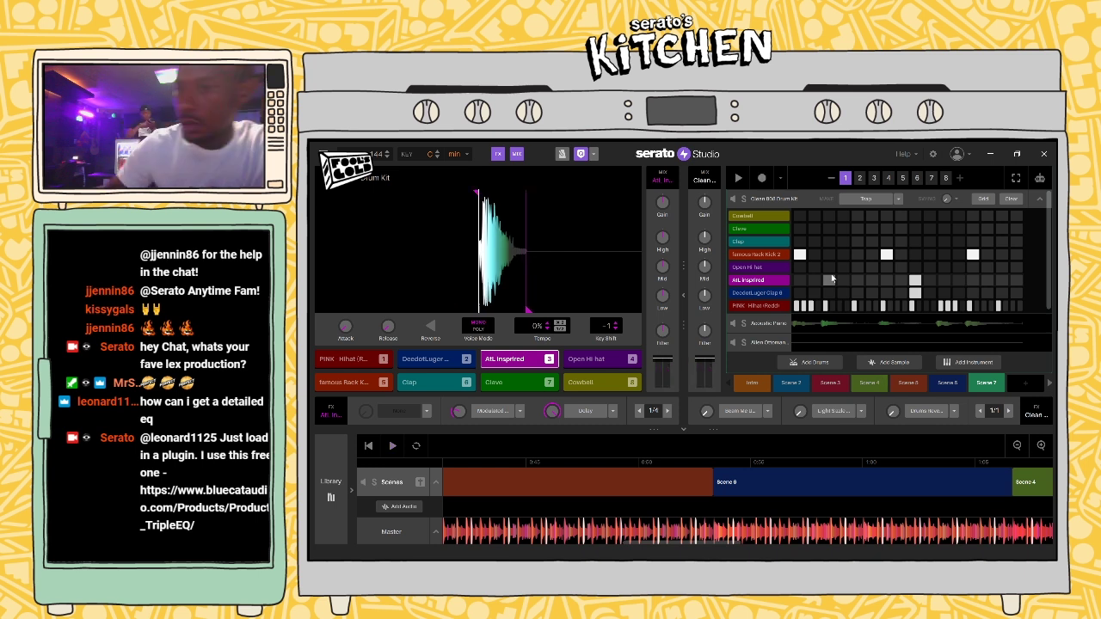
# Step: Save the current project and start a new project
pyautogui.click(324, 155)
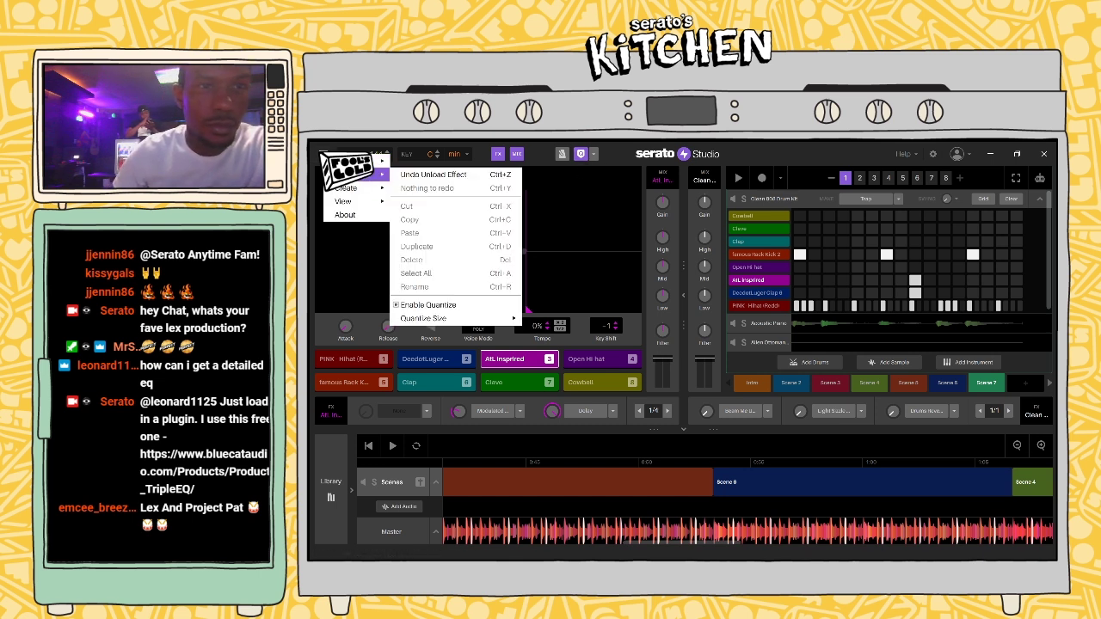
pyautogui.moveTo(378, 161)
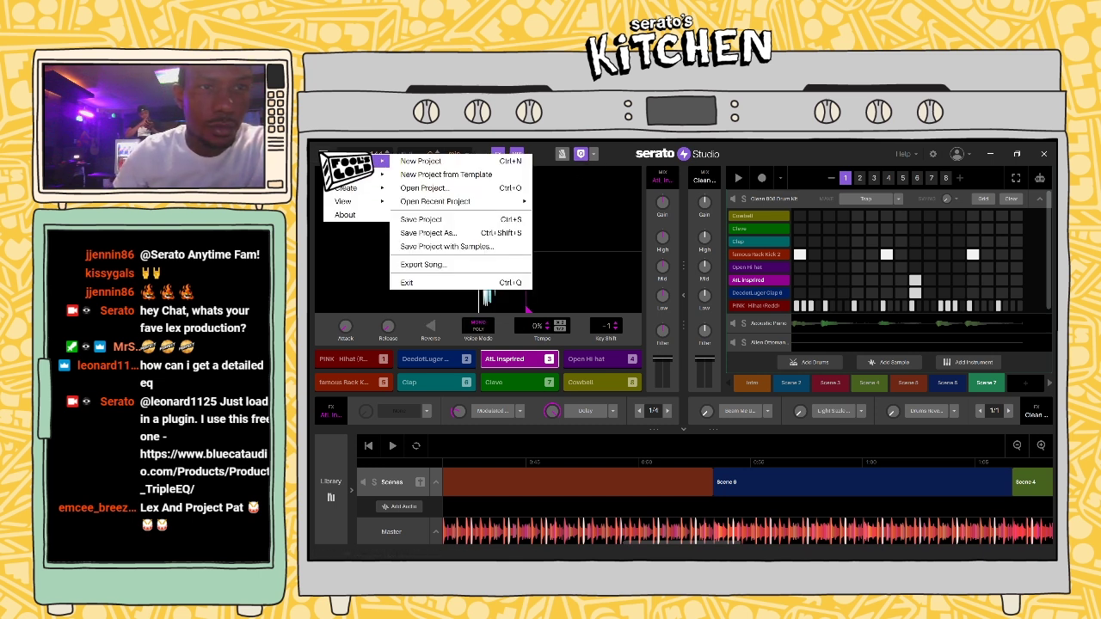
pyautogui.click(434, 219)
pyautogui.click(324, 155)
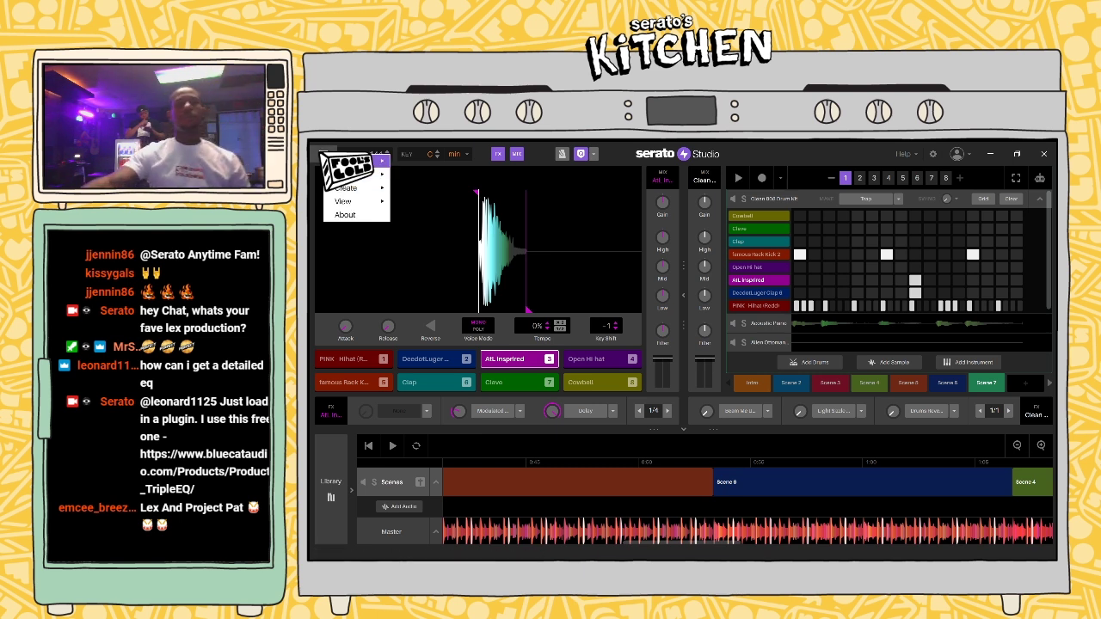
pyautogui.press('Escape')
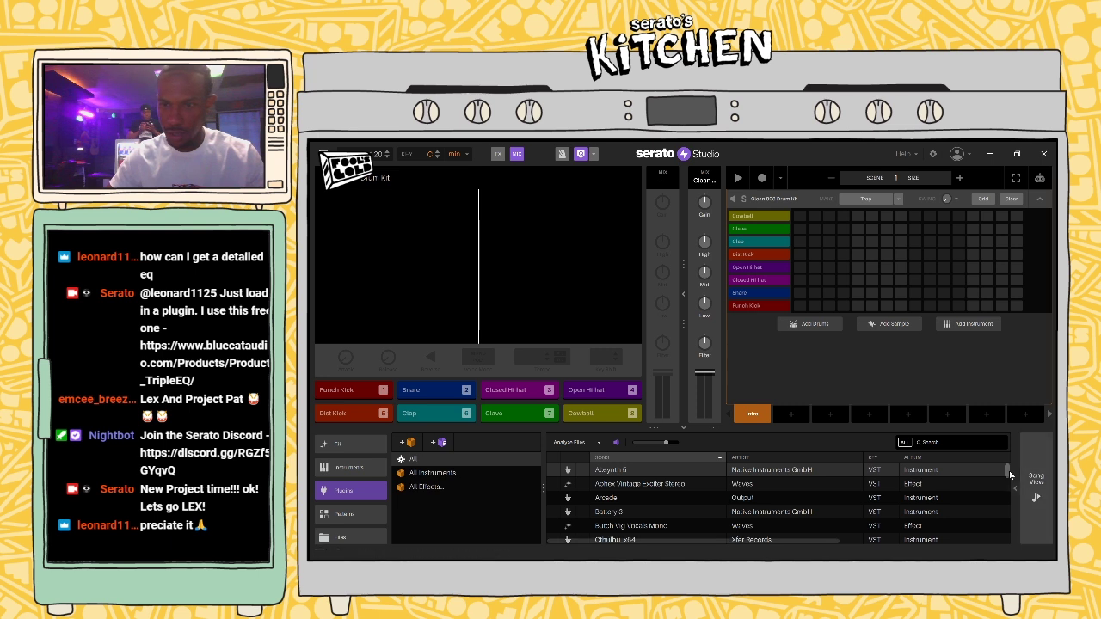
# Step: Find the Omnisphere instrument in the plugin list and load it onto the Clean 808 Drum Kit deck
pyautogui.scroll(2, 1007, 478)
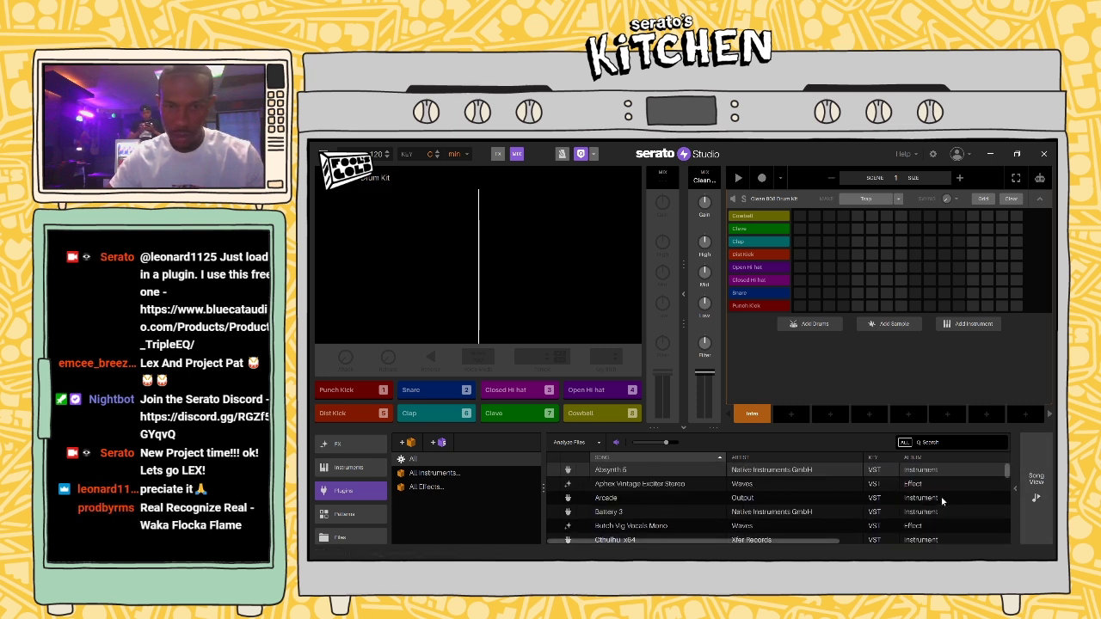
pyautogui.scroll(-1, 1008, 475)
pyautogui.moveTo(1008, 476); pyautogui.dragTo(1009, 514)
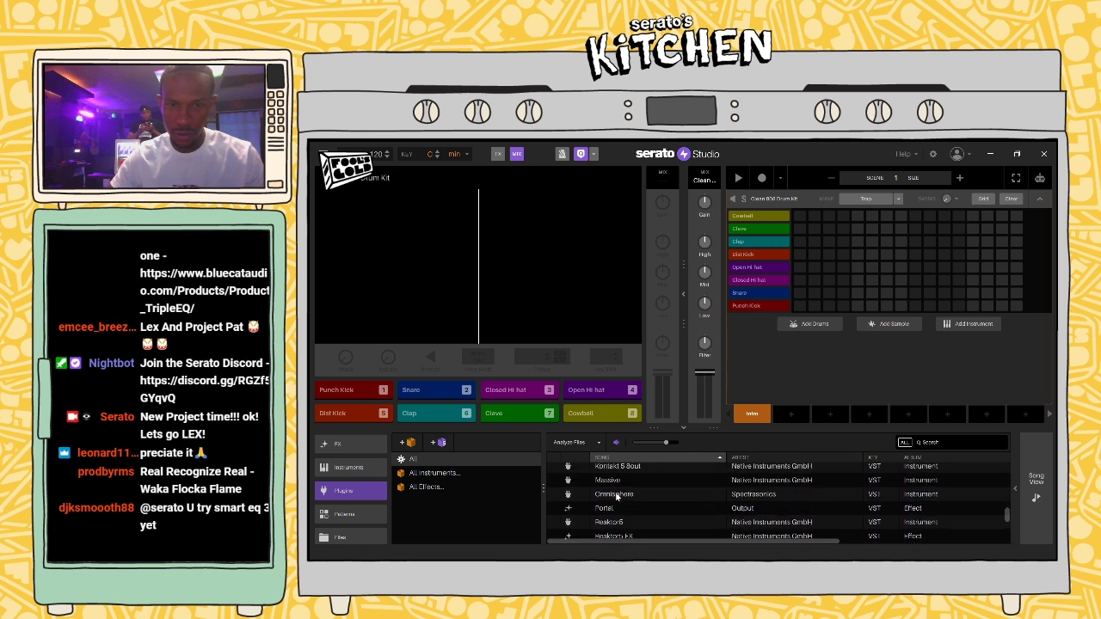
pyautogui.click(617, 496)
pyautogui.moveTo(620, 497); pyautogui.dragTo(502, 308)
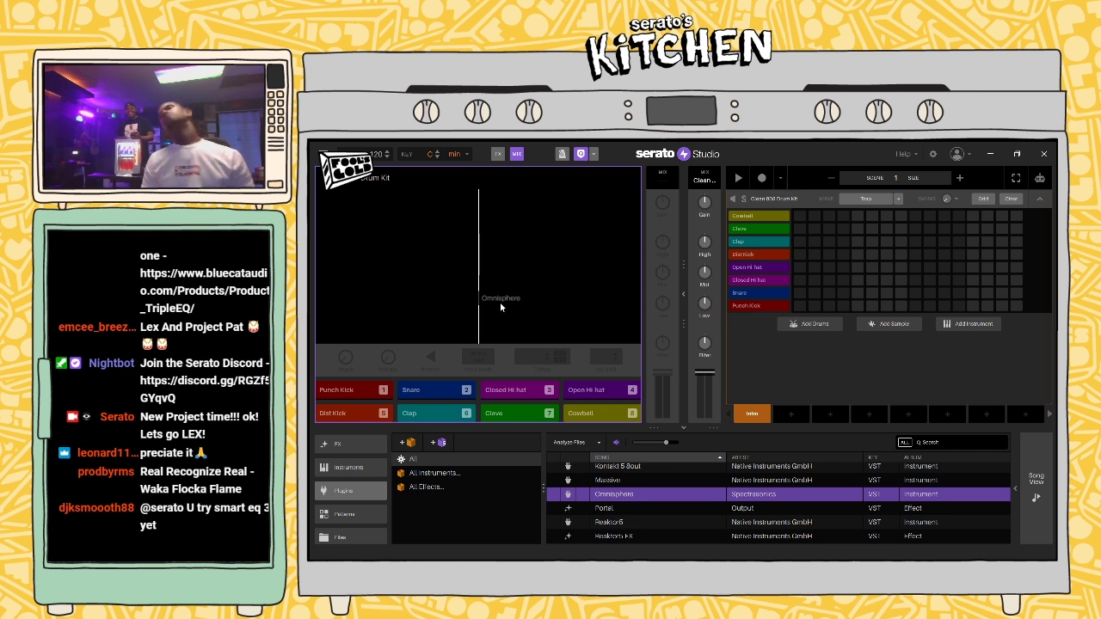
# Step: Finish loading Omnisphere onto the deck and dismiss its inconsistent index data warning
pyautogui.moveTo(499, 302); pyautogui.dragTo(500, 302)
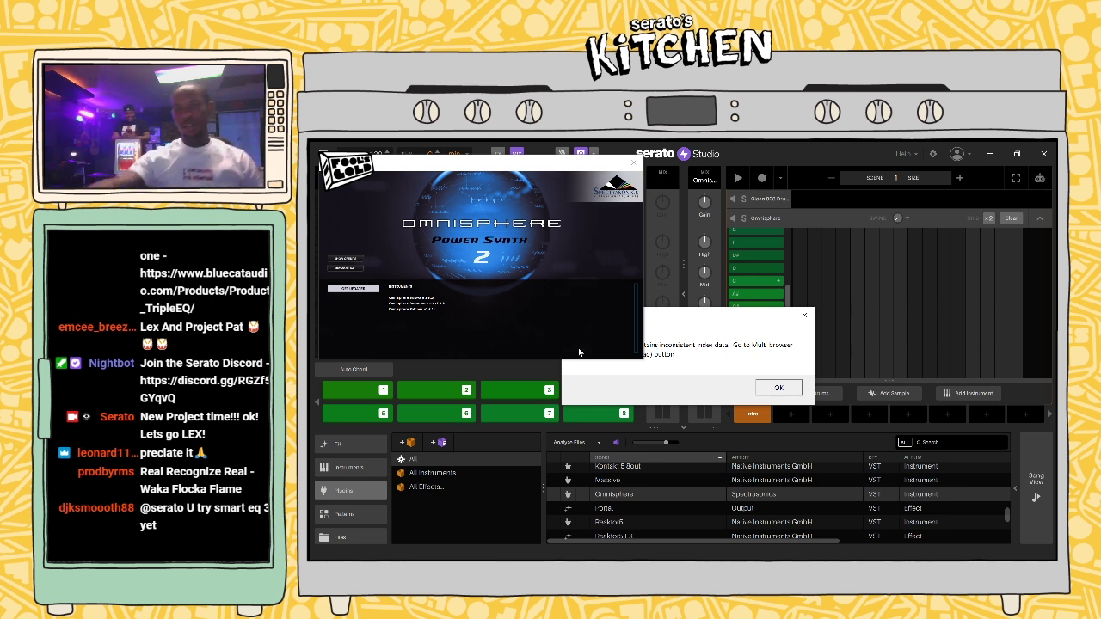
pyautogui.click(778, 389)
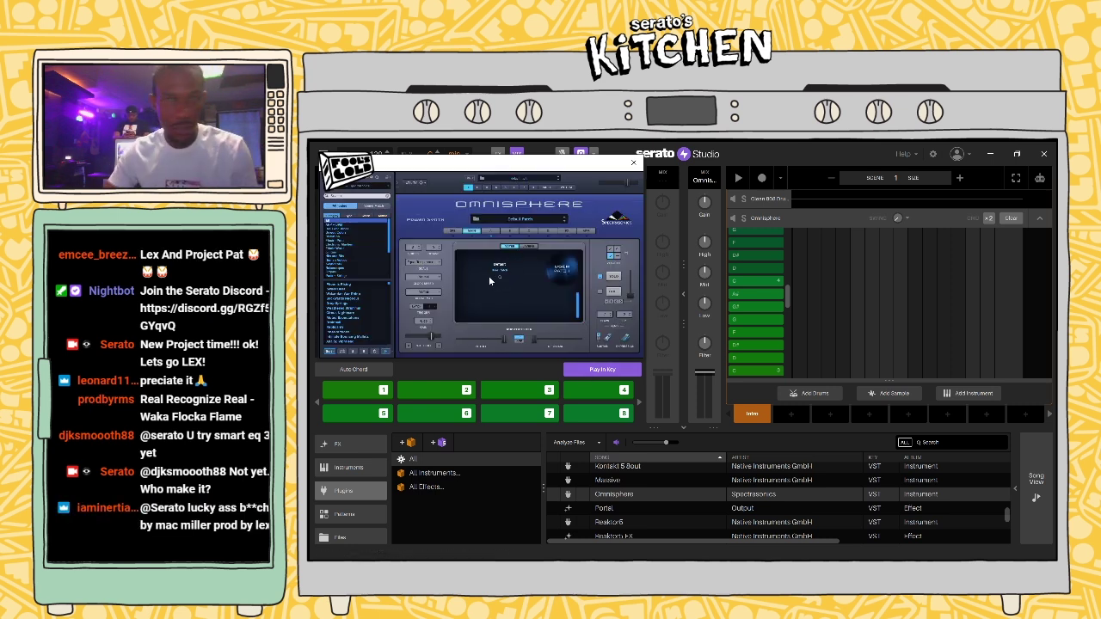
# Step: Load a patch from the Omnisphere patch list and turn off Play in Key for full keyboard access
pyautogui.click(386, 317)
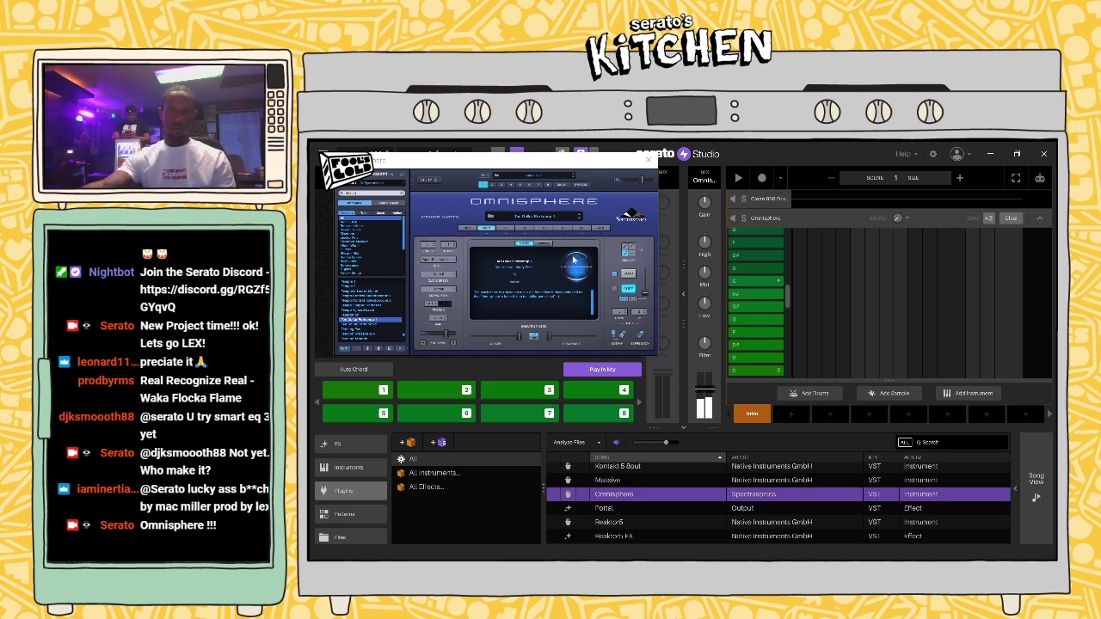
pyautogui.click(611, 370)
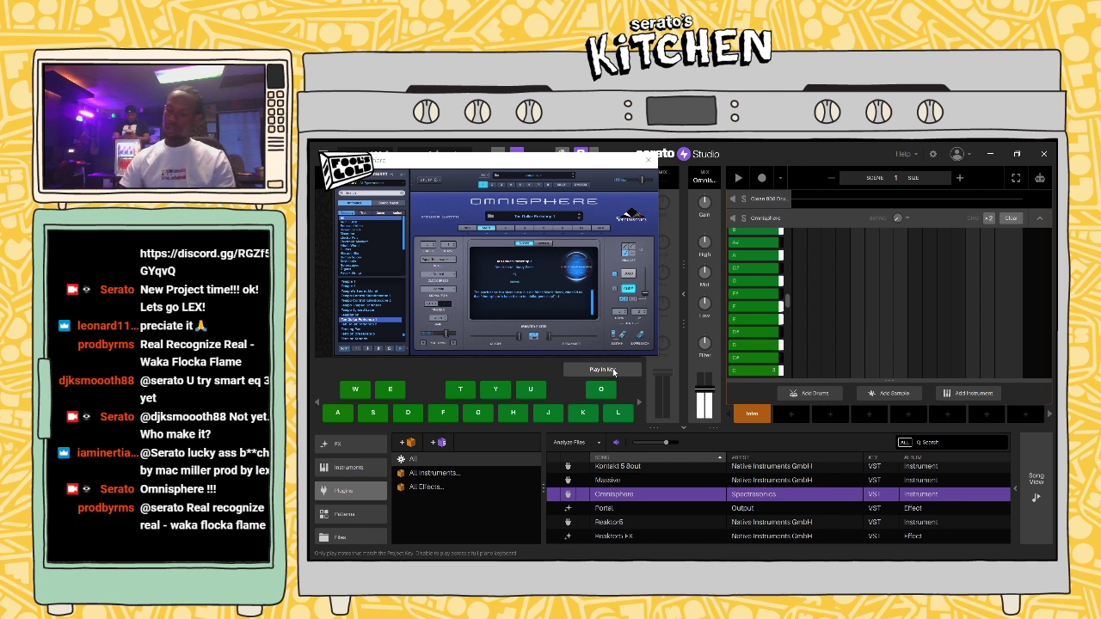
# Step: Audition the loaded Omnisphere patch by playing a melody on the keyboard
pyautogui.press('e')
pyautogui.press('j')
pyautogui.press('e')
pyautogui.press('u')
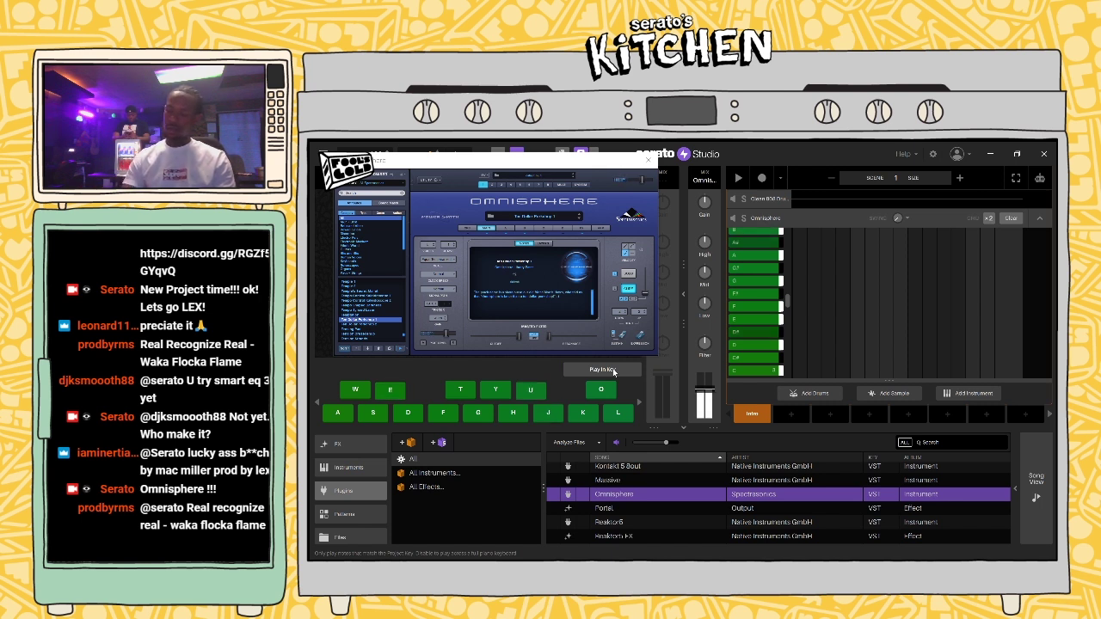
pyautogui.press('e')
pyautogui.press('u')
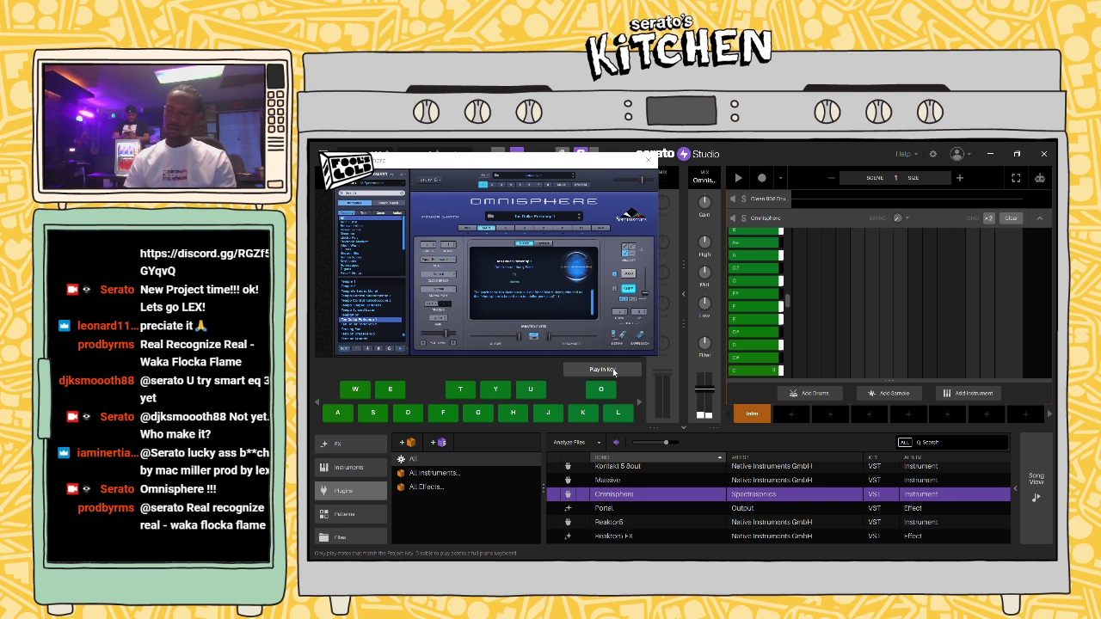
pyautogui.press('f')
pyautogui.press('u')
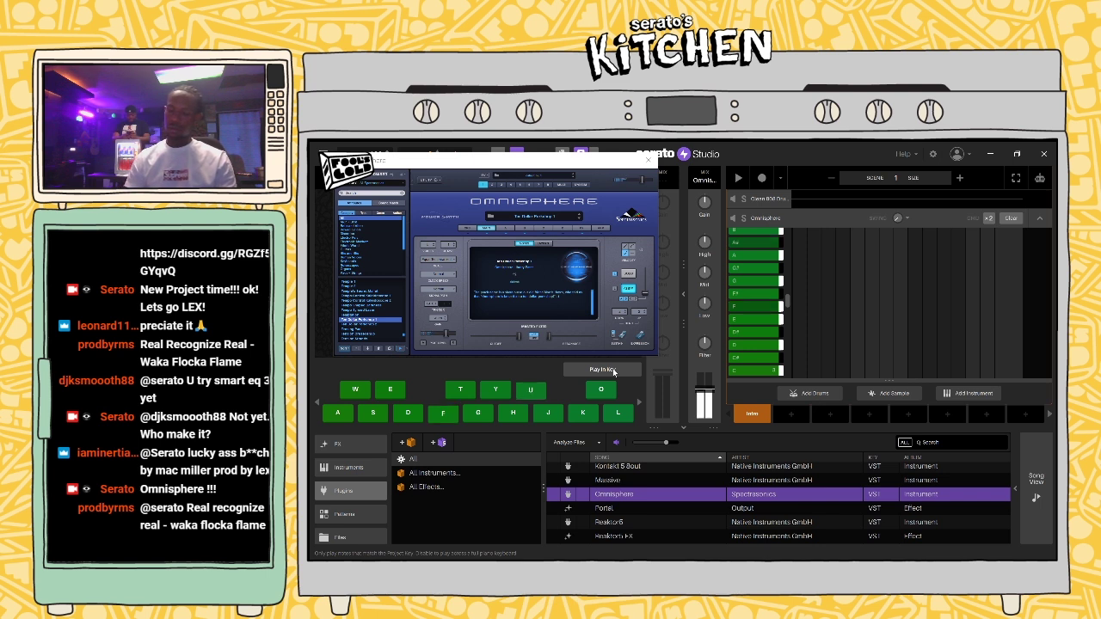
pyautogui.press('w')
pyautogui.press('t')
pyautogui.press('f')
pyautogui.press('u')
pyautogui.press('f')
pyautogui.press('u')
pyautogui.press('t')
pyautogui.press('u')
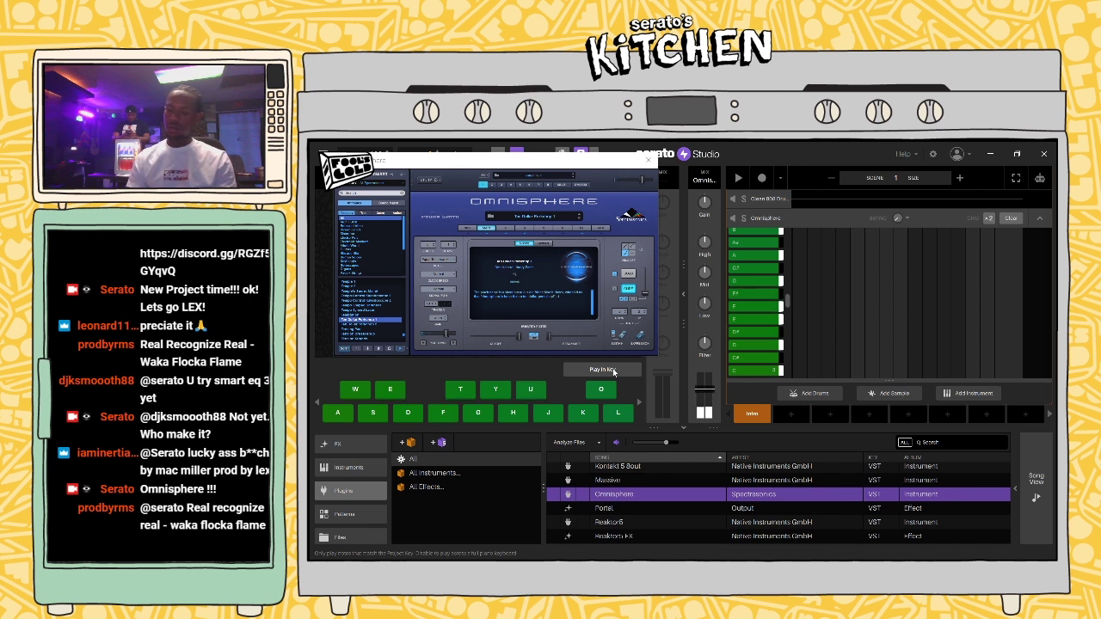
pyautogui.press('f')
pyautogui.press('u')
pyautogui.press('f')
pyautogui.press('u')
pyautogui.press('f')
pyautogui.press('u')
pyautogui.press('f')
pyautogui.press('u')
pyautogui.press('f')
pyautogui.press('u')
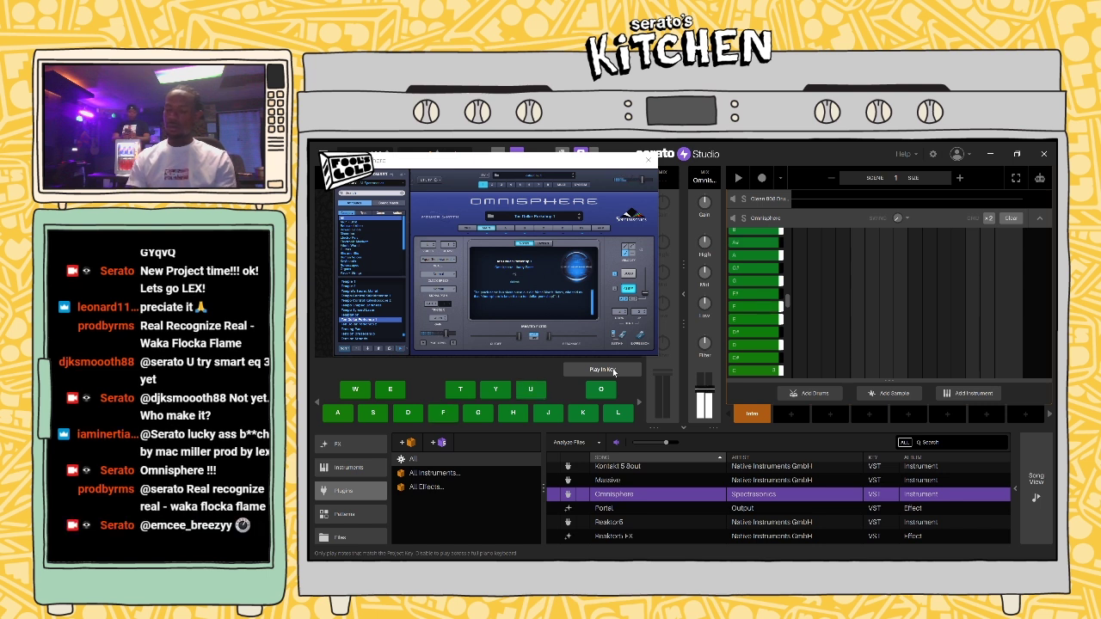
pyautogui.press('t')
pyautogui.press('u')
pyautogui.press('e')
pyautogui.press('e')
pyautogui.press('u')
pyautogui.press('f')
pyautogui.press('u')
pyautogui.press('j')
pyautogui.press('u')
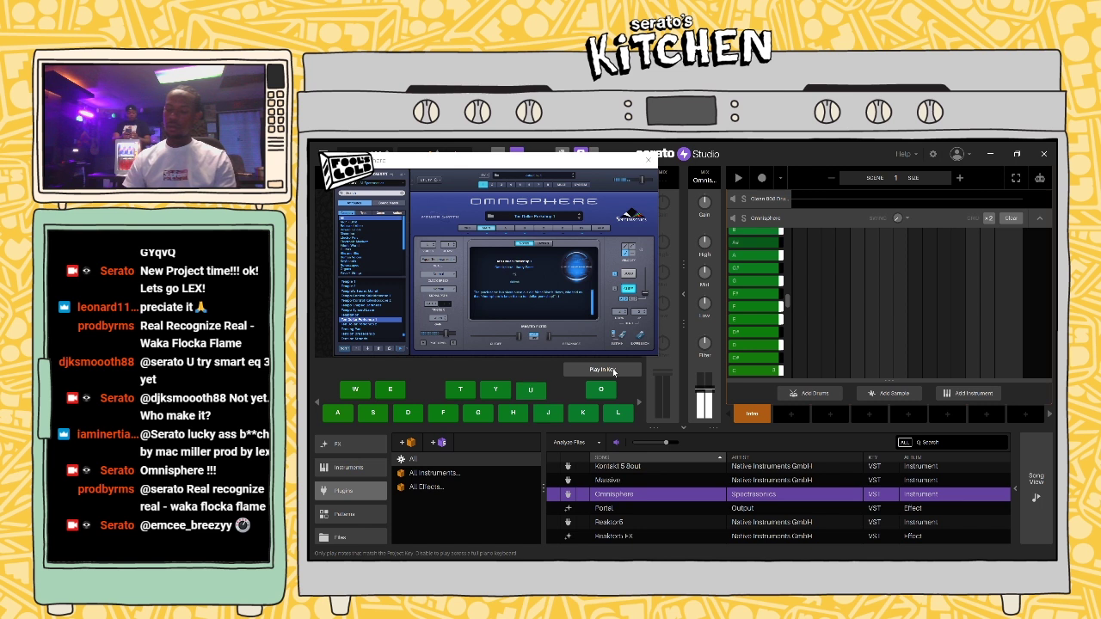
# Step: Try several other Omnisphere patches further down the patch list
pyautogui.click(355, 325)
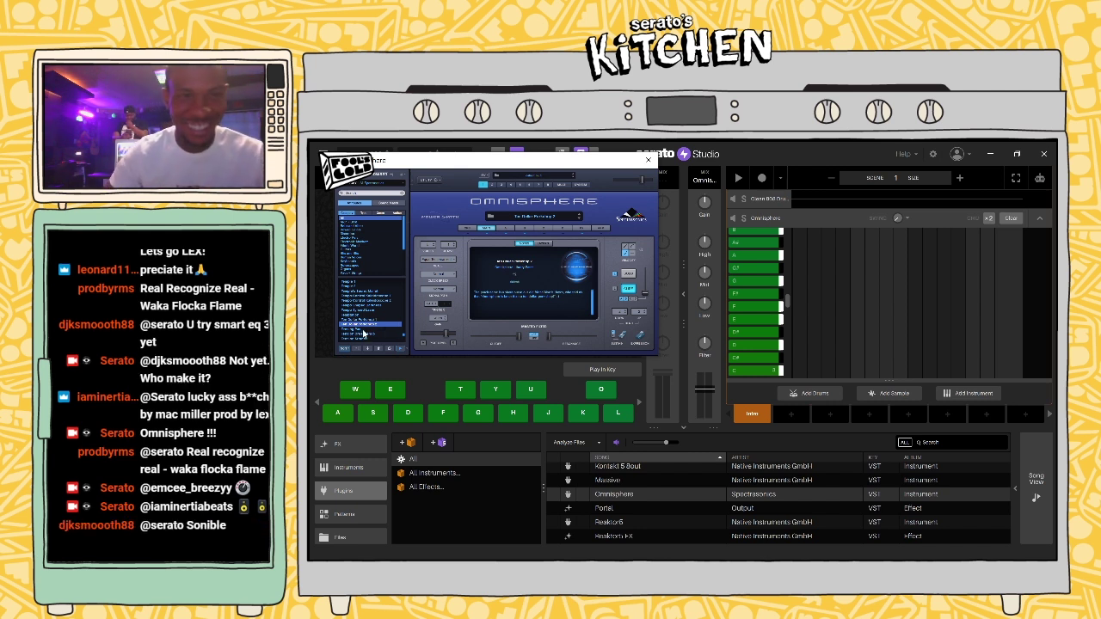
pyautogui.click(366, 330)
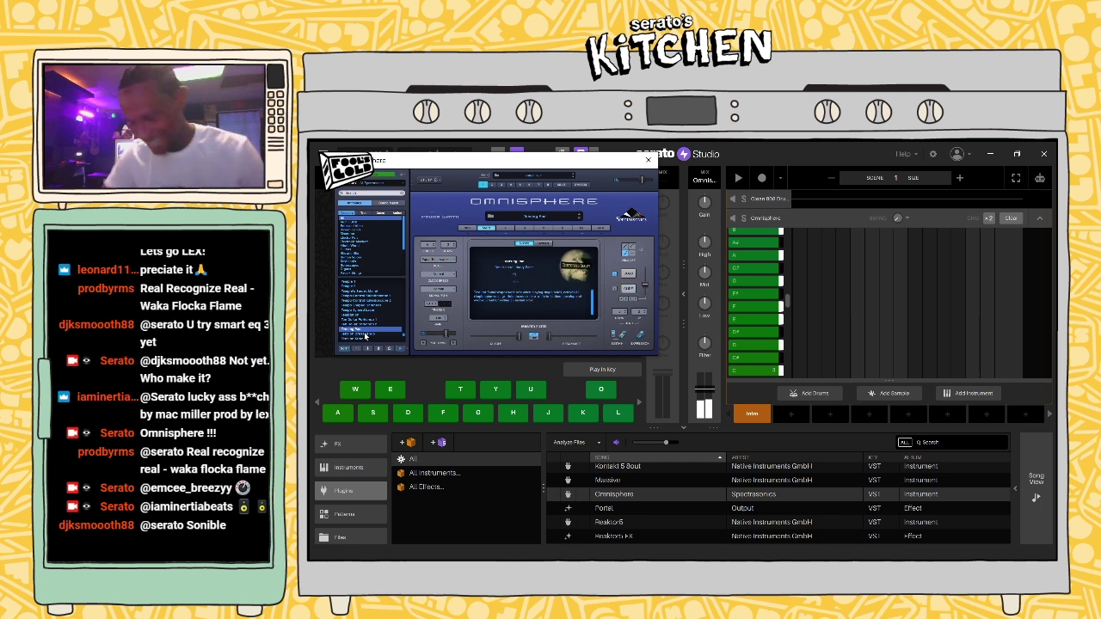
pyautogui.scroll(-3, 392, 327)
pyautogui.click(388, 320)
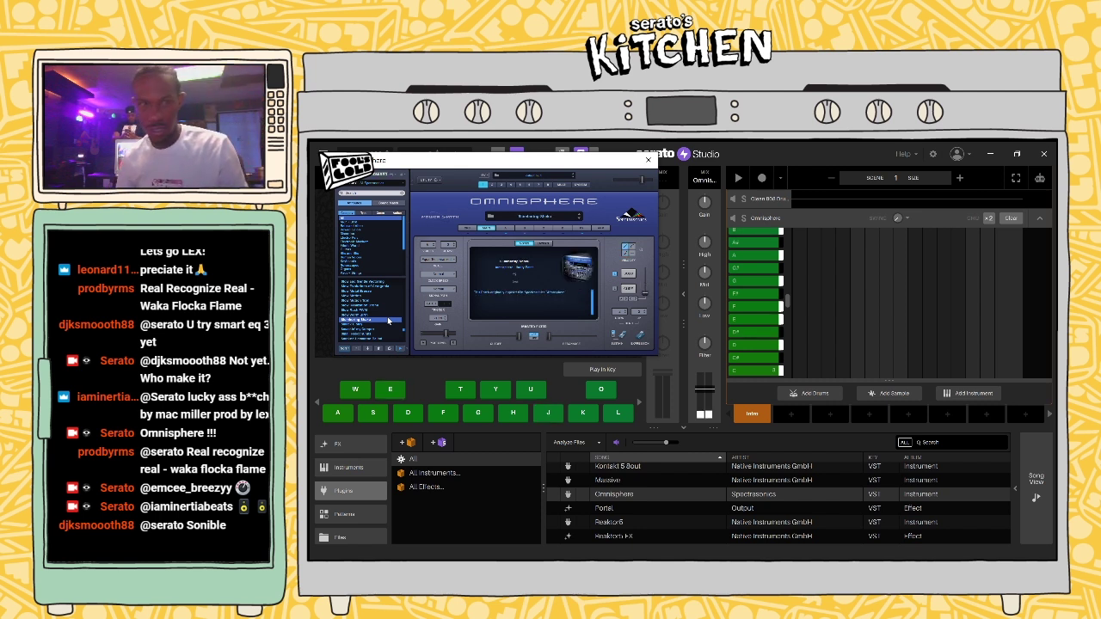
pyautogui.click(366, 316)
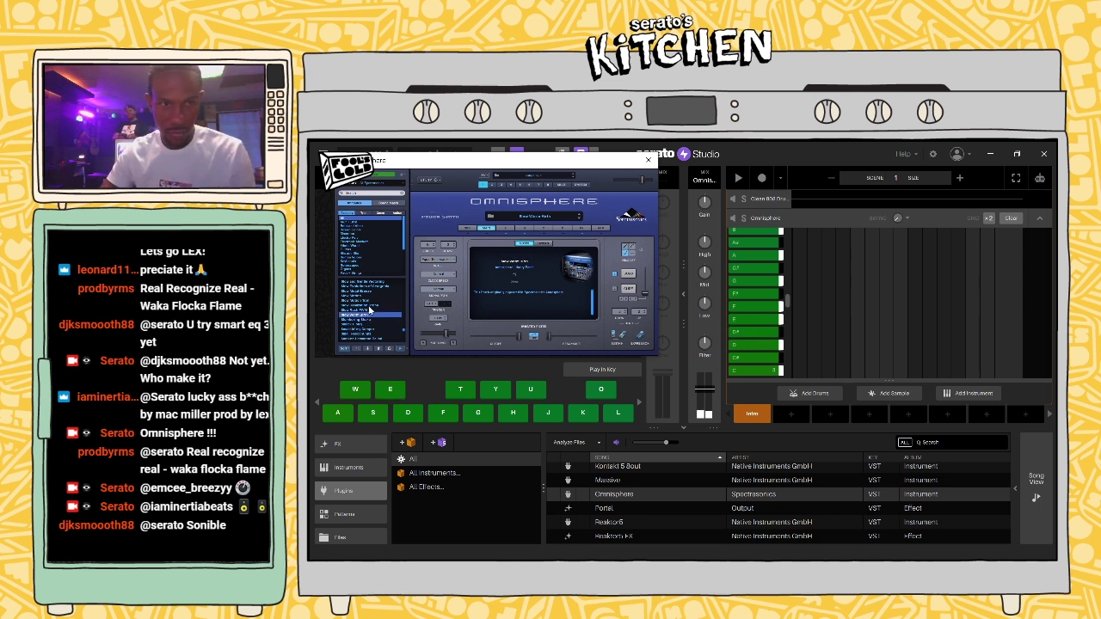
pyautogui.click(369, 306)
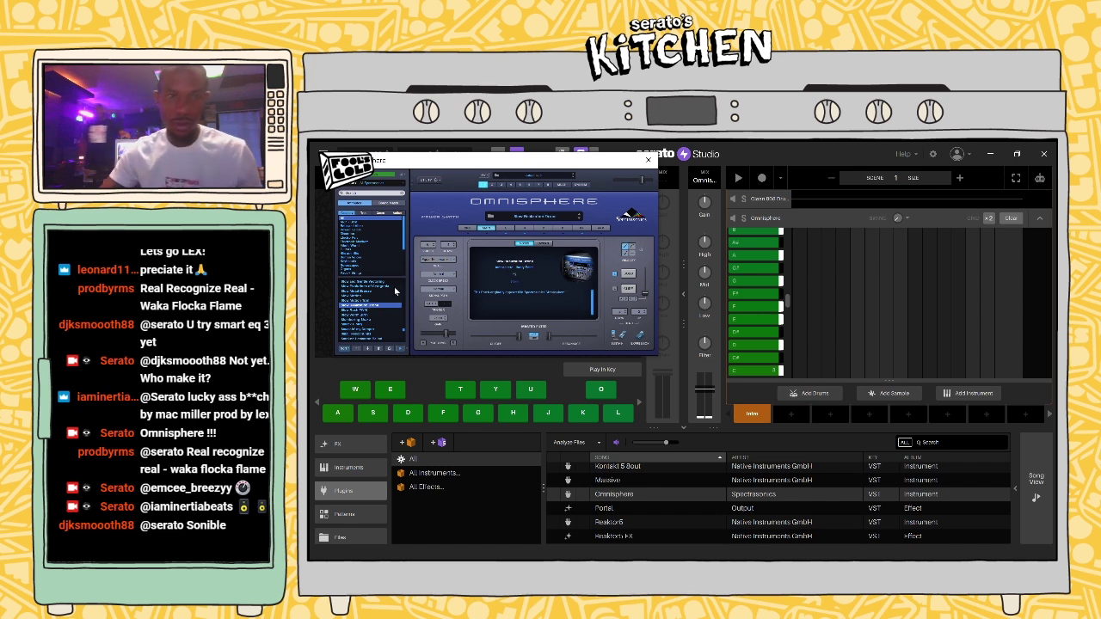
# Step: Reposition the Omnisphere window, filter the patches by the keyboard category, and load a Rhodes patch
pyautogui.moveTo(461, 165); pyautogui.dragTo(492, 169)
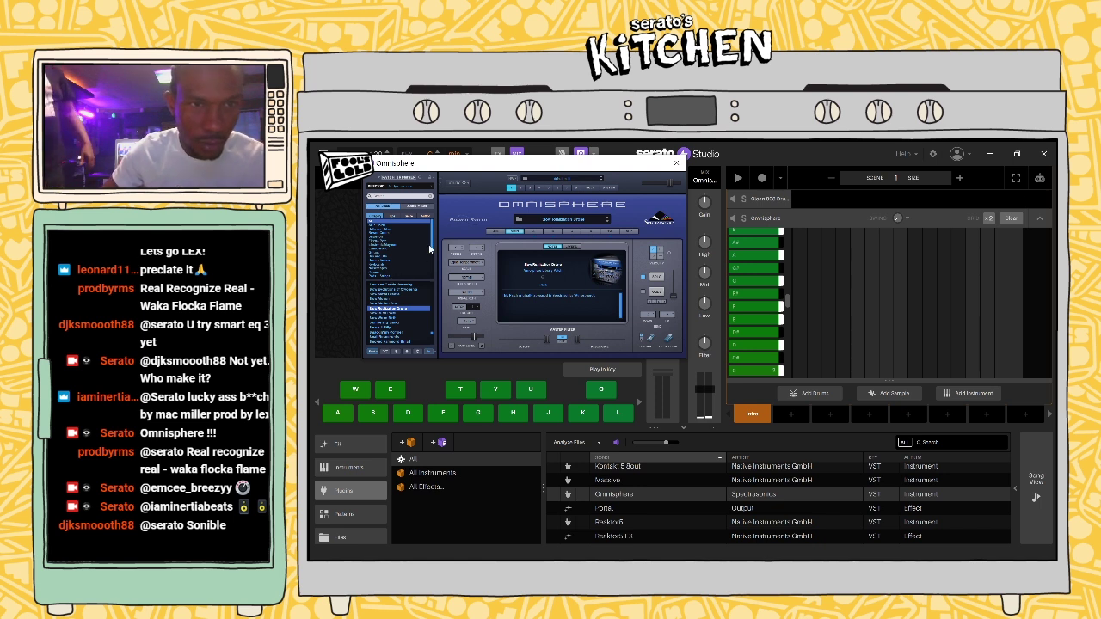
pyautogui.scroll(-3, 431, 272)
pyautogui.scroll(3, 431, 272)
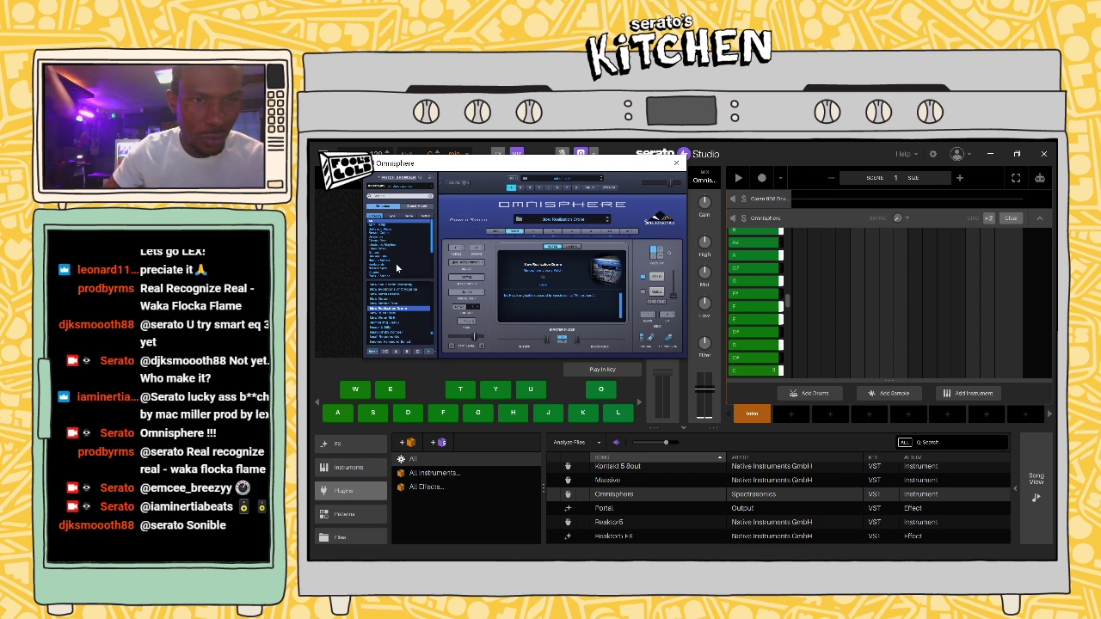
pyautogui.click(383, 265)
pyautogui.scroll(-3, 422, 307)
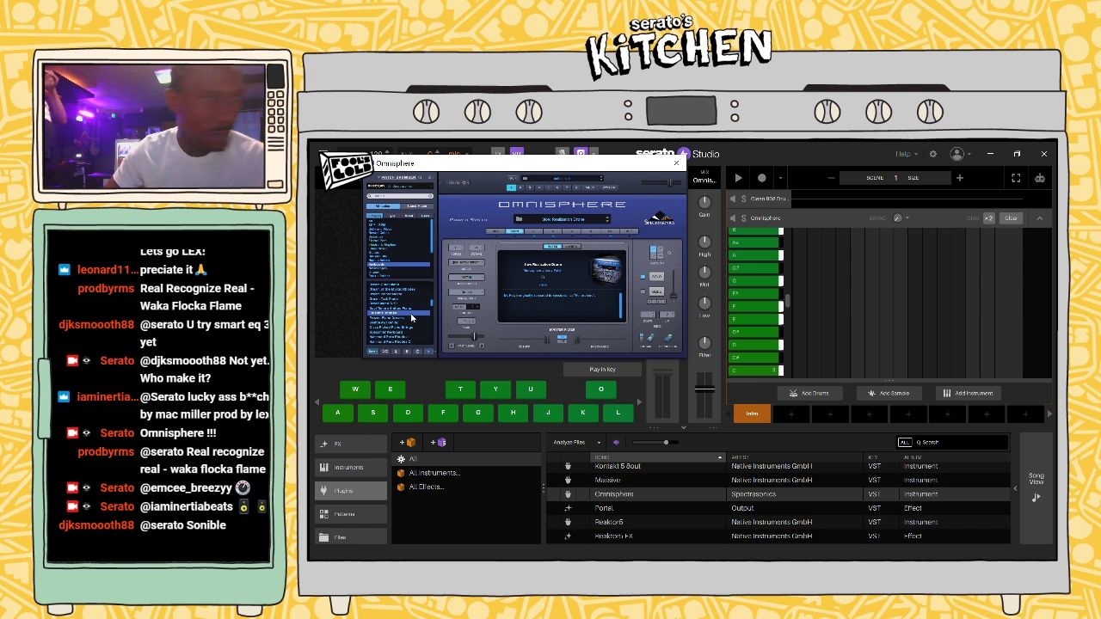
pyautogui.click(412, 318)
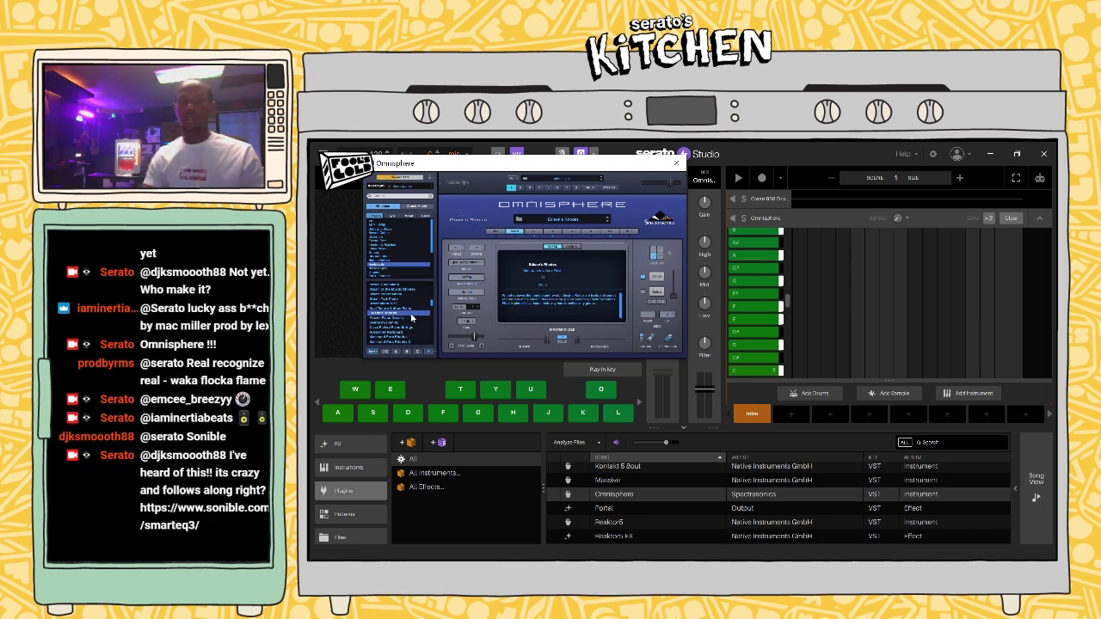
# Step: Audition the Rhodes patch by playing single notes and melodic phrases on the keyboard
pyautogui.press('u')
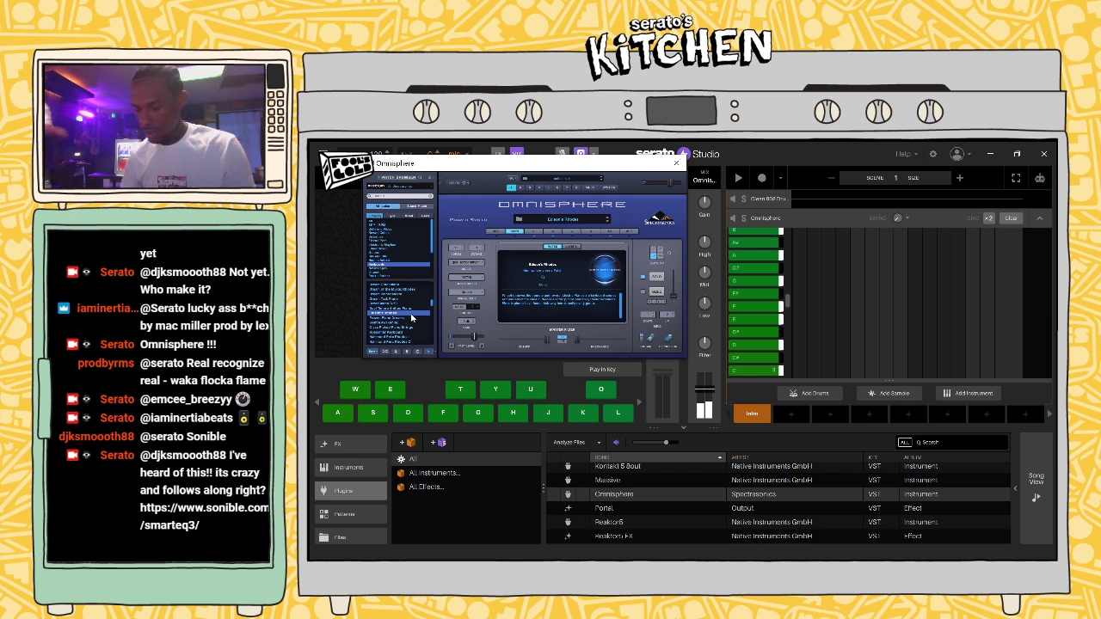
pyautogui.press('e')
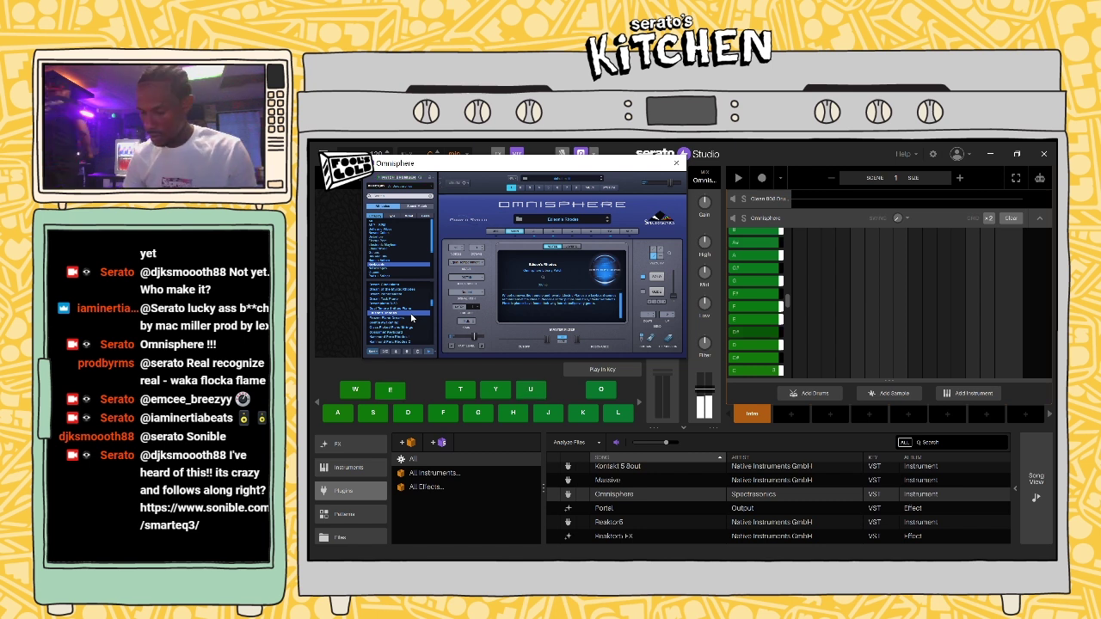
pyautogui.press('a')
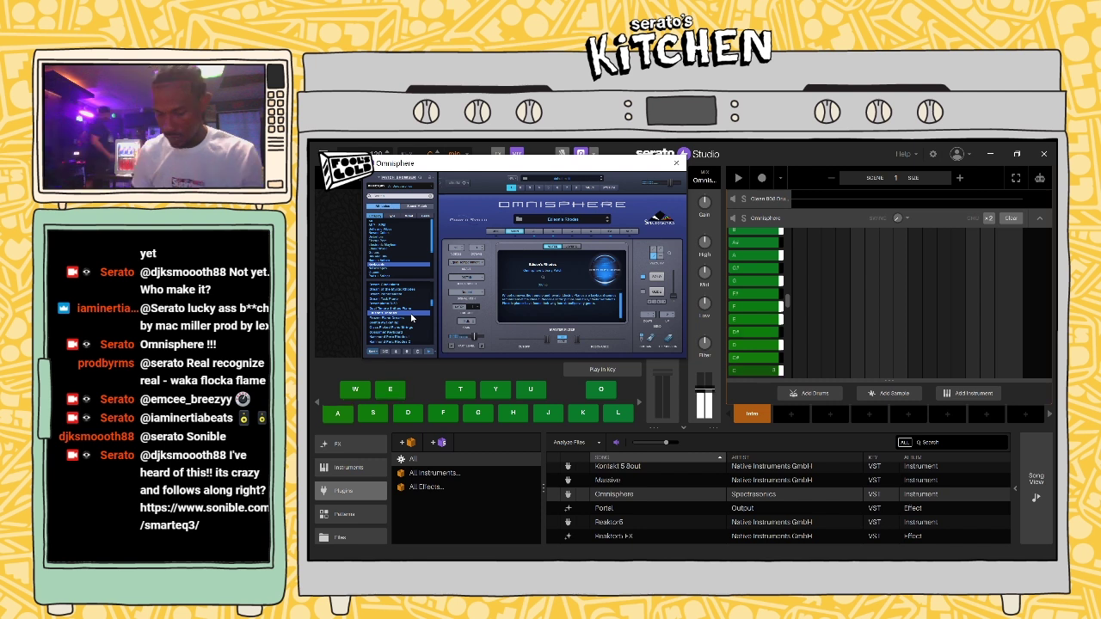
pyautogui.press('f')
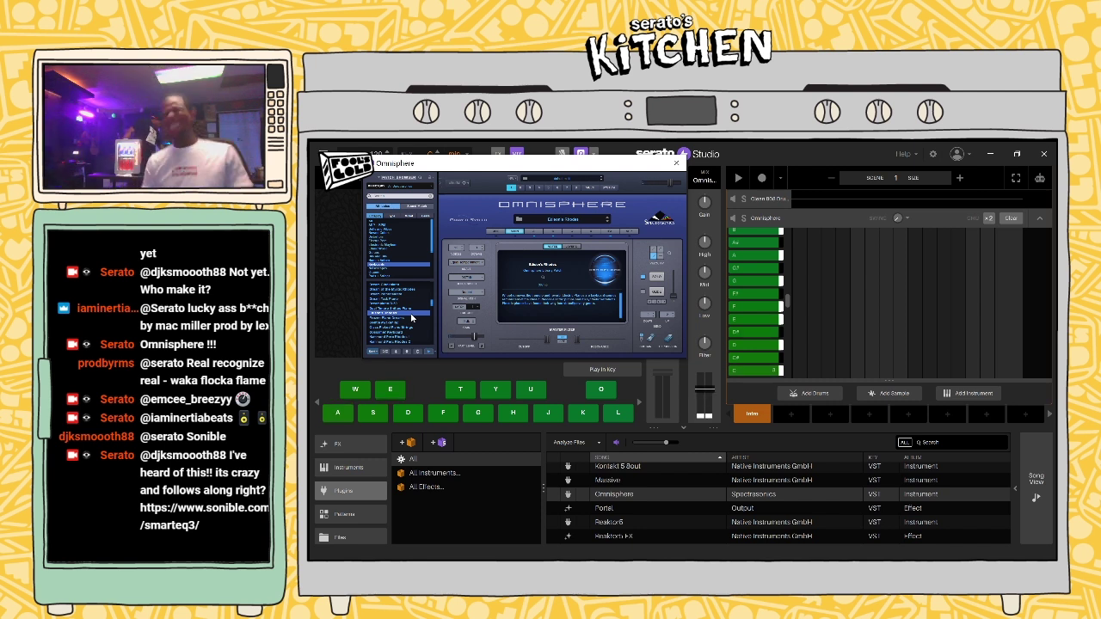
pyautogui.press('d')
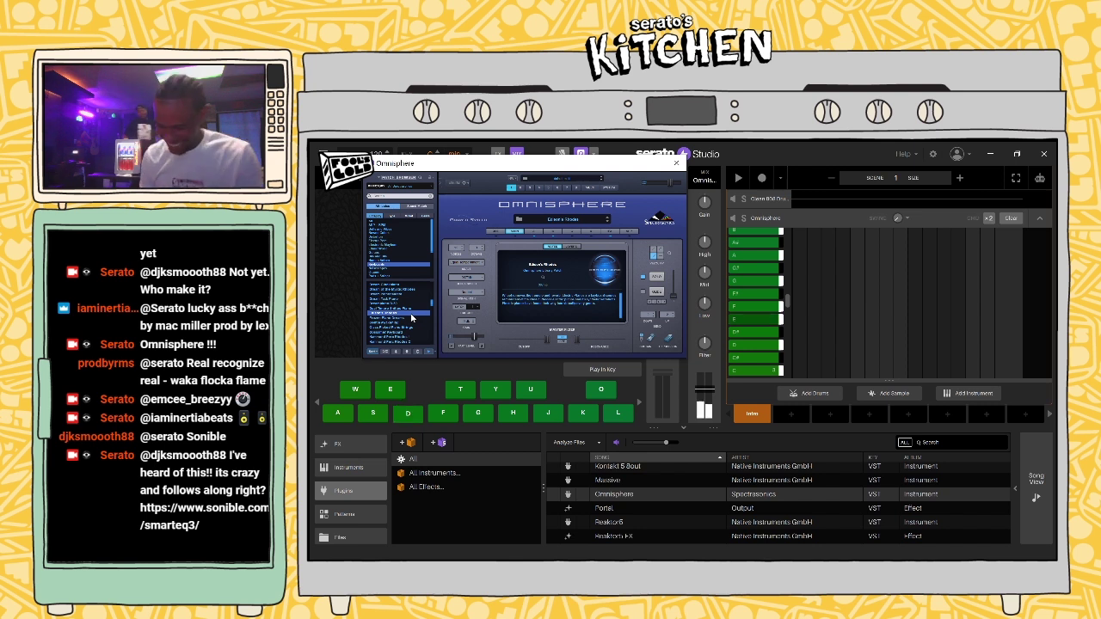
pyautogui.press('j')
pyautogui.press('d')
pyautogui.press('j')
pyautogui.press('l')
pyautogui.press('j')
pyautogui.press('d')
pyautogui.press('k')
pyautogui.press('d')
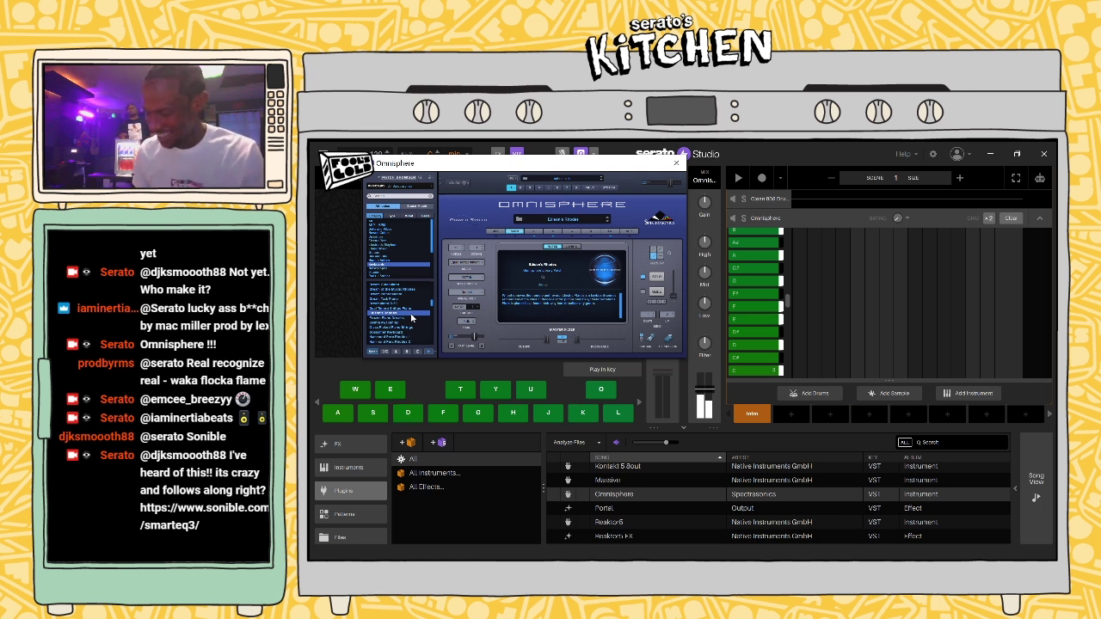
pyautogui.press('d')
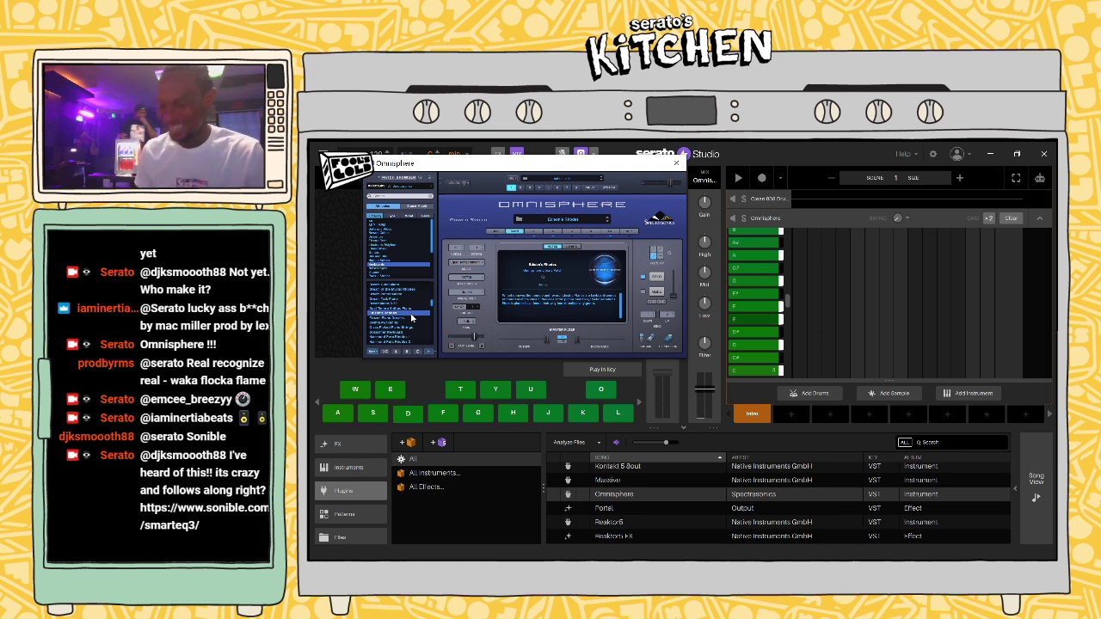
pyautogui.press('d')
pyautogui.press('k')
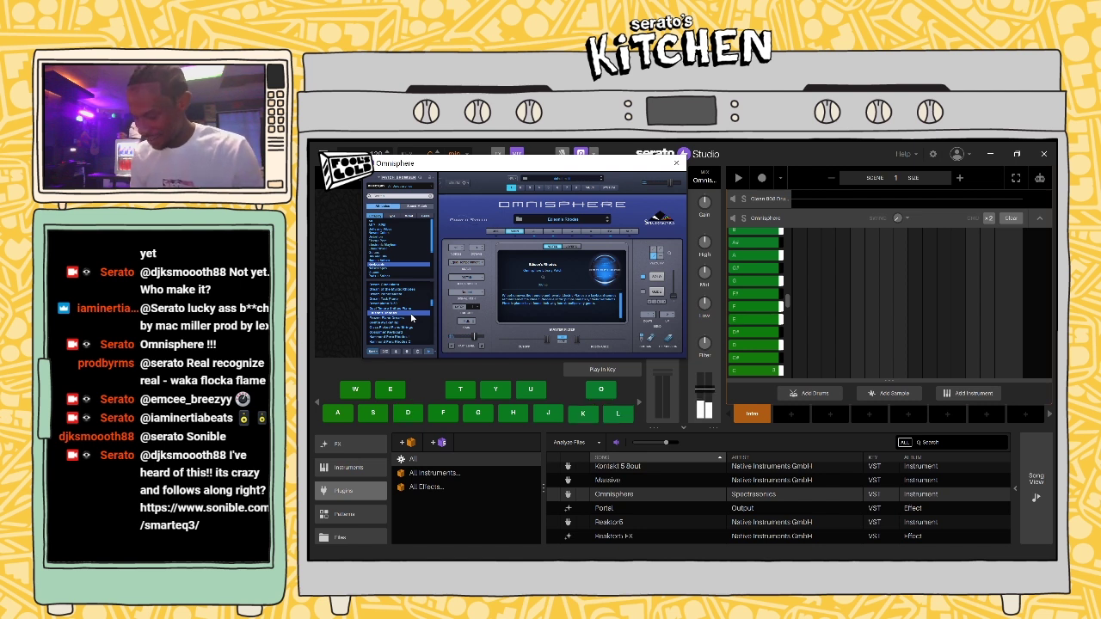
pyautogui.press('d')
pyautogui.press('j')
pyautogui.press('d')
pyautogui.press('j')
pyautogui.press('j')
pyautogui.press('d')
pyautogui.press('h')
pyautogui.press('j')
pyautogui.press('j')
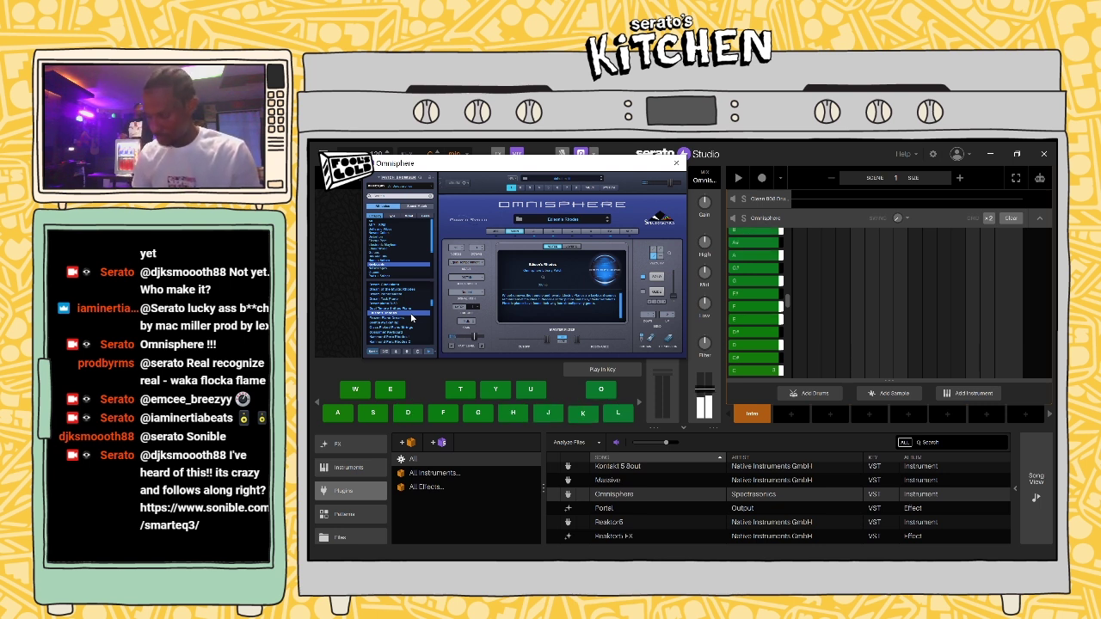
pyautogui.press('d')
pyautogui.press('h')
pyautogui.press('j')
pyautogui.press('j')
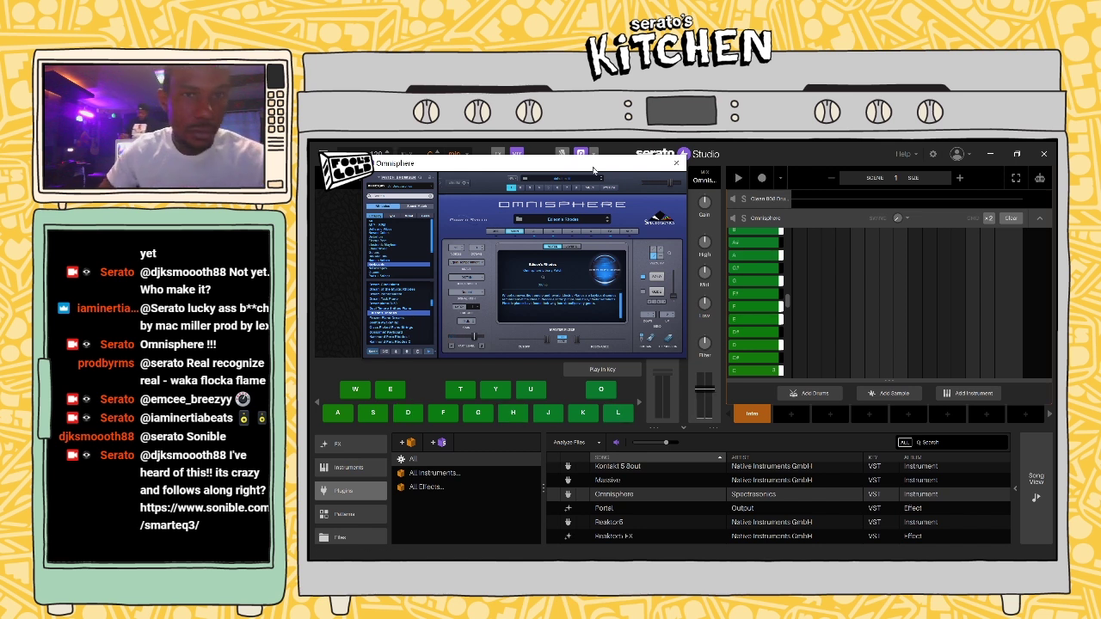
# Step: Move the Omnisphere window down and close it
pyautogui.moveTo(613, 164); pyautogui.dragTo(598, 237)
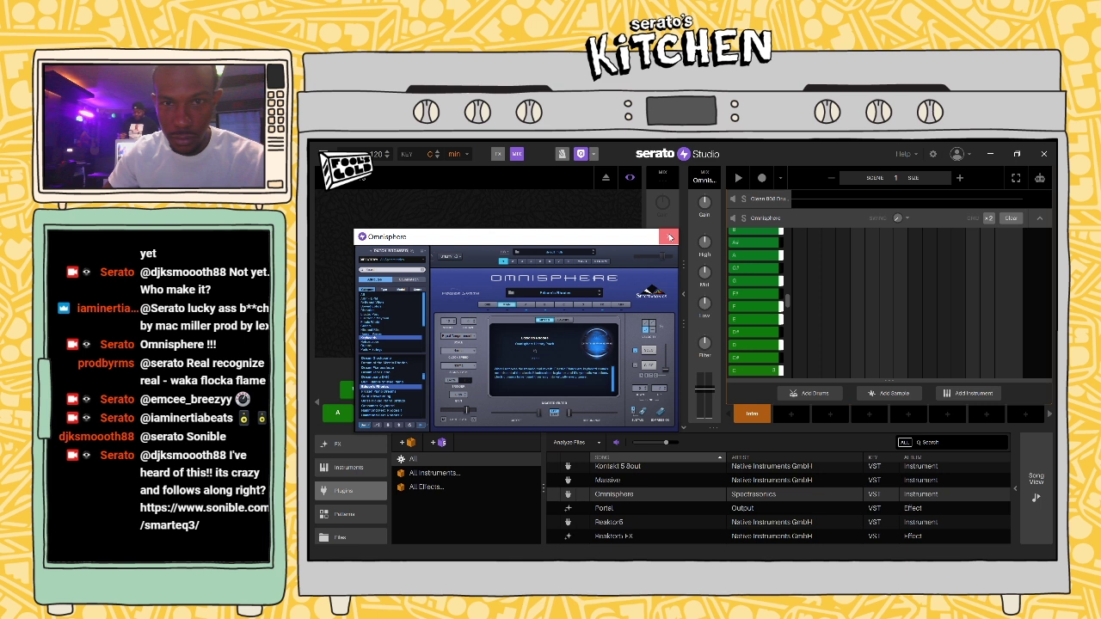
pyautogui.click(668, 235)
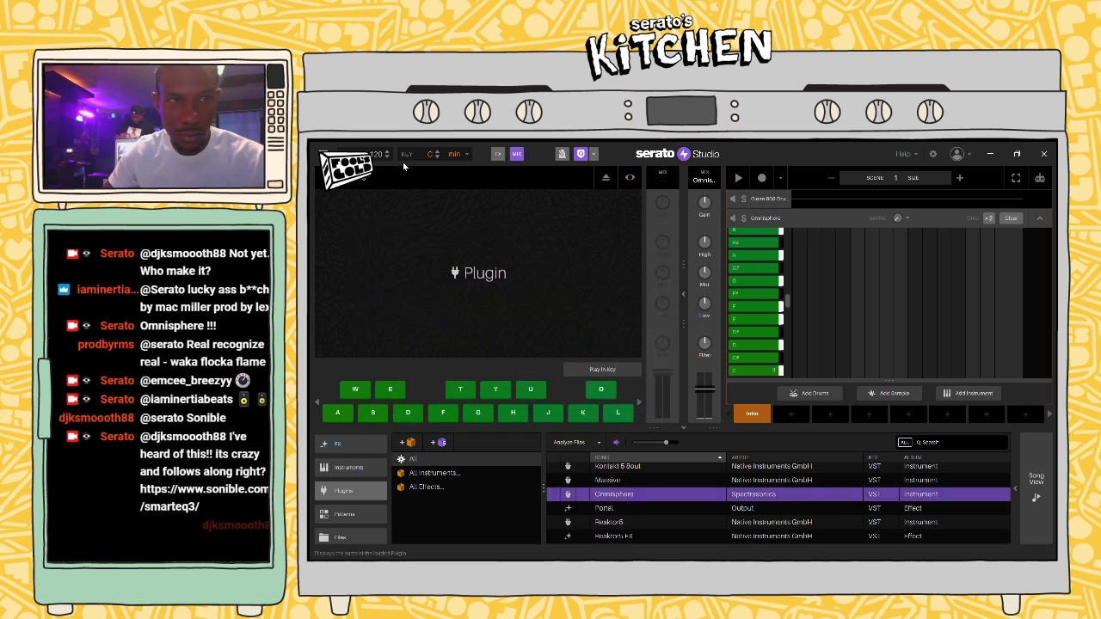
# Step: Play the empty scene with the metronome at 121 BPM, then set the scene size to 4 and arm MIDI recording
pyautogui.click(736, 182)
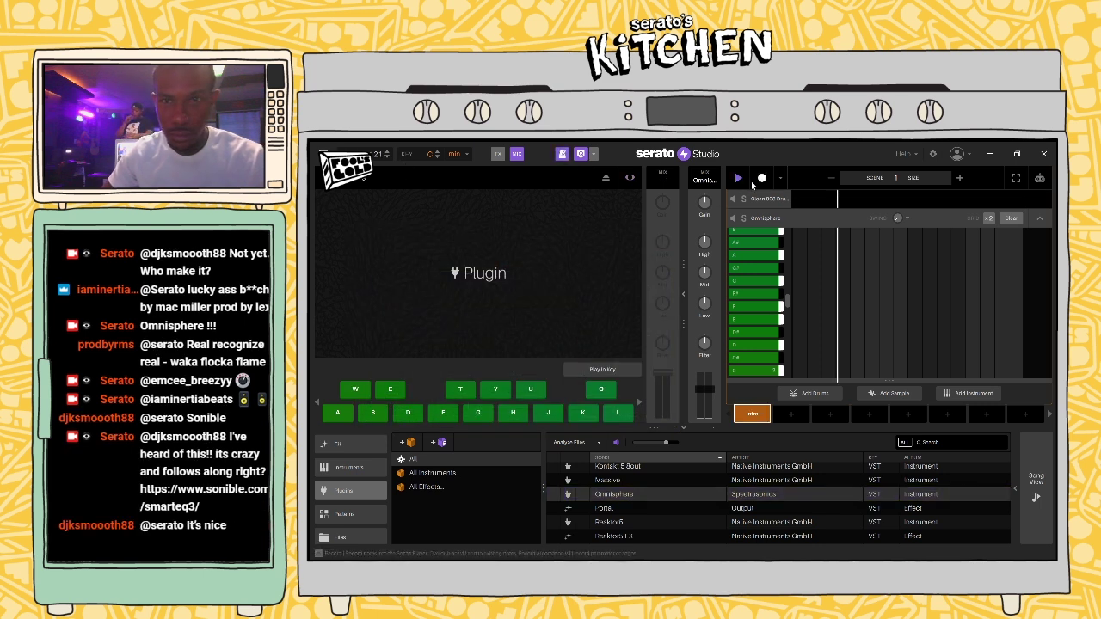
pyautogui.click(762, 179)
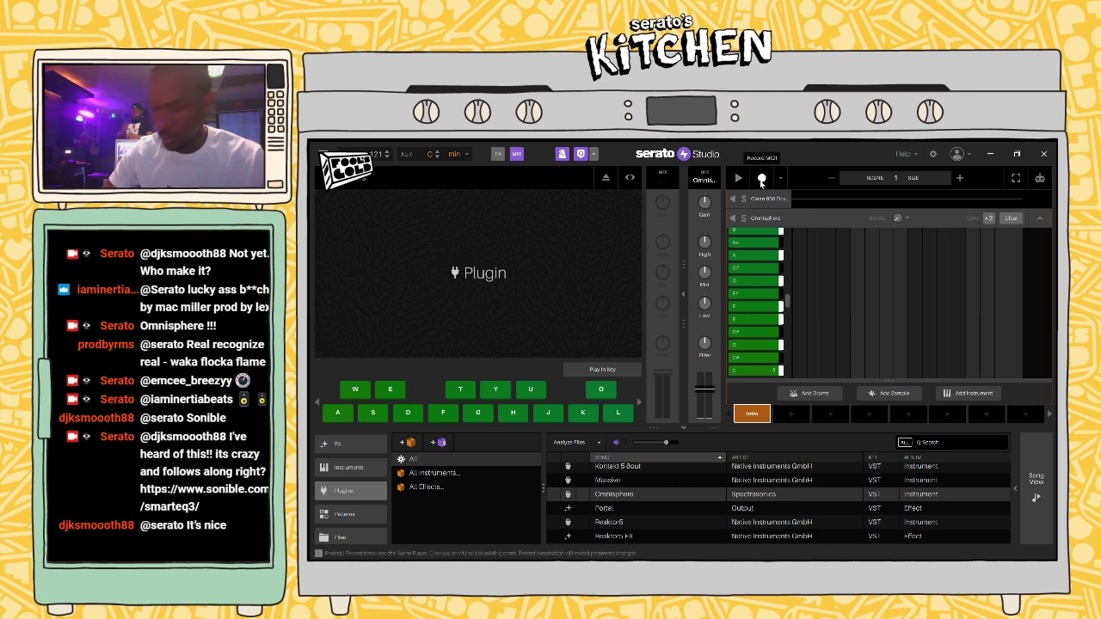
pyautogui.click(738, 181)
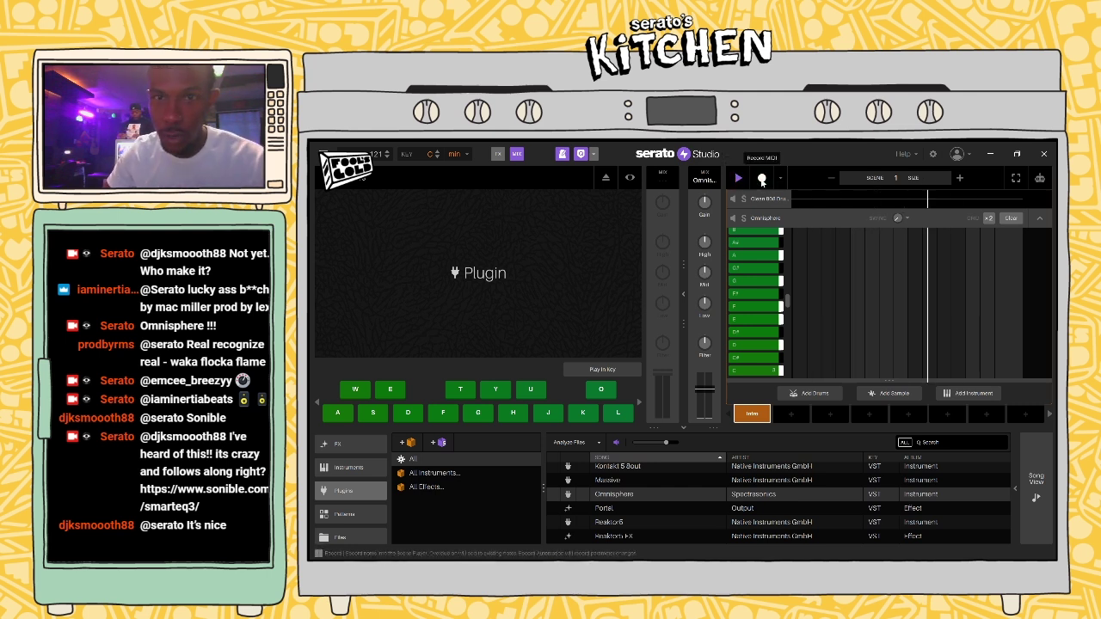
pyautogui.moveTo(861, 183)
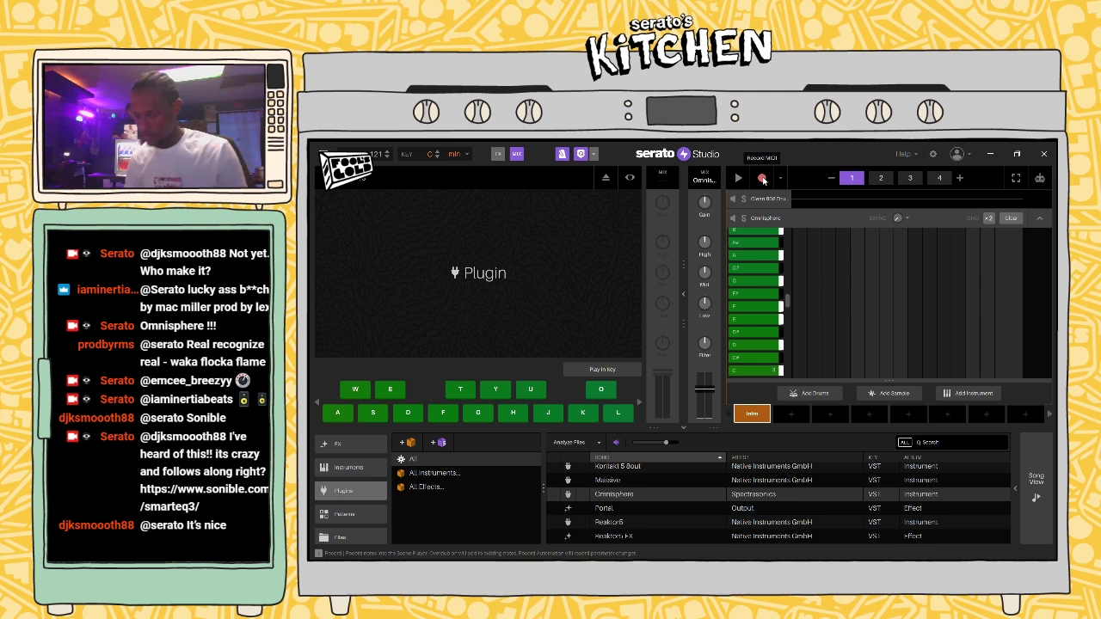
# Step: Record a trial take of the Rhodes melody, stop playback, and rehearse single notes of the phrase again
pyautogui.click(762, 179)
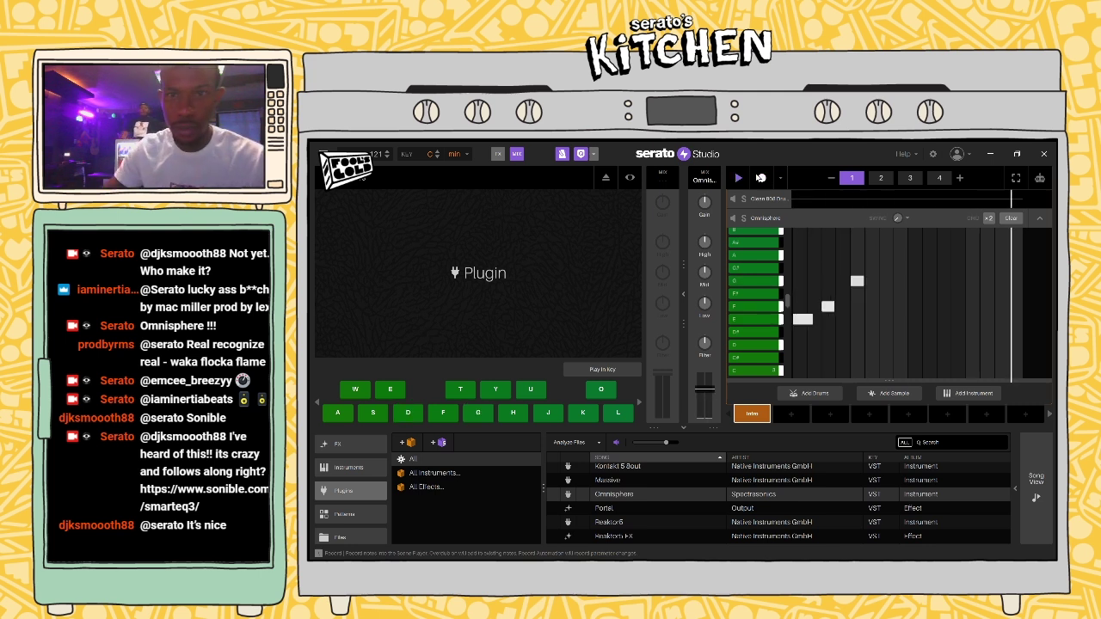
pyautogui.click(739, 179)
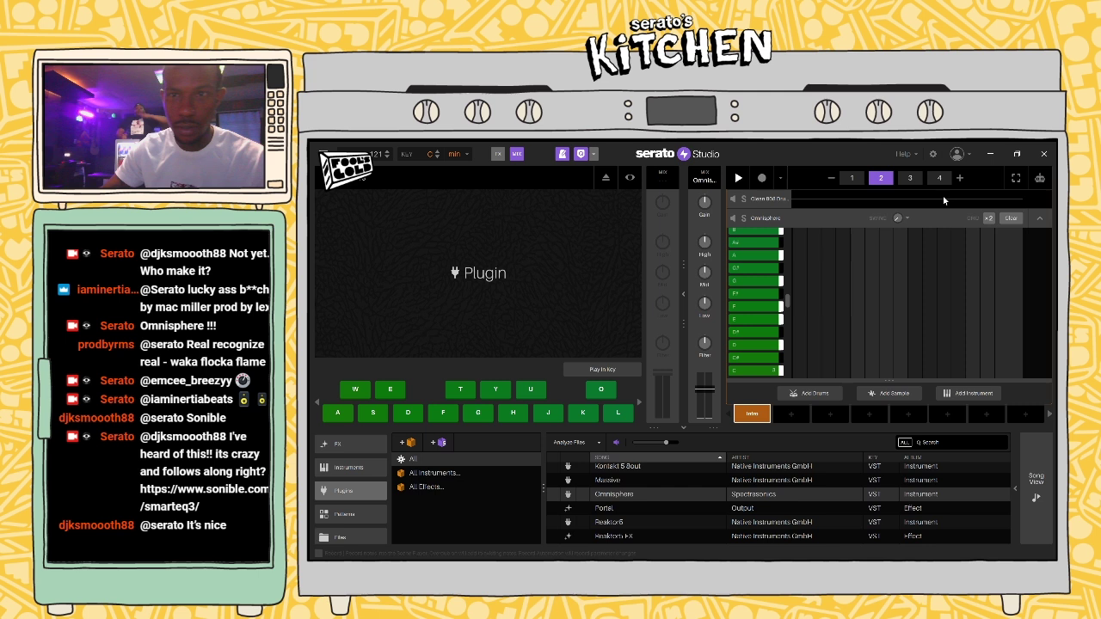
pyautogui.press('f')
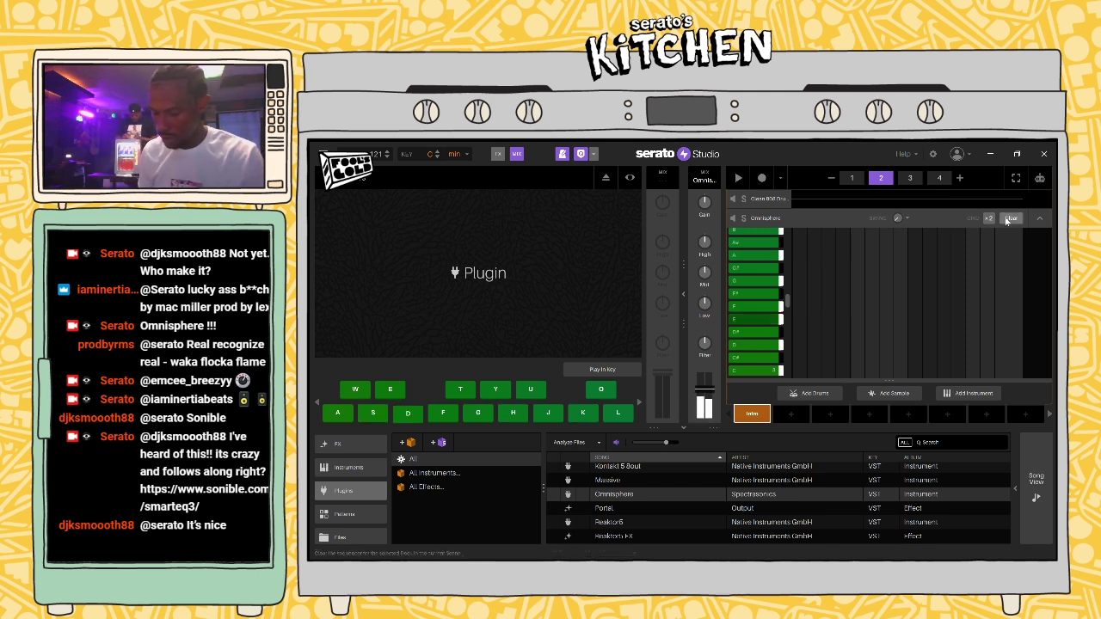
pyautogui.press('g')
pyautogui.press('h')
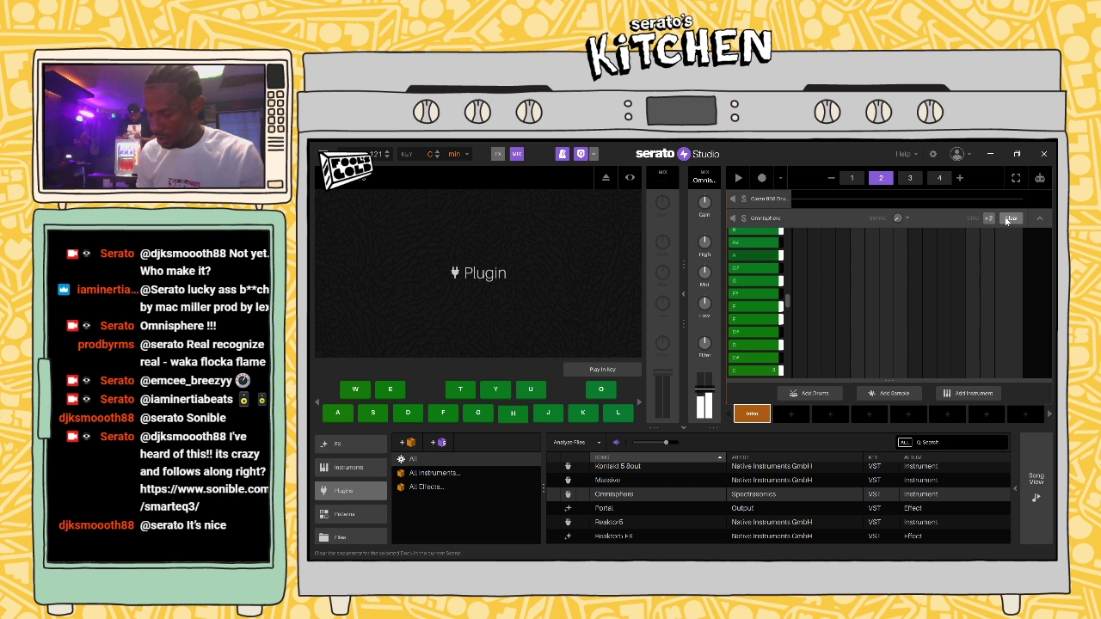
# Step: Record the Rhodes melody on the Omnisphere deck across the four-page scene and review its notes during playback
pyautogui.click(762, 179)
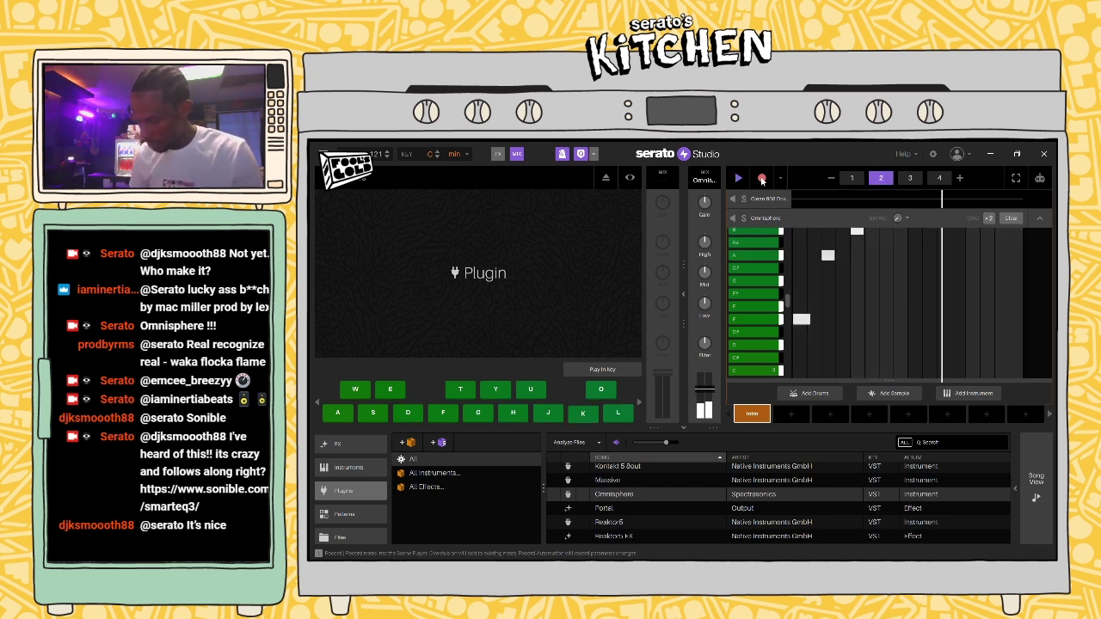
pyautogui.press('d')
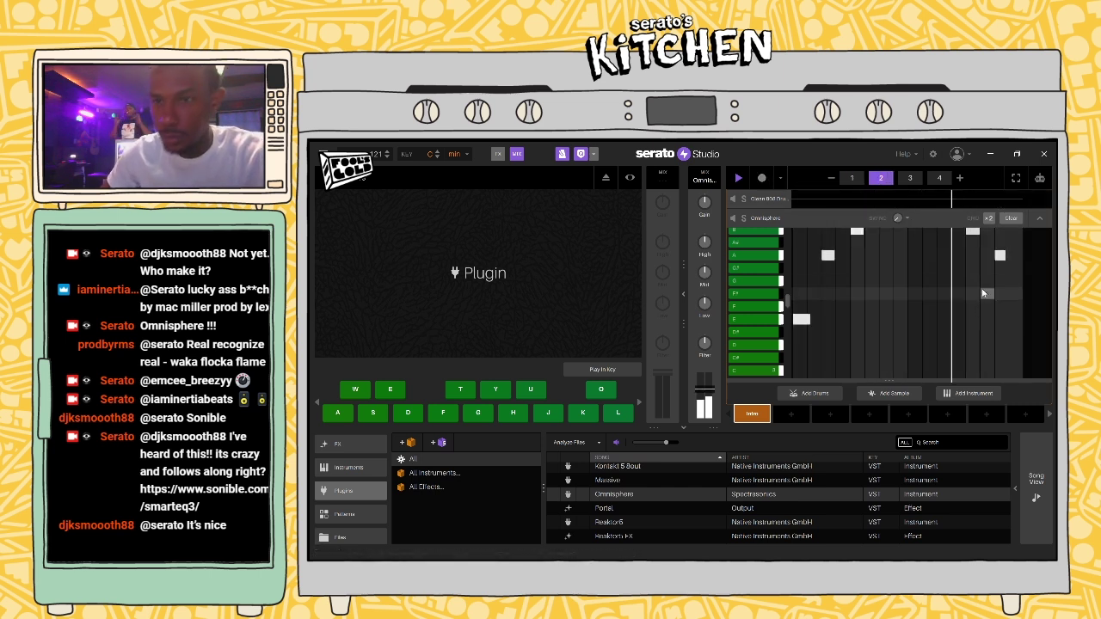
pyautogui.scroll(2, 987, 249)
pyautogui.scroll(2, 987, 248)
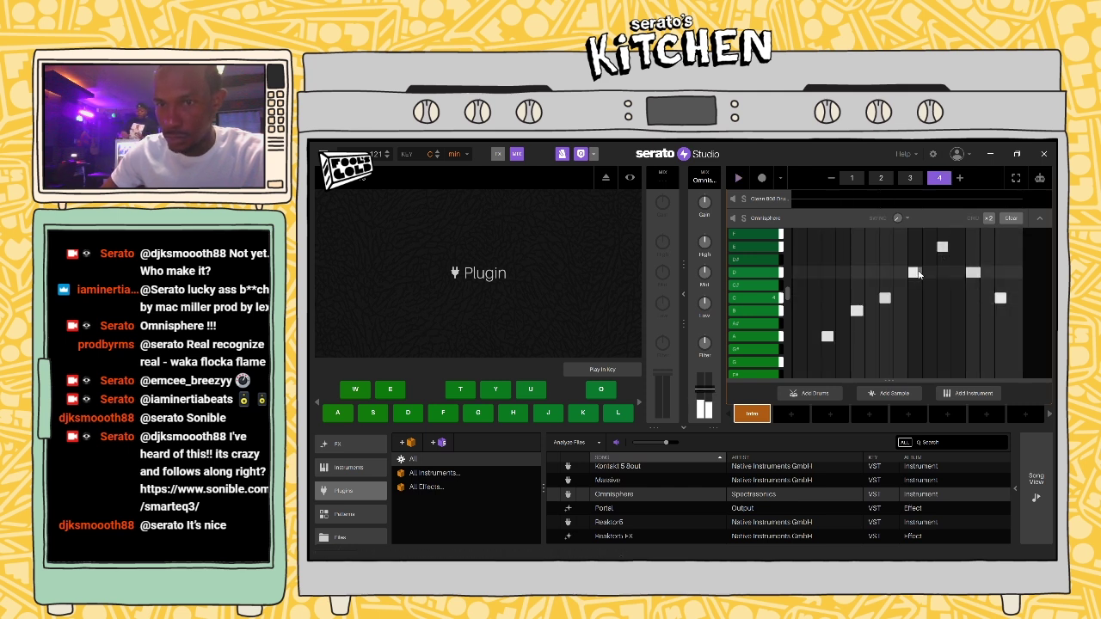
pyautogui.scroll(3, 938, 248)
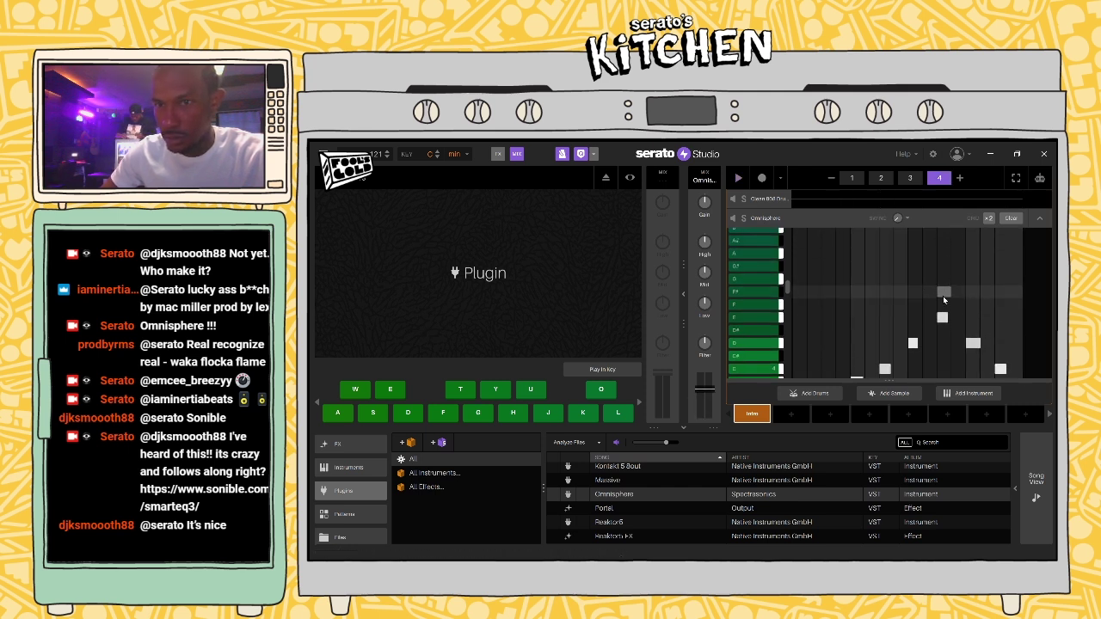
# Step: Swap the high E and the closing C in the page 4 melody, and set the project tempo to 128 BPM
pyautogui.click(939, 179)
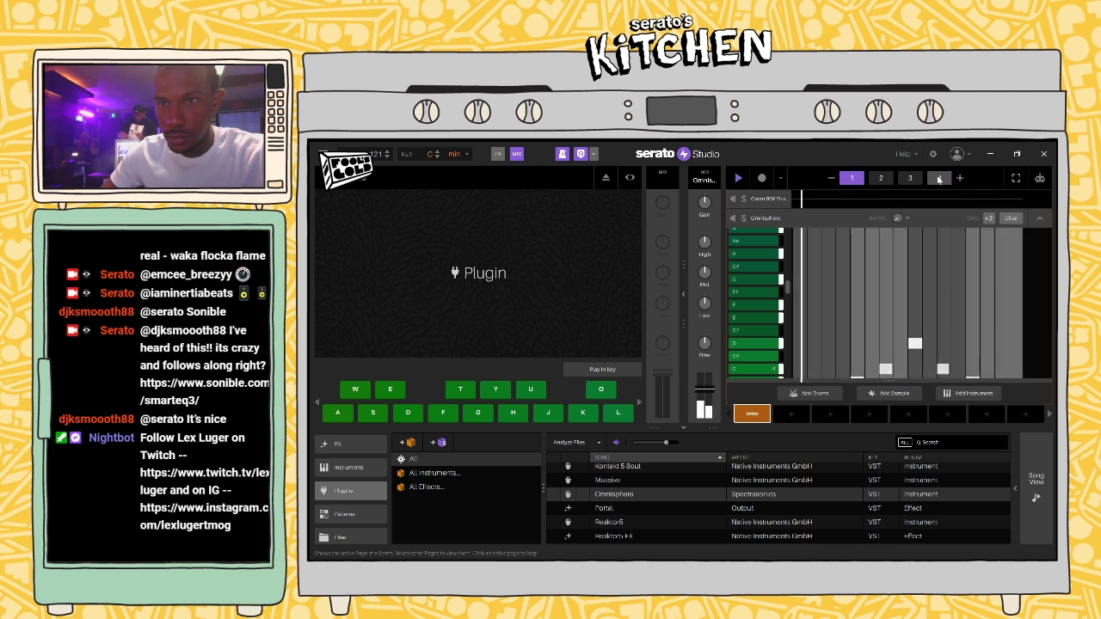
pyautogui.press('space')
pyautogui.press('space')
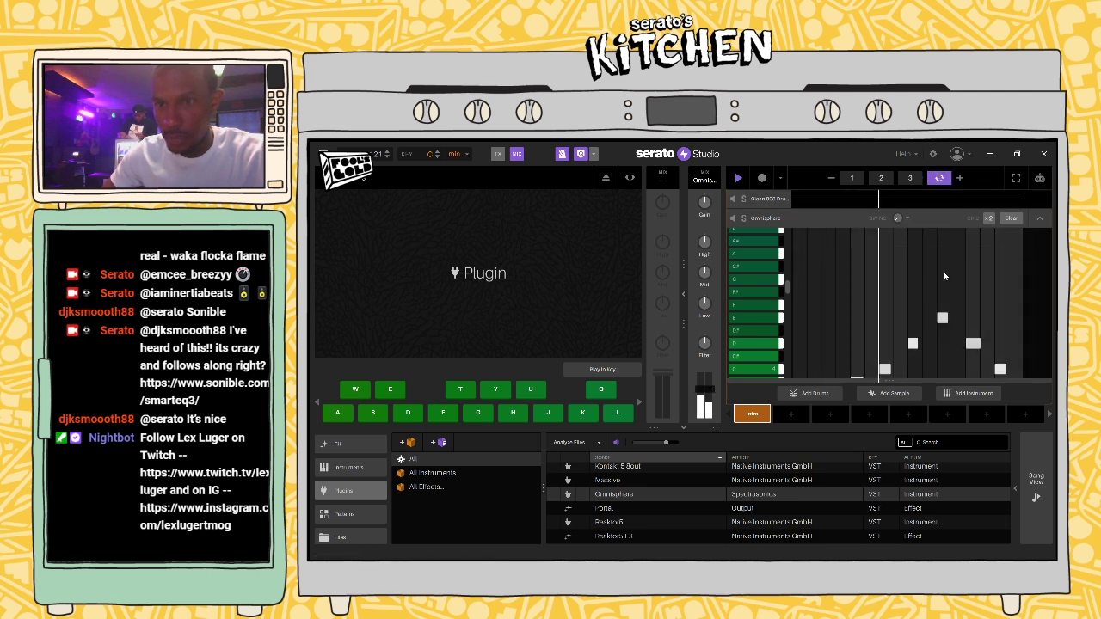
pyautogui.scroll(-1, 944, 275)
pyautogui.moveTo(943, 281); pyautogui.dragTo(1002, 283)
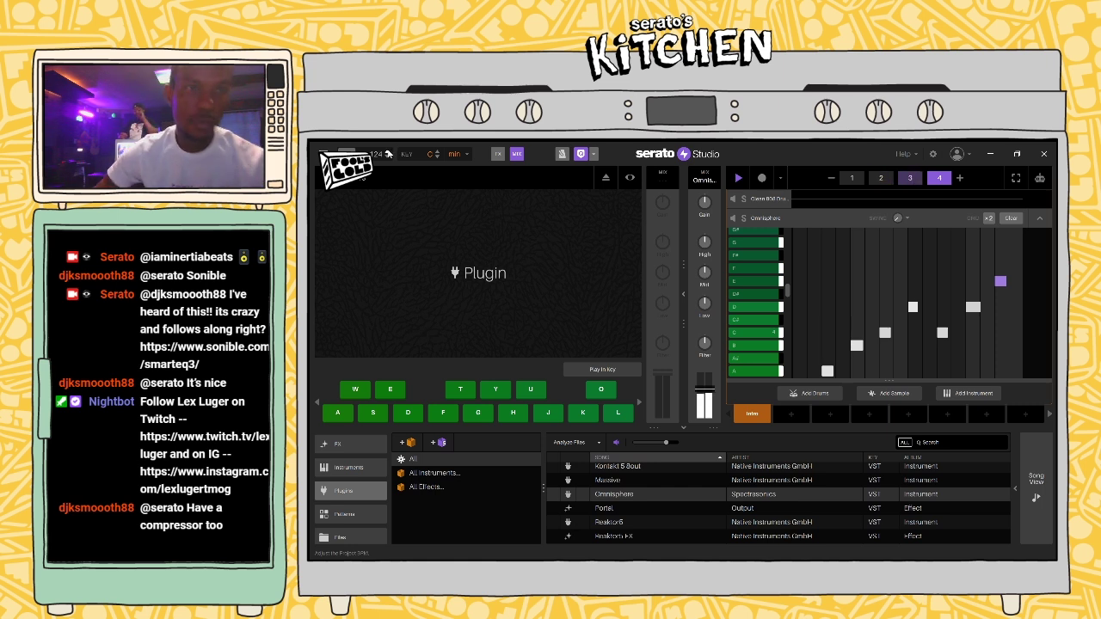
pyautogui.scroll(1, 389, 154)
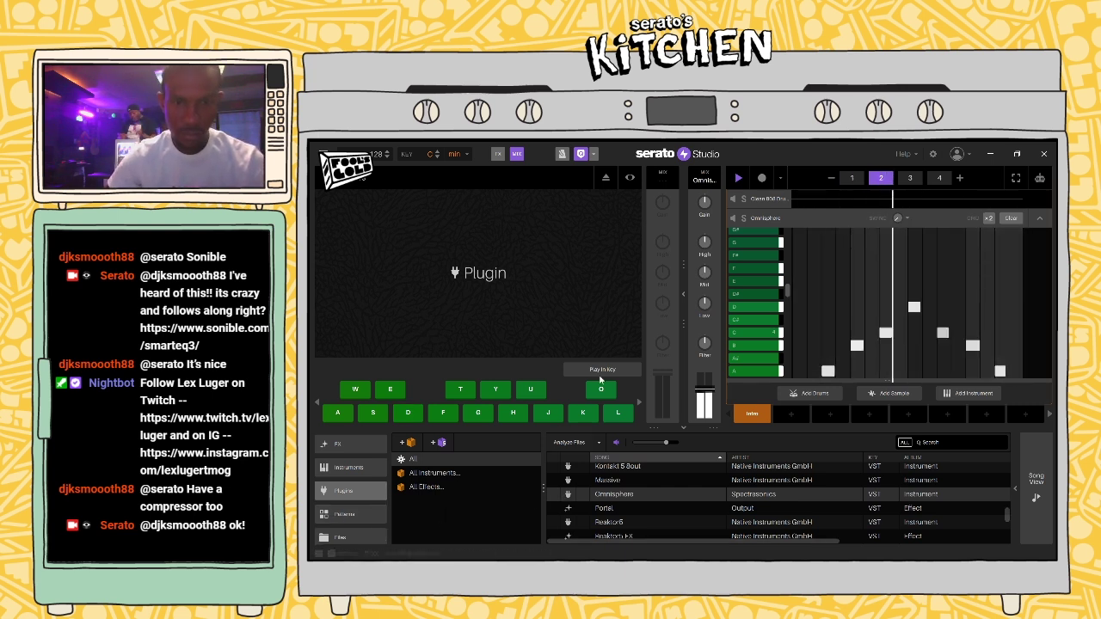
# Step: Add an instrument deck and list the Bass instruments in the library
pyautogui.click(952, 394)
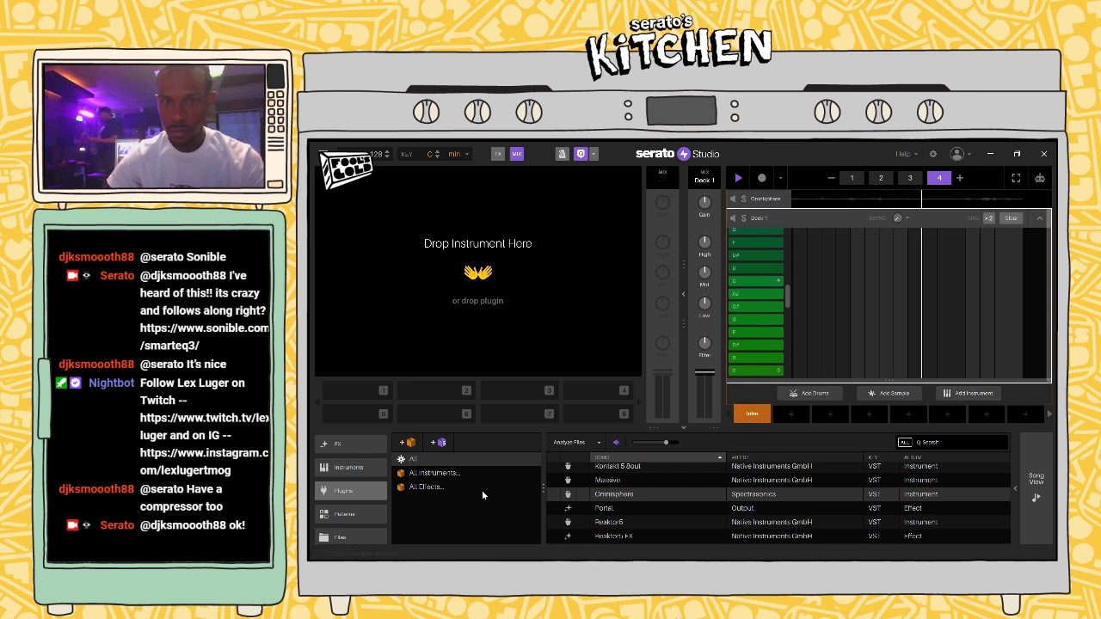
pyautogui.scroll(3, 357, 499)
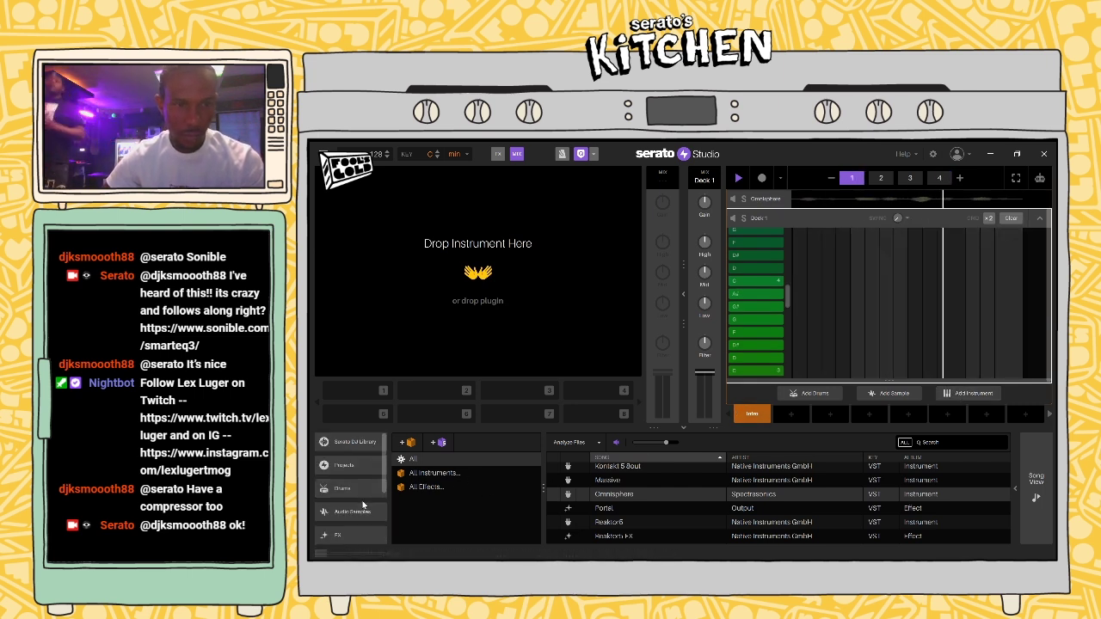
pyautogui.scroll(-3, 365, 508)
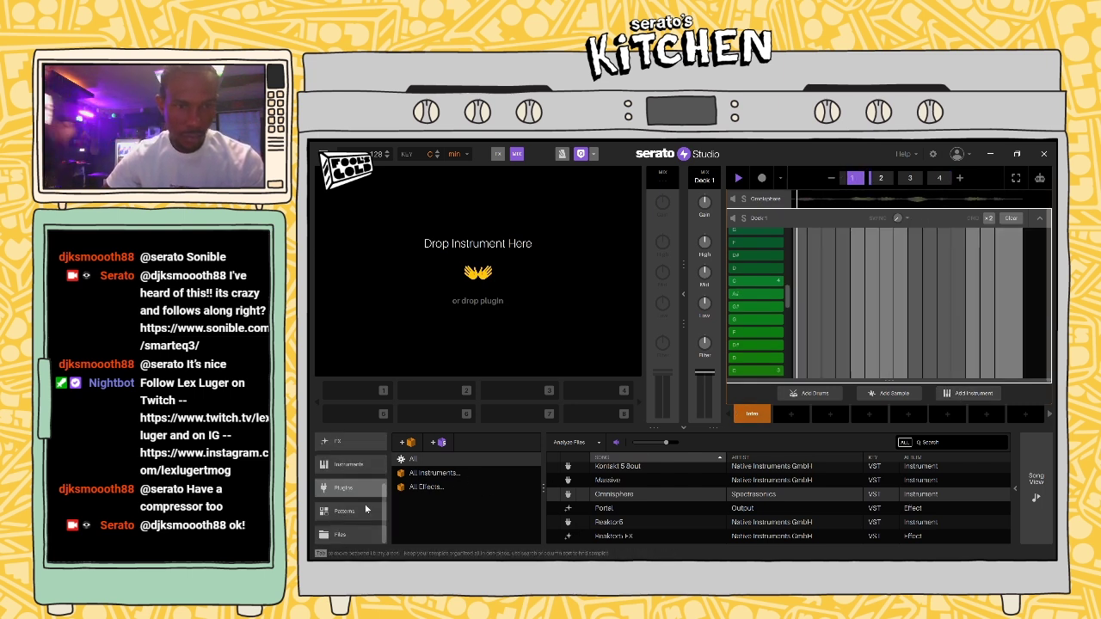
pyautogui.click(348, 465)
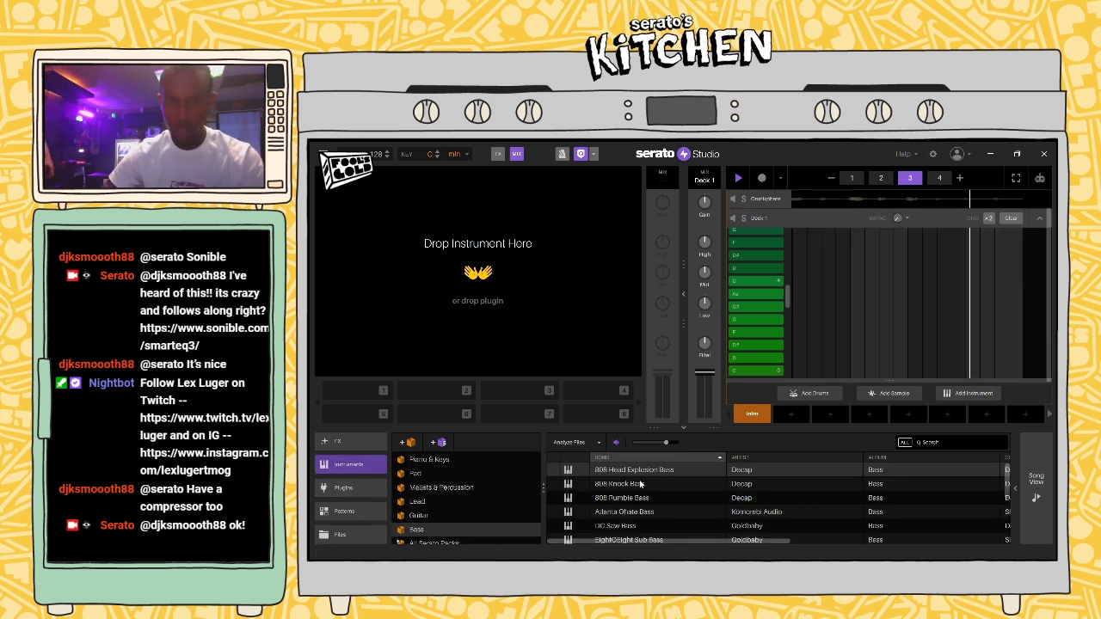
# Step: Compare the bass presets and load Atlanta Ohate Bass onto the new deck
pyautogui.click(625, 526)
pyautogui.click(629, 512)
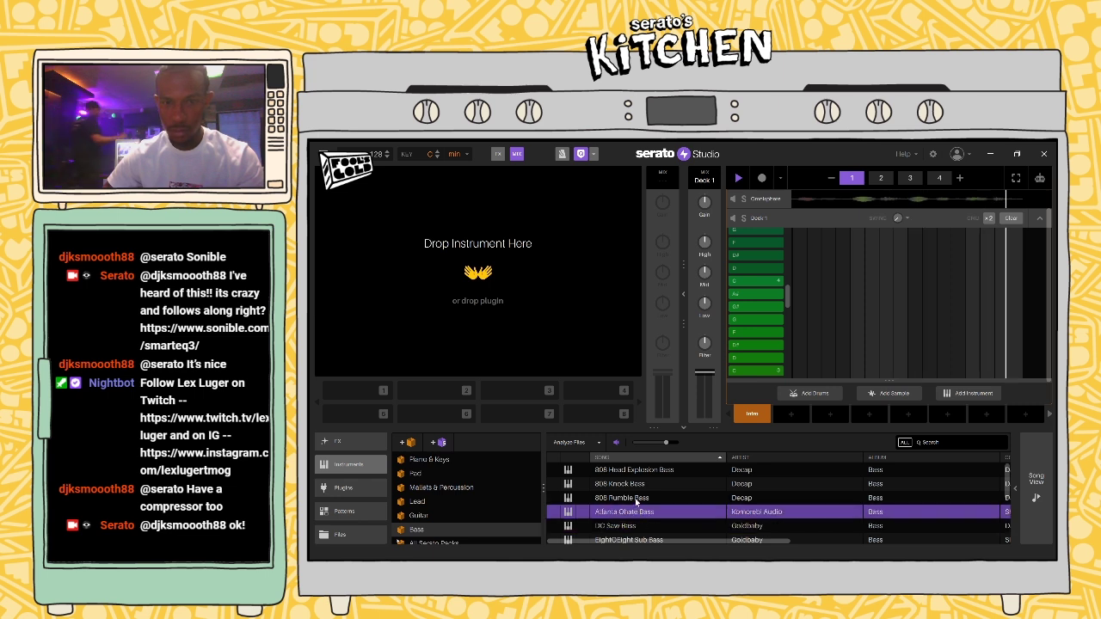
pyautogui.click(635, 498)
pyautogui.click(639, 485)
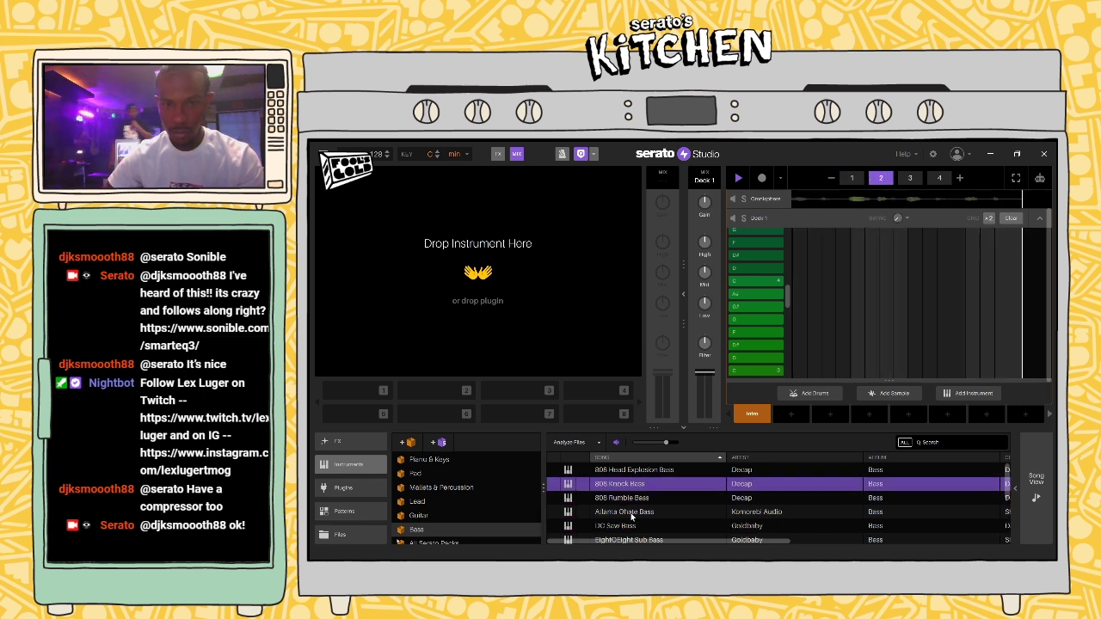
pyautogui.click(632, 513)
pyautogui.moveTo(536, 356); pyautogui.dragTo(488, 281)
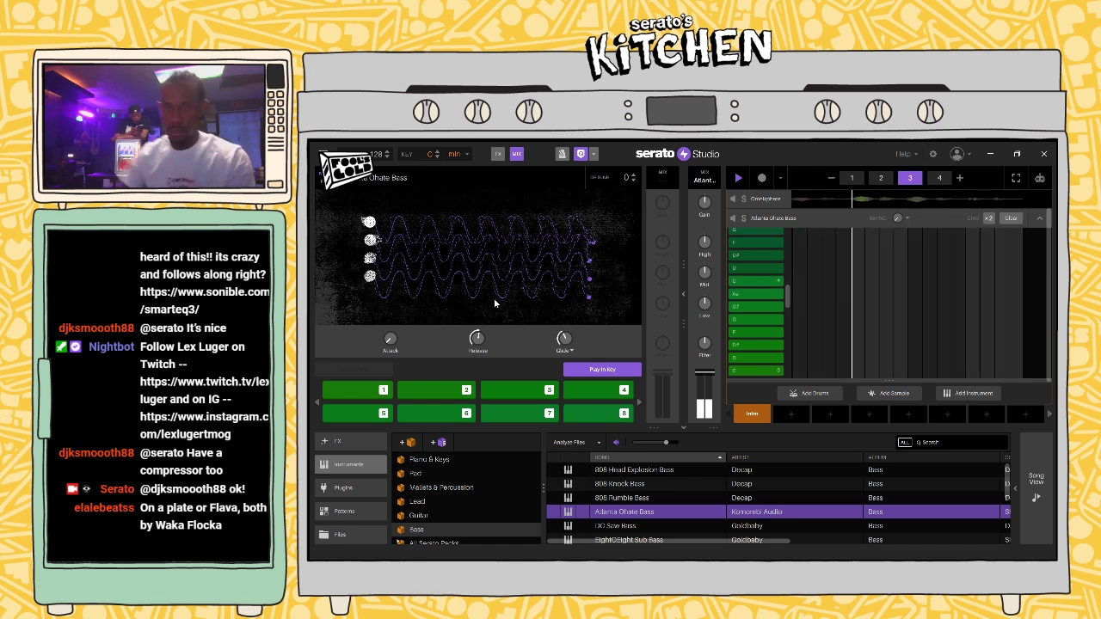
# Step: Browse the 808 bass presets and load 808 Head Explosion Bass onto the bass deck
pyautogui.click(618, 487)
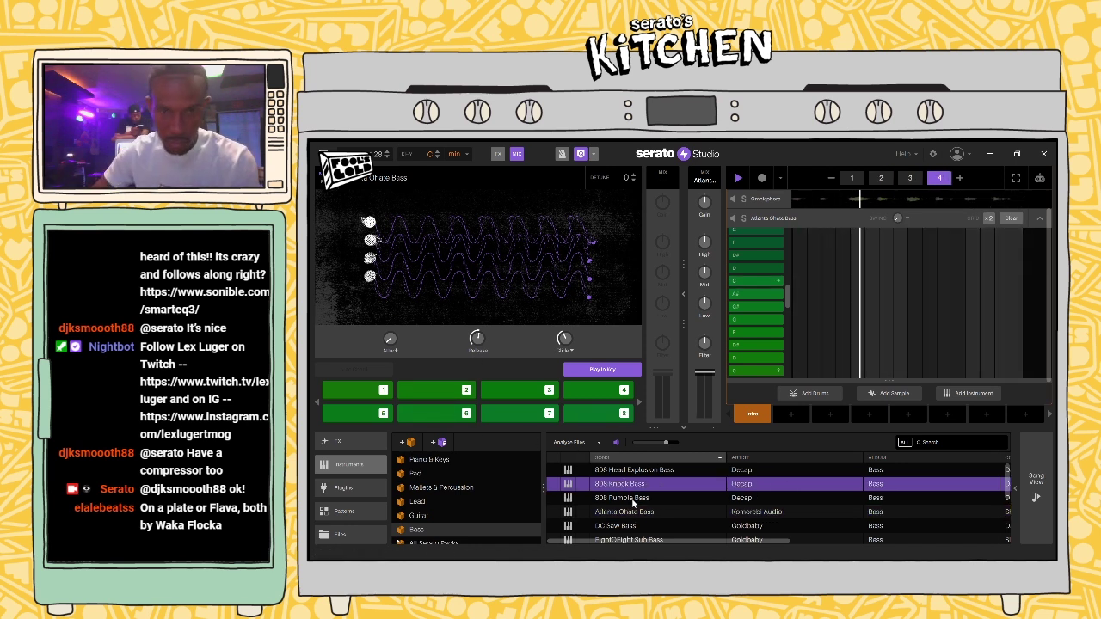
pyautogui.click(630, 499)
pyautogui.click(631, 471)
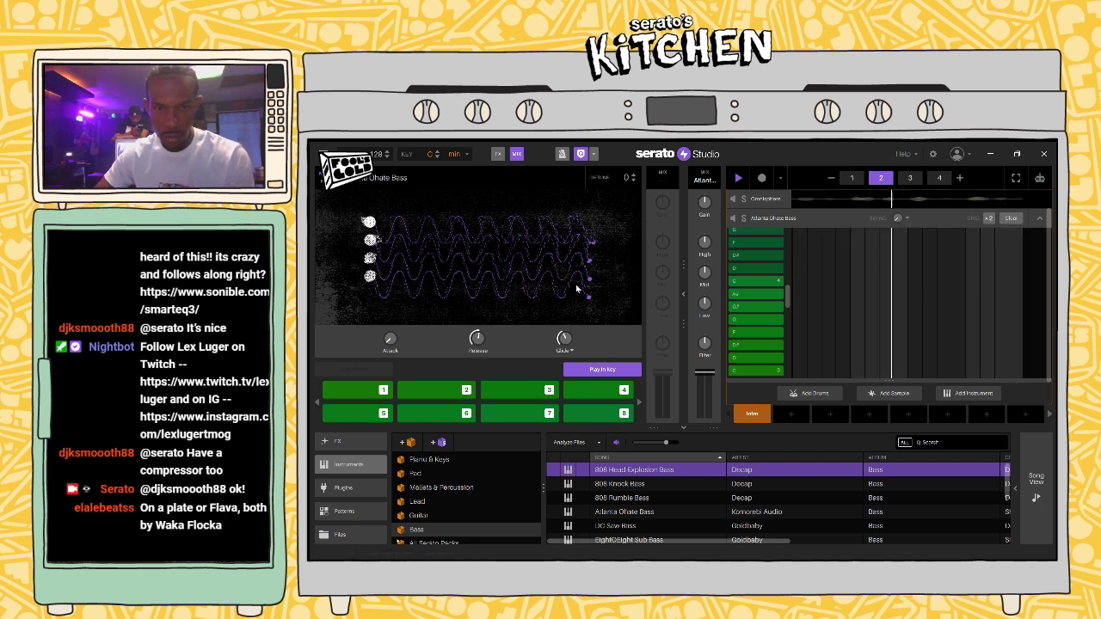
pyautogui.moveTo(626, 472); pyautogui.dragTo(596, 295)
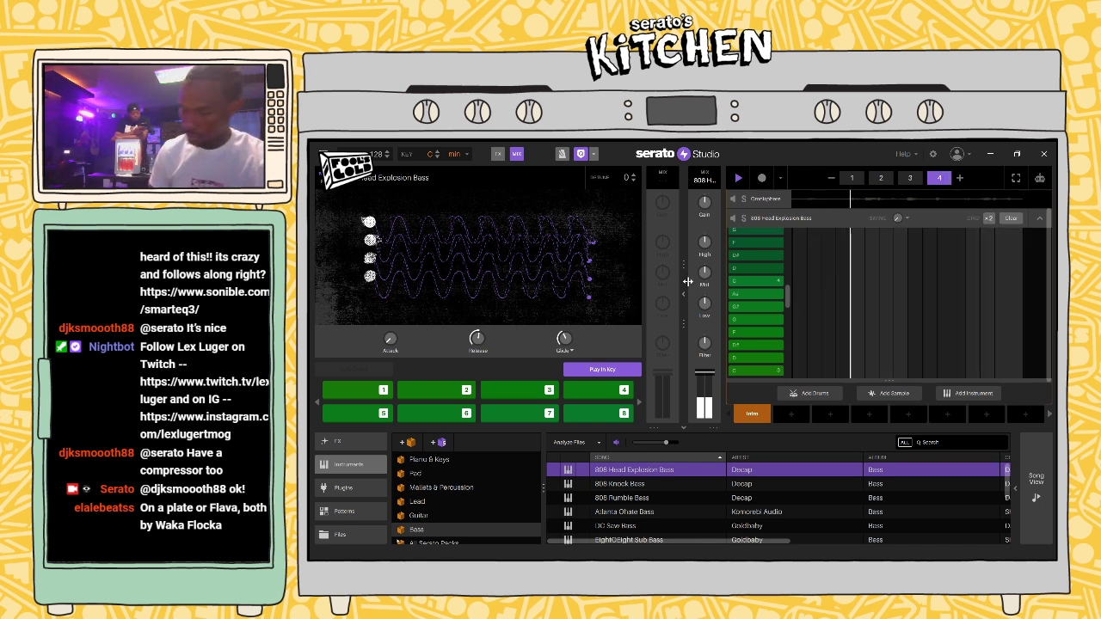
# Step: Turn off Play in Key on the 808 bass and record a bass line under the Rhodes melody
pyautogui.click(603, 370)
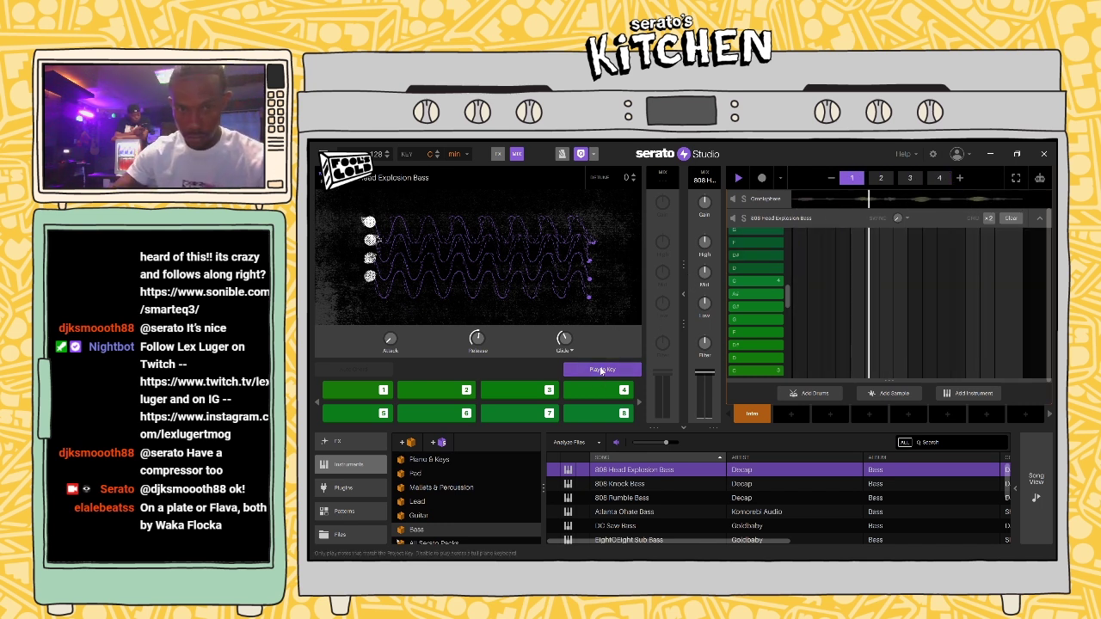
pyautogui.press('l')
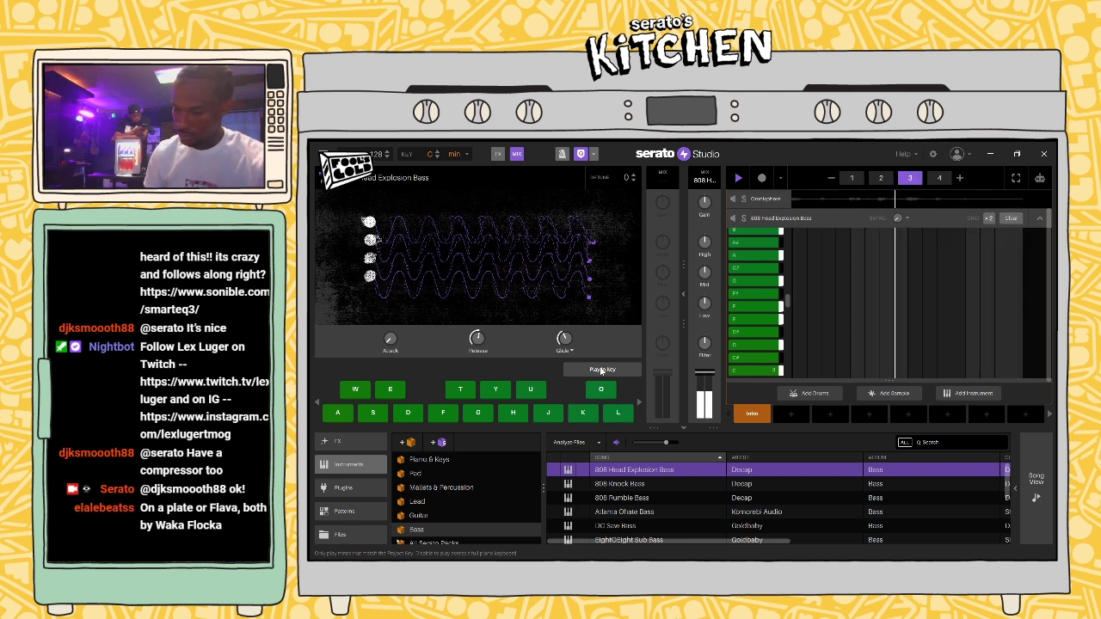
pyautogui.press('l')
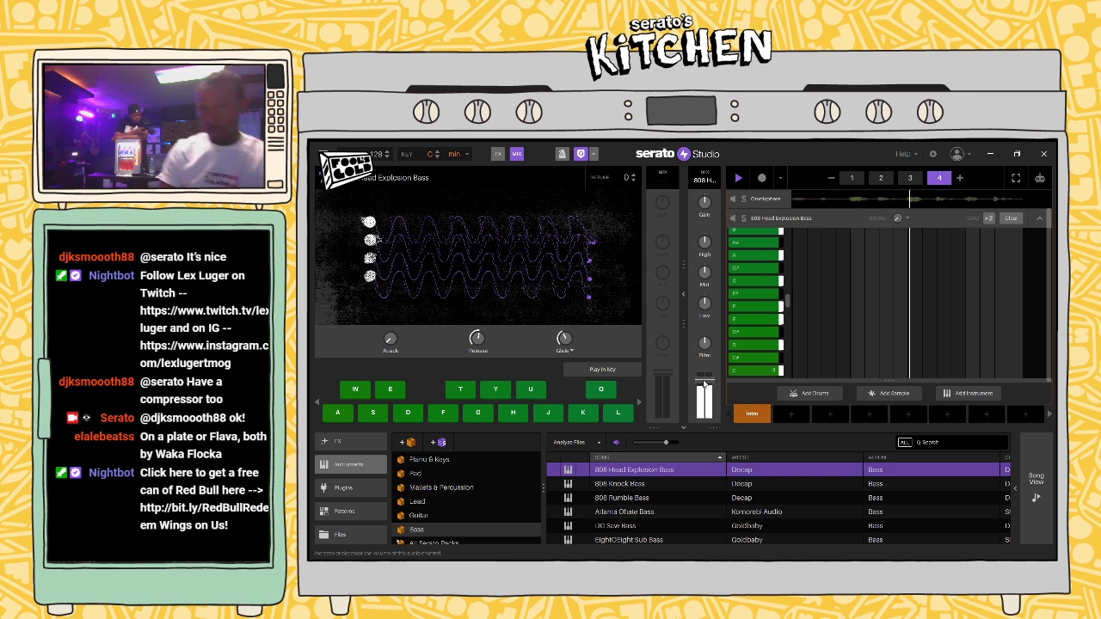
pyautogui.click(740, 179)
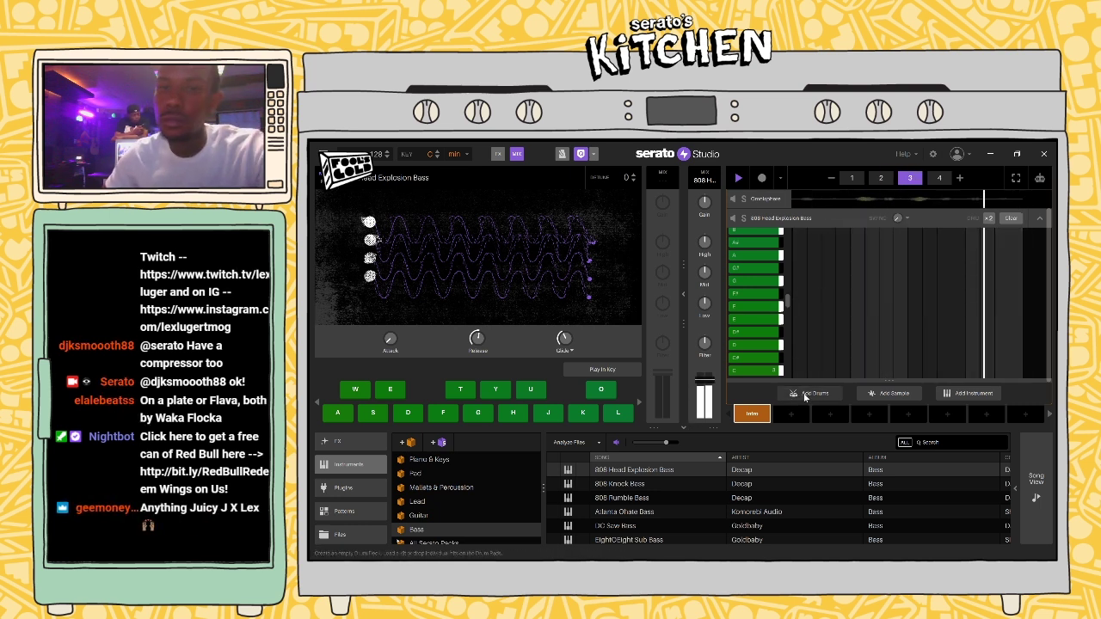
# Step: Add a drum deck and load the Studio Trap Drum Kit (user) from the saved deck presets
pyautogui.click(809, 394)
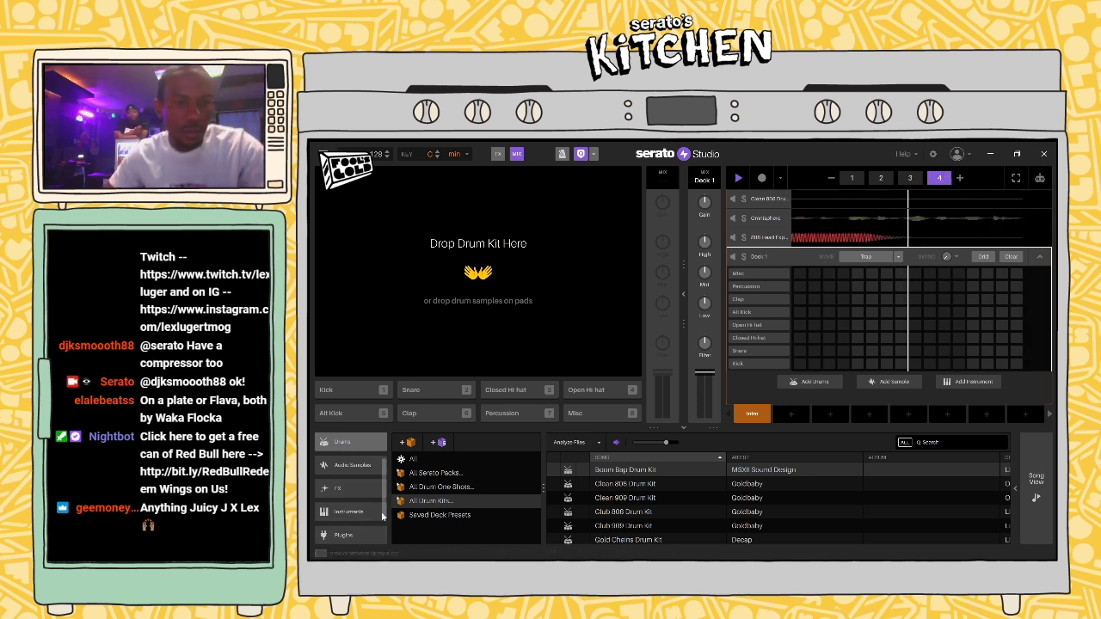
pyautogui.scroll(-2, 370, 529)
pyautogui.click(362, 536)
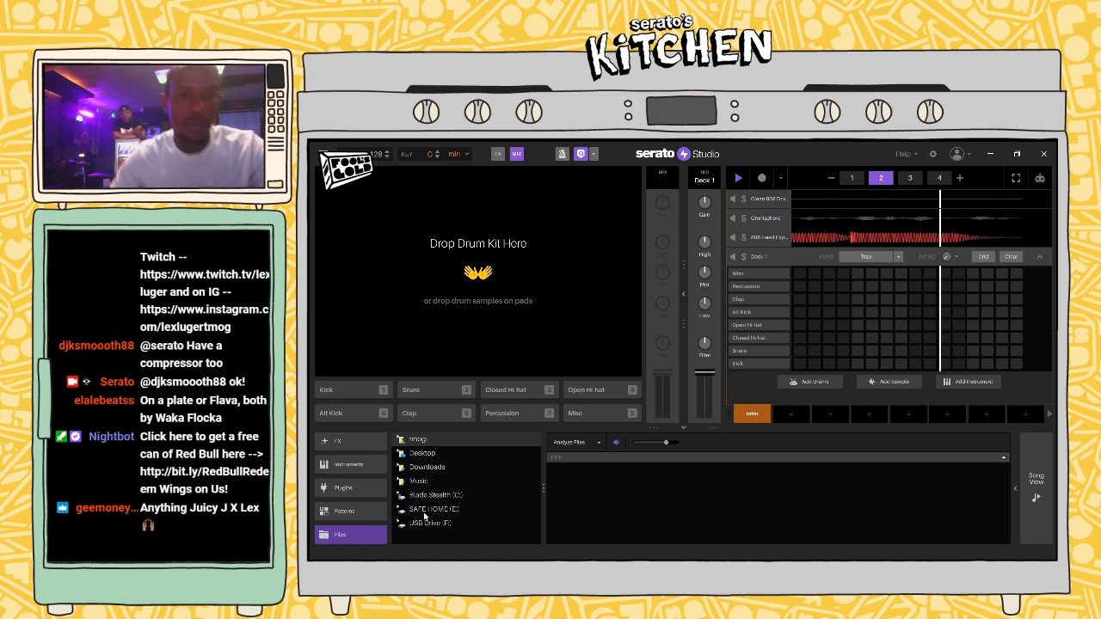
pyautogui.click(398, 509)
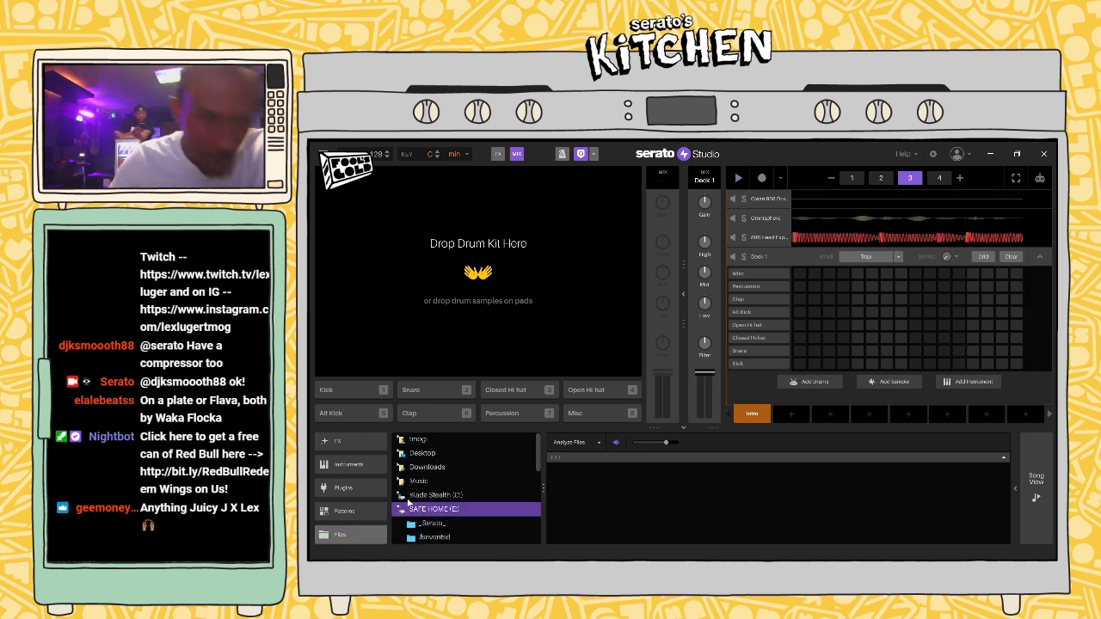
pyautogui.moveTo(637, 470); pyautogui.dragTo(488, 337)
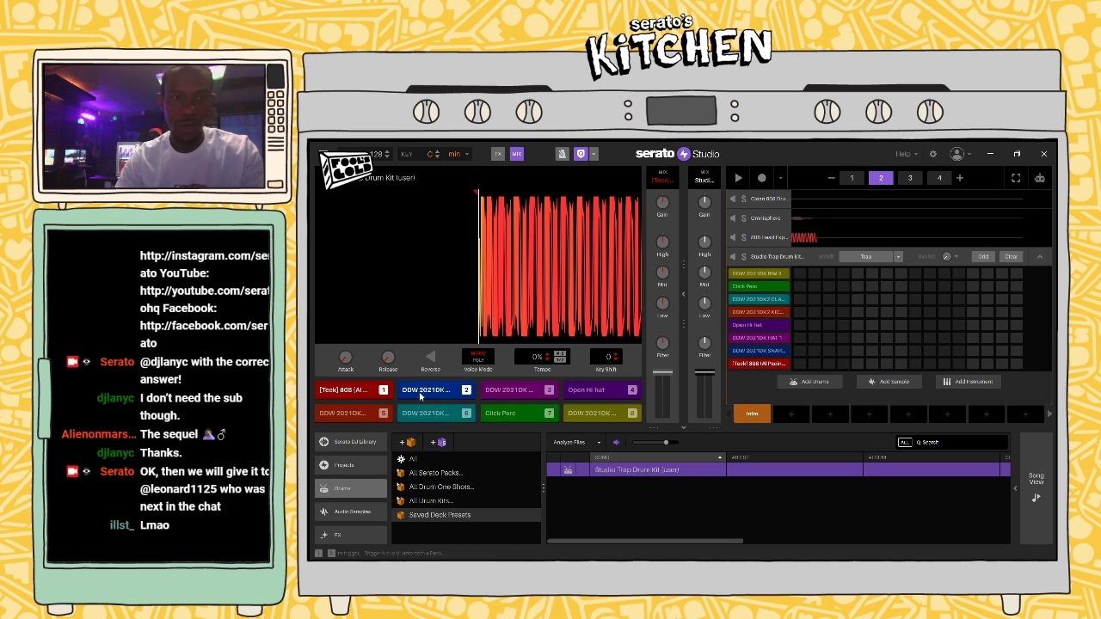
# Step: Play the scene, audition the snare pad of the drum kit, and raise the project tempo to 139 BPM
pyautogui.press('space')
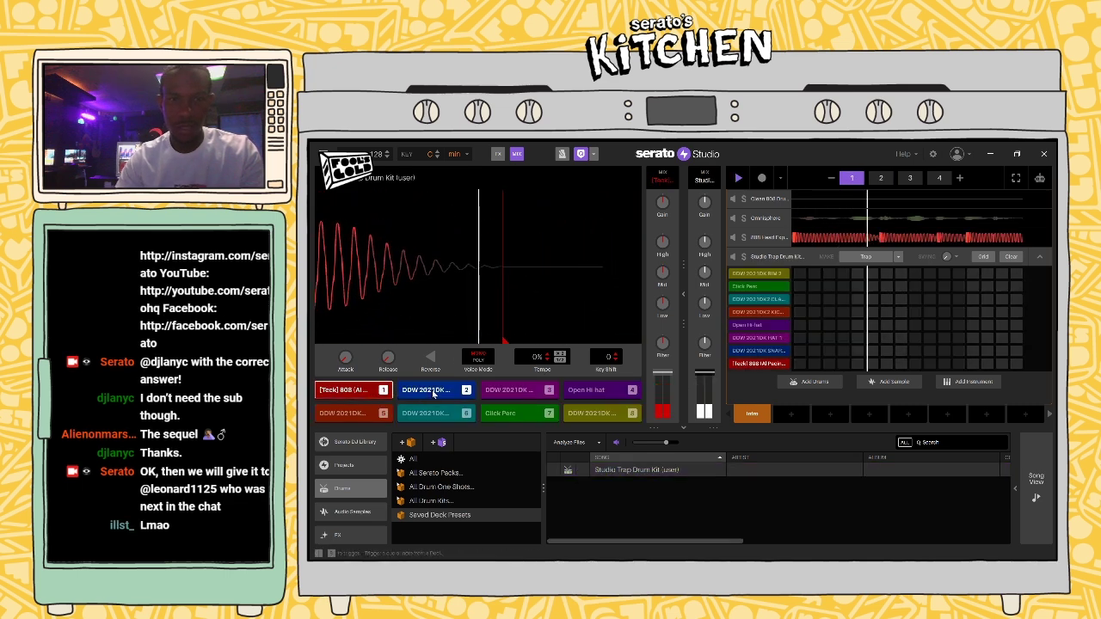
pyautogui.click(433, 391)
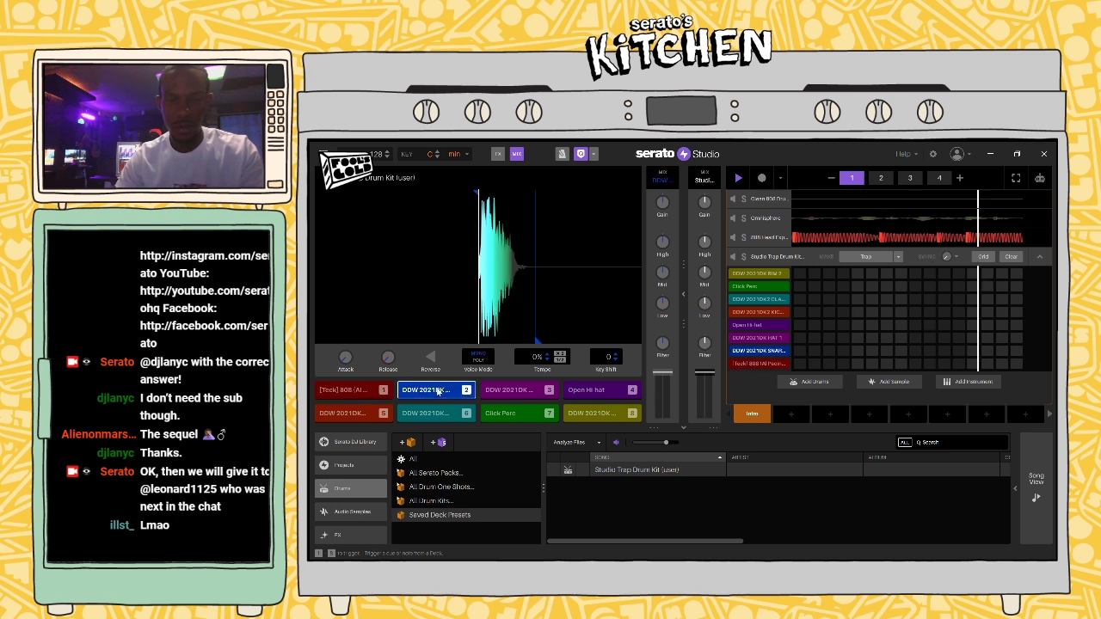
pyautogui.click(388, 153)
pyautogui.click(387, 152)
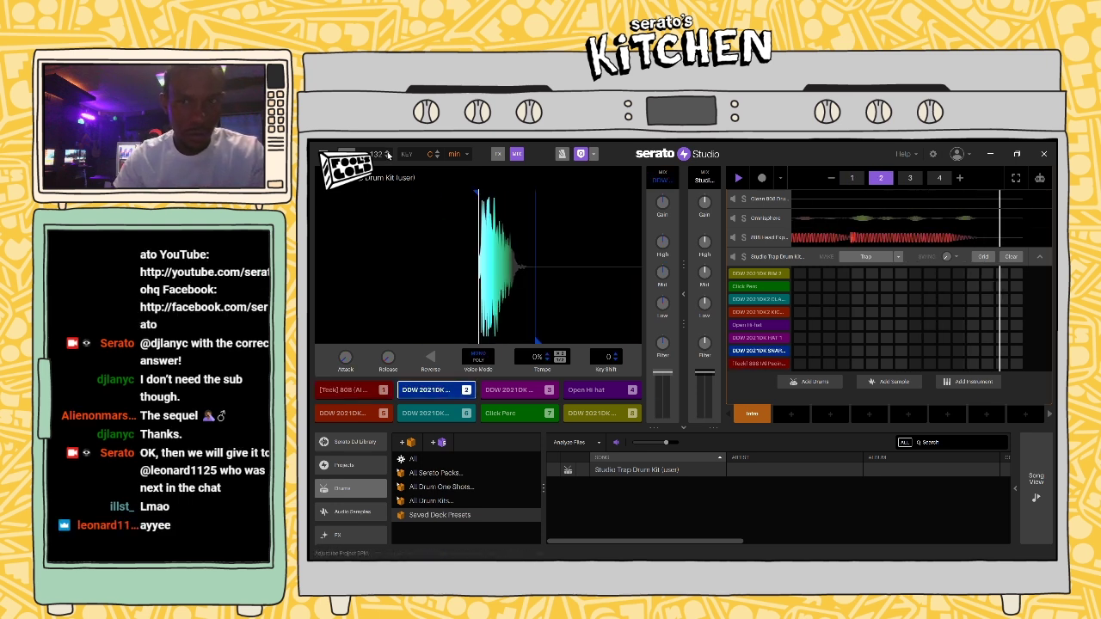
pyautogui.click(387, 154)
pyautogui.click(387, 153)
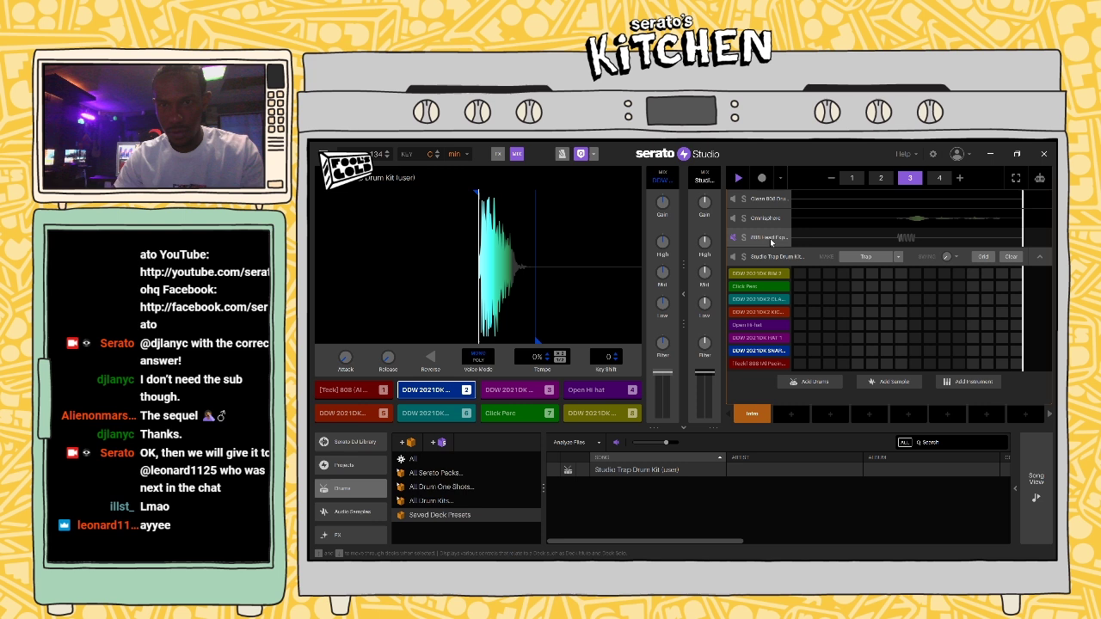
pyautogui.click(388, 156)
pyautogui.click(387, 157)
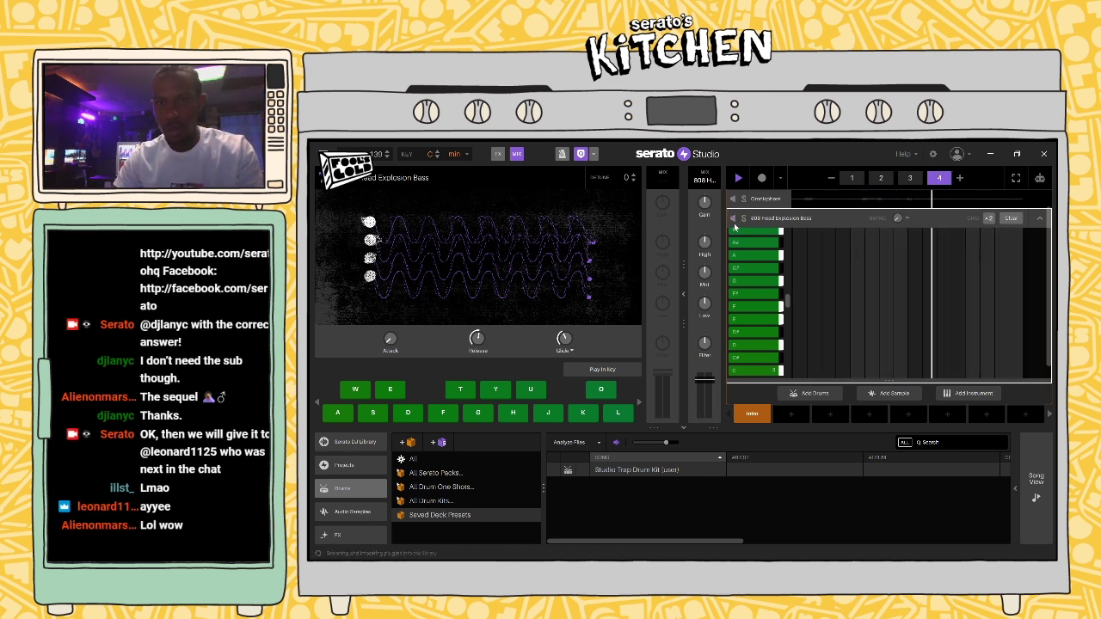
# Step: Collapse the 808 bass deck and audition the 808 and hi-hat pads of the Studio Trap Drum Kit
pyautogui.click(1043, 221)
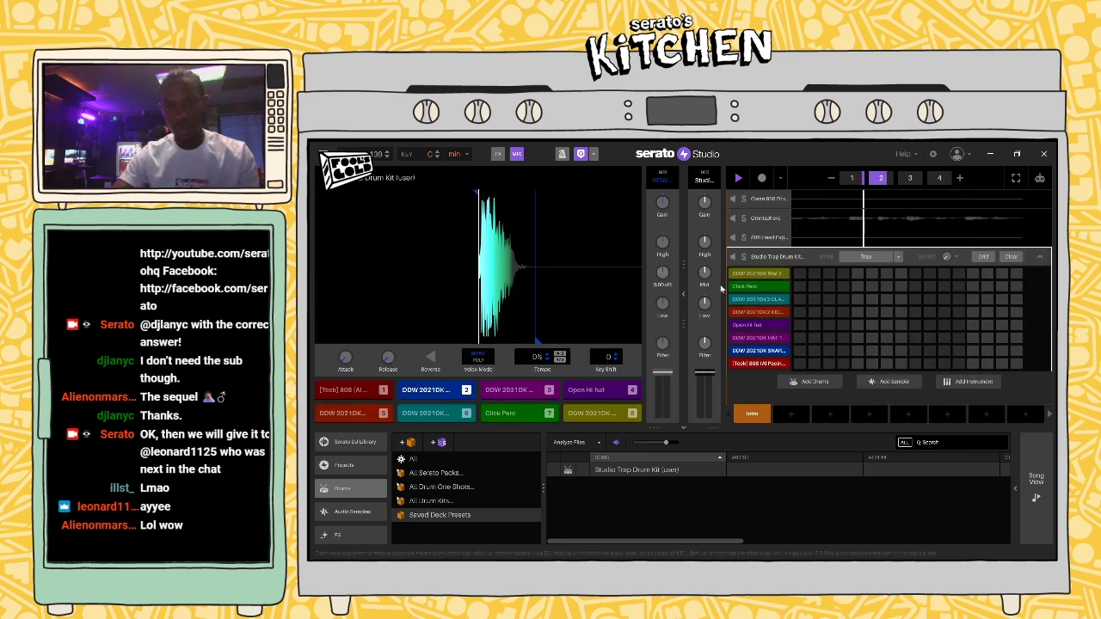
pyautogui.click(356, 391)
pyautogui.click(513, 392)
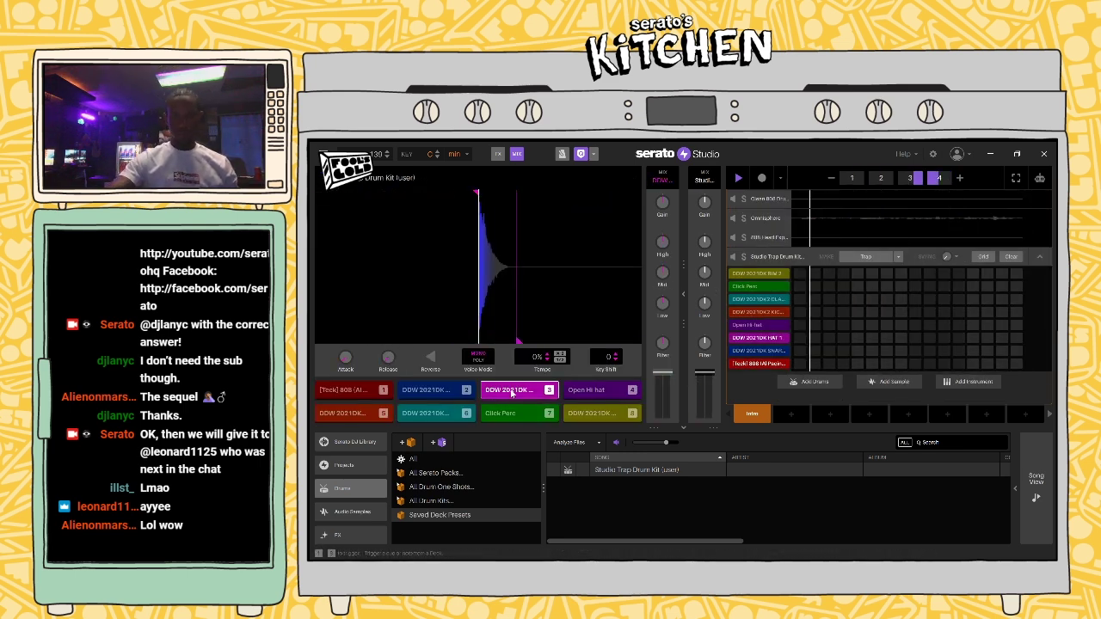
# Step: Try filling the hi-hat row of the drum grid with 1/16 notes while the scene plays
pyautogui.rightClick(754, 342)
pyautogui.moveTo(792, 350)
pyautogui.click(845, 356)
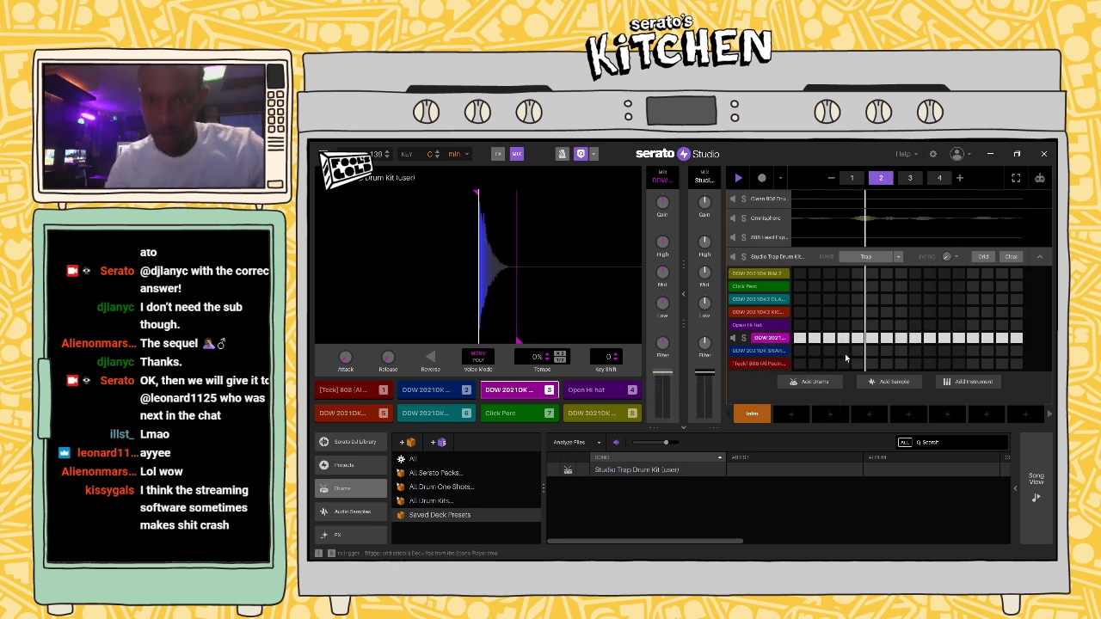
pyautogui.rightClick(775, 339)
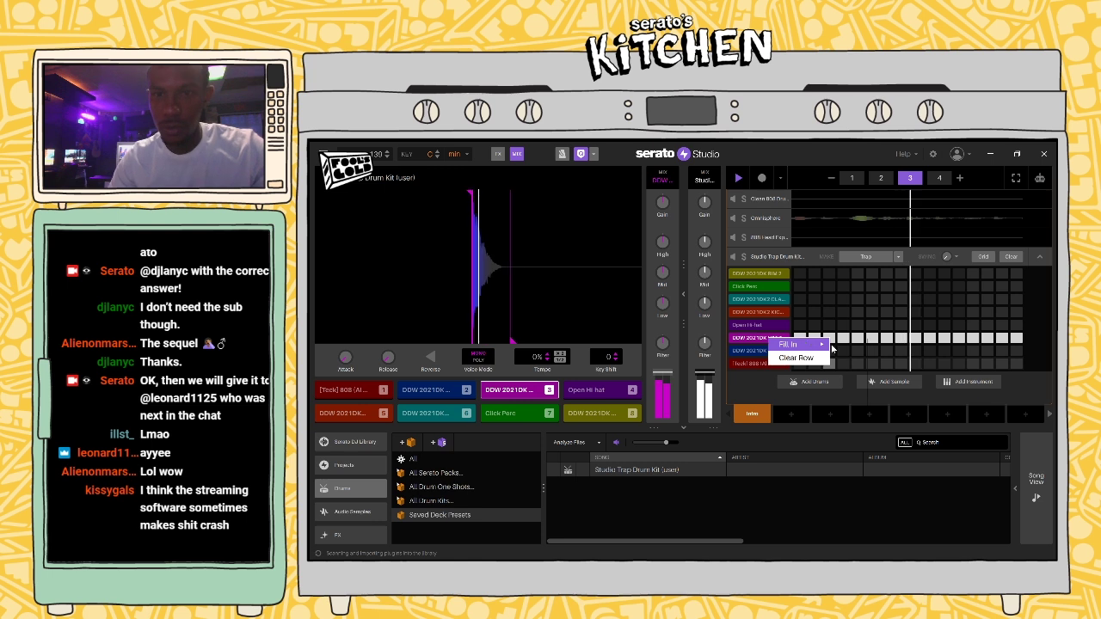
pyautogui.click(848, 356)
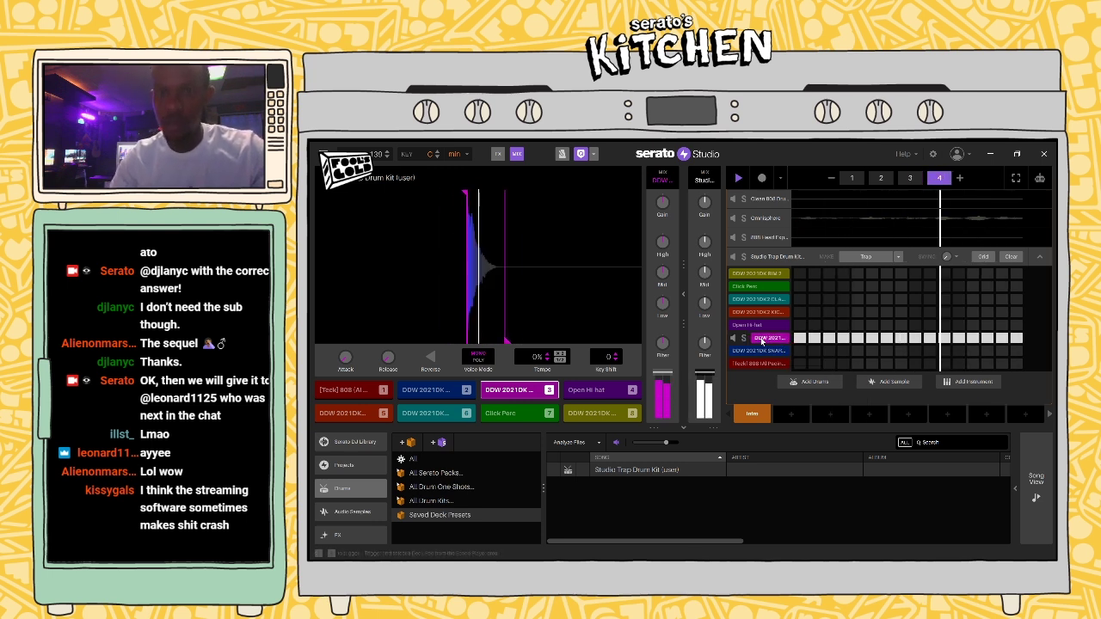
pyautogui.rightClick(761, 341)
pyautogui.moveTo(781, 348)
pyautogui.click(844, 377)
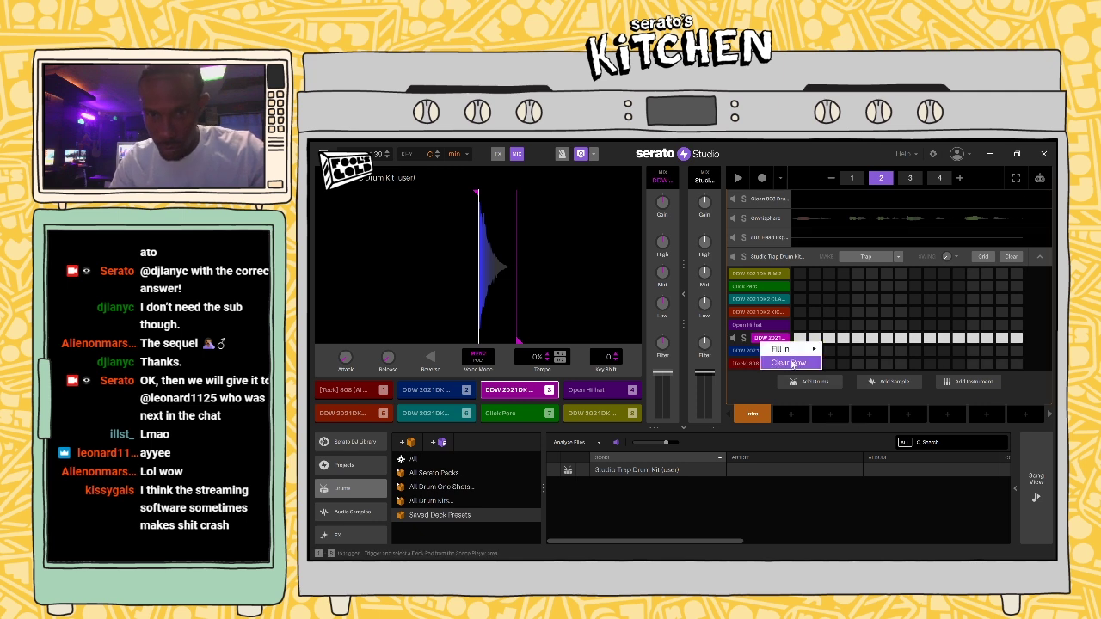
# Step: Clear the hi-hat row and fill it in with 1/8 notes, playing the scene
pyautogui.click(791, 363)
pyautogui.rightClick(777, 339)
pyautogui.moveTo(802, 345)
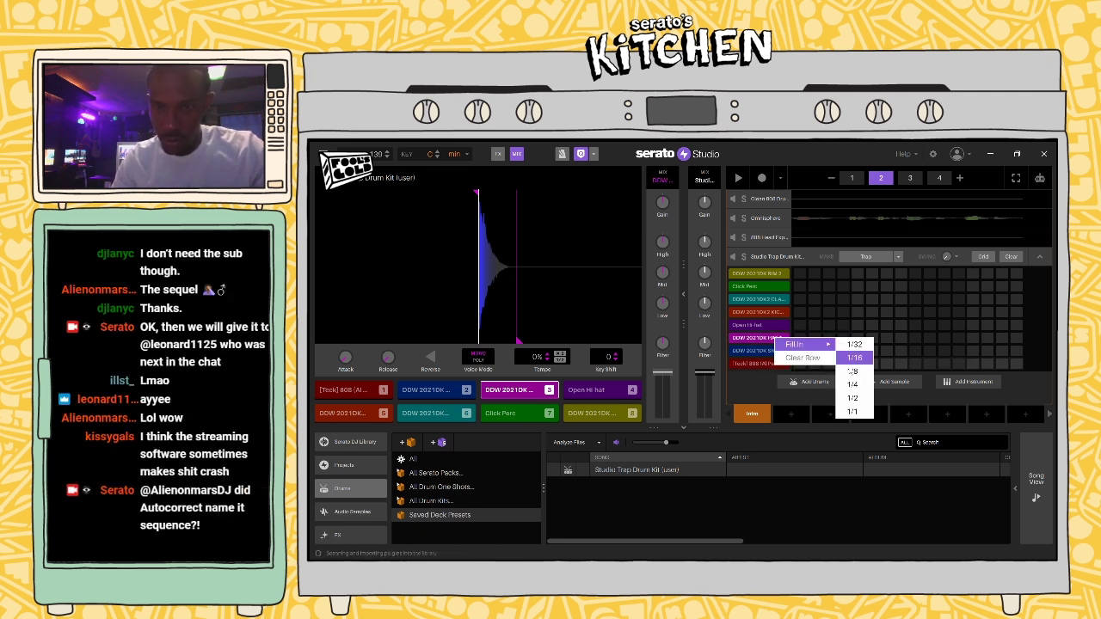
pyautogui.click(852, 371)
pyautogui.press('space')
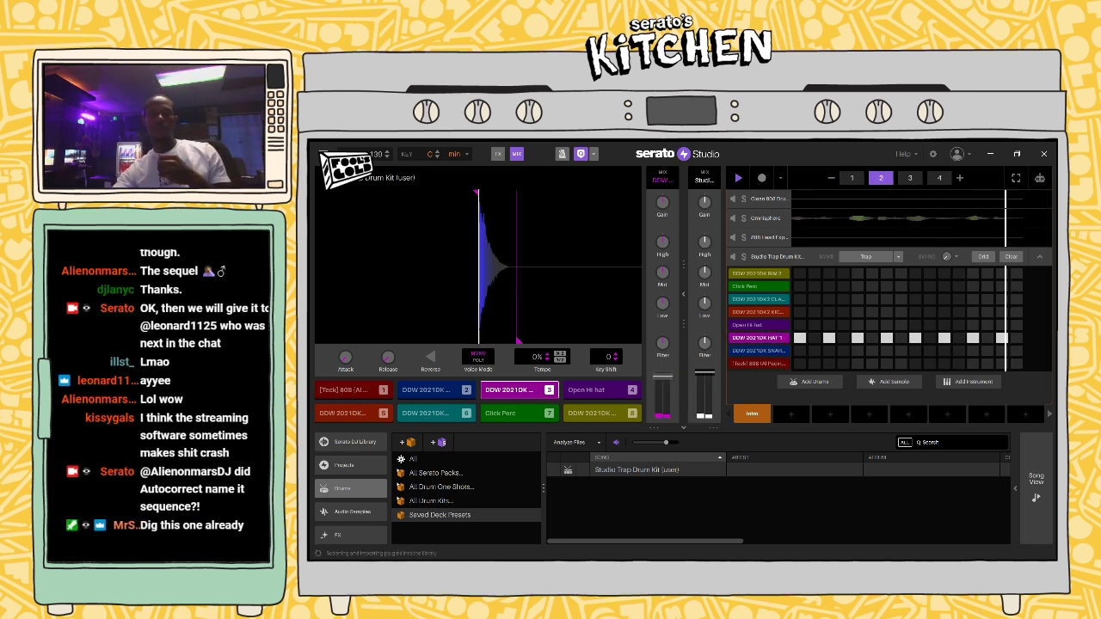
# Step: Audition the open hi-hat, clap and snare sounds, and record a clap on the ninth step of the drum grid
pyautogui.click(756, 327)
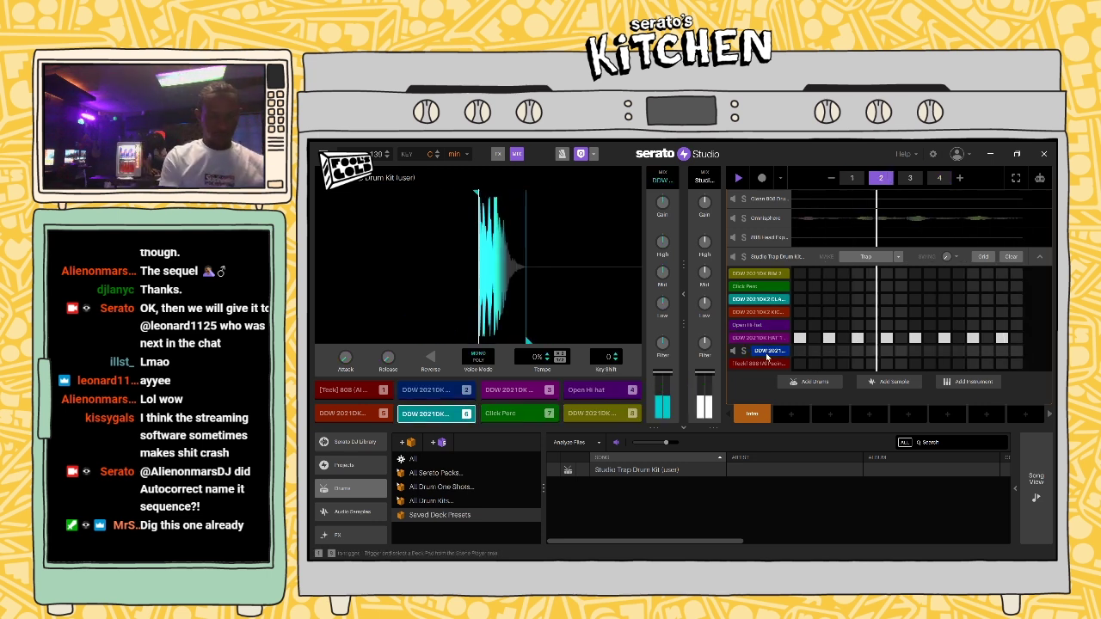
pyautogui.click(766, 353)
pyautogui.press('w')
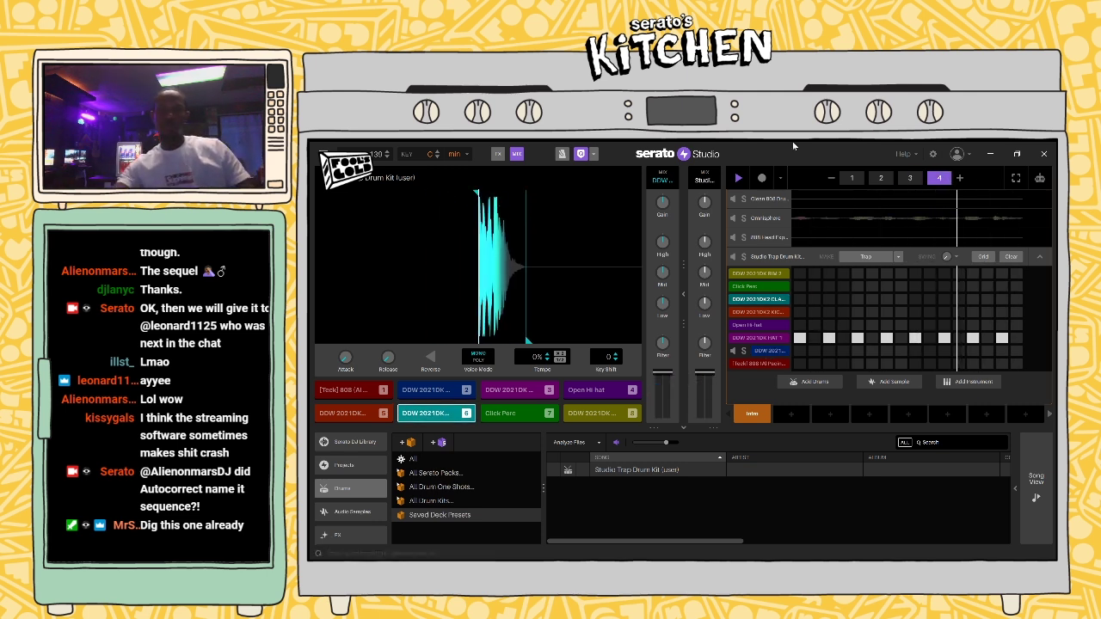
pyautogui.click(762, 179)
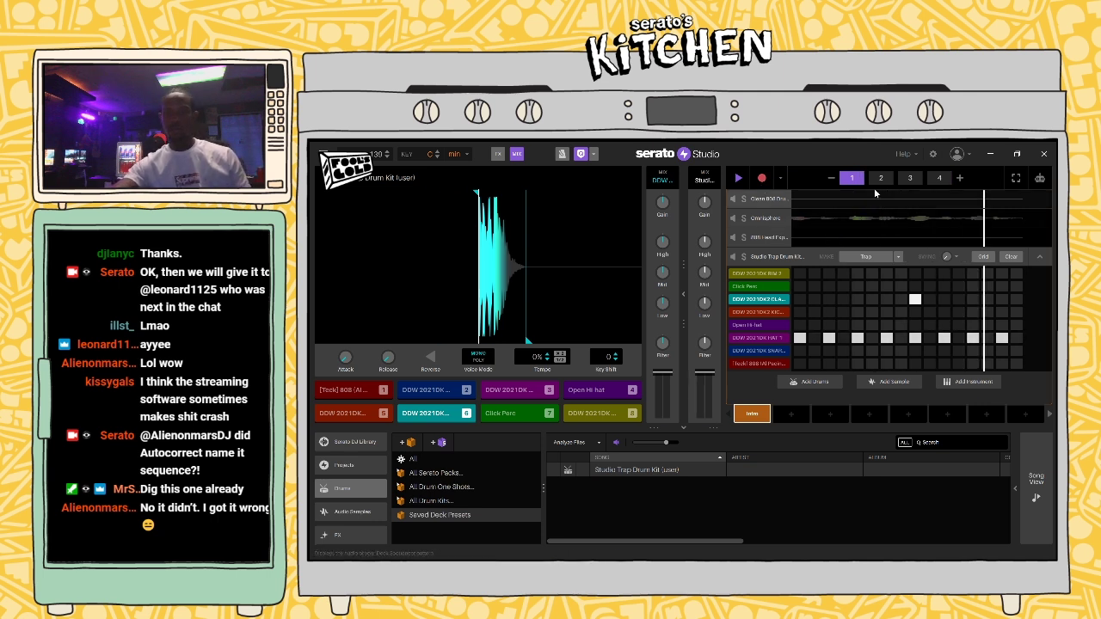
pyautogui.click(910, 177)
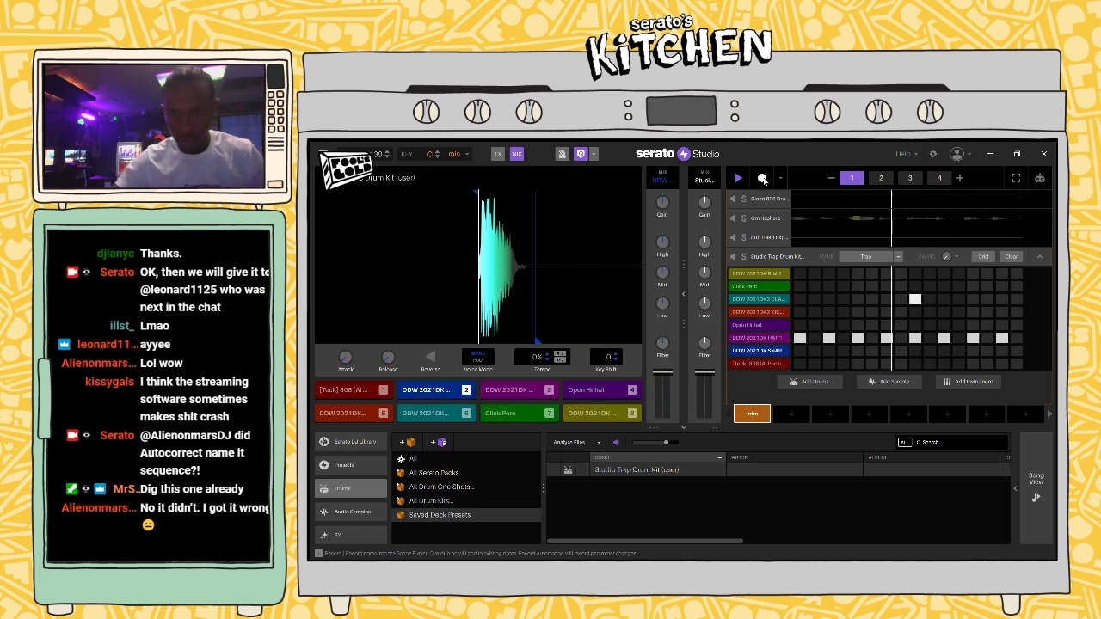
# Step: Record snare hits with the snare's channel volume slightly lowered, and raise the project tempo to 141 BPM
pyautogui.moveTo(670, 372); pyautogui.dragTo(670, 377)
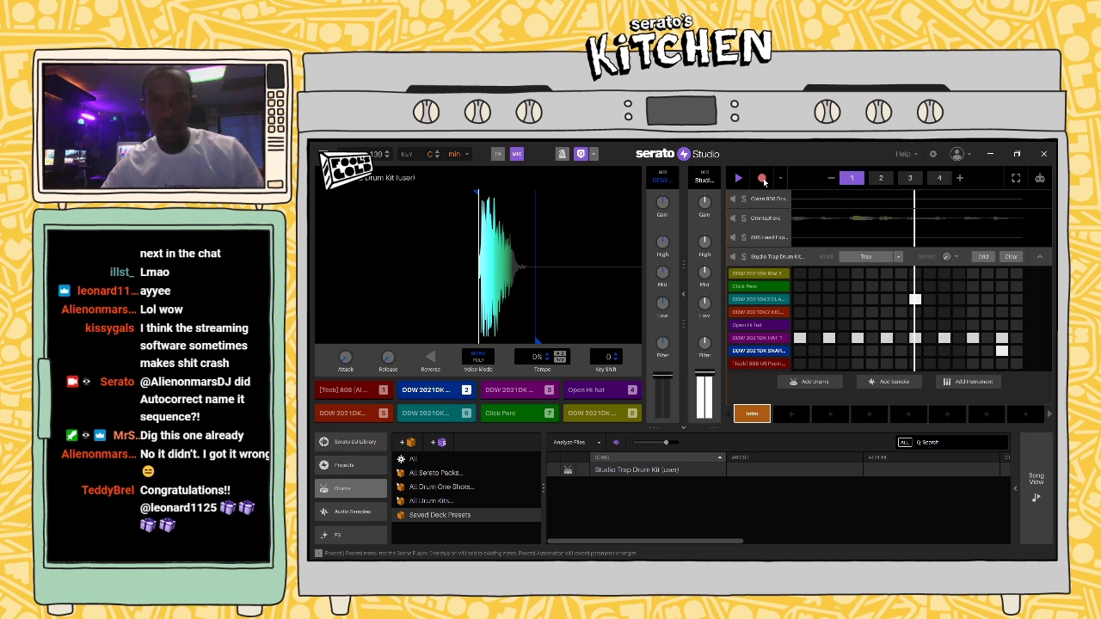
pyautogui.click(388, 153)
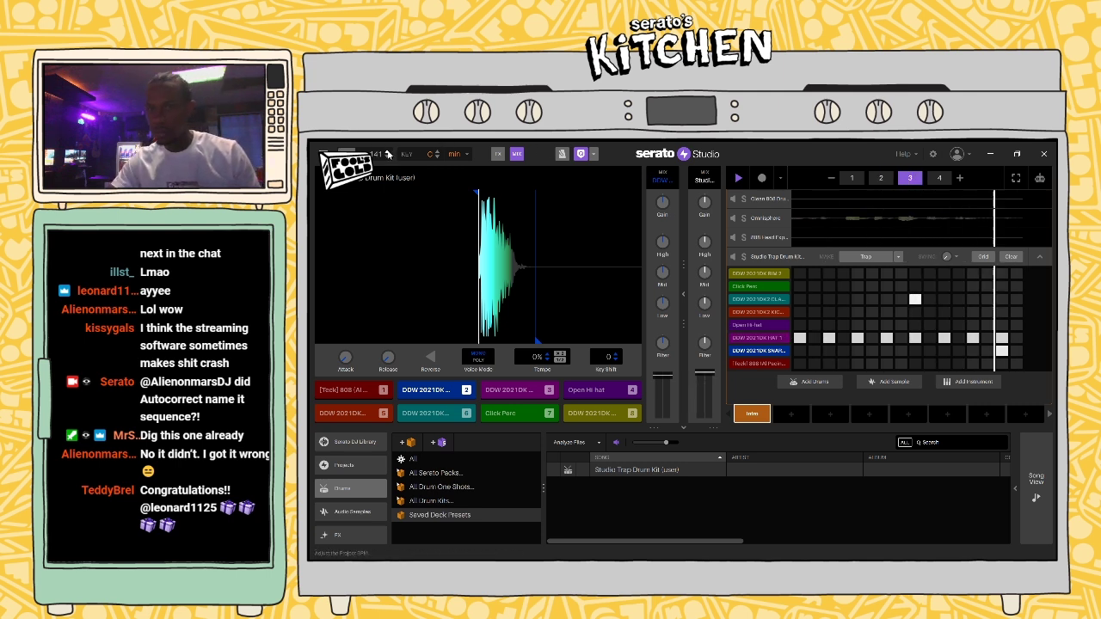
# Step: Audition the 808 pad against the melody while trying other project keys such as A# minor and C# minor
pyautogui.click(745, 301)
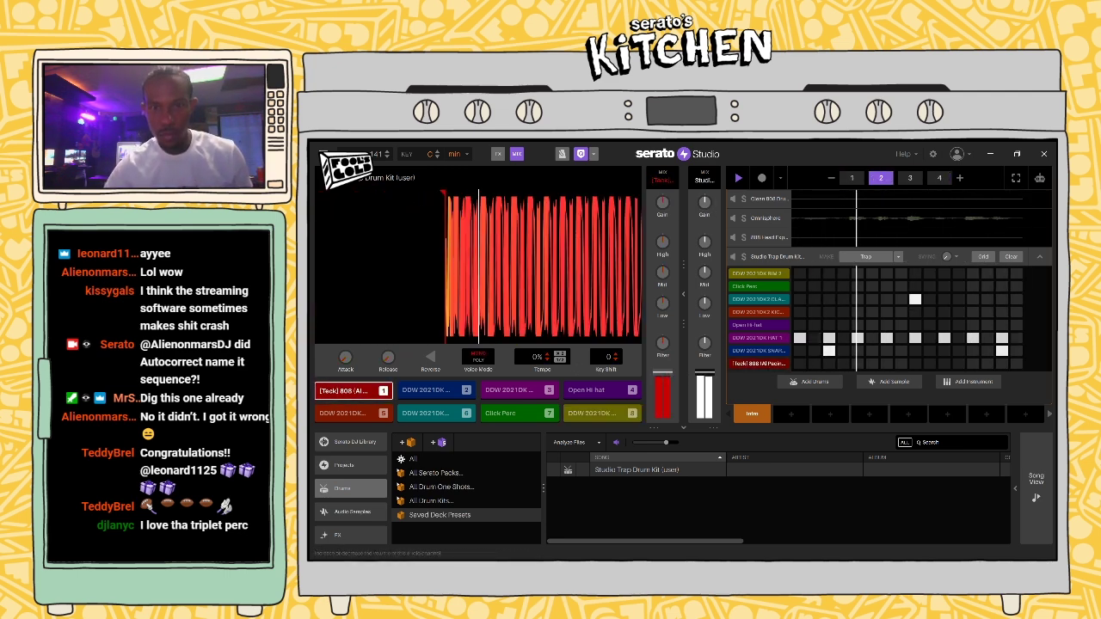
pyautogui.click(437, 157)
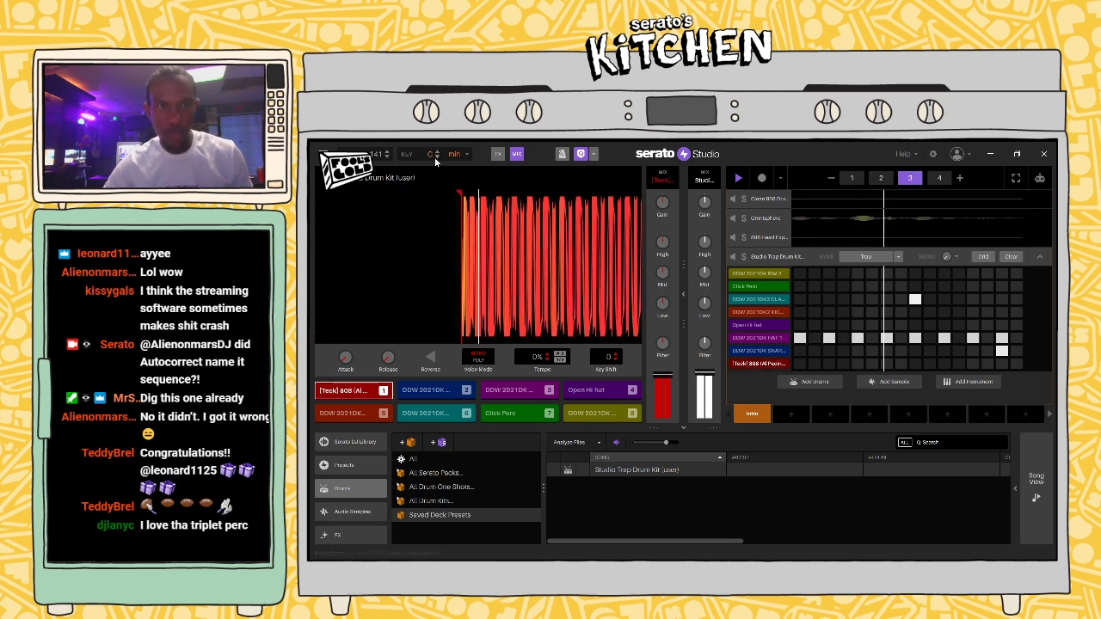
pyautogui.click(437, 158)
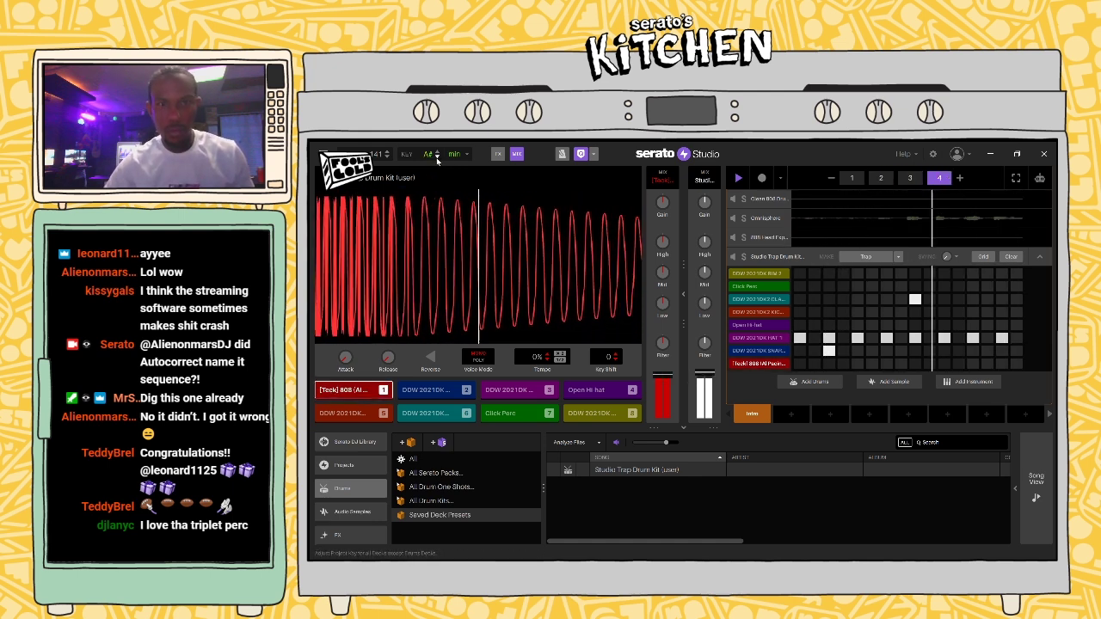
pyautogui.click(437, 153)
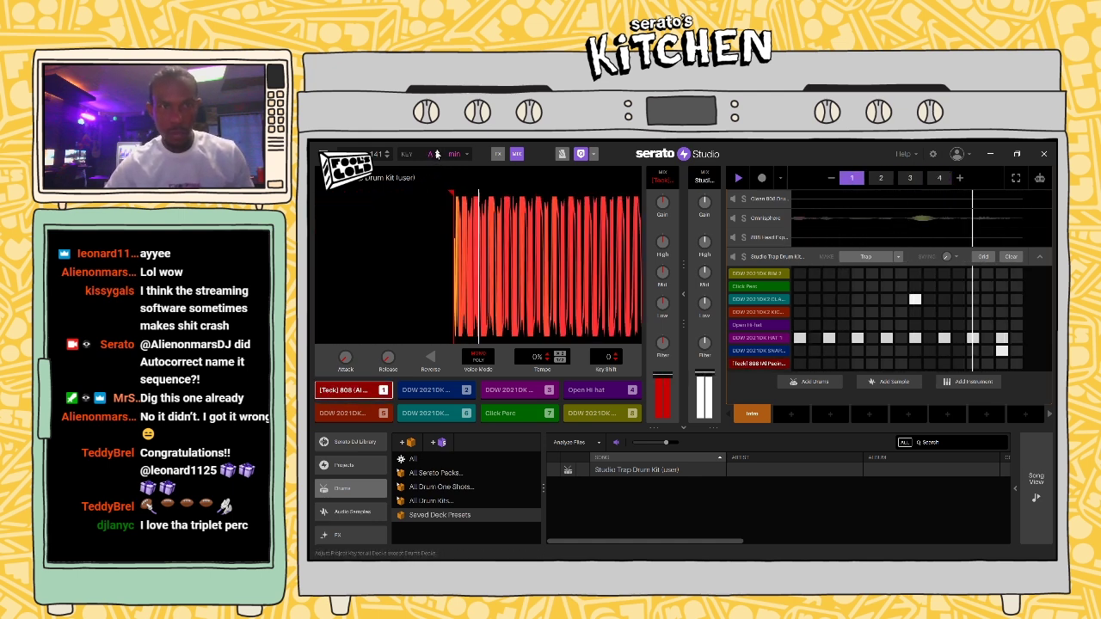
pyautogui.click(437, 152)
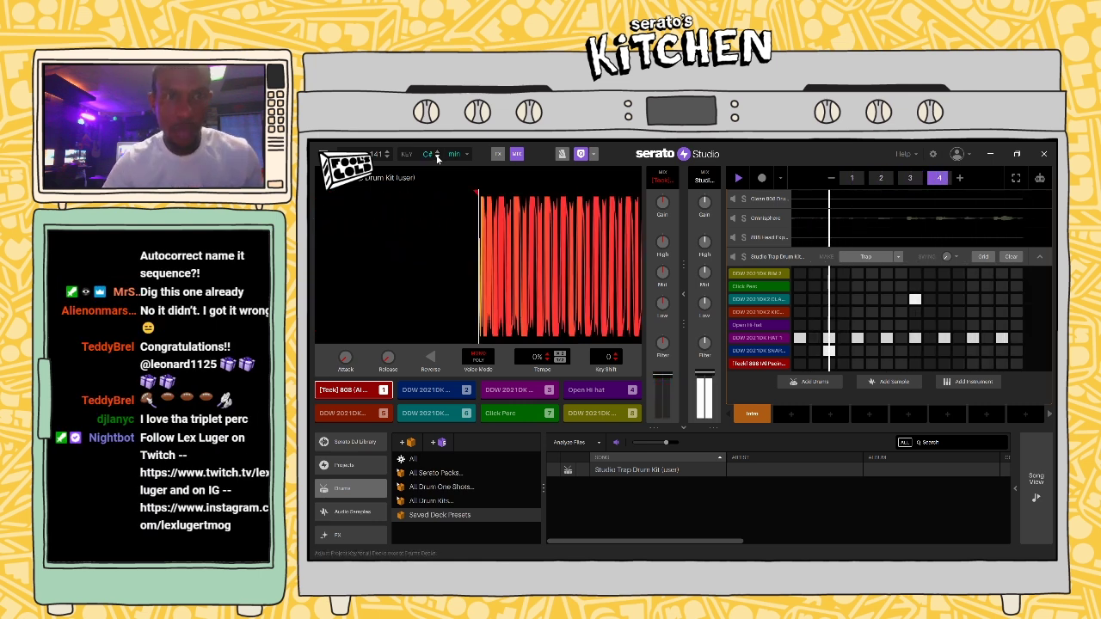
# Step: Try different key shifts on the 808 pad between -1 and +3, and settle on +2
pyautogui.click(616, 361)
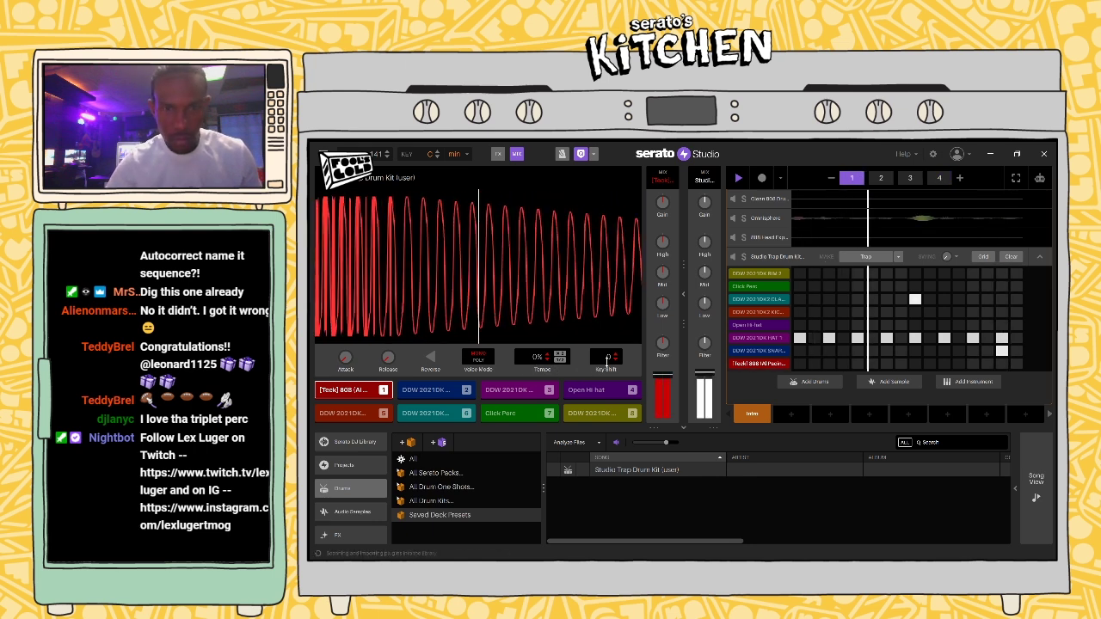
pyautogui.click(615, 356)
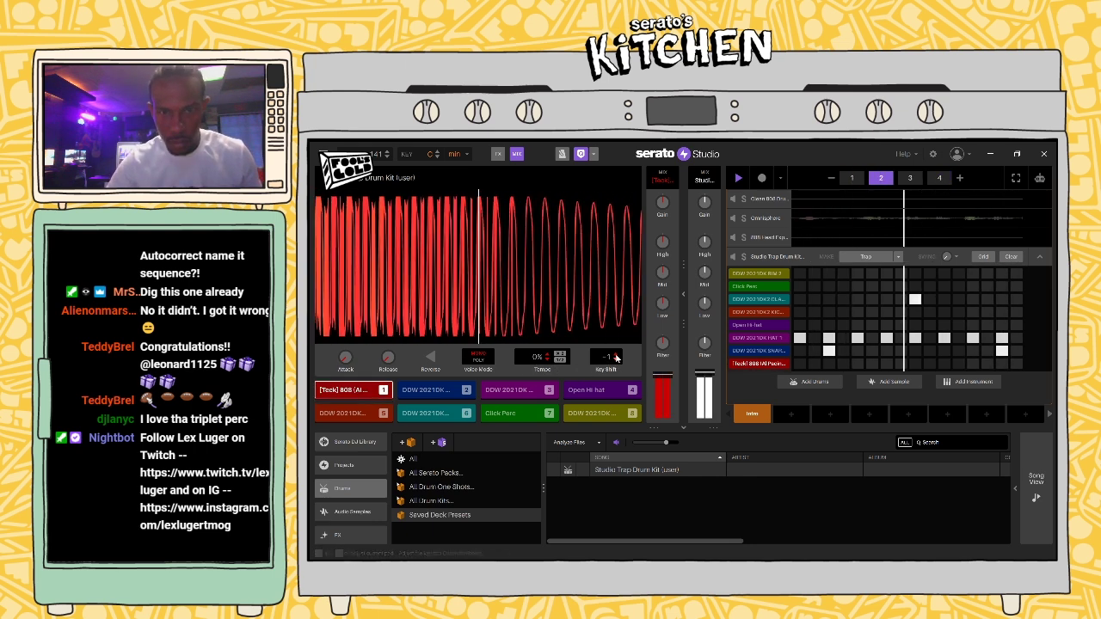
pyautogui.click(615, 357)
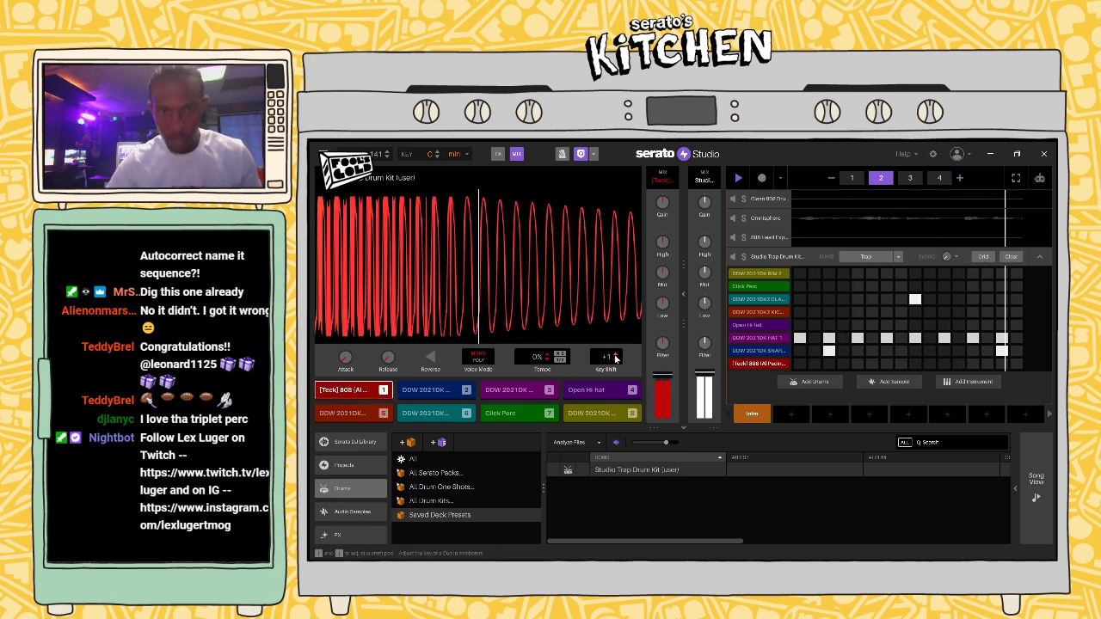
pyautogui.click(616, 356)
pyautogui.click(615, 356)
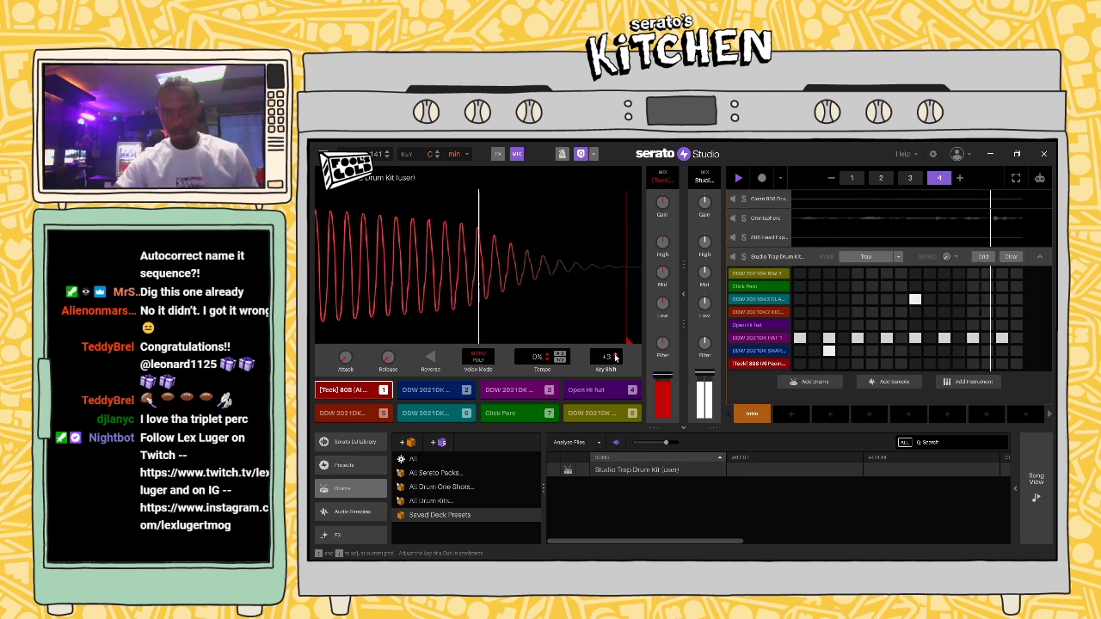
pyautogui.click(616, 357)
pyautogui.click(615, 357)
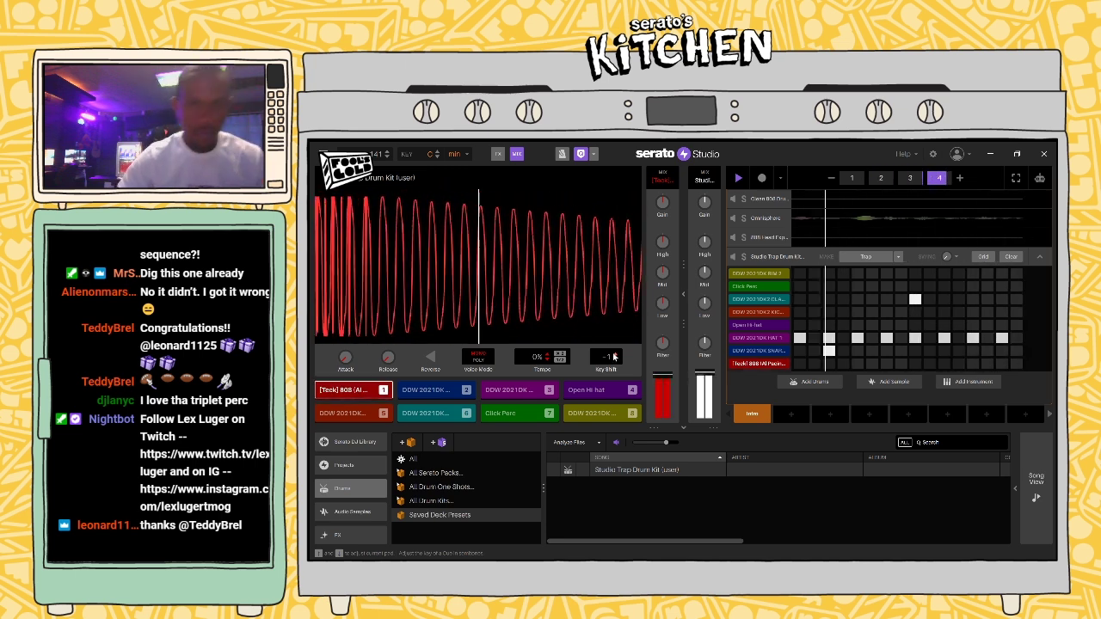
pyautogui.scroll(2, 614, 356)
pyautogui.scroll(1, 614, 356)
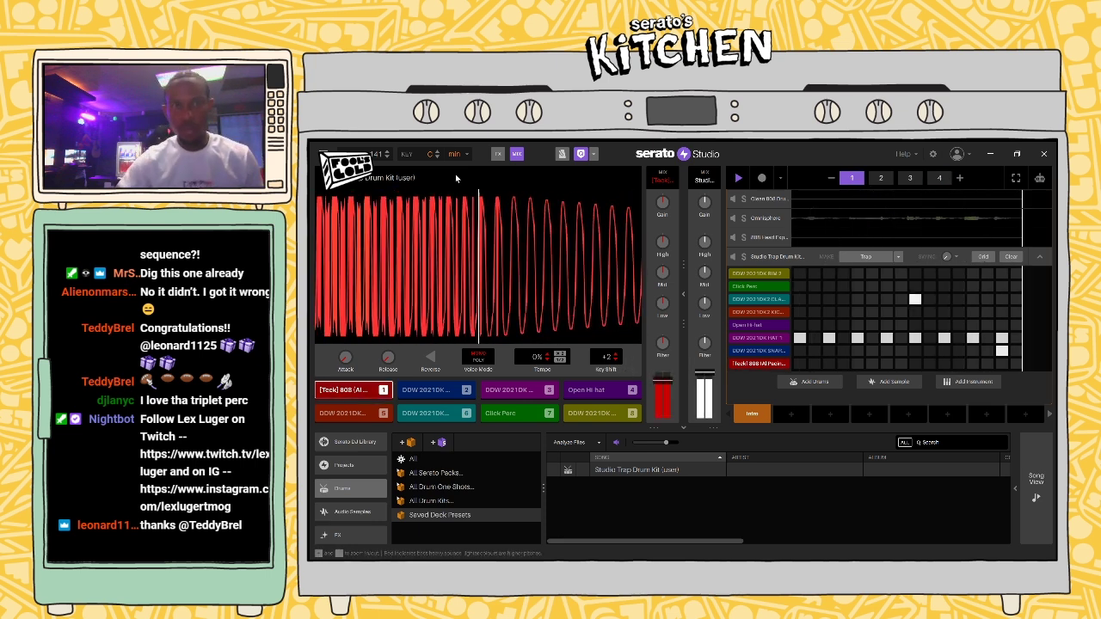
# Step: Try the project key in D# minor against the 808 and return it to C minor
pyautogui.click(437, 152)
pyautogui.click(437, 153)
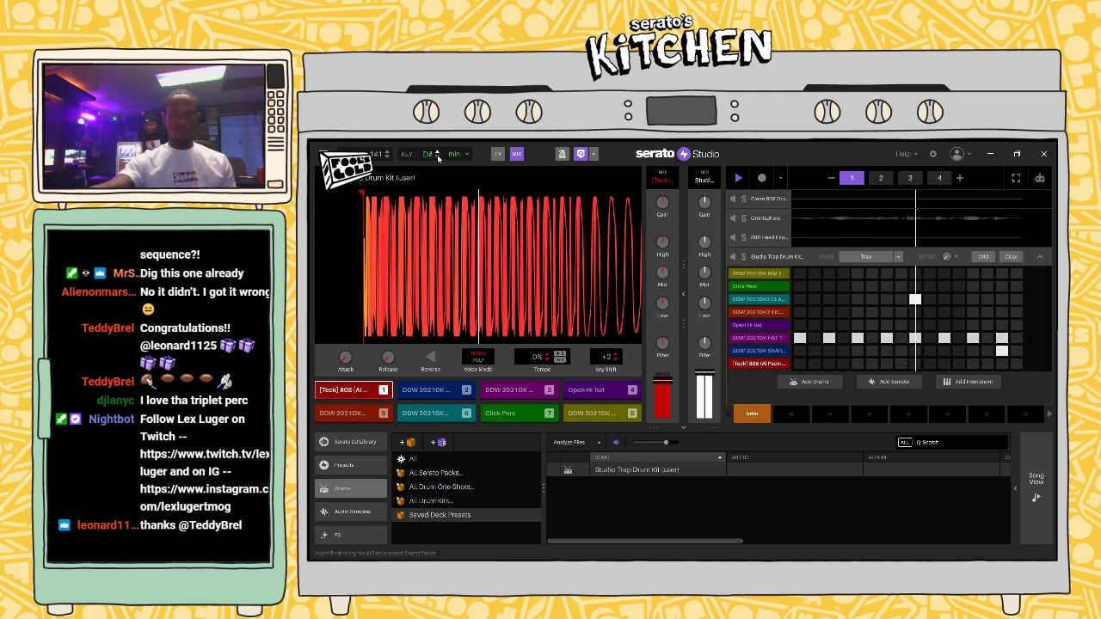
pyautogui.click(437, 157)
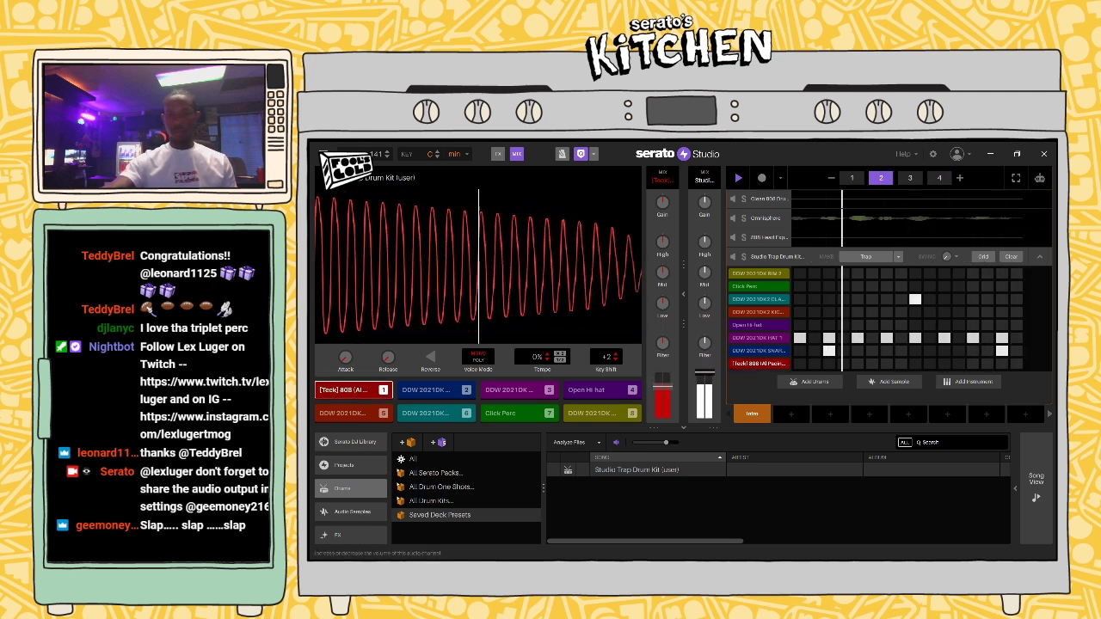
# Step: Set the 808 pad's key shift to +3 and adjust its channel volume
pyautogui.click(616, 359)
pyautogui.click(616, 354)
pyautogui.click(616, 354)
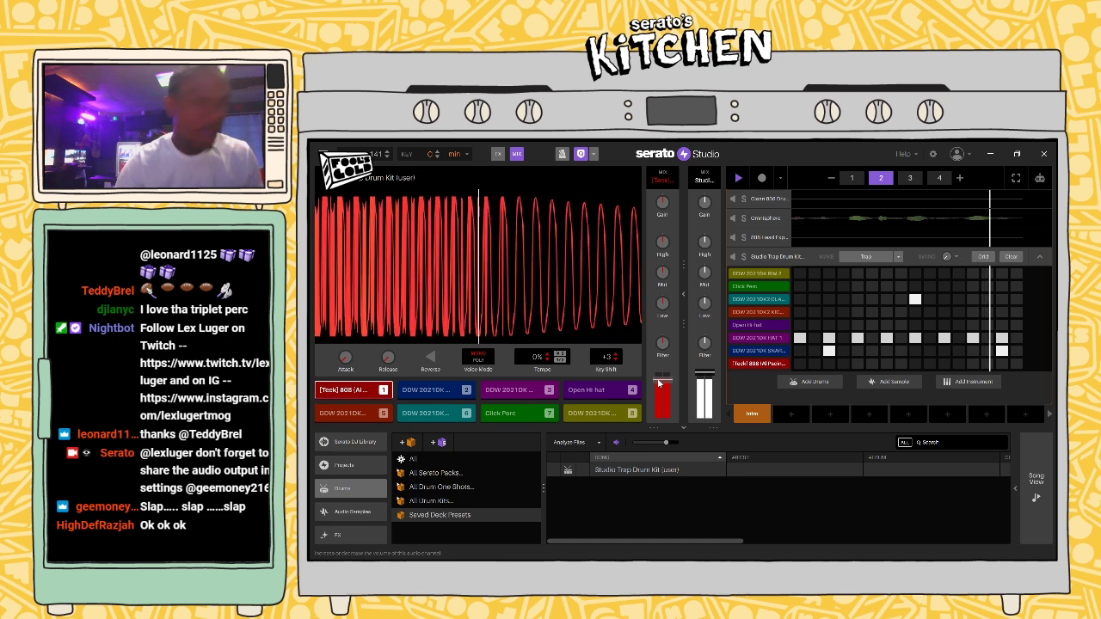
# Step: Check the Make Audio Available to Other Applications option in the audio setup and close the setup window
pyautogui.click(322, 154)
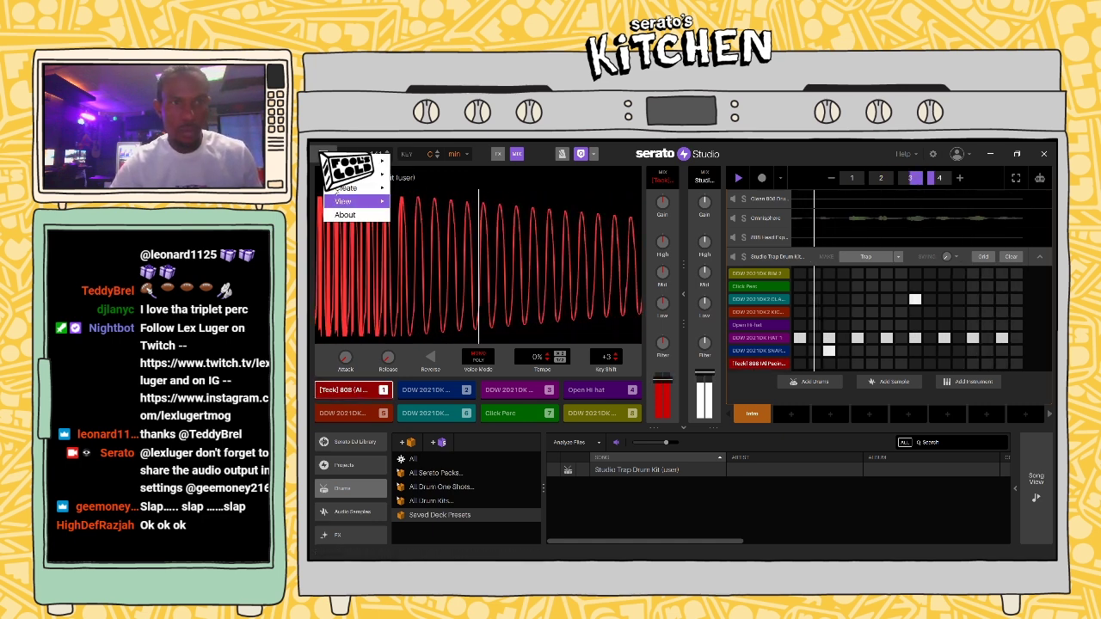
pyautogui.click(348, 174)
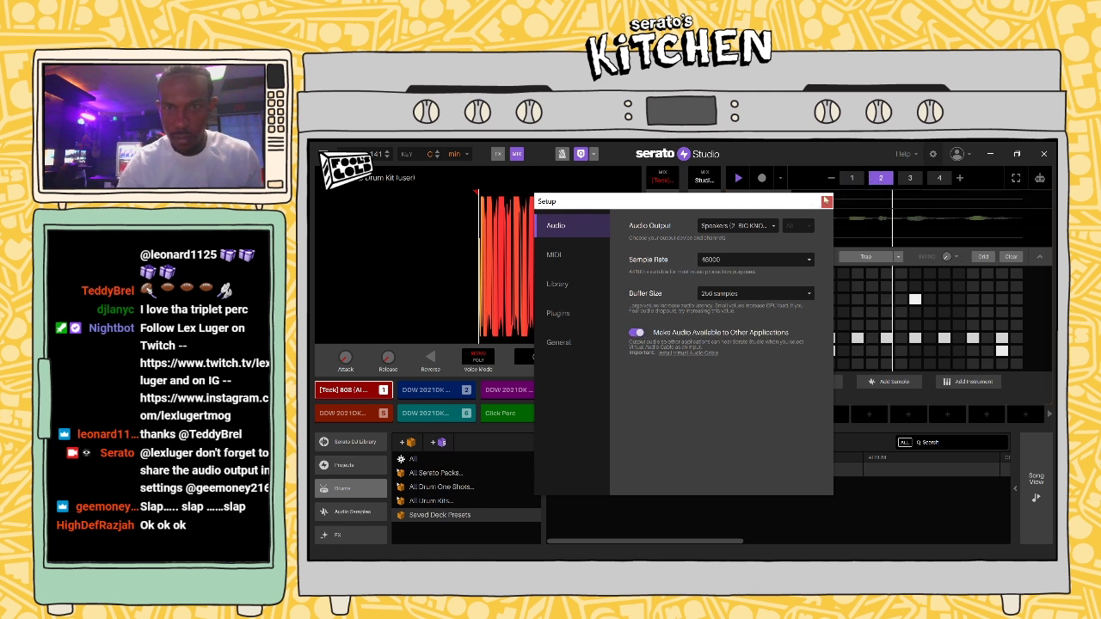
pyautogui.click(827, 204)
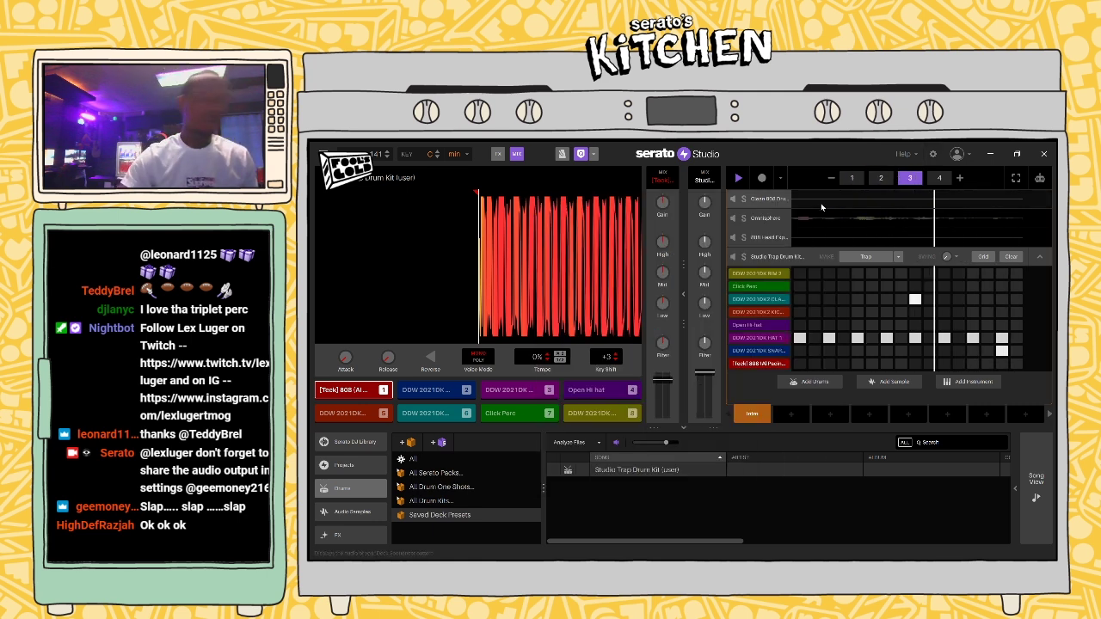
# Step: Record an 808 pattern into the bottom row of the drum grid and adjust the 808 pad's release
pyautogui.click(741, 179)
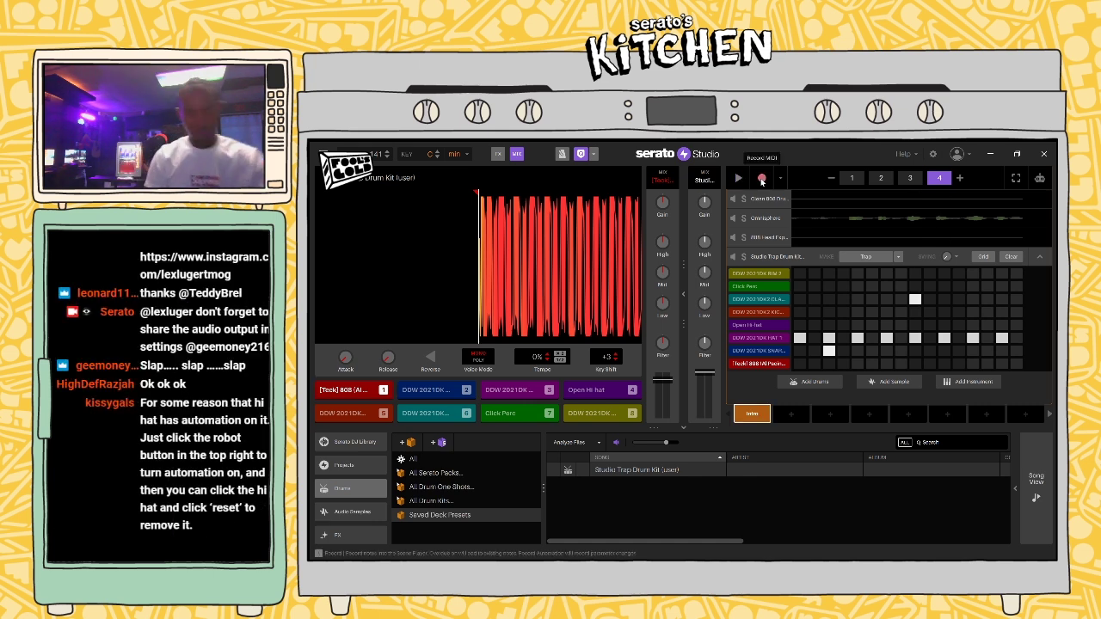
pyautogui.click(761, 179)
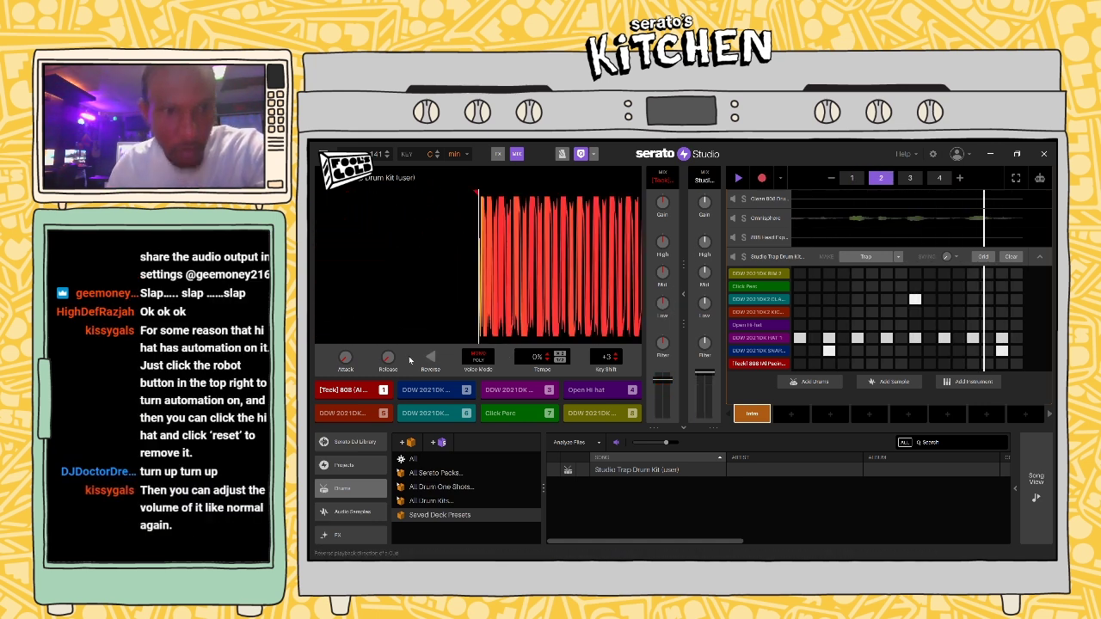
pyautogui.moveTo(388, 357); pyautogui.dragTo(388, 349)
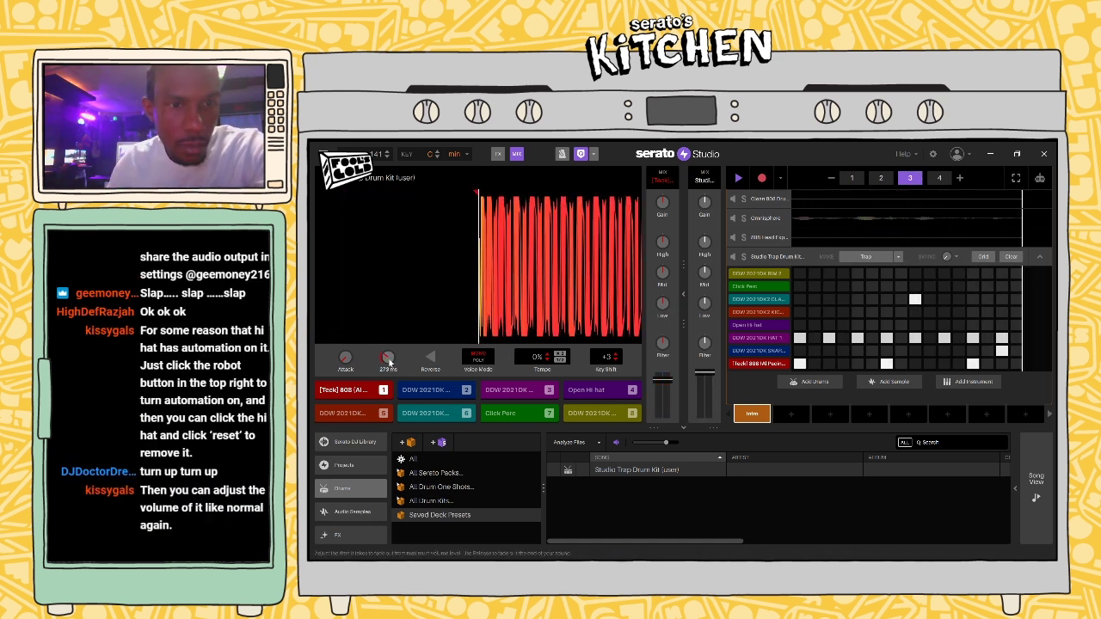
pyautogui.scroll(5, 388, 360)
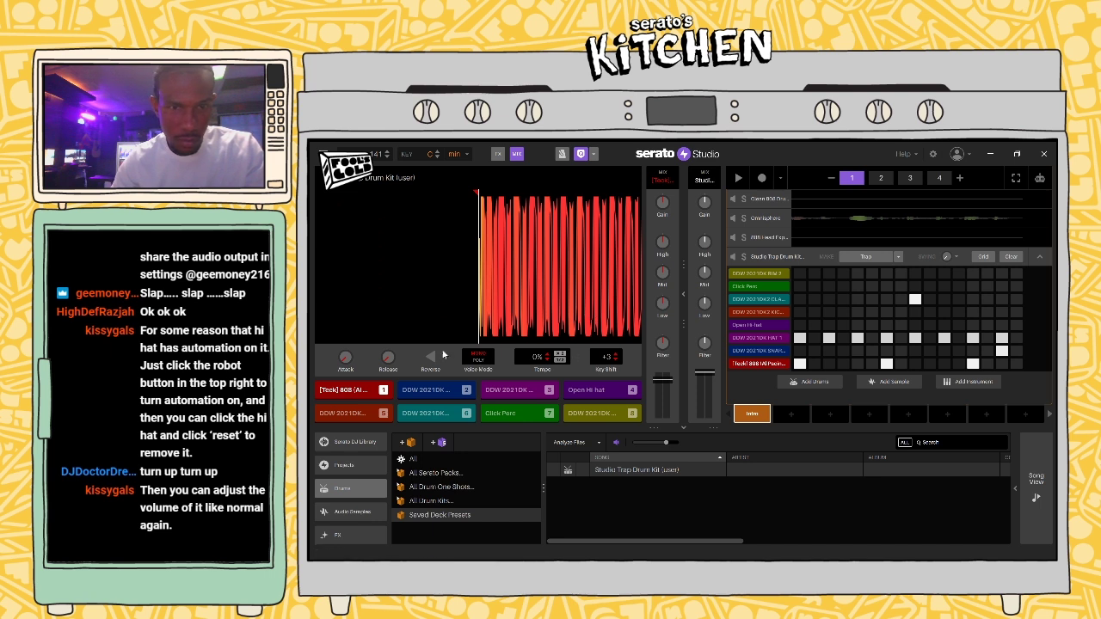
# Step: Audition the 808 and kick pads against the playing beat
pyautogui.click(433, 358)
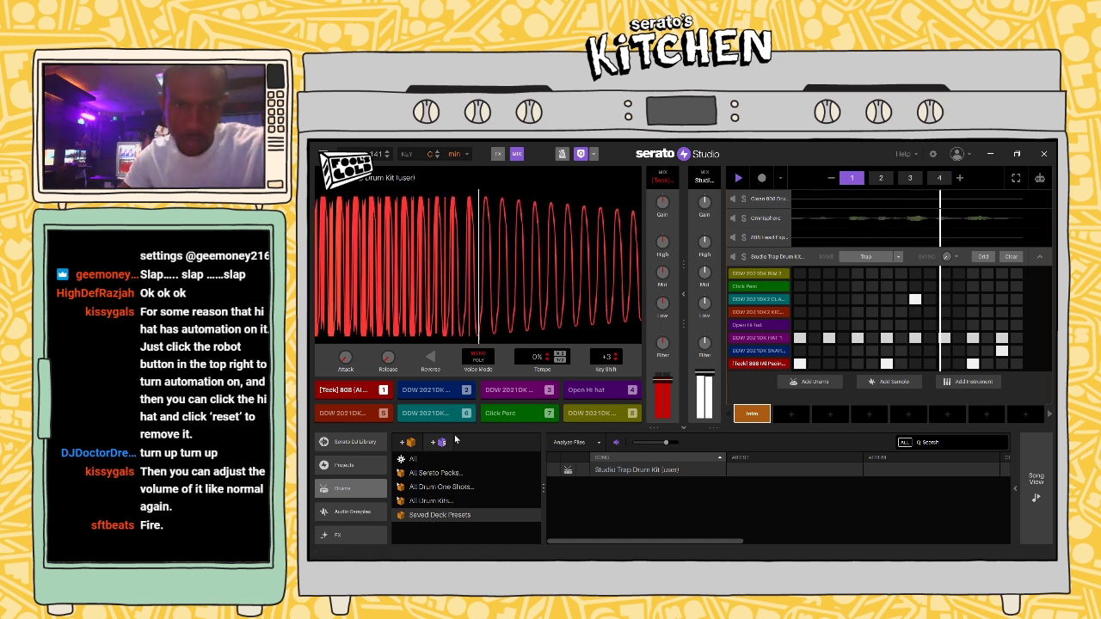
pyautogui.click(363, 416)
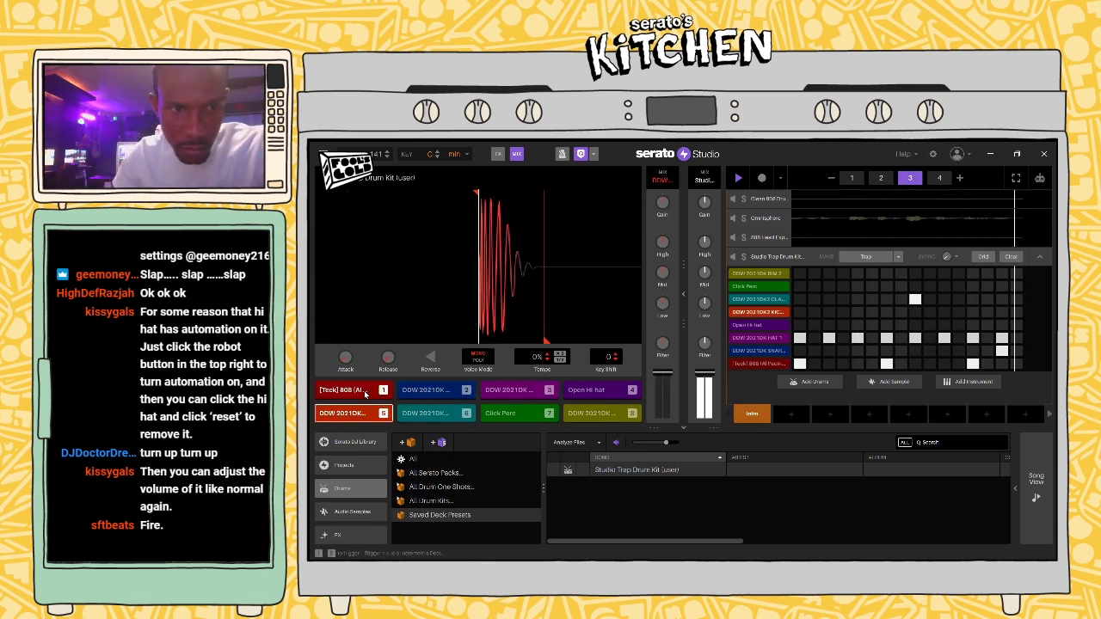
pyautogui.click(365, 393)
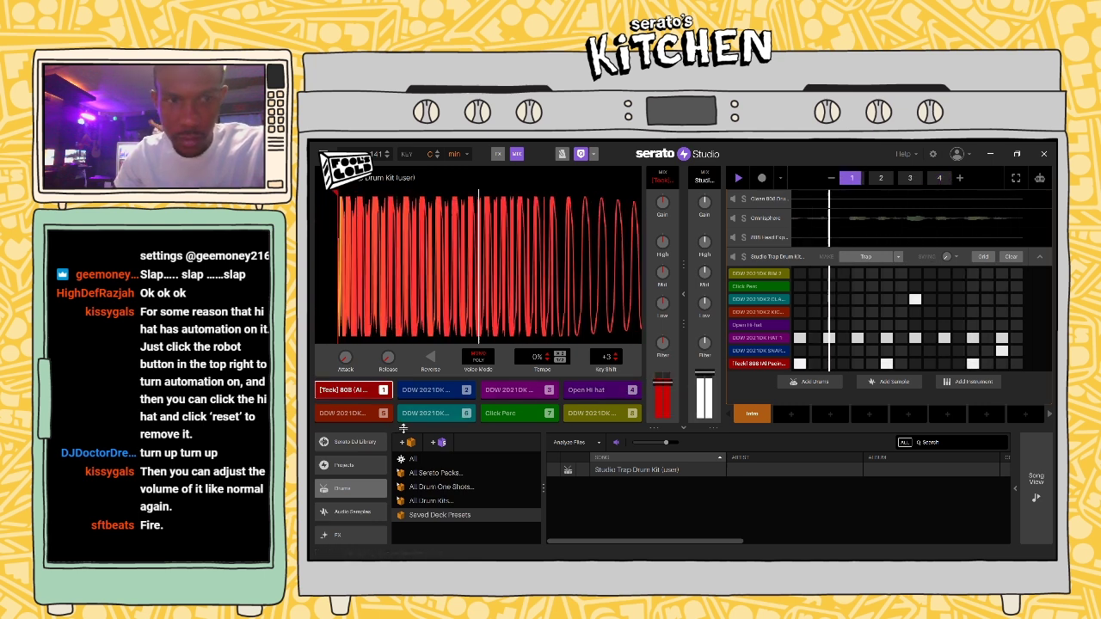
pyautogui.click(357, 416)
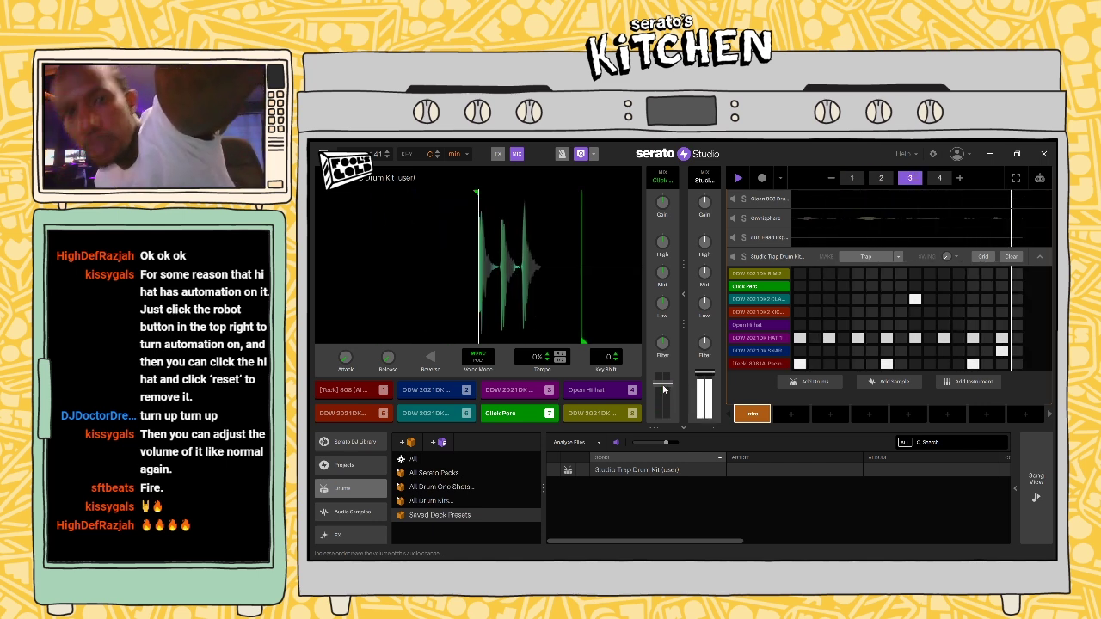
# Step: Try key shifts of +2 and +1 on the 808 pad against the melody
pyautogui.click(758, 363)
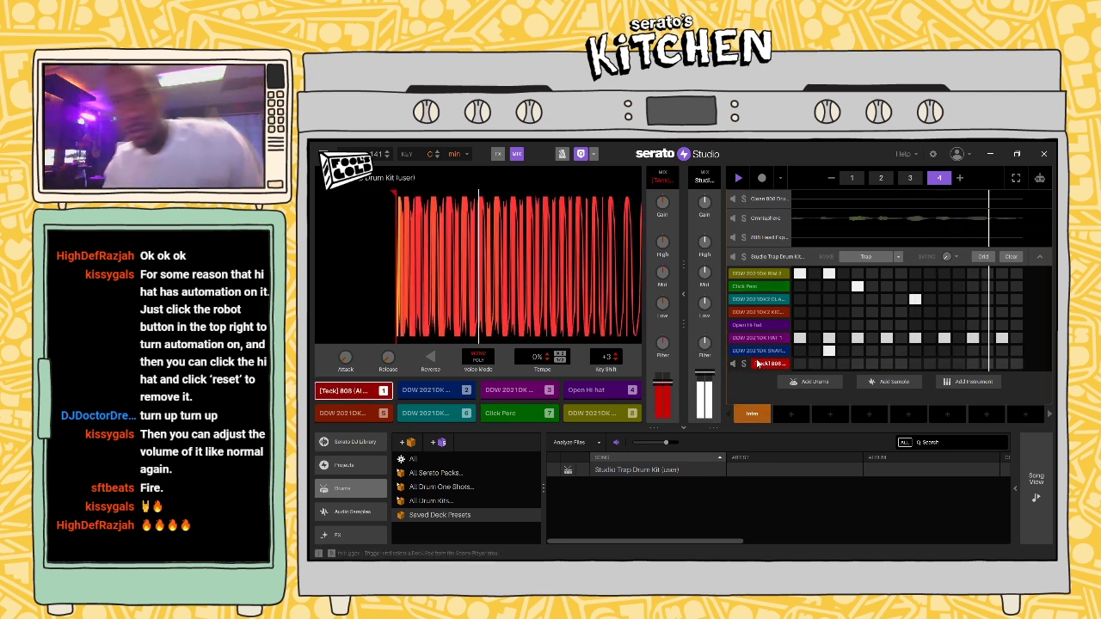
pyautogui.click(616, 360)
pyautogui.click(616, 360)
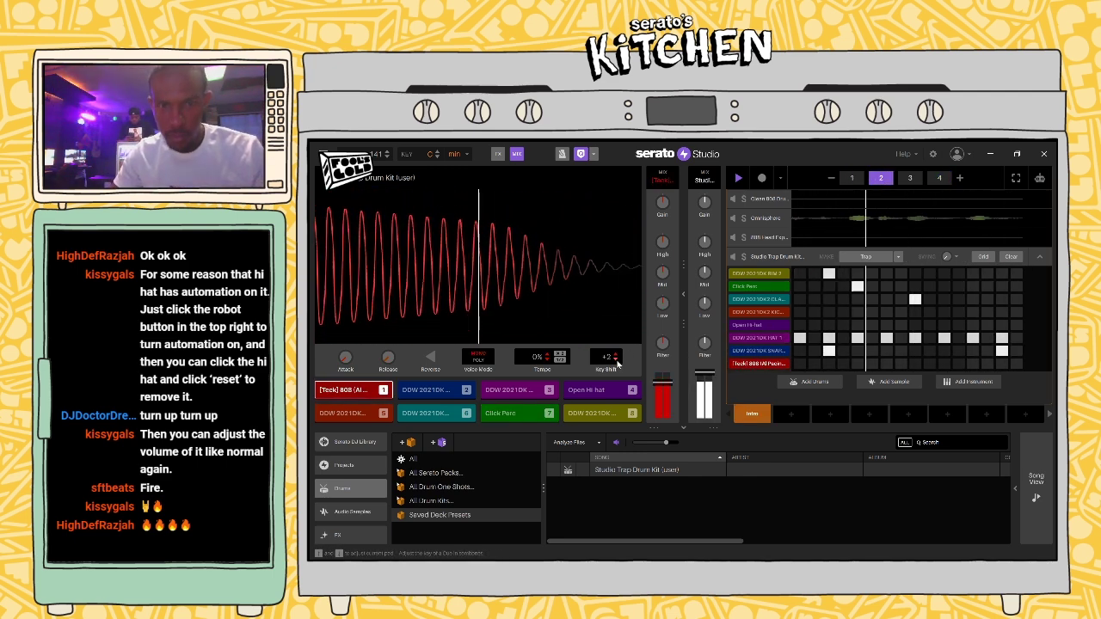
pyautogui.click(616, 356)
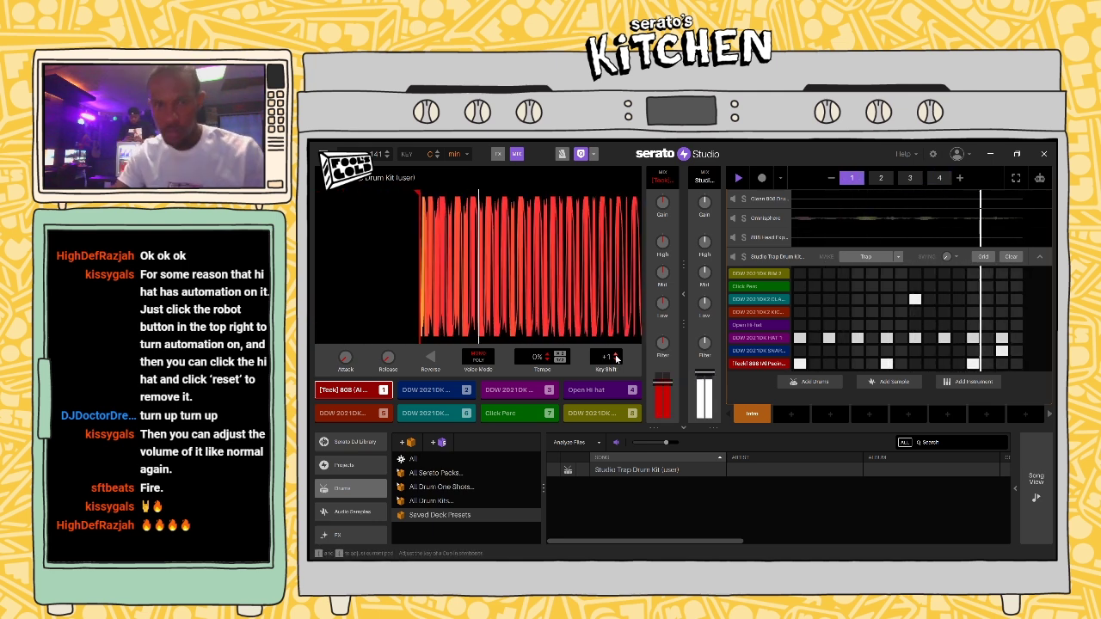
# Step: Set the project key to B minor and the 808 pad's key shift to +3
pyautogui.click(438, 158)
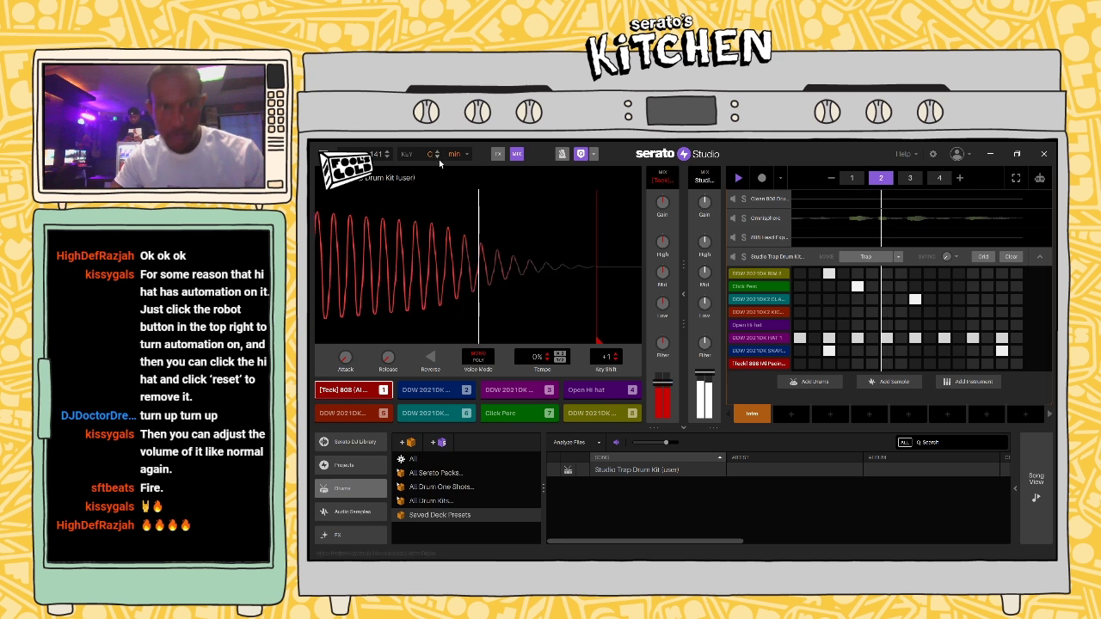
pyautogui.click(616, 358)
pyautogui.click(616, 354)
pyautogui.click(616, 355)
pyautogui.click(616, 355)
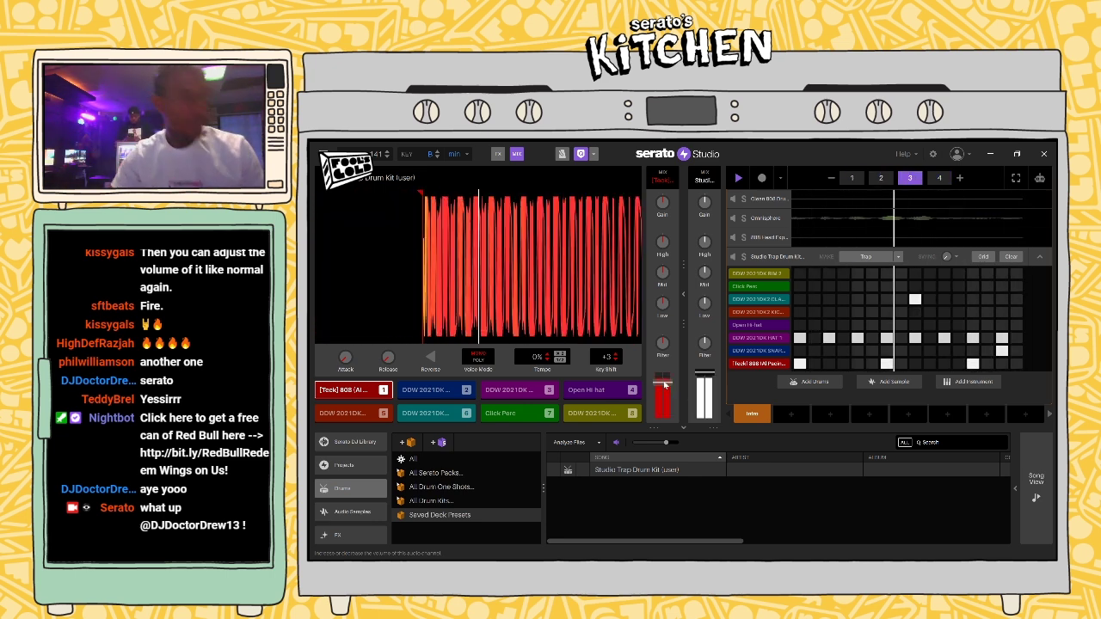
# Step: Record a kick pattern in the kick row that follows the 808 hits and adjust the kick channel's gain
pyautogui.click(766, 315)
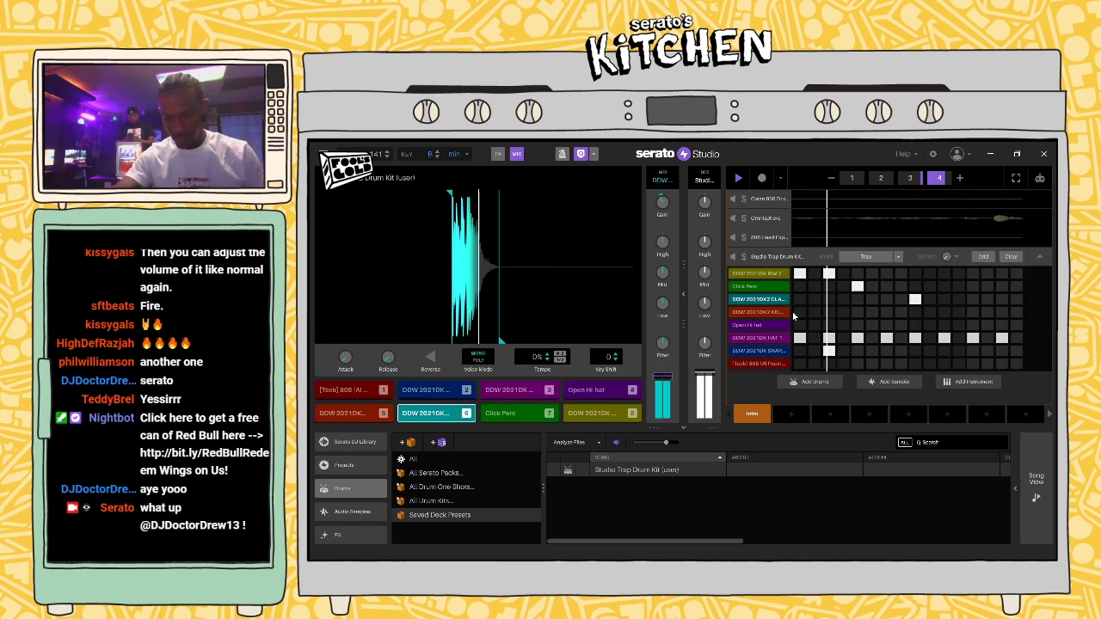
pyautogui.click(777, 315)
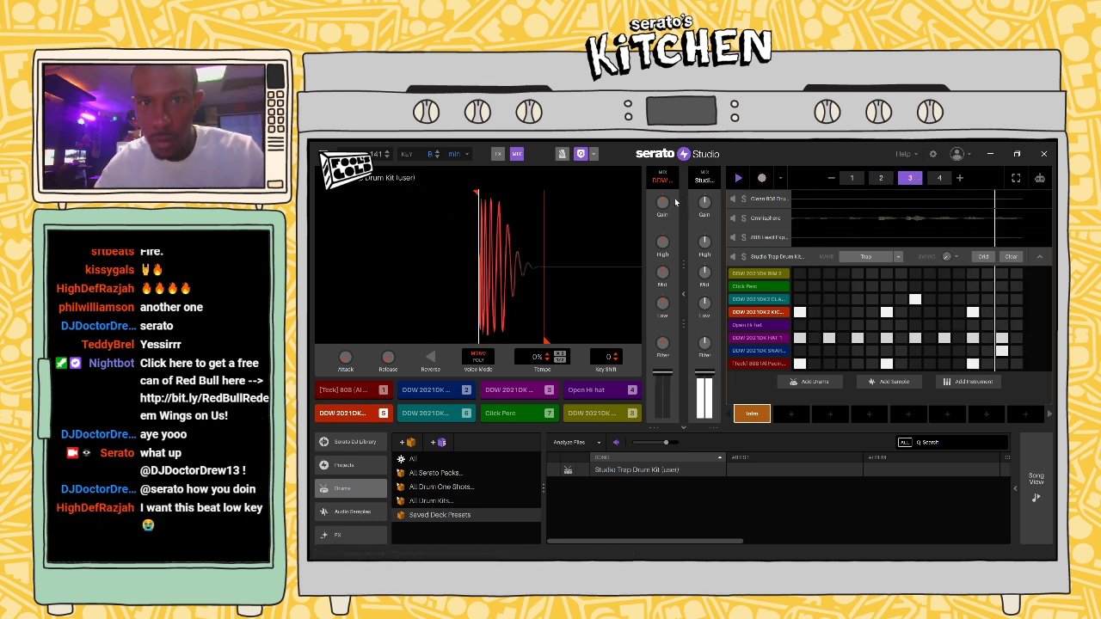
pyautogui.moveTo(662, 202)
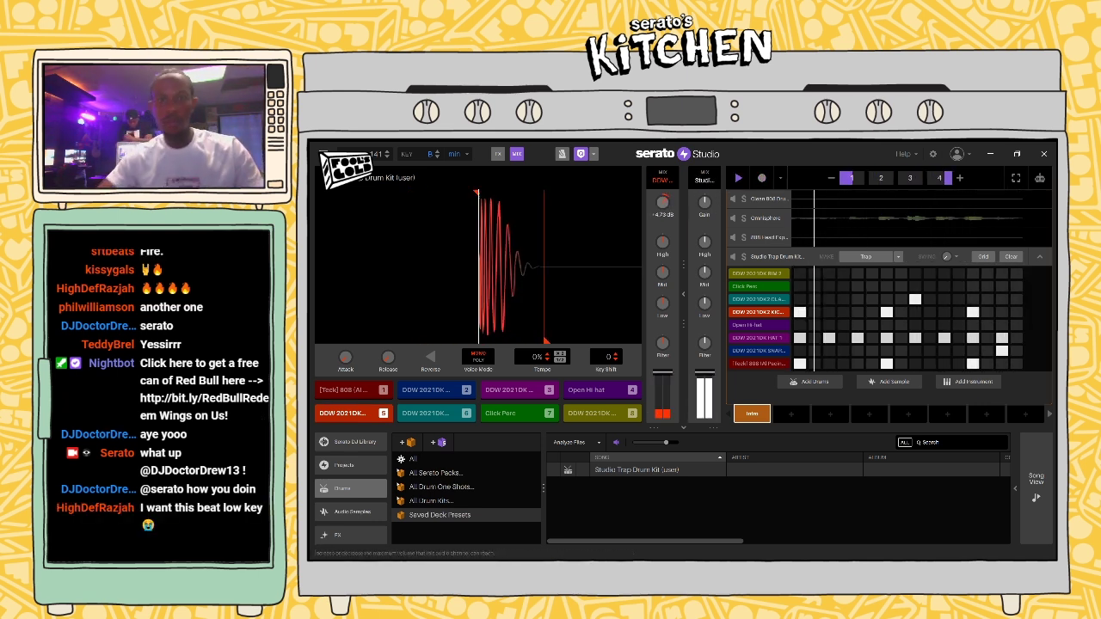
pyautogui.moveTo(663, 202); pyautogui.dragTo(664, 207)
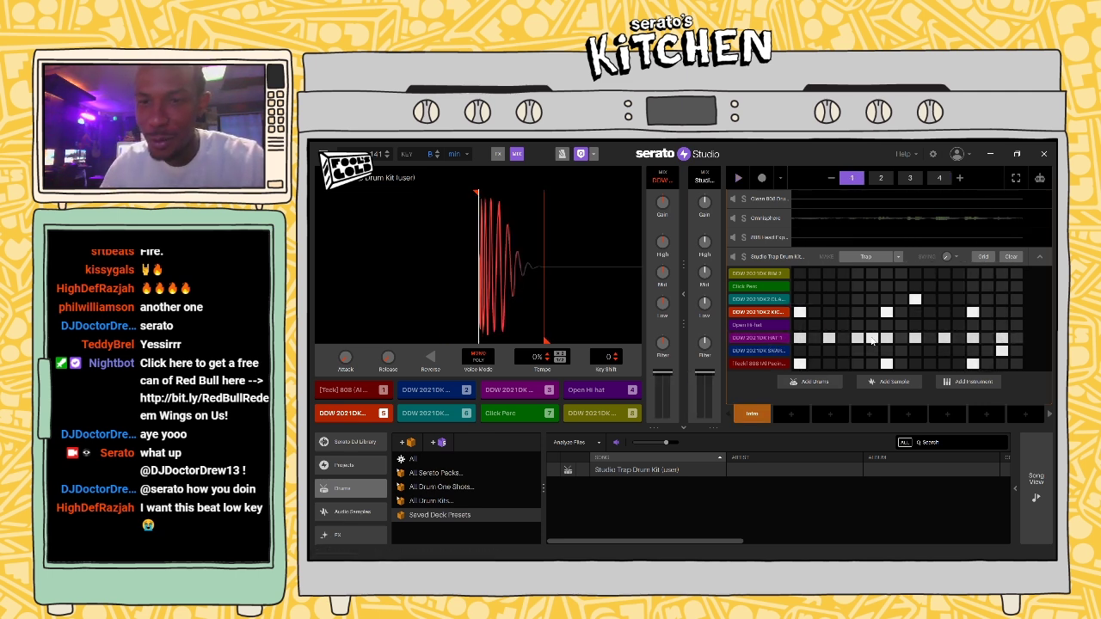
# Step: Subdivide the first bar's steps and add fast hi-hat rolls between the main hits in the HAT 1 row
pyautogui.click(876, 339)
pyautogui.rightClick(836, 369)
pyautogui.moveTo(813, 348)
pyautogui.click(870, 343)
pyautogui.press('space')
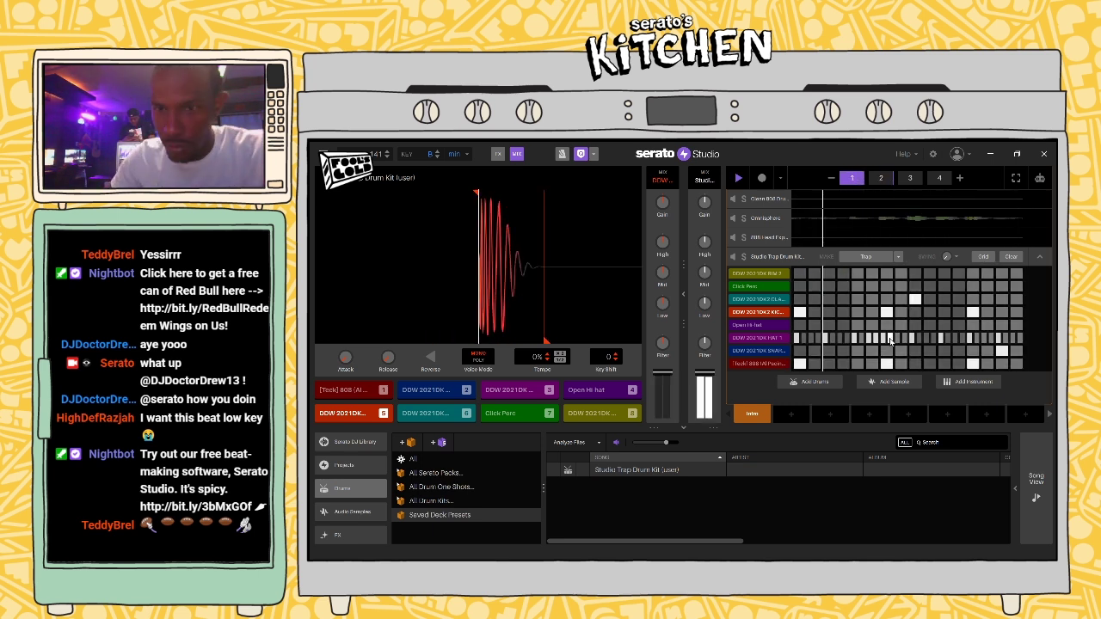
pyautogui.press('space')
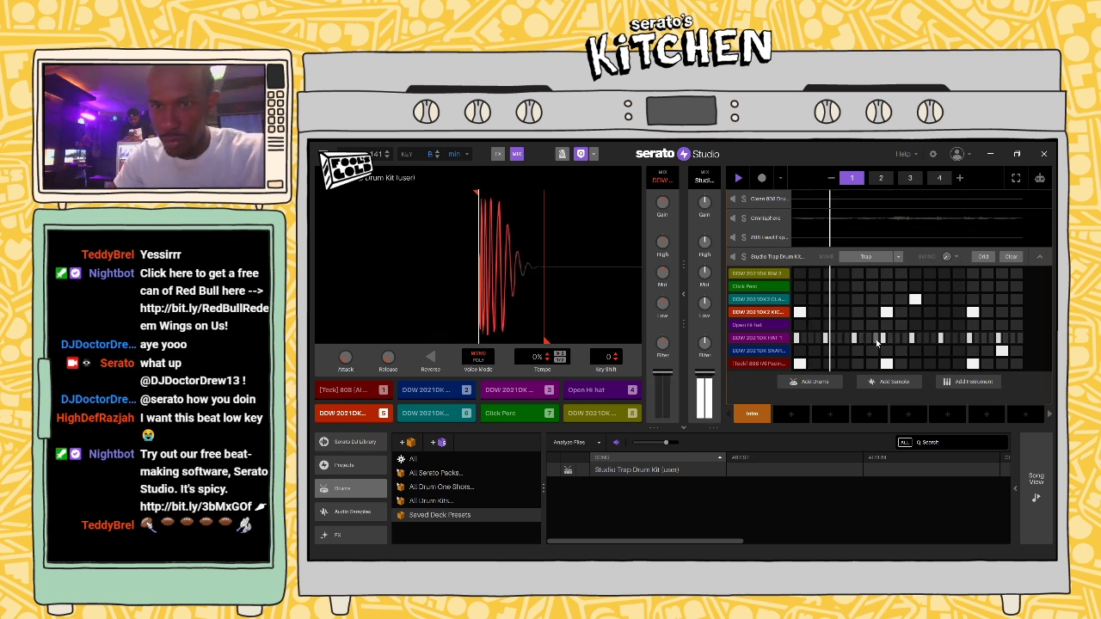
pyautogui.click(954, 338)
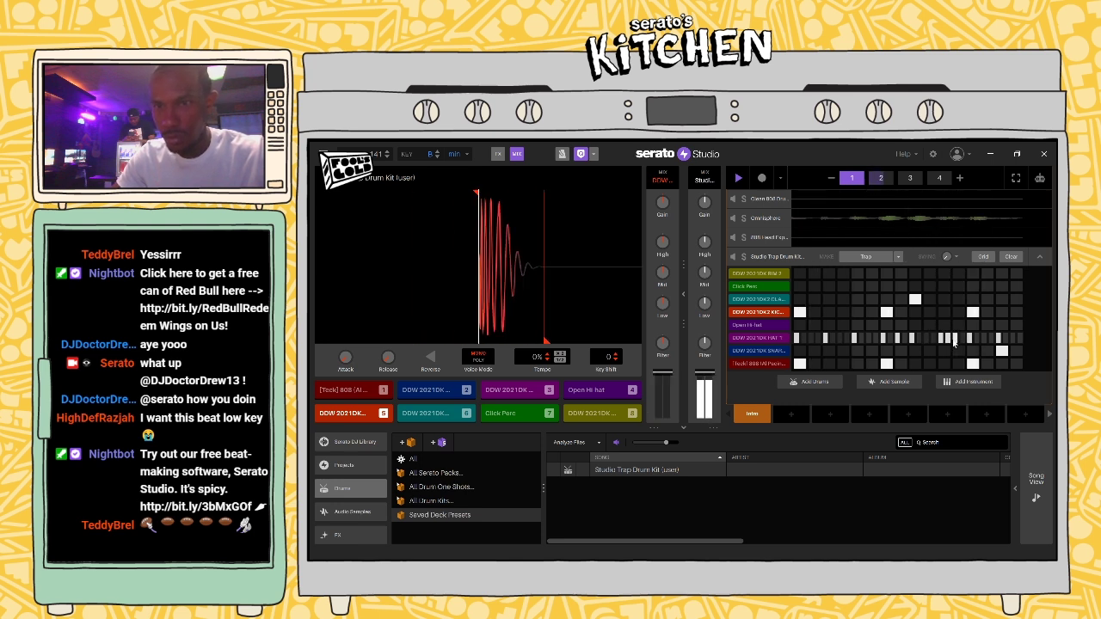
pyautogui.click(962, 338)
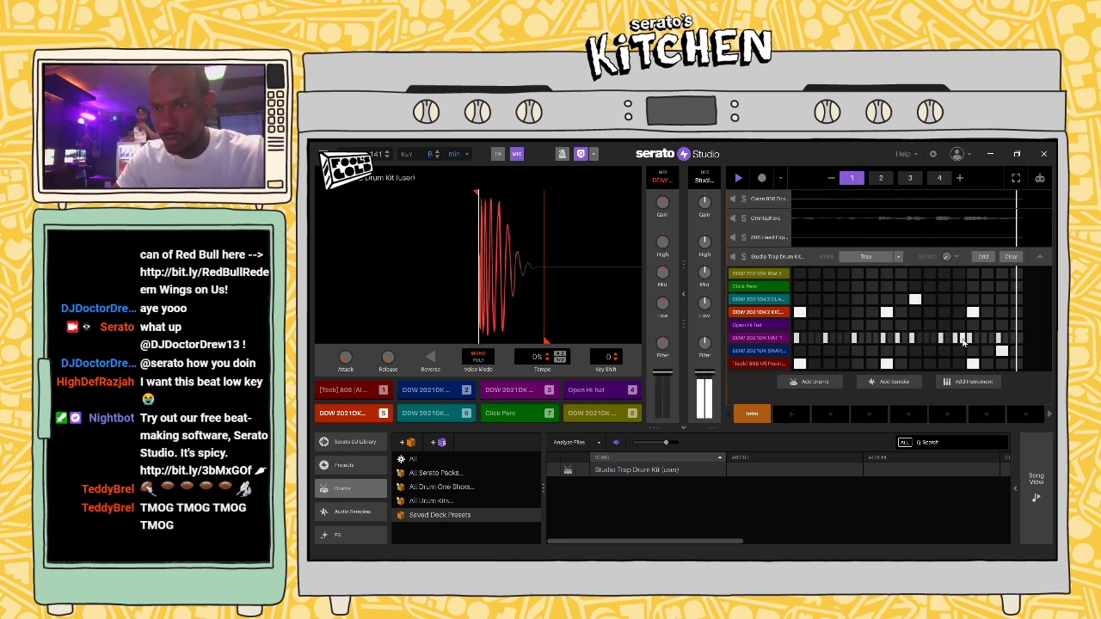
pyautogui.click(982, 339)
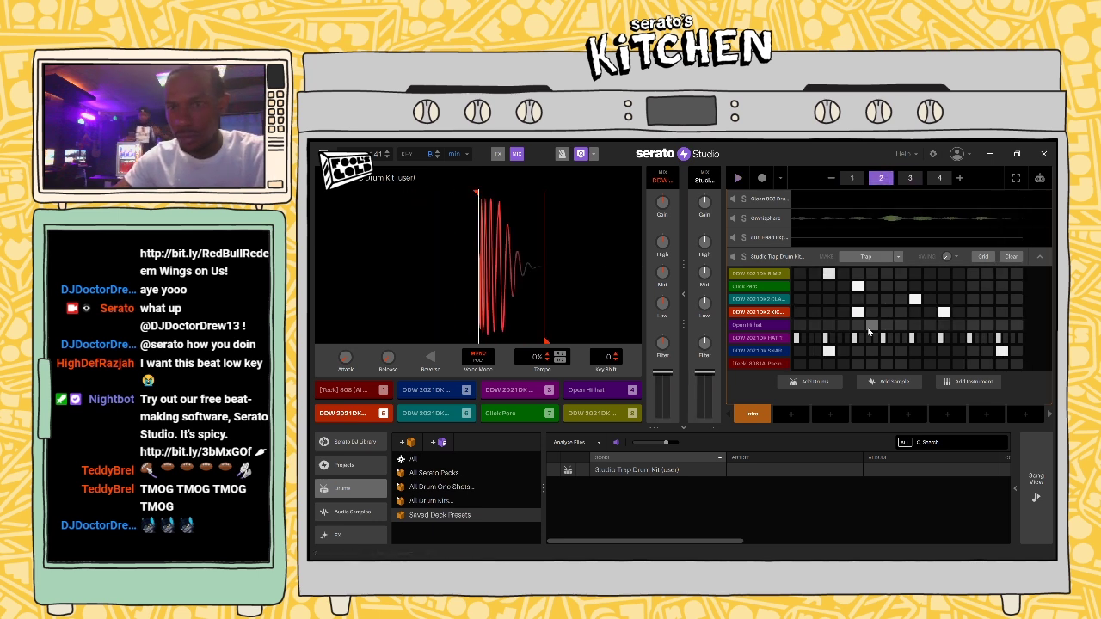
# Step: Add hi-hat rolls to the remaining bars and place closing snare and 808 hits at the end of bar 4
pyautogui.click(881, 178)
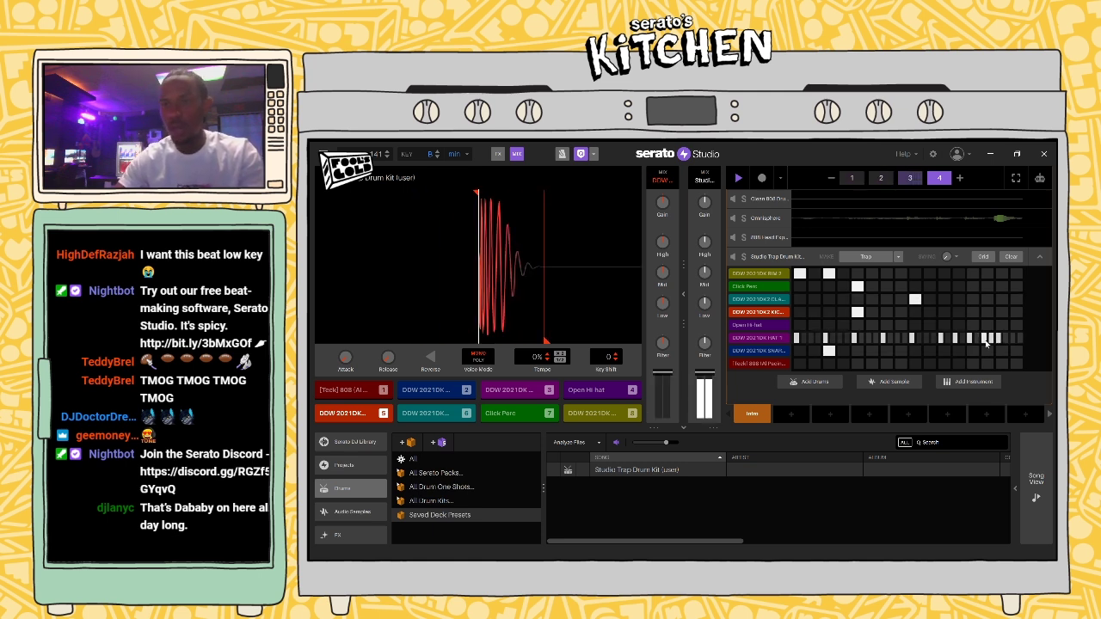
pyautogui.click(972, 351)
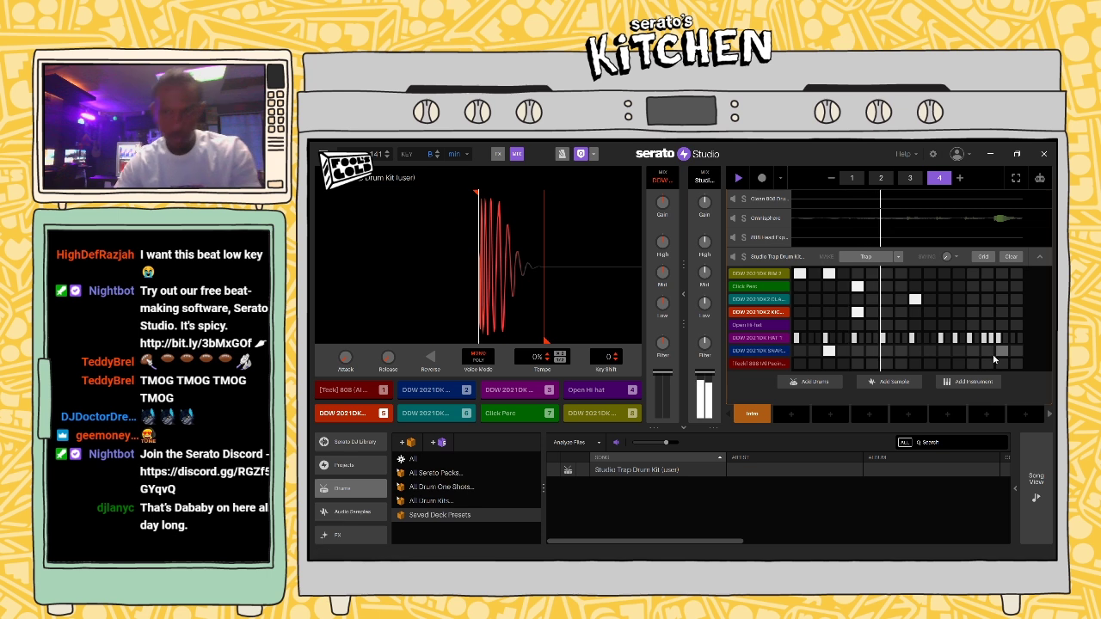
pyautogui.click(972, 351)
pyautogui.click(987, 351)
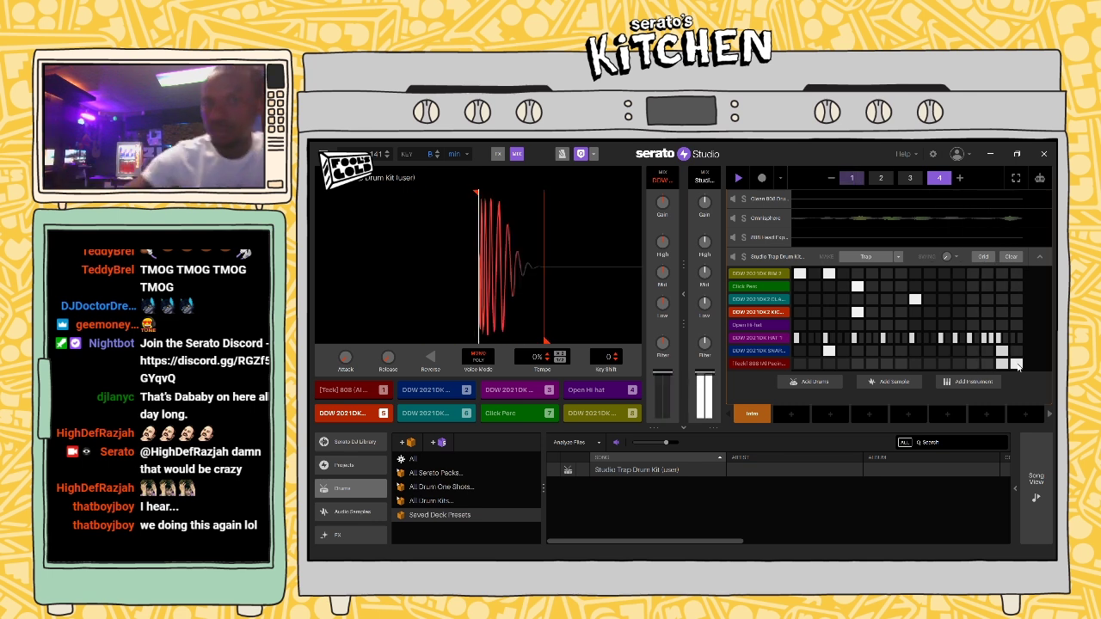
pyautogui.click(1018, 365)
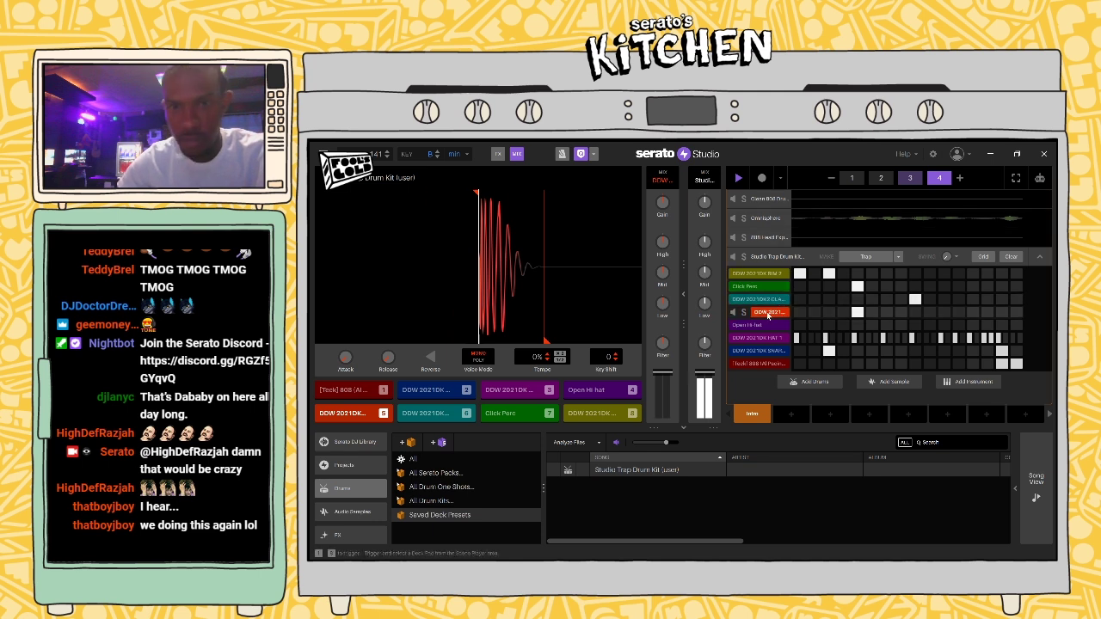
# Step: Compare the 808 with the kick, set the kick pad's key shift to -1 and adjust its gain
pyautogui.click(763, 364)
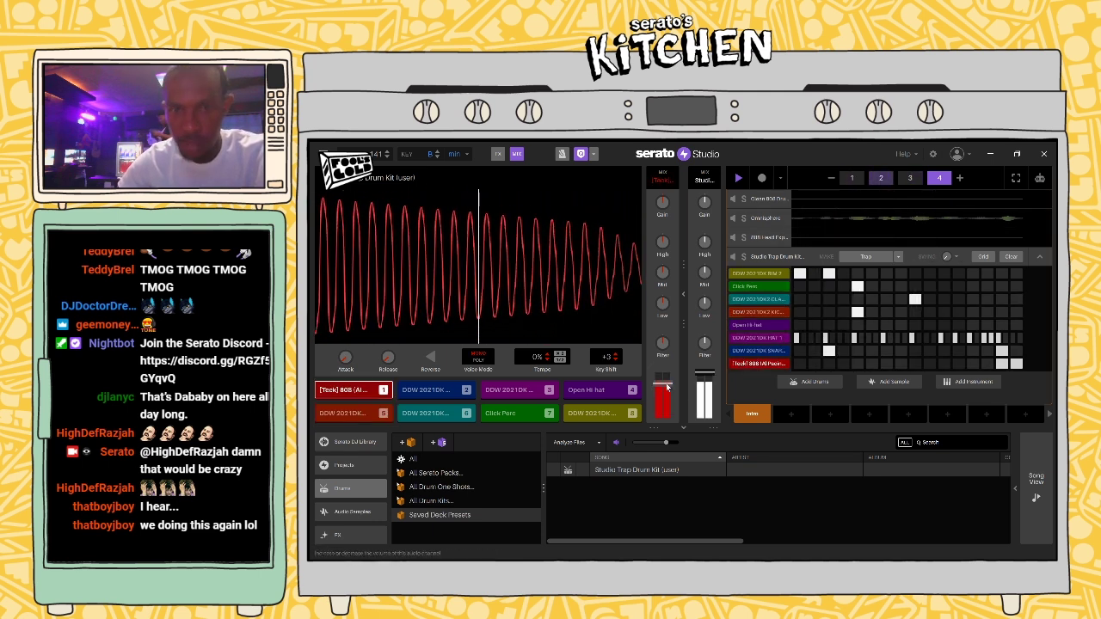
pyautogui.press('a')
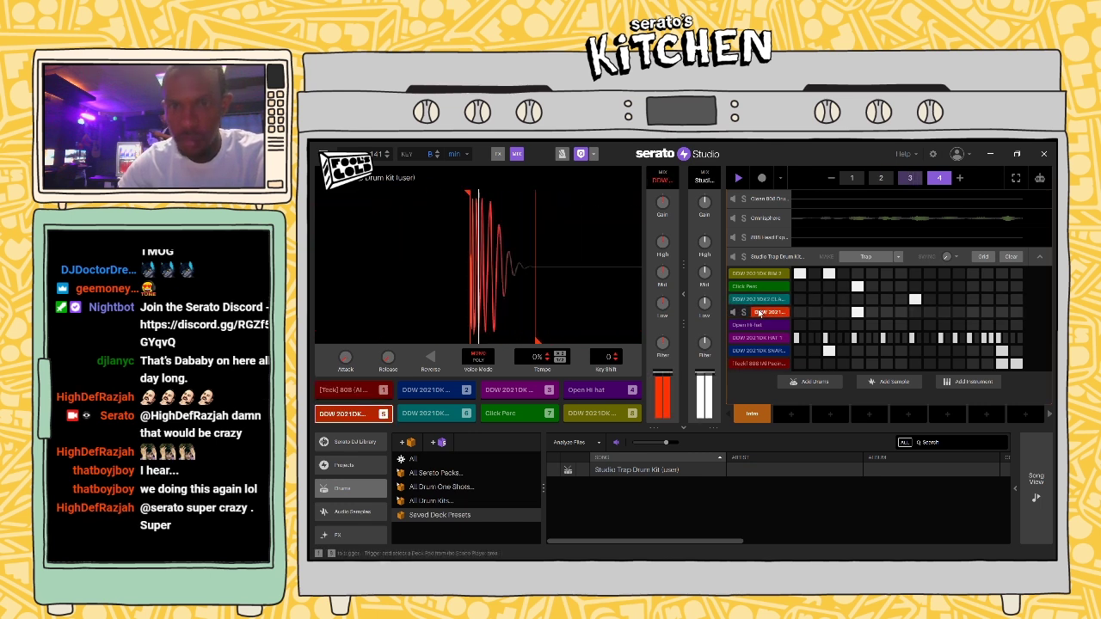
pyautogui.scroll(5, 662, 206)
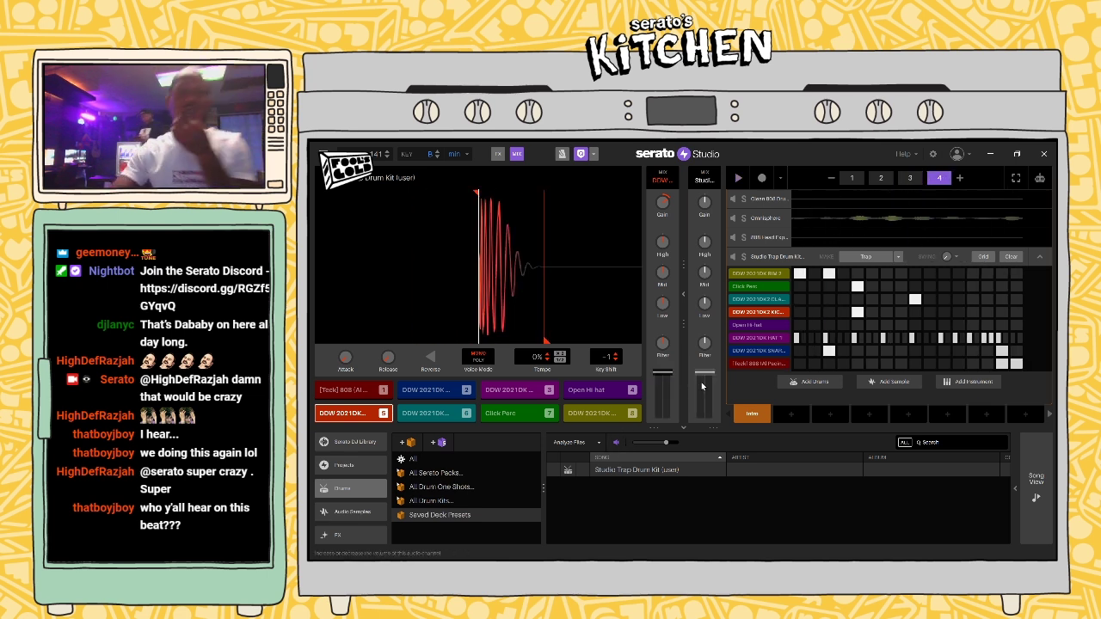
# Step: Save the project as "monday work redbull" in the Serato Studio music folder
pyautogui.hotkey('ctrl', 's')
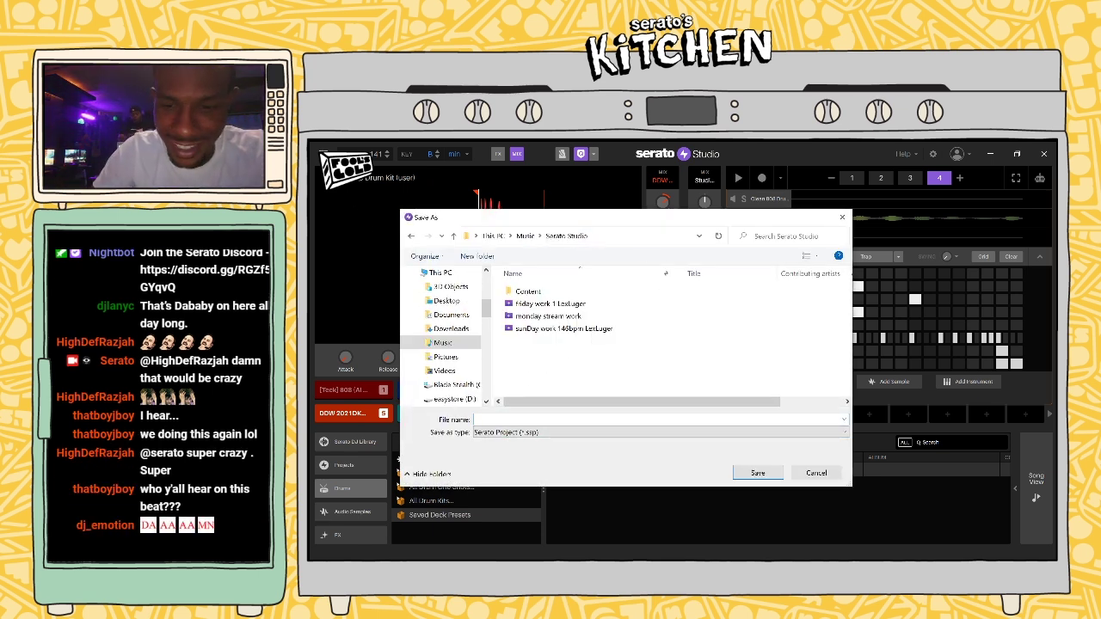
pyautogui.write('monday work redbull')
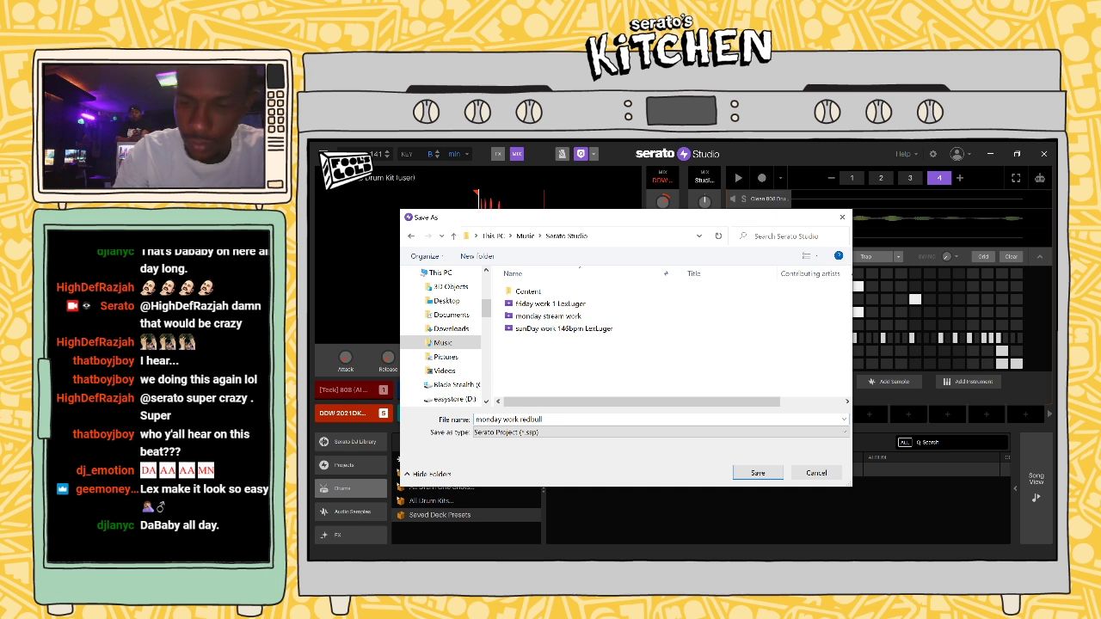
pyautogui.press('Return')
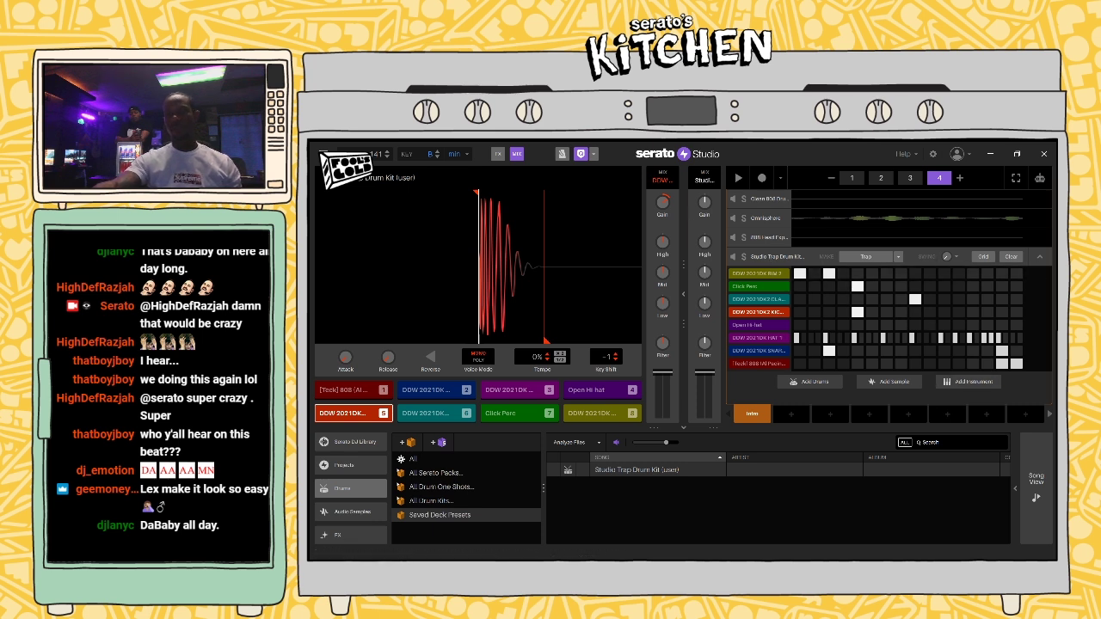
# Step: Play the beat with the Studio Trap Drum Kit sequence collapsed and inspect the Clean 808 Drum Kit grid
pyautogui.click(1040, 258)
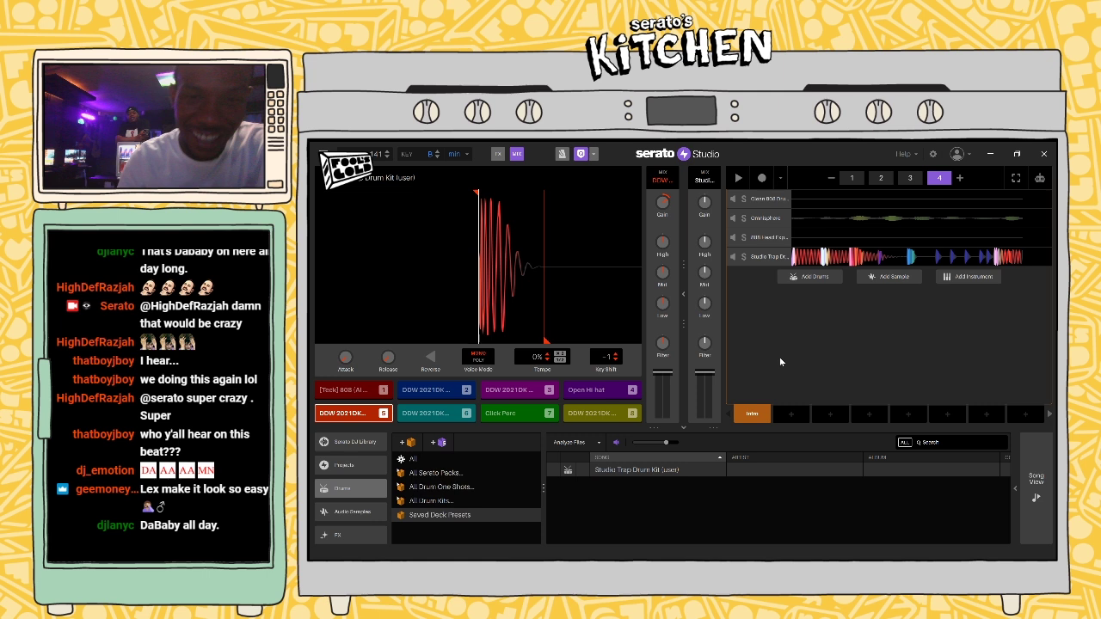
pyautogui.press('space')
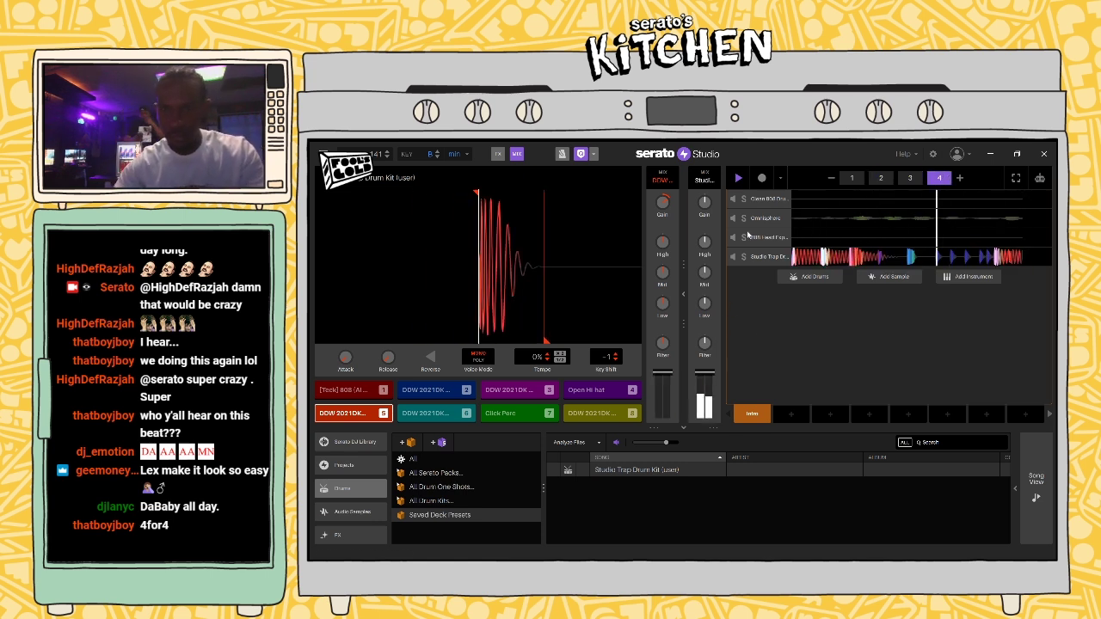
pyautogui.press('space')
pyautogui.click(765, 204)
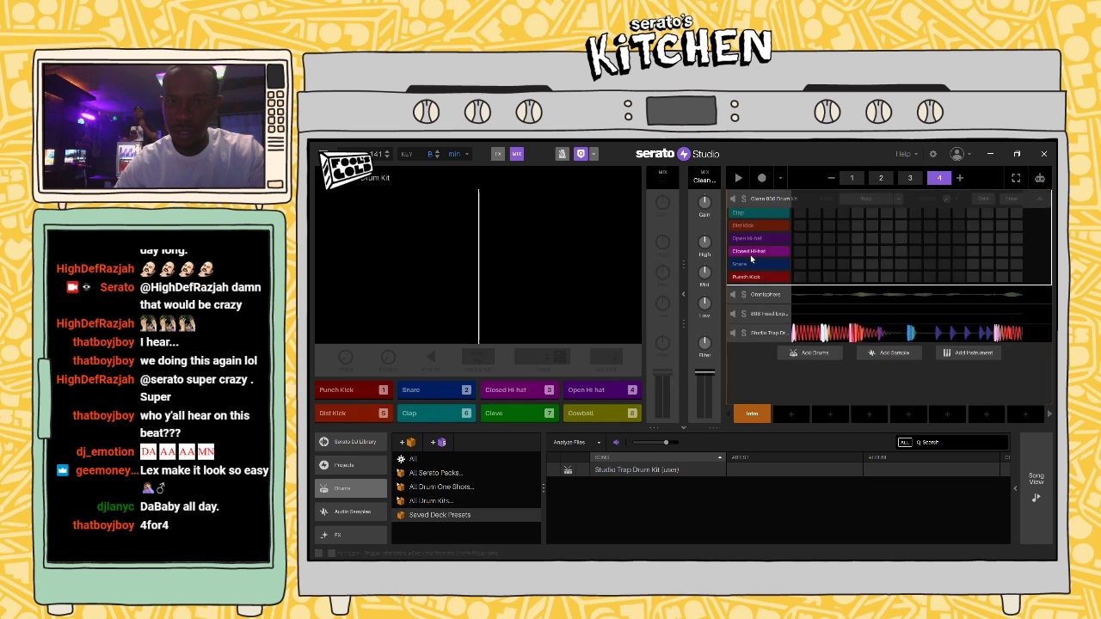
pyautogui.press('Left')
pyautogui.press('Left')
pyautogui.press('Left')
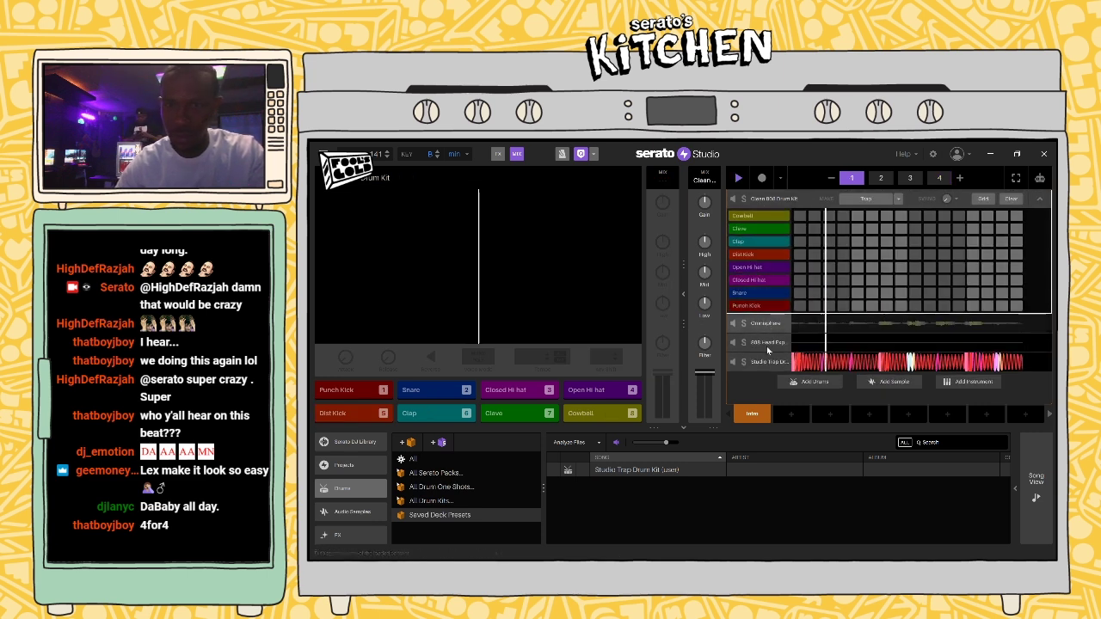
# Step: Reopen the Studio Trap Drum Kit grid and set the clap pad's key shift to -2
pyautogui.click(772, 365)
pyautogui.press('space')
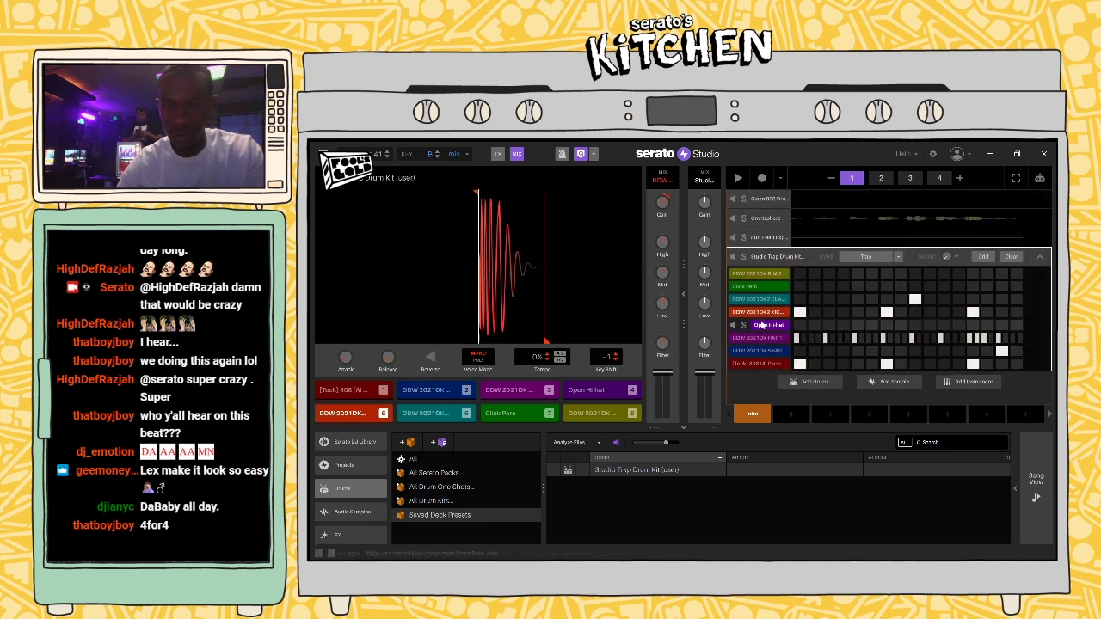
pyautogui.press('Right')
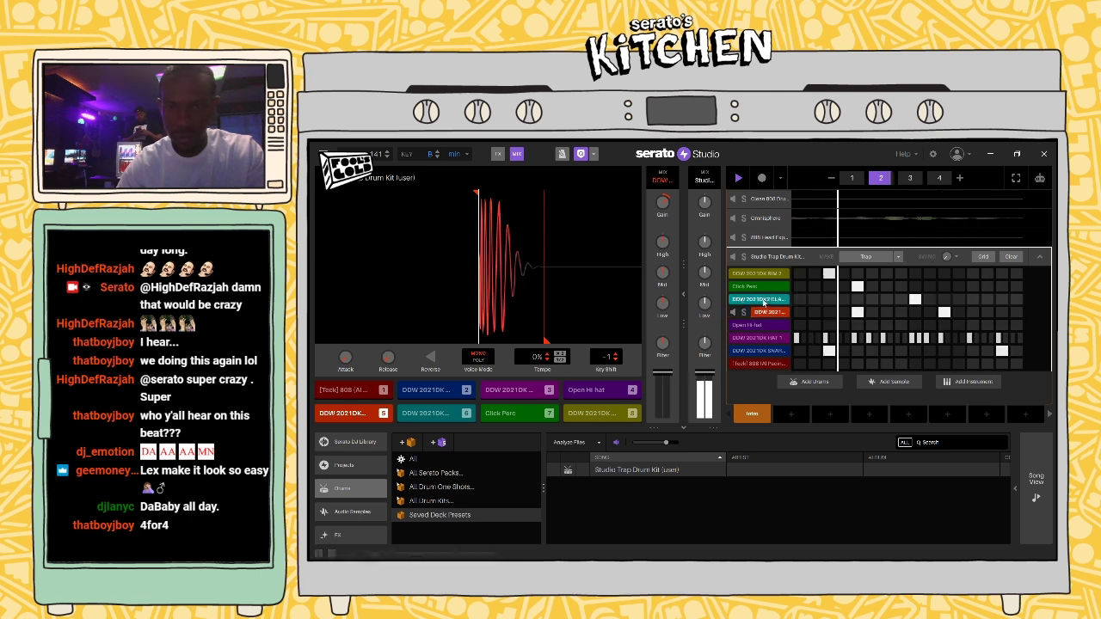
pyautogui.click(764, 301)
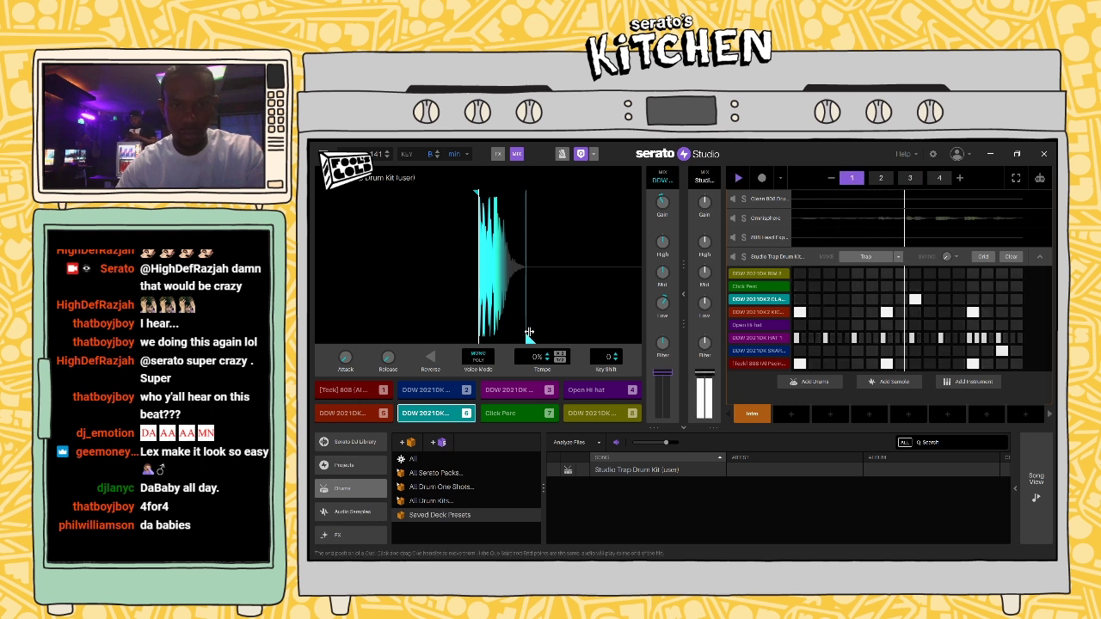
pyautogui.click(615, 360)
pyautogui.click(615, 360)
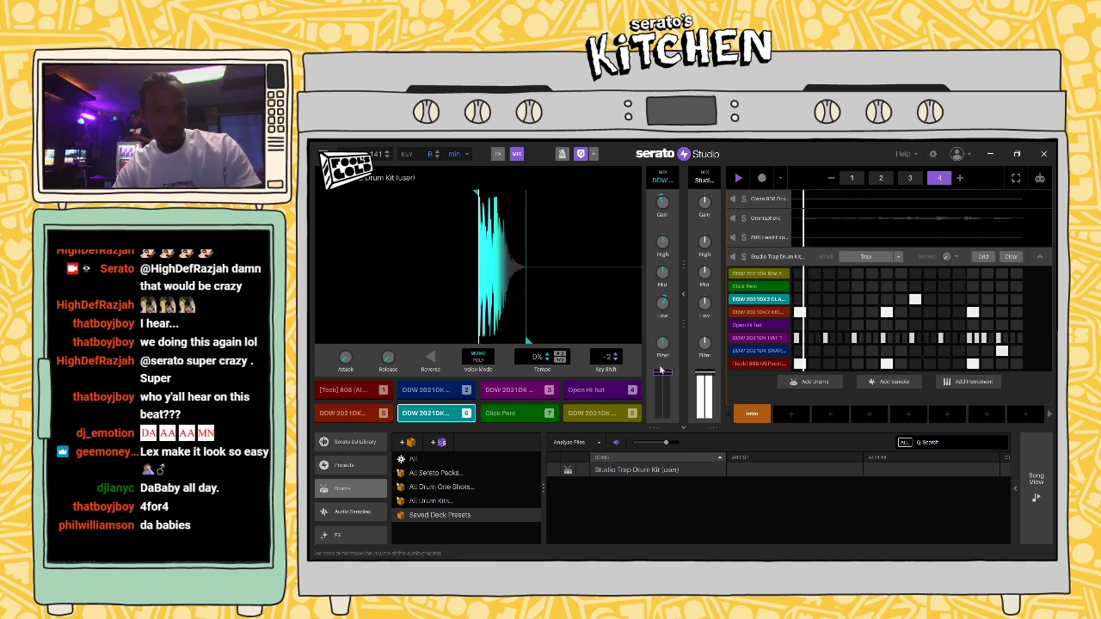
# Step: Raise the clap pad's key shift to -1 and play the beat back to check it
pyautogui.click(616, 355)
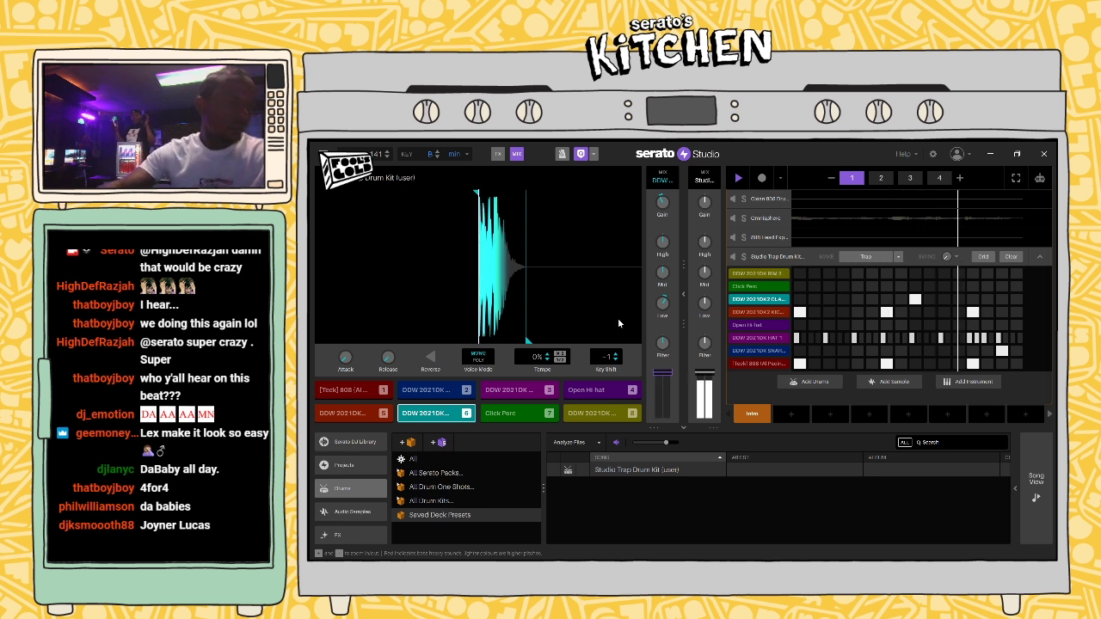
pyautogui.press('space')
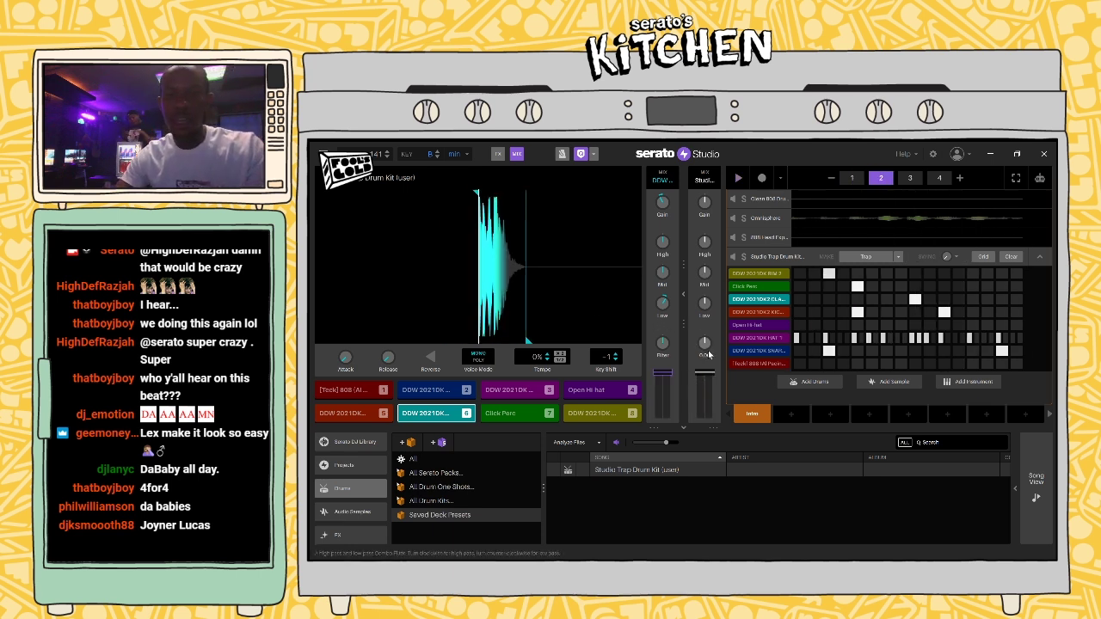
pyautogui.rightClick(734, 224)
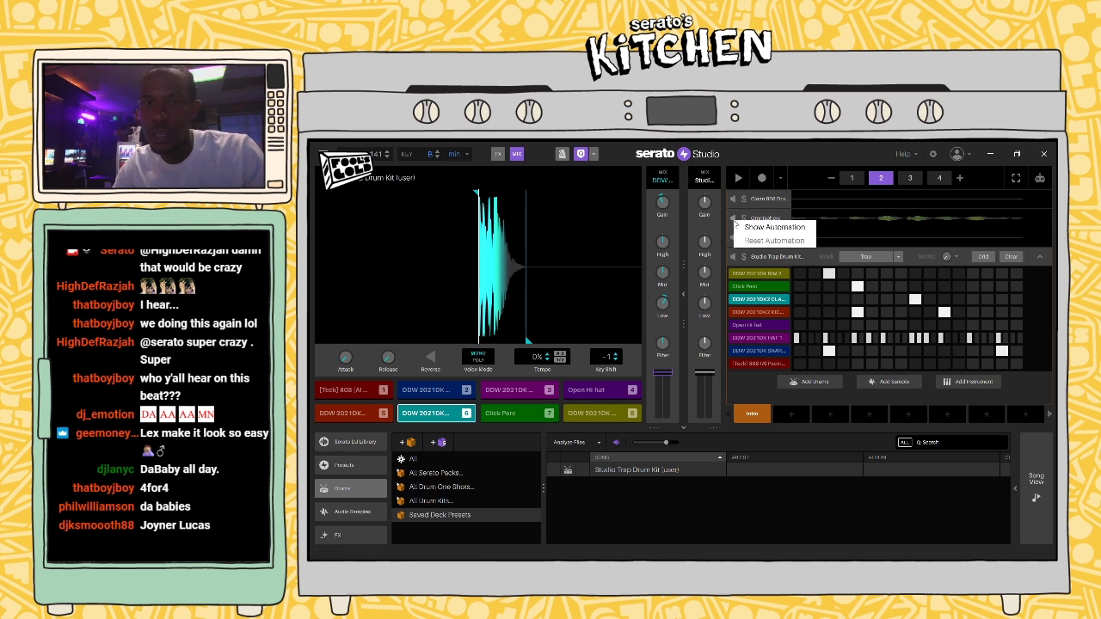
pyautogui.press('Escape')
pyautogui.press('space')
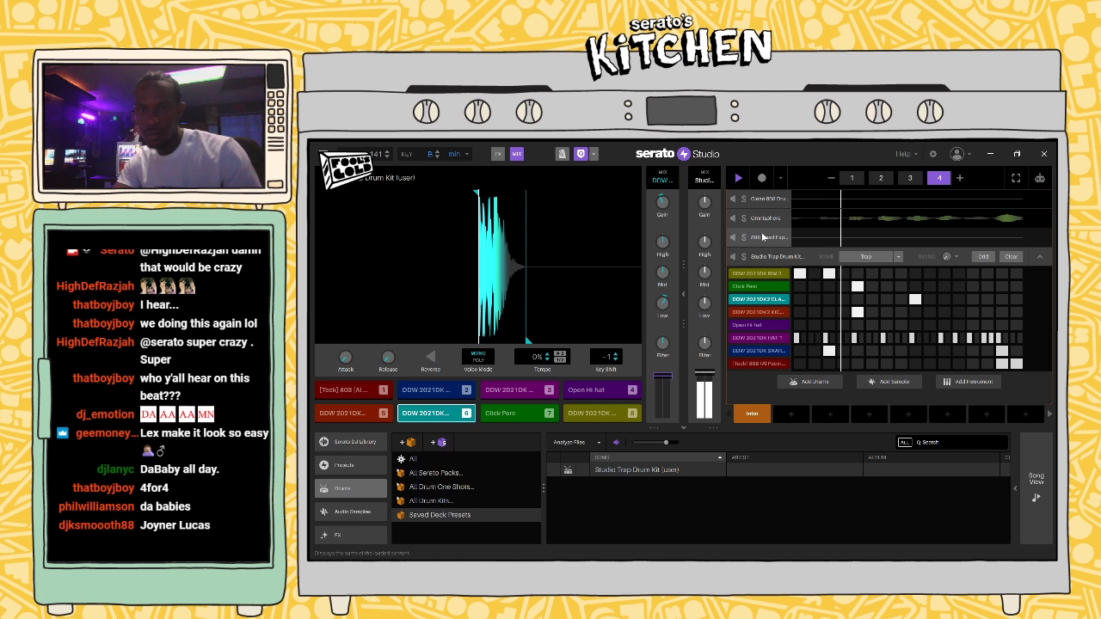
# Step: Add an instrument deck and look through the built-in instruments, including Alien Ottoman Synth and Short Phat Synth
pyautogui.click(973, 381)
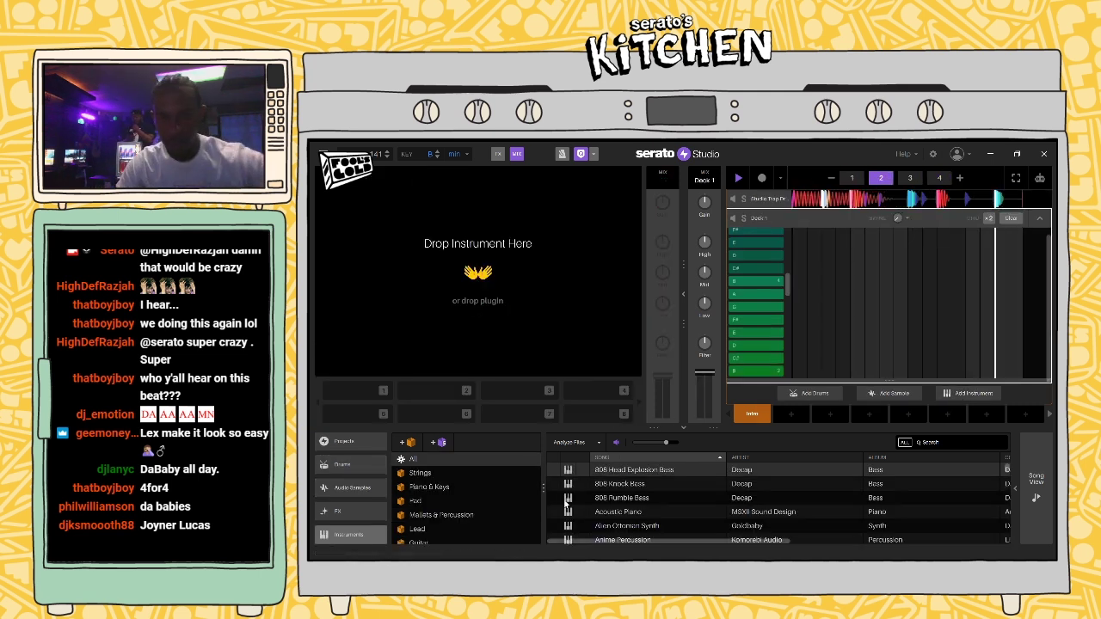
pyautogui.click(628, 512)
pyautogui.click(634, 529)
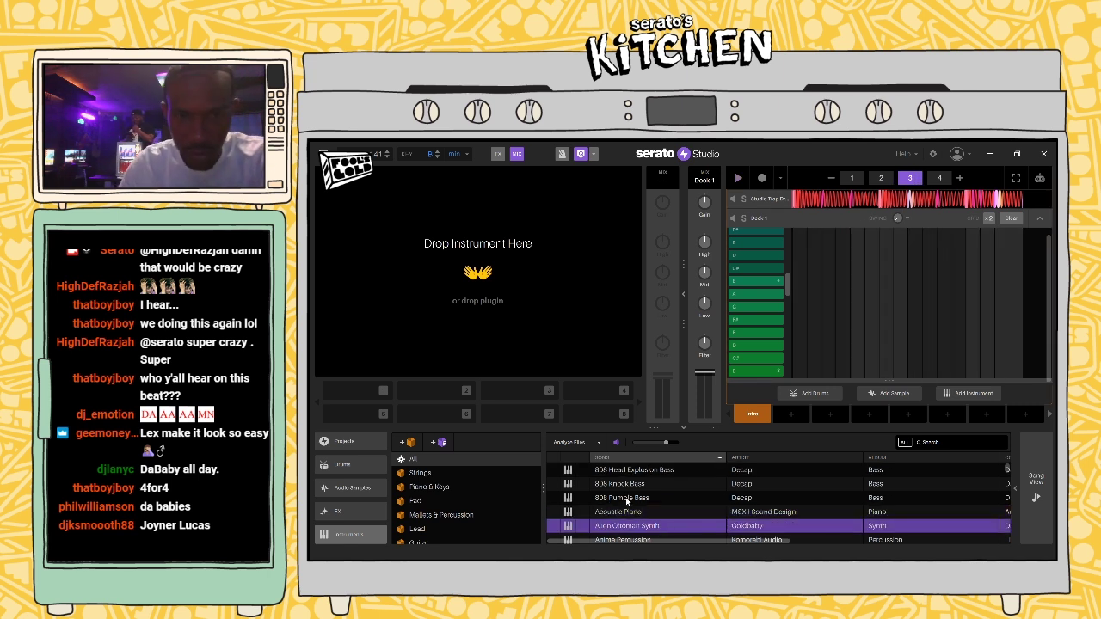
pyautogui.scroll(-10, 957, 481)
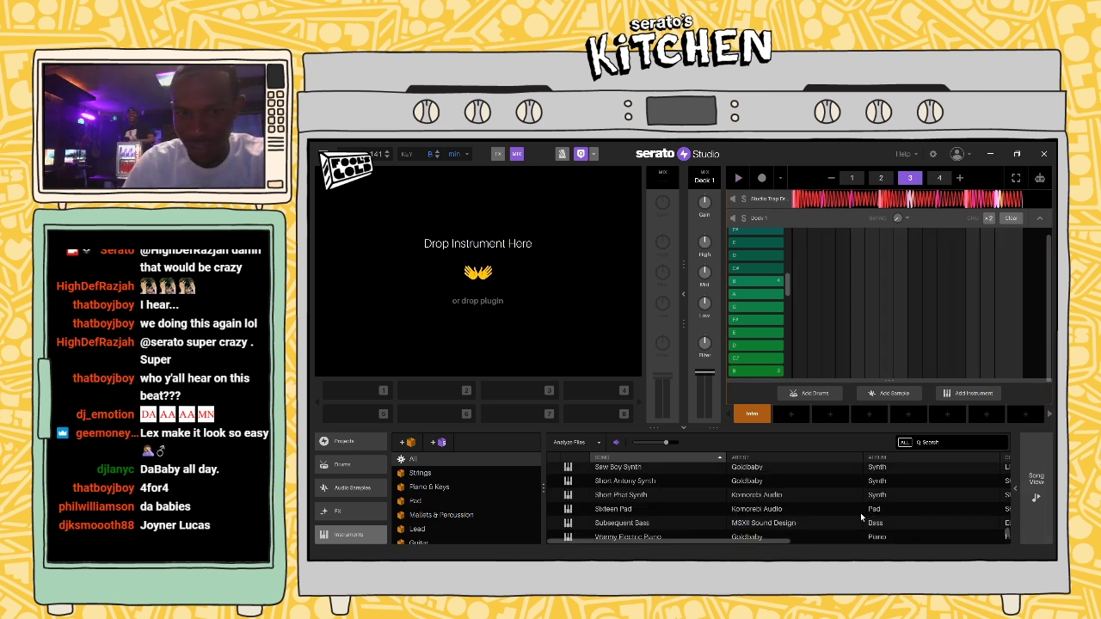
pyautogui.click(647, 508)
pyautogui.click(650, 494)
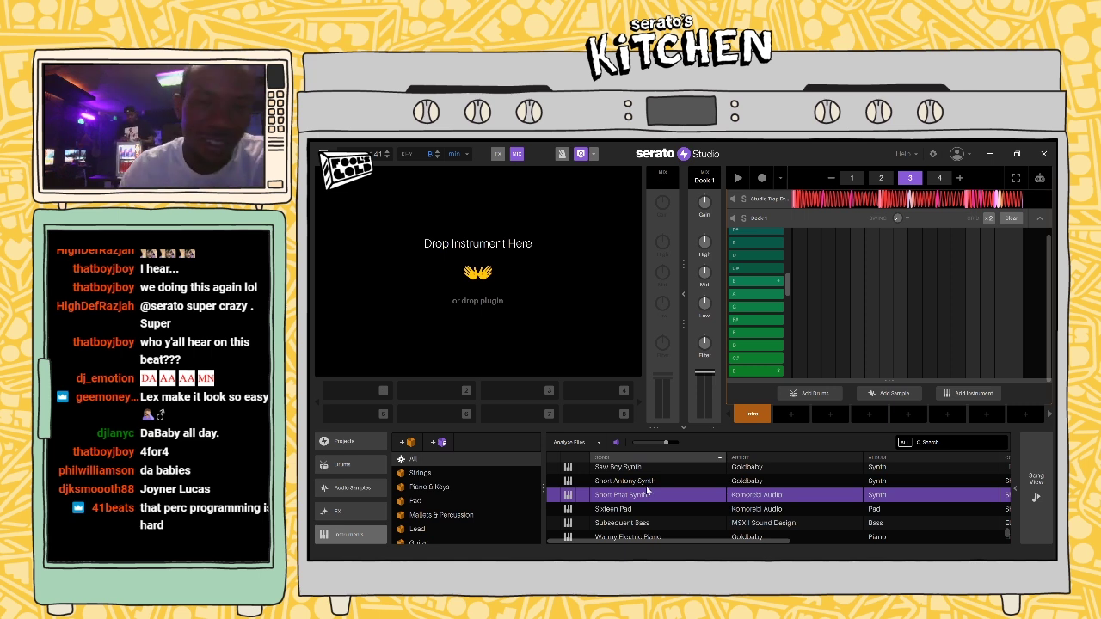
# Step: Load the Absynth 5 instrument plugin into the empty deck
pyautogui.scroll(-2, 361, 507)
pyautogui.click(368, 489)
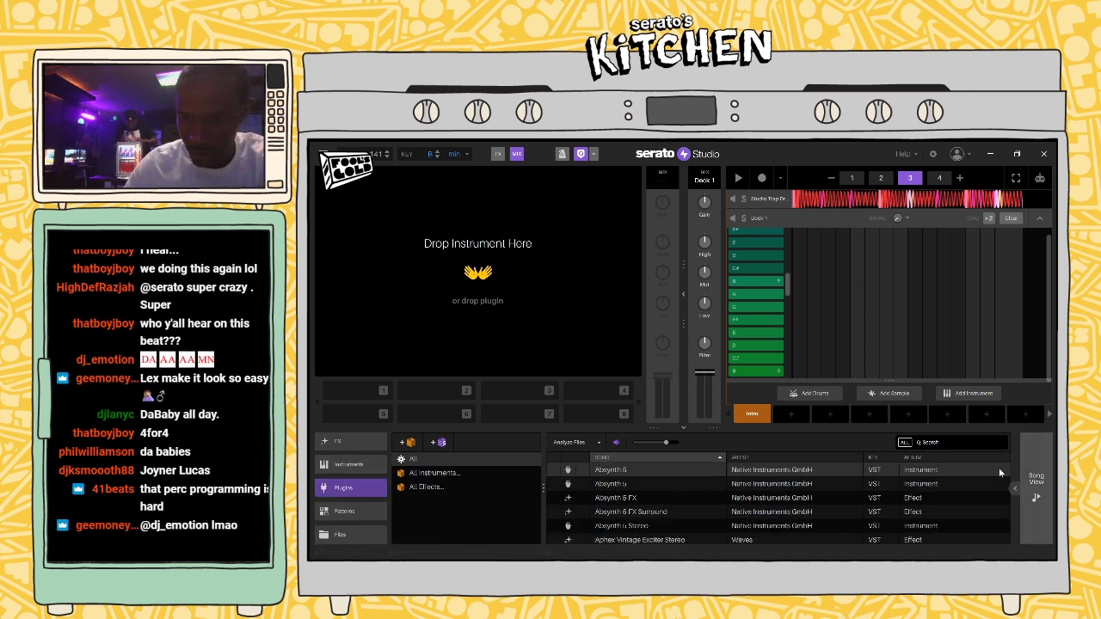
pyautogui.moveTo(1006, 469); pyautogui.dragTo(571, 346)
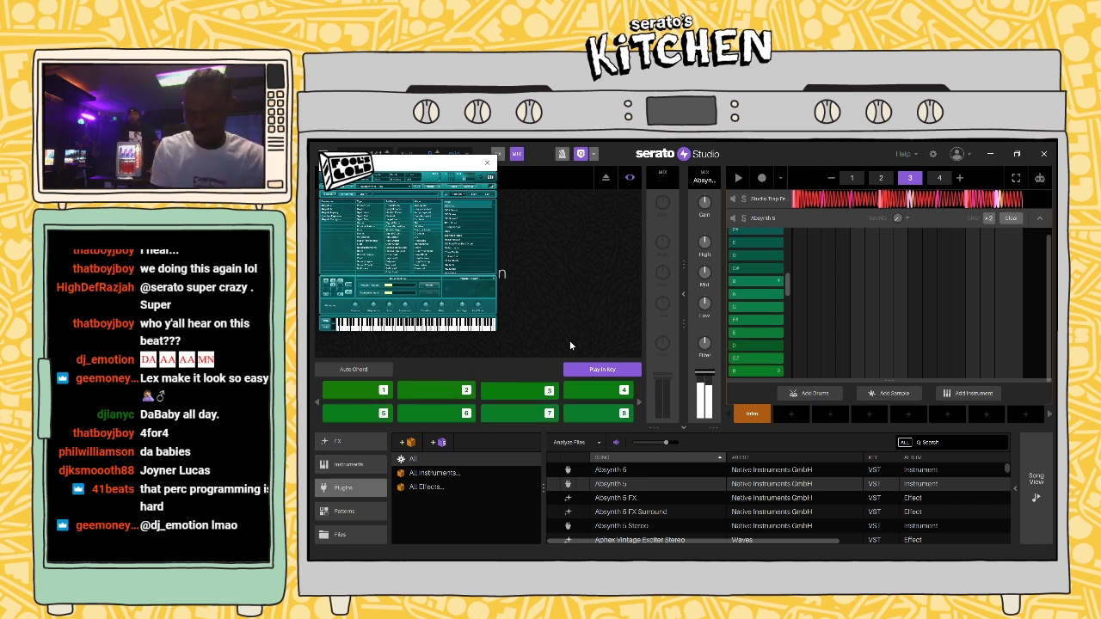
# Step: Play the beat and compare it with the 808 Head Explosion bass and the drum kit muted in turn
pyautogui.press('space')
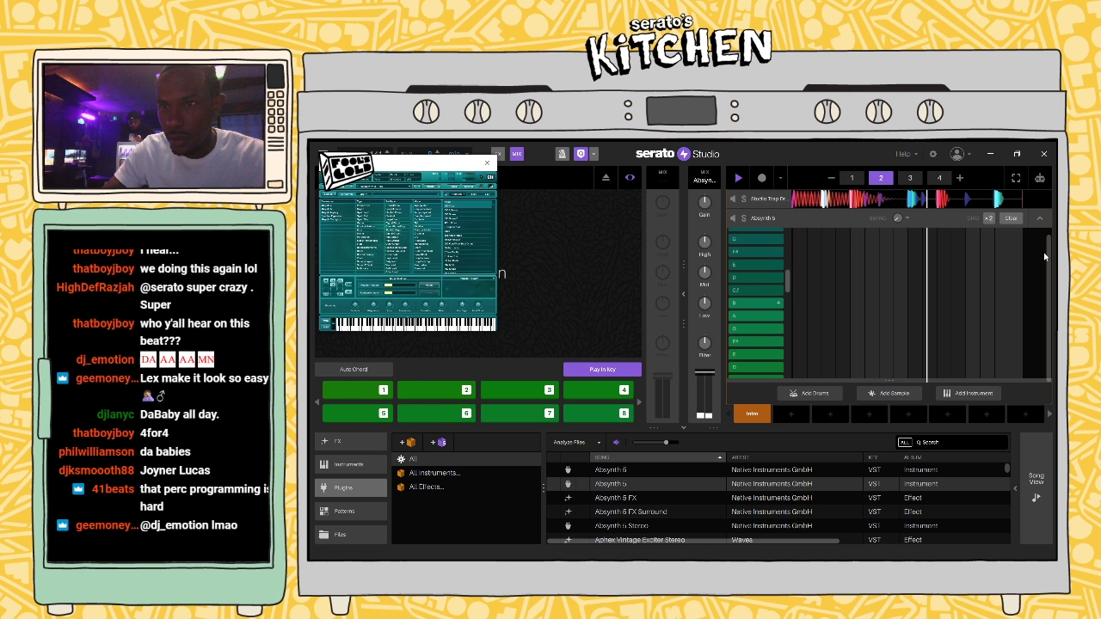
pyautogui.scroll(2, 1050, 226)
pyautogui.scroll(1, 1050, 225)
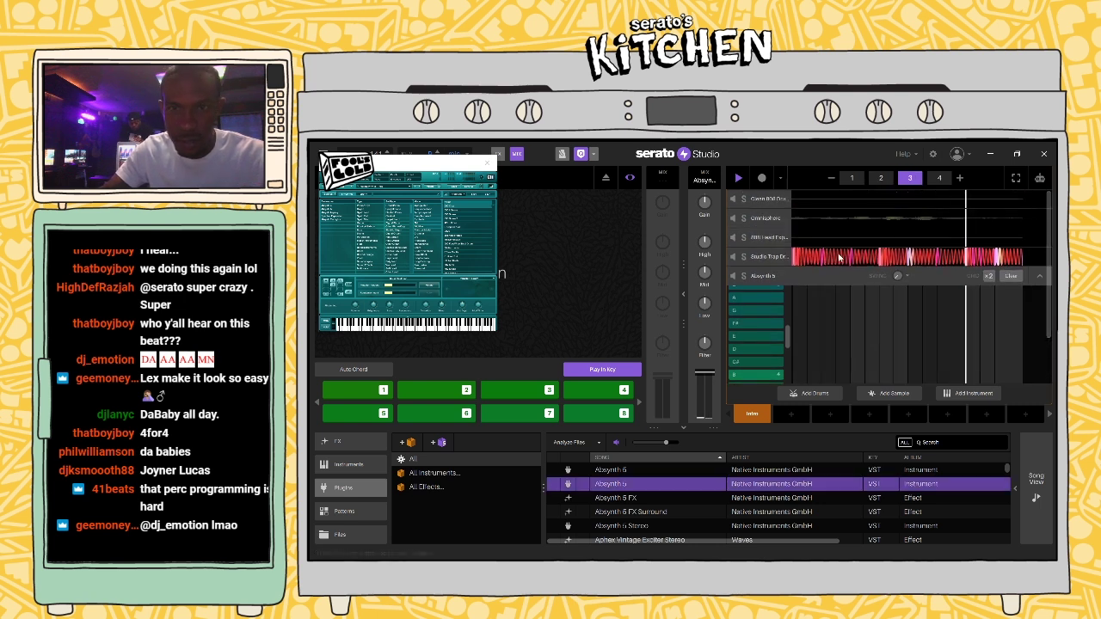
pyautogui.click(732, 241)
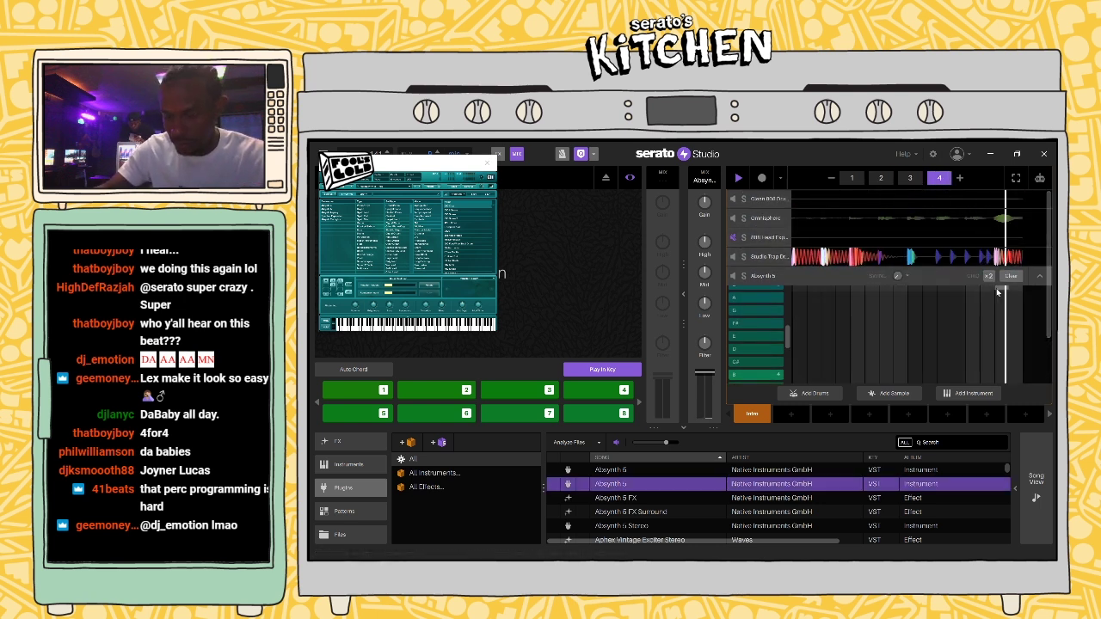
pyautogui.click(732, 261)
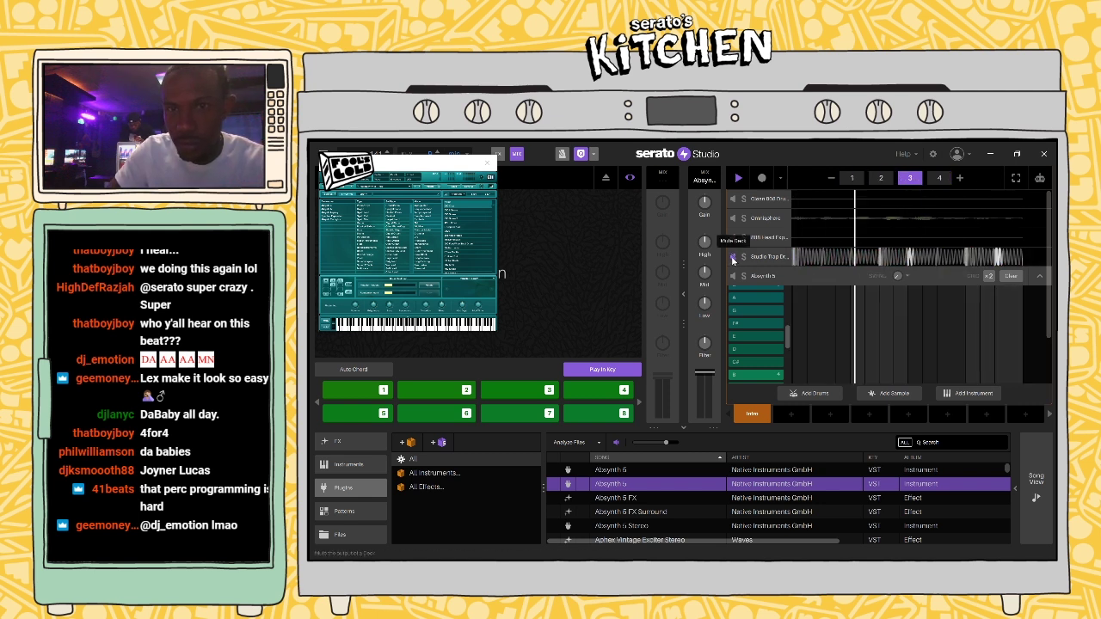
pyautogui.click(732, 259)
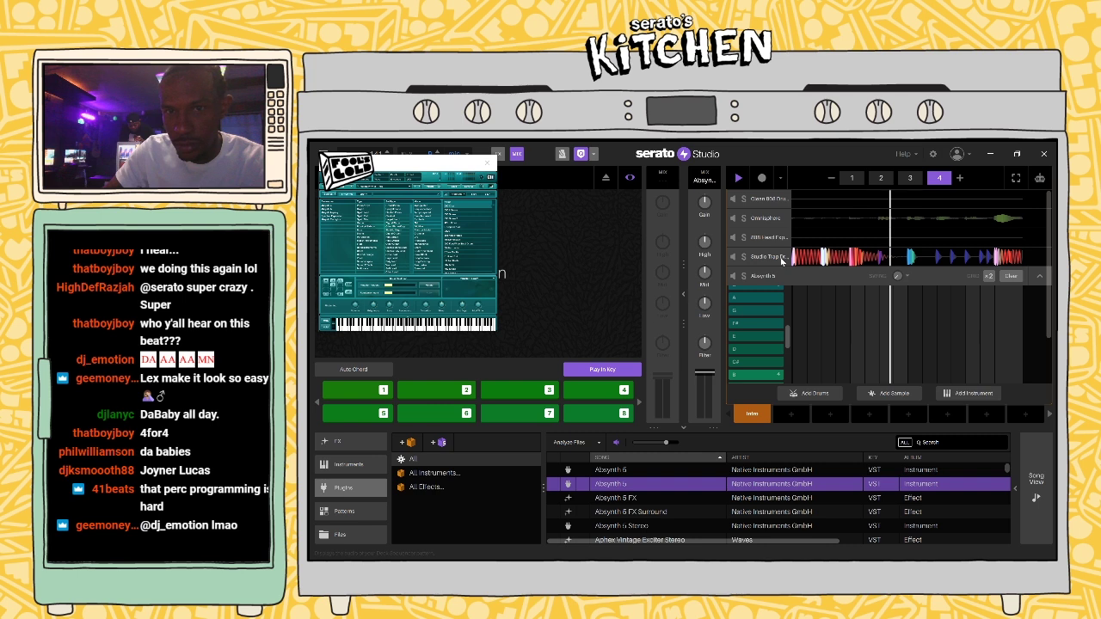
# Step: Mute the [Teck] 808 pad in the Studio Trap Drum Kit and return to the Absynth deck
pyautogui.click(770, 258)
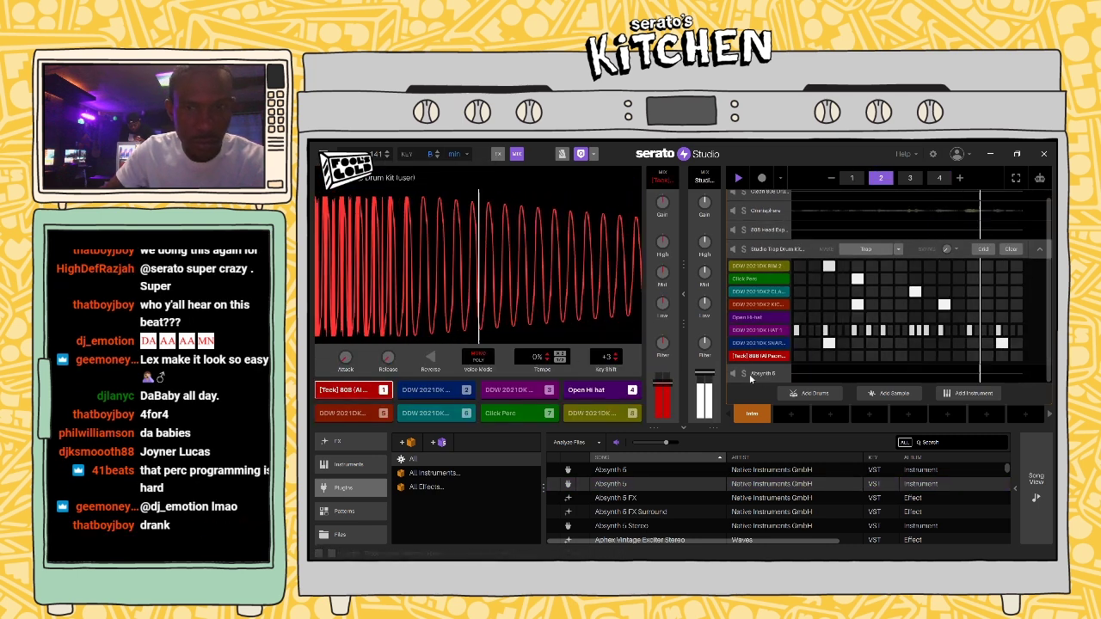
pyautogui.click(735, 357)
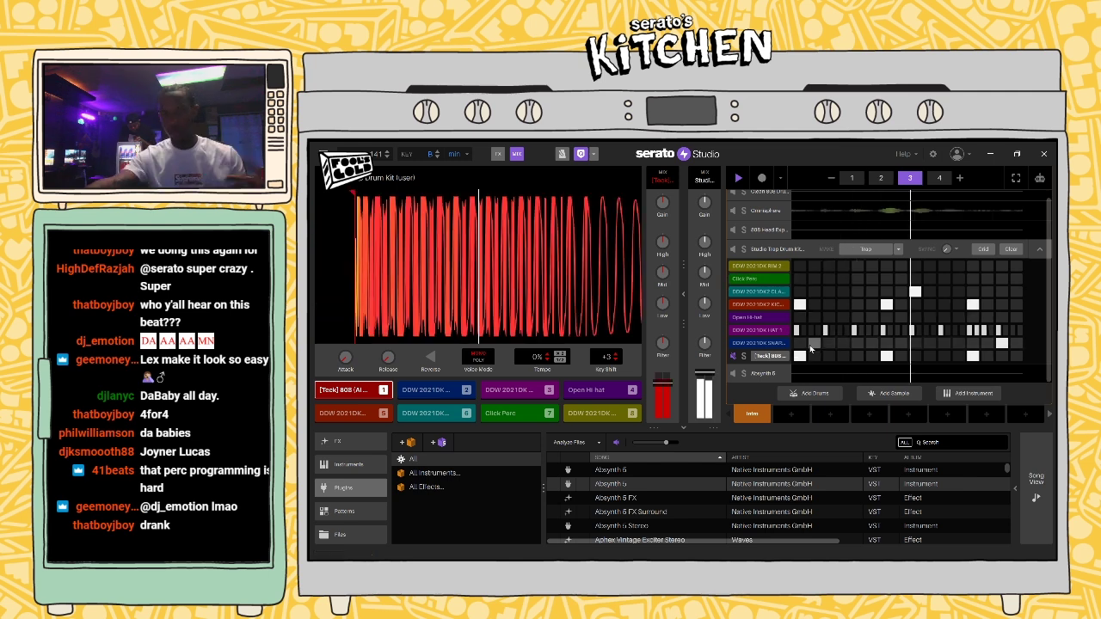
pyautogui.click(745, 374)
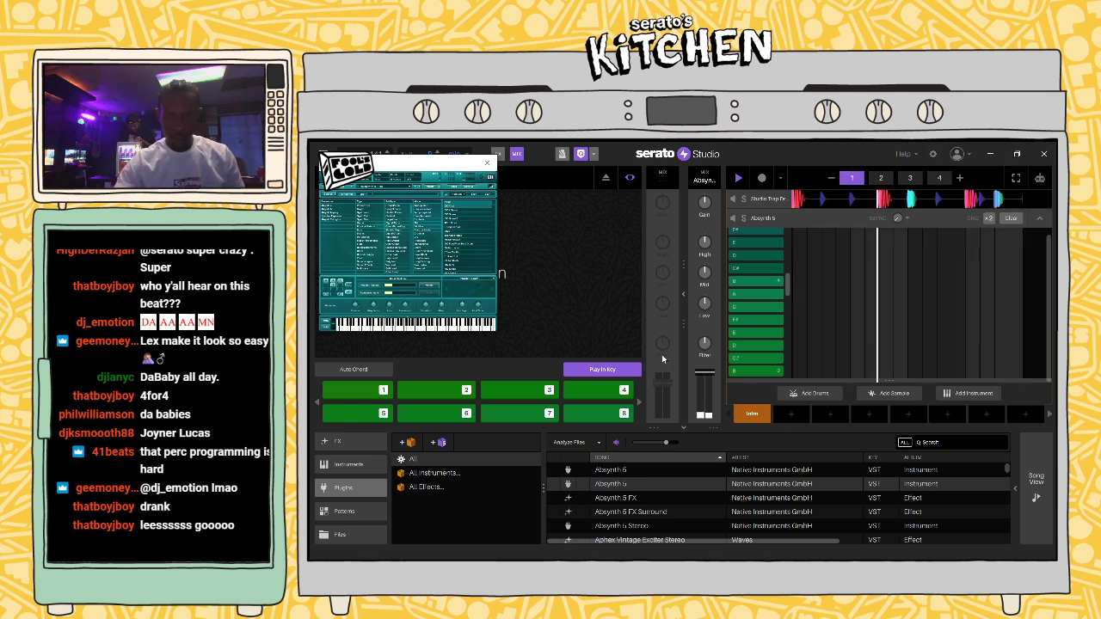
# Step: Turn off Play in Key on the Absynth deck and check it against the drum kit deck
pyautogui.click(614, 373)
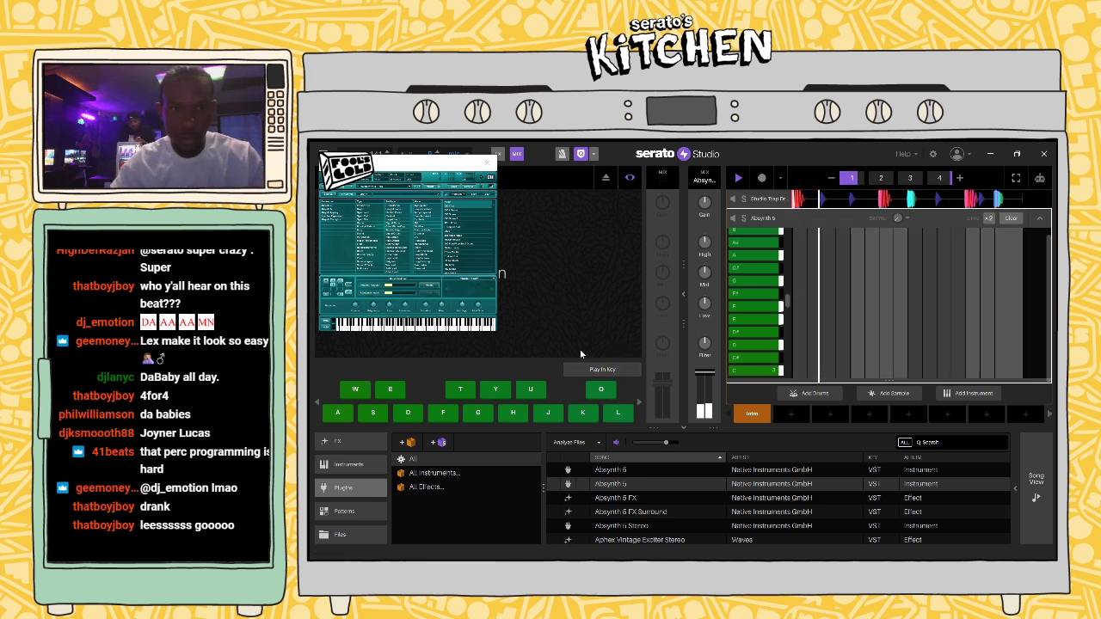
pyautogui.click(755, 202)
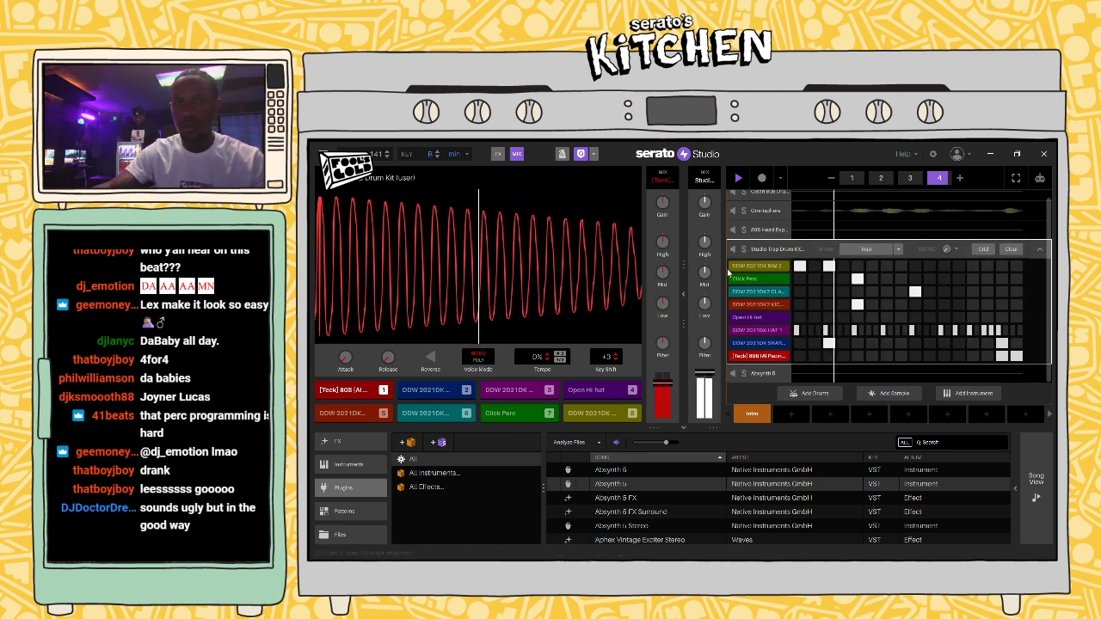
pyautogui.click(757, 375)
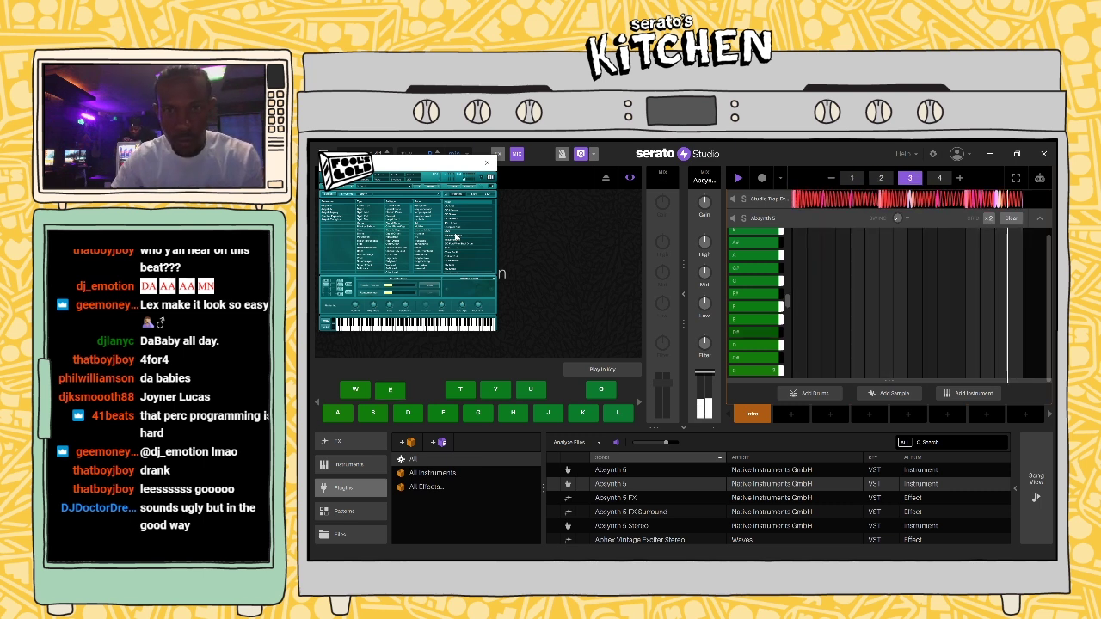
pyautogui.click(733, 200)
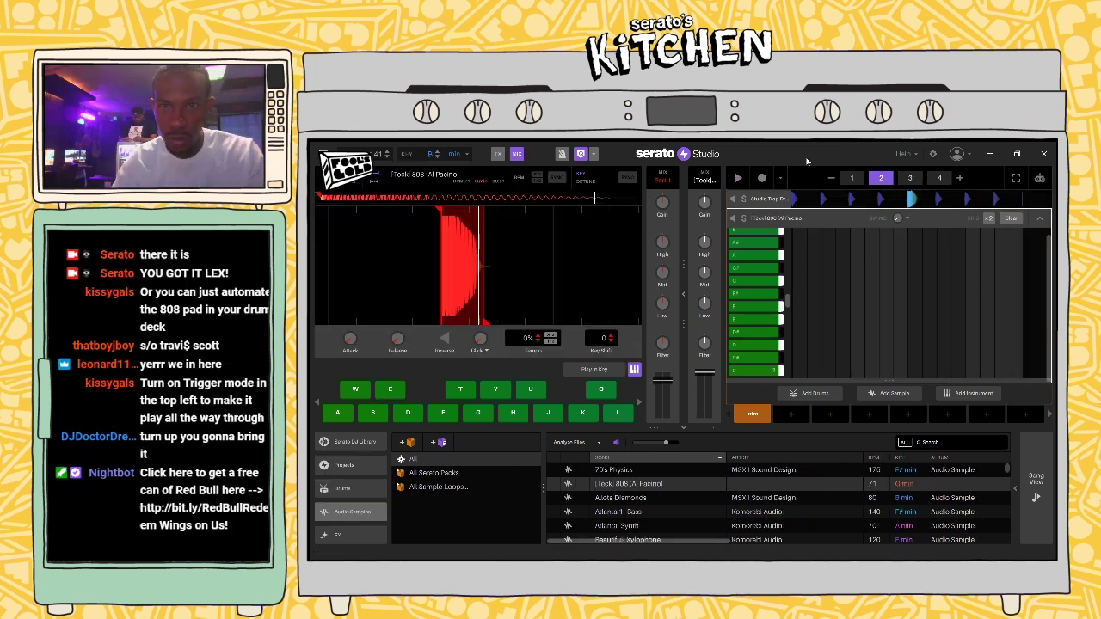
# Step: Play the beat and audition the [Teck] 808 [Al Pacino] sample from its own deck
pyautogui.press('space')
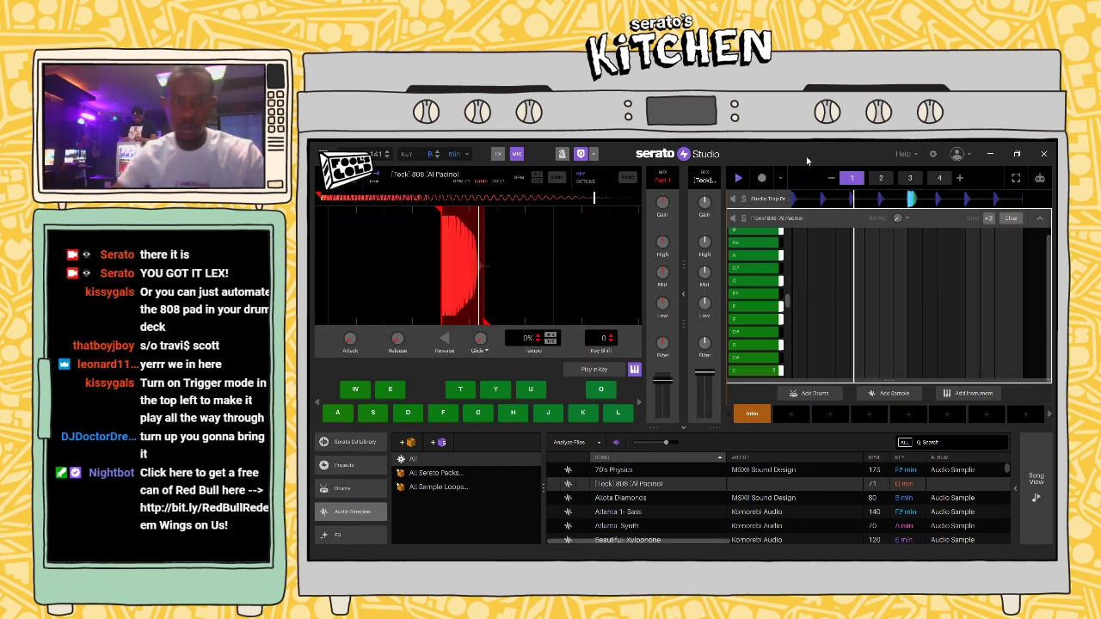
pyautogui.press('space')
pyautogui.click(565, 313)
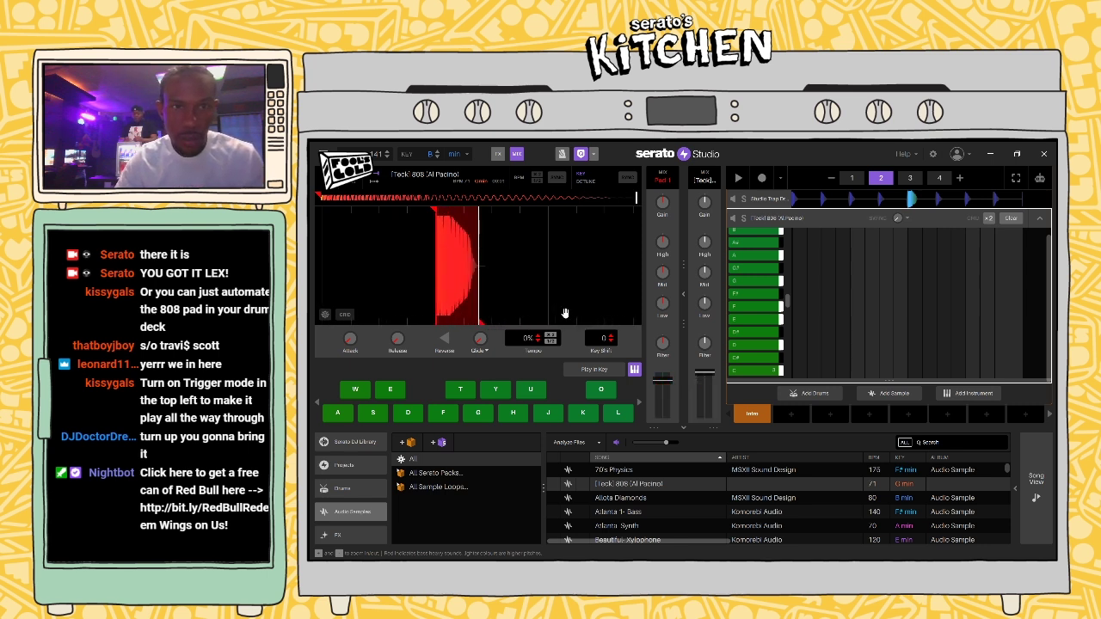
pyautogui.press('a')
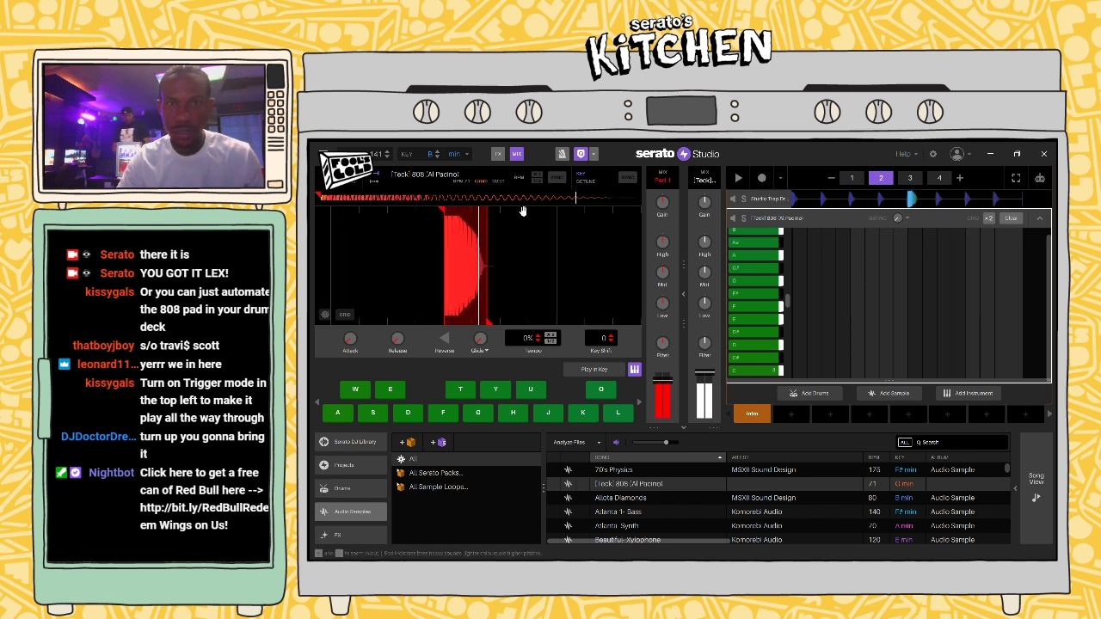
# Step: Record long A# notes for the [Teck] 808 deck over the beat and adjust the lengths of the first two
pyautogui.click(738, 179)
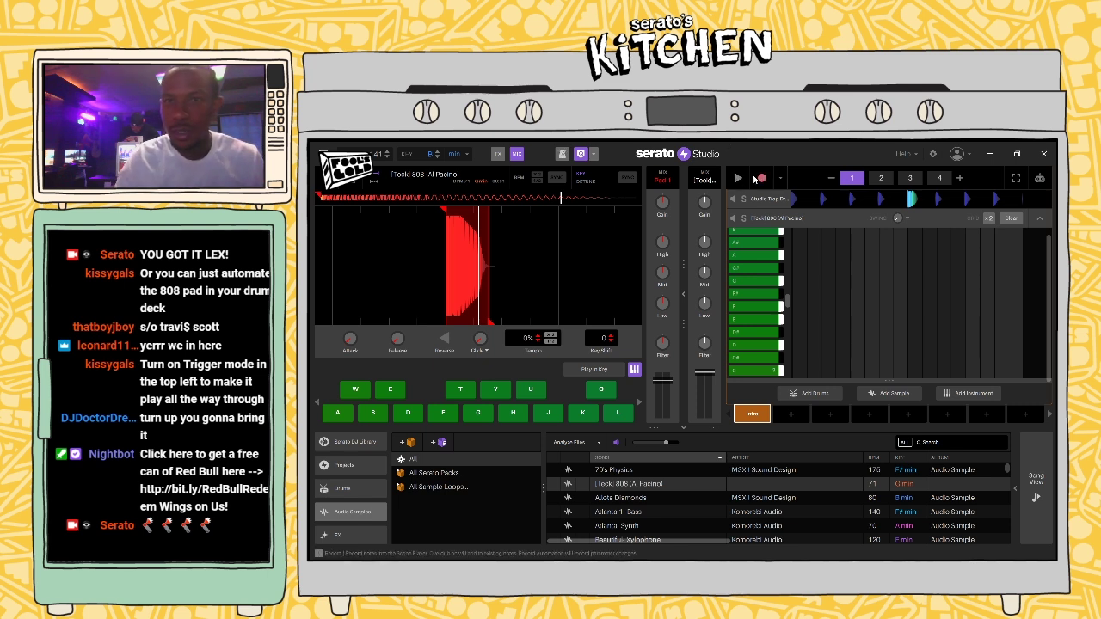
pyautogui.click(739, 179)
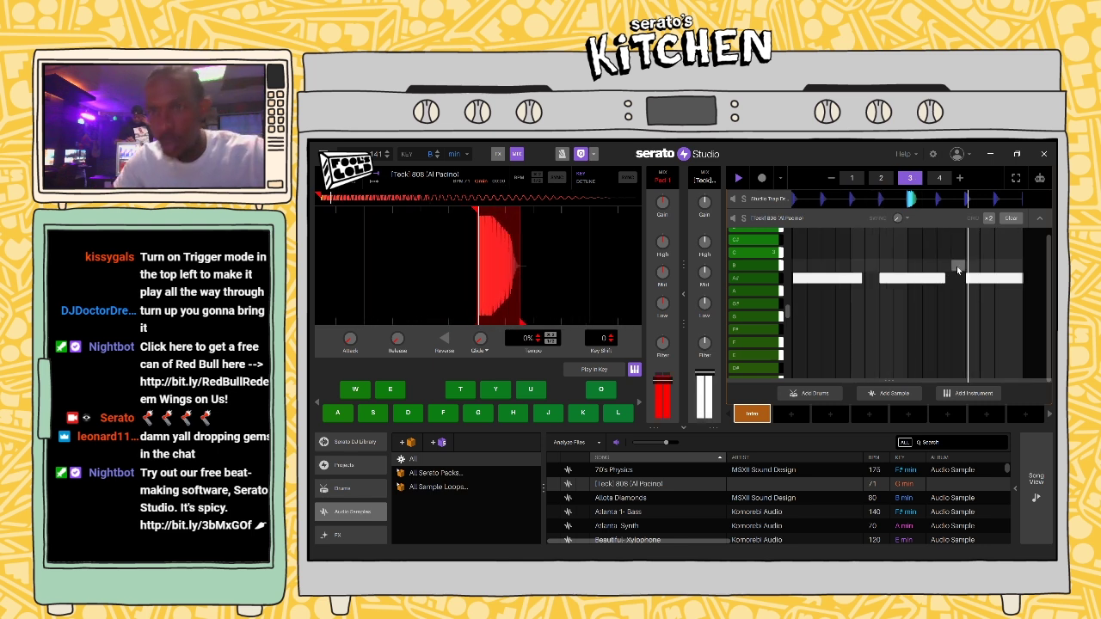
pyautogui.click(929, 252)
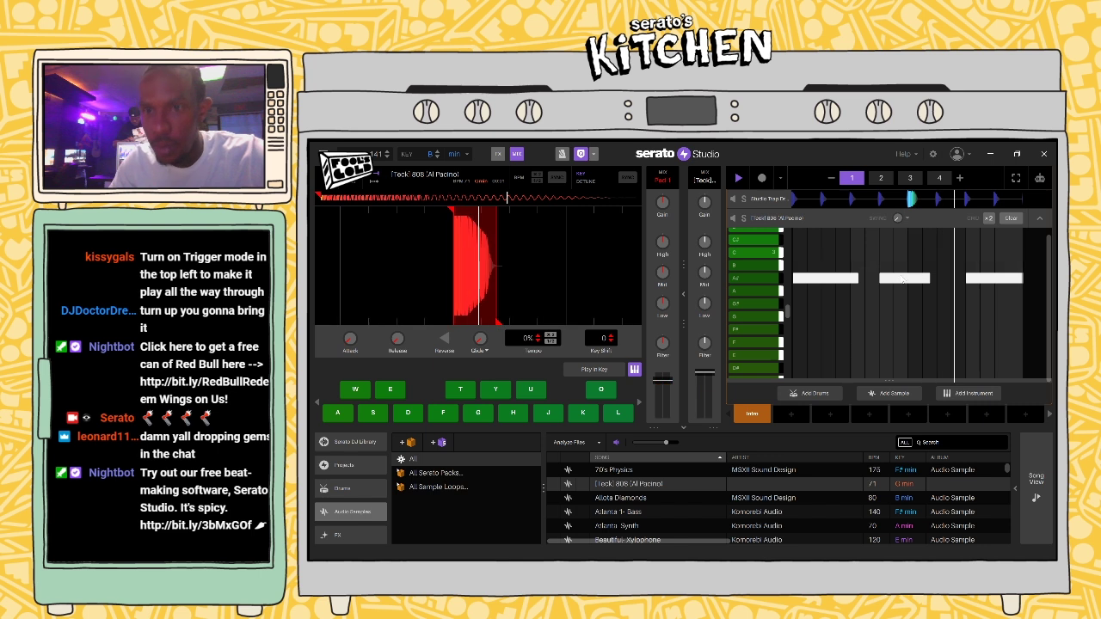
pyautogui.moveTo(858, 279); pyautogui.dragTo(936, 280)
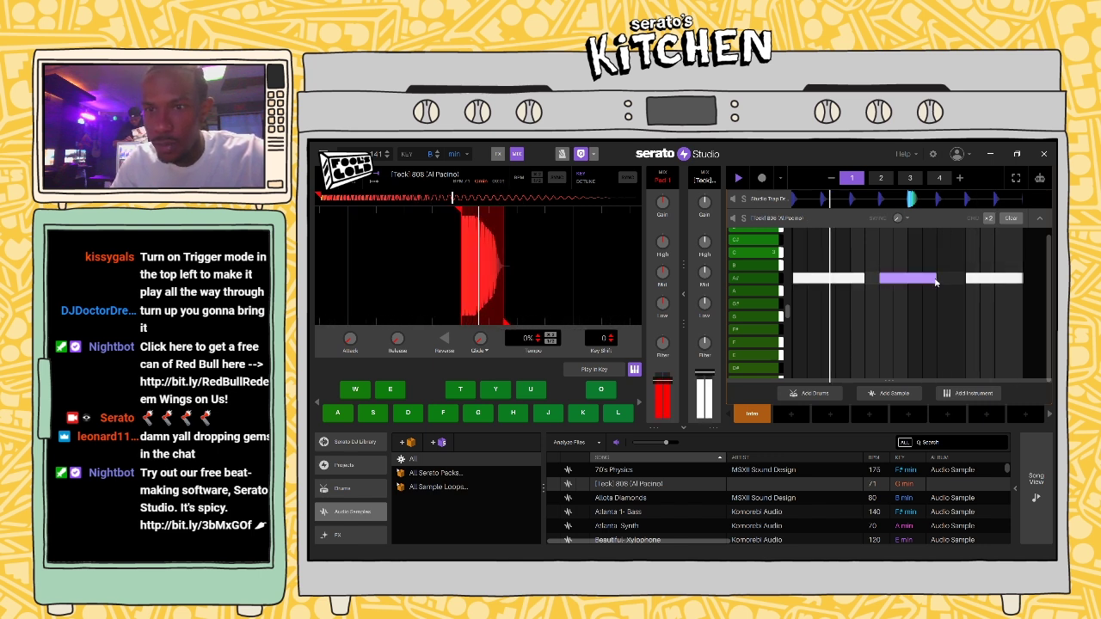
pyautogui.moveTo(864, 279); pyautogui.dragTo(848, 286)
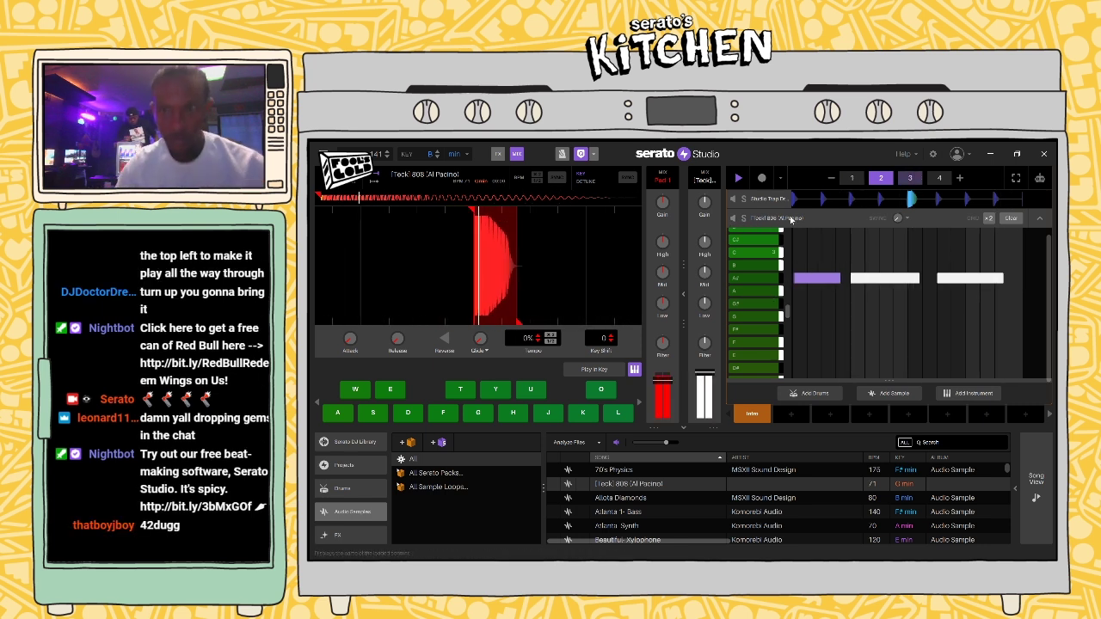
# Step: Collapse the [Teck] 808 deck, reopen the Studio Trap Drum Kit deck and select its kick pad
pyautogui.click(1039, 219)
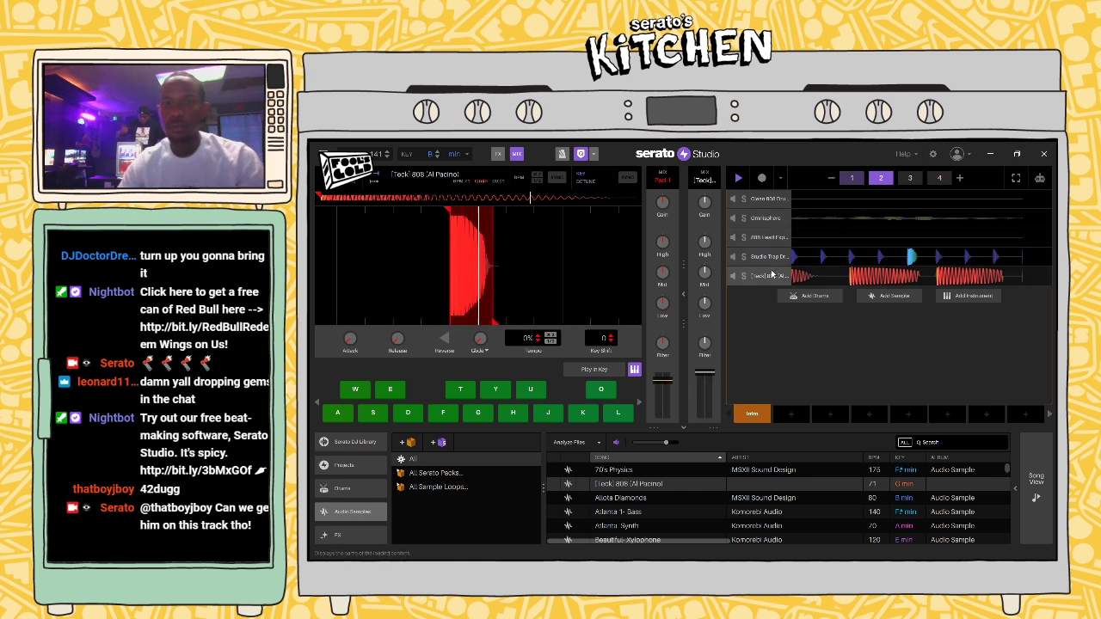
pyautogui.click(769, 262)
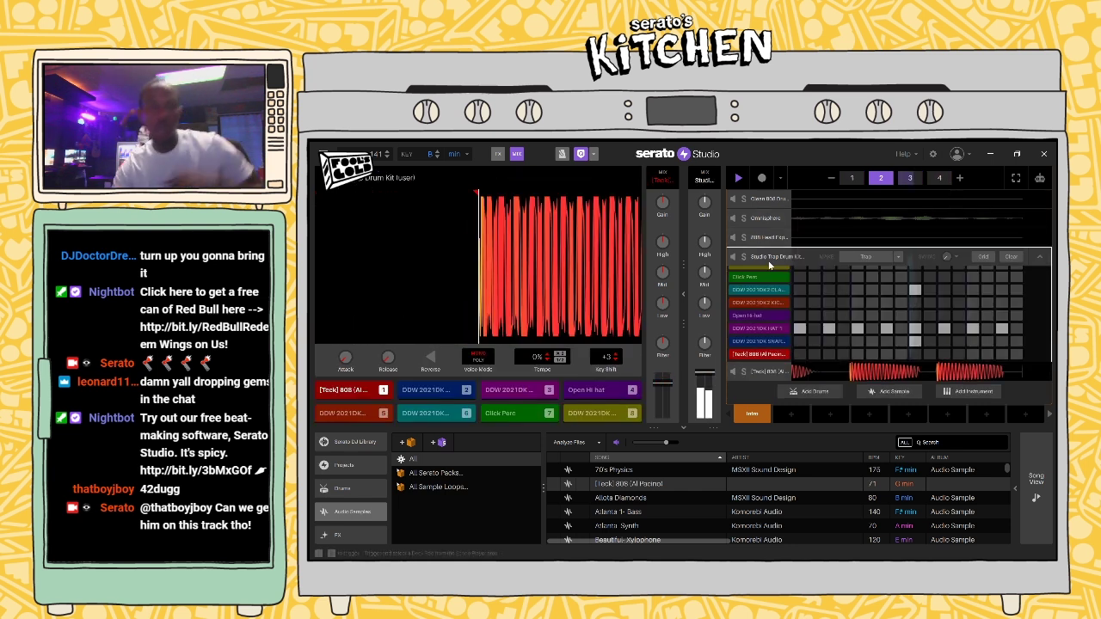
pyautogui.click(755, 306)
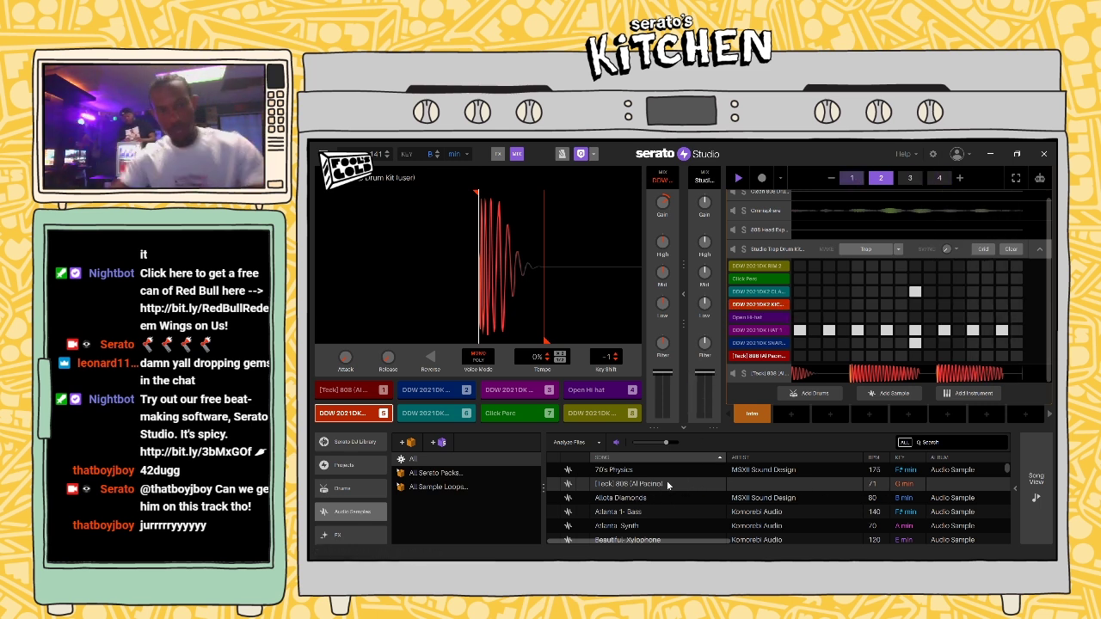
# Step: Browse the Kicks folder in the files library and audition several TS Kick samples, including TS Kick_1.wav, TS Kick_2.wav and TS Kick_3 - 1.wav
pyautogui.scroll(-4, 382, 496)
pyautogui.click(361, 537)
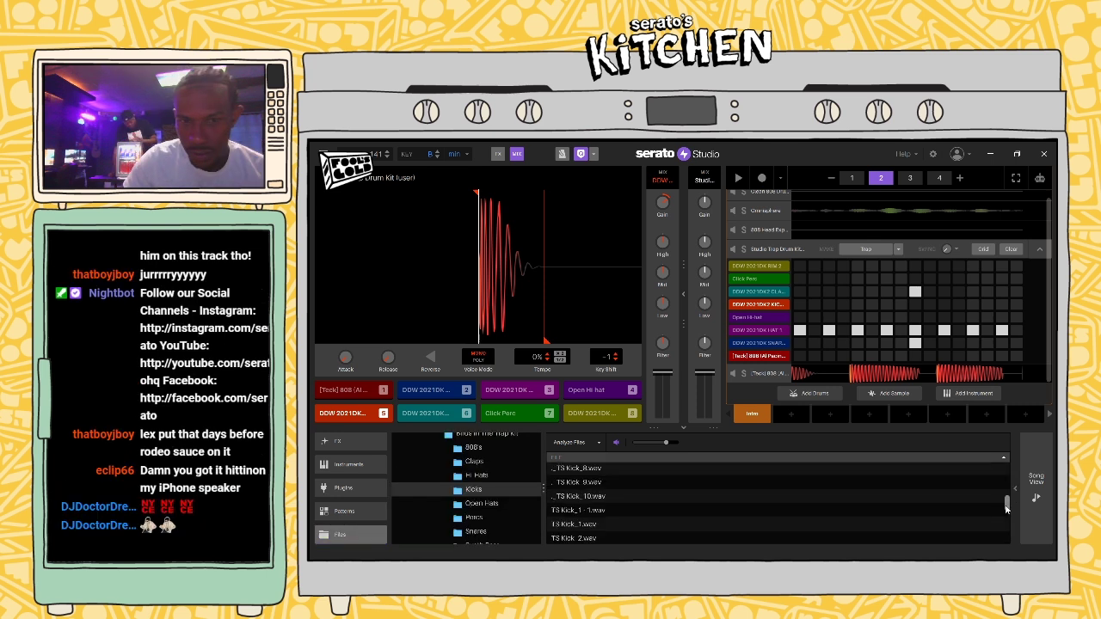
pyautogui.scroll(-5, 945, 514)
pyautogui.click(613, 474)
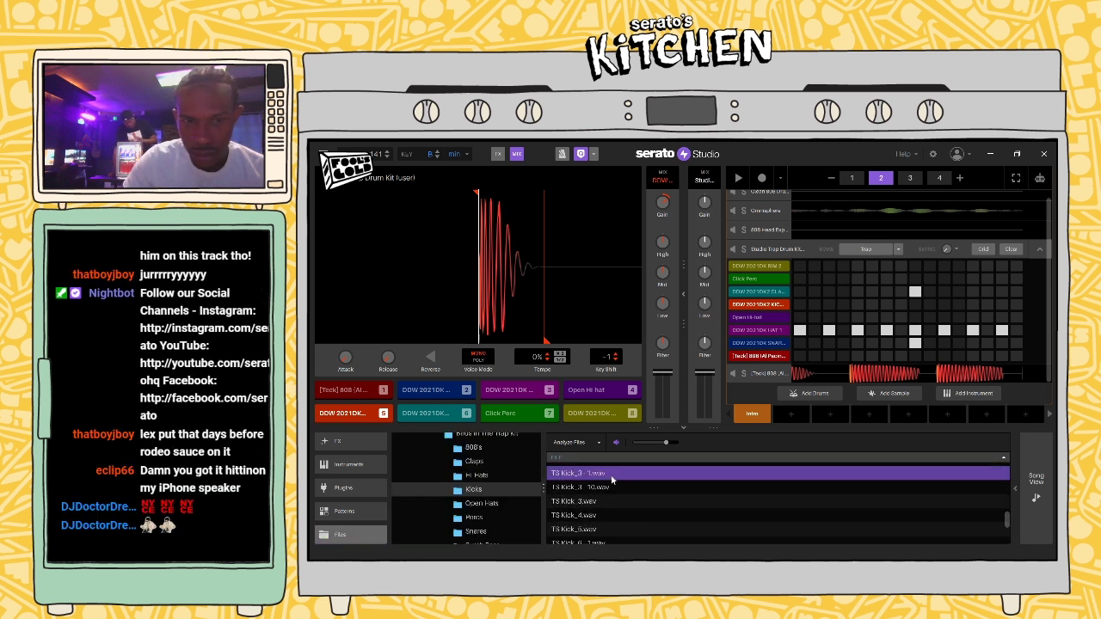
pyautogui.click(604, 487)
pyautogui.click(592, 502)
pyautogui.moveTo(1001, 522); pyautogui.dragTo(1009, 506)
pyautogui.click(608, 510)
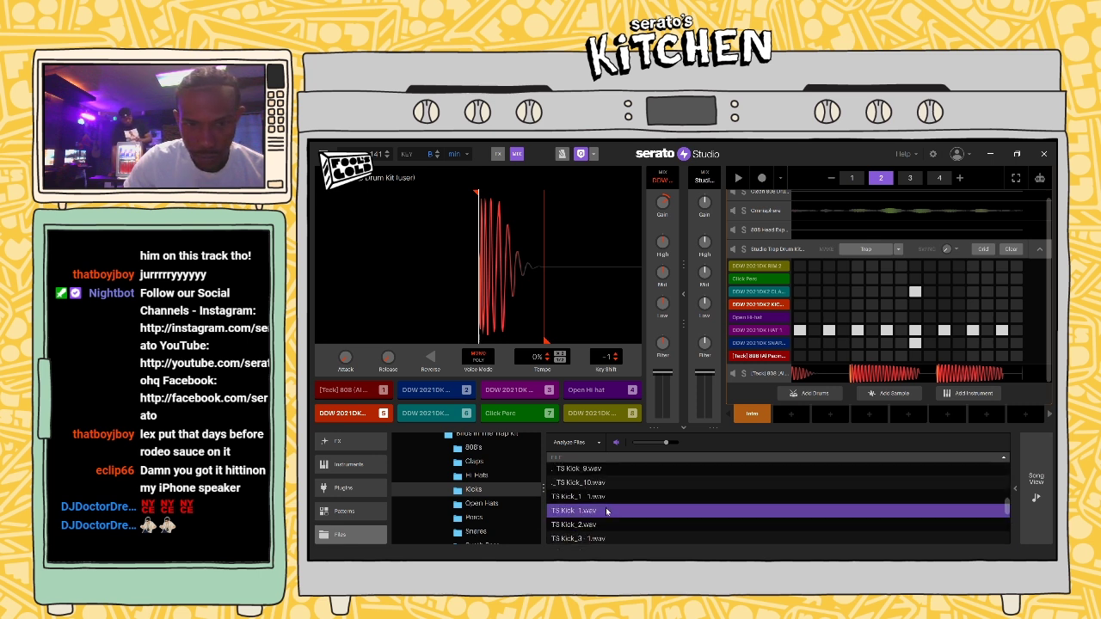
pyautogui.click(611, 538)
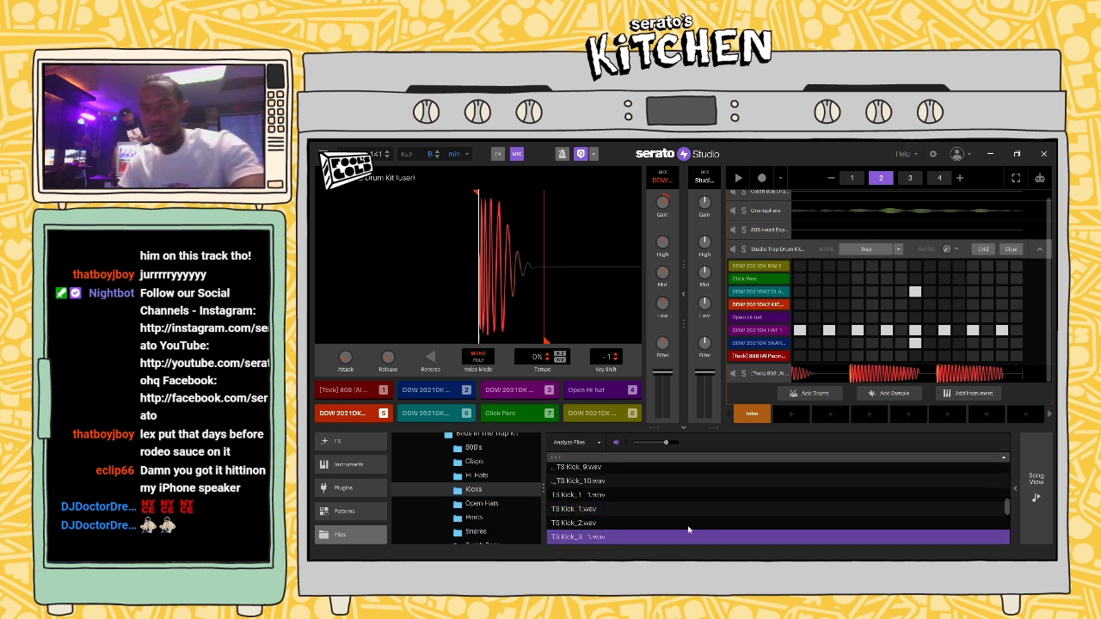
pyautogui.click(612, 524)
pyautogui.click(592, 539)
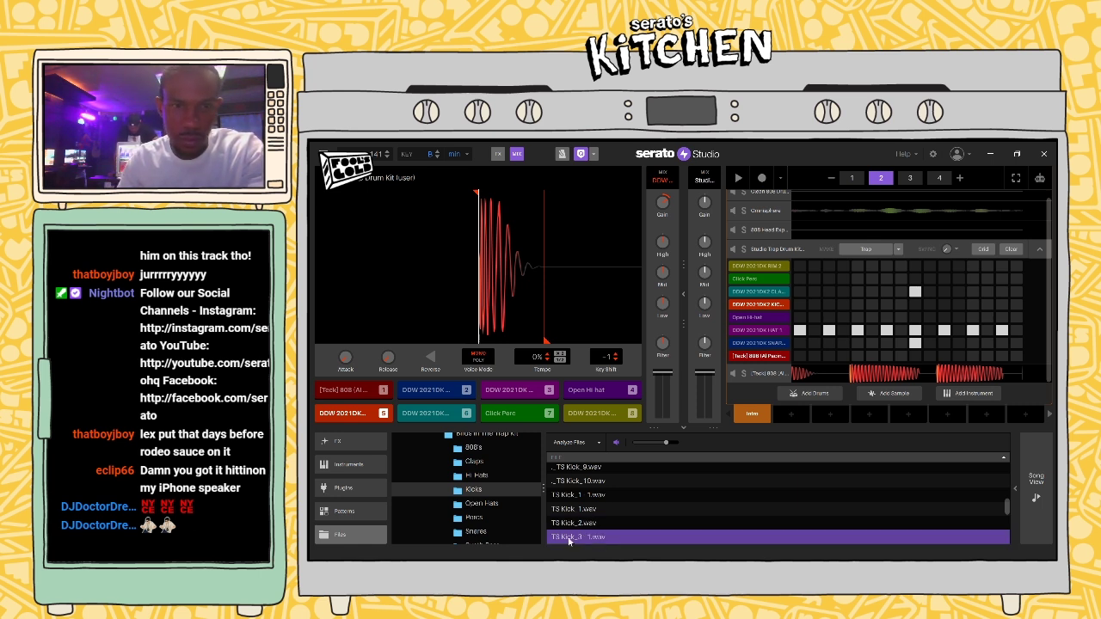
# Step: Replace the kick on pad 5 of the Studio Trap Drum Kit with TS Kick_3 - 1.wav and trigger it
pyautogui.click(525, 391)
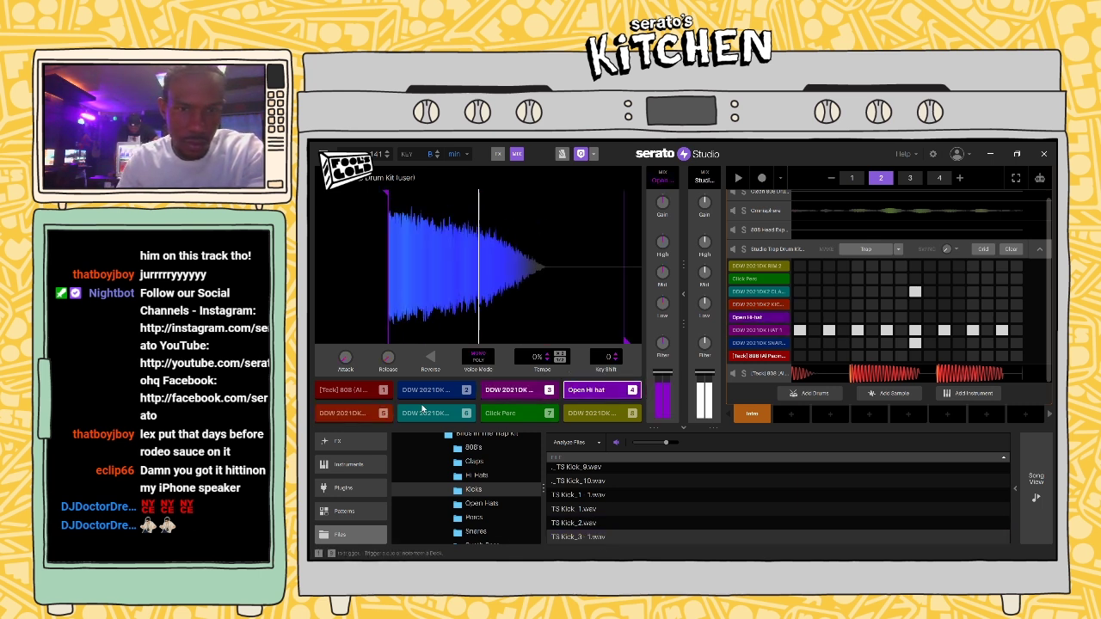
pyautogui.click(572, 538)
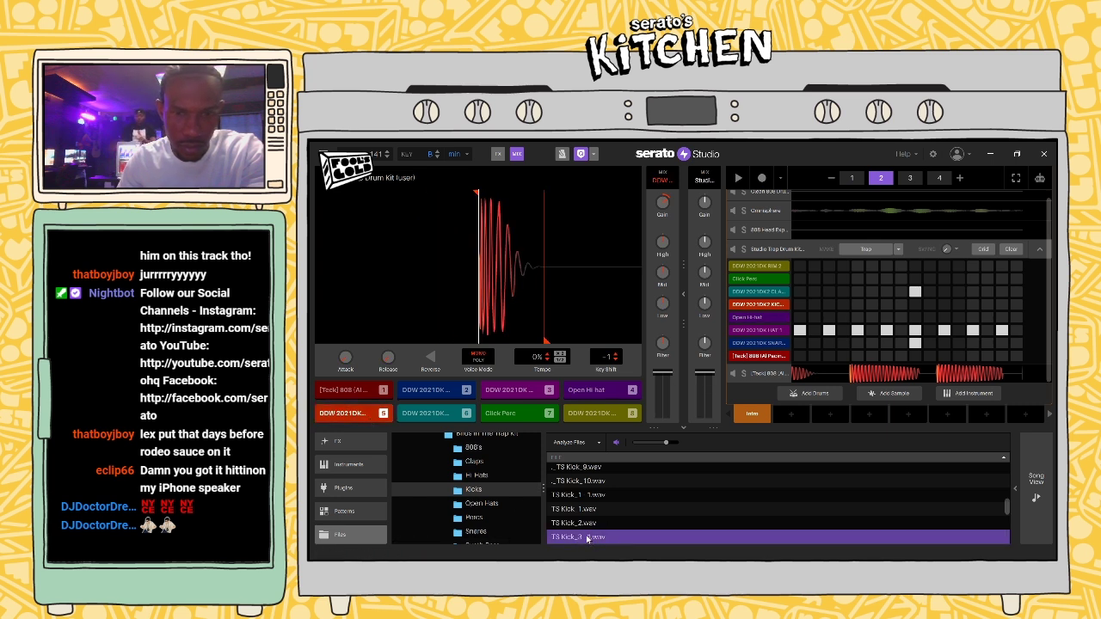
pyautogui.moveTo(582, 540); pyautogui.dragTo(364, 416)
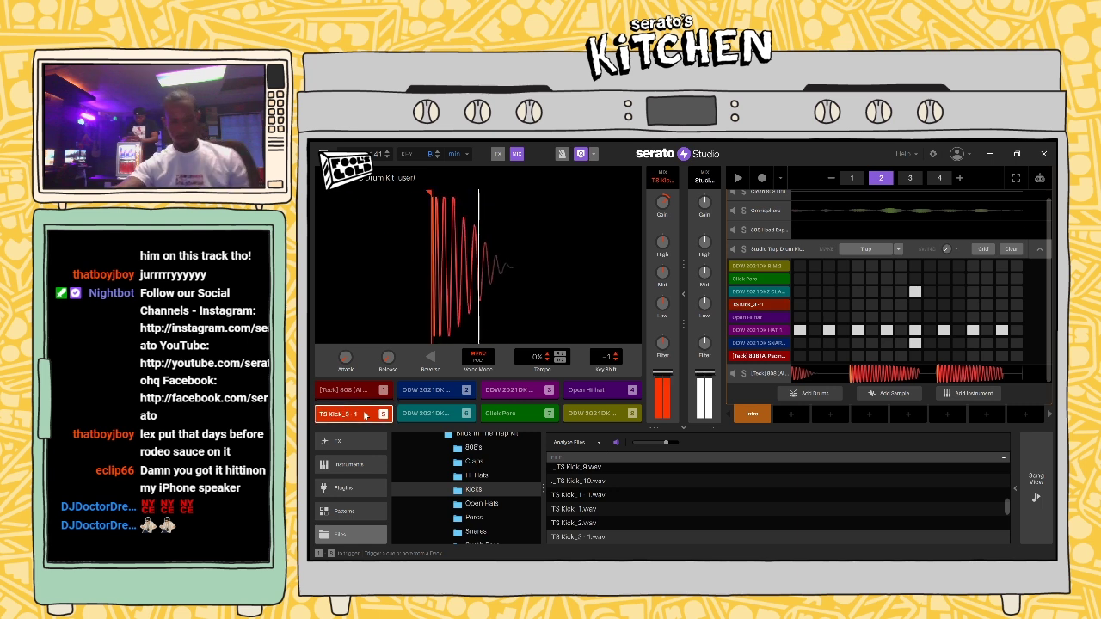
pyautogui.click(365, 416)
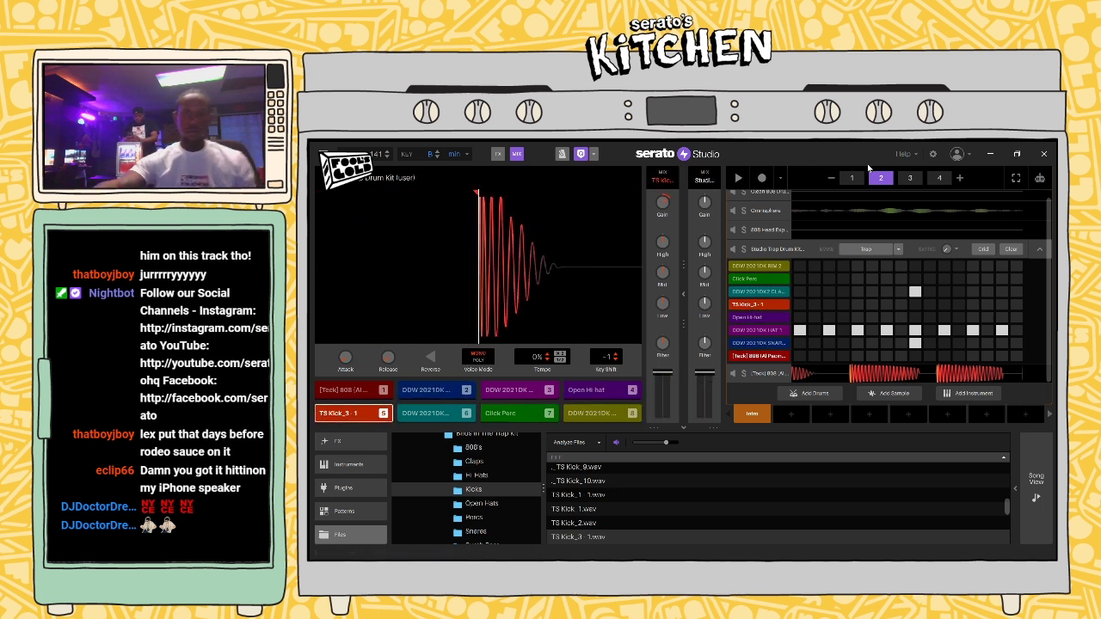
# Step: Play the beat, open Song View and check the Master channel's EQ and effects before returning to the scene decks
pyautogui.press('space')
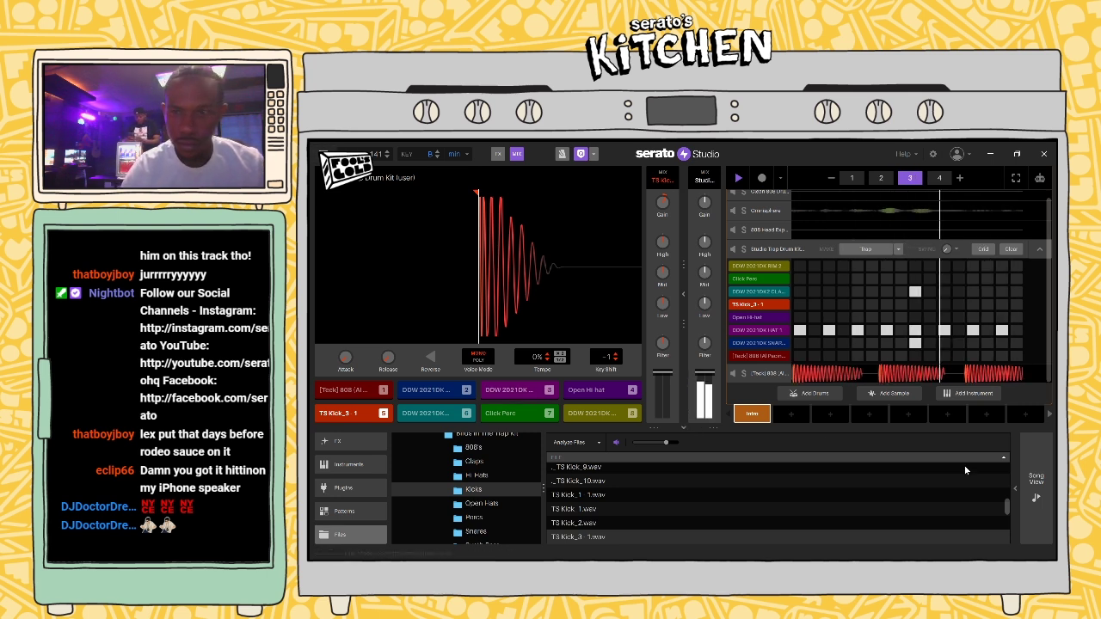
pyautogui.click(1041, 491)
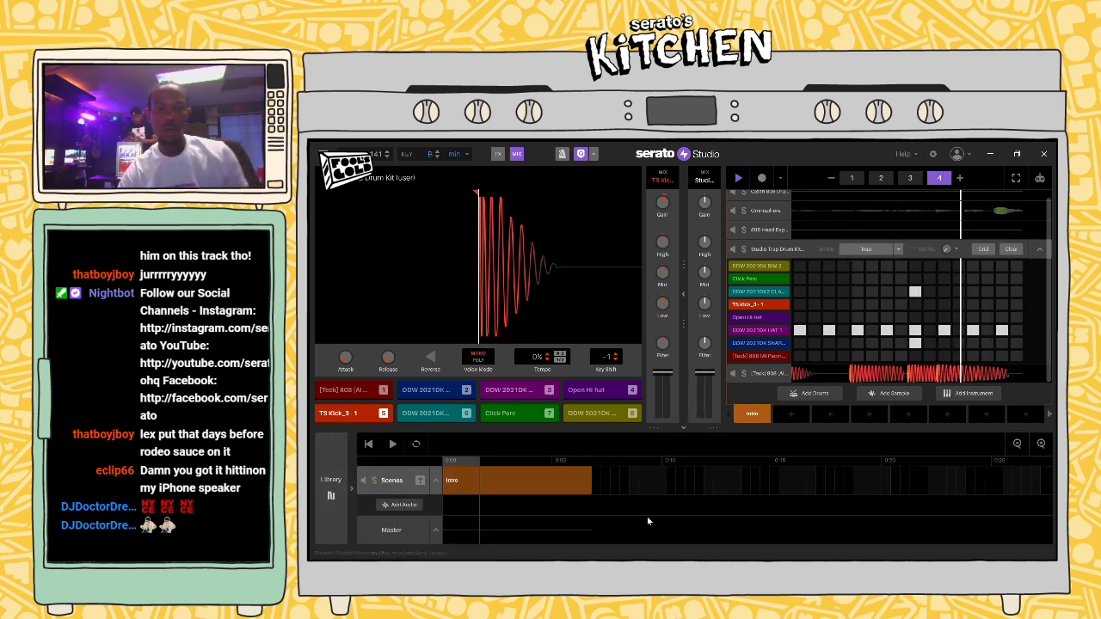
pyautogui.click(436, 531)
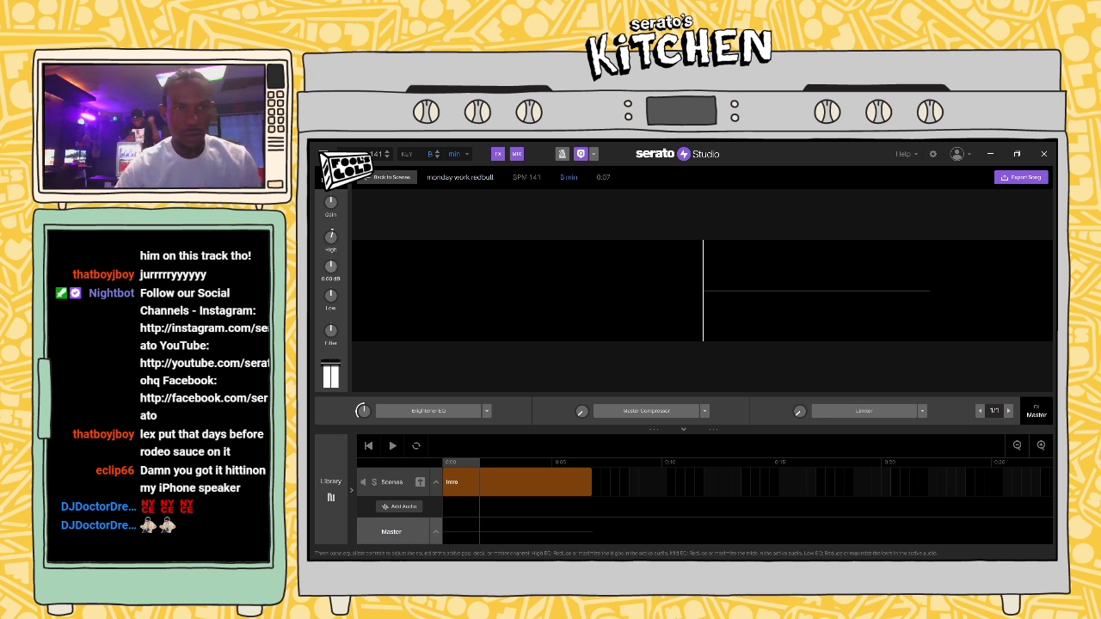
pyautogui.click(400, 490)
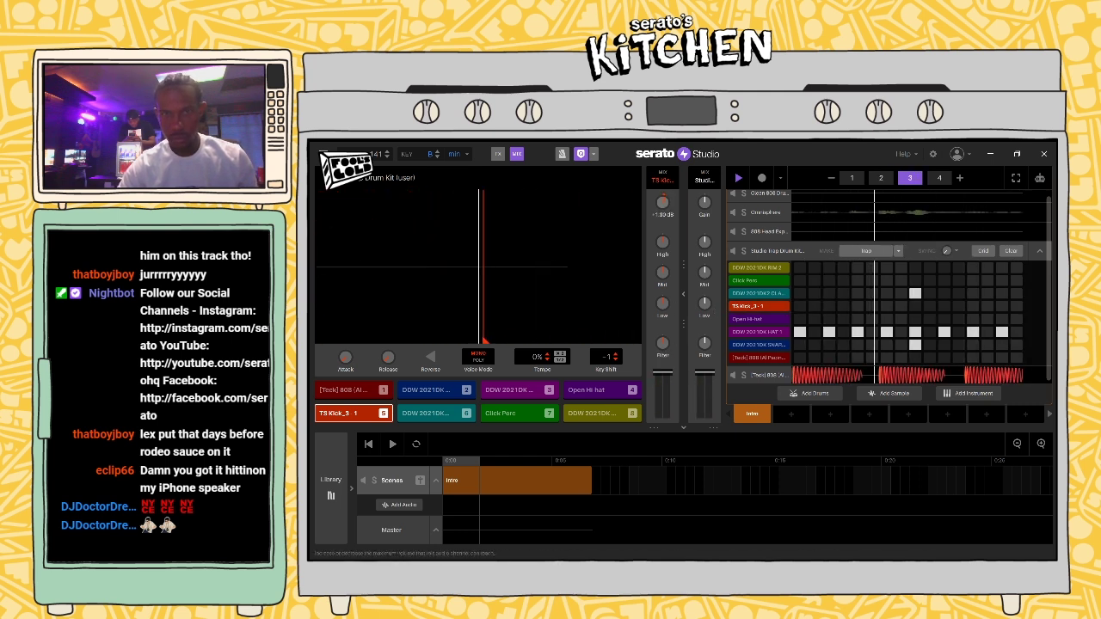
# Step: Reset the TS Kick_3 - 1 pad's gain to 0 dB and record a kick pattern with it over the beat
pyautogui.doubleClick(663, 204)
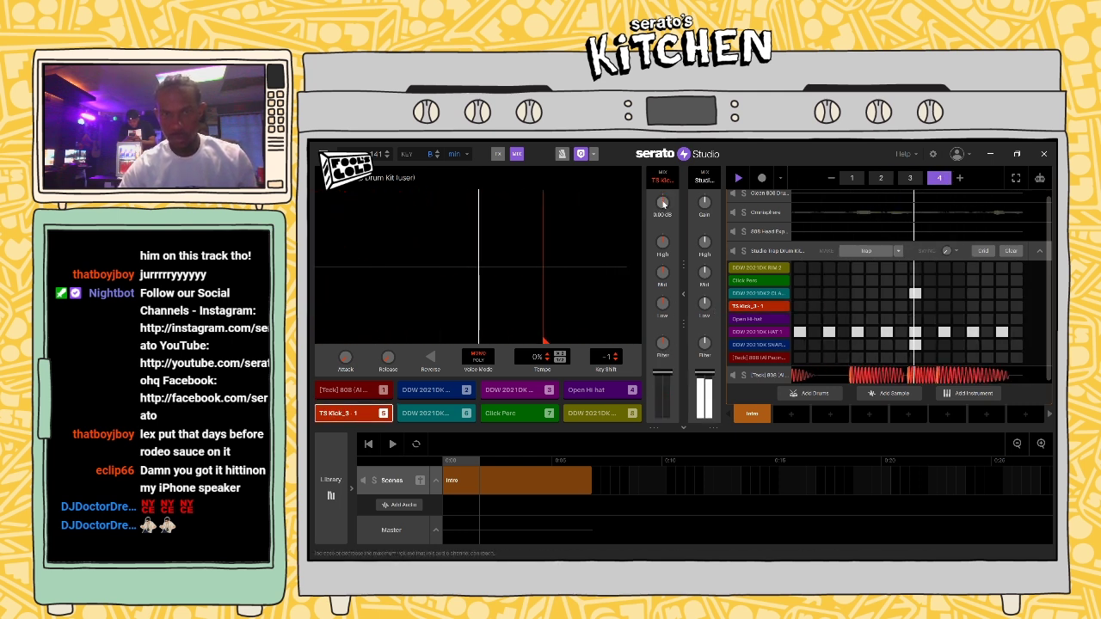
pyautogui.click(759, 179)
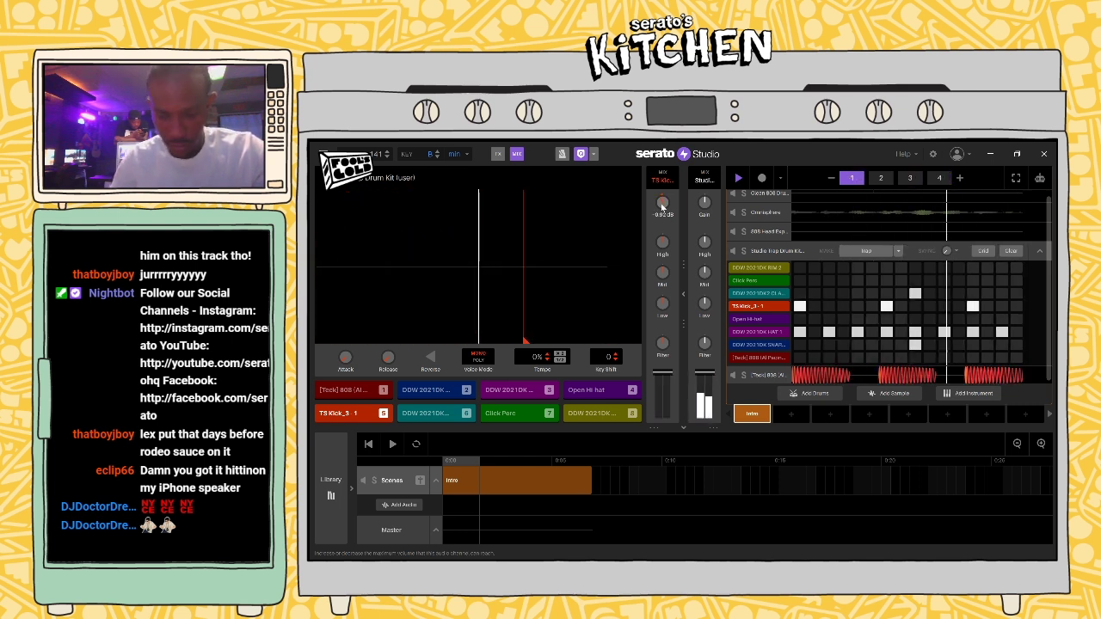
# Step: Try filling the drum kit's DDW 2021DK HAT 1 row with 1/32 hits over the playing beat
pyautogui.rightClick(753, 332)
pyautogui.moveTo(792, 337)
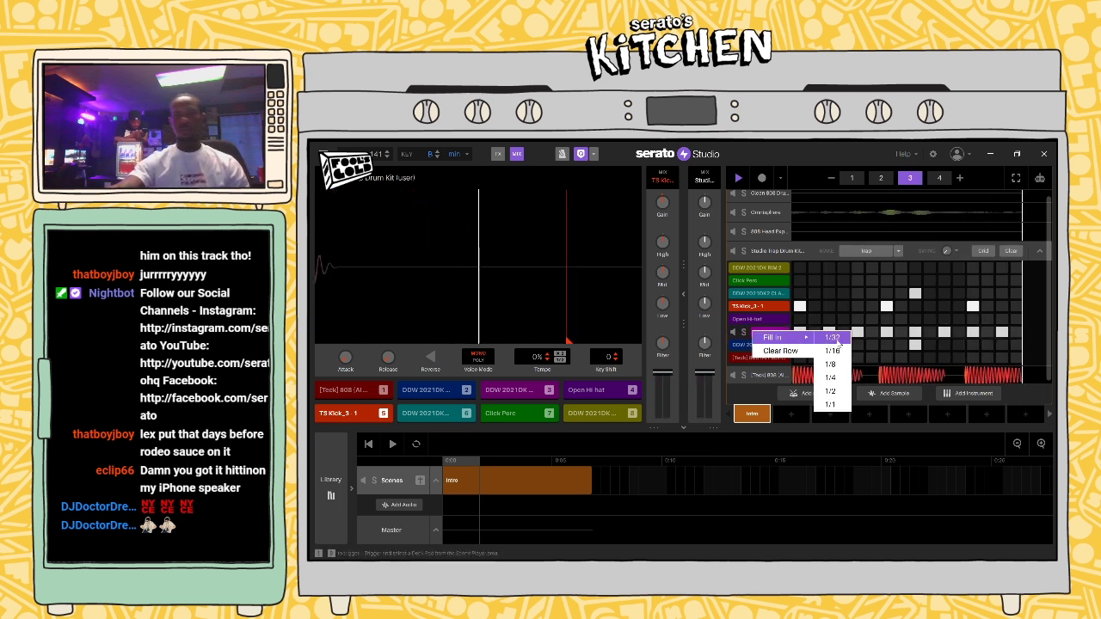
pyautogui.click(833, 338)
pyautogui.rightClick(773, 333)
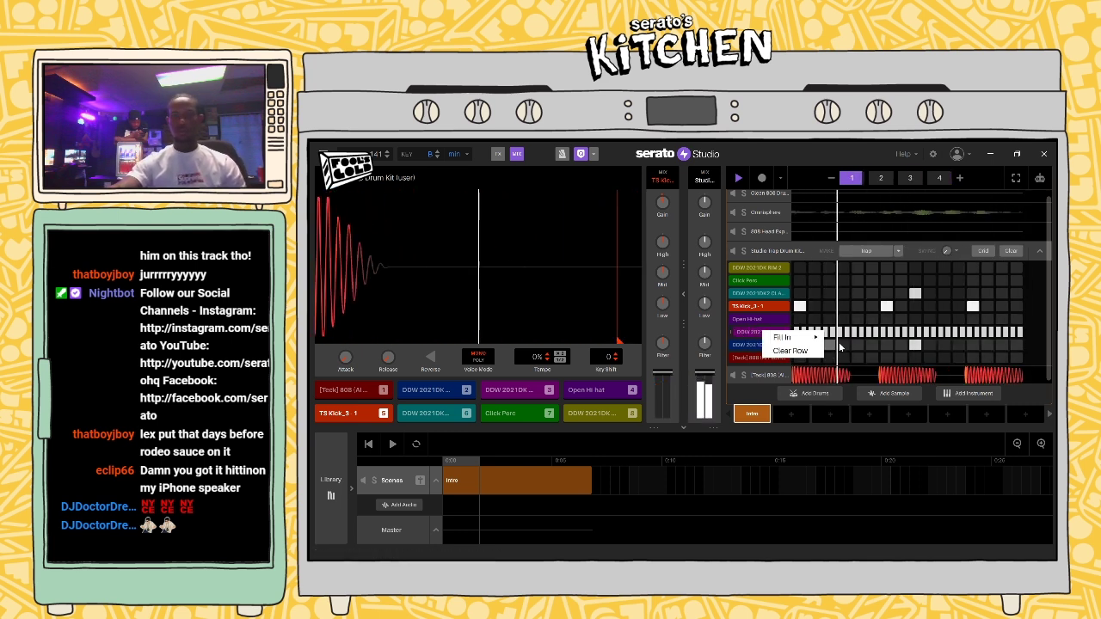
pyautogui.click(833, 338)
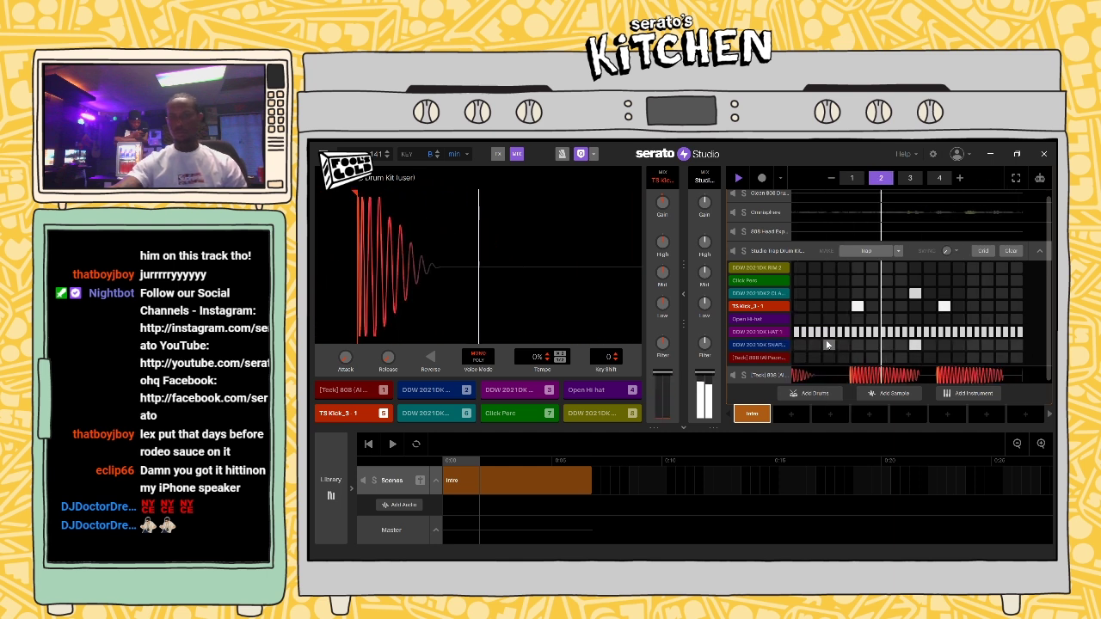
# Step: Clear the DDW 2021DK HAT 1 row, fill it in with 1/8 hits and play the beat
pyautogui.rightClick(770, 334)
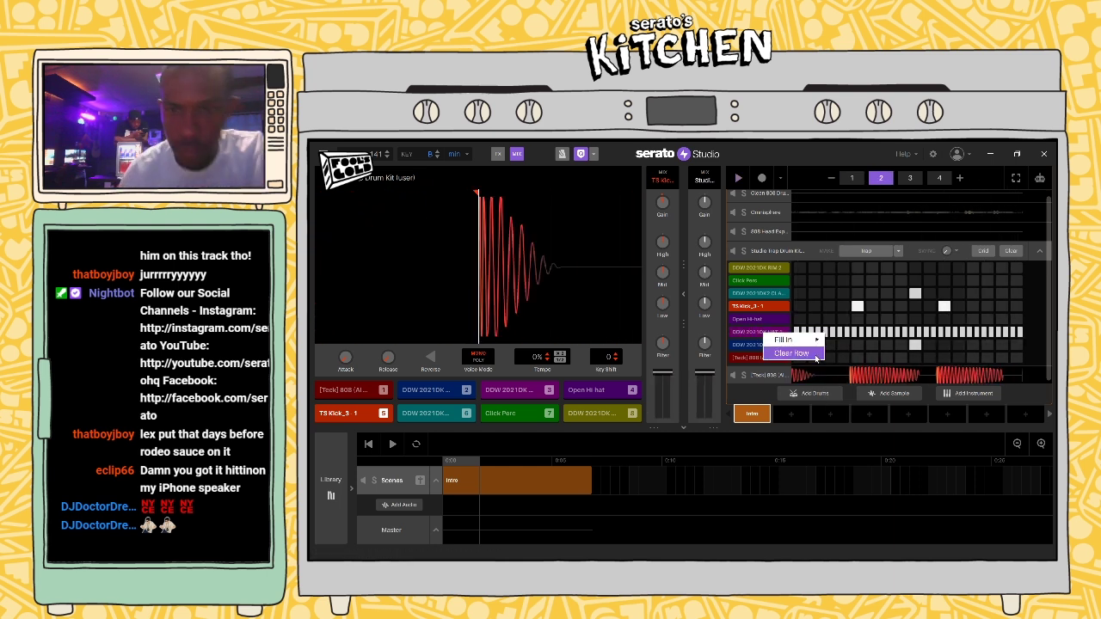
pyautogui.click(814, 355)
pyautogui.moveTo(808, 338)
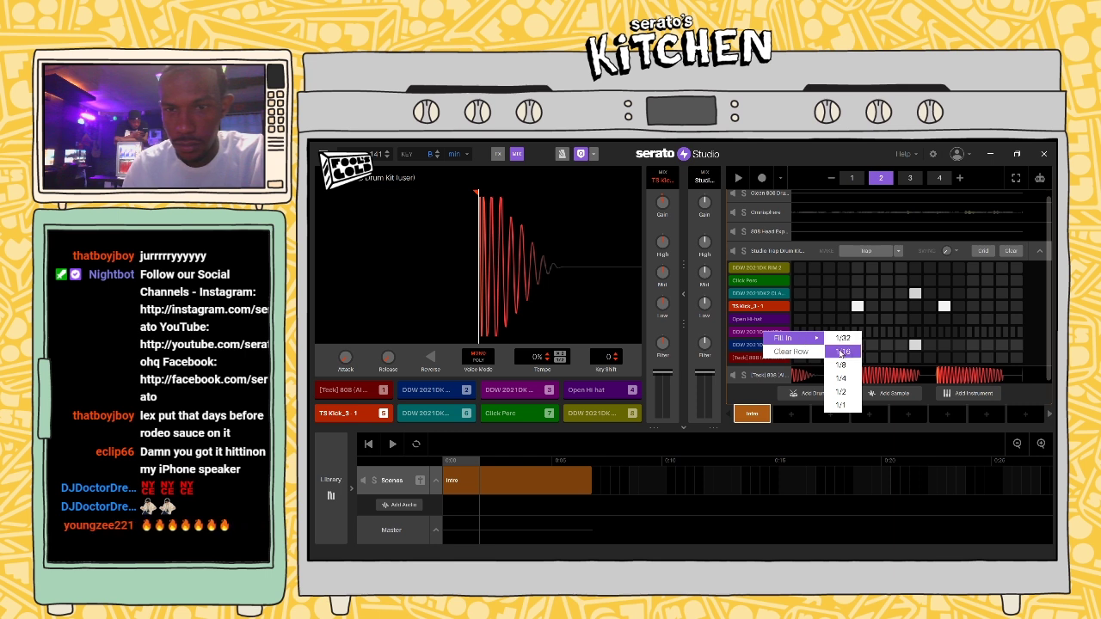
pyautogui.click(842, 365)
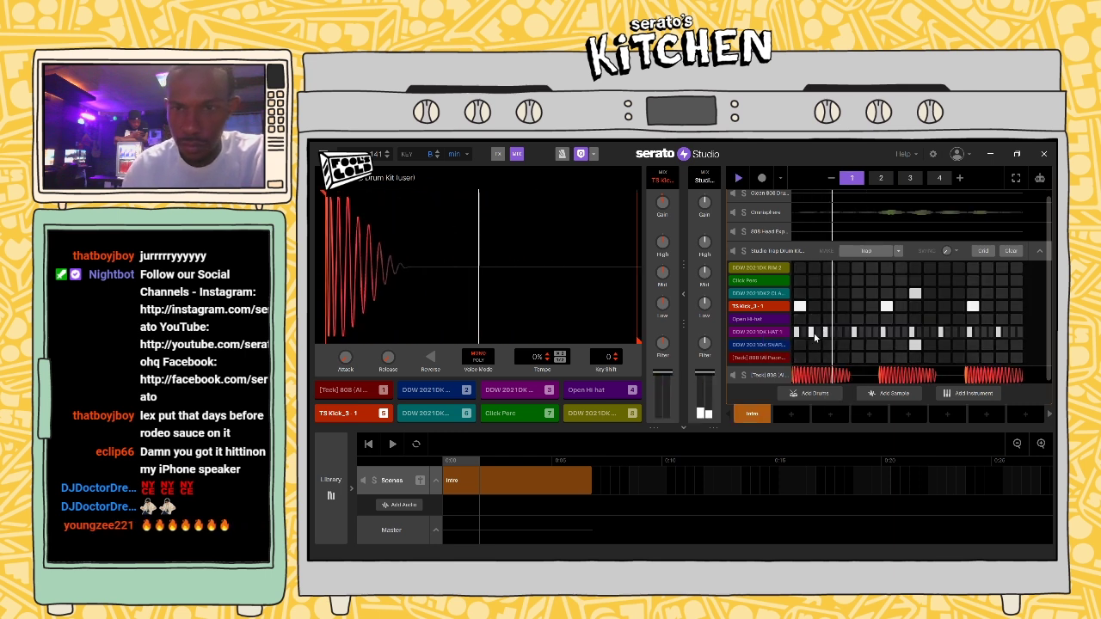
pyautogui.press('space')
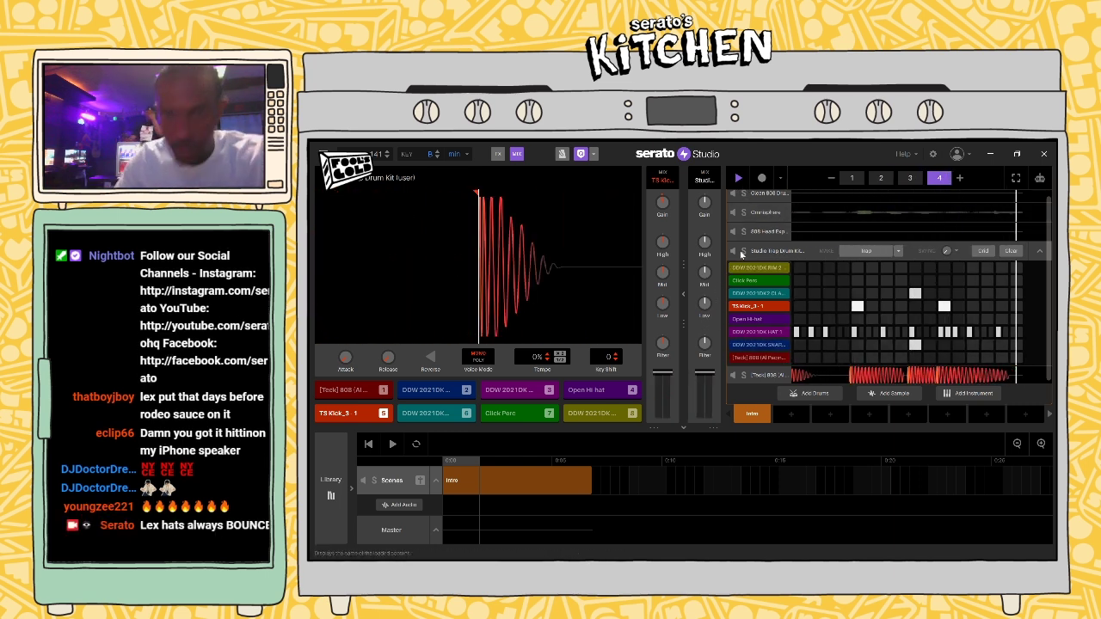
# Step: Collapse the drum kit deck and check the Omnisphere deck's notes while the beat plays
pyautogui.click(1040, 251)
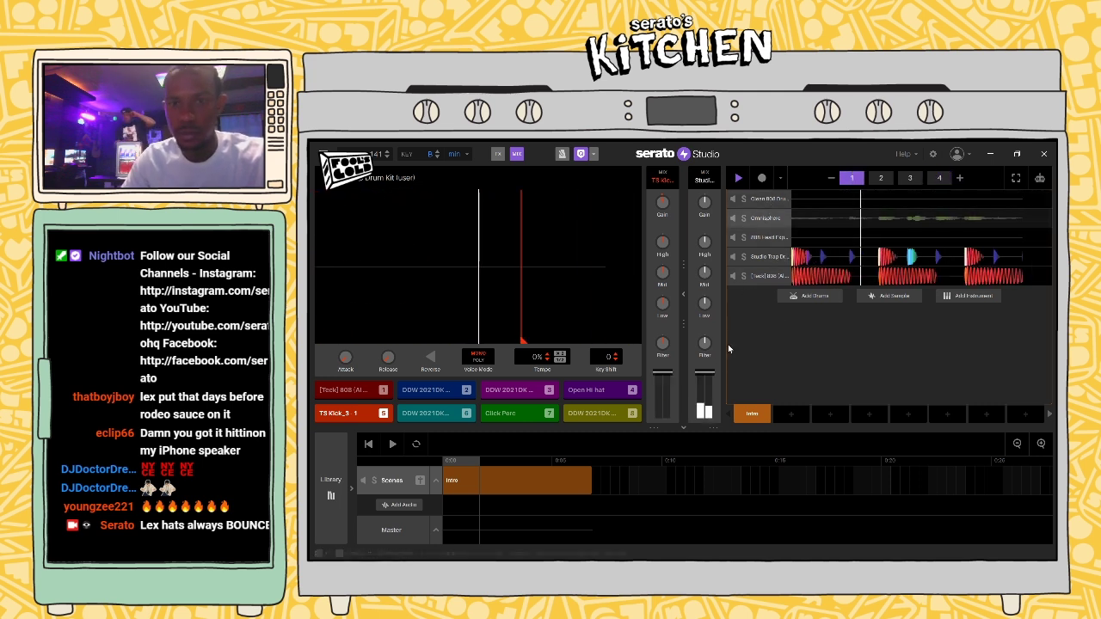
pyautogui.click(764, 217)
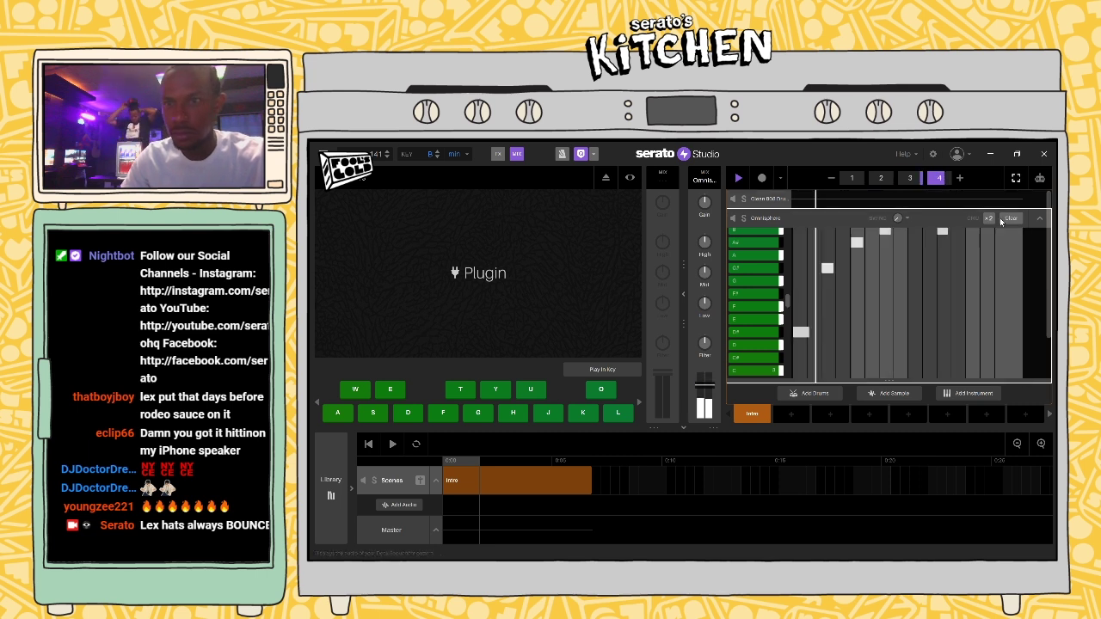
pyautogui.press('Escape')
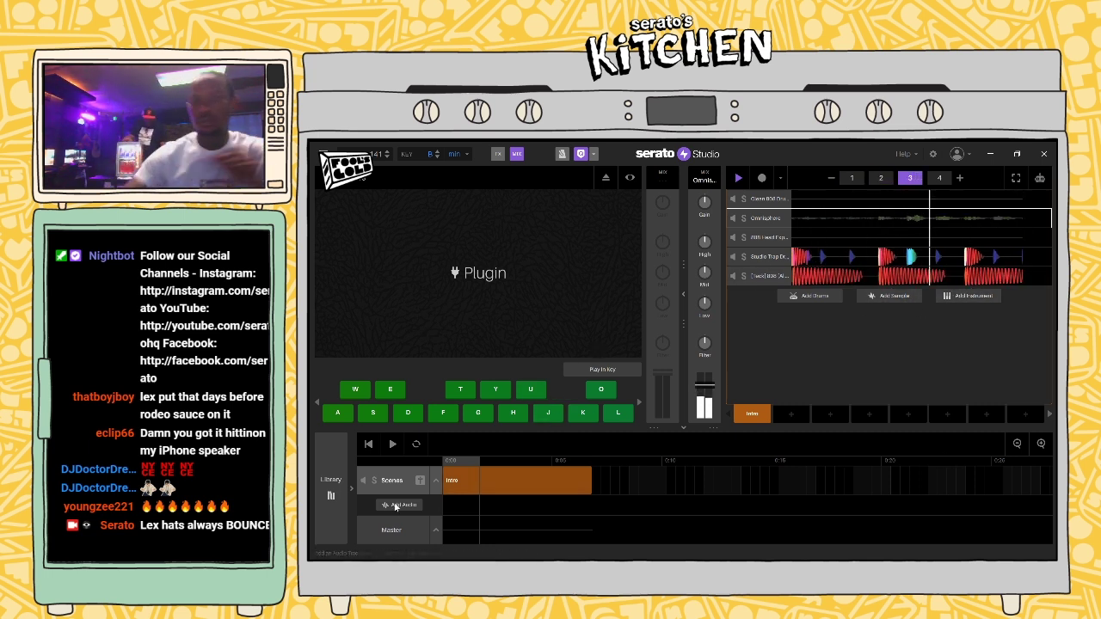
# Step: Return to the library and audition the Lead instruments and the Rhythm Guitar over the playing beat
pyautogui.click(320, 477)
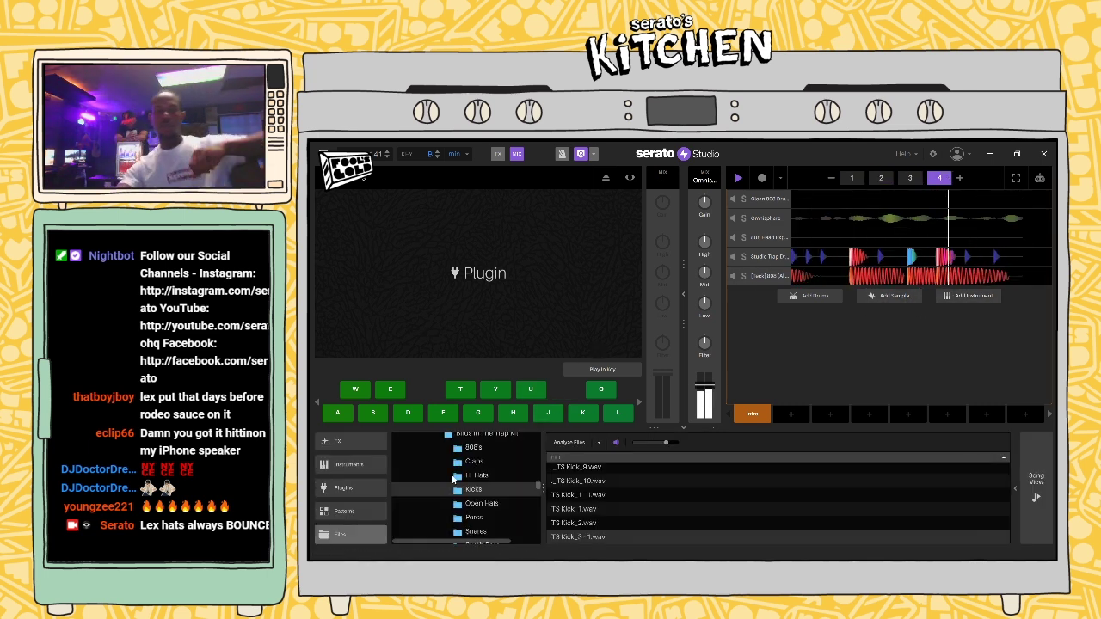
pyautogui.click(376, 469)
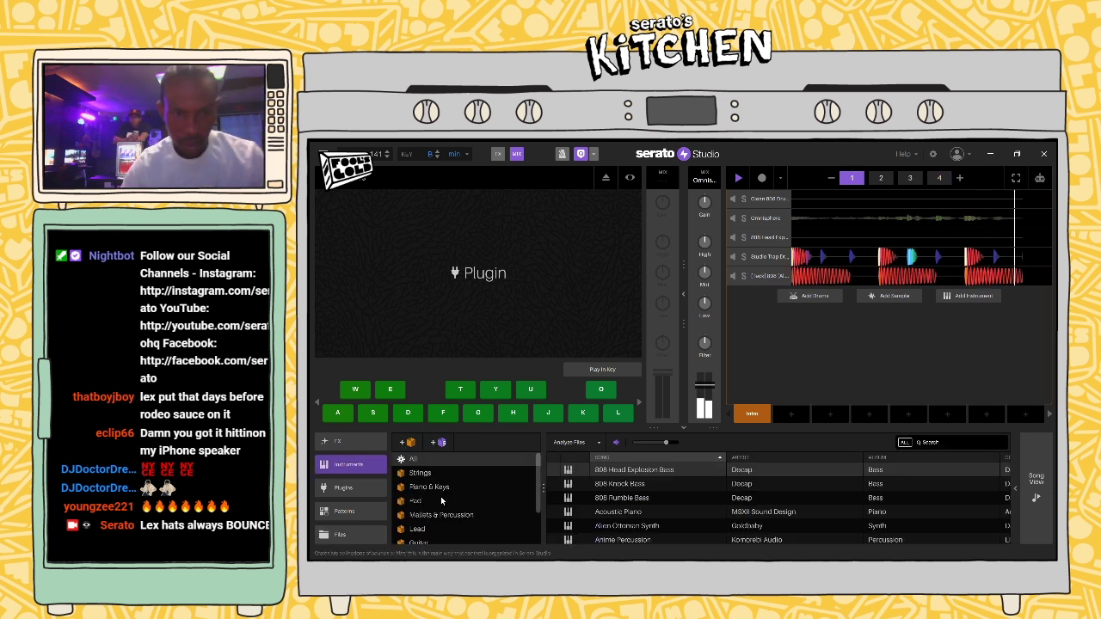
pyautogui.click(419, 530)
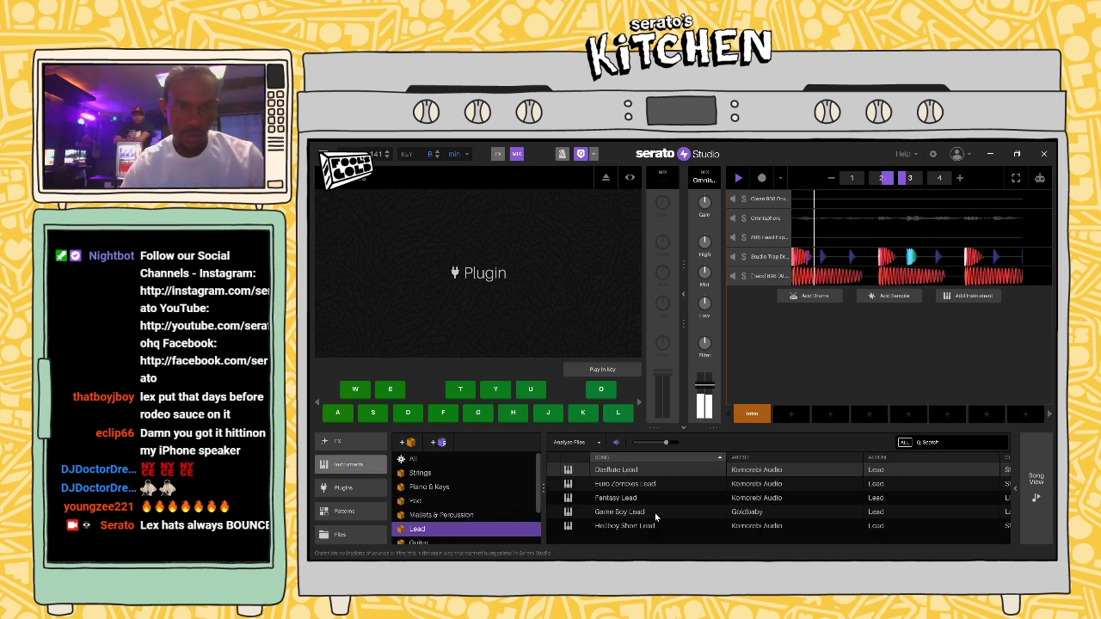
pyautogui.click(598, 487)
pyautogui.click(621, 499)
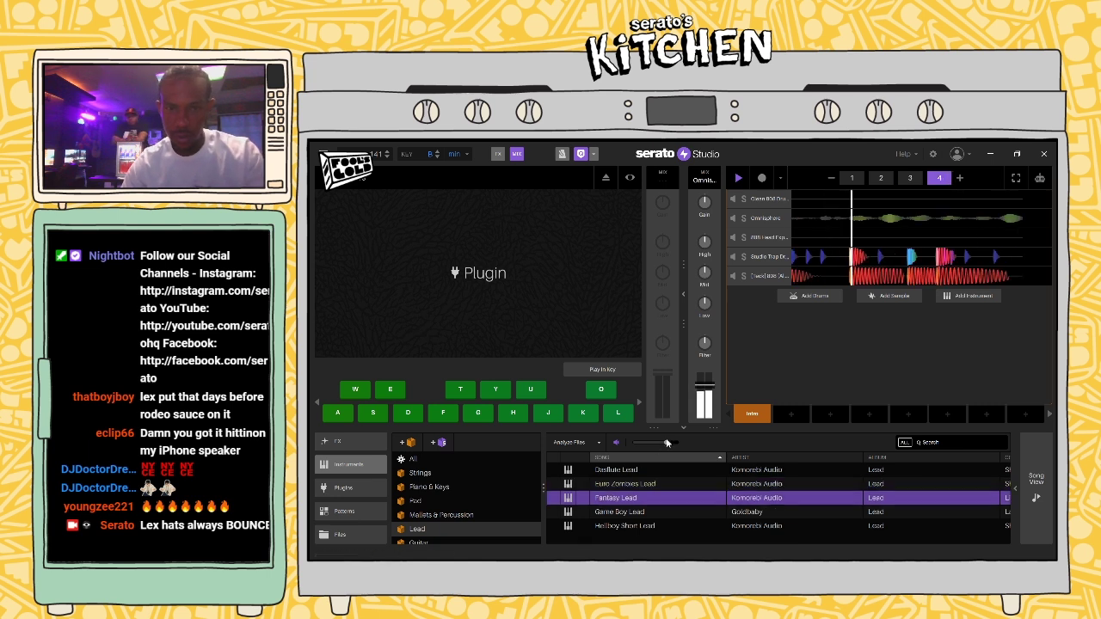
pyautogui.click(622, 527)
pyautogui.click(623, 514)
pyautogui.click(625, 471)
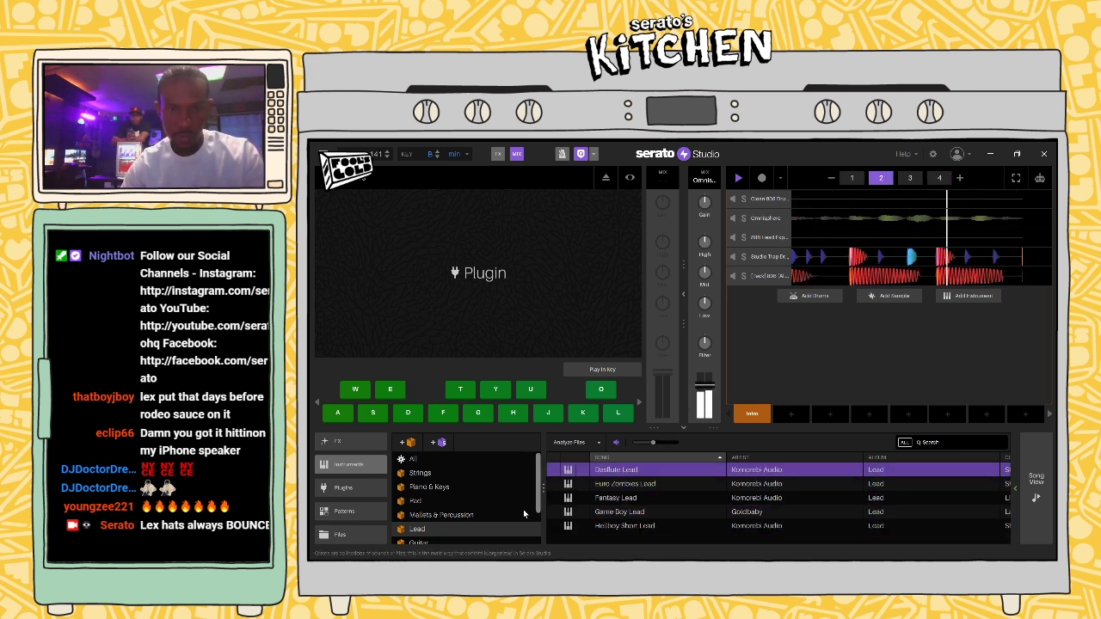
pyautogui.click(454, 542)
pyautogui.click(619, 471)
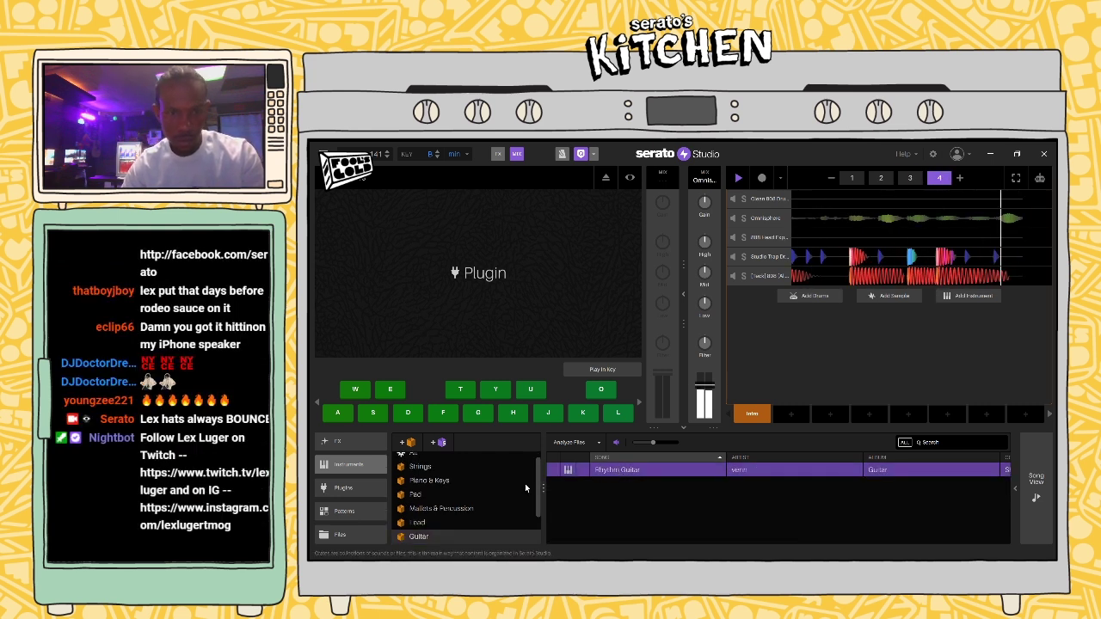
# Step: Browse the audio samples in All Serato Packs and audition Aliota Diamonds
pyautogui.scroll(-2, 534, 529)
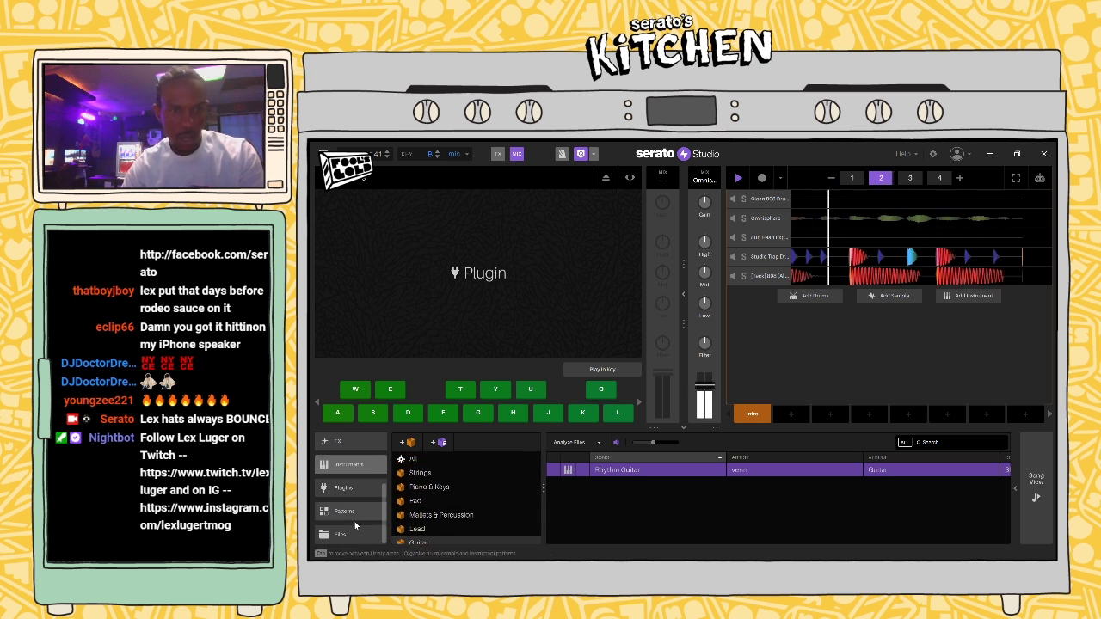
pyautogui.scroll(3, 365, 511)
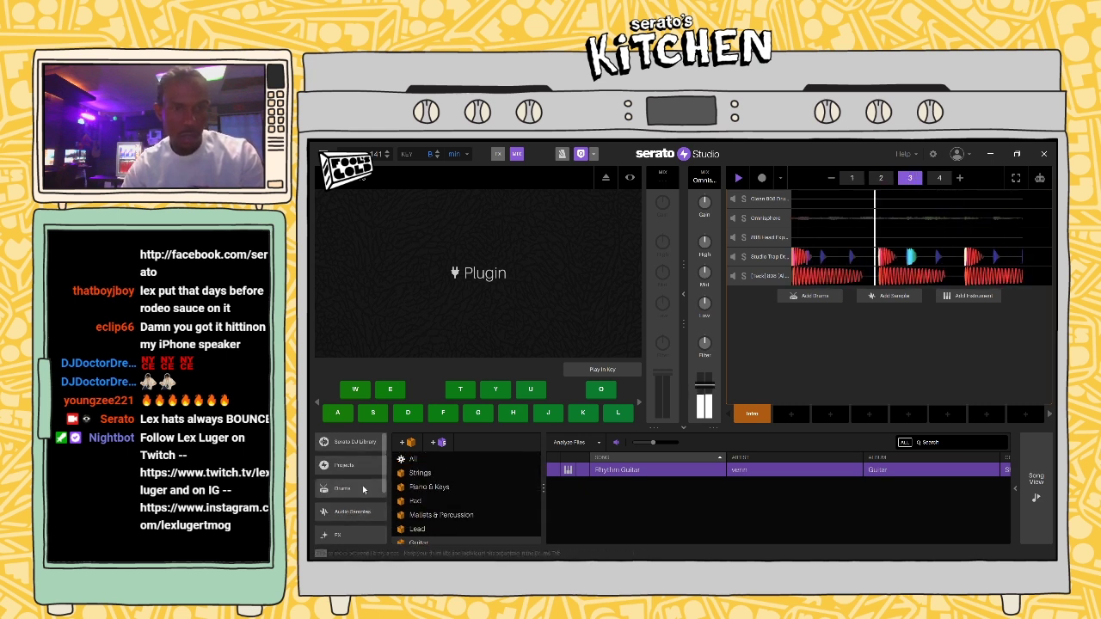
pyautogui.click(355, 512)
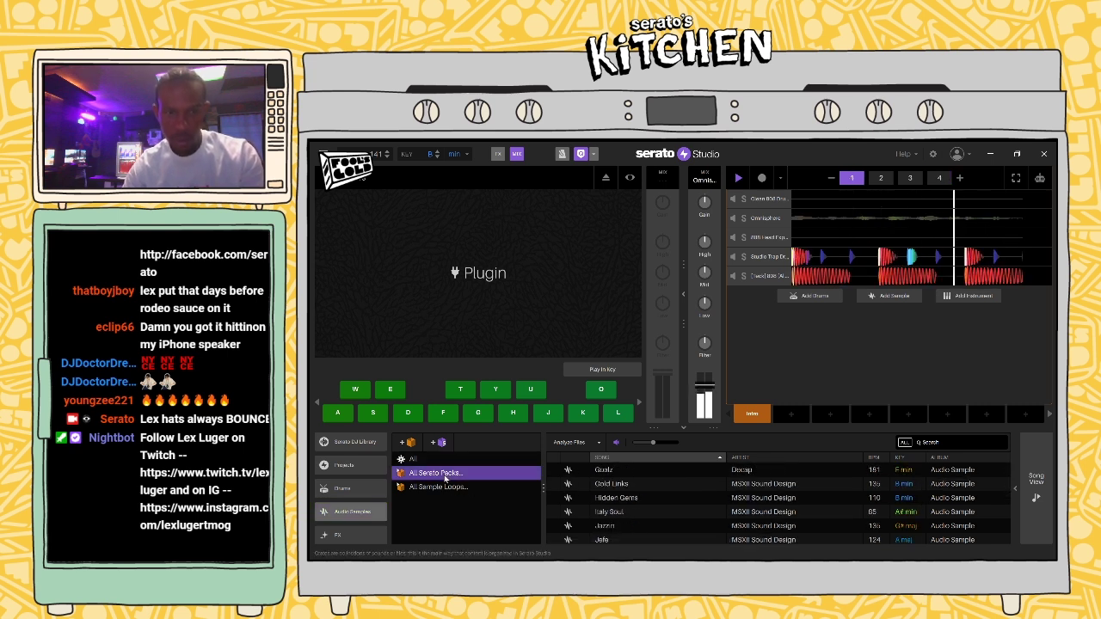
pyautogui.click(621, 486)
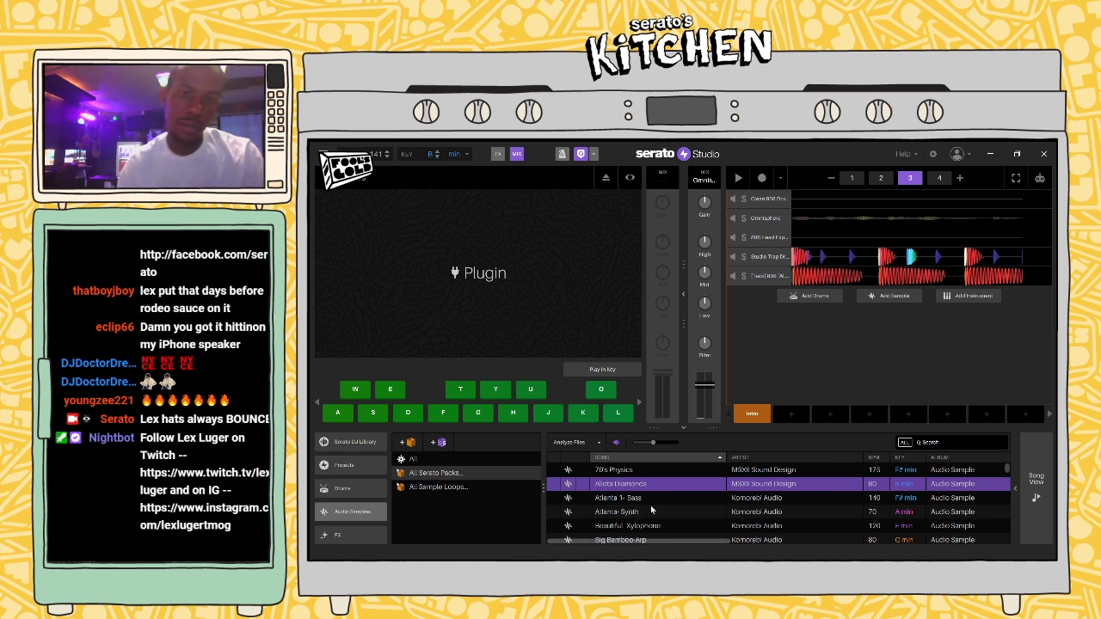
# Step: Audition Cabana Party, Candy Red and Club Synth, and load Candy Red into a new sample deck
pyautogui.scroll(-2, 645, 491)
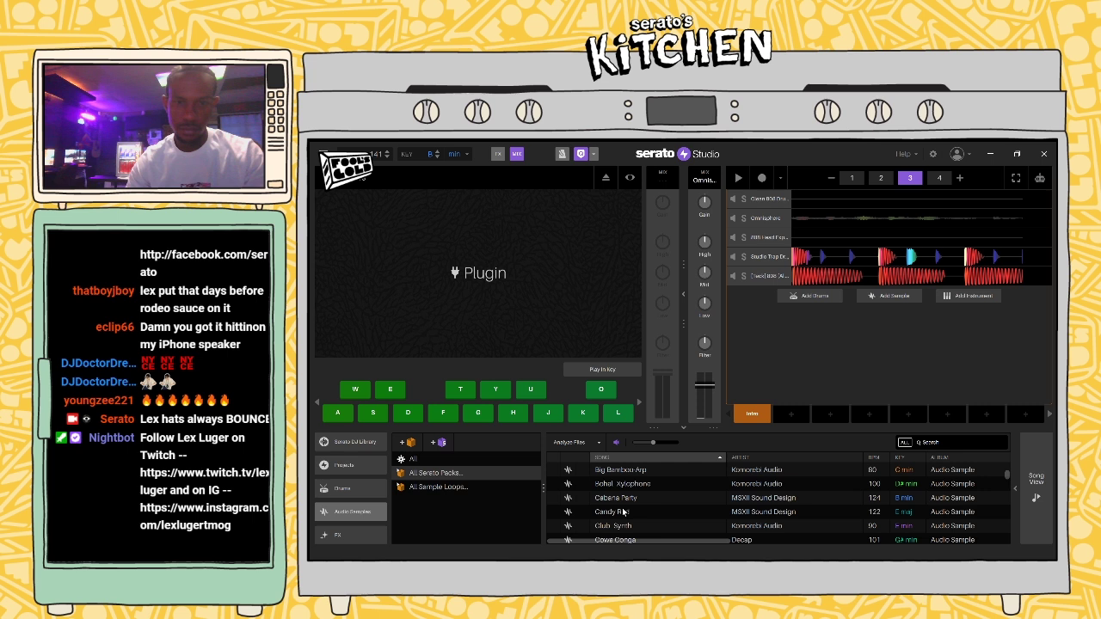
pyautogui.click(625, 497)
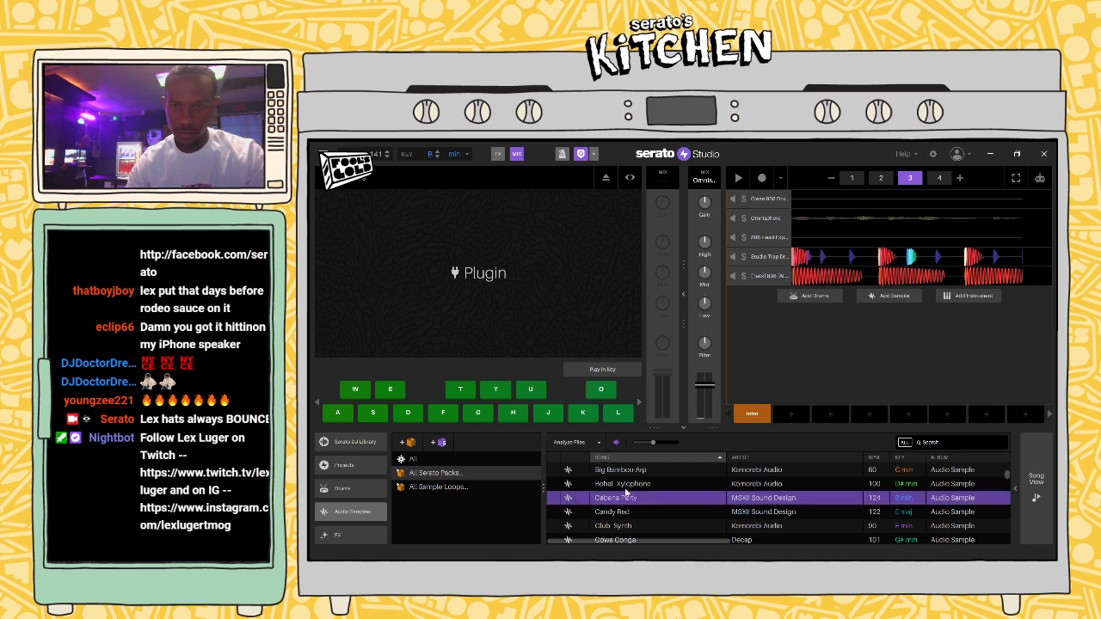
pyautogui.click(626, 512)
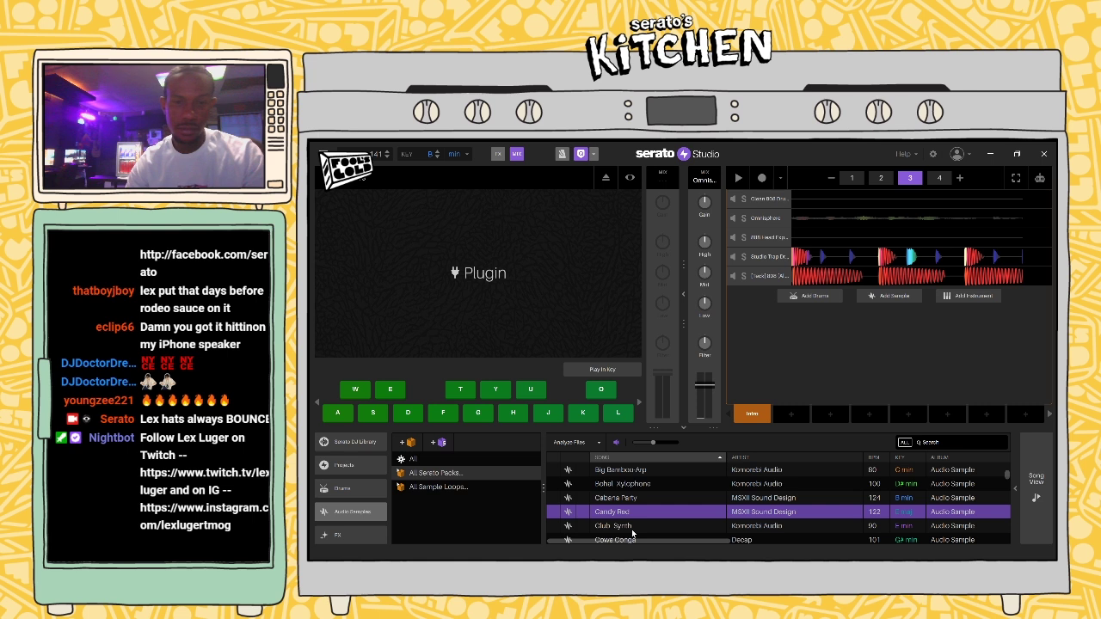
pyautogui.click(630, 526)
pyautogui.doubleClick(626, 513)
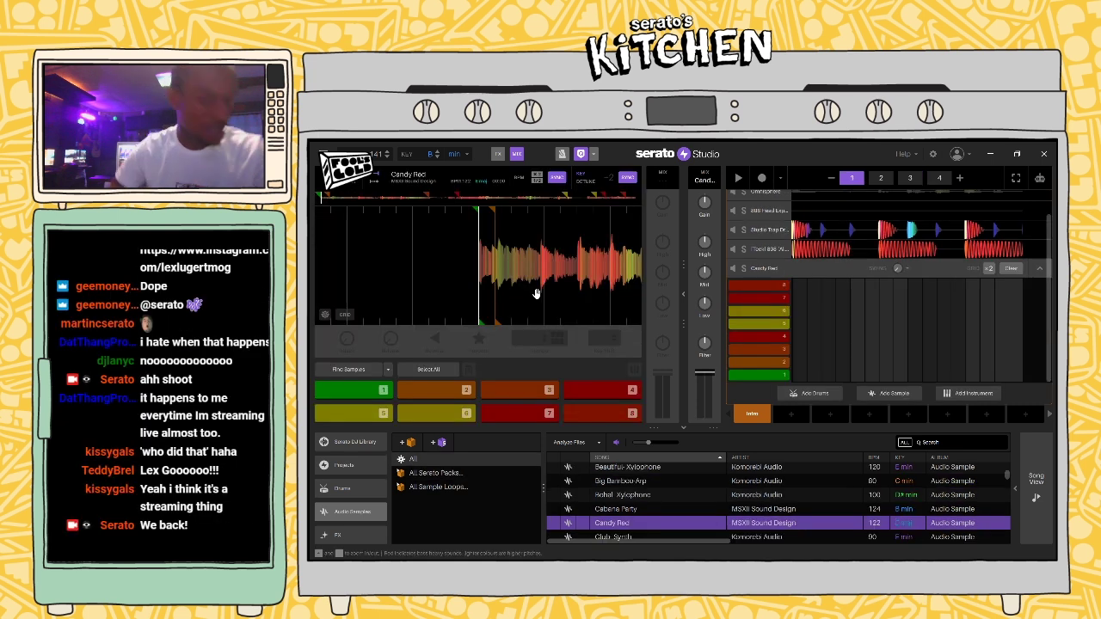
# Step: Lower the Low EQ on Candy Red's pad 1 and play the beat with the [Teck] 808 deck muted
pyautogui.moveTo(662, 307); pyautogui.dragTo(659, 295)
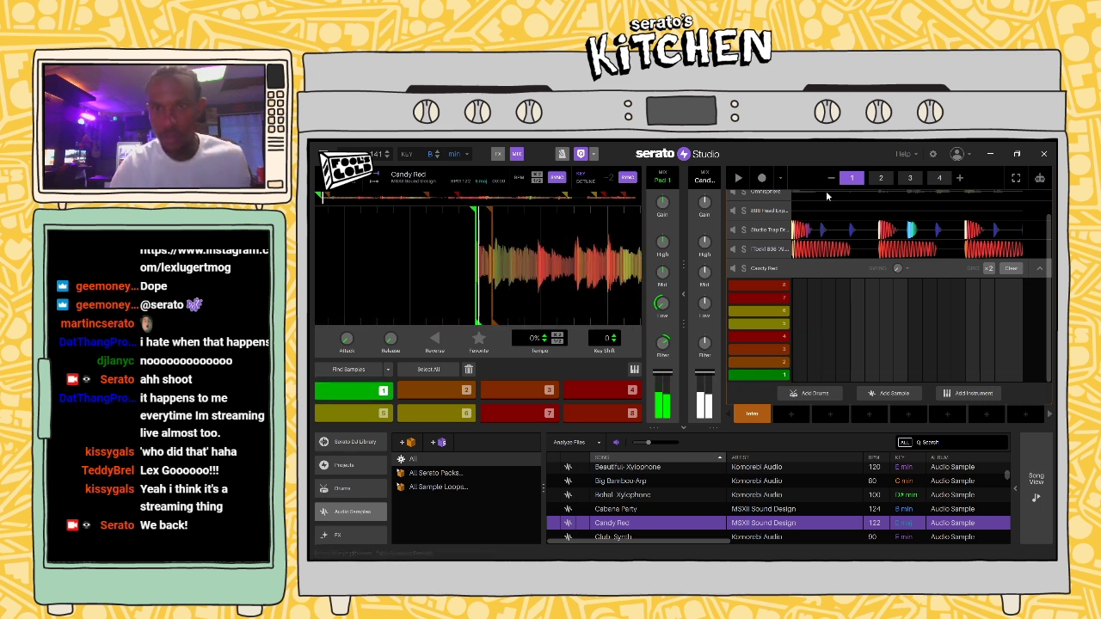
pyautogui.click(738, 178)
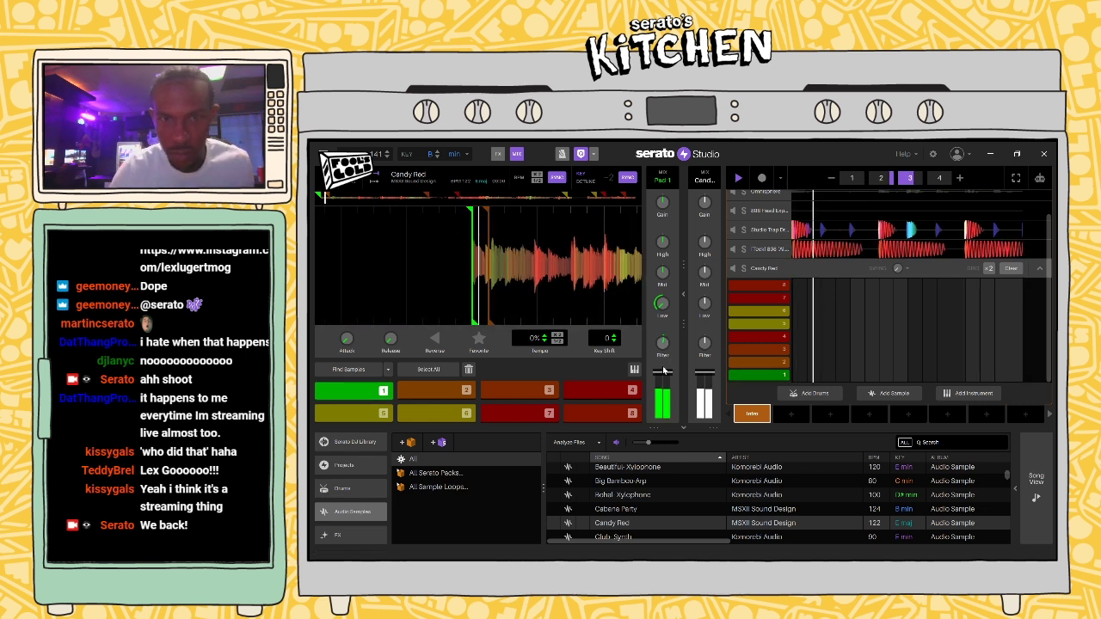
pyautogui.click(732, 250)
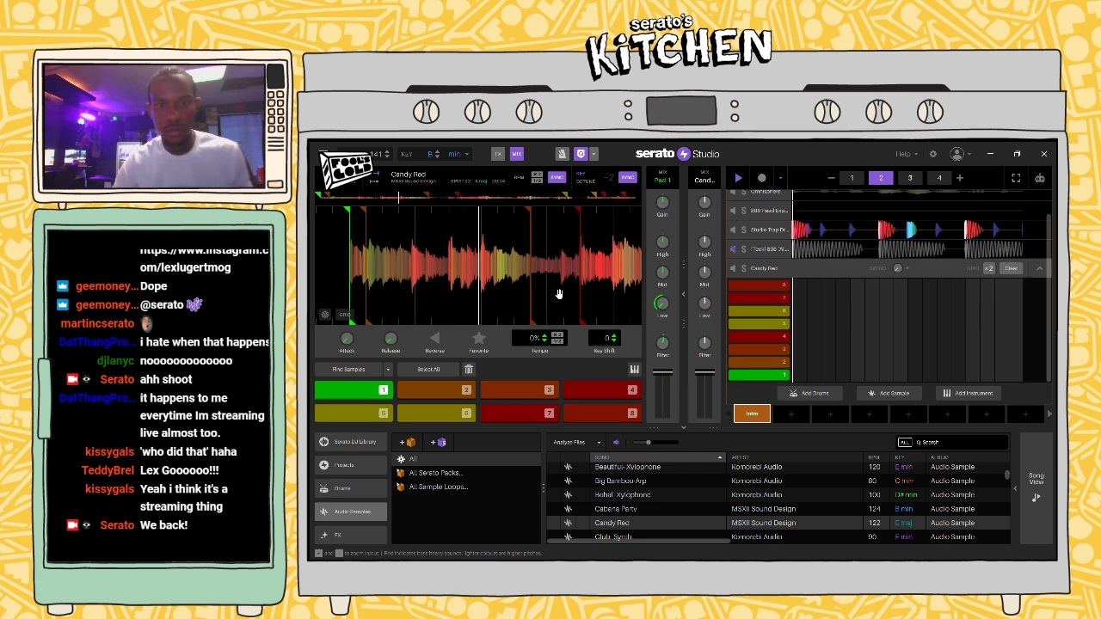
# Step: Try a longer release on Candy Red's pad 1 and bring it back down while the beat plays
pyautogui.moveTo(389, 342); pyautogui.dragTo(389, 320)
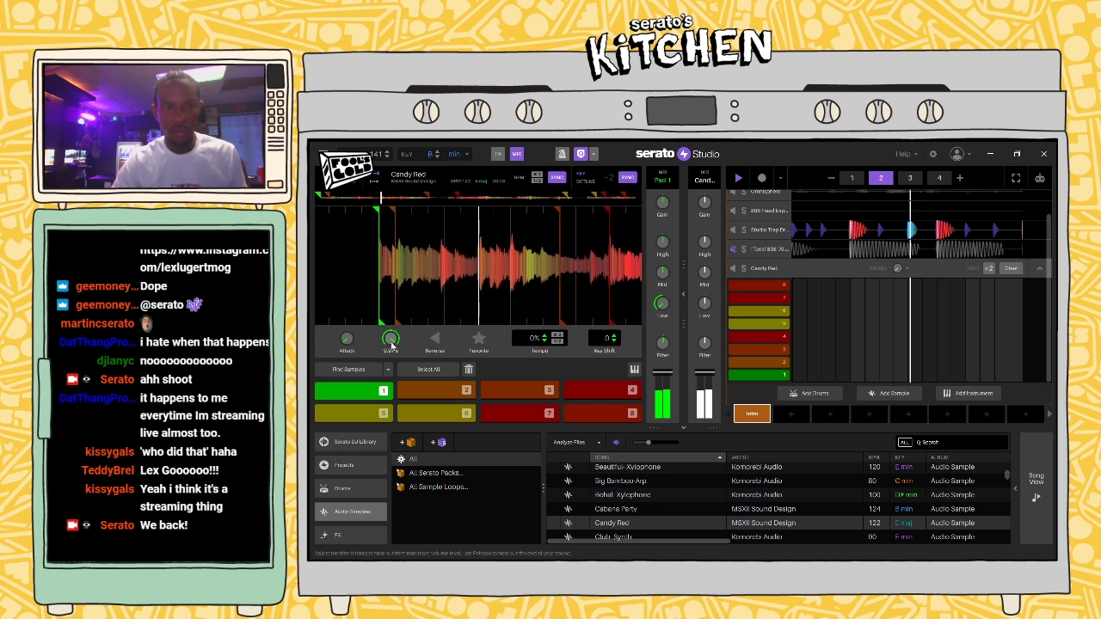
pyautogui.moveTo(390, 345); pyautogui.dragTo(388, 372)
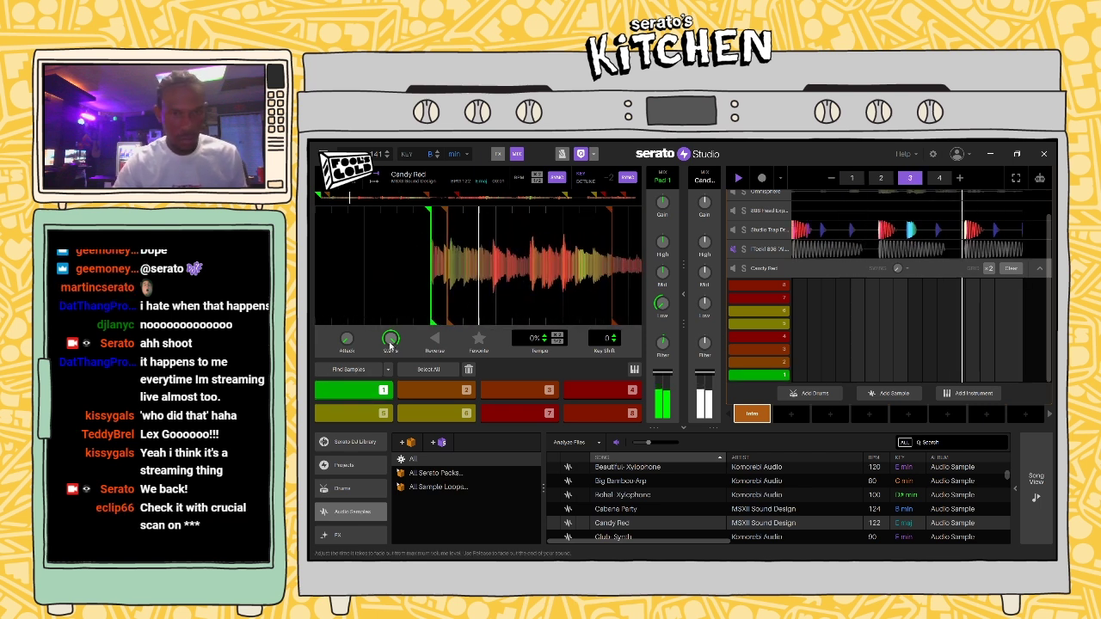
pyautogui.click(368, 393)
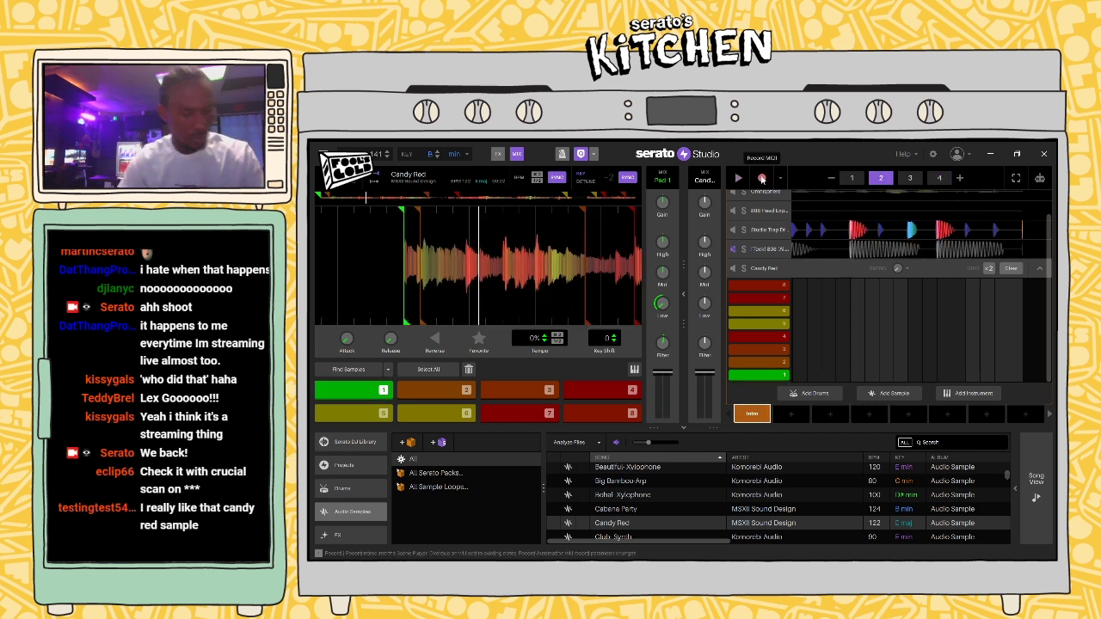
# Step: Record a sustained pad 1 note on the Candy Red deck and check it across bars 1 to 4
pyautogui.click(761, 179)
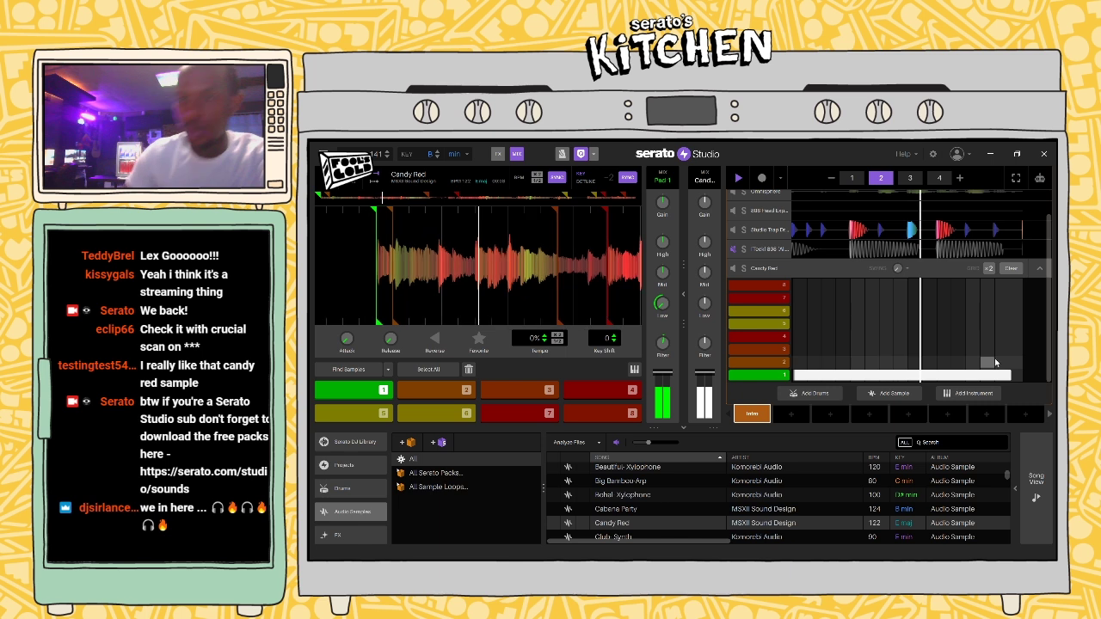
pyautogui.press('space')
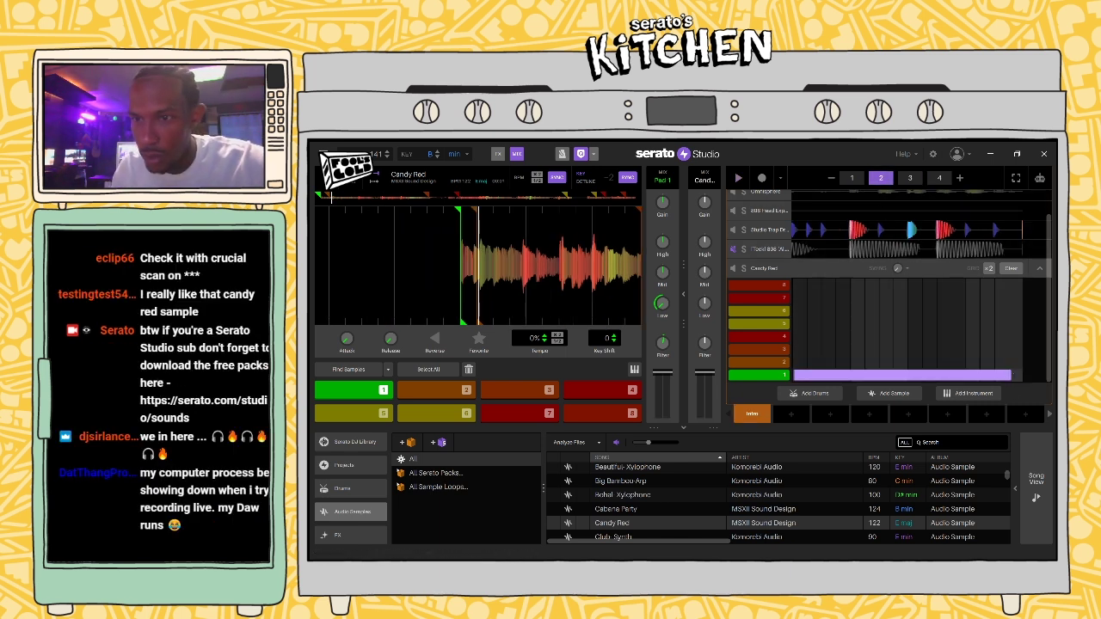
pyautogui.click(852, 178)
pyautogui.press('space')
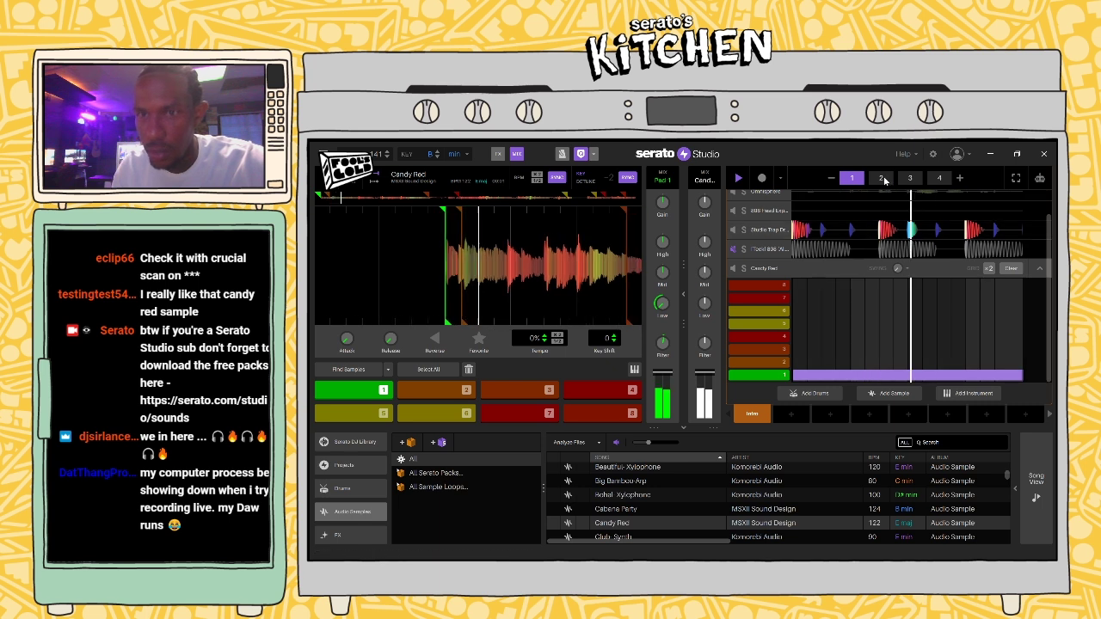
pyautogui.click(881, 178)
pyautogui.click(910, 179)
pyautogui.click(939, 178)
pyautogui.press('space')
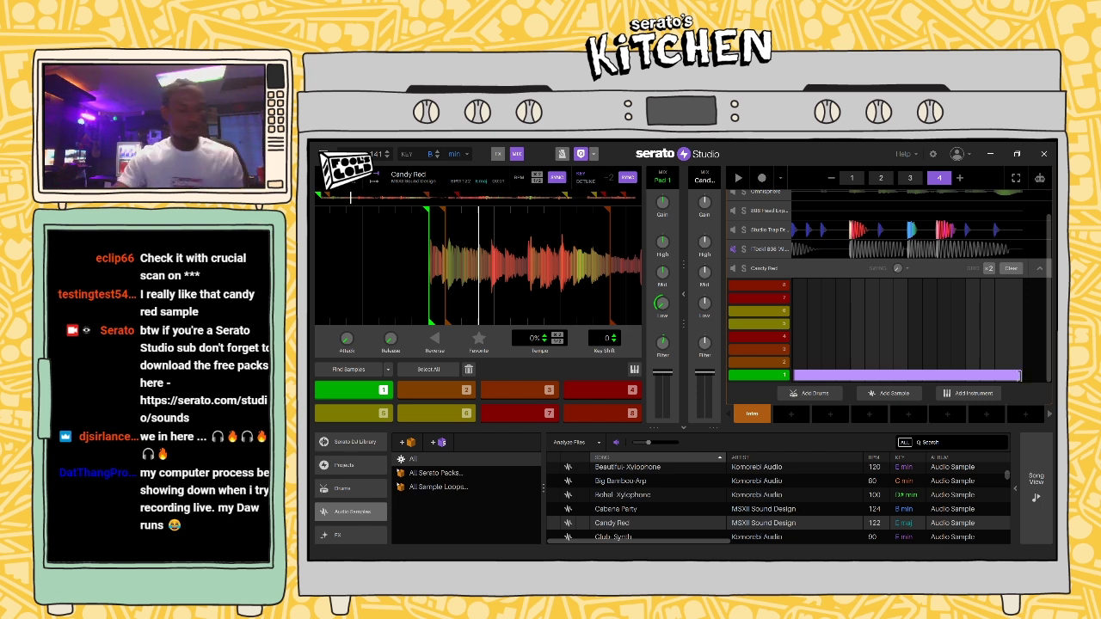
# Step: Audition the Candy Red slices by triggering pads 1 to 7 with the beat stopped
pyautogui.press('2')
pyautogui.press('4')
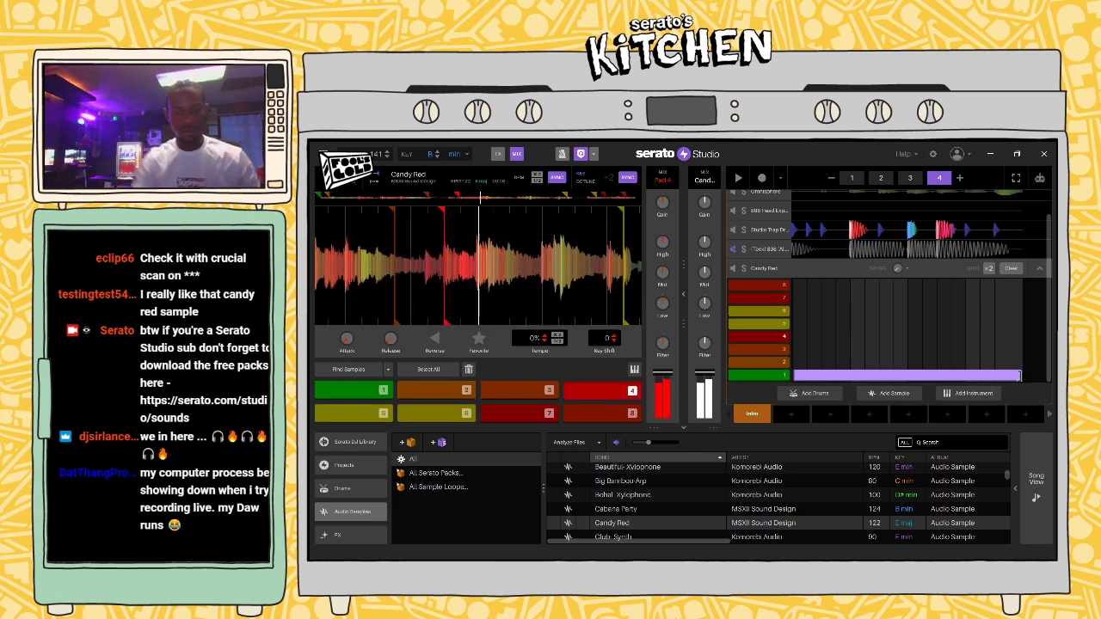
pyautogui.press('3')
pyautogui.press('2')
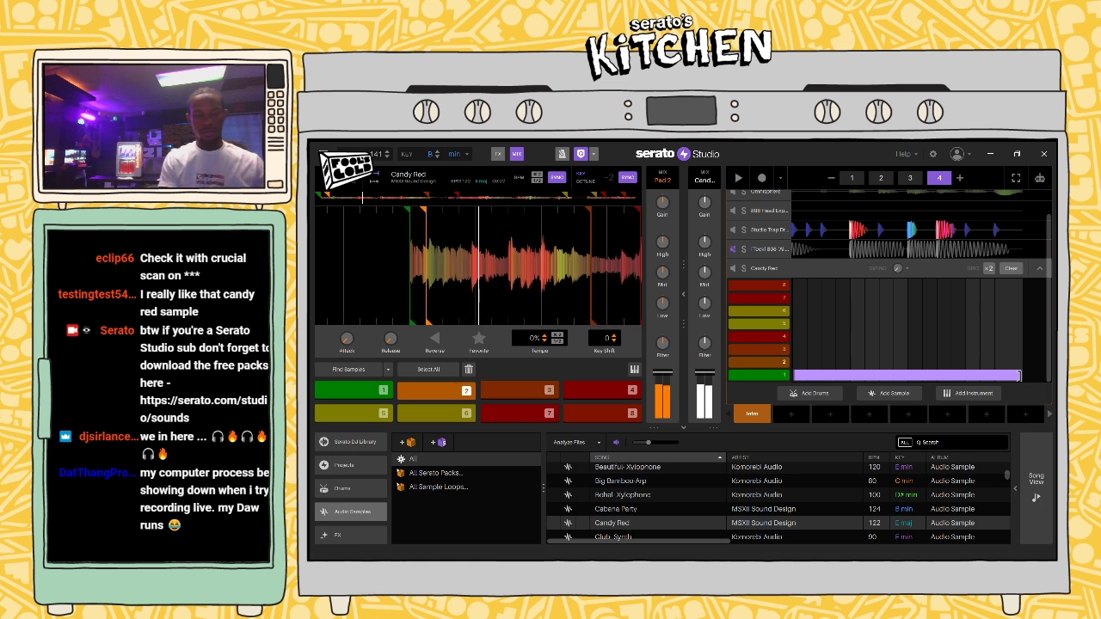
pyautogui.press('1')
pyautogui.press('2')
pyautogui.press('1')
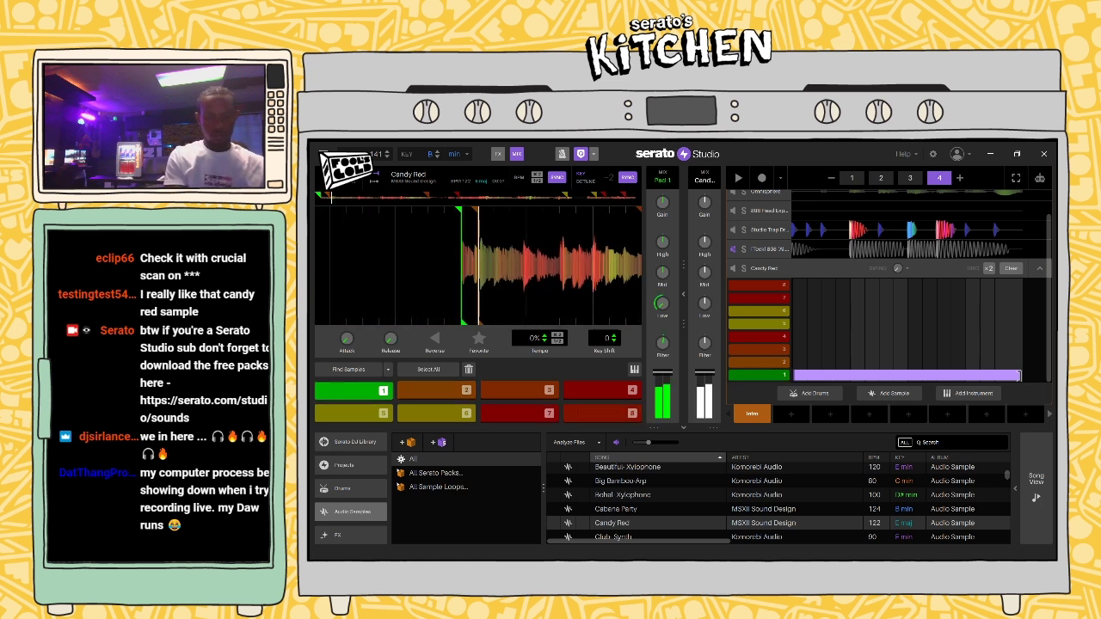
pyautogui.press('6')
pyautogui.press('1')
pyautogui.press('7')
pyautogui.press('5')
pyautogui.press('7')
pyautogui.press('6')
pyautogui.press('7')
pyautogui.press('5')
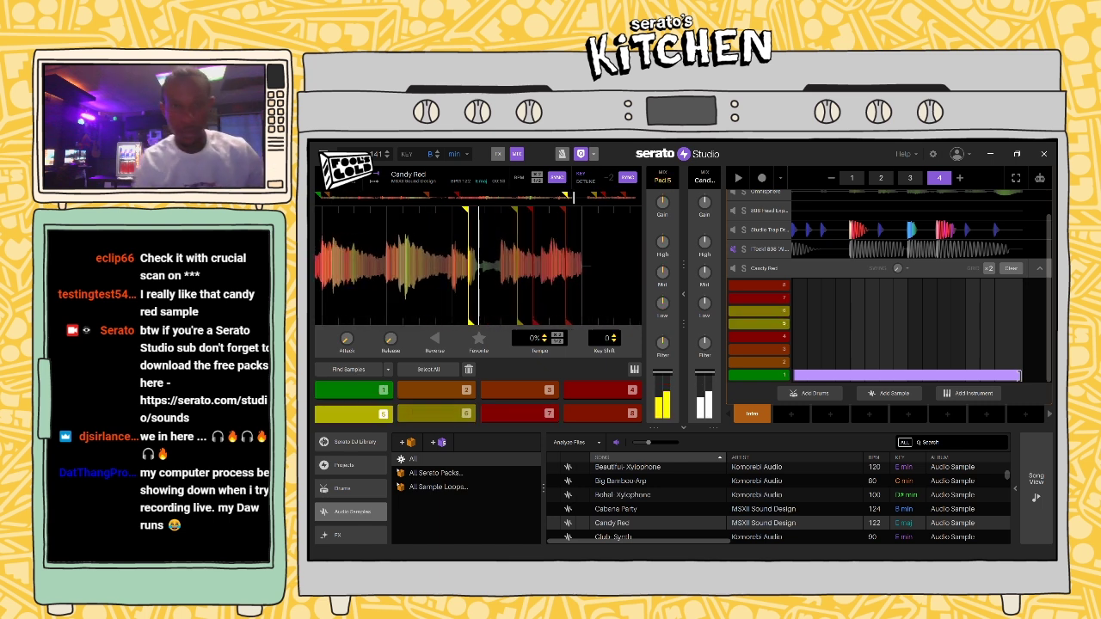
pyautogui.press('4')
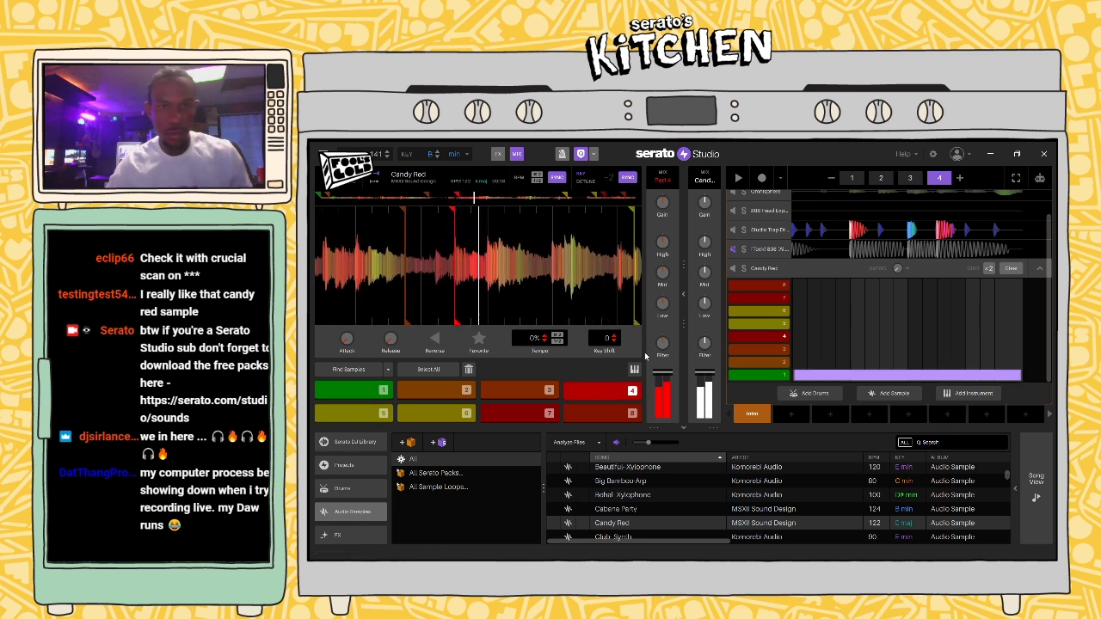
pyautogui.press('3')
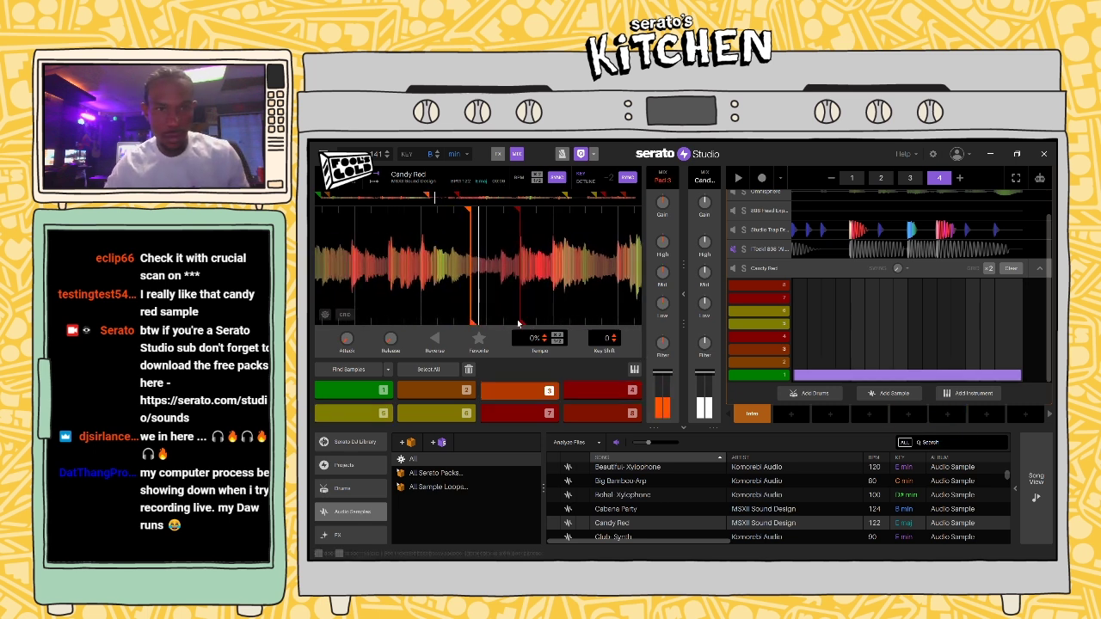
# Step: Play the beat with the [Teck] 808 deck unmuted and check its notes before collapsing the deck
pyautogui.click(738, 178)
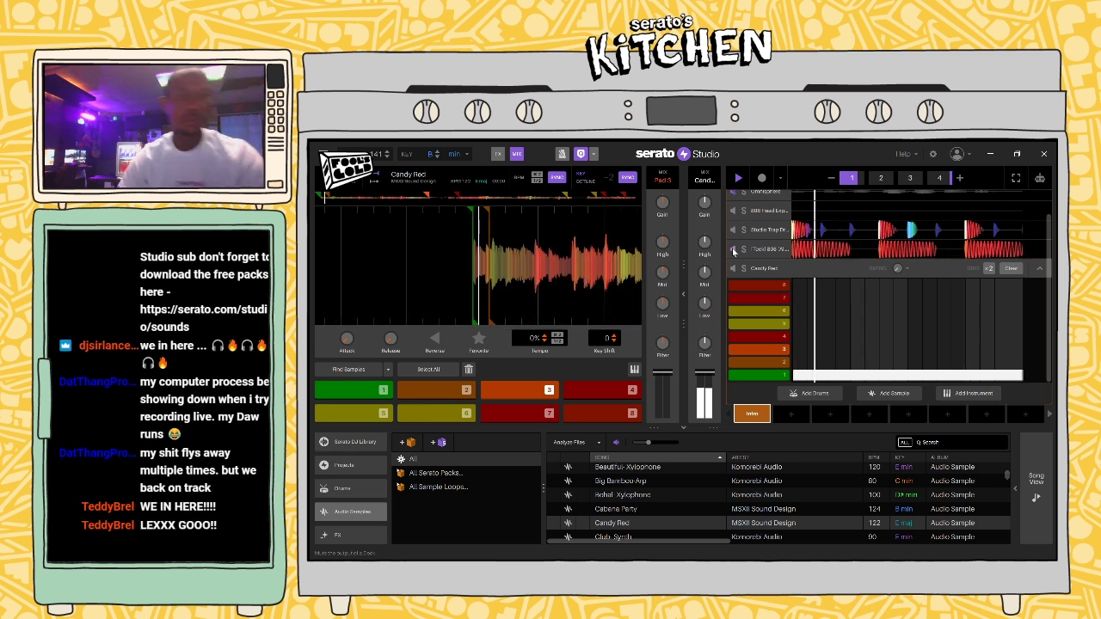
pyautogui.click(771, 251)
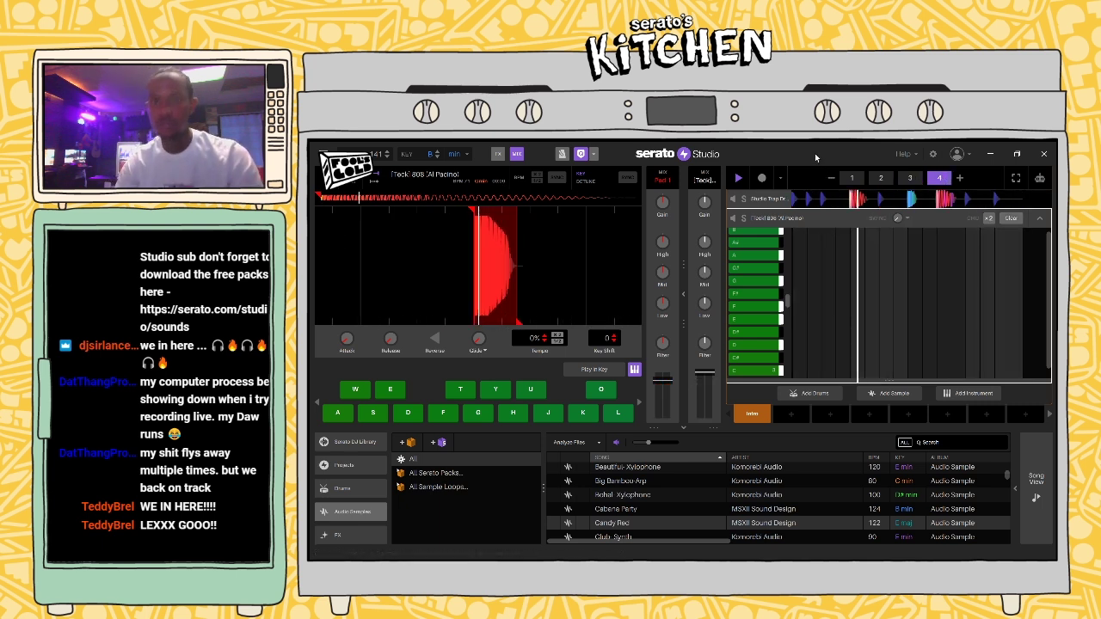
pyautogui.click(1038, 220)
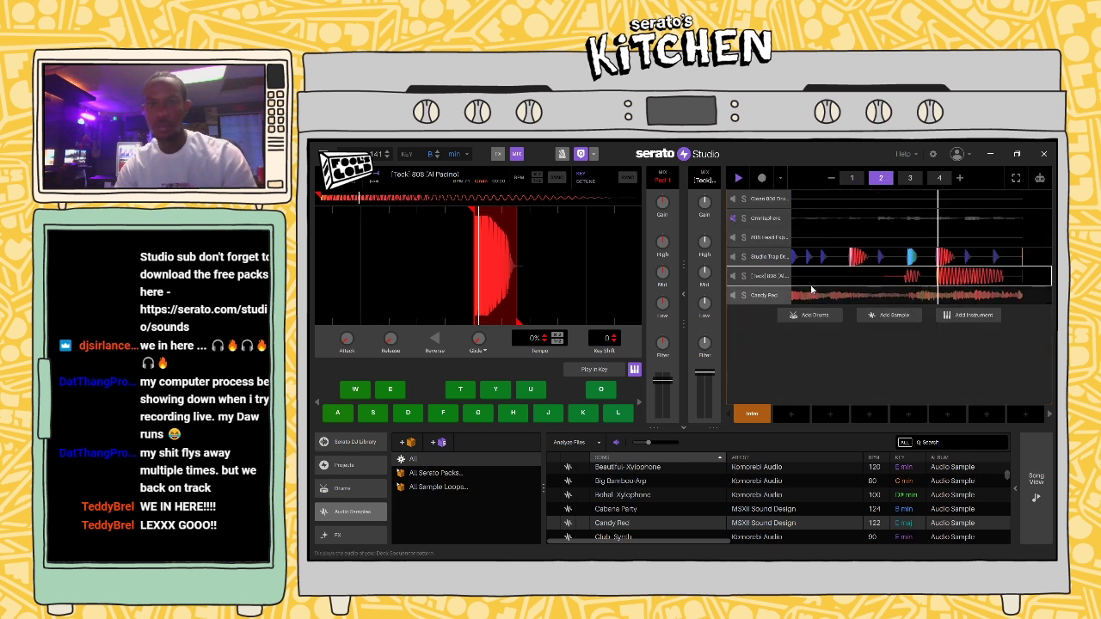
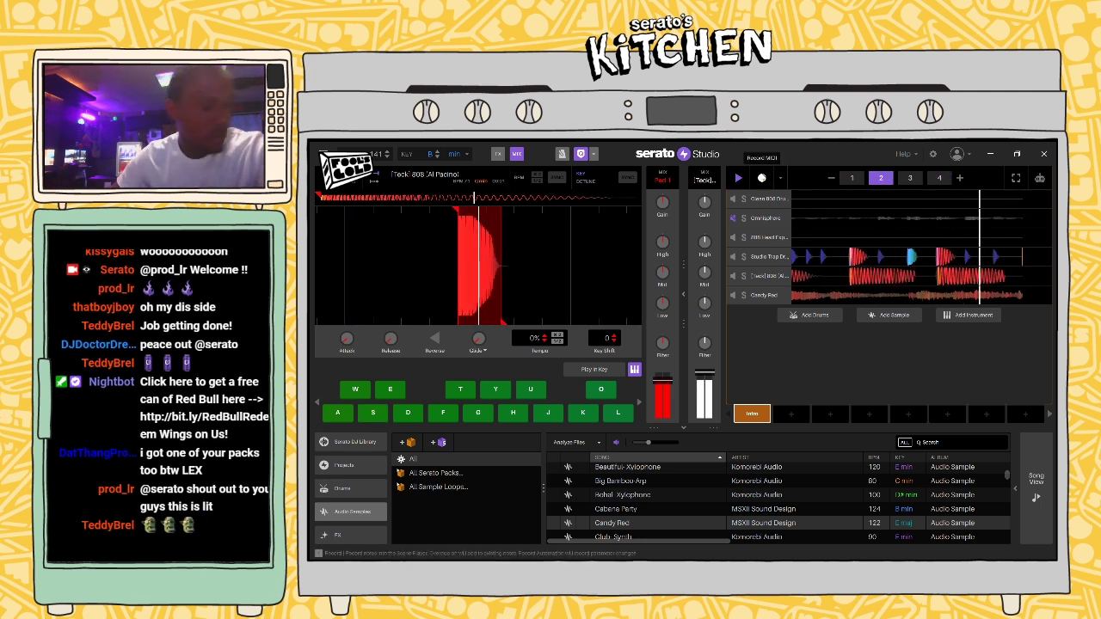
# Step: Open the Omnisphere deck and turn on Play in Key for its pads
pyautogui.click(758, 222)
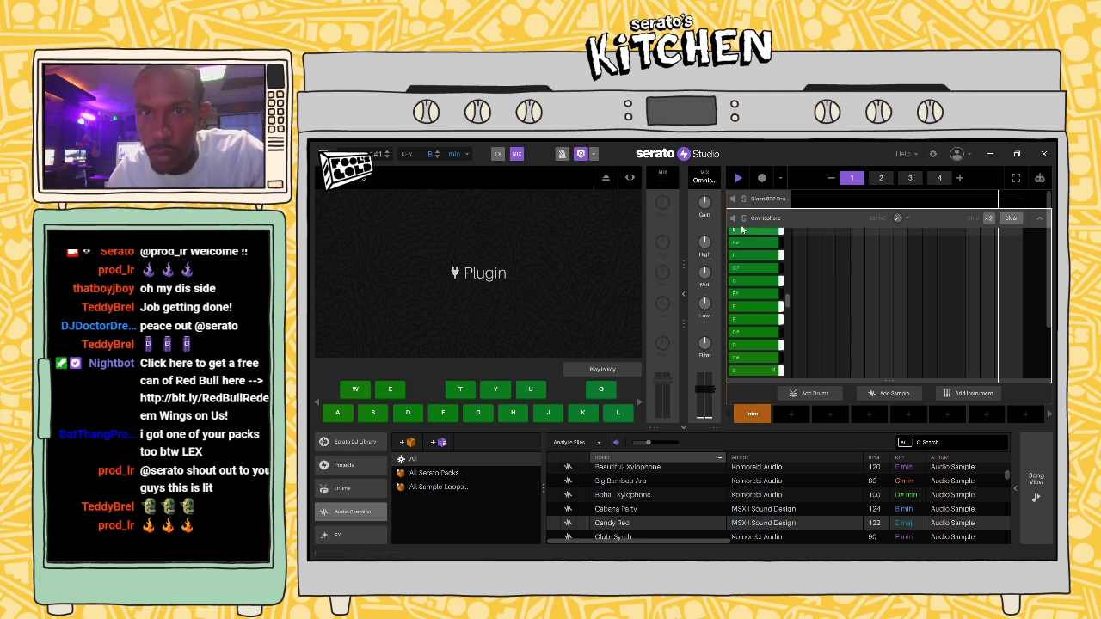
pyautogui.click(603, 371)
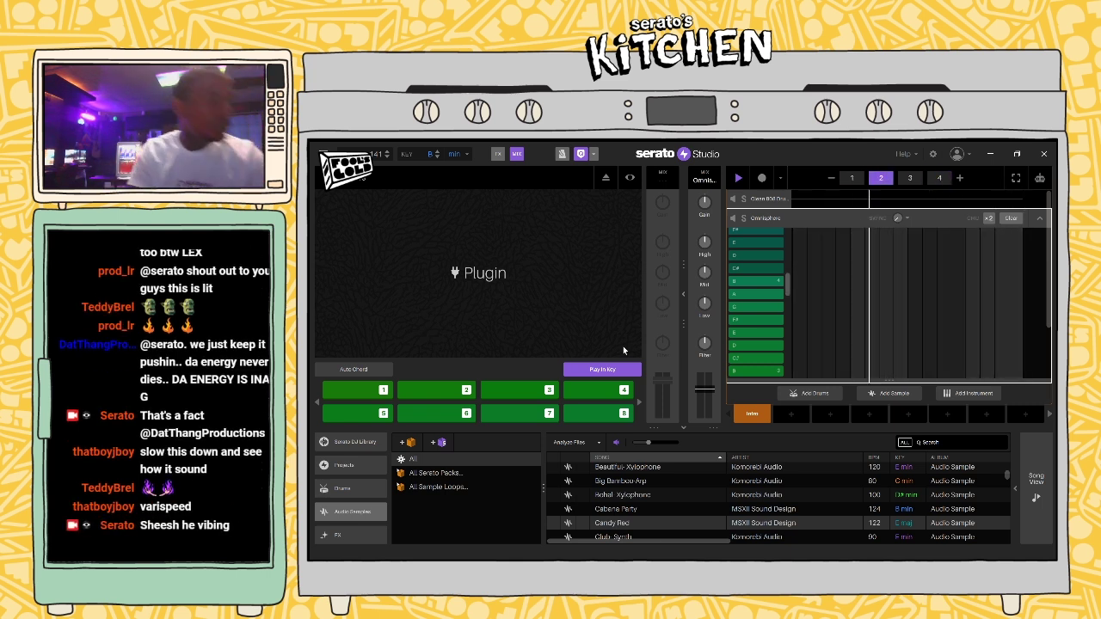
# Step: Lower the project tempo to 137 BPM
pyautogui.click(388, 159)
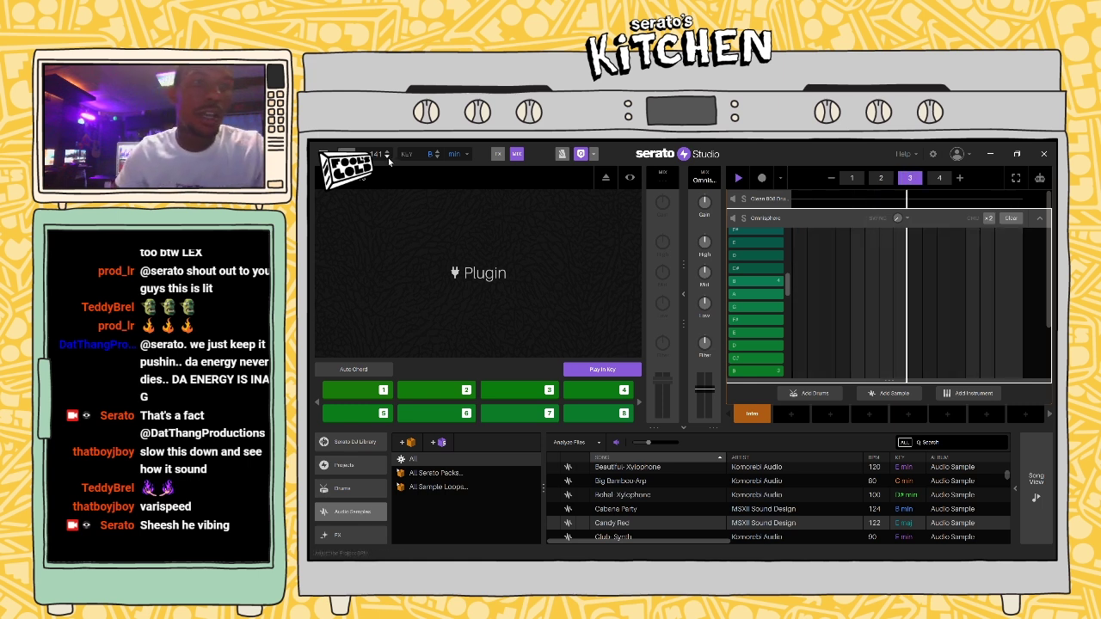
pyautogui.click(389, 159)
pyautogui.click(388, 159)
pyautogui.click(388, 159)
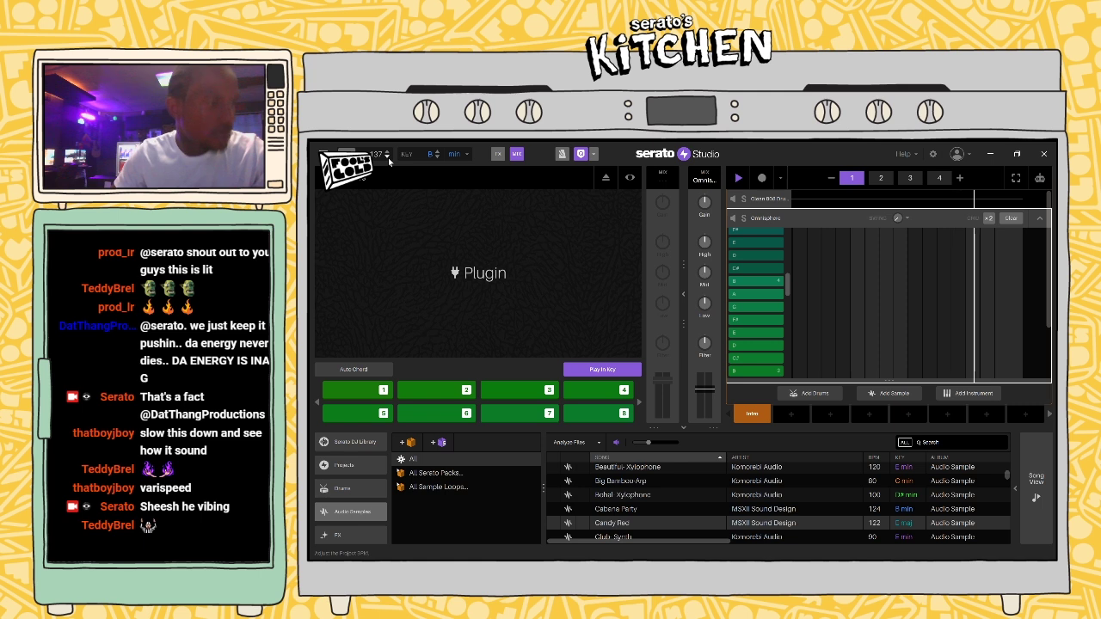
pyautogui.click(388, 159)
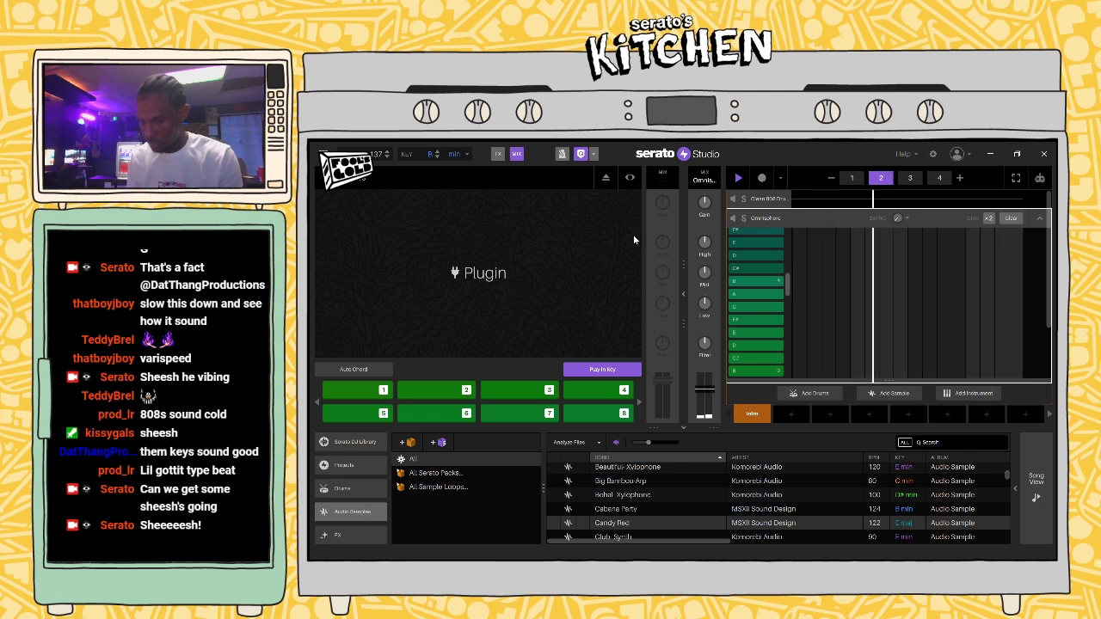
# Step: Record a new melody into the Omnisphere deck over the playing beat
pyautogui.click(763, 179)
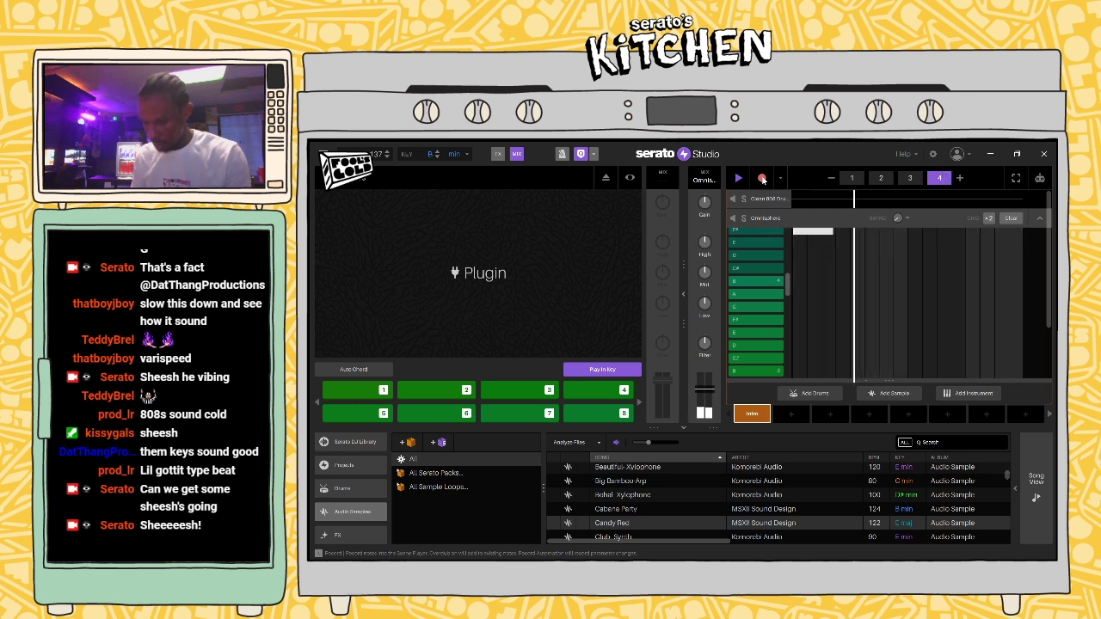
pyautogui.click(762, 179)
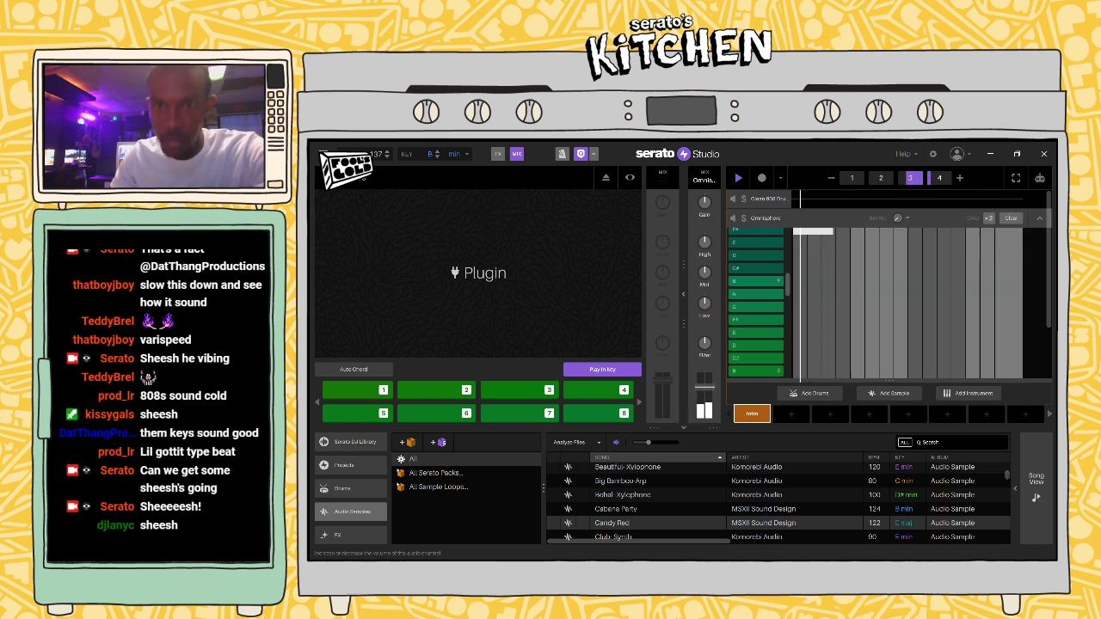
# Step: Add swing to the Omnisphere deck and, with bar 1 looped, shift the second A note earlier
pyautogui.moveTo(898, 219)
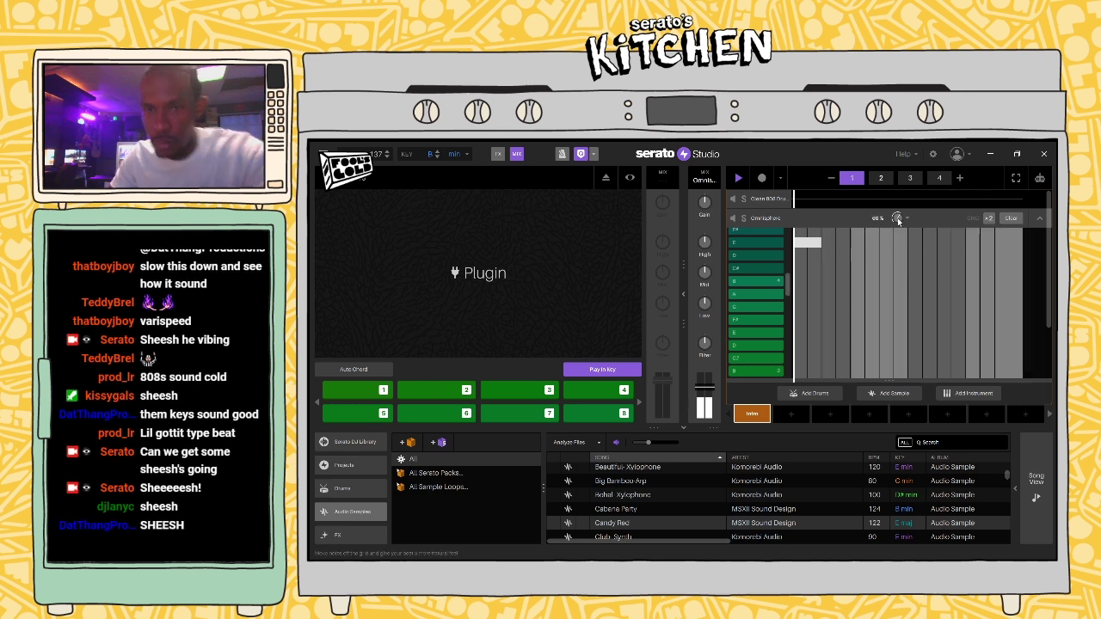
pyautogui.scroll(2, 926, 306)
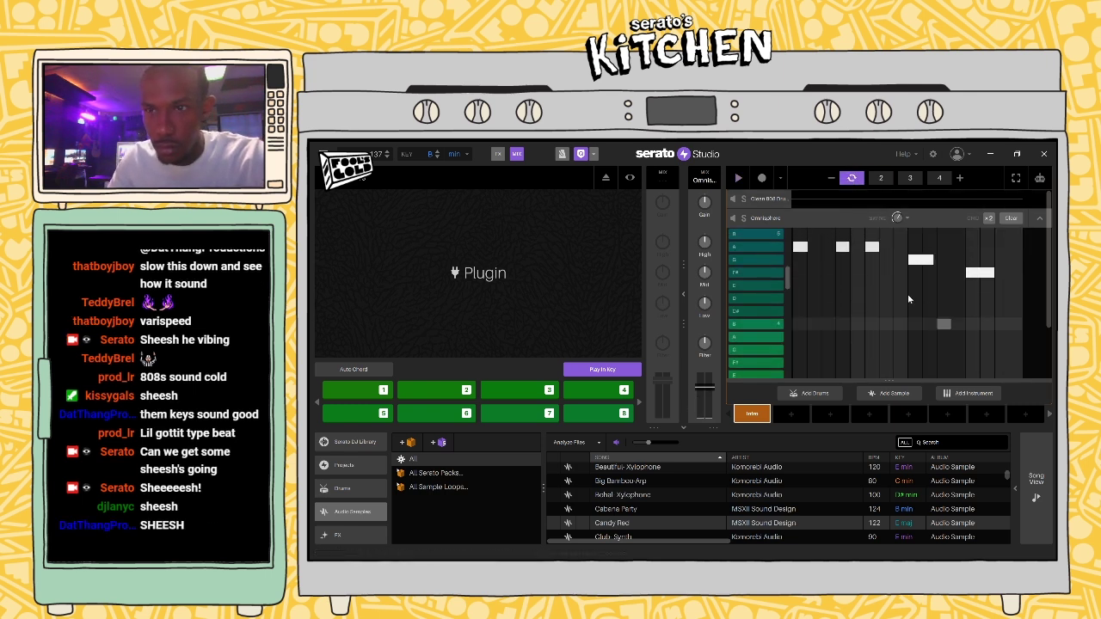
pyautogui.scroll(2, 926, 306)
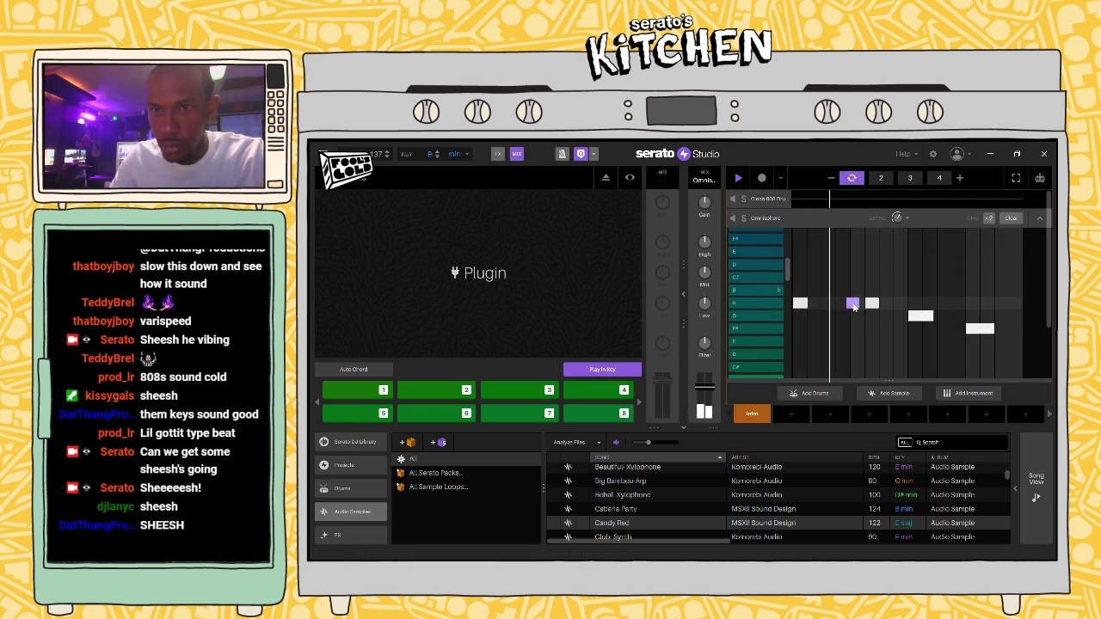
pyautogui.press('space')
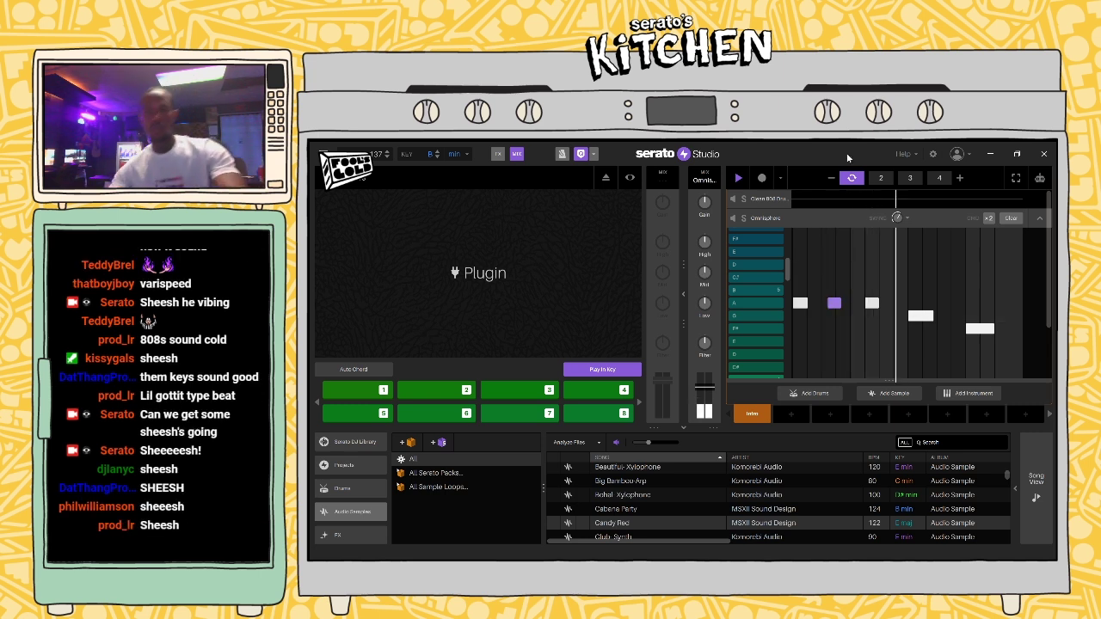
# Step: Loop bar 3 of the Omnisphere deck, shift its first two A notes earlier, and play the melody through the other bars
pyautogui.click(881, 178)
pyautogui.click(908, 179)
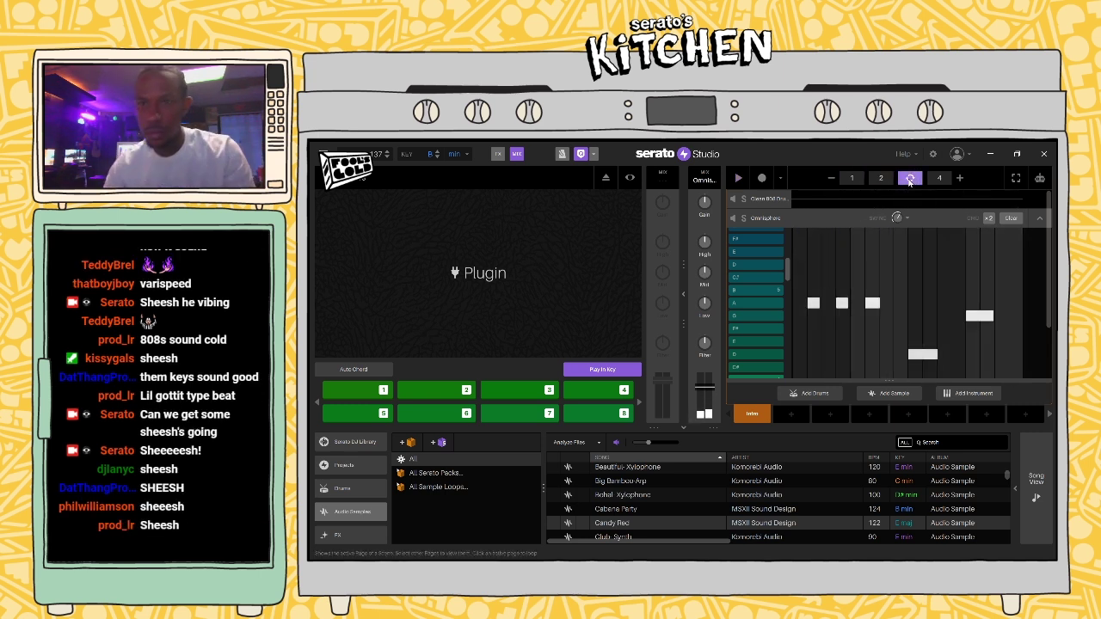
pyautogui.click(800, 303)
pyautogui.click(841, 304)
pyautogui.press('space')
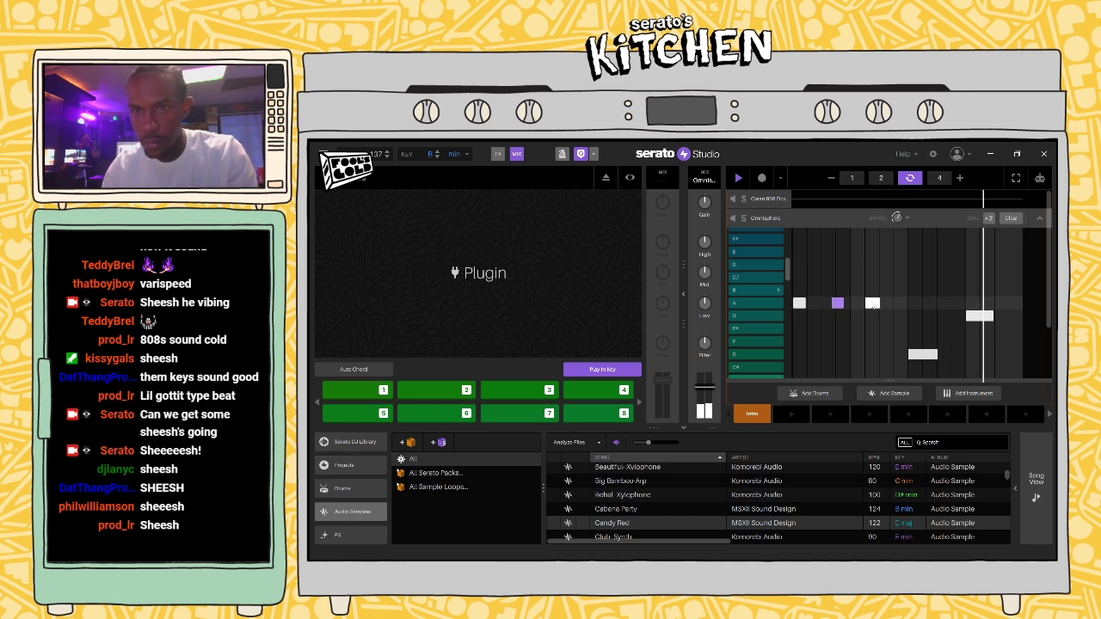
pyautogui.click(937, 179)
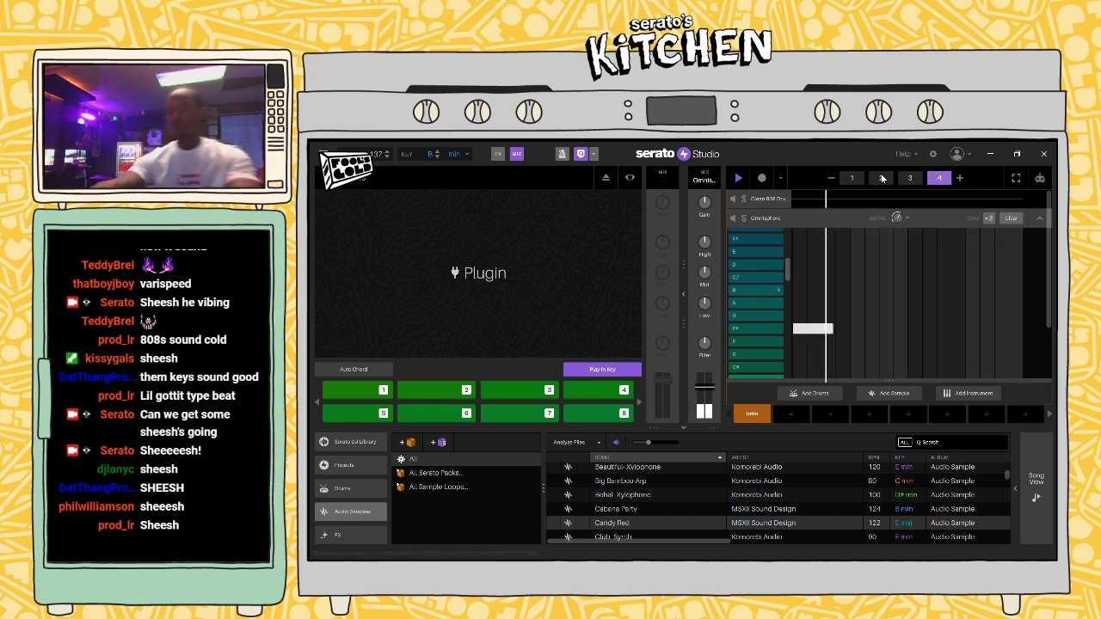
pyautogui.click(849, 178)
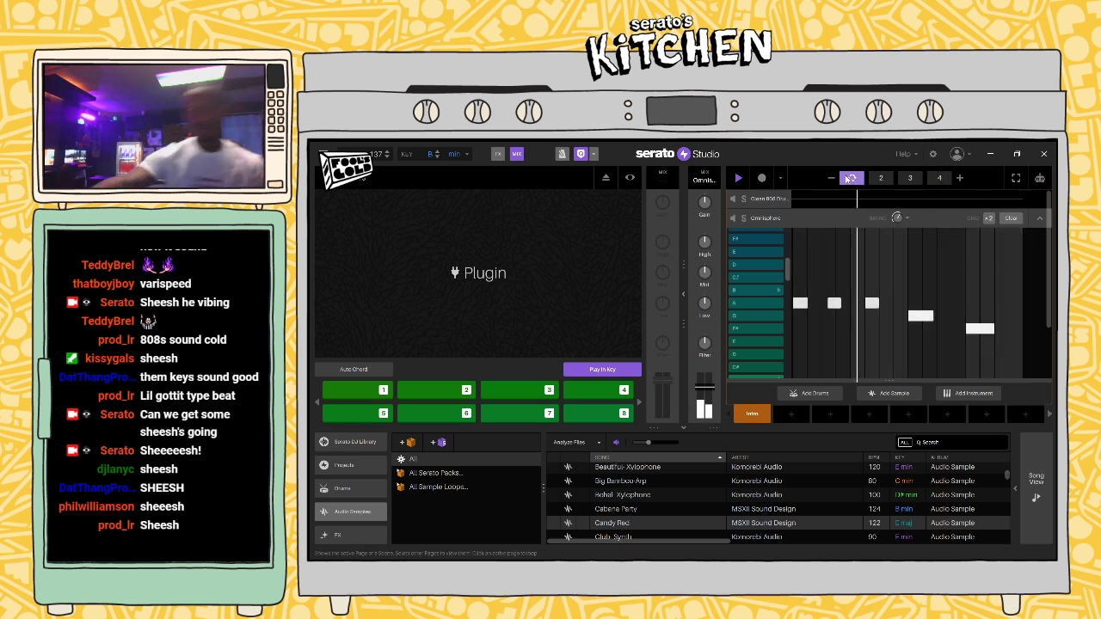
pyautogui.click(880, 178)
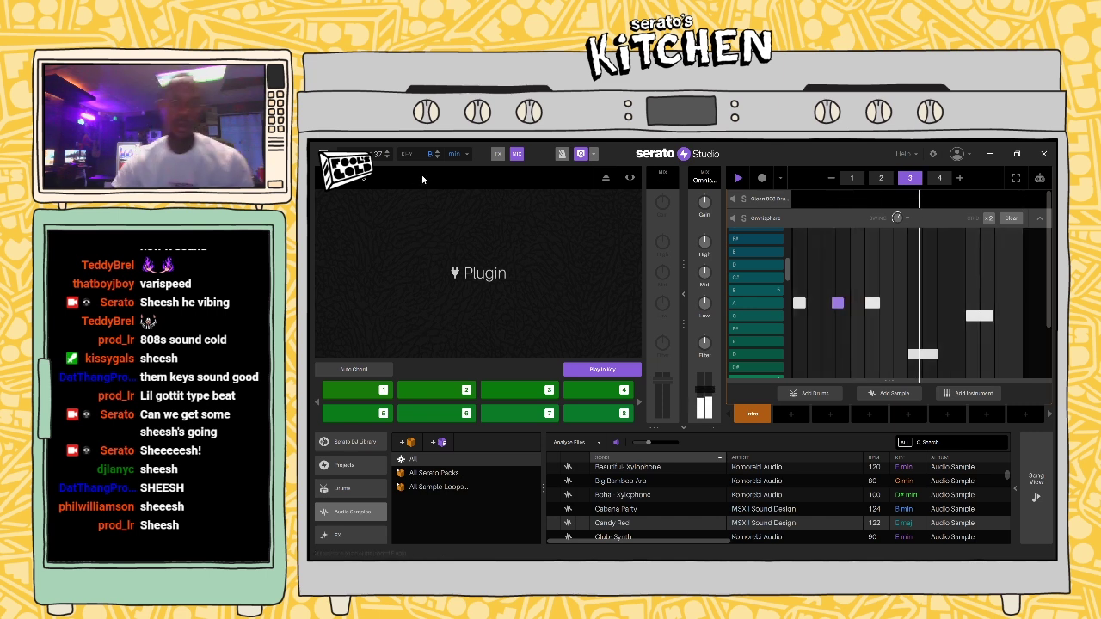
# Step: Show the effects section and load Amphitheatre Reverb into the Omnisphere deck's first effect slot
pyautogui.click(499, 155)
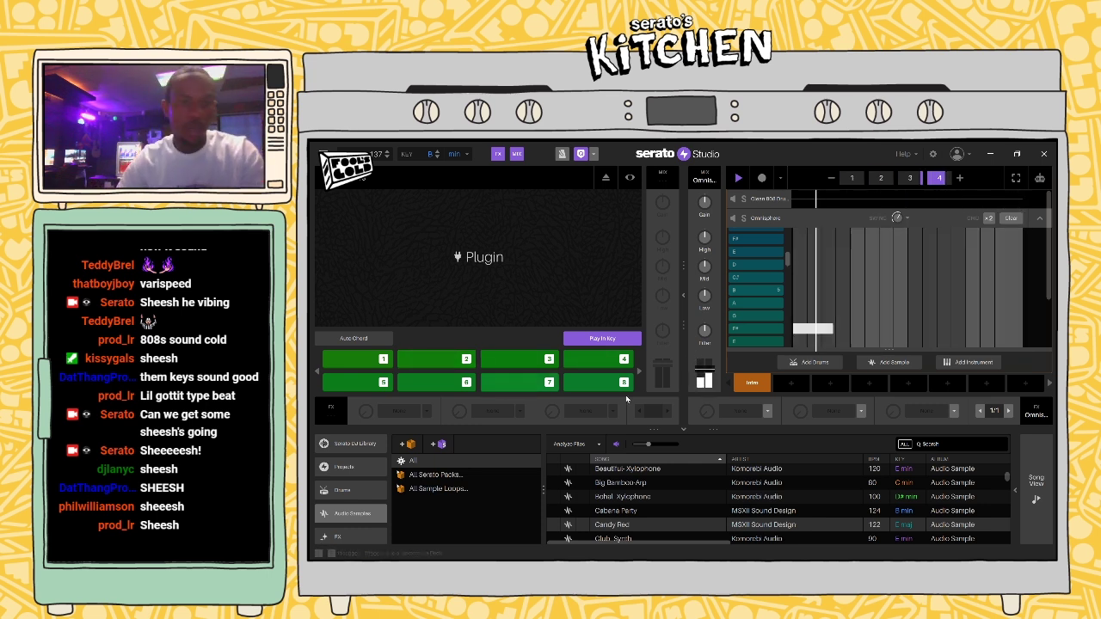
pyautogui.click(768, 412)
pyautogui.moveTo(774, 448)
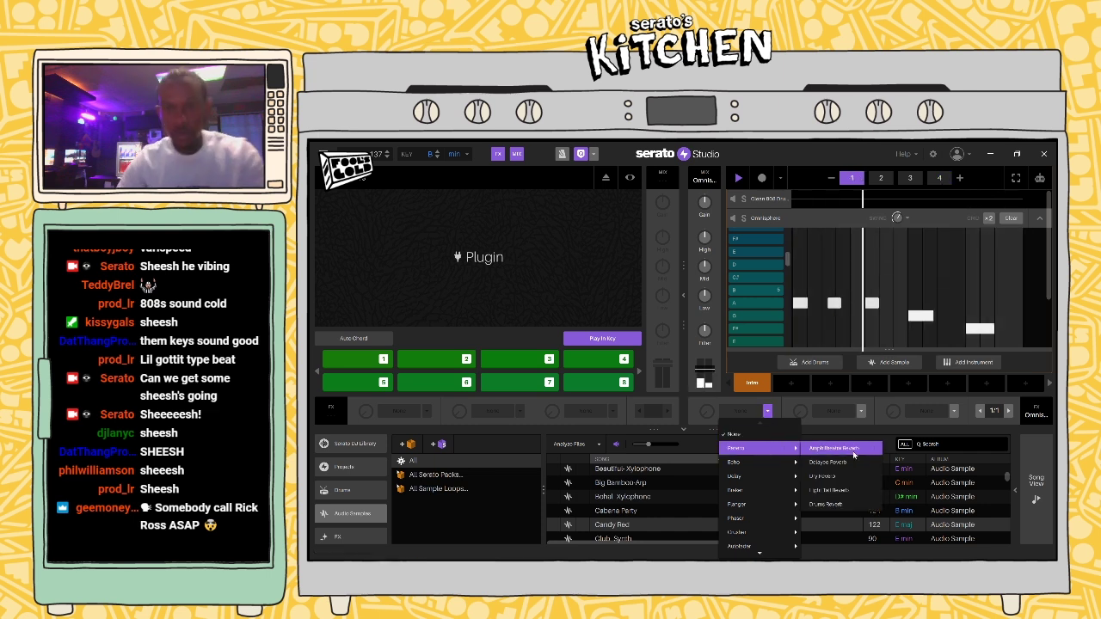
pyautogui.click(849, 450)
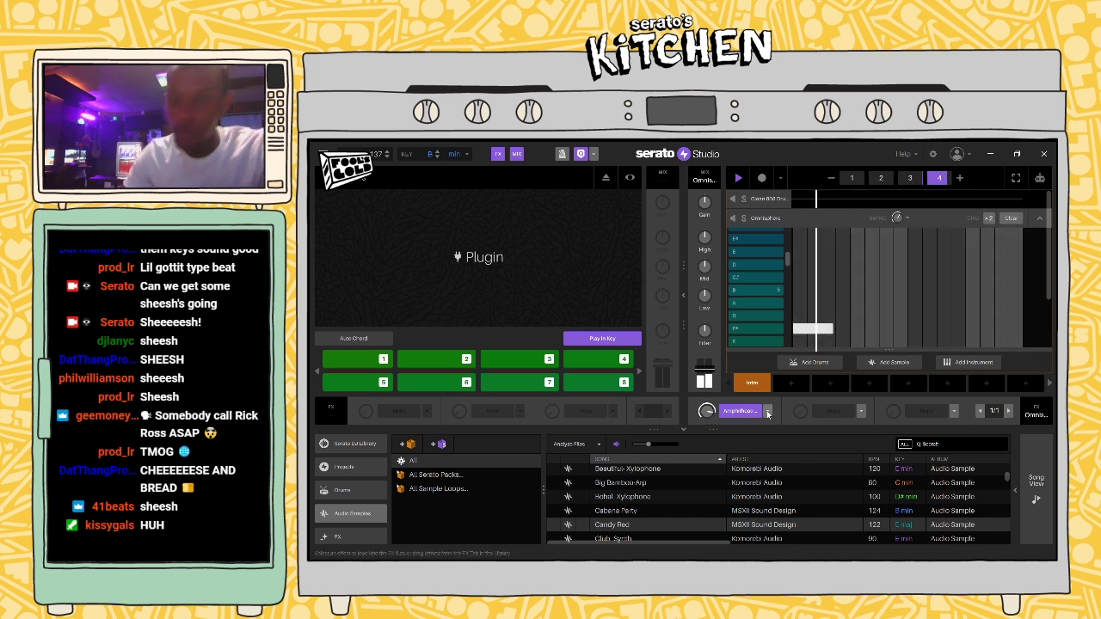
# Step: Replace the Omnisphere deck's reverb with Delayed Reverb and adjust its amount
pyautogui.click(769, 412)
pyautogui.moveTo(758, 448)
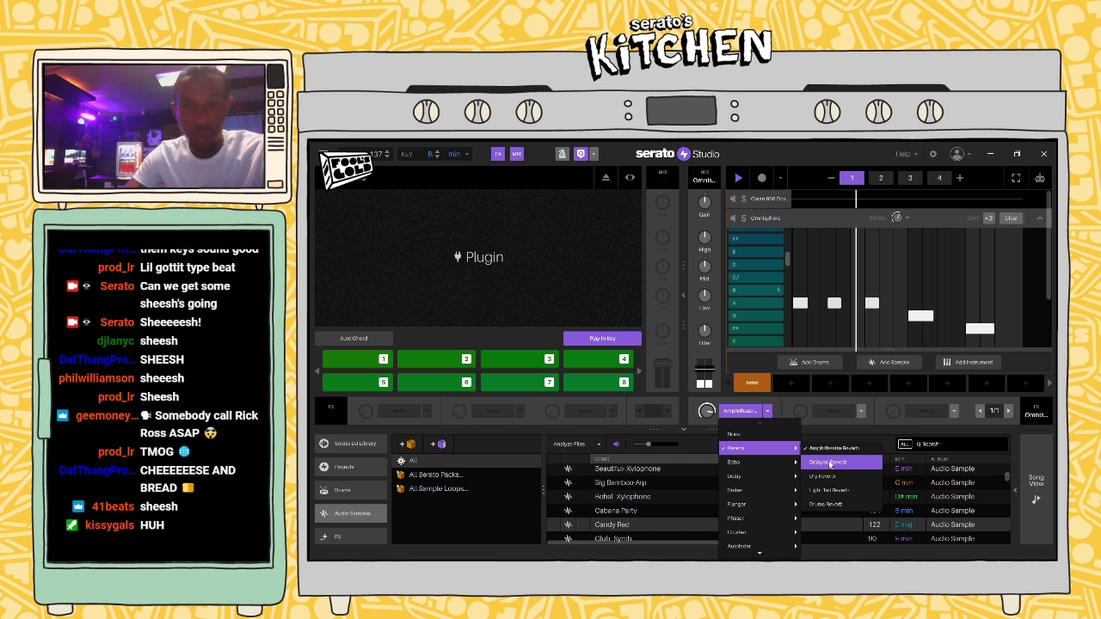
pyautogui.click(829, 463)
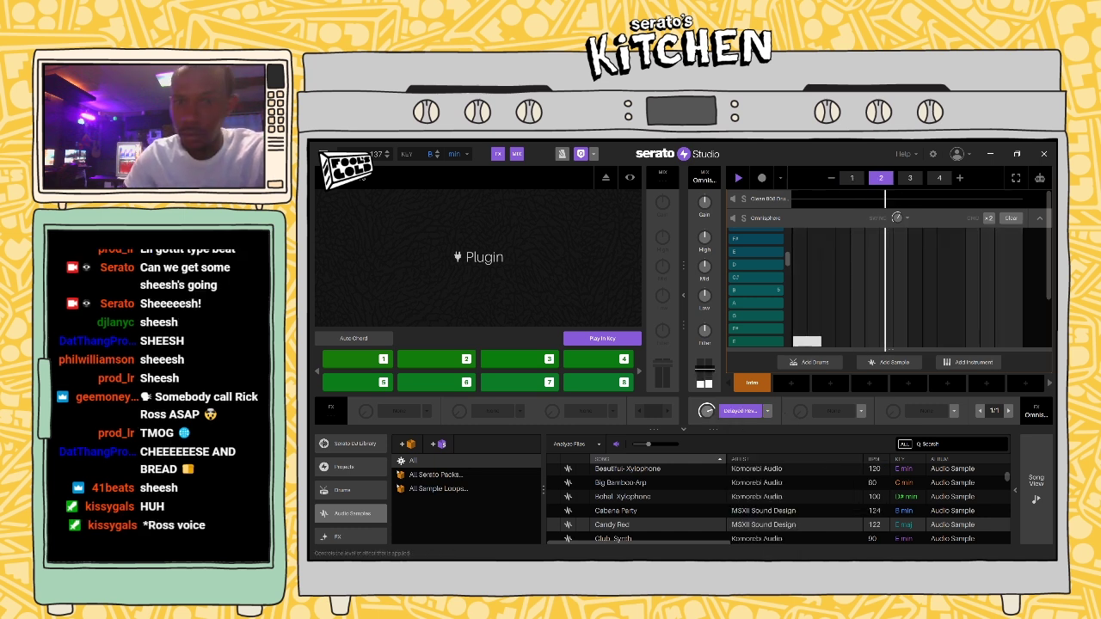
pyautogui.moveTo(707, 412); pyautogui.dragTo(708, 400)
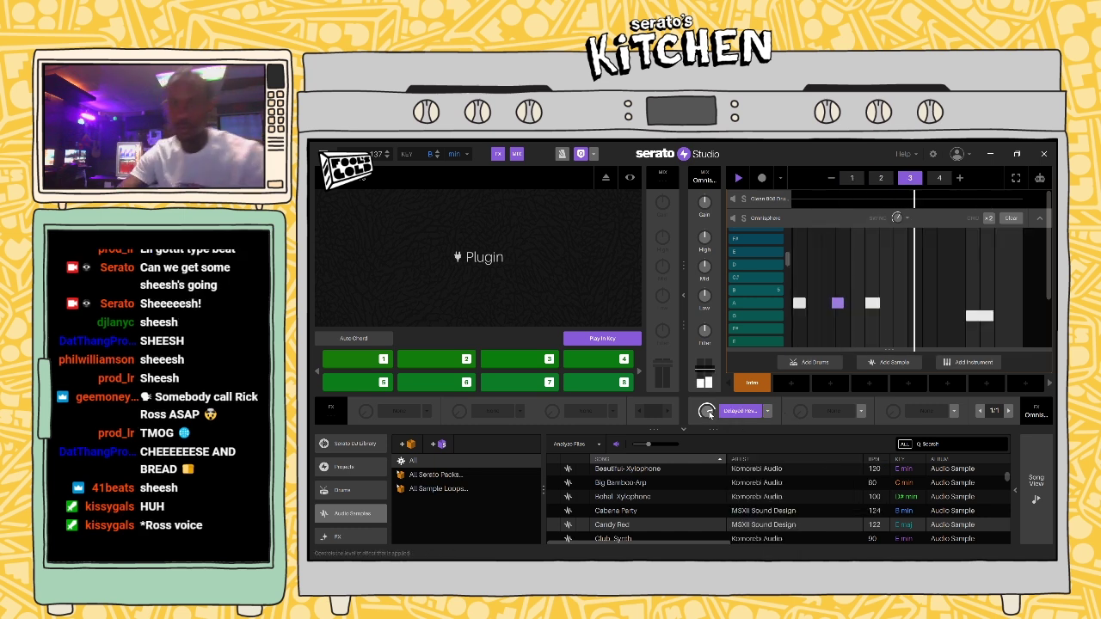
# Step: Collapse the Omnisphere deck and load Bright Sevens Pad into a new instrument deck
pyautogui.scroll(-2, 1048, 246)
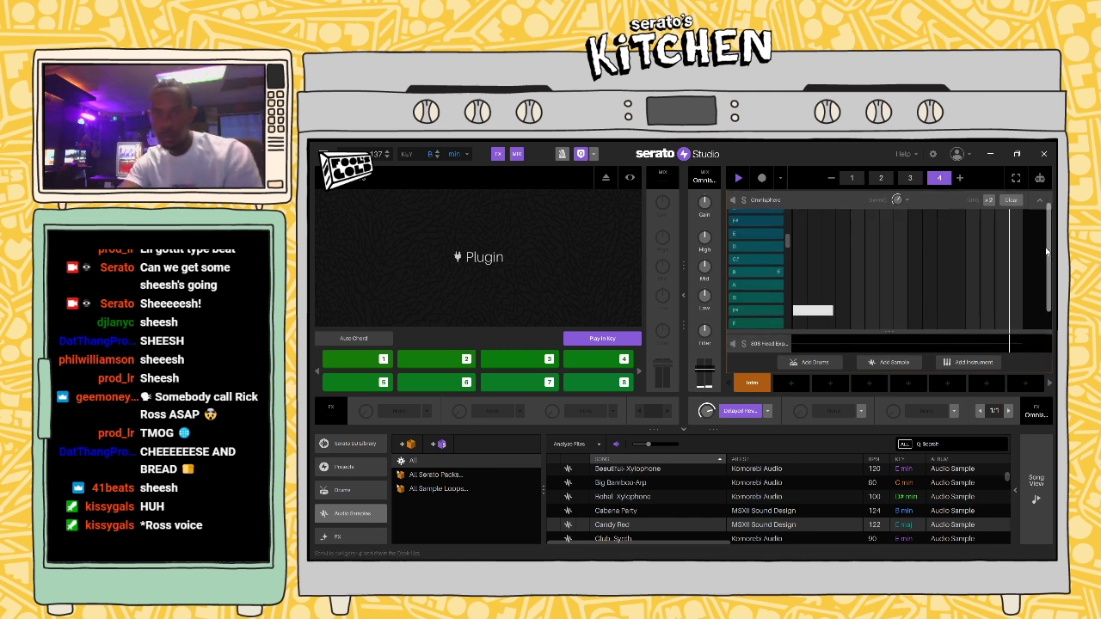
pyautogui.scroll(2, 990, 206)
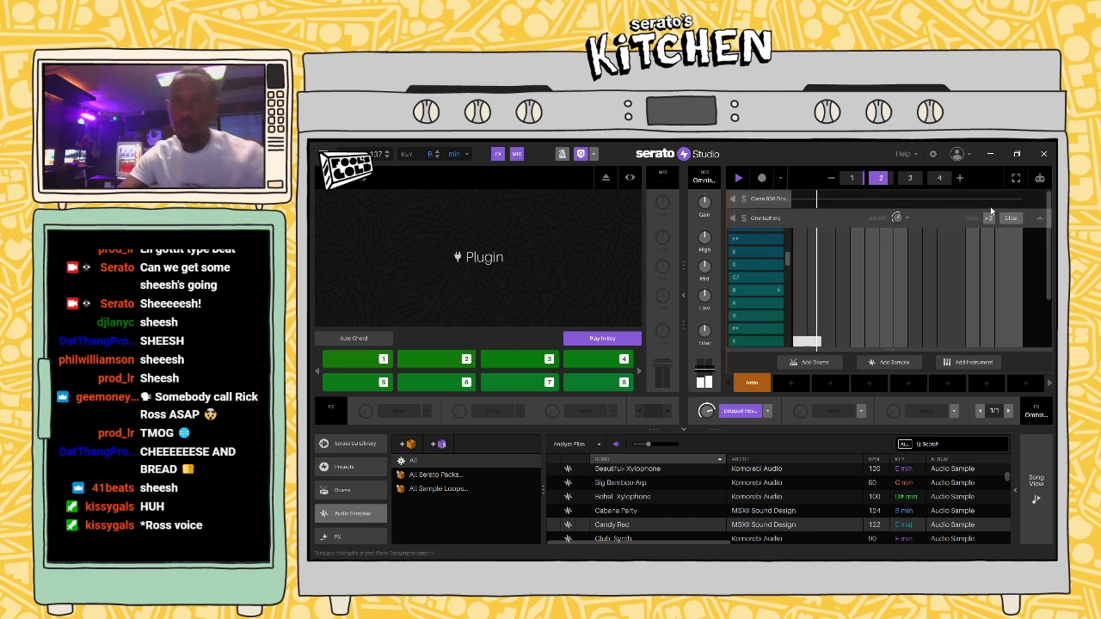
pyautogui.click(1040, 219)
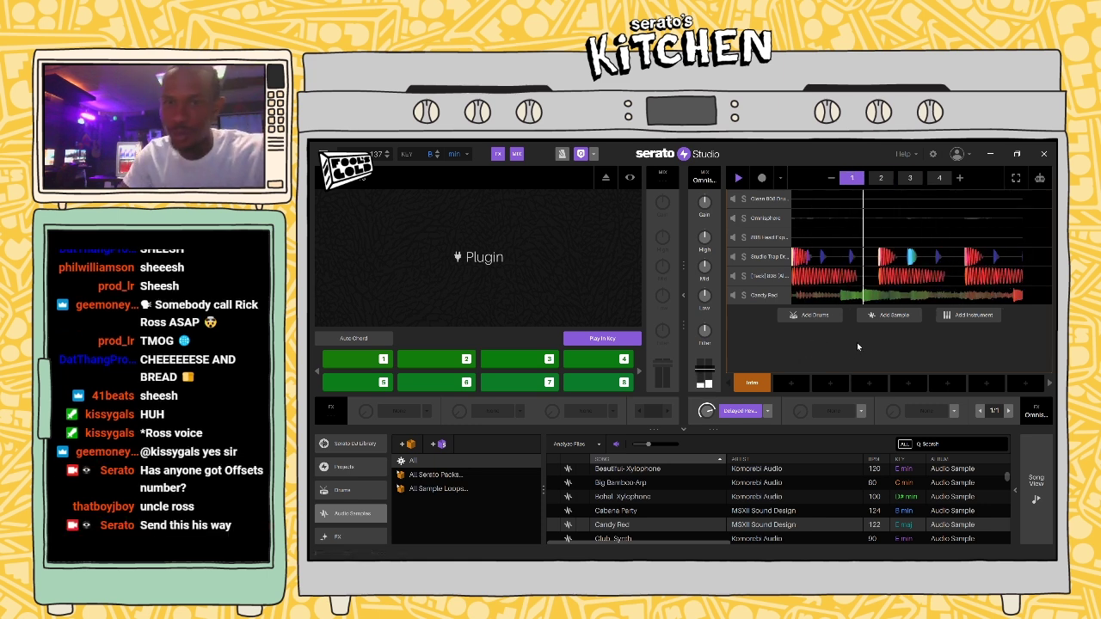
pyautogui.click(957, 316)
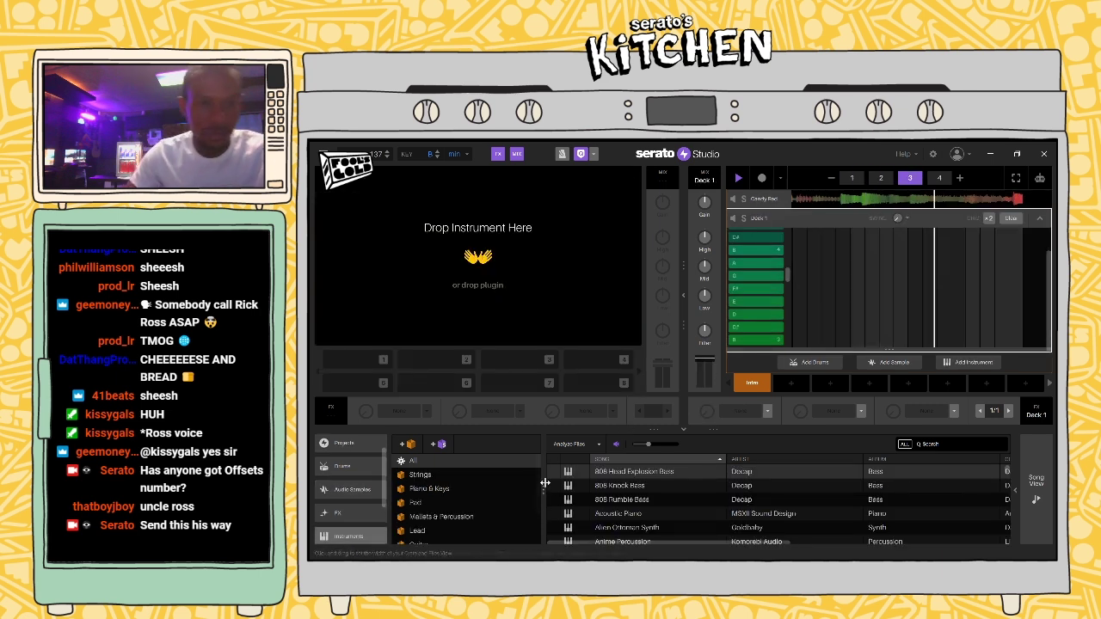
pyautogui.click(454, 506)
pyautogui.click(626, 474)
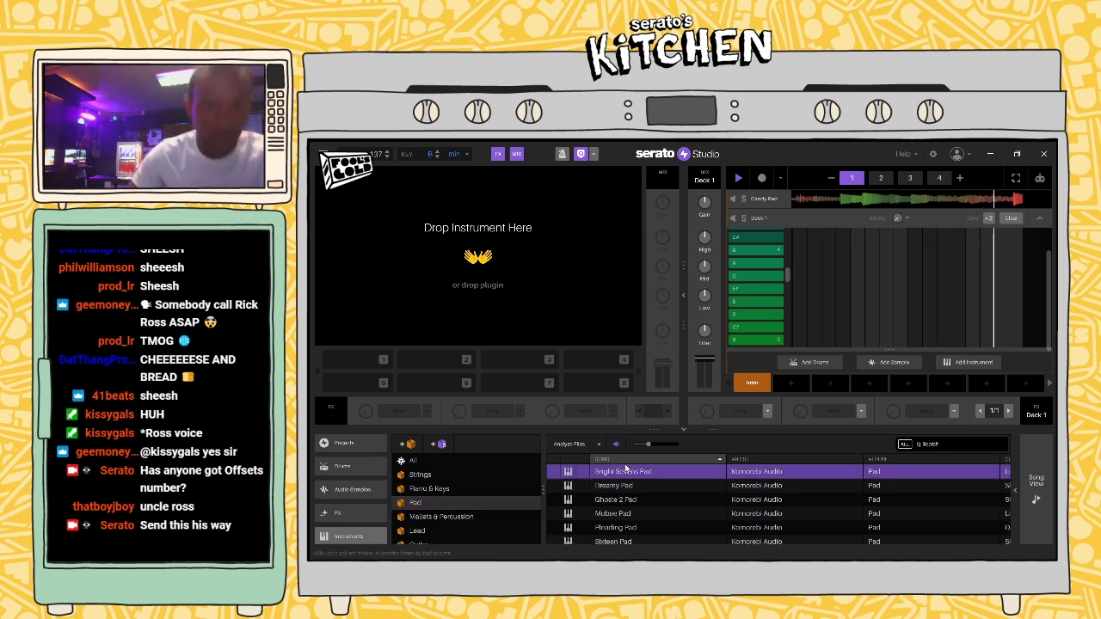
pyautogui.moveTo(626, 476); pyautogui.dragTo(508, 297)
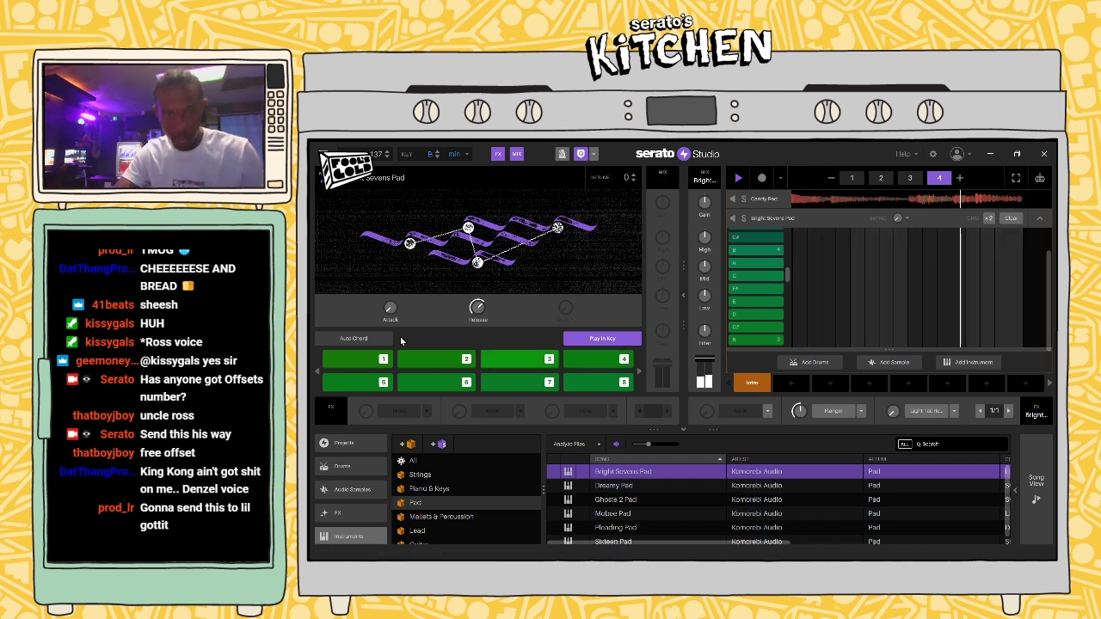
# Step: Turn on Auto Chord with 4 notes for the pad and try A# minor and B major before returning to B minor
pyautogui.click(366, 341)
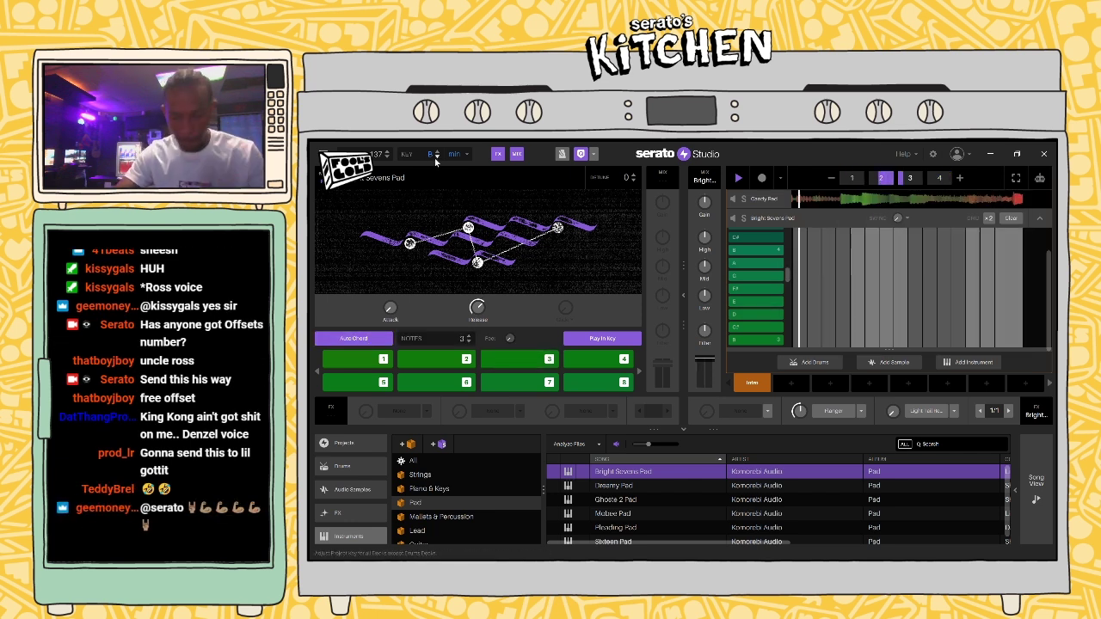
pyautogui.click(469, 335)
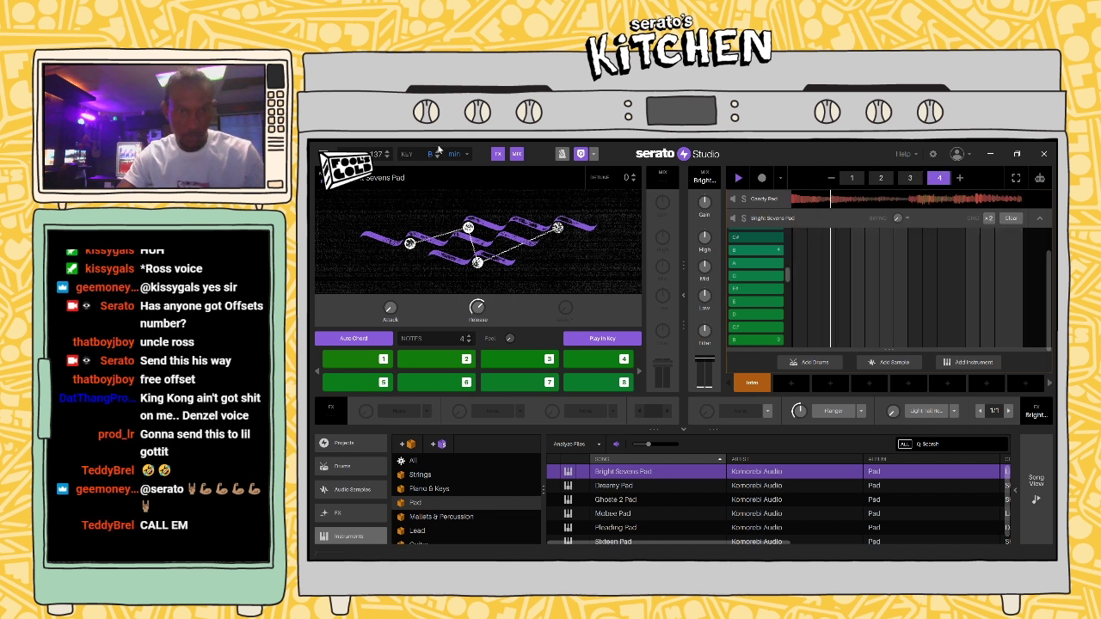
pyautogui.click(436, 158)
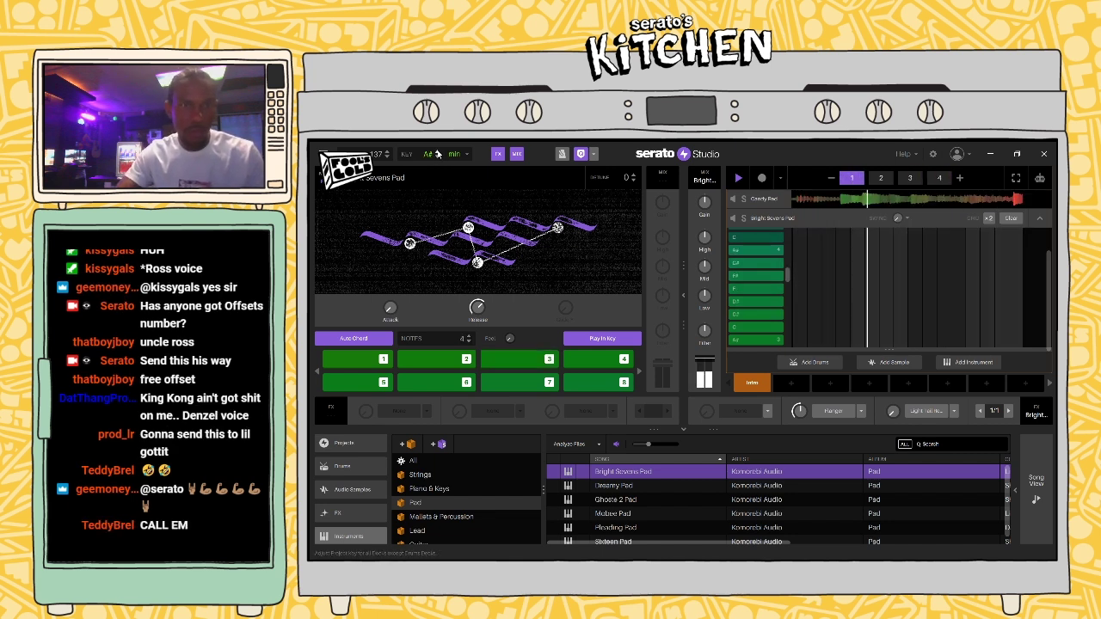
pyautogui.click(467, 156)
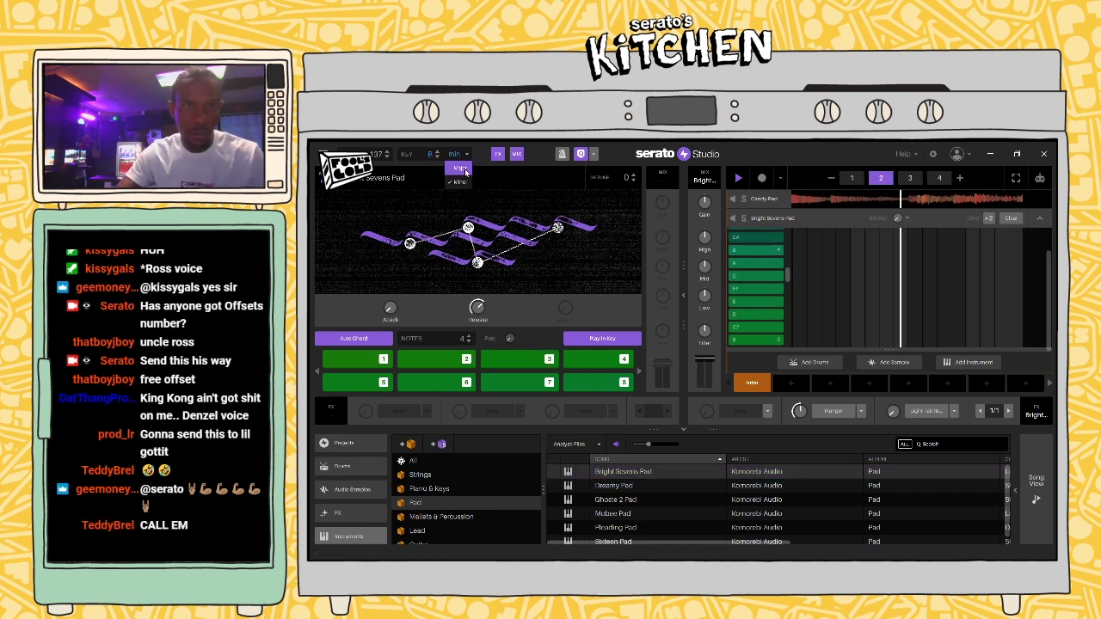
pyautogui.click(465, 170)
pyautogui.click(467, 156)
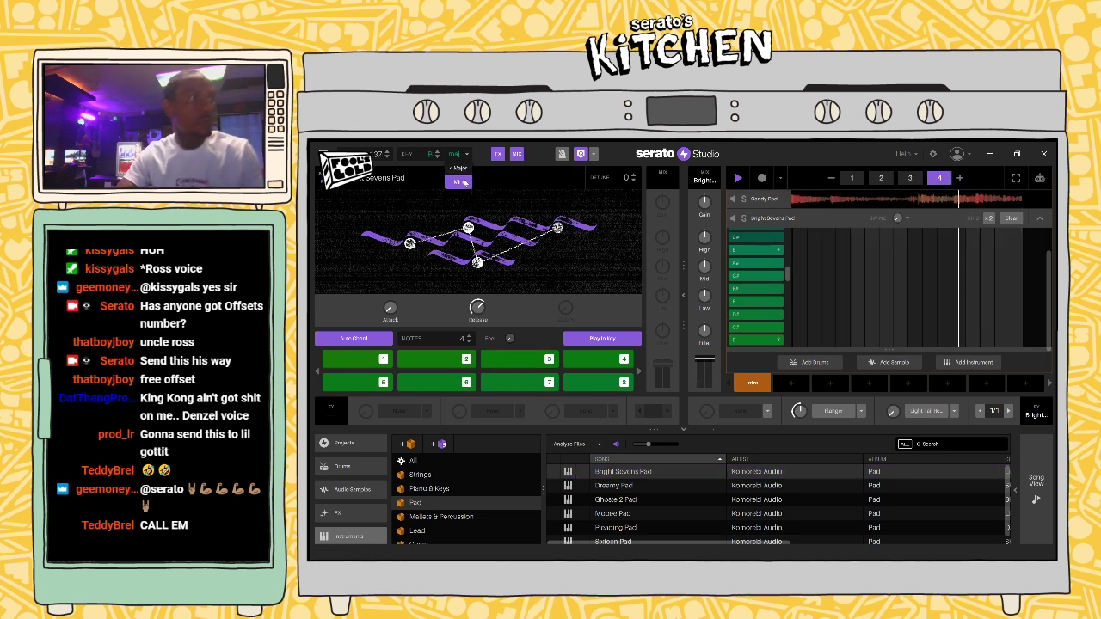
pyautogui.click(461, 182)
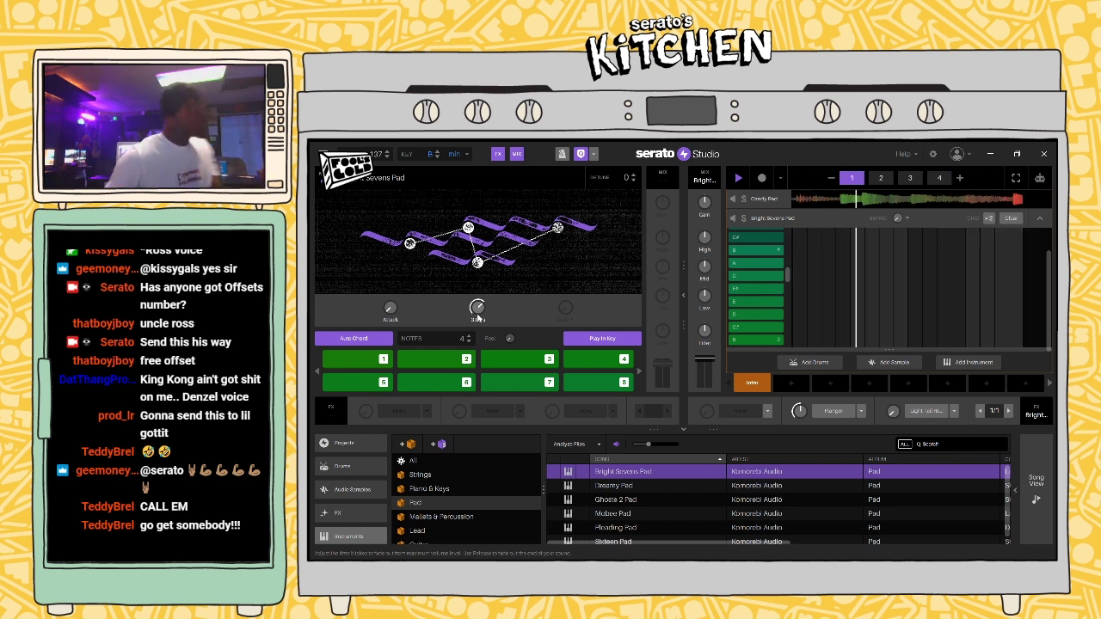
# Step: Try Dreamy Pad and Rhythm Guitar on the new instrument deck, and turn off Auto Chord
pyautogui.click(619, 487)
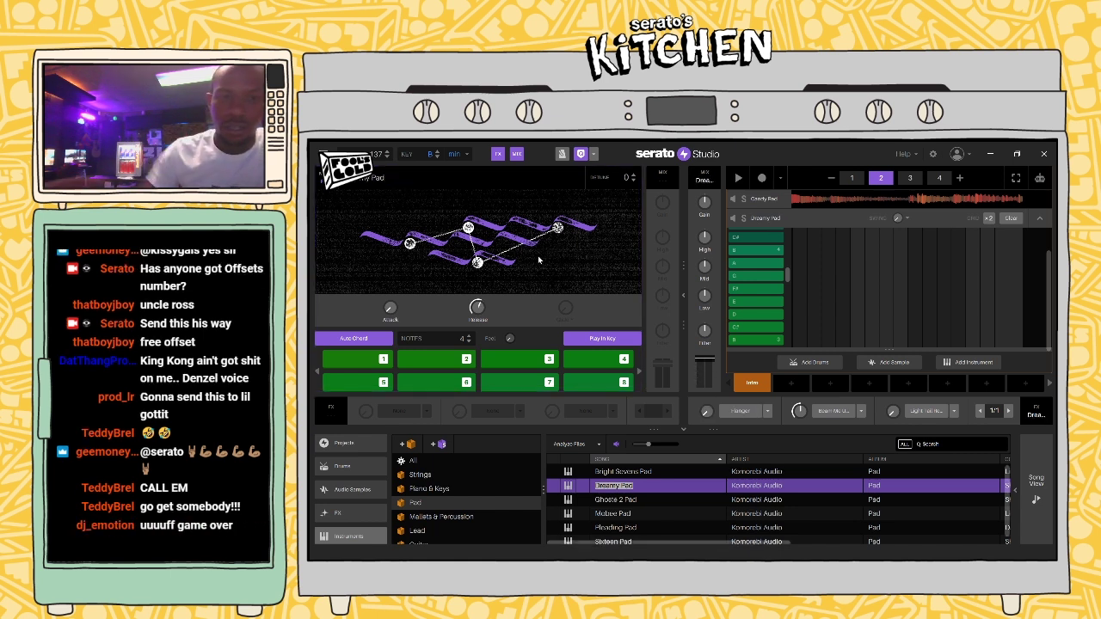
pyautogui.scroll(-2, 465, 496)
pyautogui.click(519, 502)
pyautogui.click(623, 473)
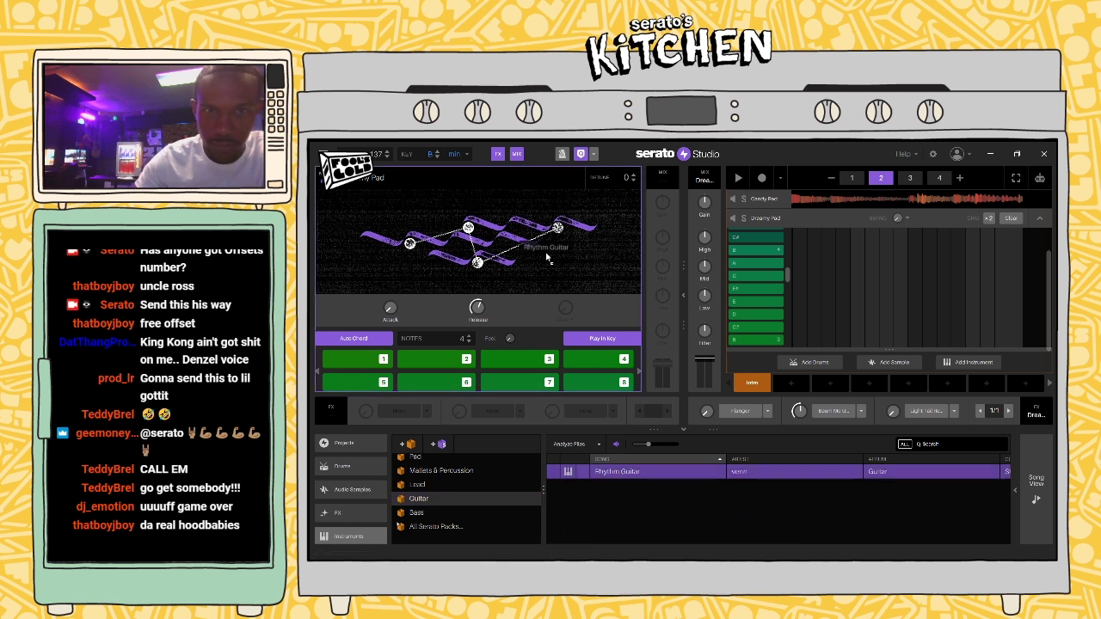
pyautogui.press('space')
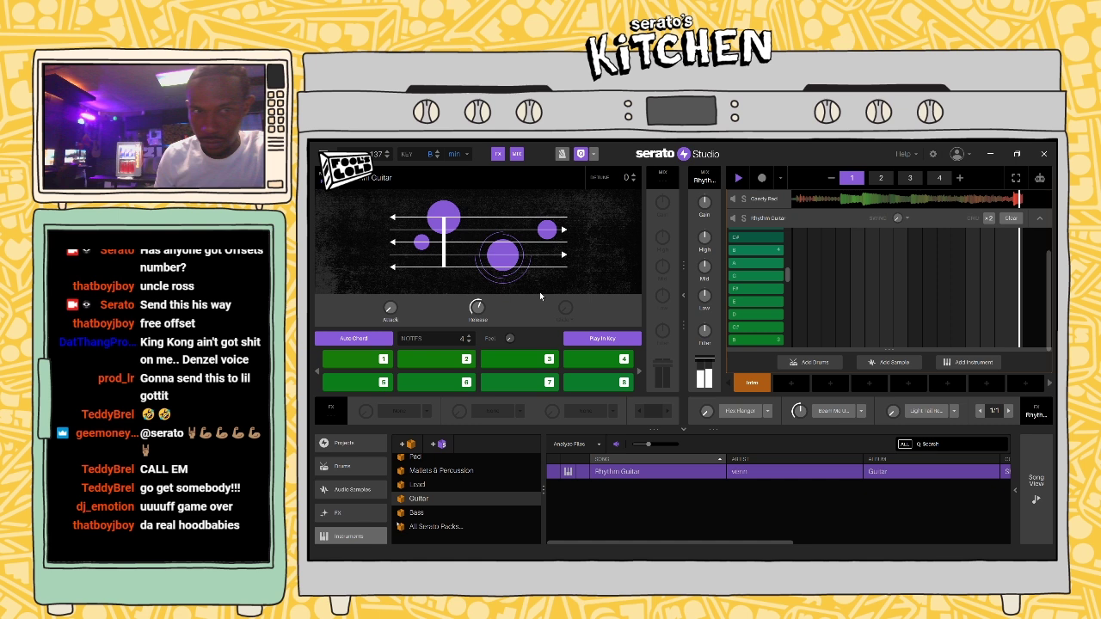
pyautogui.click(348, 340)
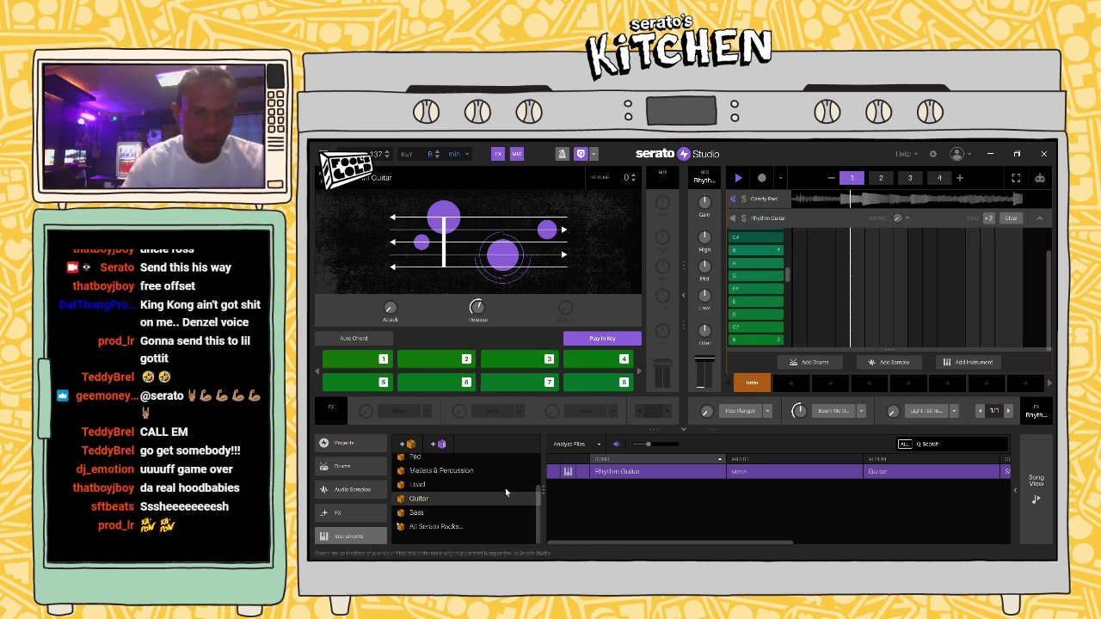
# Step: Load Dark Short Strings from the Strings category into the new instrument deck
pyautogui.scroll(3, 435, 481)
pyautogui.click(433, 481)
pyautogui.doubleClick(617, 472)
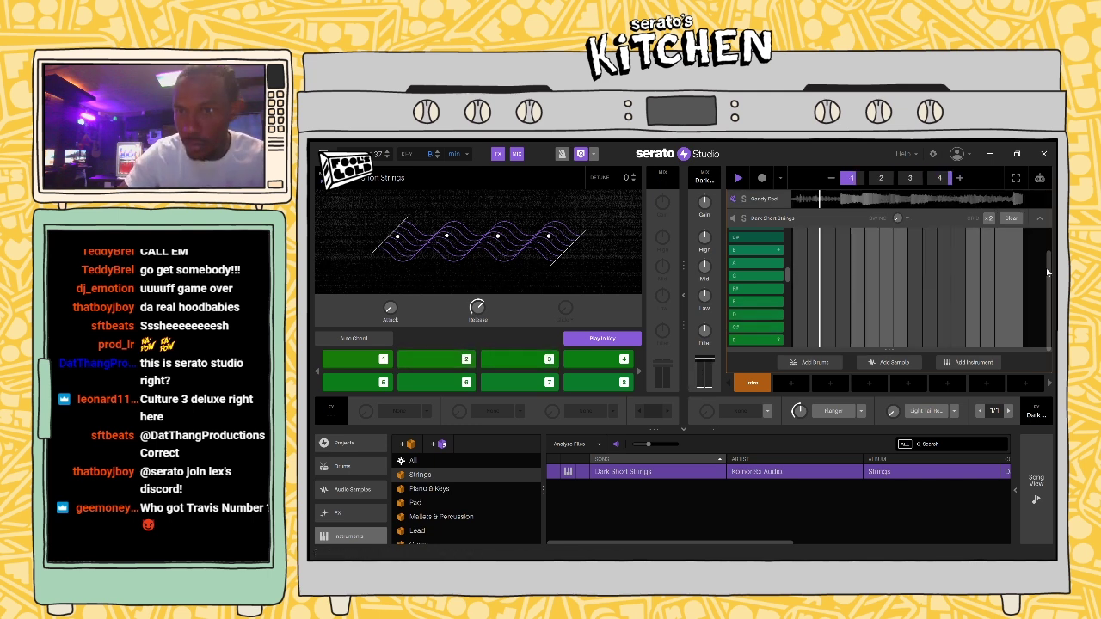
# Step: Mute the Omnisphere deck and start recording the Dark Short Strings deck over the playing beat
pyautogui.scroll(2, 1046, 226)
pyautogui.scroll(2, 1046, 226)
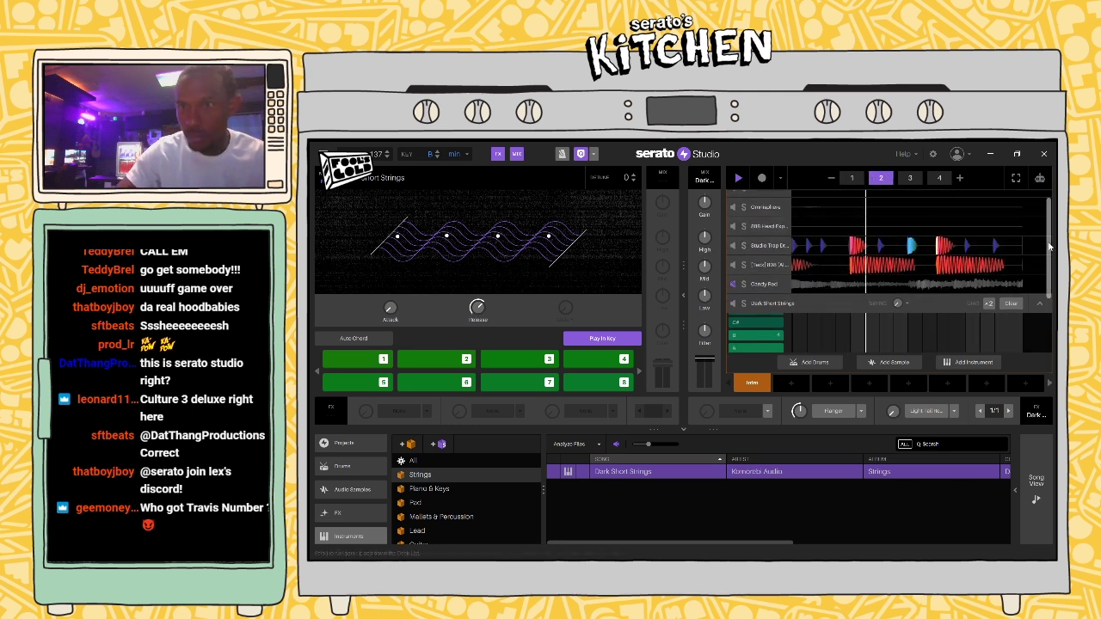
pyautogui.scroll(1, 1046, 224)
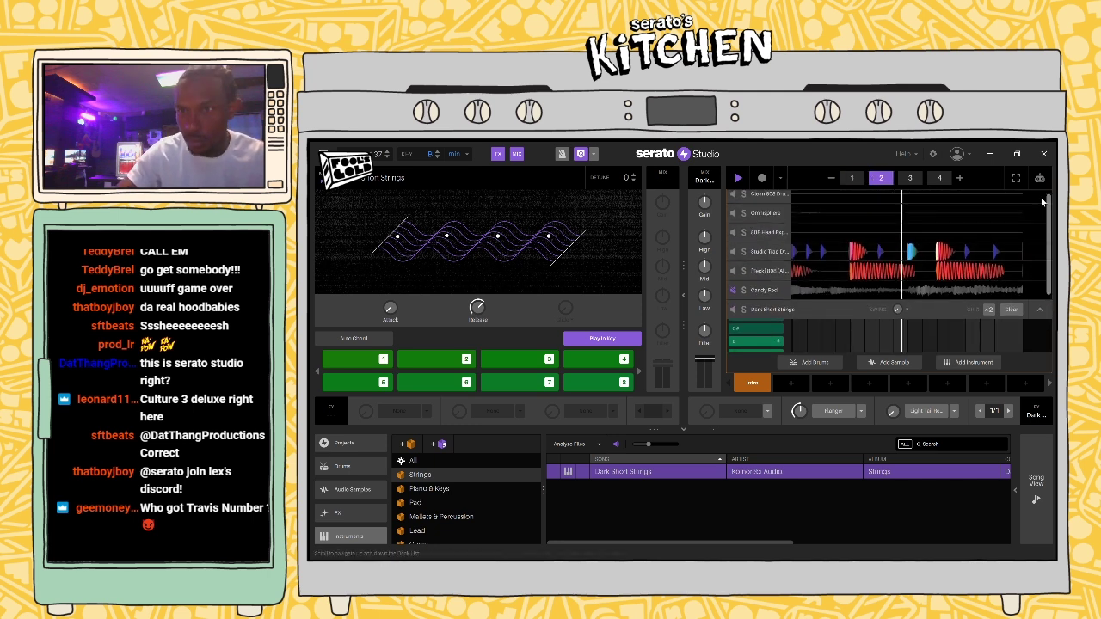
pyautogui.scroll(1, 1042, 201)
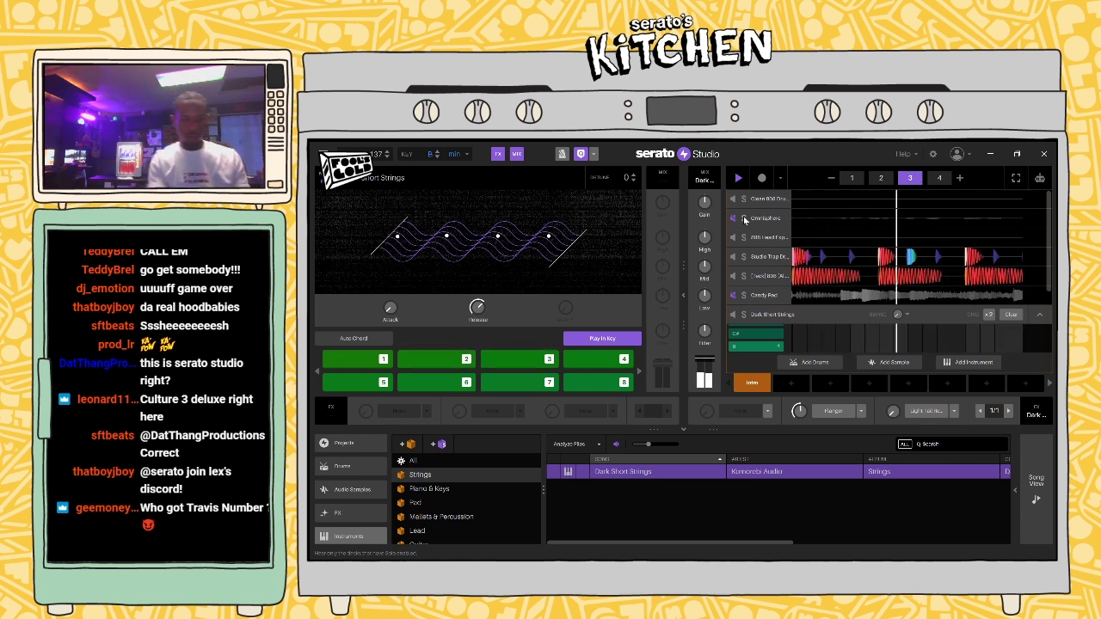
pyautogui.click(761, 178)
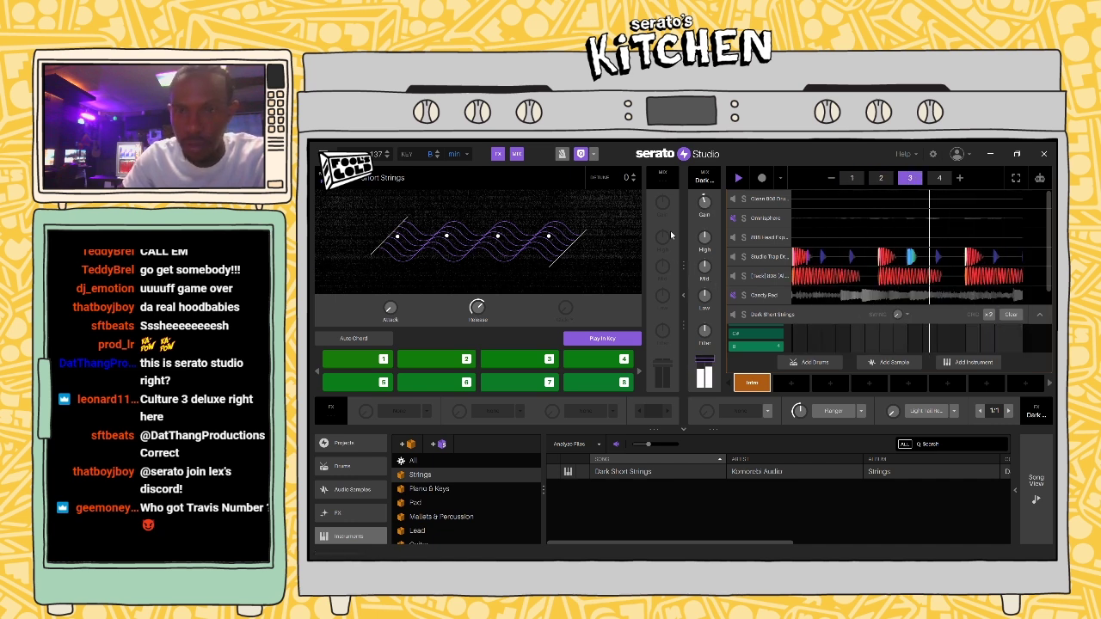
# Step: Browse the effects for the Dark Short Strings deck and lower its low EQ to about -5.7 dB
pyautogui.scroll(-3, 702, 200)
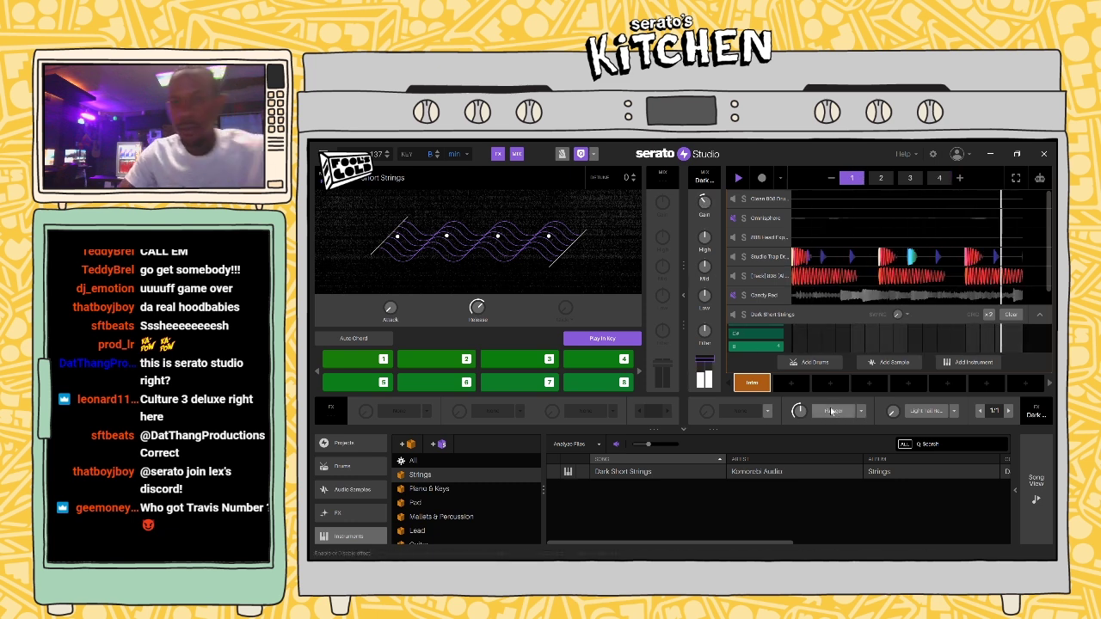
pyautogui.click(766, 412)
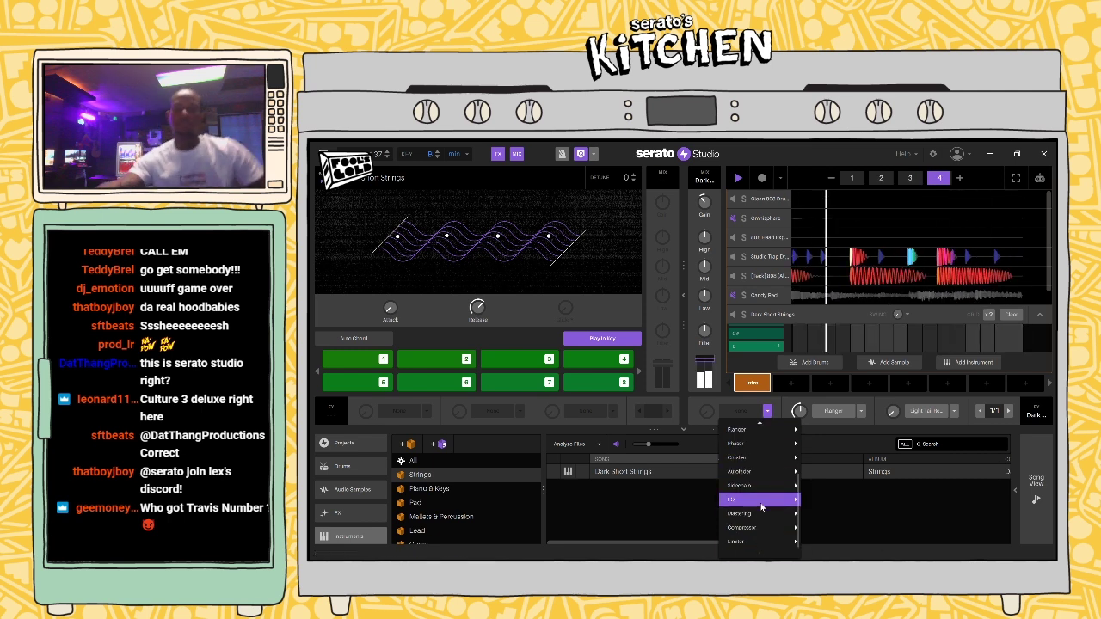
pyautogui.moveTo(757, 499)
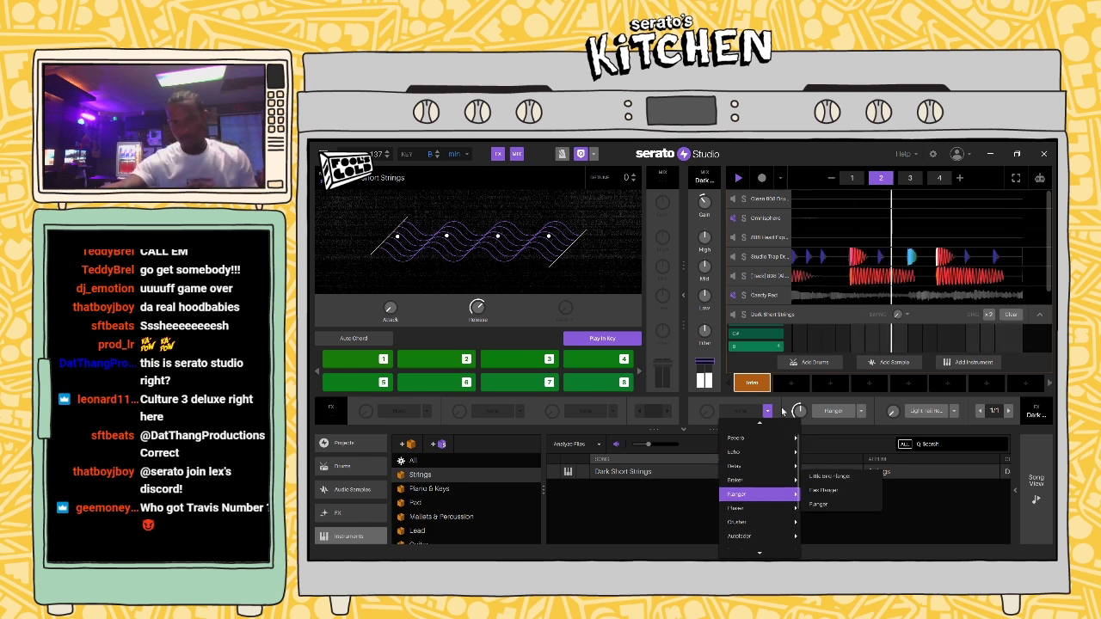
pyautogui.click(711, 337)
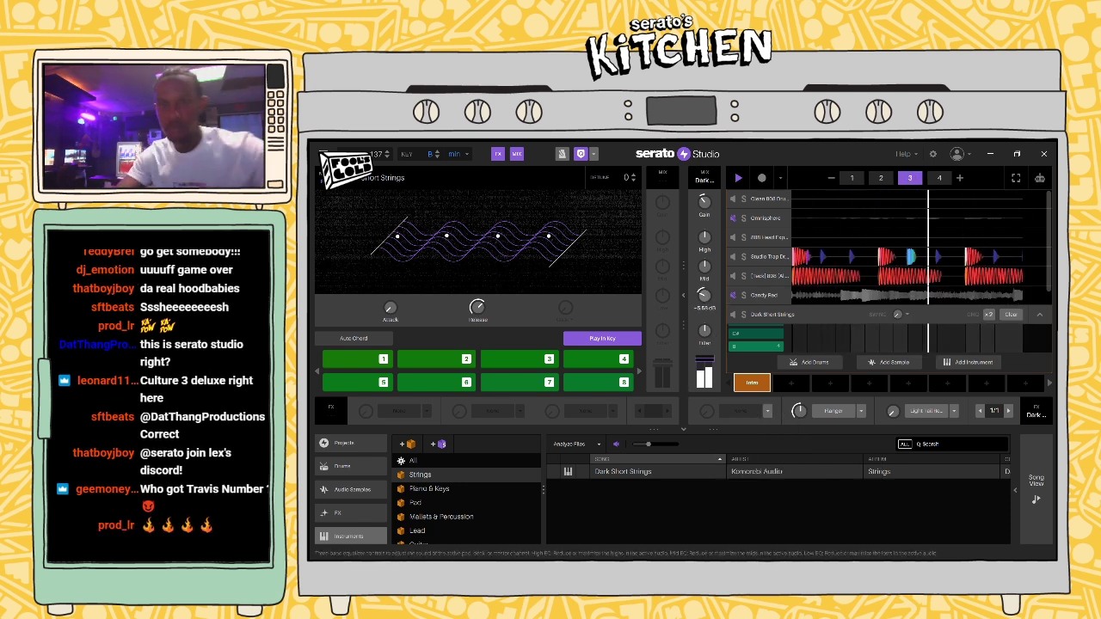
# Step: Compare the beat with and without the trap drums, and lower the Dark Short Strings gain to about -8.25 dB
pyautogui.click(732, 256)
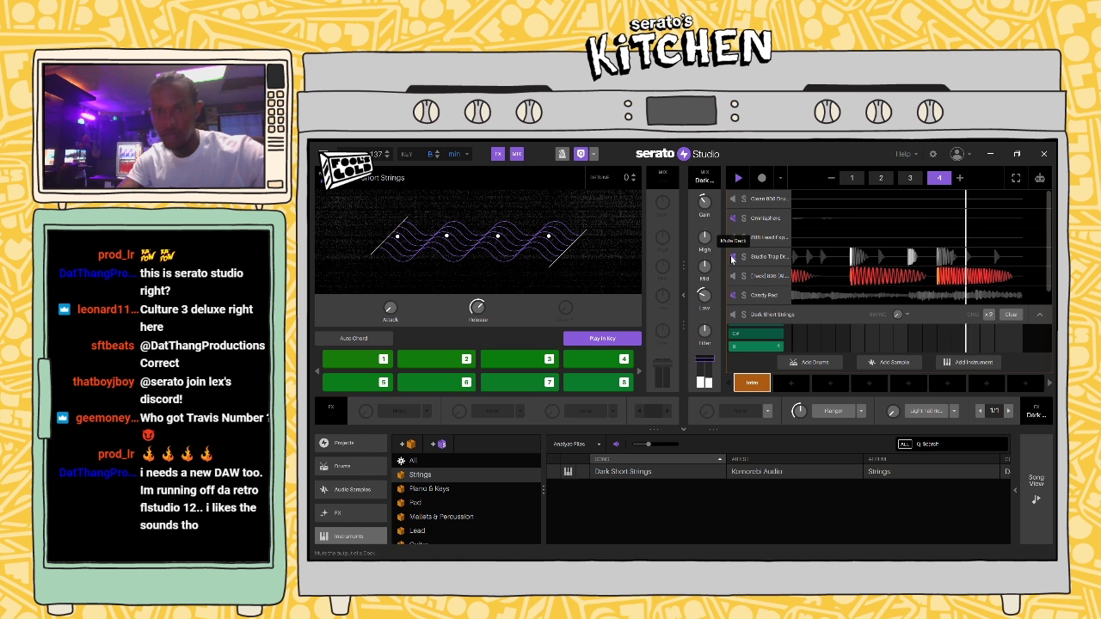
pyautogui.click(733, 256)
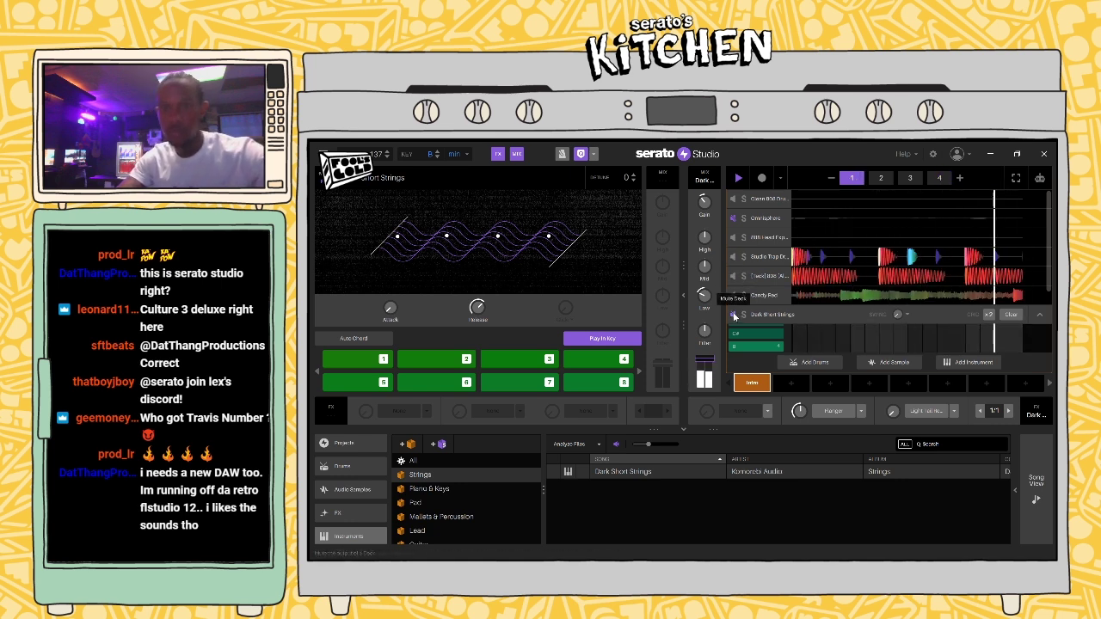
pyautogui.moveTo(709, 214); pyautogui.dragTo(708, 223)
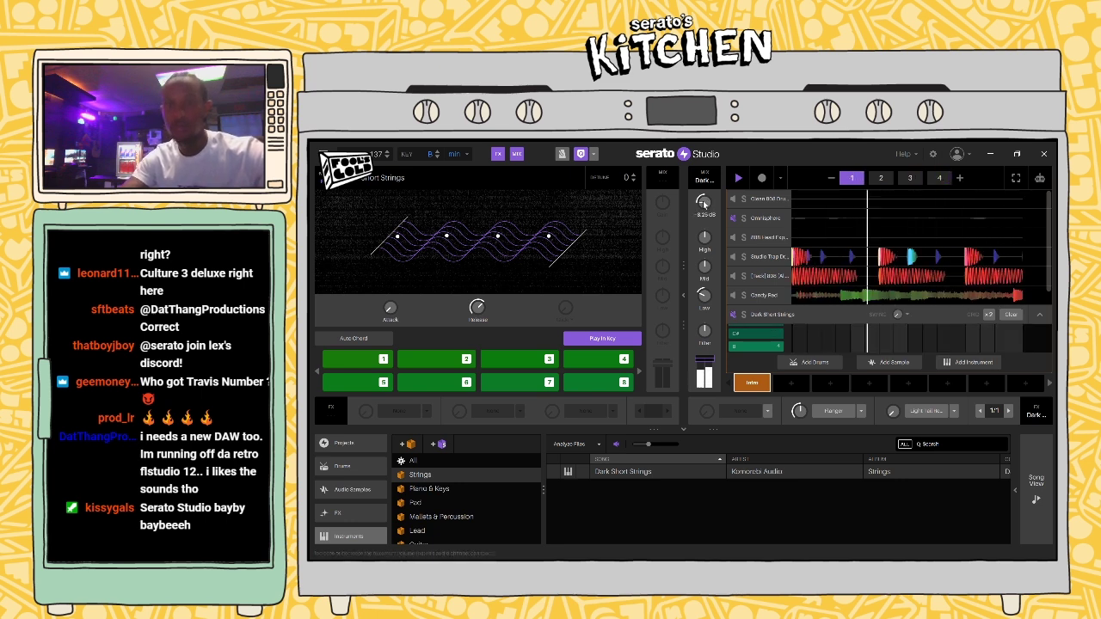
pyautogui.moveTo(703, 206); pyautogui.dragTo(704, 207)
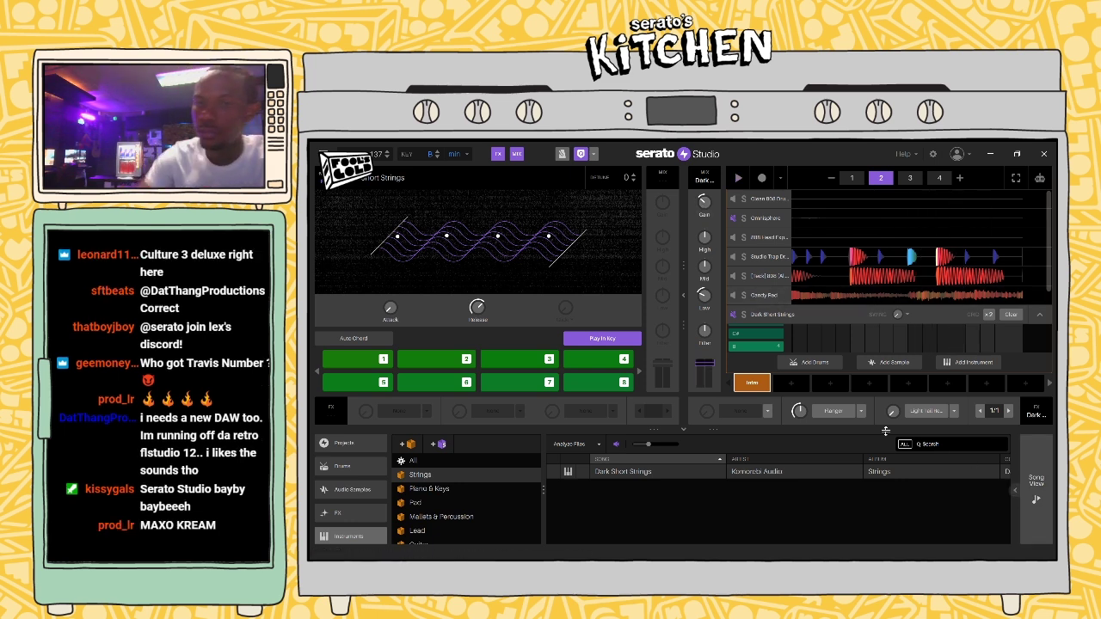
# Step: Copy the Intro into Scenes 2 to 6 with Song View open, and clear the Dark Short Strings pattern in Scene 3
pyautogui.press('Tab')
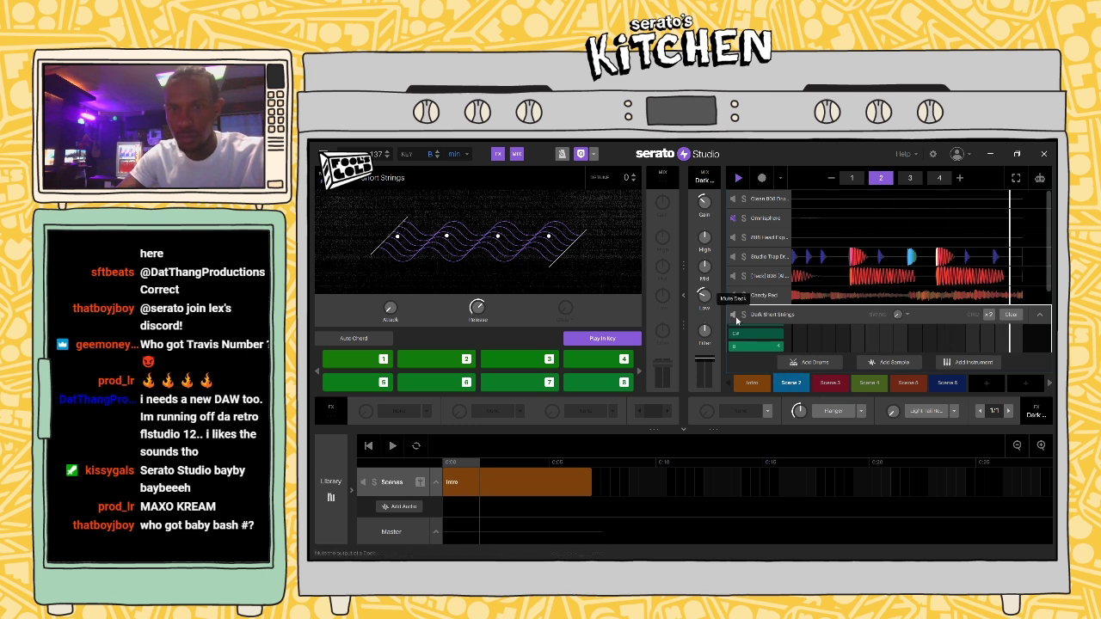
pyautogui.click(831, 383)
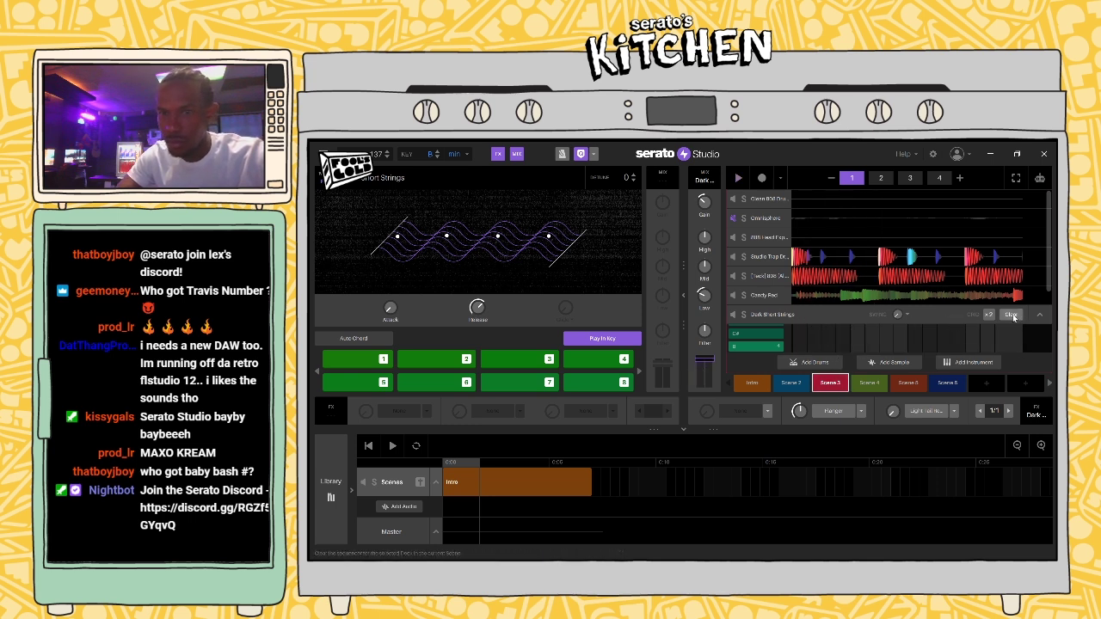
pyautogui.press('space')
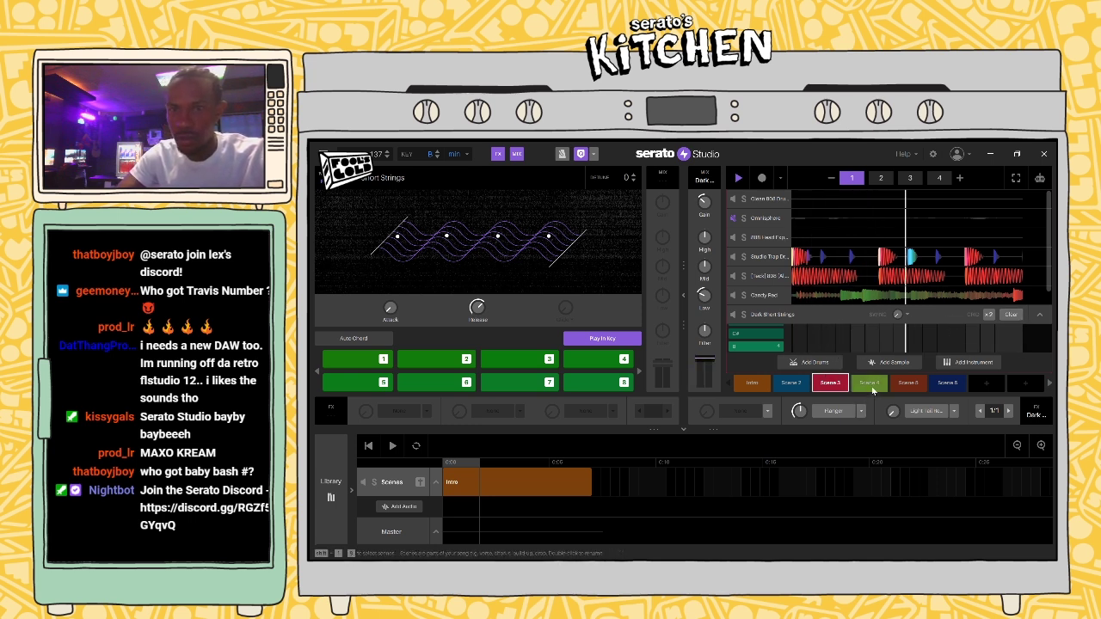
# Step: Inspect the Candy Red and 808 patterns in the Intro scene
pyautogui.click(789, 385)
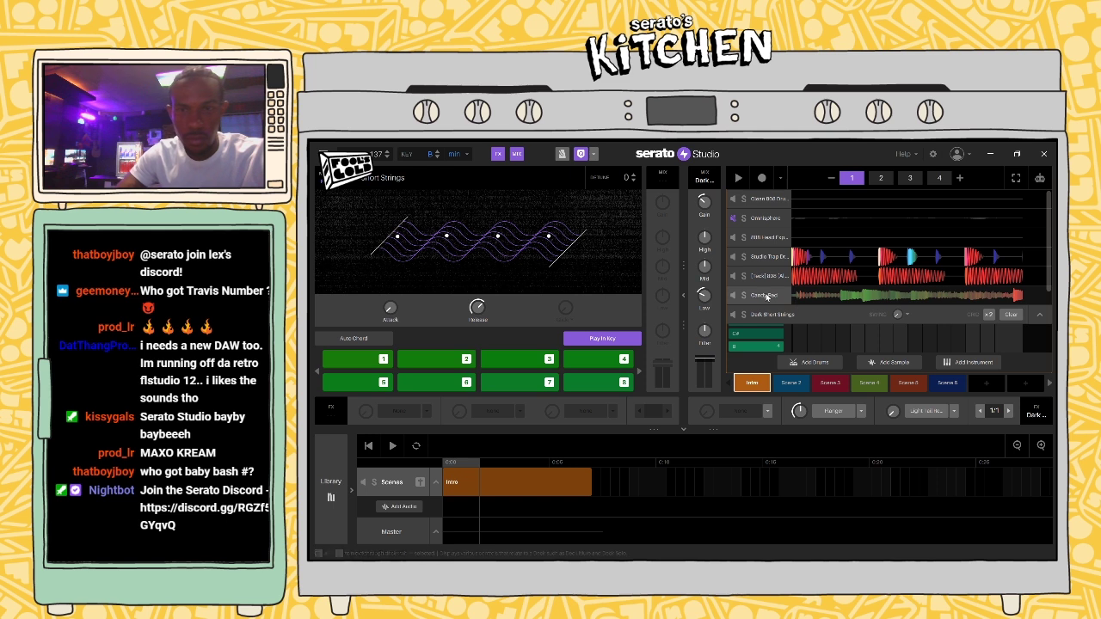
pyautogui.click(1012, 296)
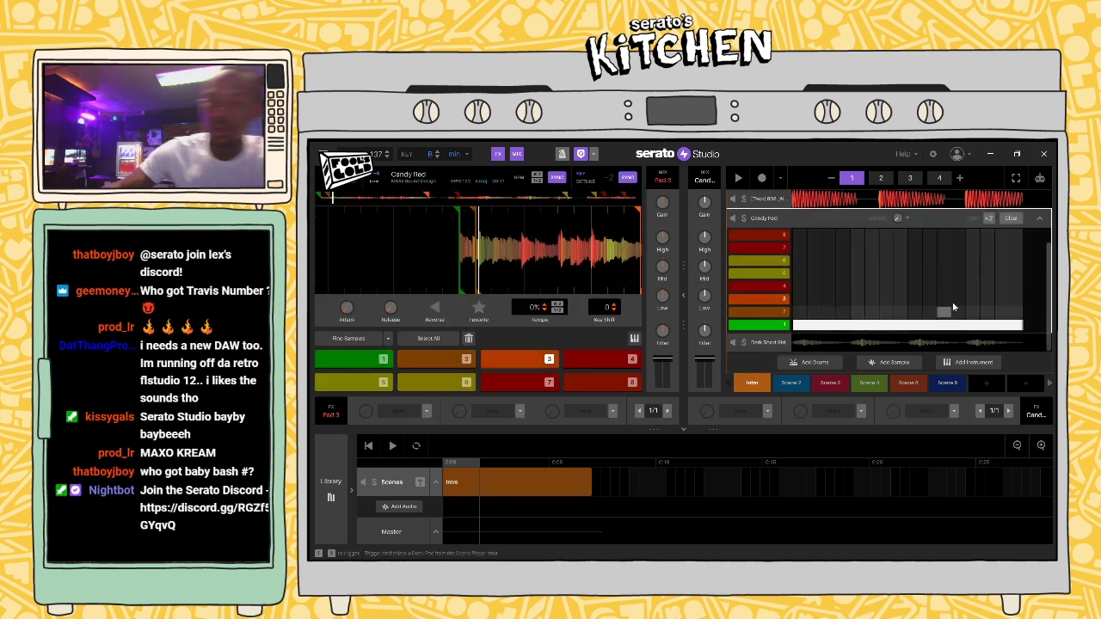
pyautogui.click(1042, 220)
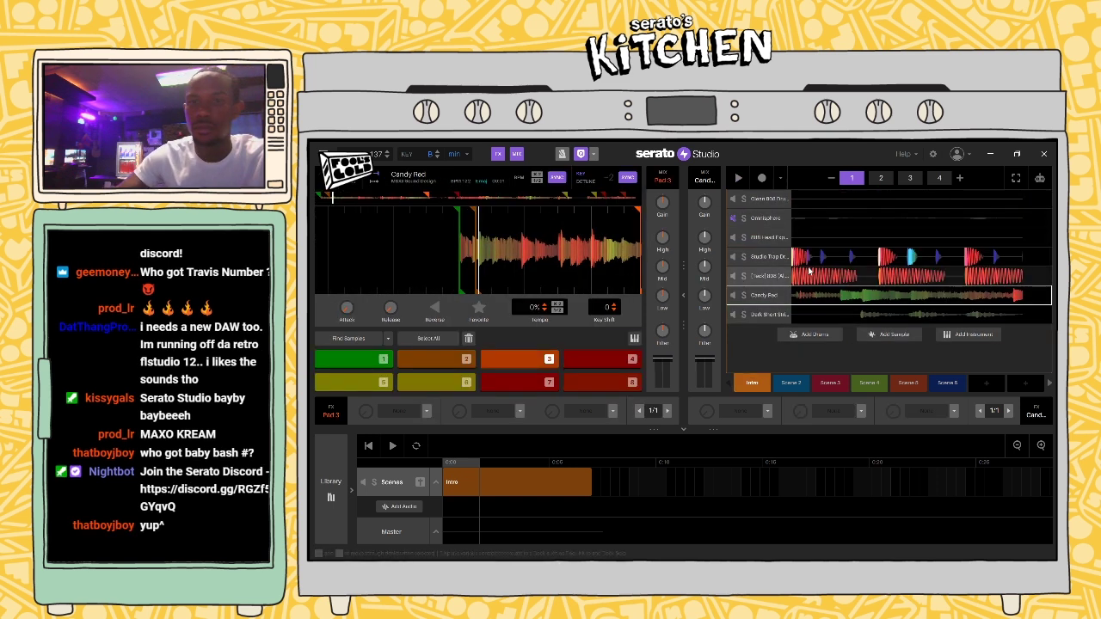
pyautogui.click(1011, 276)
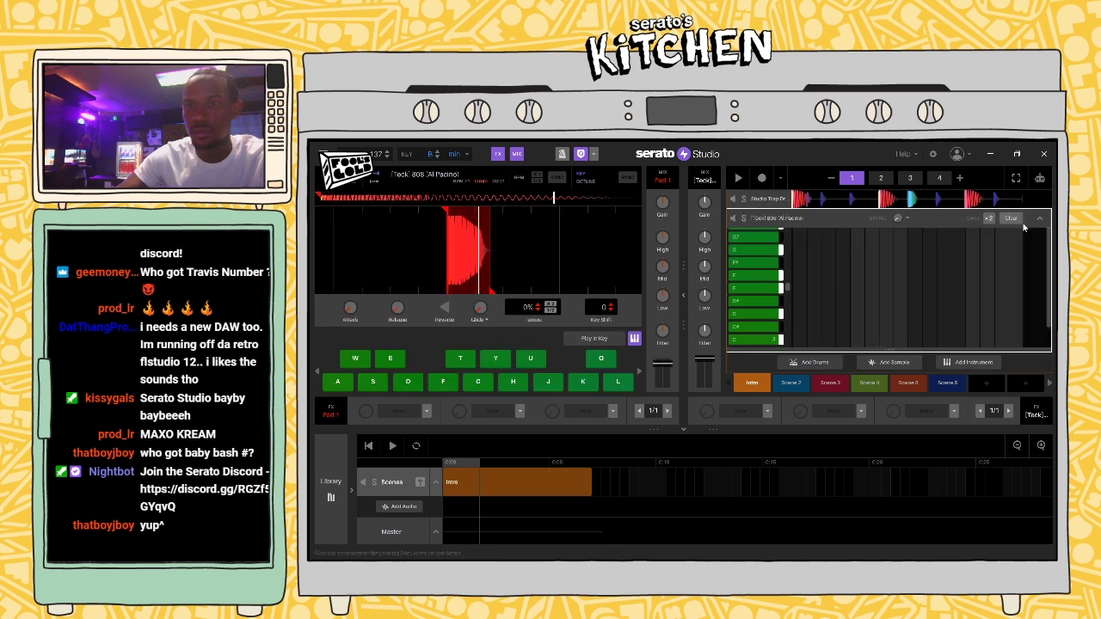
pyautogui.click(1039, 222)
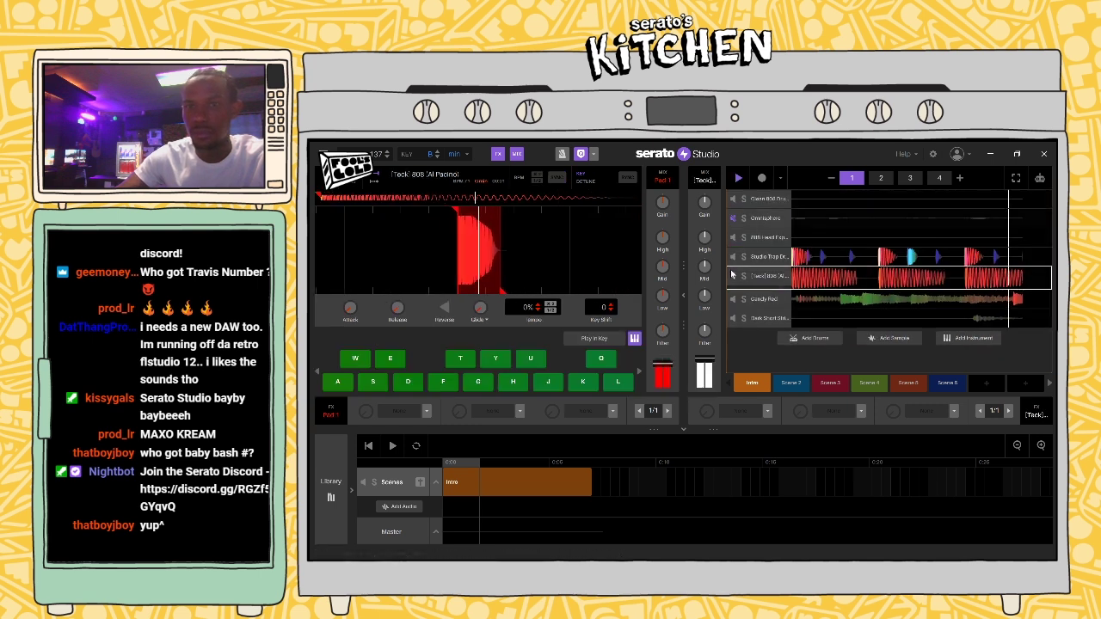
# Step: Unmute the Omnisphere deck and audition the Intro, Scene 2 and Scene 3
pyautogui.click(763, 220)
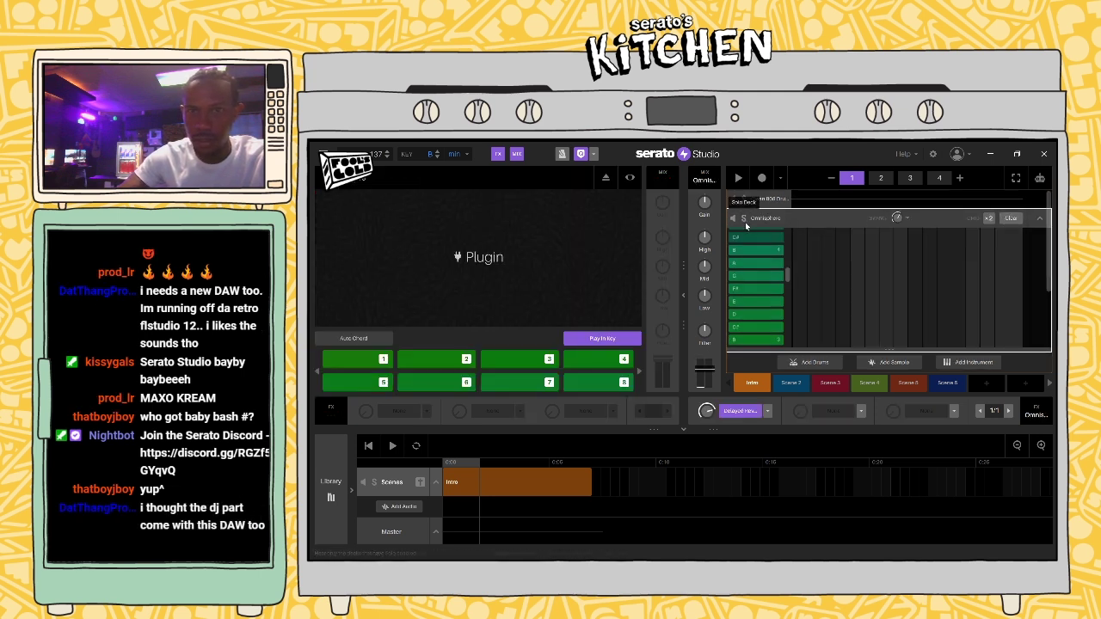
pyautogui.click(1040, 219)
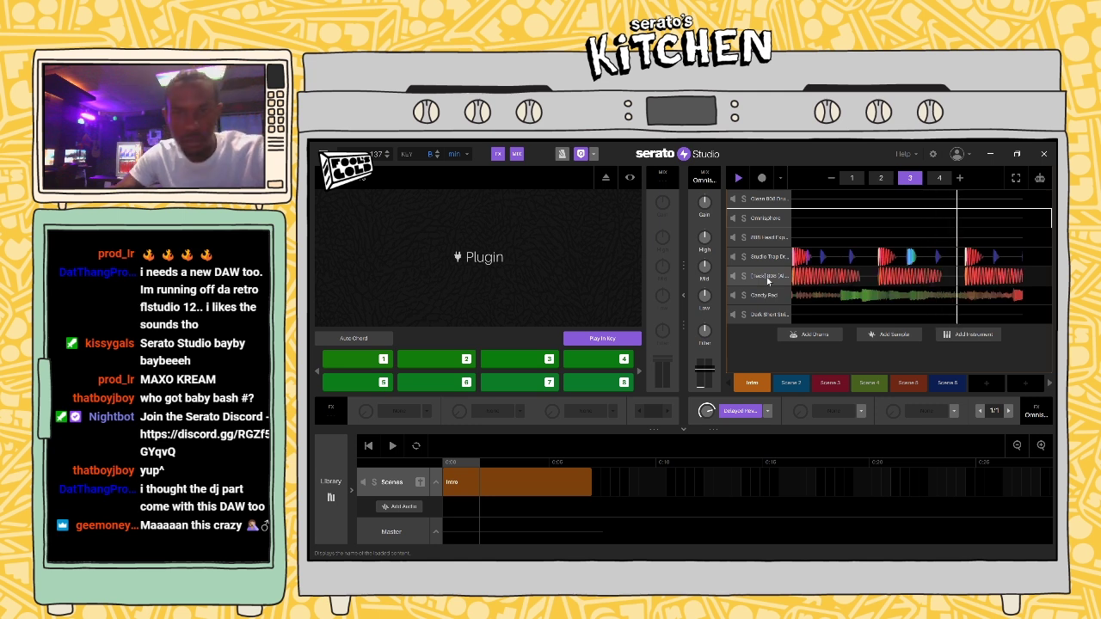
pyautogui.click(799, 386)
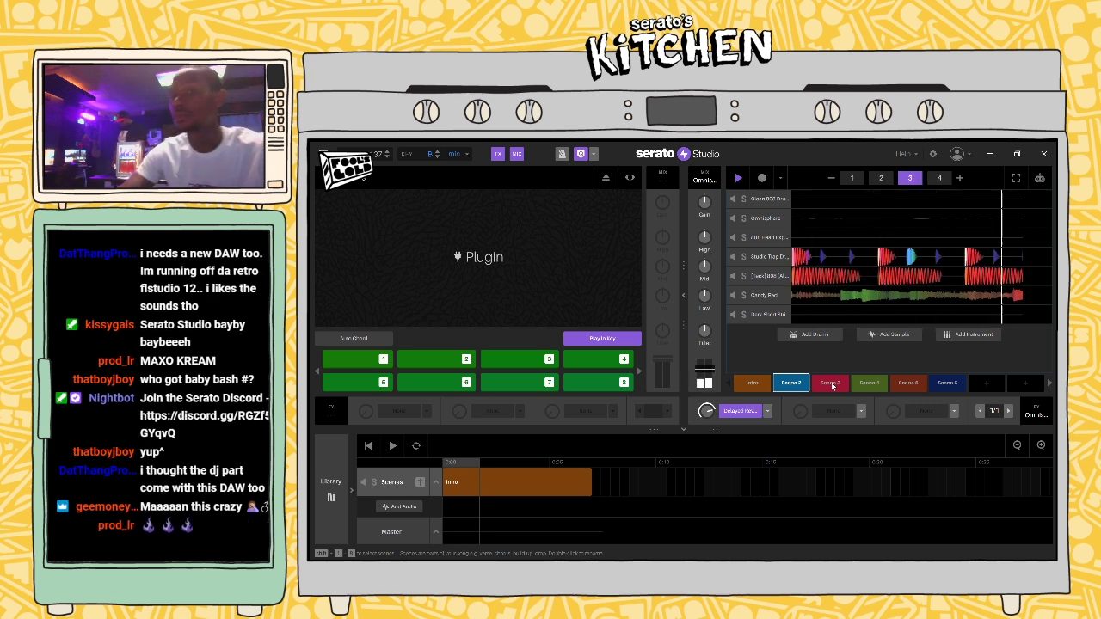
pyautogui.click(830, 383)
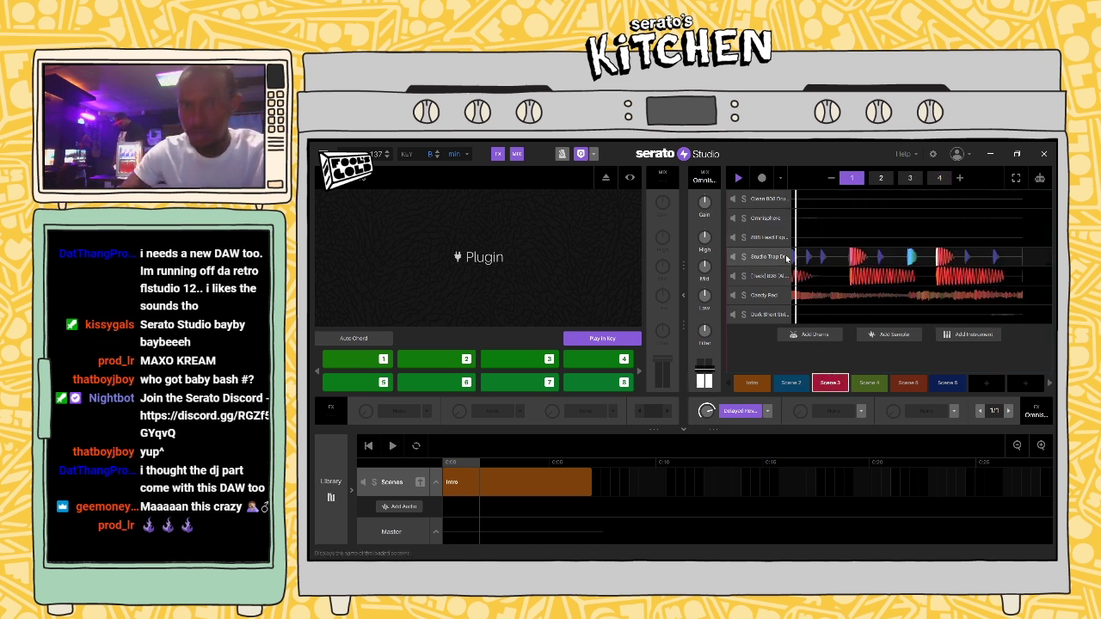
# Step: Examine the Omnisphere pattern in Scene 3 during playback
pyautogui.press('space')
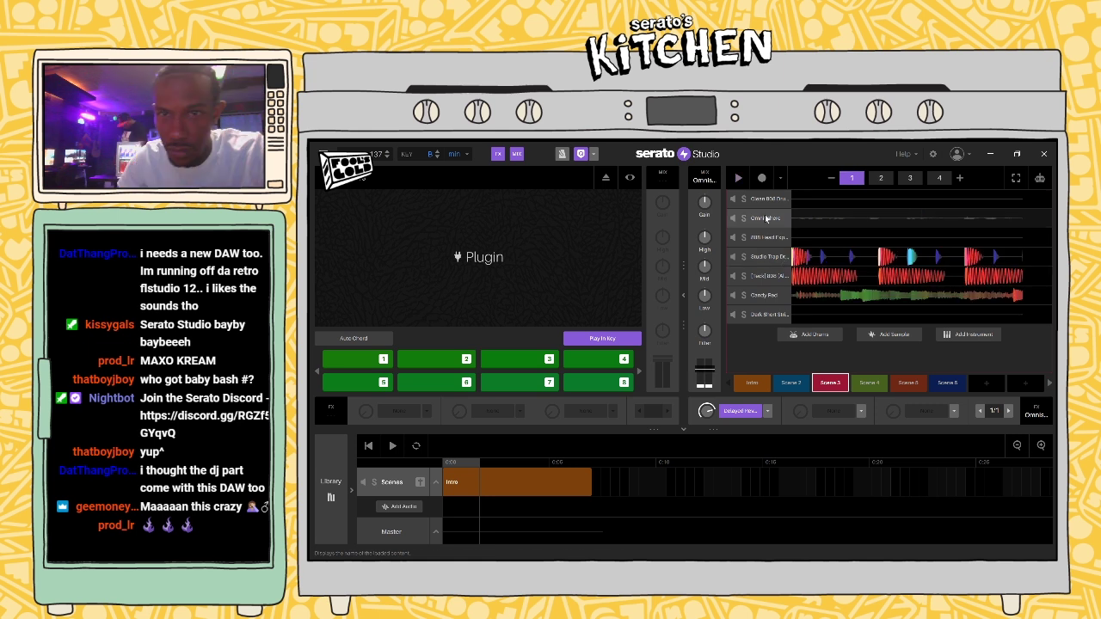
pyautogui.click(768, 219)
pyautogui.press('space')
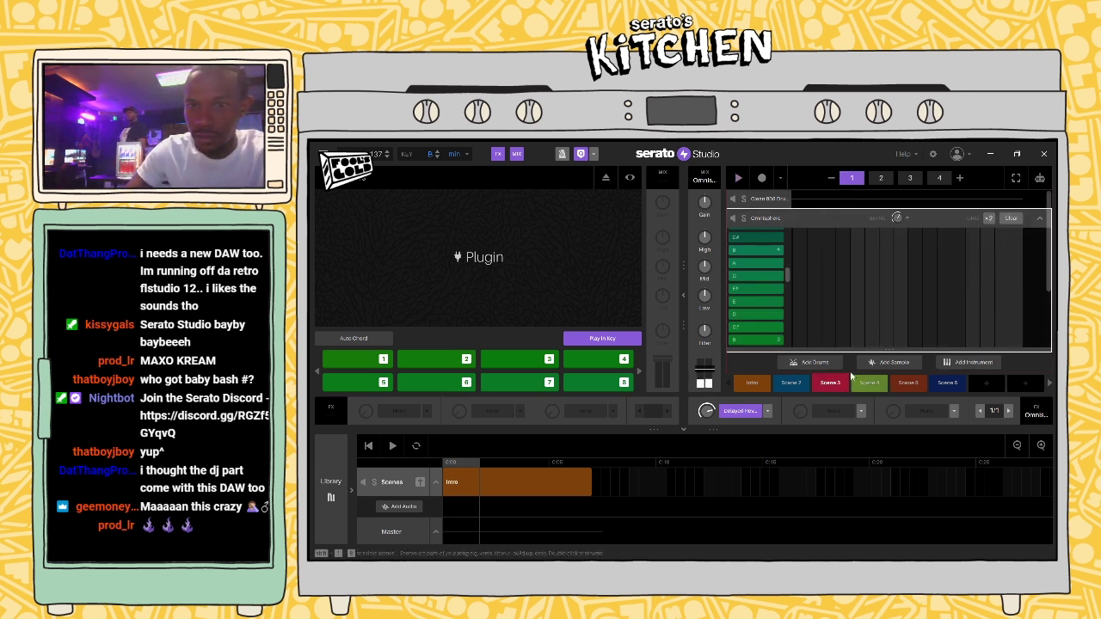
pyautogui.click(755, 219)
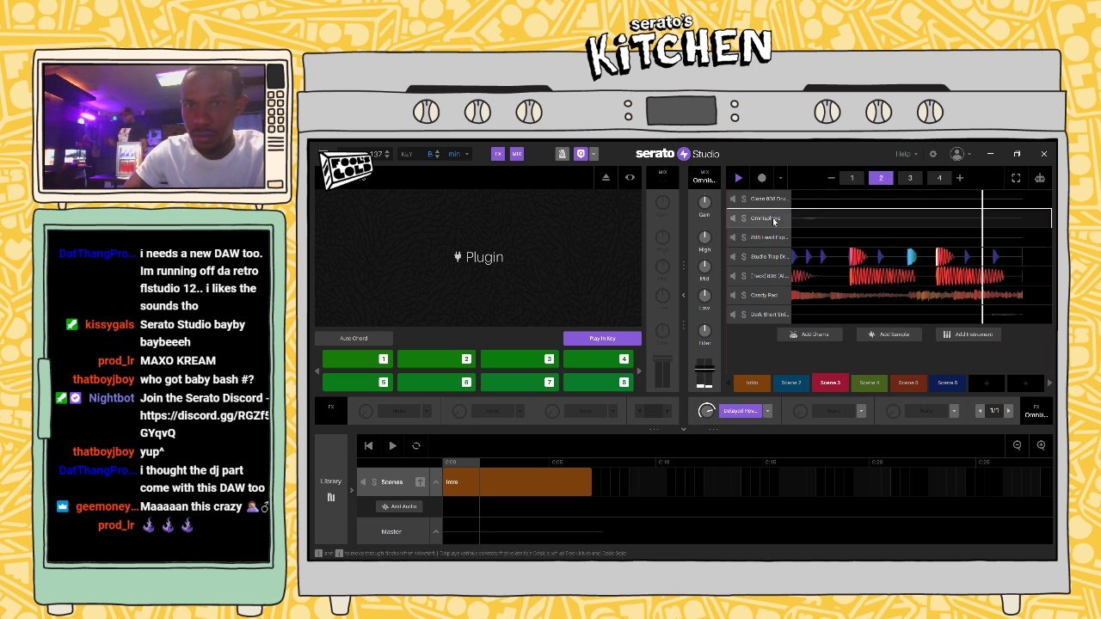
pyautogui.click(943, 218)
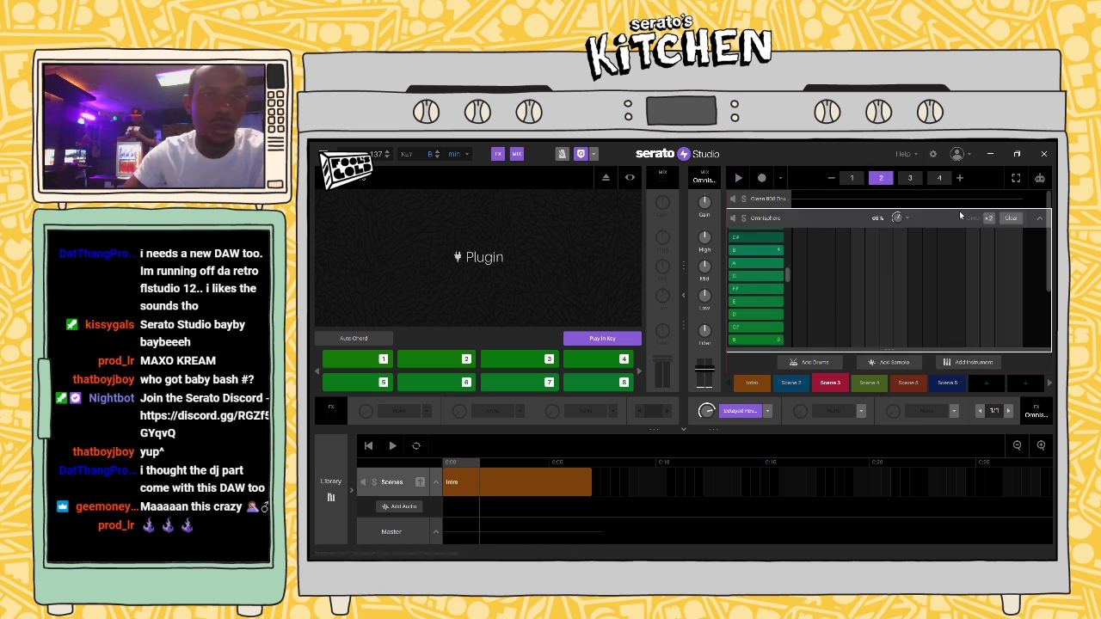
pyautogui.click(959, 212)
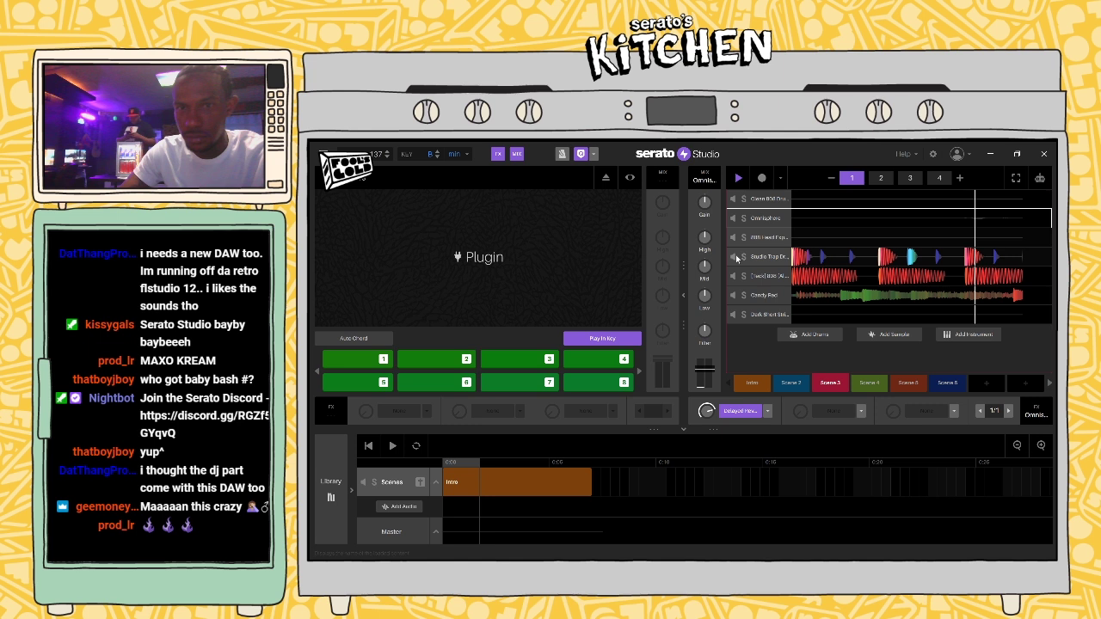
# Step: Add a kick on step 5 of bar 1 in Scene 3's Studio Trap drum pattern
pyautogui.click(737, 258)
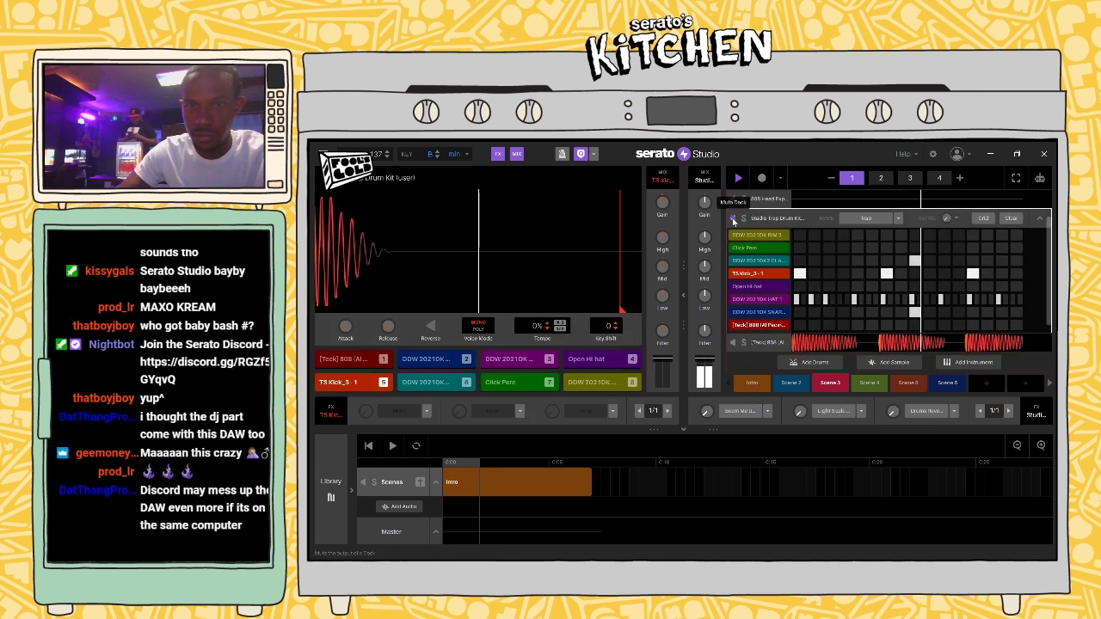
pyautogui.click(901, 248)
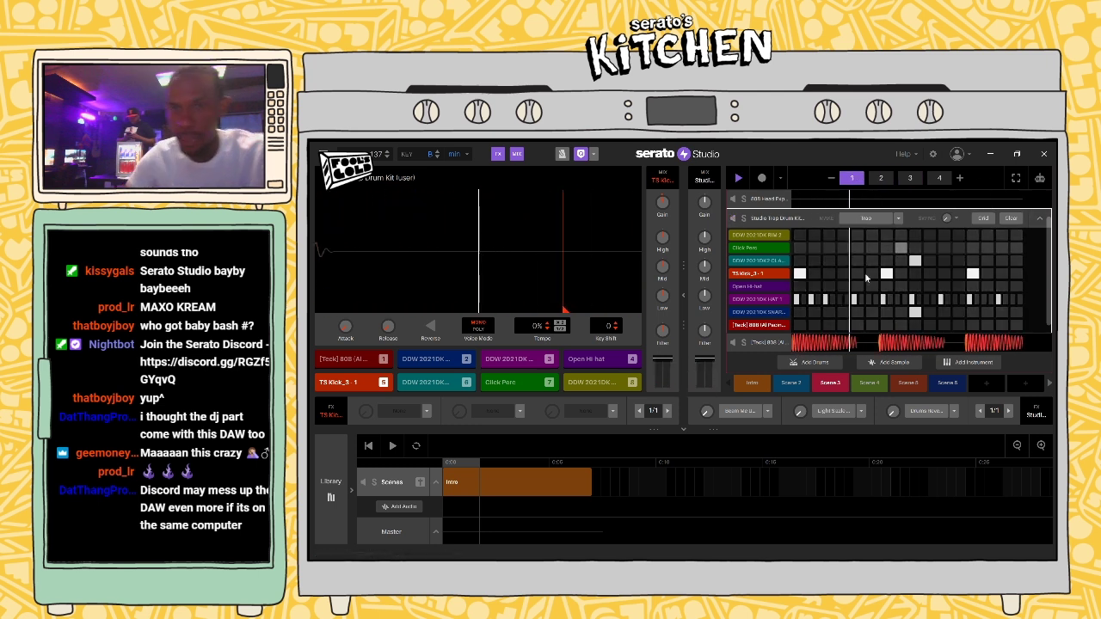
pyautogui.click(842, 274)
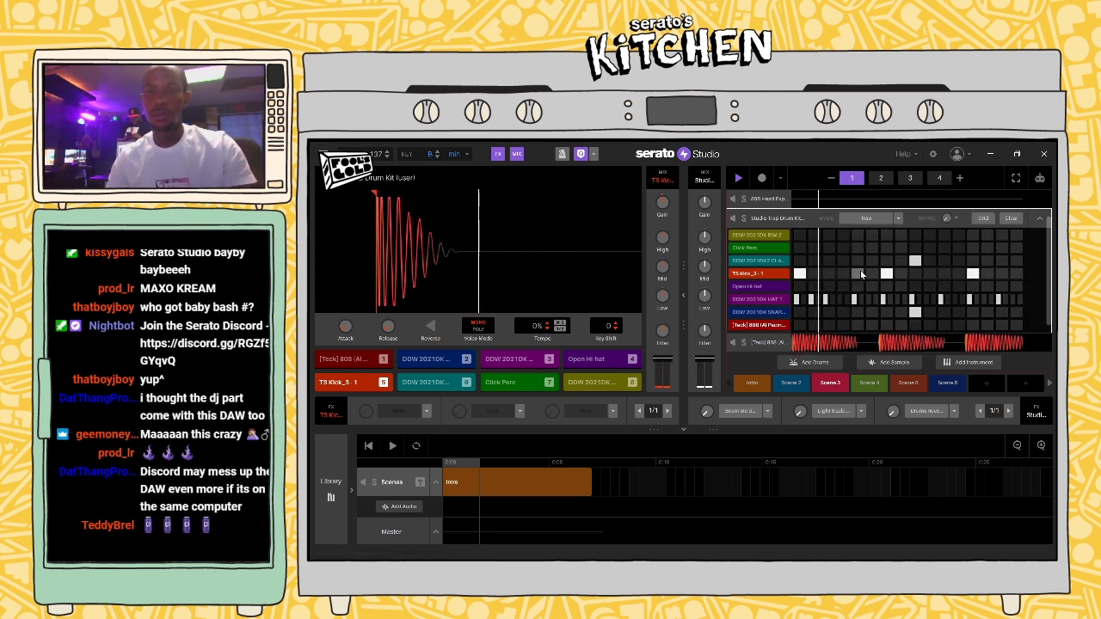
pyautogui.press('space')
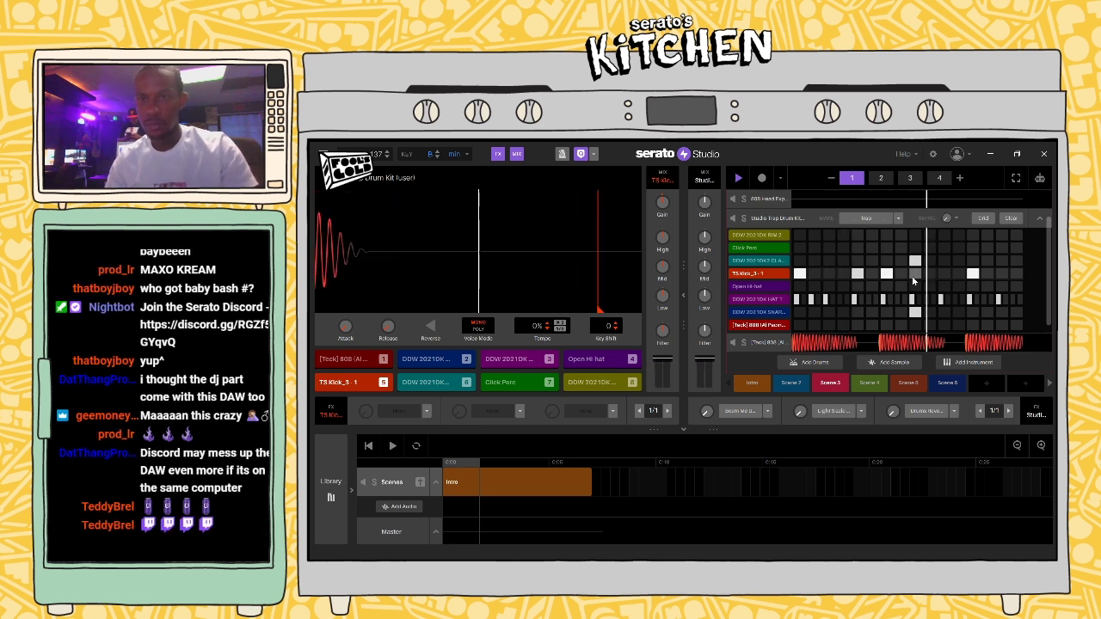
# Step: Add a snare hit on step 15 of bar 1 in Scene 3 and try other snare placements
pyautogui.click(986, 313)
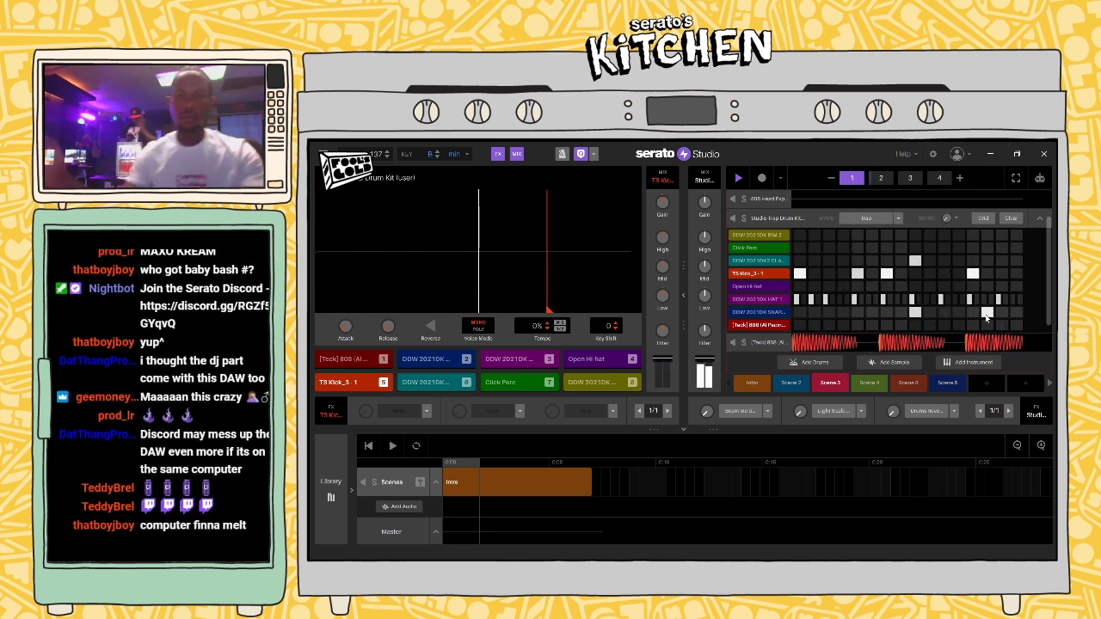
pyautogui.click(881, 178)
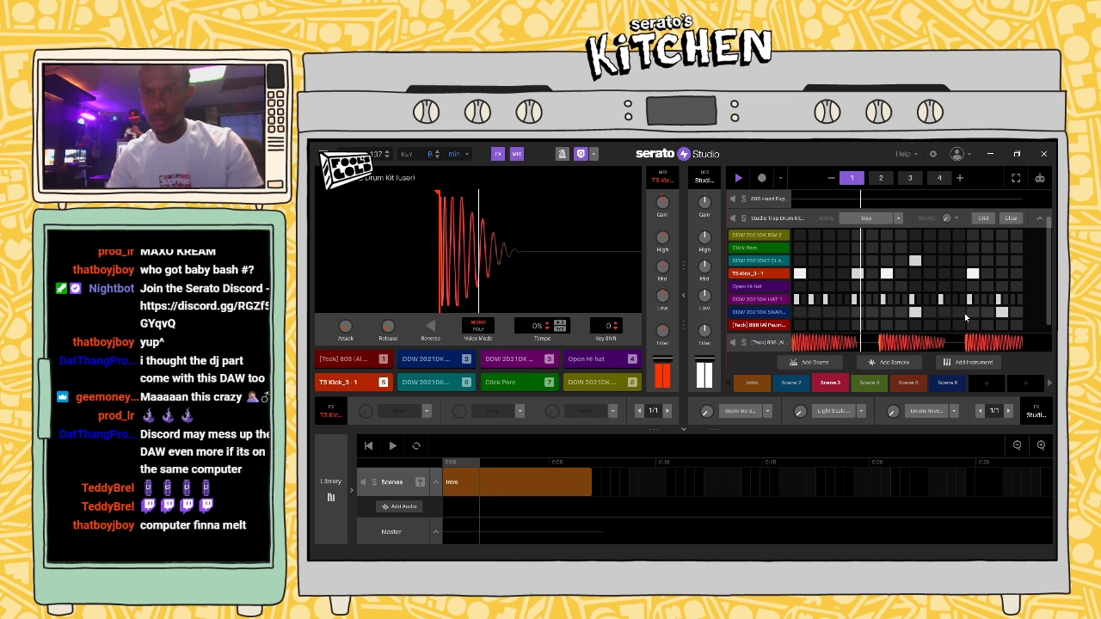
pyautogui.click(944, 312)
pyautogui.click(944, 312)
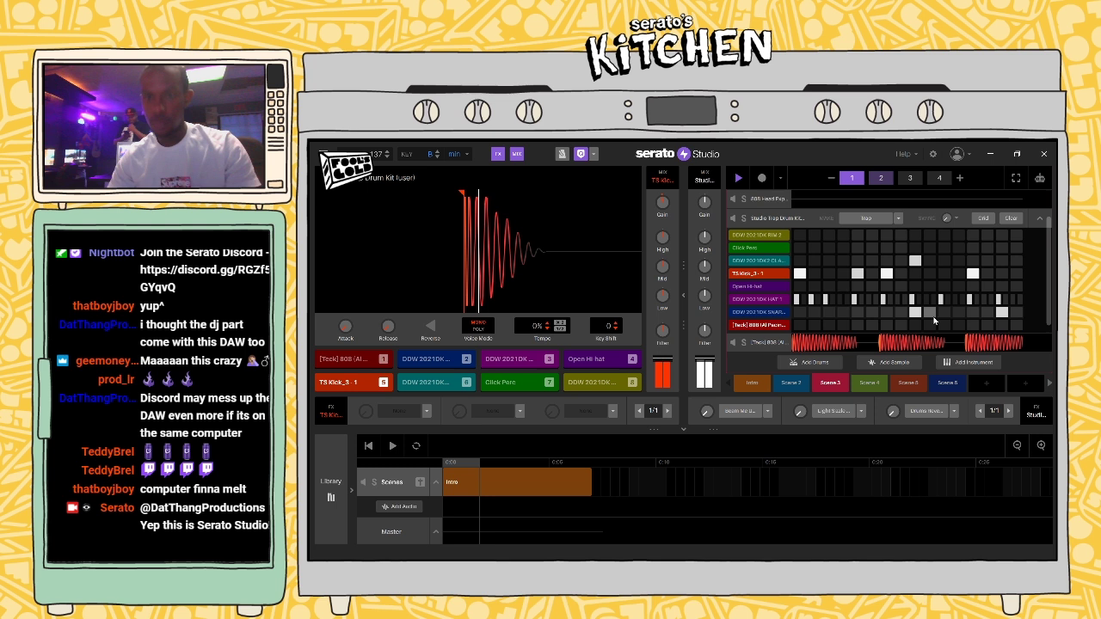
# Step: Edit the hi-hat row around step 7 in Scene 3, and switch to Scene 4
pyautogui.click(882, 178)
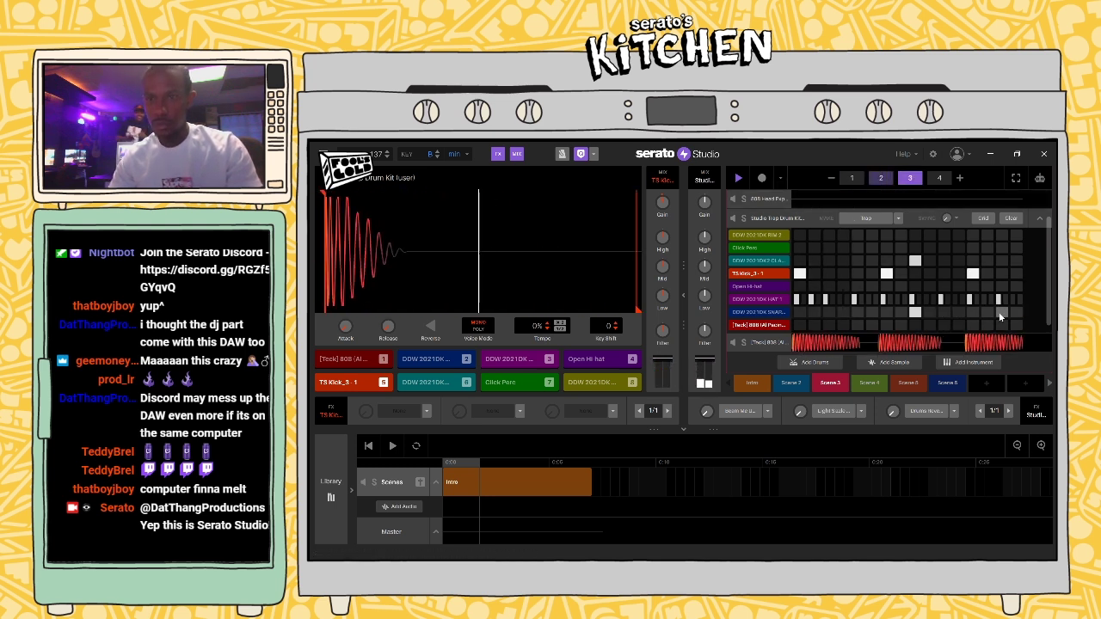
pyautogui.click(889, 301)
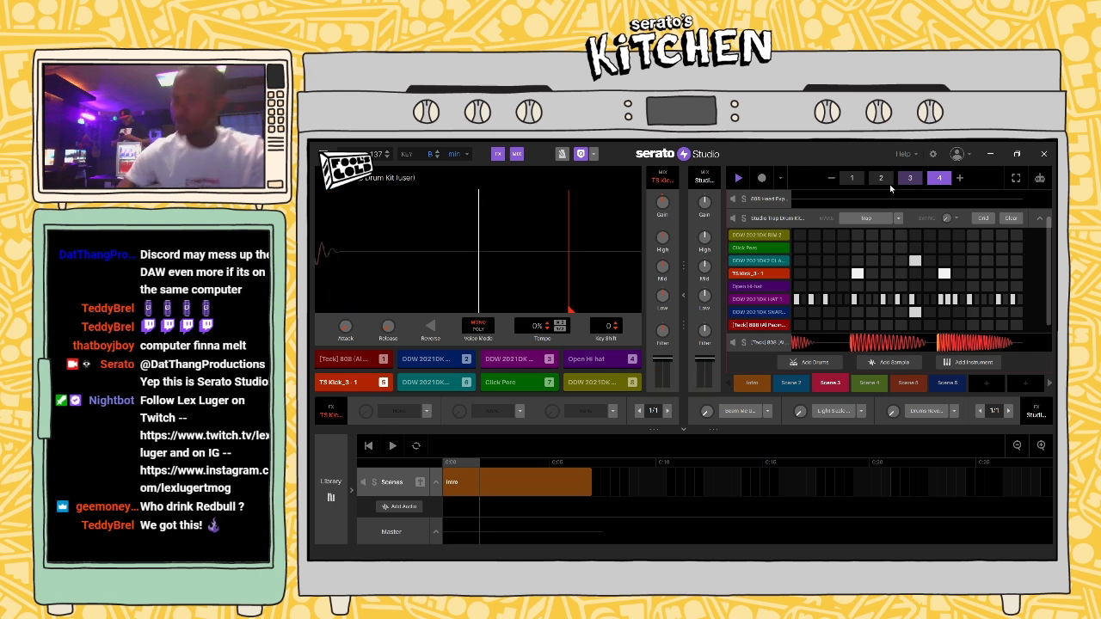
pyautogui.click(869, 382)
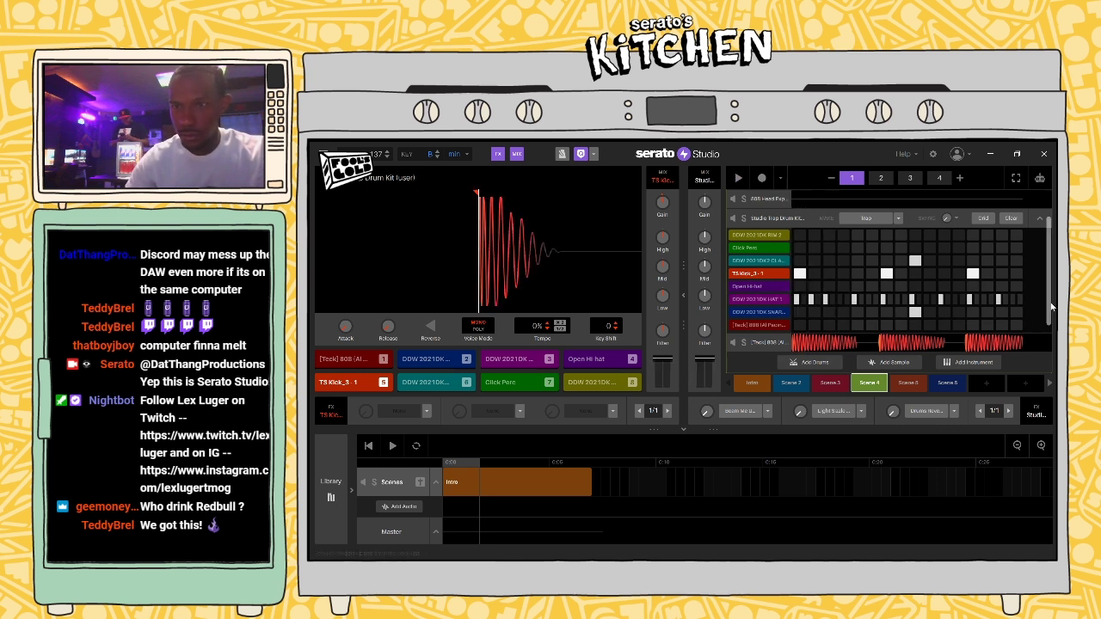
# Step: Clear the Candy Red and Omnisphere patterns in Scene 4
pyautogui.scroll(-3, 772, 283)
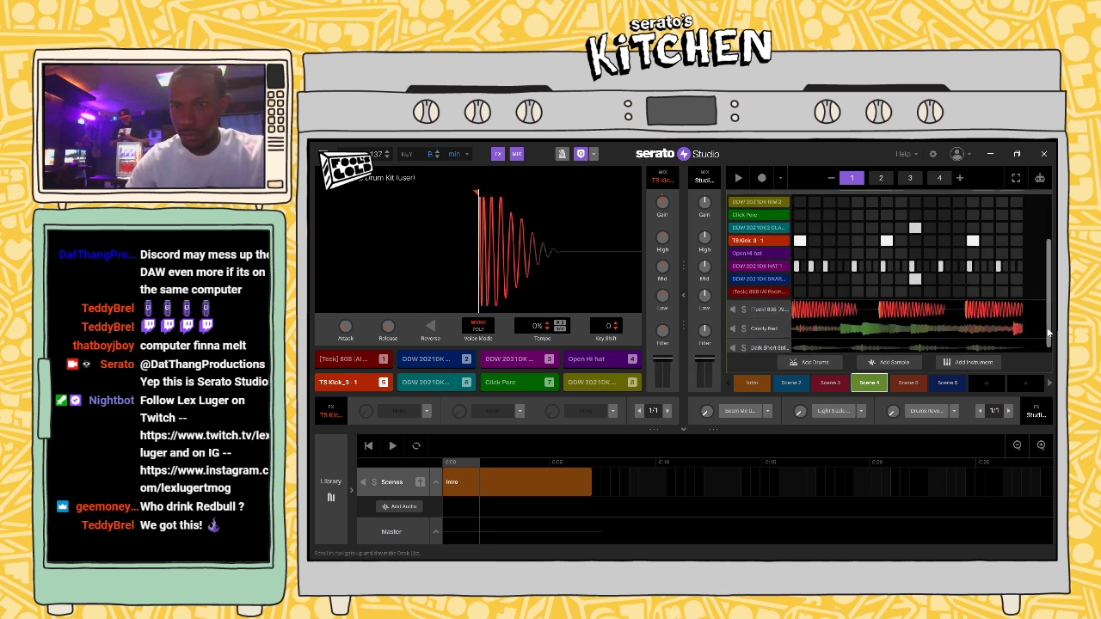
pyautogui.click(803, 321)
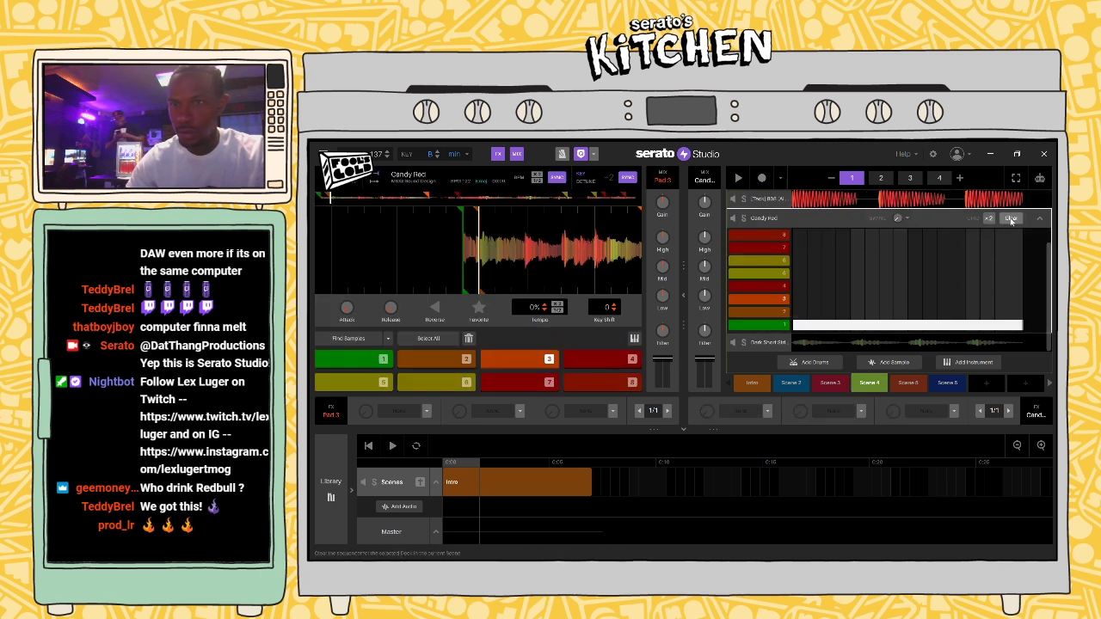
pyautogui.click(1011, 219)
pyautogui.scroll(5, 1044, 220)
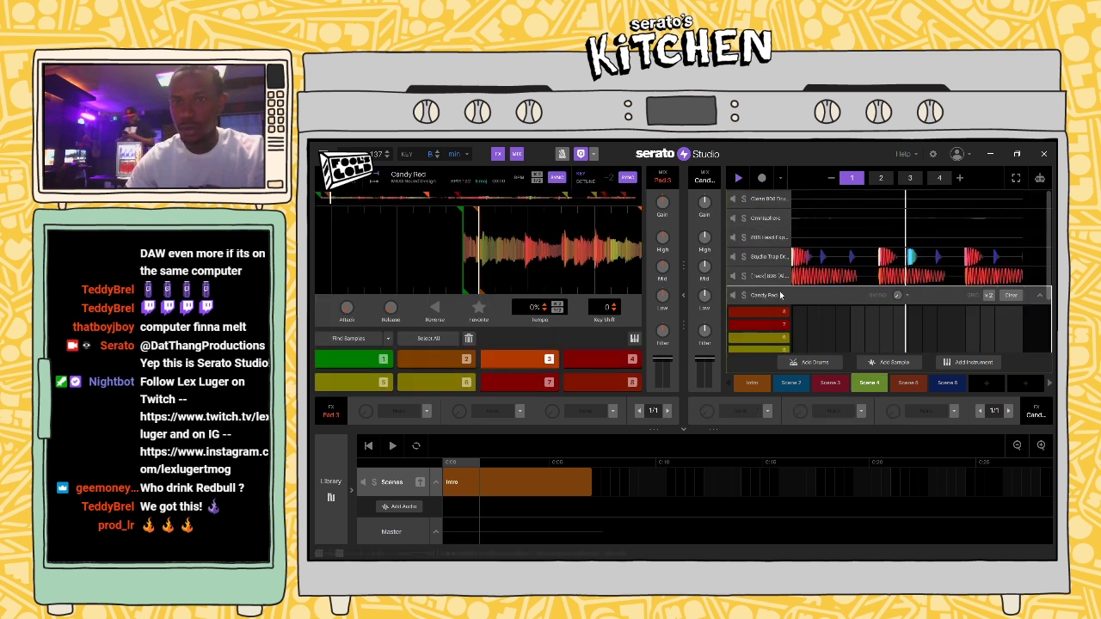
pyautogui.press('space')
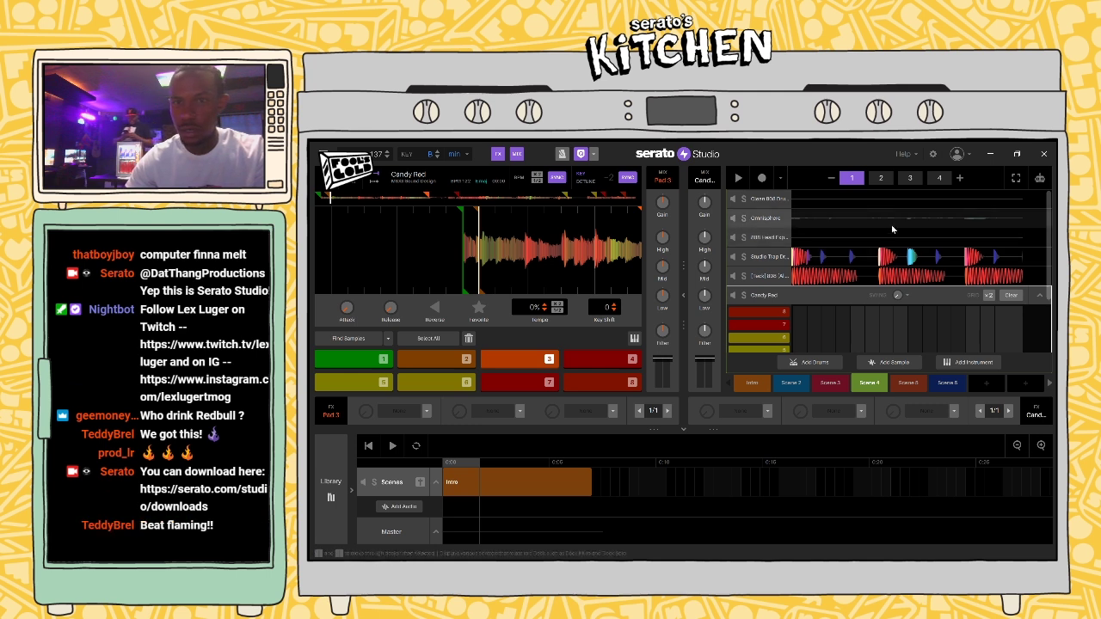
pyautogui.click(888, 222)
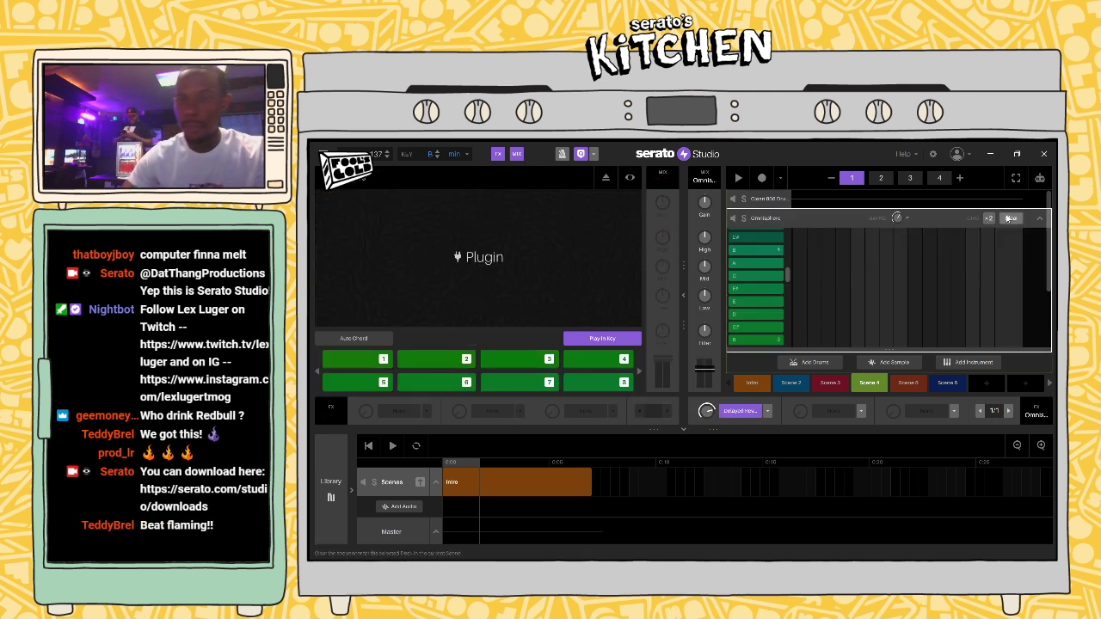
pyautogui.click(1011, 219)
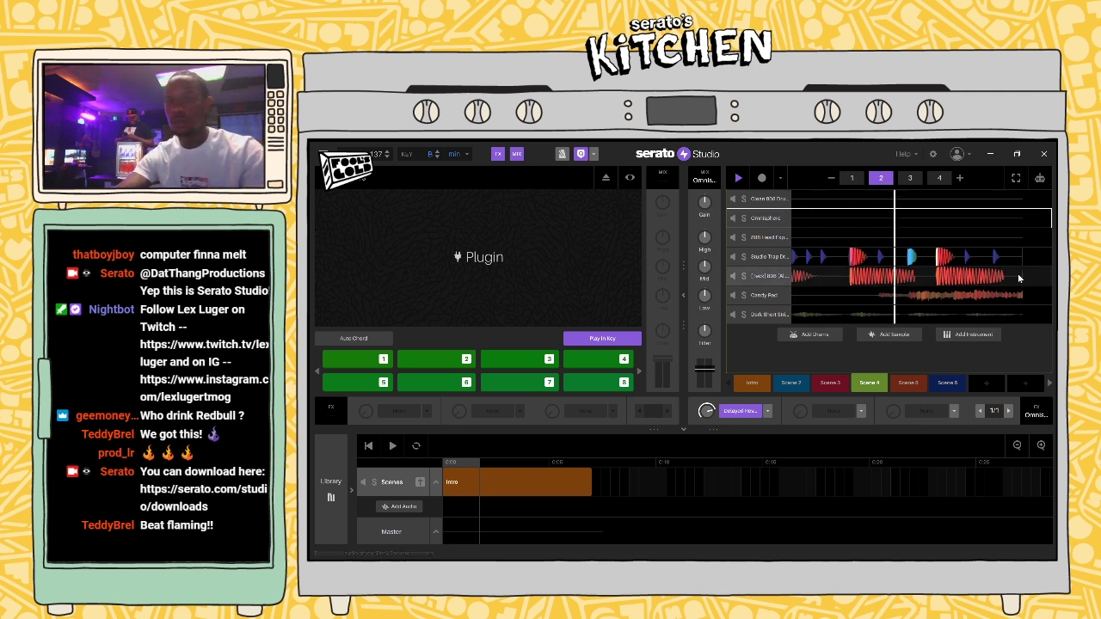
# Step: Check the Dark Short Strings pattern in Scene 4, and clear the TS Kick_3 row in its Studio Trap drum pattern
pyautogui.click(772, 315)
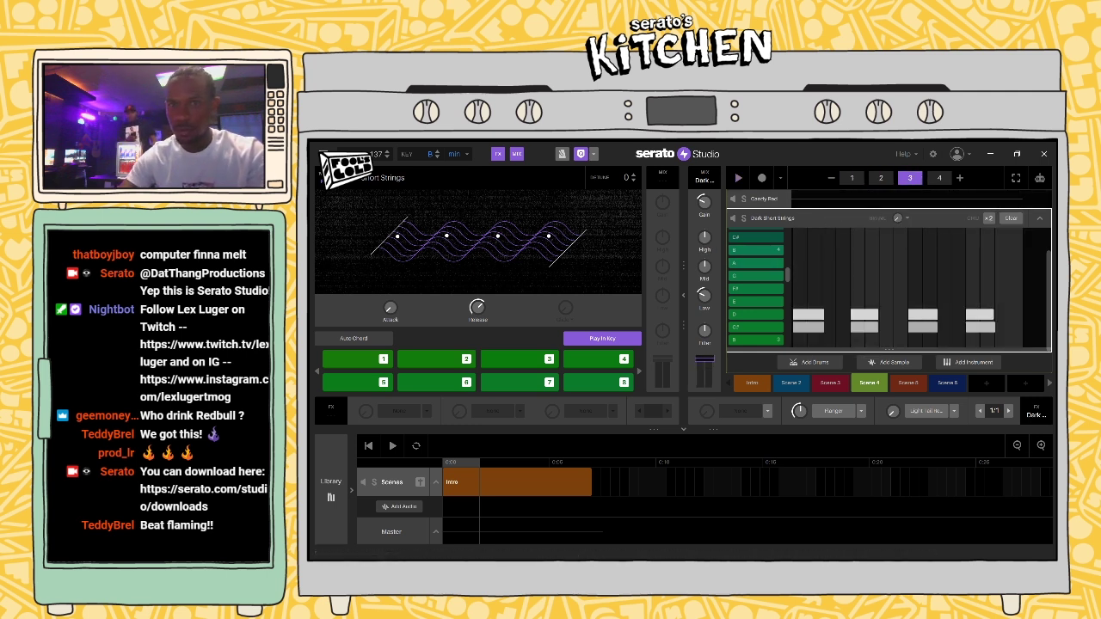
pyautogui.click(1039, 218)
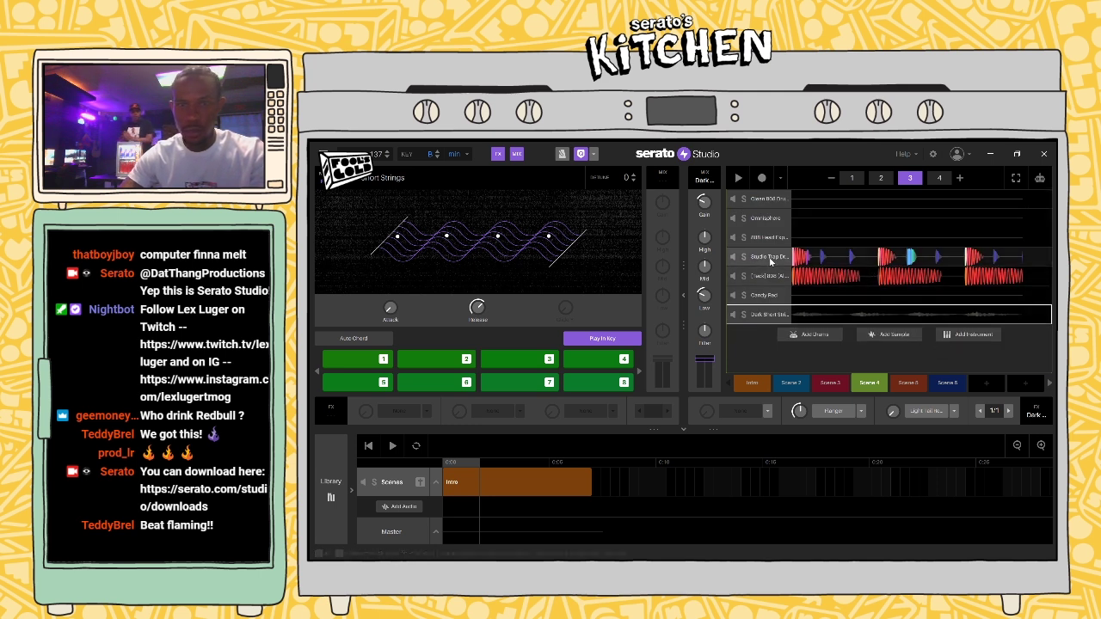
pyautogui.click(768, 257)
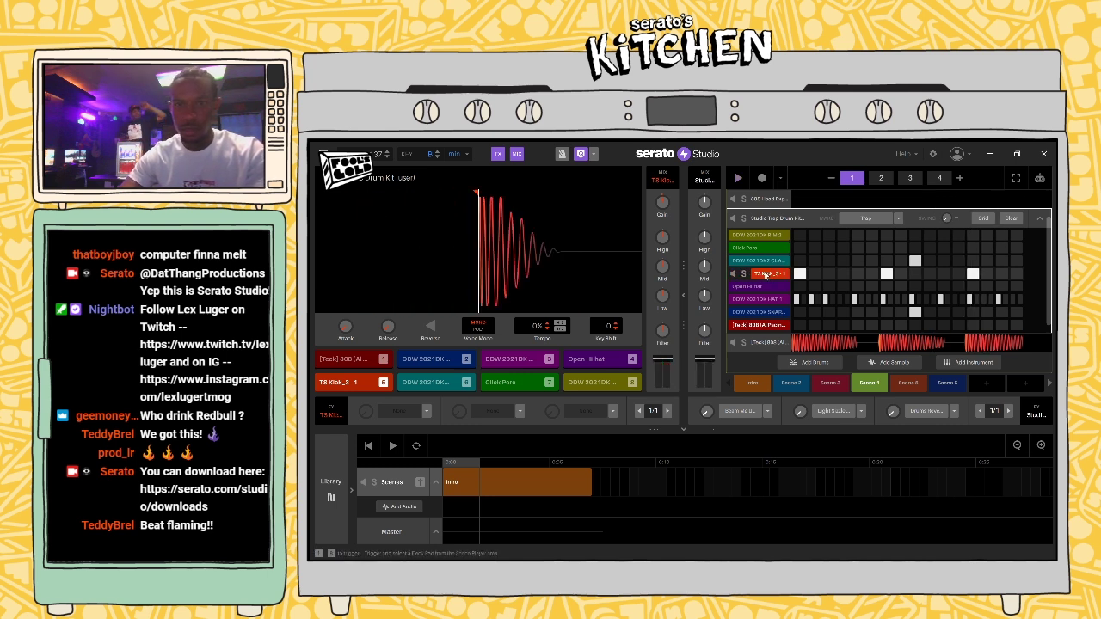
pyautogui.rightClick(766, 273)
pyautogui.click(774, 291)
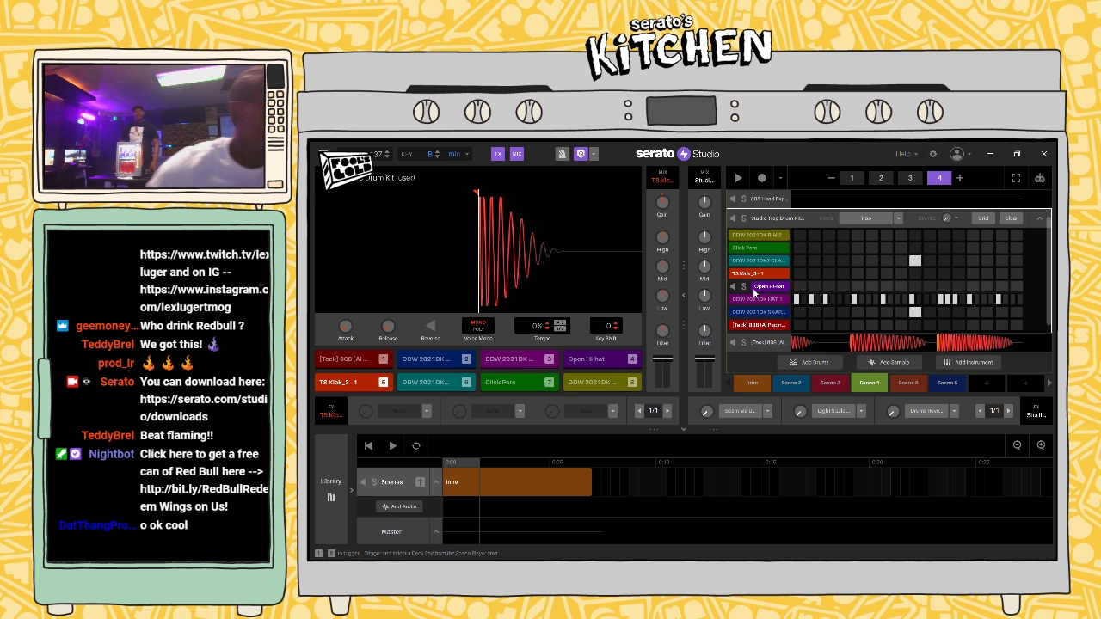
pyautogui.press('space')
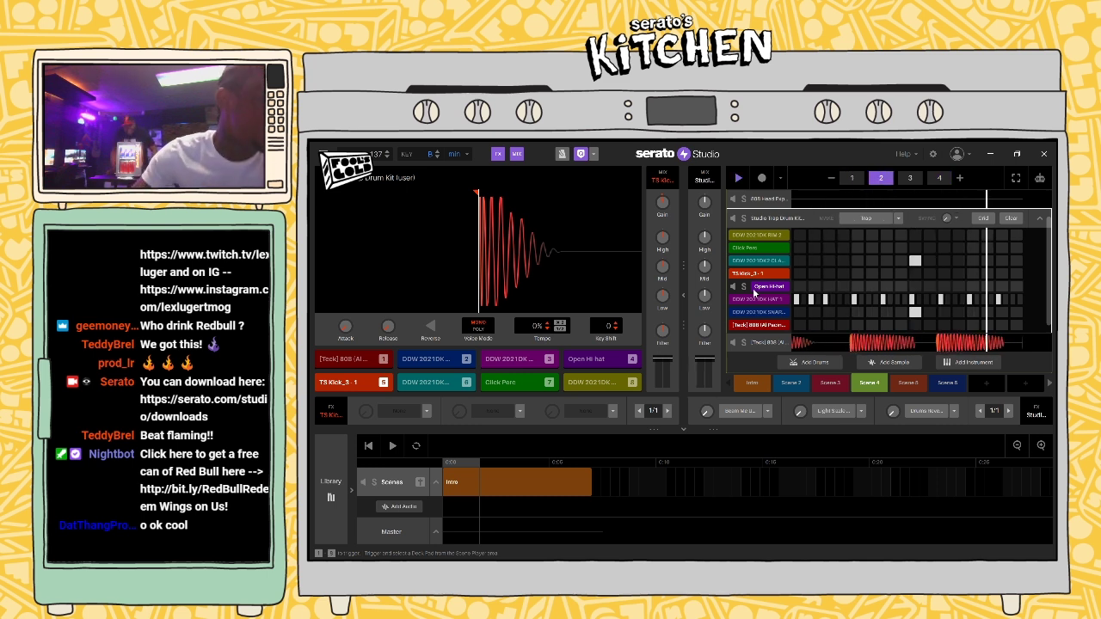
pyautogui.click(765, 300)
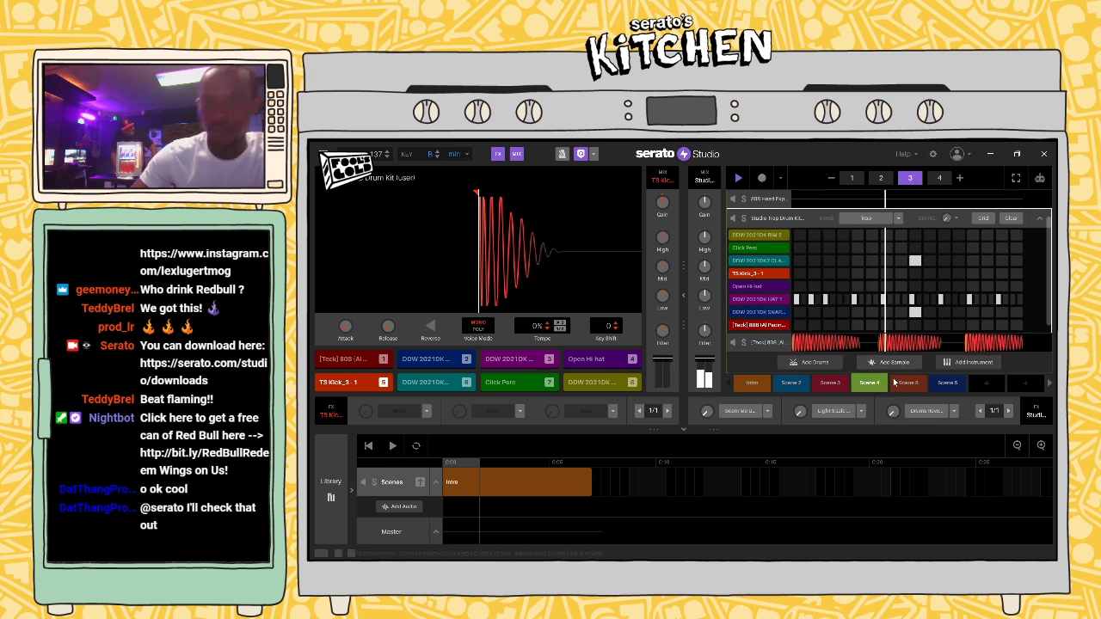
# Step: Place a Scene 2 block directly after the Intro on the song timeline, and preview Scenes 2 and 3
pyautogui.click(784, 385)
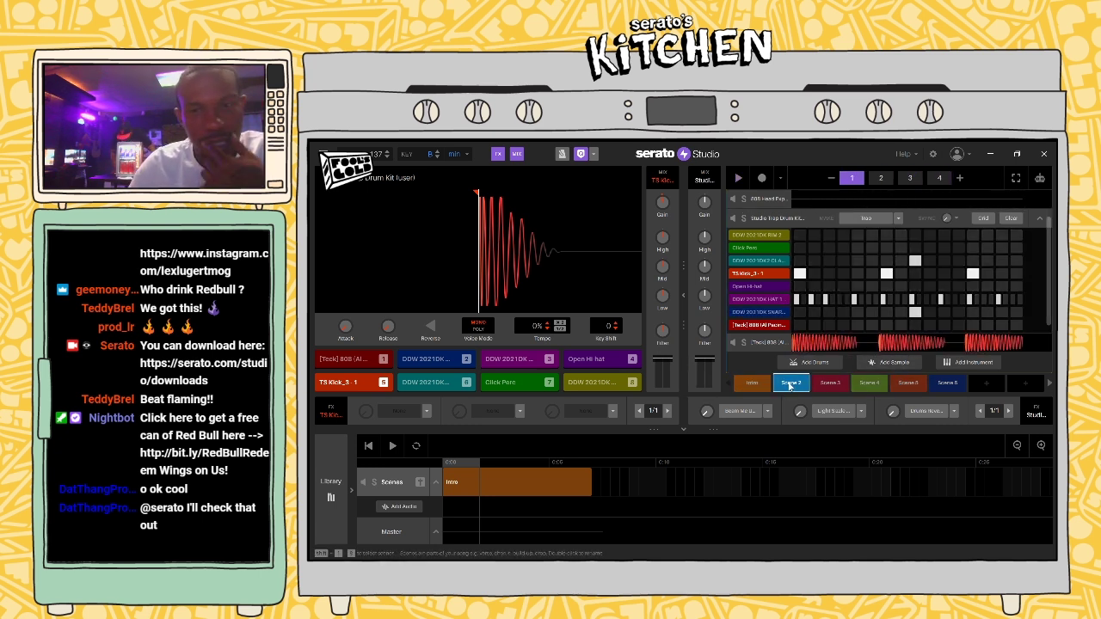
pyautogui.moveTo(781, 387); pyautogui.dragTo(662, 483)
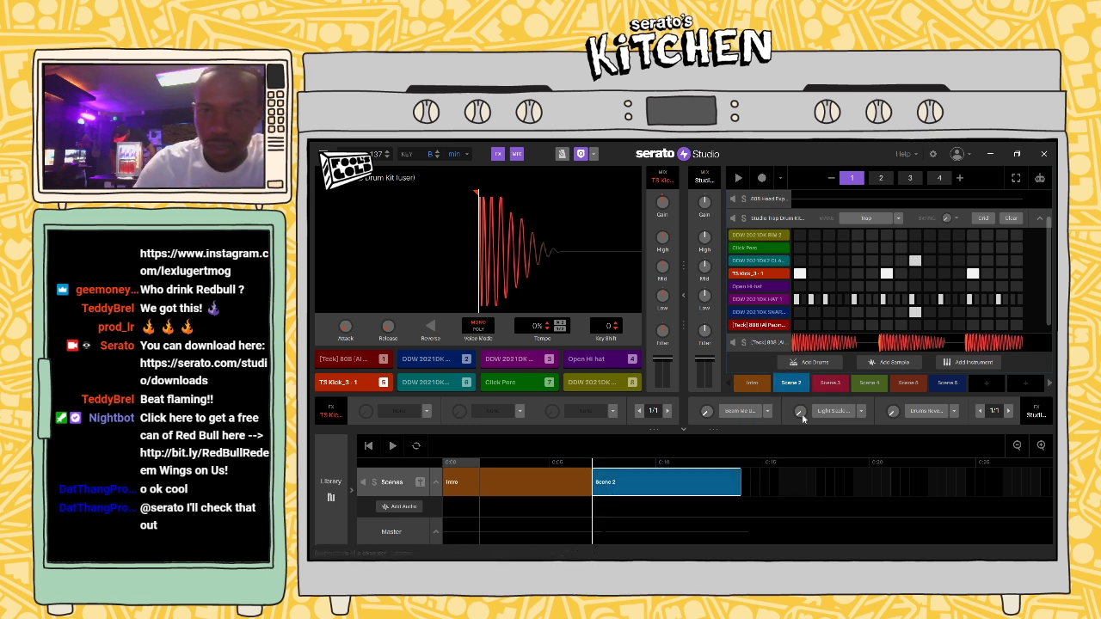
pyautogui.press('space')
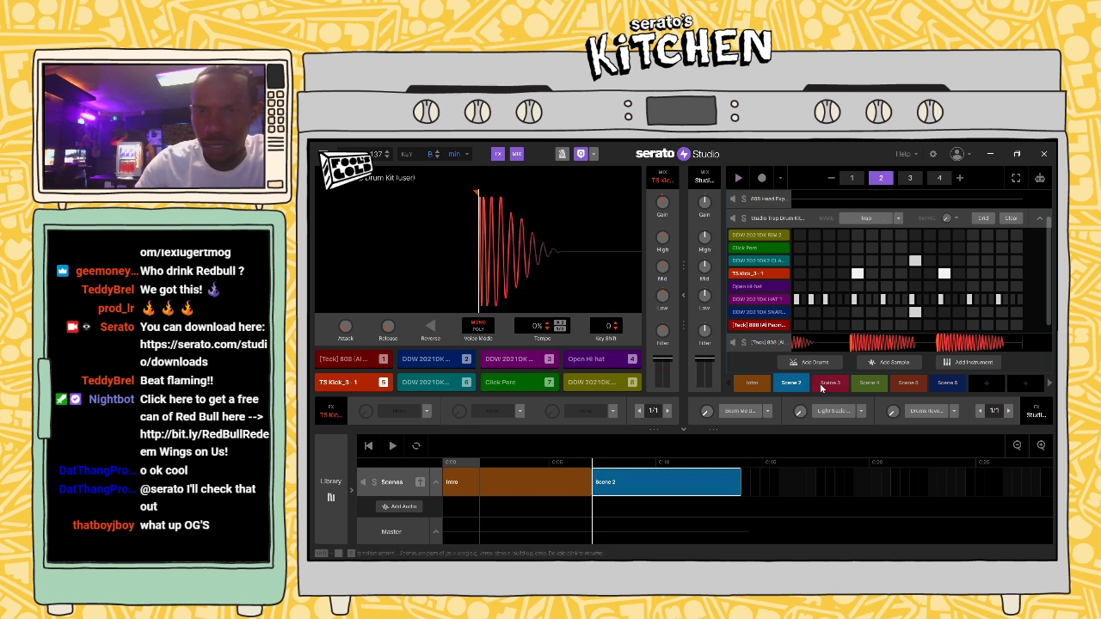
pyautogui.moveTo(831, 383); pyautogui.dragTo(749, 484)
pyautogui.moveTo(752, 383); pyautogui.dragTo(500, 476)
pyautogui.moveTo(791, 383); pyautogui.dragTo(635, 488)
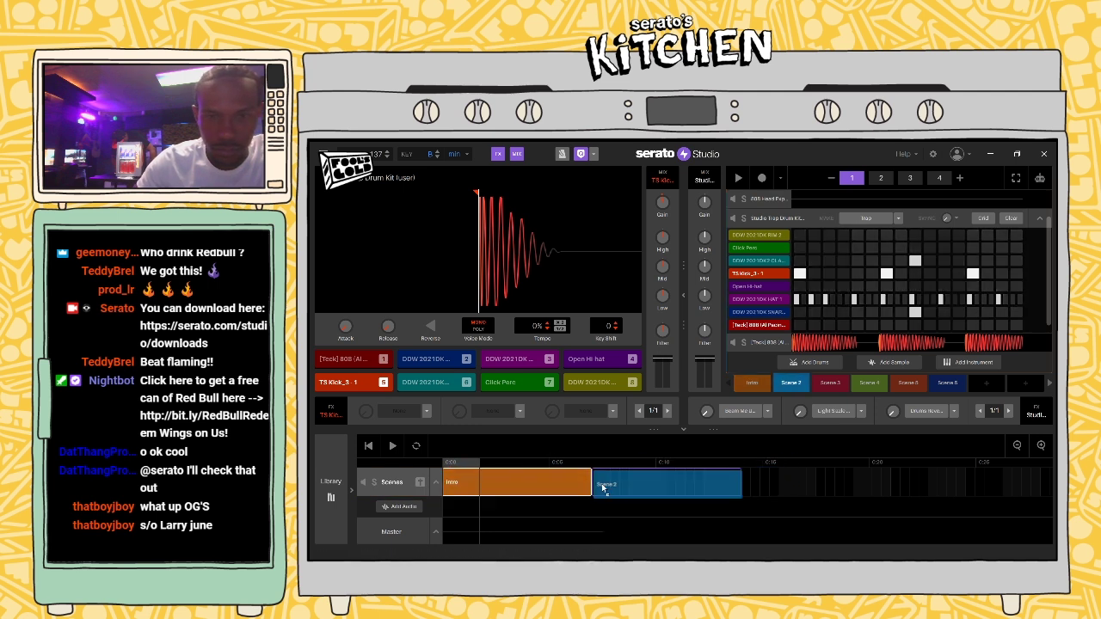
pyautogui.press('space')
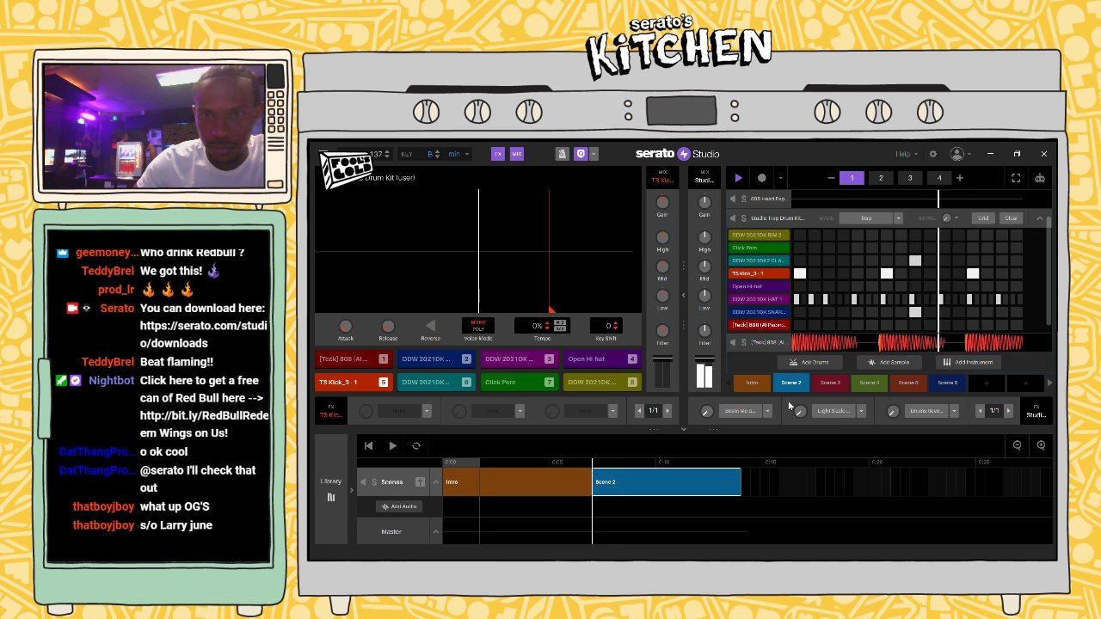
pyautogui.click(830, 384)
pyautogui.press('space')
pyautogui.moveTo(666, 482)
pyautogui.mouseDown()
pyautogui.moveTo(796, 476)
pyautogui.moveTo(667, 488)
pyautogui.mouseUp()
# Step: Select Scene 5 and audition it with the 808 deck muted
pyautogui.click(908, 382)
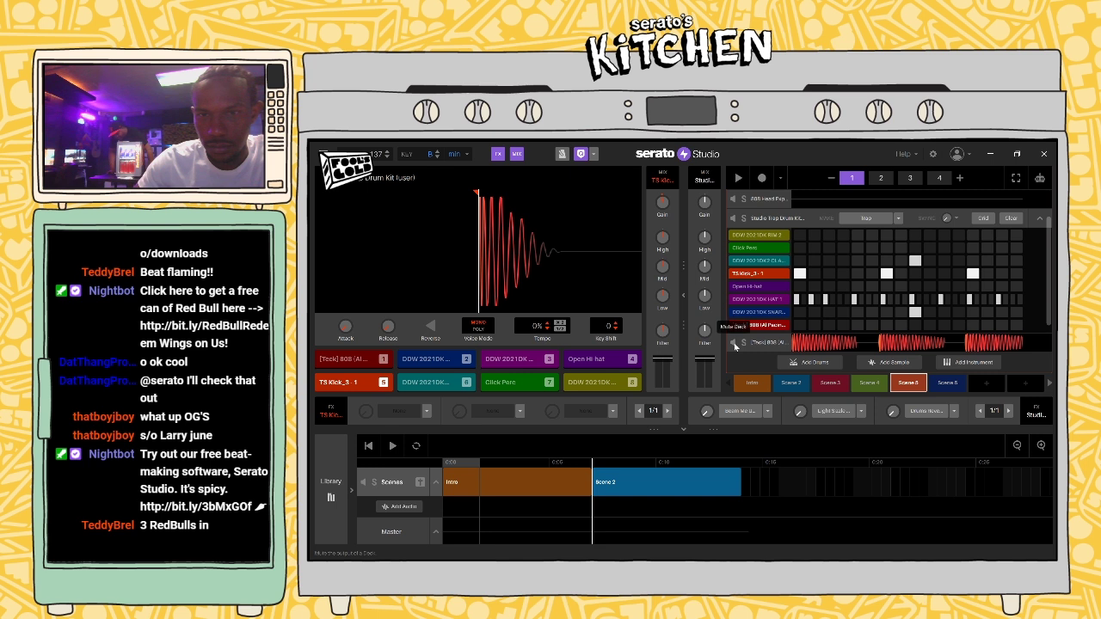
pyautogui.click(736, 346)
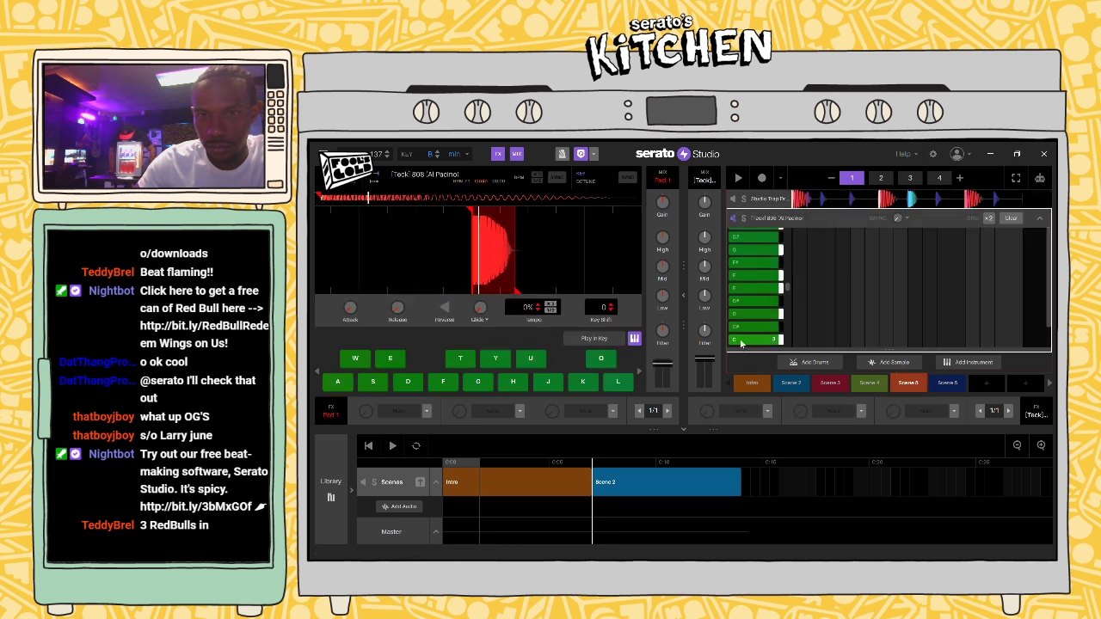
pyautogui.press('space')
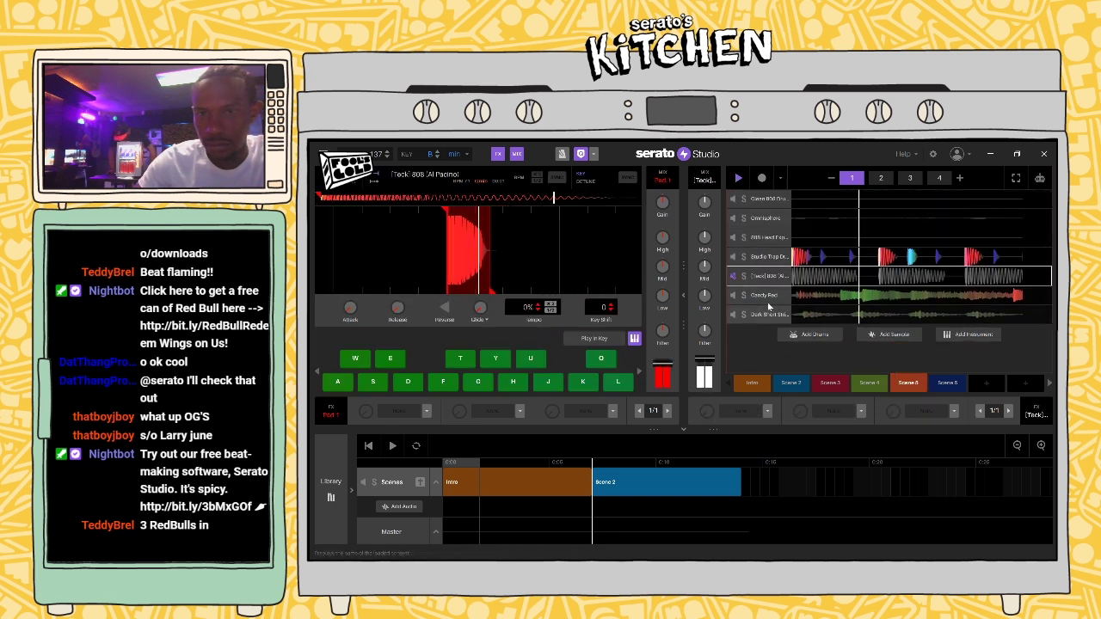
pyautogui.press('space')
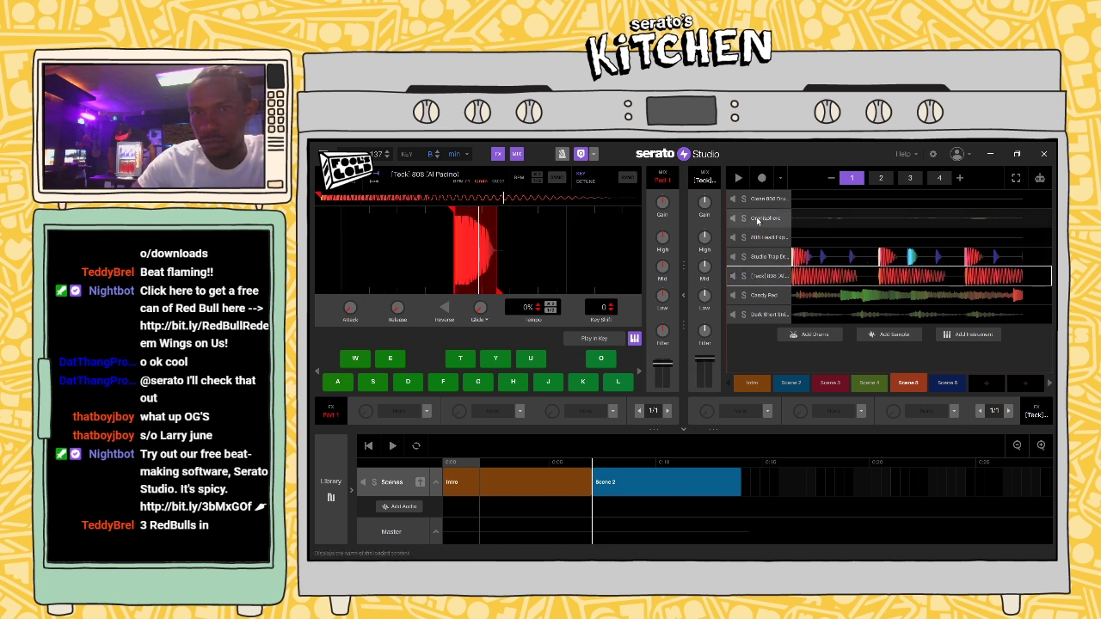
# Step: Clear the Omnisphere and Dark Short Strings patterns in Scene 5, and play the scene
pyautogui.click(1019, 221)
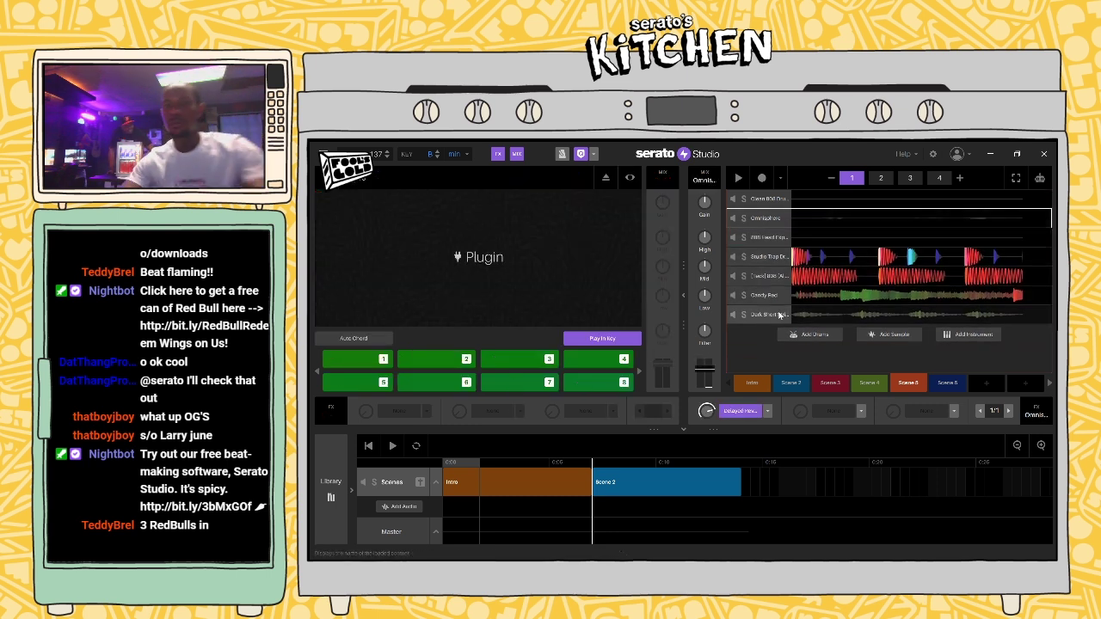
pyautogui.click(768, 316)
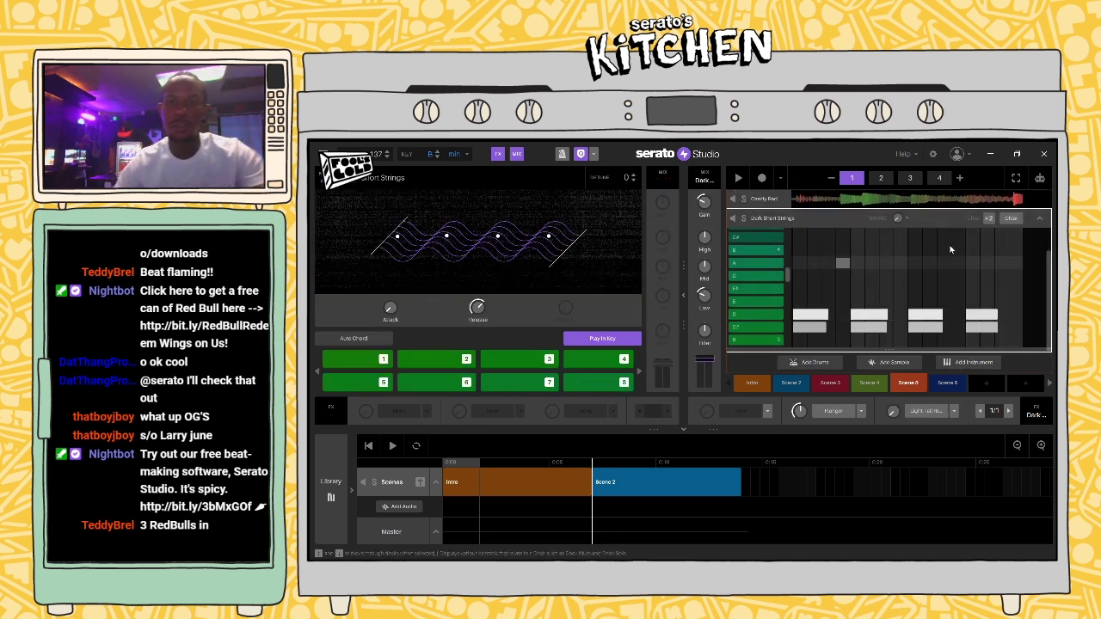
pyautogui.click(1010, 219)
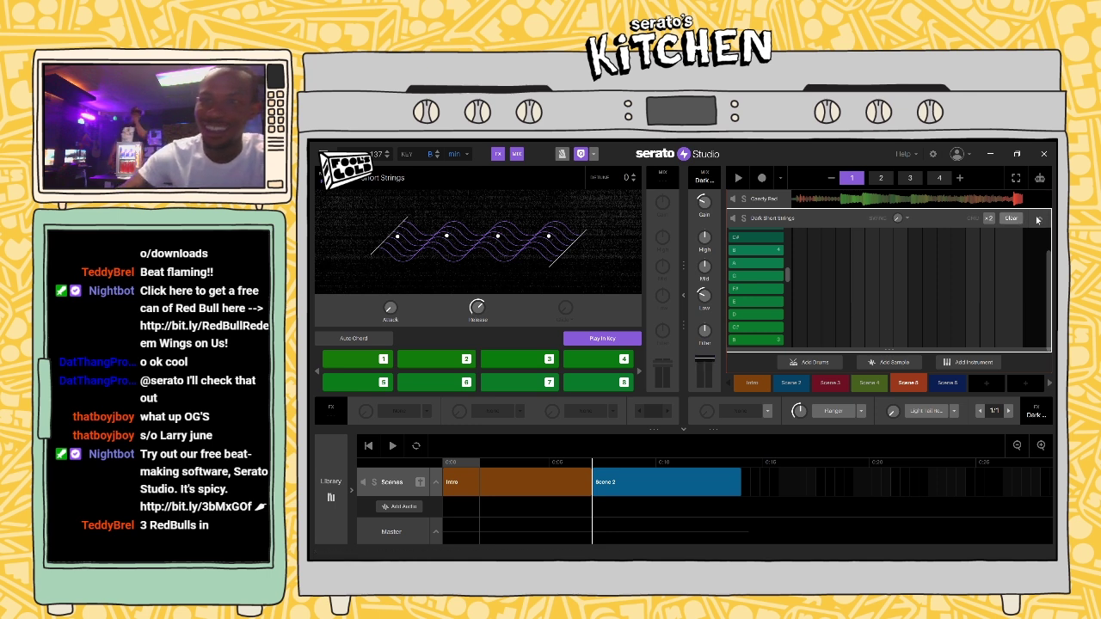
pyautogui.press('space')
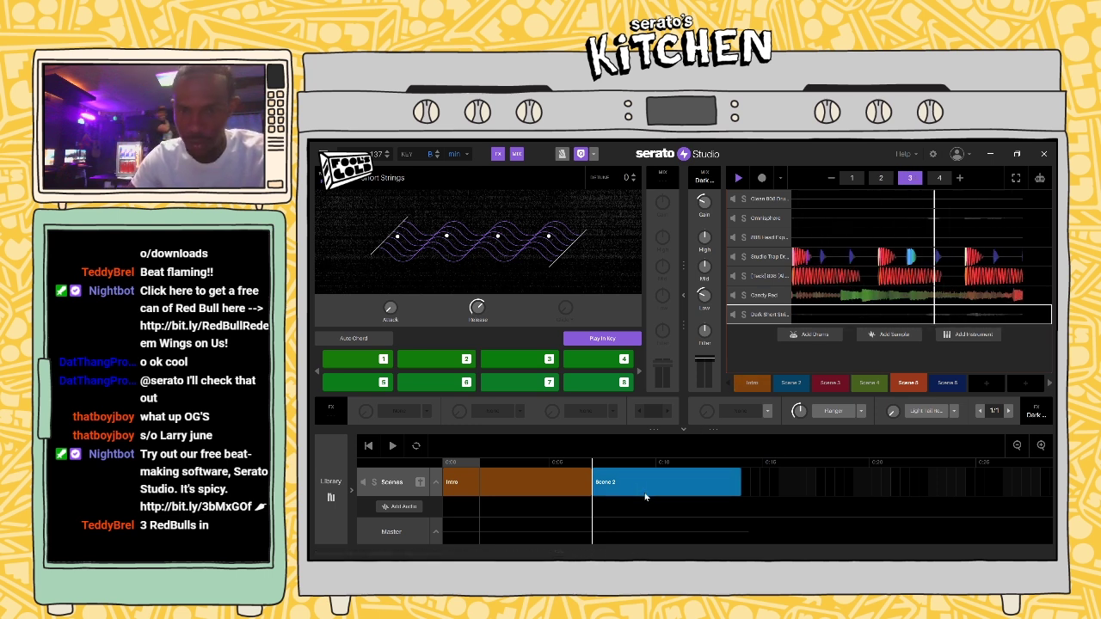
# Step: Replace the Scene 2 block after the Intro on the song timeline with Scene 5, and compare both scenes
pyautogui.click(912, 382)
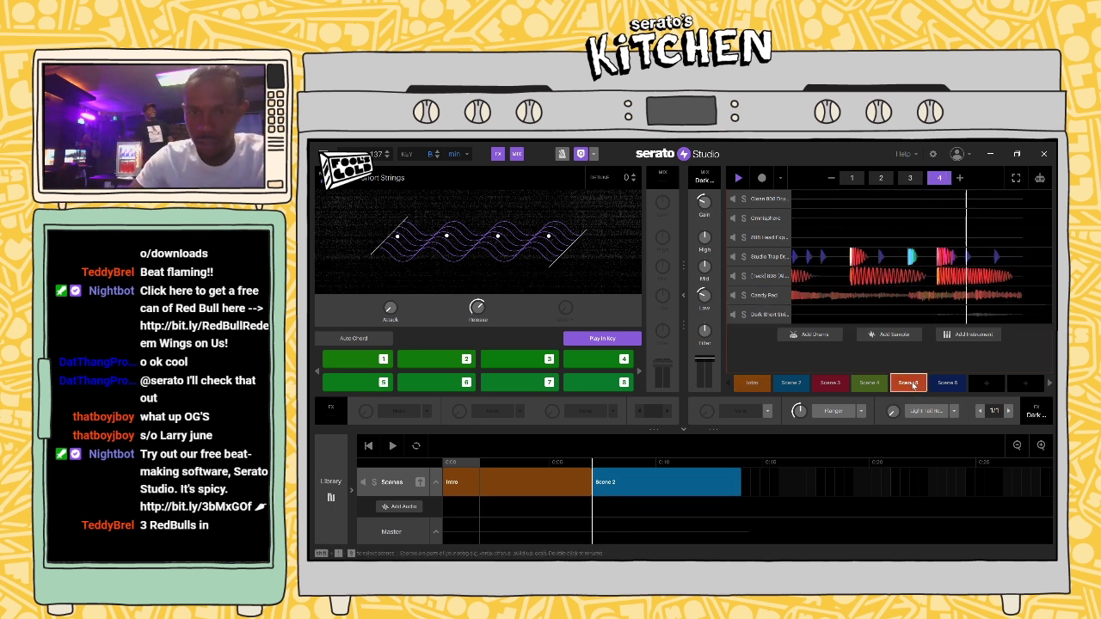
pyautogui.moveTo(913, 384); pyautogui.dragTo(616, 486)
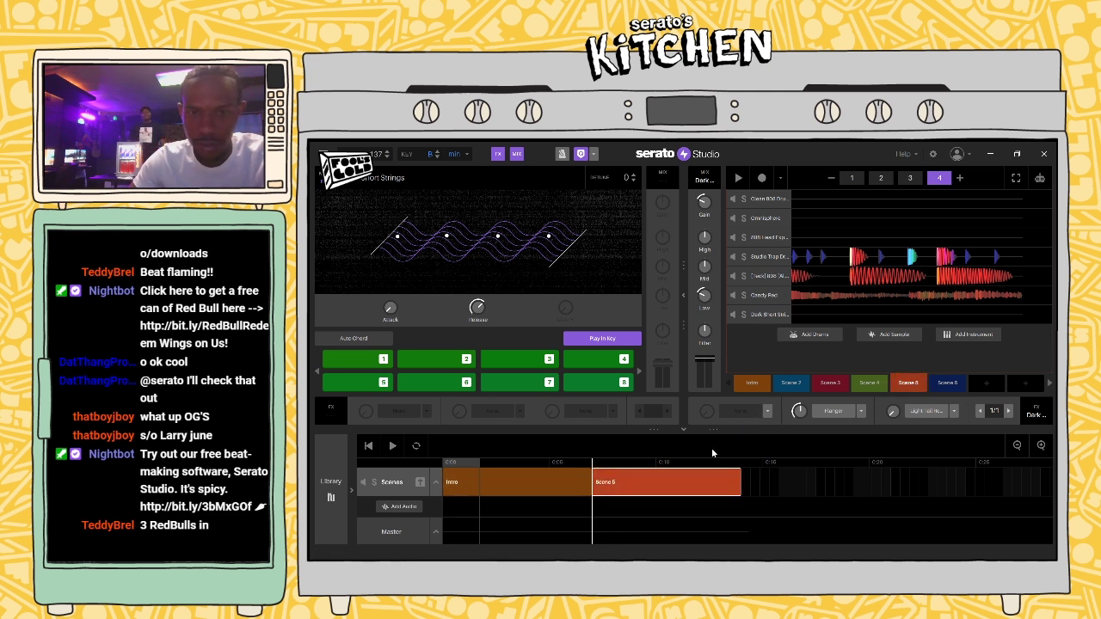
pyautogui.press('space')
pyautogui.click(792, 387)
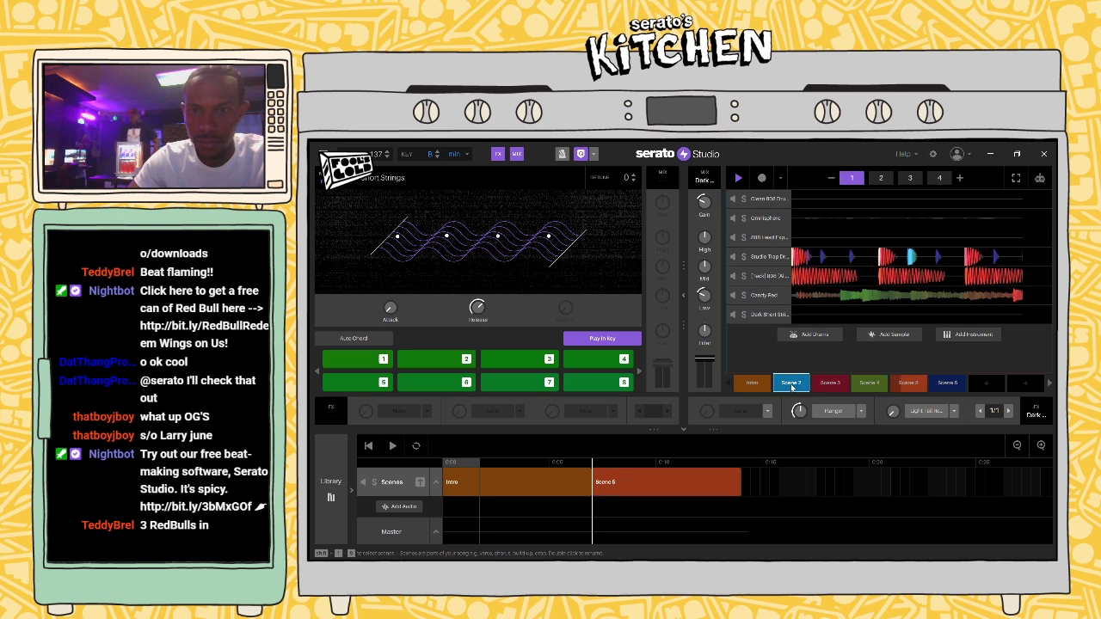
pyautogui.click(907, 384)
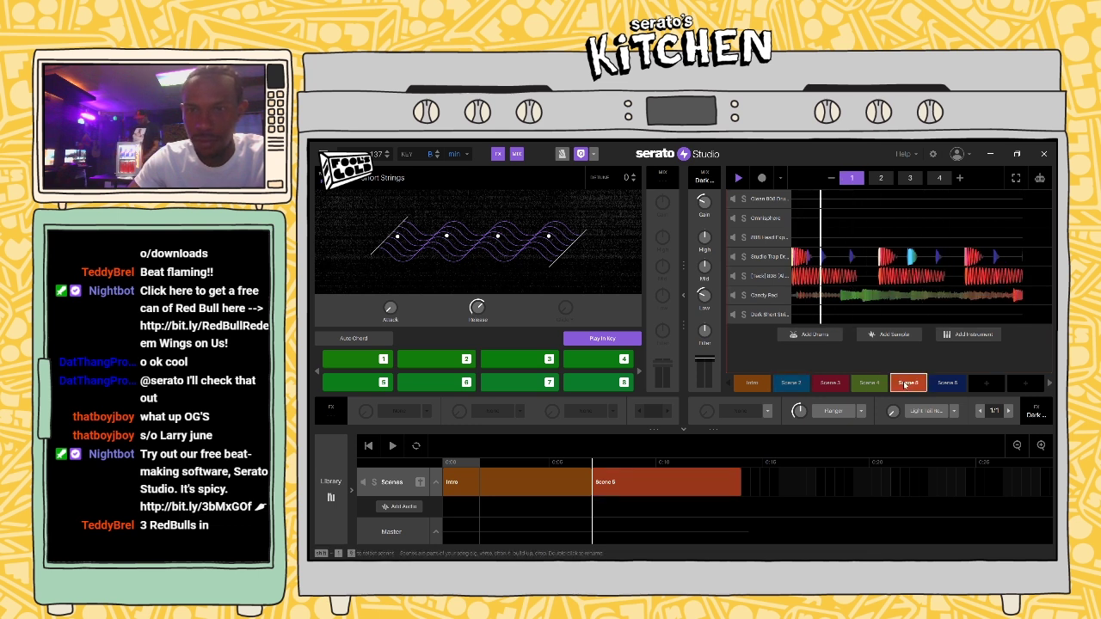
# Step: Append a Scene 3 block and a Scene 2 block after Scene 5 on the song timeline
pyautogui.moveTo(830, 383); pyautogui.dragTo(762, 495)
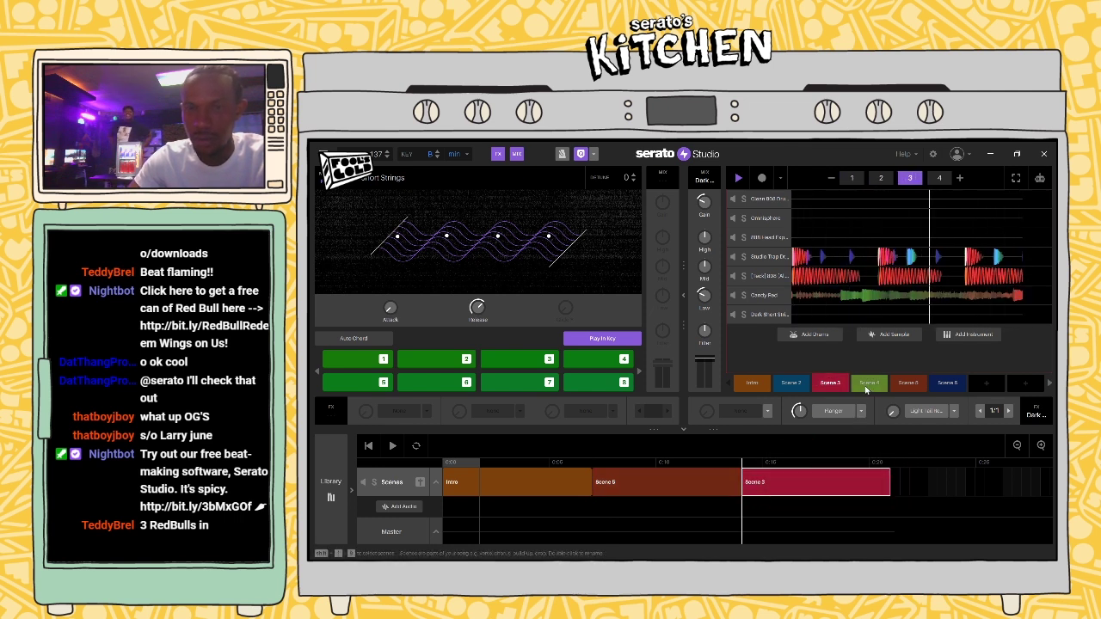
pyautogui.moveTo(791, 383); pyautogui.dragTo(908, 487)
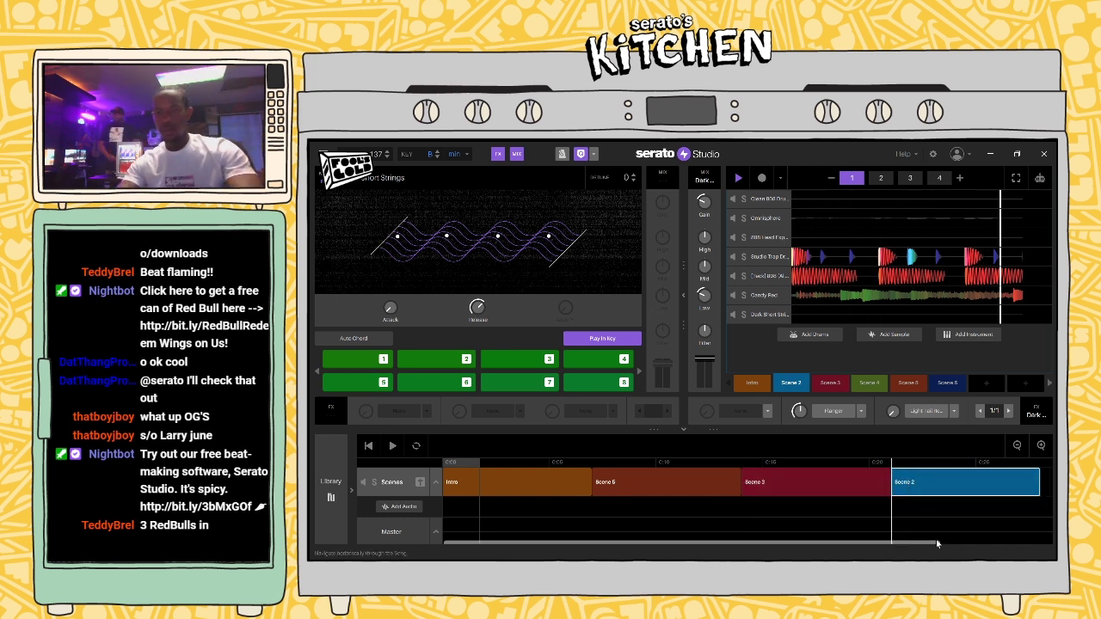
pyautogui.moveTo(937, 544); pyautogui.dragTo(1046, 544)
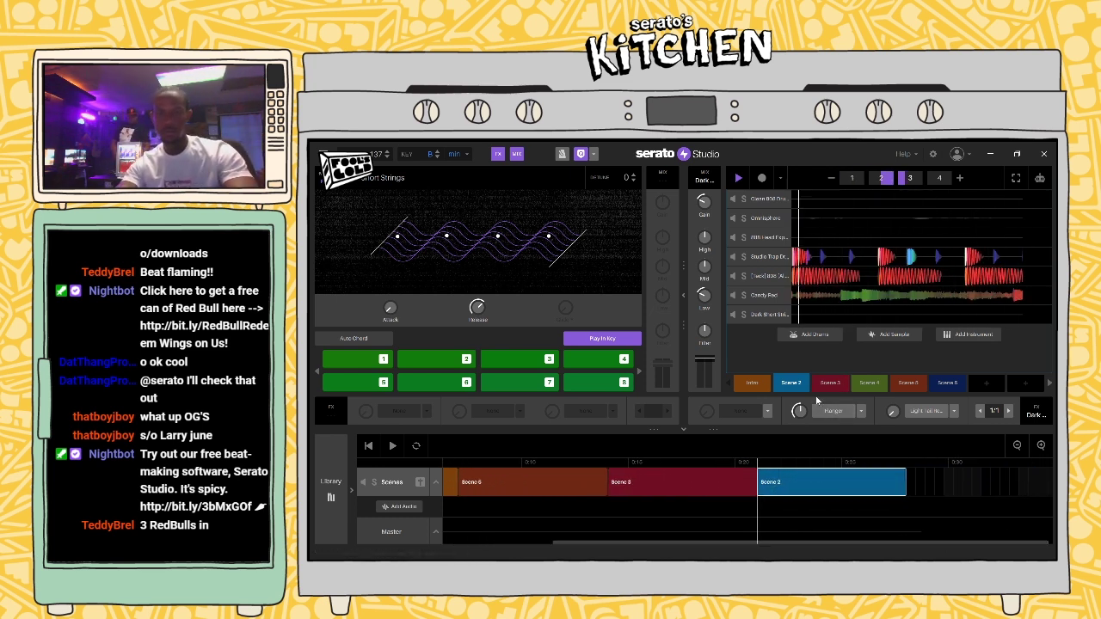
# Step: Preview Scenes 4 and 3, and append another Scene 3 block after Scene 2 on the song timeline
pyautogui.click(867, 383)
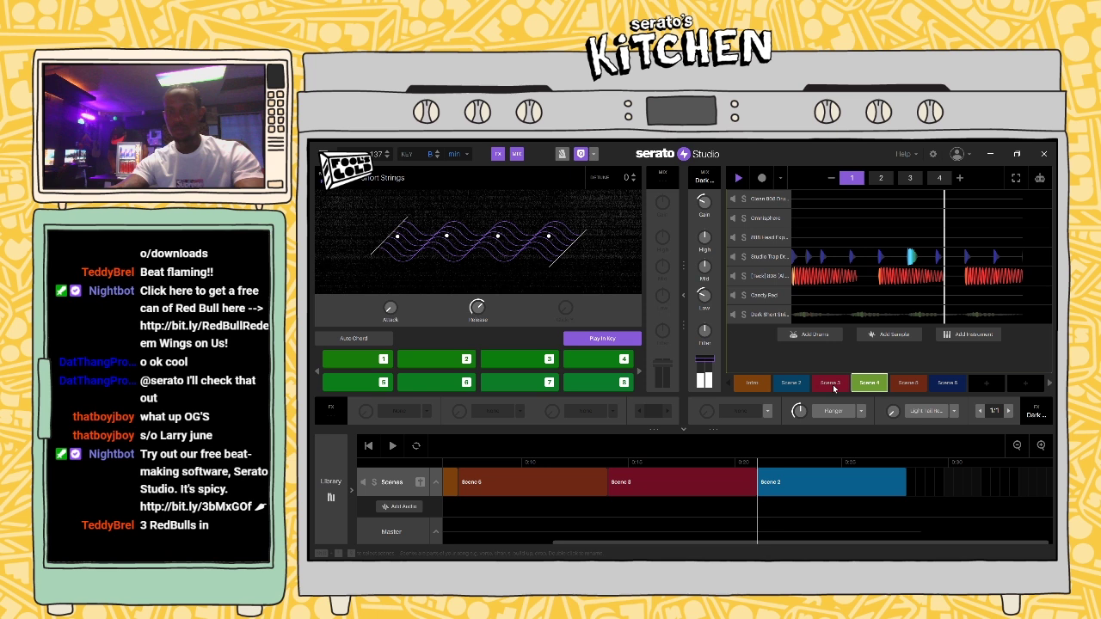
pyautogui.click(835, 388)
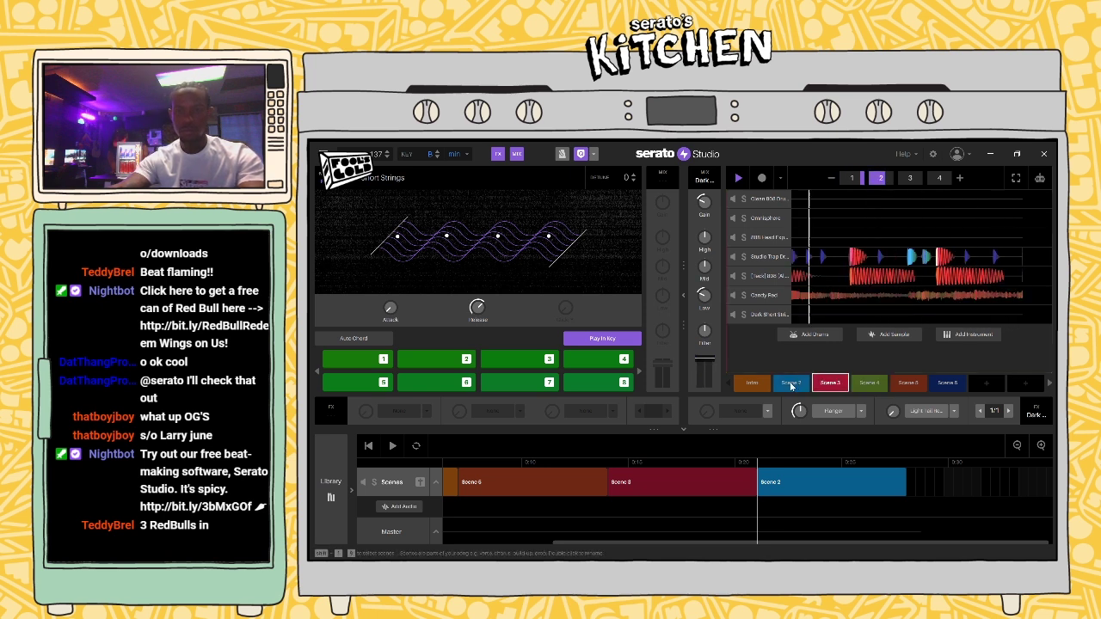
pyautogui.moveTo(839, 387); pyautogui.dragTo(924, 486)
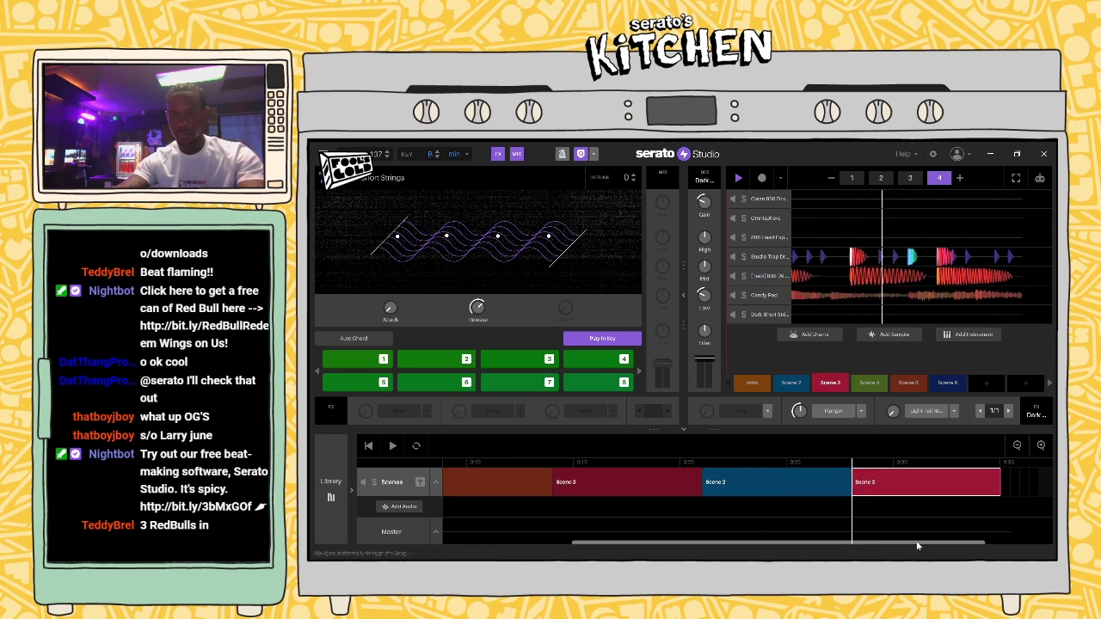
# Step: Append a Scene 4 block and an Intro block at the end of the song timeline, and play the song
pyautogui.moveTo(867, 386); pyautogui.dragTo(938, 484)
pyautogui.moveTo(955, 543); pyautogui.dragTo(1024, 546)
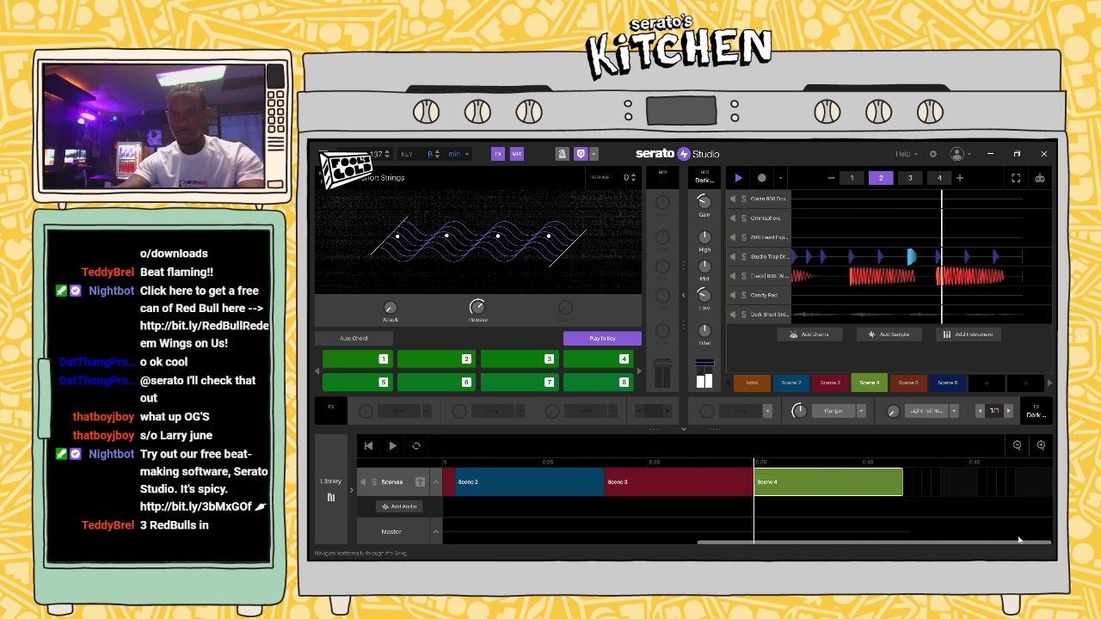
pyautogui.click(753, 385)
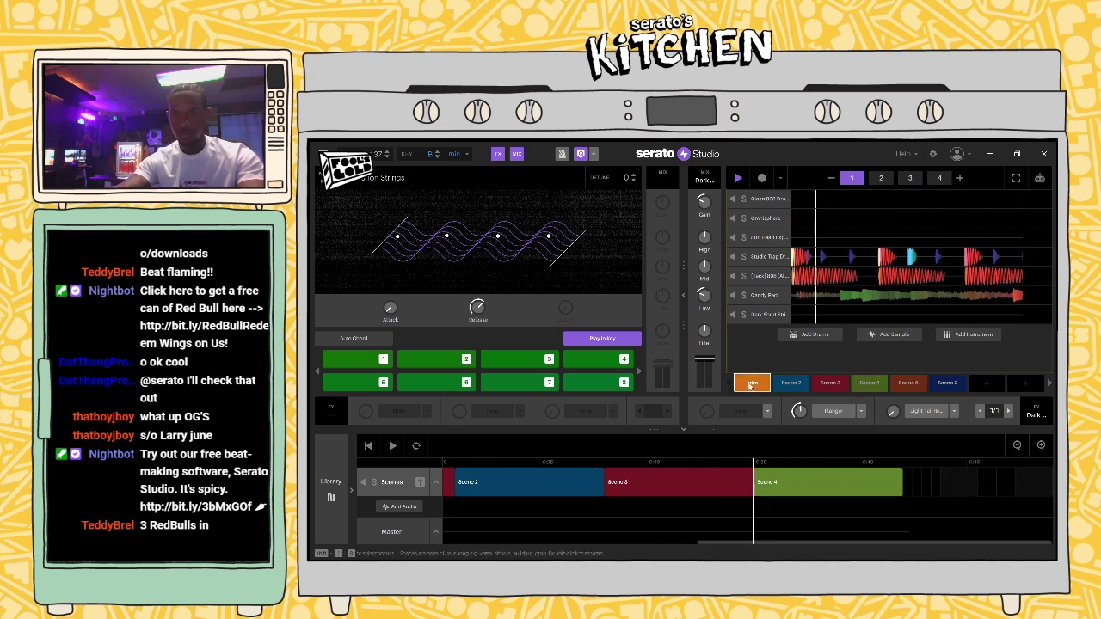
pyautogui.moveTo(748, 386); pyautogui.dragTo(932, 488)
pyautogui.click(393, 446)
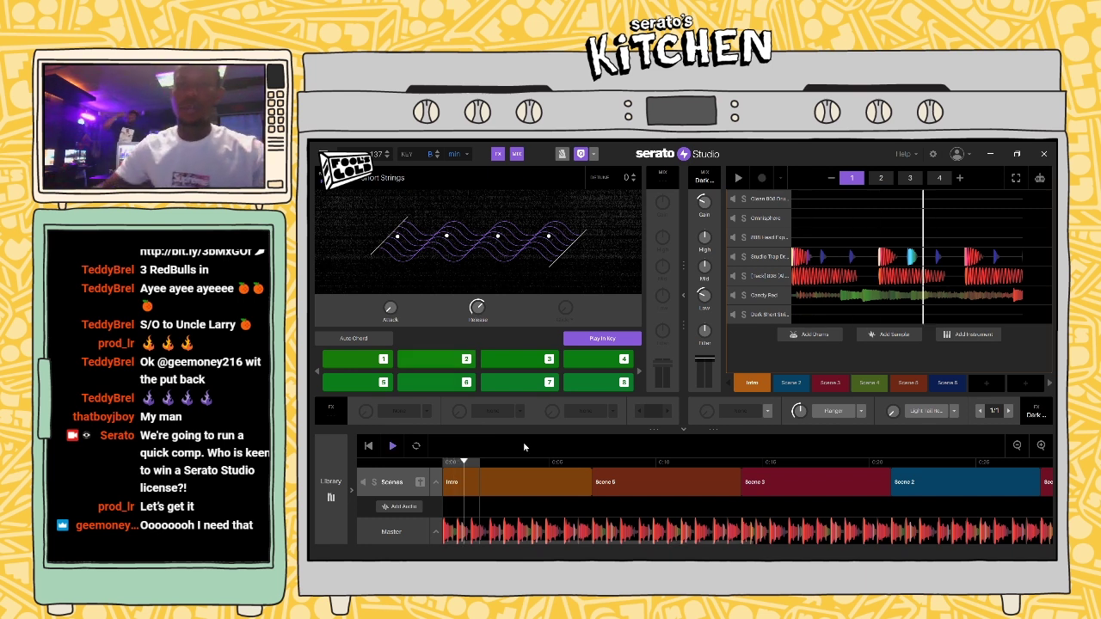
# Step: Append a Scene 3 block after the closing Intro on the song timeline
pyautogui.click(766, 543)
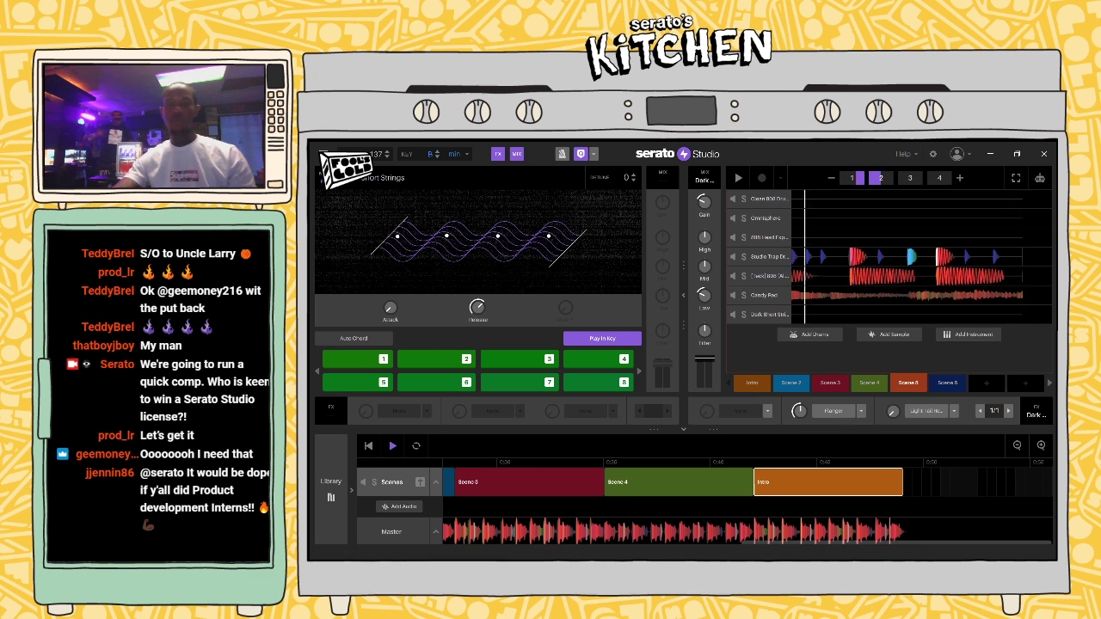
pyautogui.moveTo(799, 544); pyautogui.dragTo(601, 534)
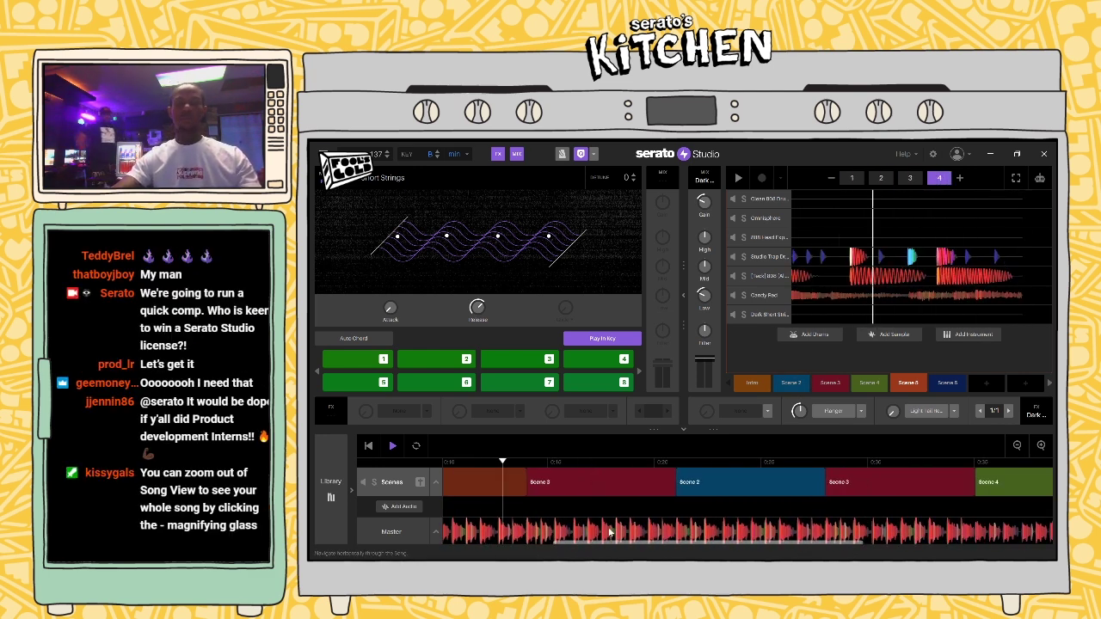
pyautogui.moveTo(609, 533); pyautogui.dragTo(851, 527)
pyautogui.moveTo(830, 382); pyautogui.dragTo(922, 487)
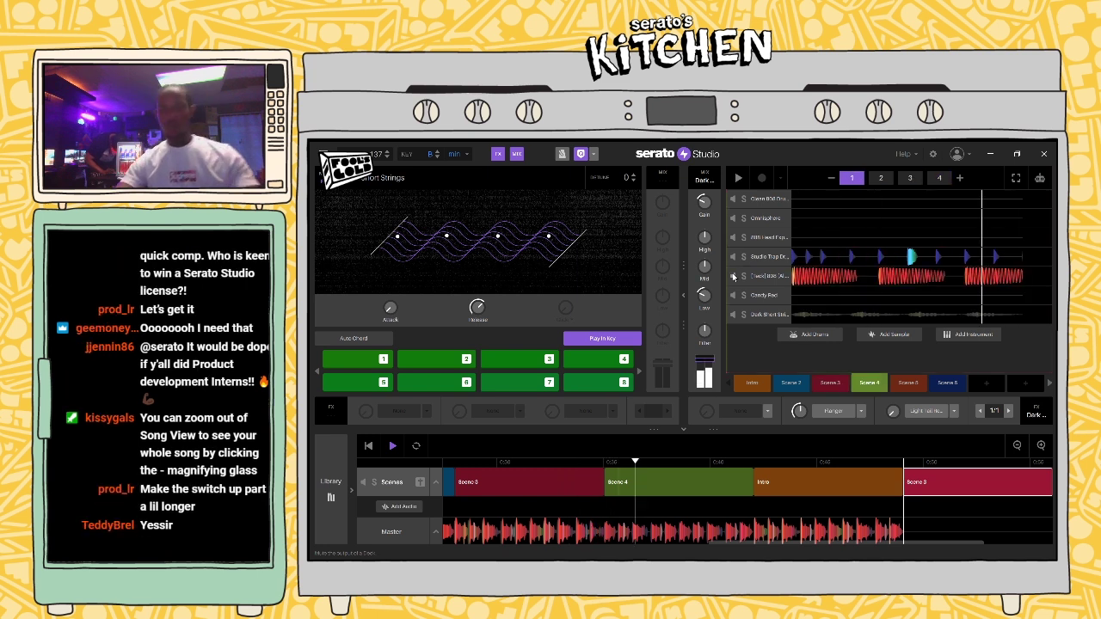
# Step: Stop playback, replace the Scene 4 block with a second consecutive Scene 3, and replace the Intro block after it with Scene 4
pyautogui.click(749, 478)
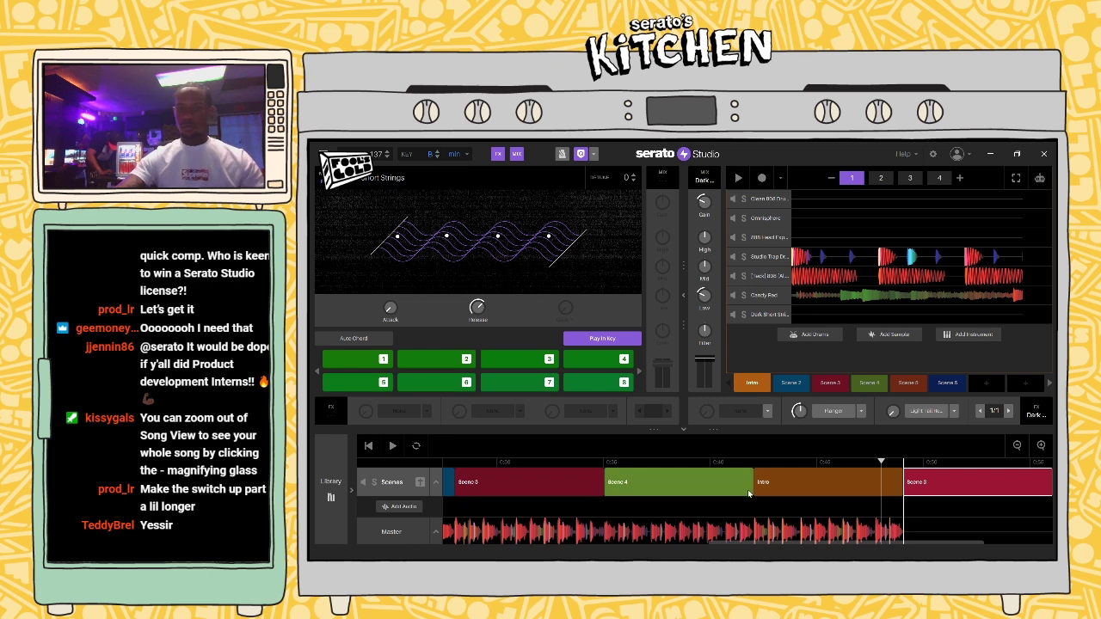
pyautogui.click(701, 473)
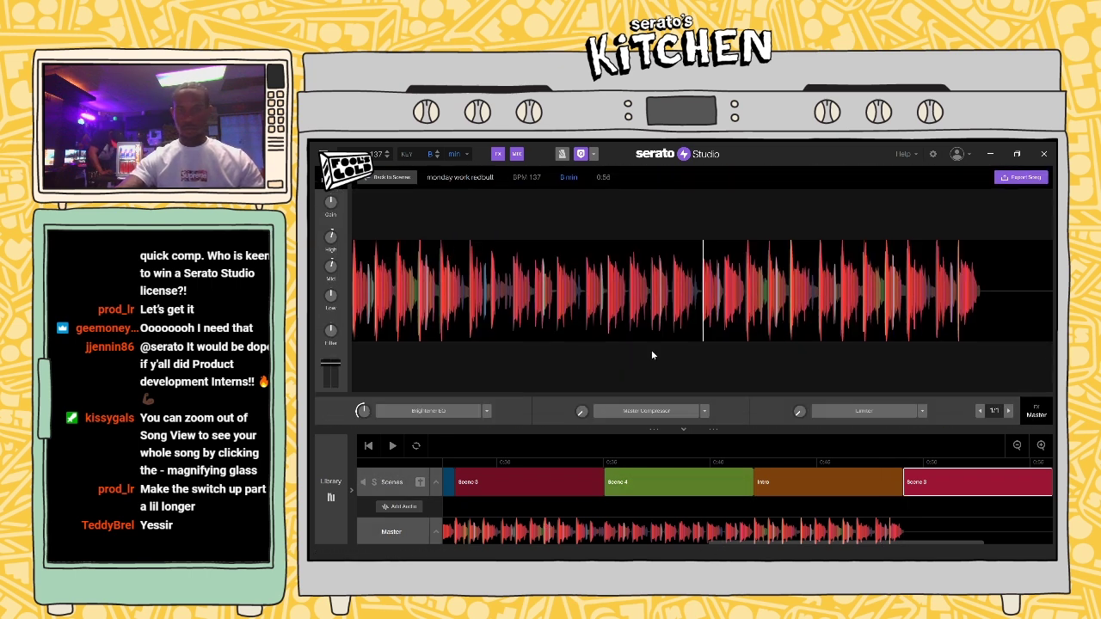
pyautogui.moveTo(740, 543); pyautogui.dragTo(653, 552)
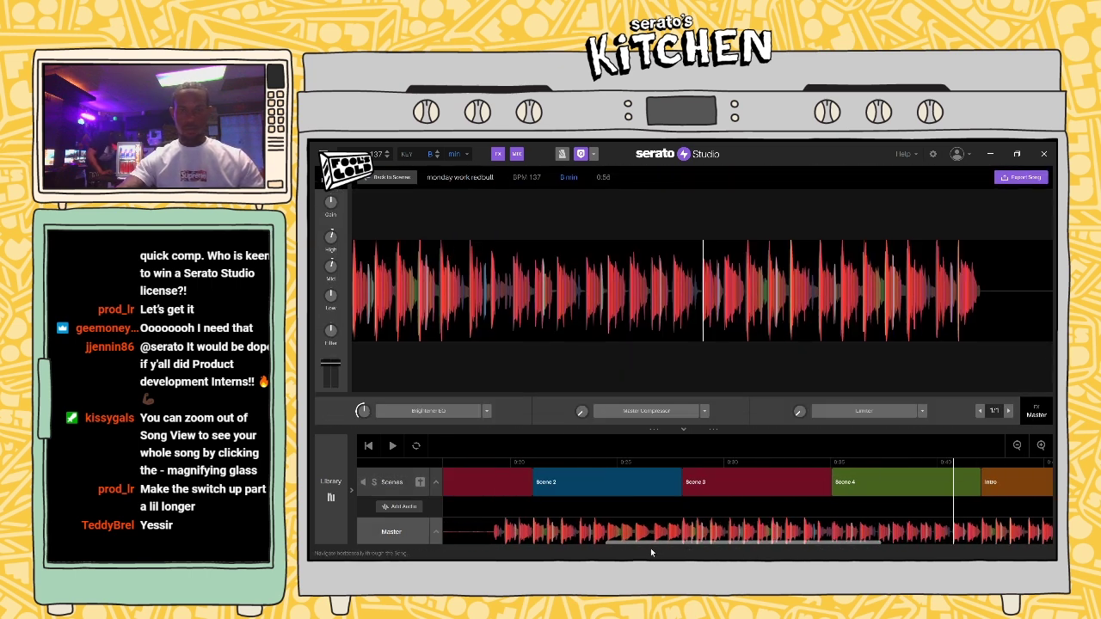
pyautogui.moveTo(714, 482)
pyautogui.mouseDown()
pyautogui.moveTo(770, 487)
pyautogui.moveTo(714, 485)
pyautogui.mouseUp()
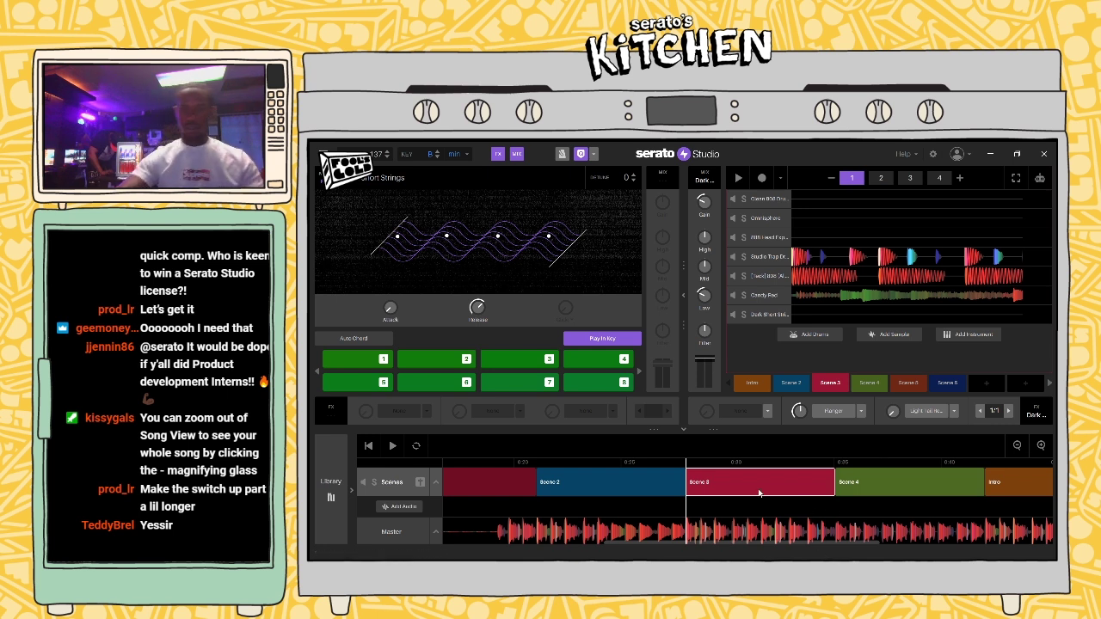
pyautogui.moveTo(826, 482); pyautogui.dragTo(723, 484)
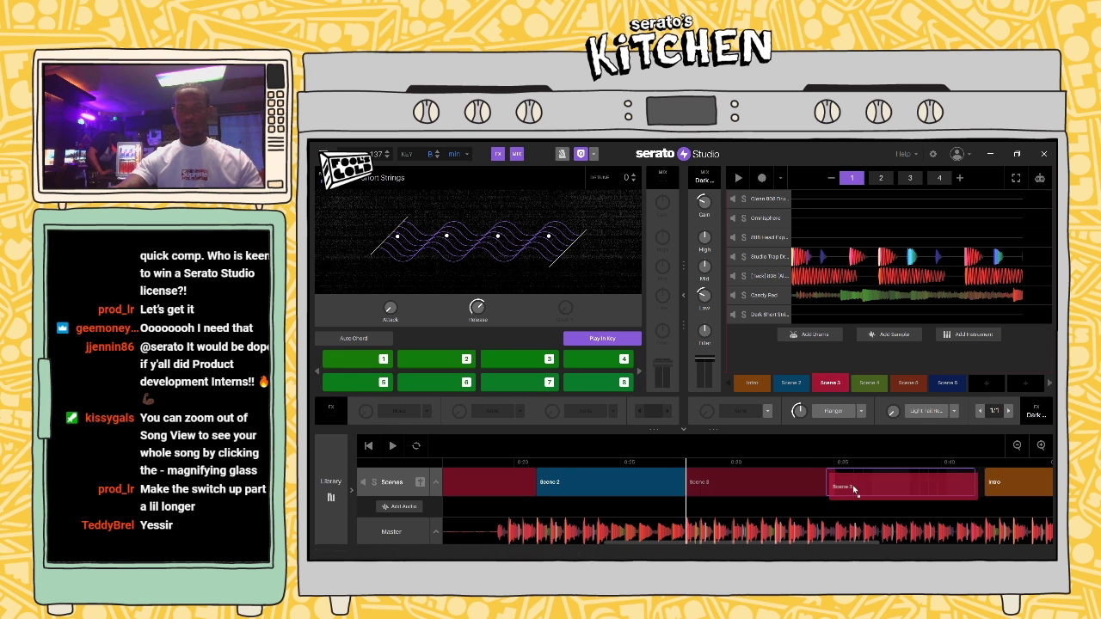
pyautogui.moveTo(734, 547); pyautogui.dragTo(824, 473)
pyautogui.moveTo(869, 383); pyautogui.dragTo(731, 485)
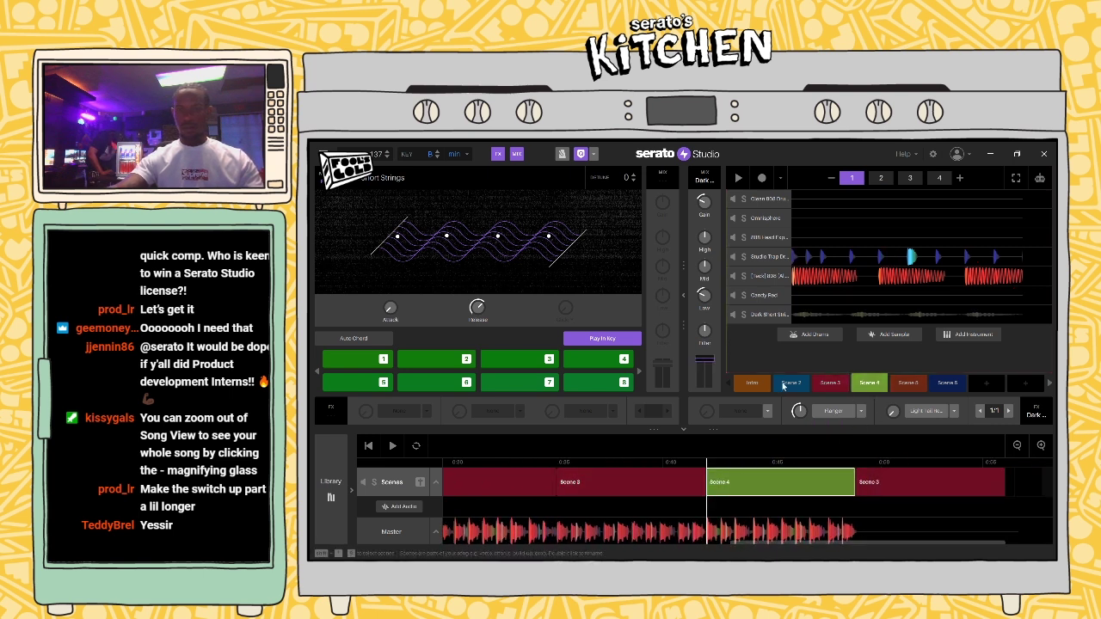
# Step: Replace the last Scene 3 block with an Intro block, and append a Scene 3 block after it
pyautogui.moveTo(752, 383); pyautogui.dragTo(903, 483)
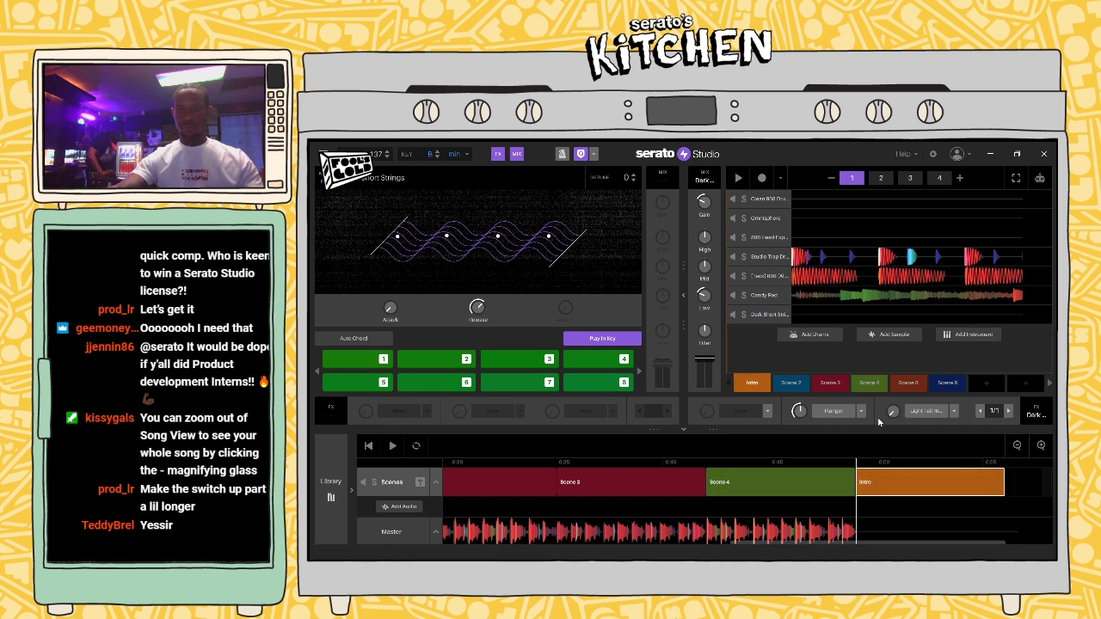
pyautogui.click(822, 384)
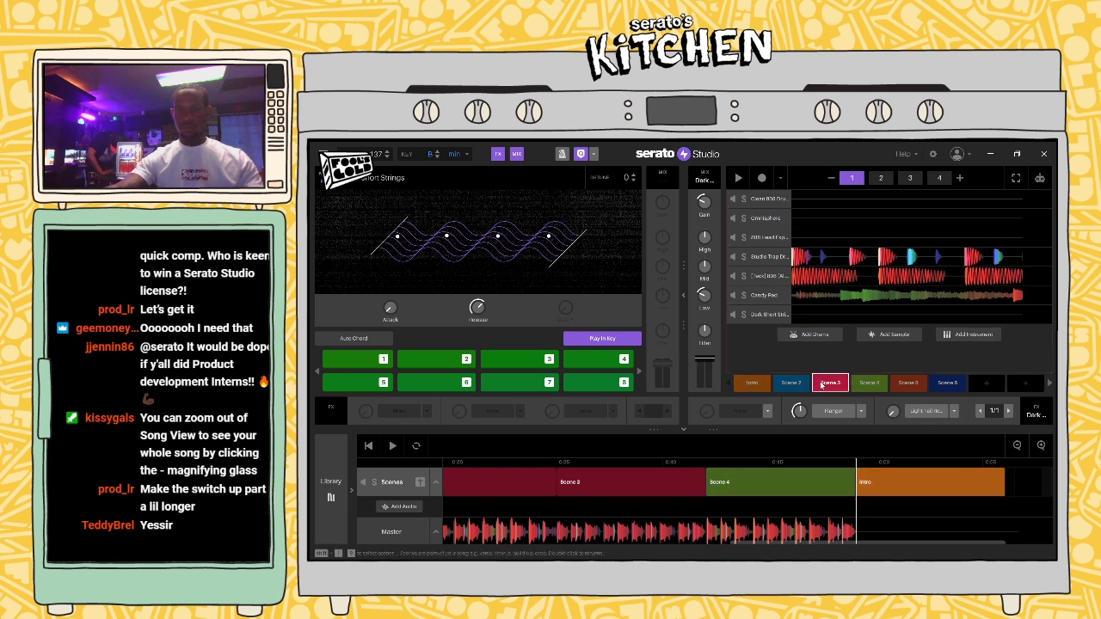
pyautogui.moveTo(964, 456); pyautogui.dragTo(1028, 483)
# Step: Clear the Dark Short Strings, [Teck] 808 and Studio Trap Drum Kit patterns in Scene 6, keeping Candy Red
pyautogui.click(757, 384)
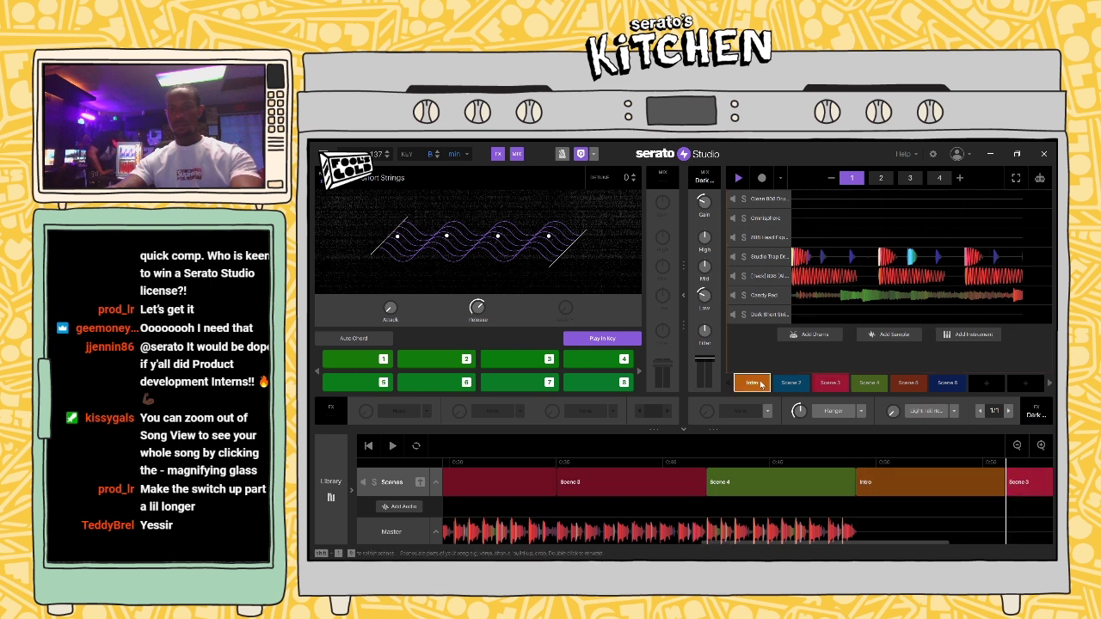
pyautogui.click(935, 385)
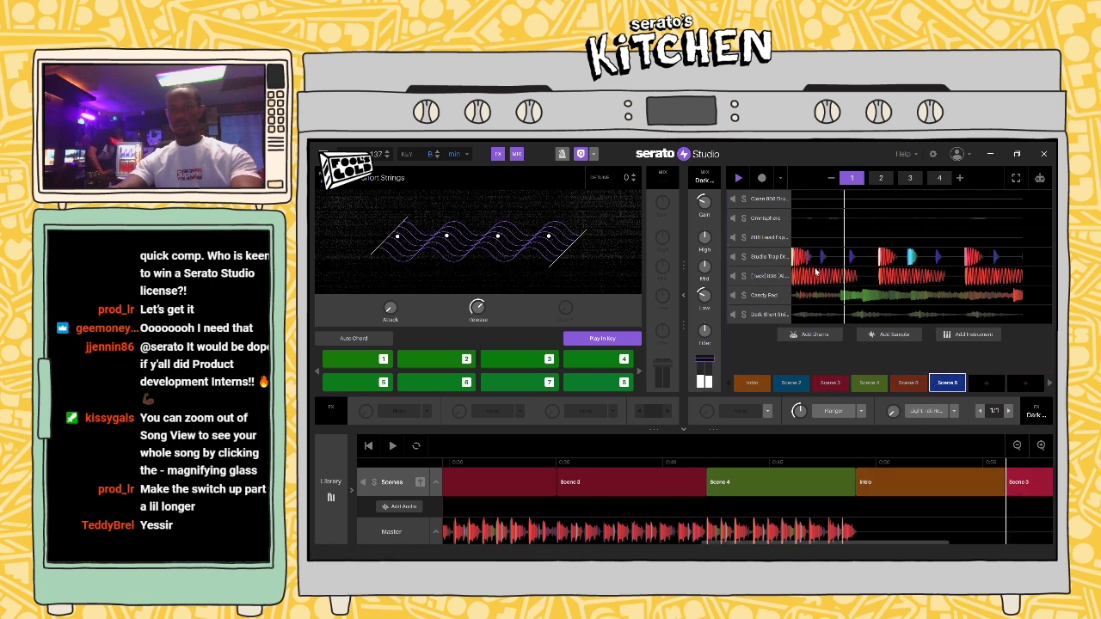
pyautogui.doubleClick(972, 314)
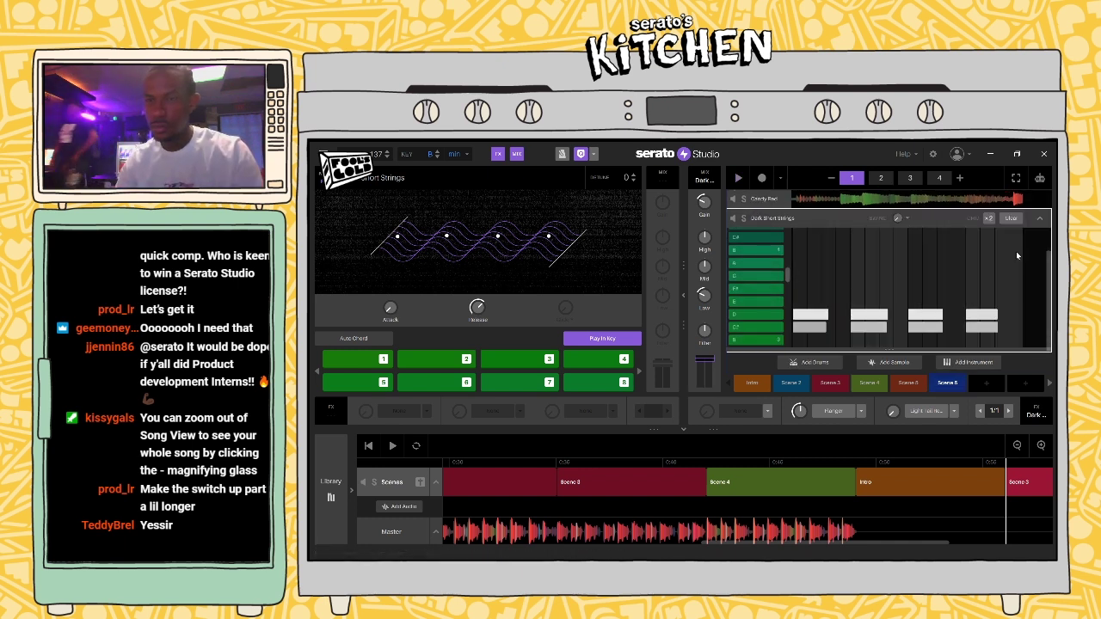
pyautogui.doubleClick(947, 199)
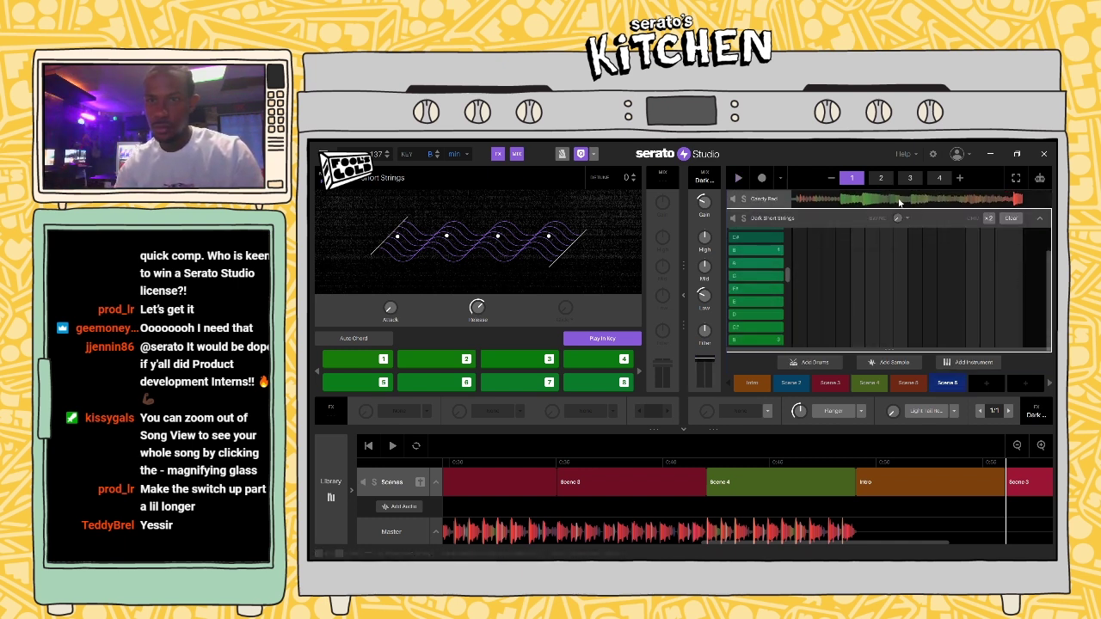
pyautogui.doubleClick(837, 198)
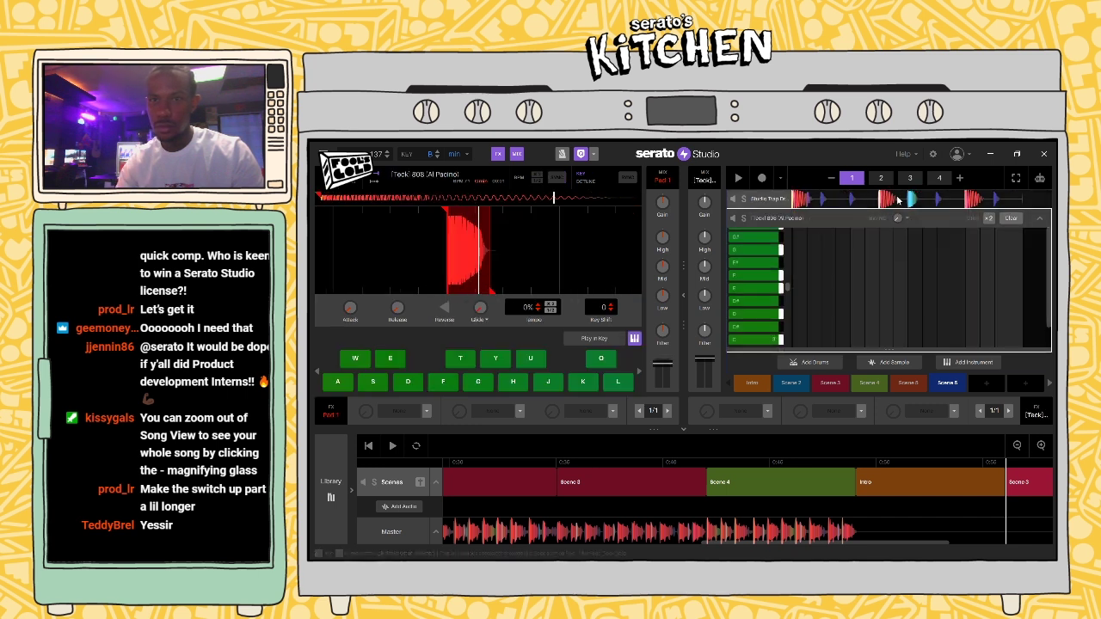
pyautogui.press('Up')
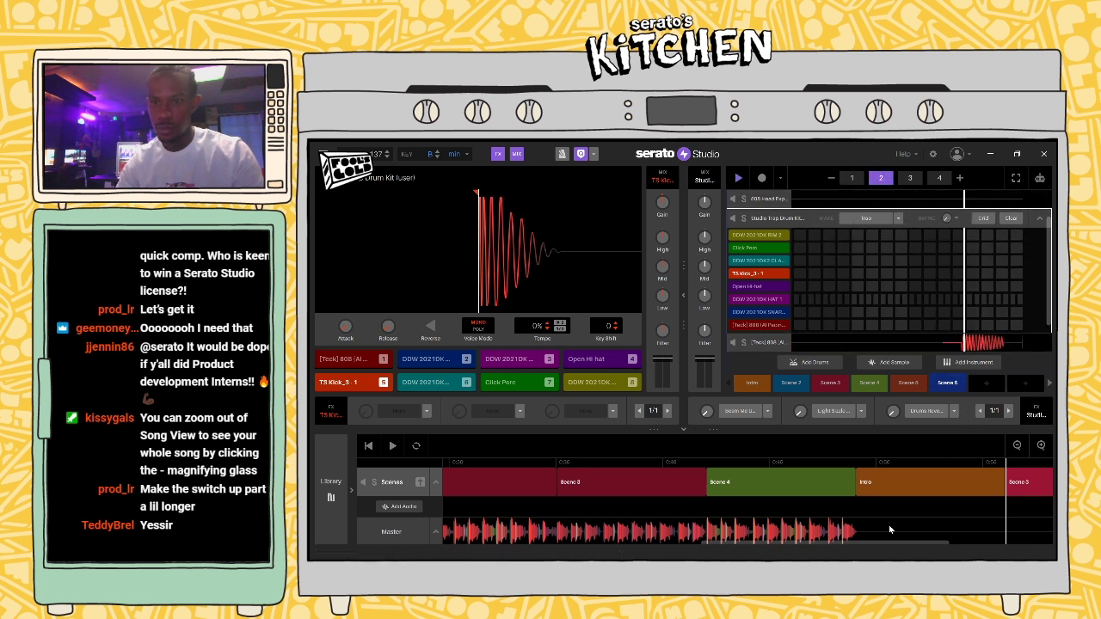
# Step: Append a Scene 6 block to the song timeline, play it, and add an Intro block after it
pyautogui.moveTo(894, 542); pyautogui.dragTo(988, 542)
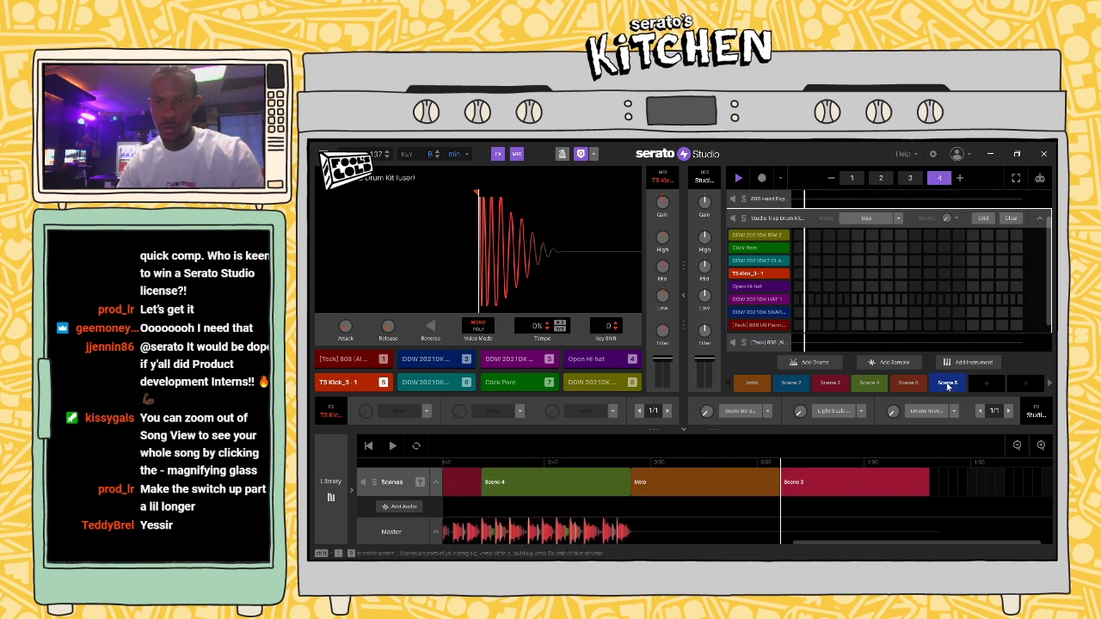
pyautogui.moveTo(948, 386); pyautogui.dragTo(953, 488)
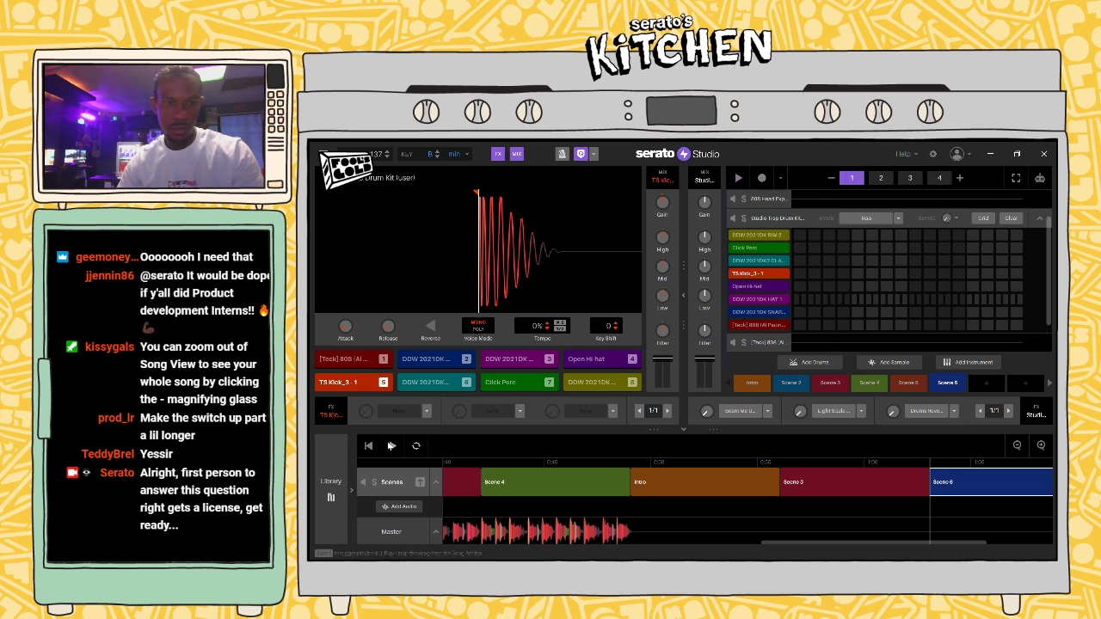
pyautogui.click(392, 445)
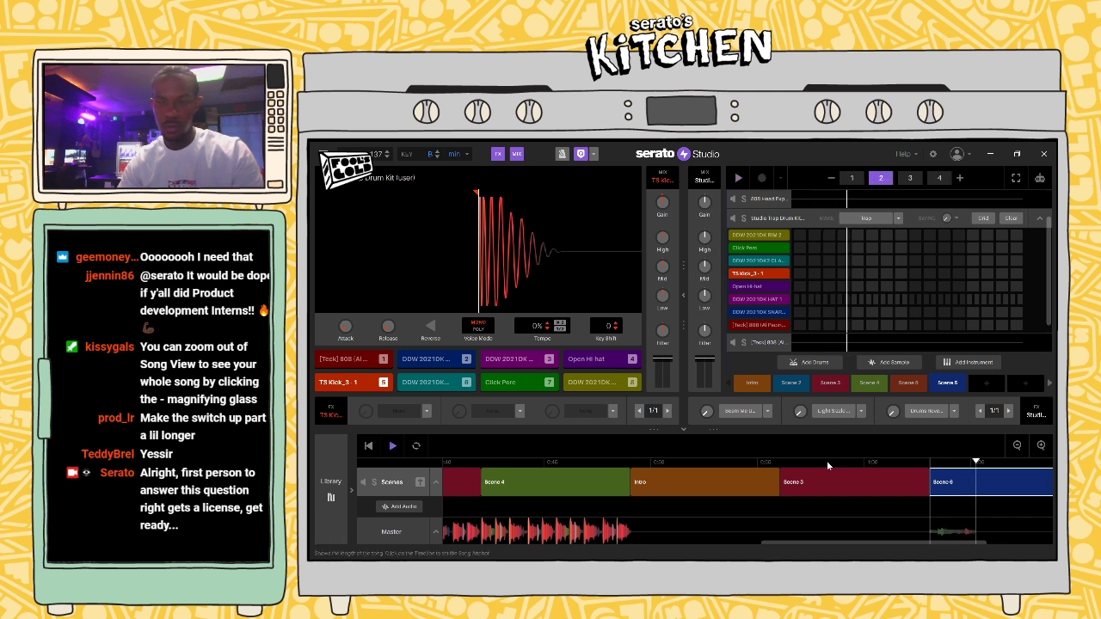
pyautogui.moveTo(856, 545); pyautogui.dragTo(979, 542)
pyautogui.moveTo(752, 382); pyautogui.dragTo(925, 493)
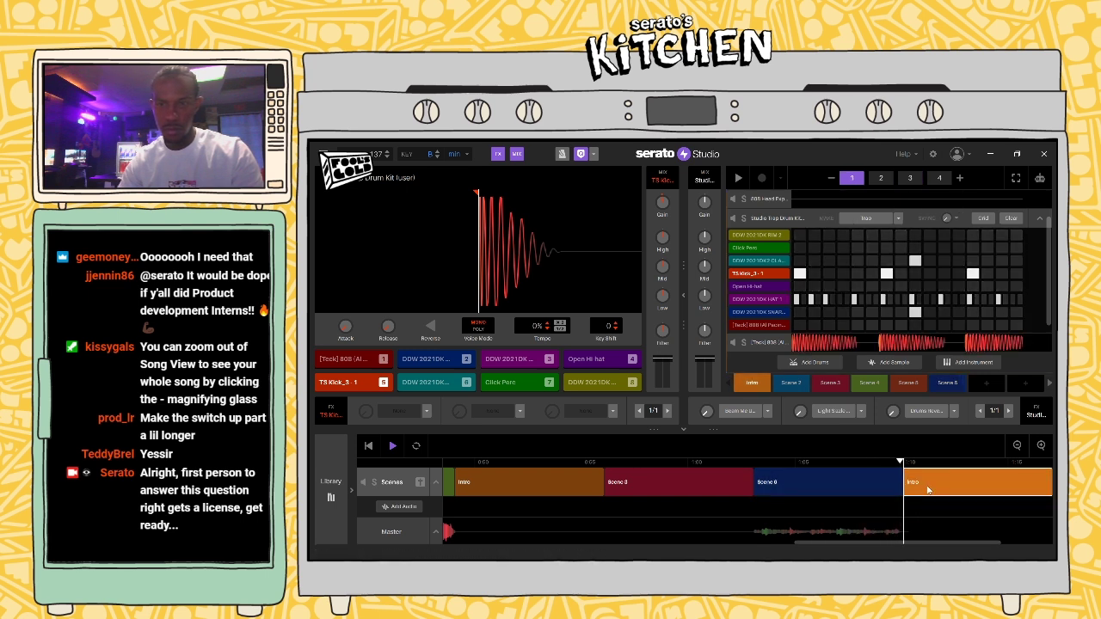
# Step: Play the arranged song on the Master channel, and check the audio output settings in the setup window
pyautogui.click(900, 542)
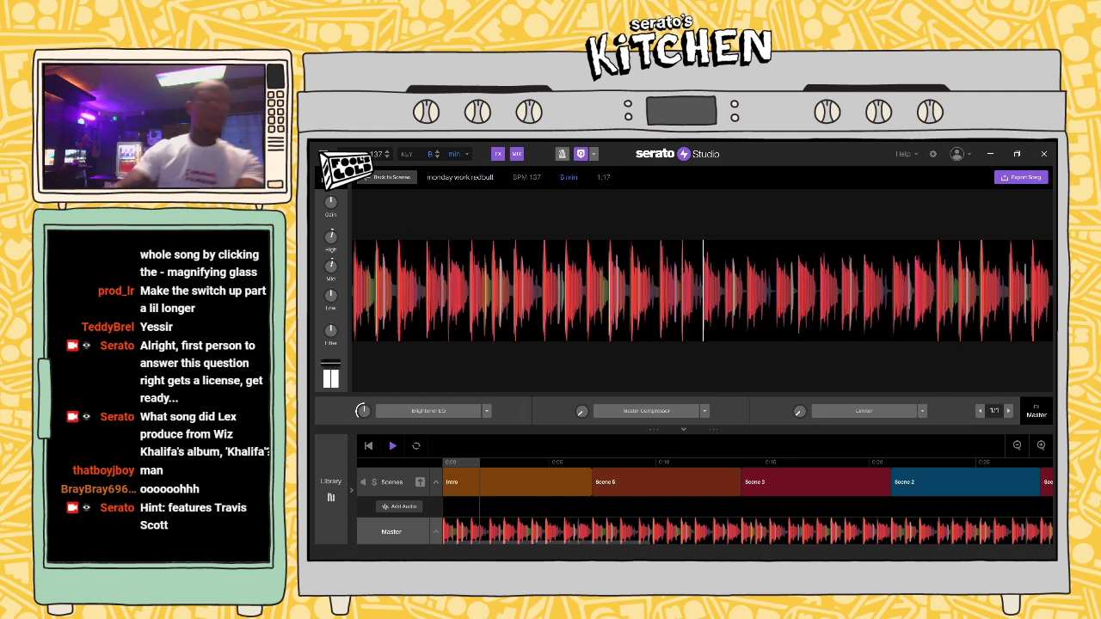
pyautogui.click(322, 155)
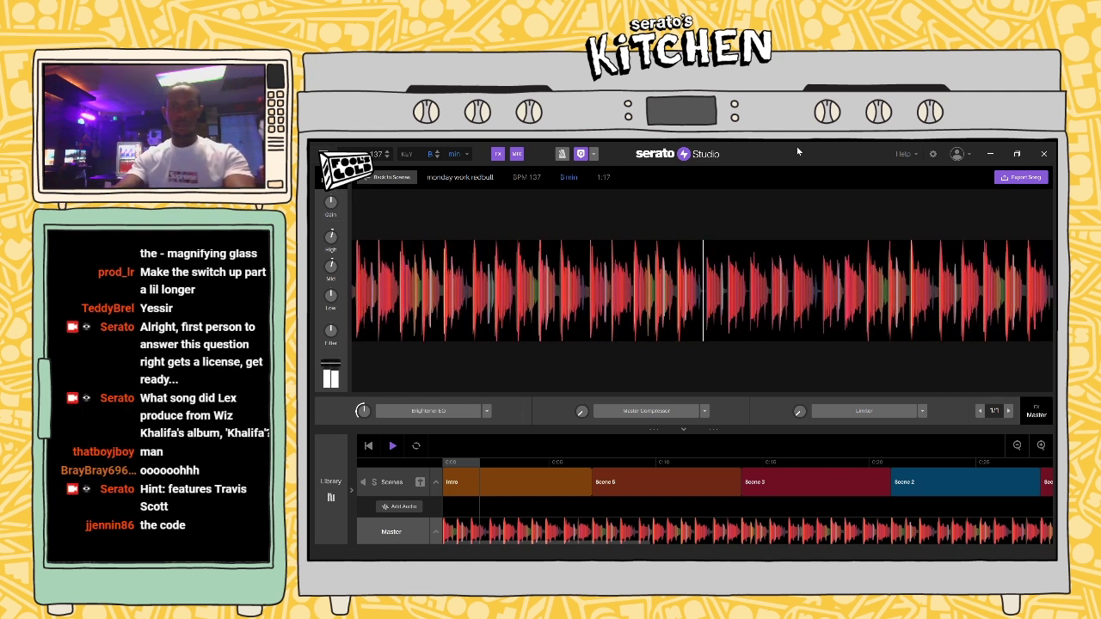
pyautogui.click(933, 154)
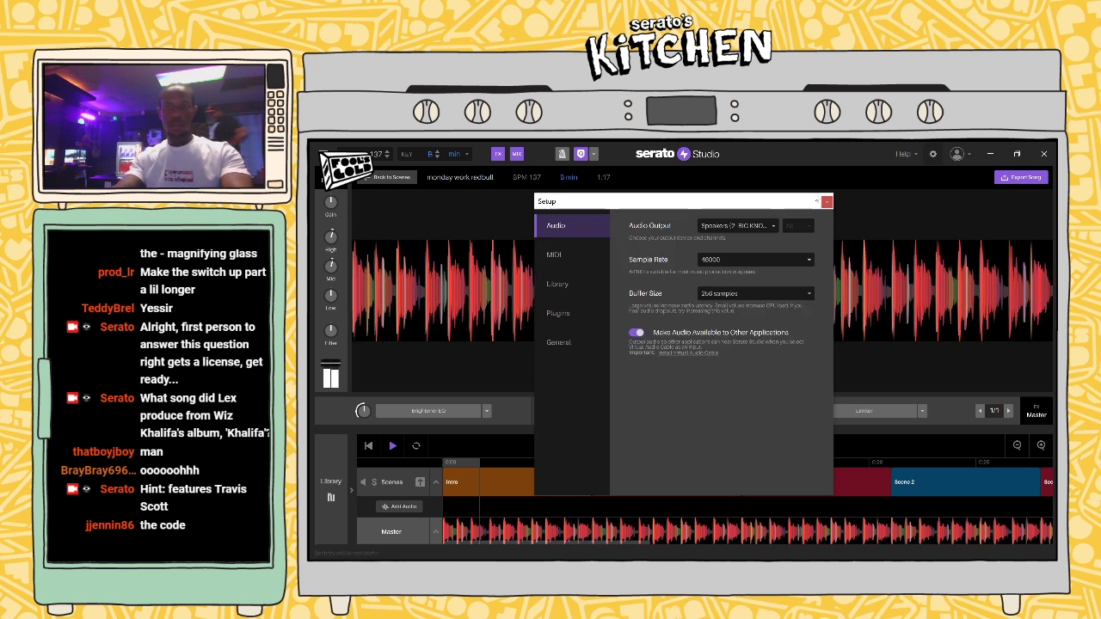
pyautogui.click(827, 202)
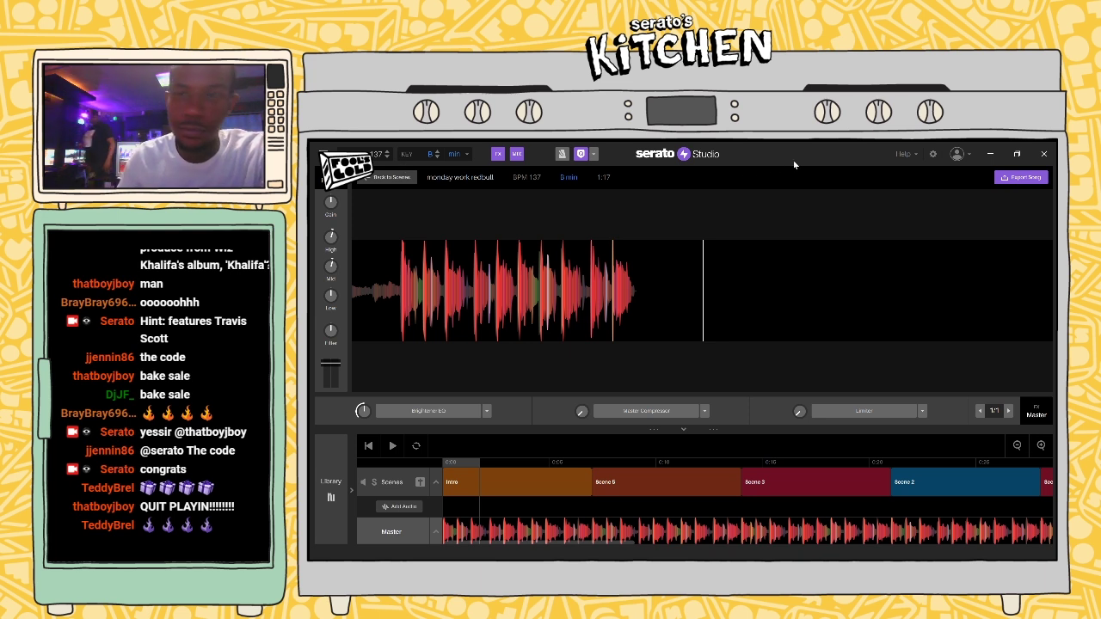
# Step: Start a new project
pyautogui.click(323, 154)
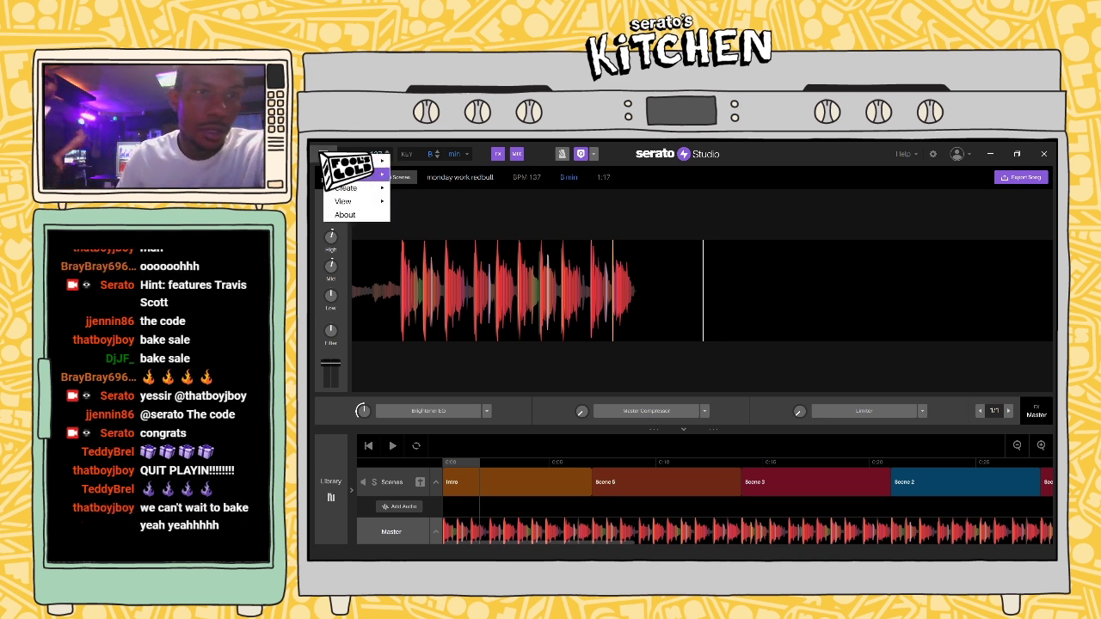
pyautogui.moveTo(388, 162)
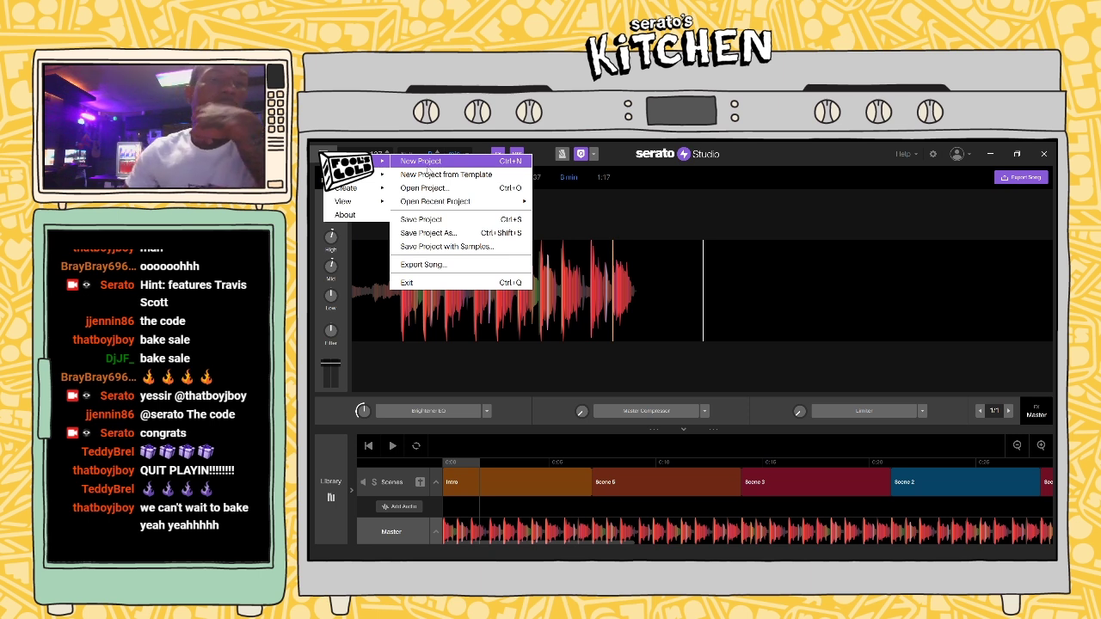
pyautogui.moveTo(442, 203)
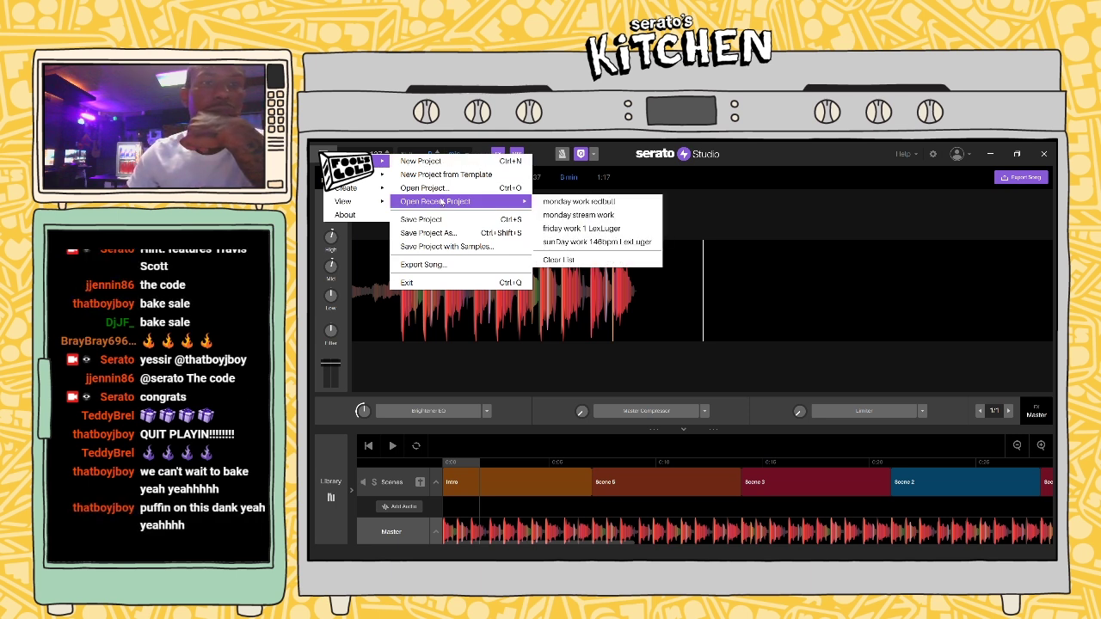
pyautogui.click(438, 162)
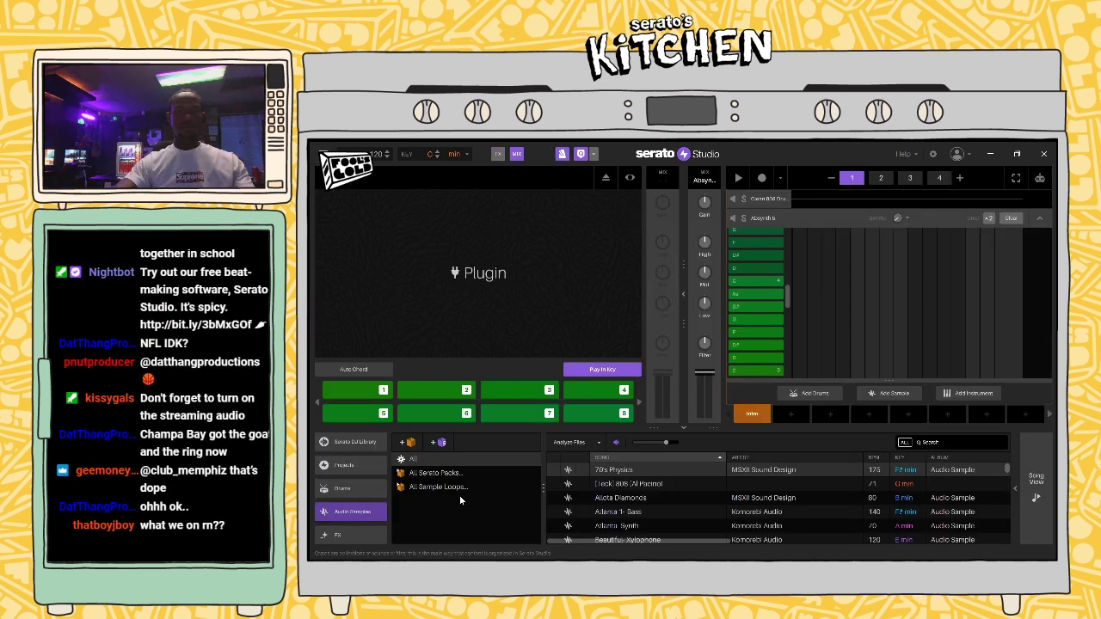
# Step: Browse the full audio sample list one sample at a time, starting from Allota Diamonds, for a new beat
pyautogui.click(632, 485)
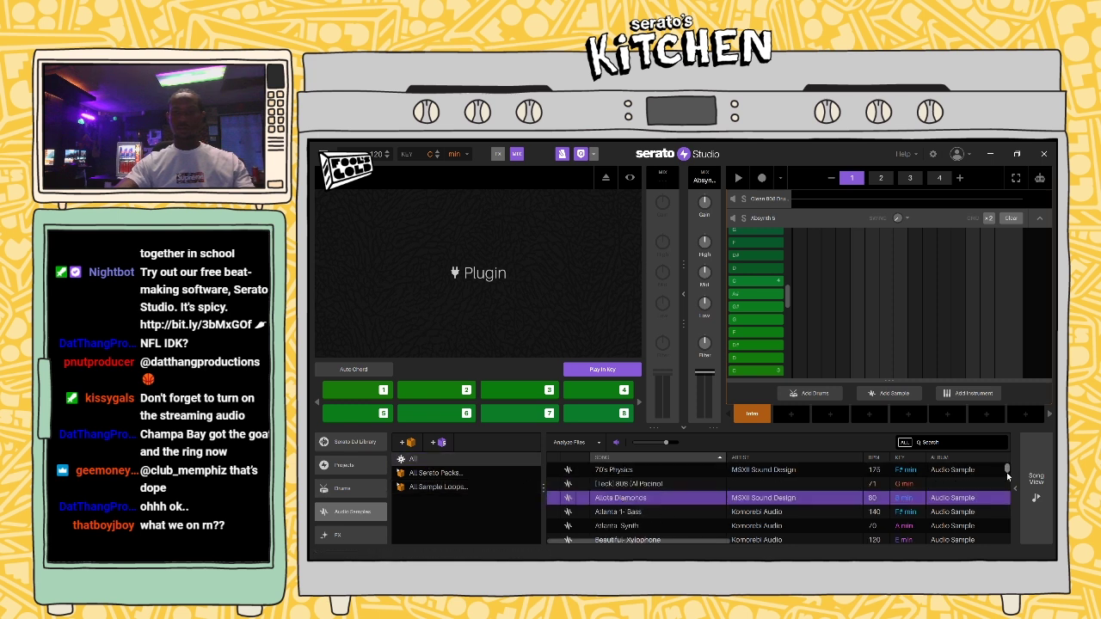
pyautogui.press('Down')
pyautogui.press('Down')
pyautogui.press('Down')
pyautogui.press('Down')
pyautogui.press('Down')
pyautogui.press('Down')
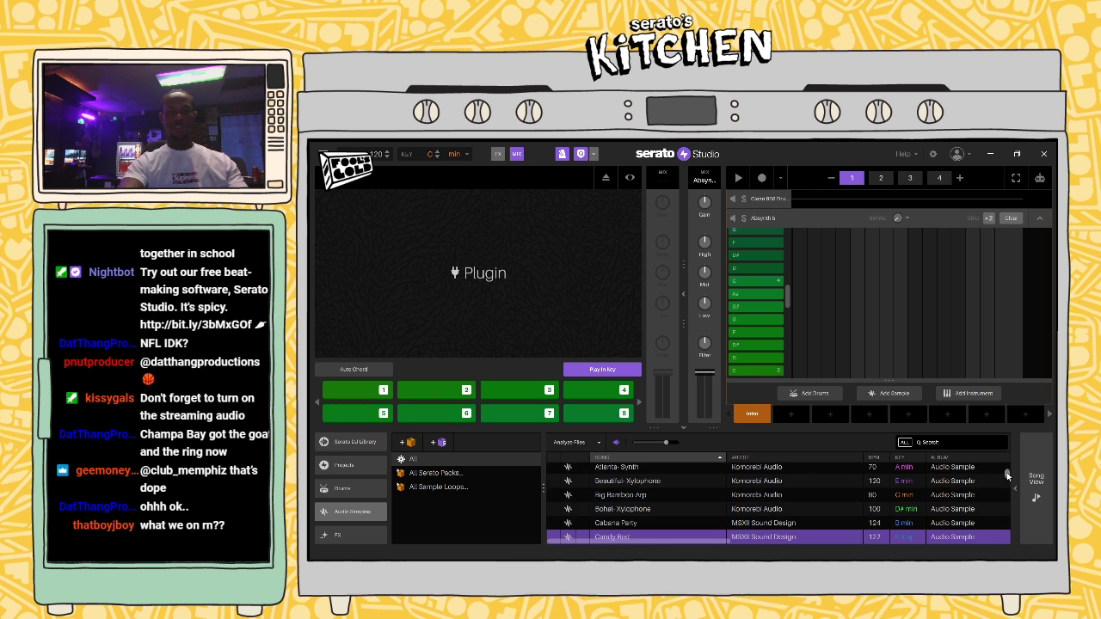
pyautogui.press('Down')
pyautogui.press('Down')
pyautogui.press('Down')
pyautogui.press('Down')
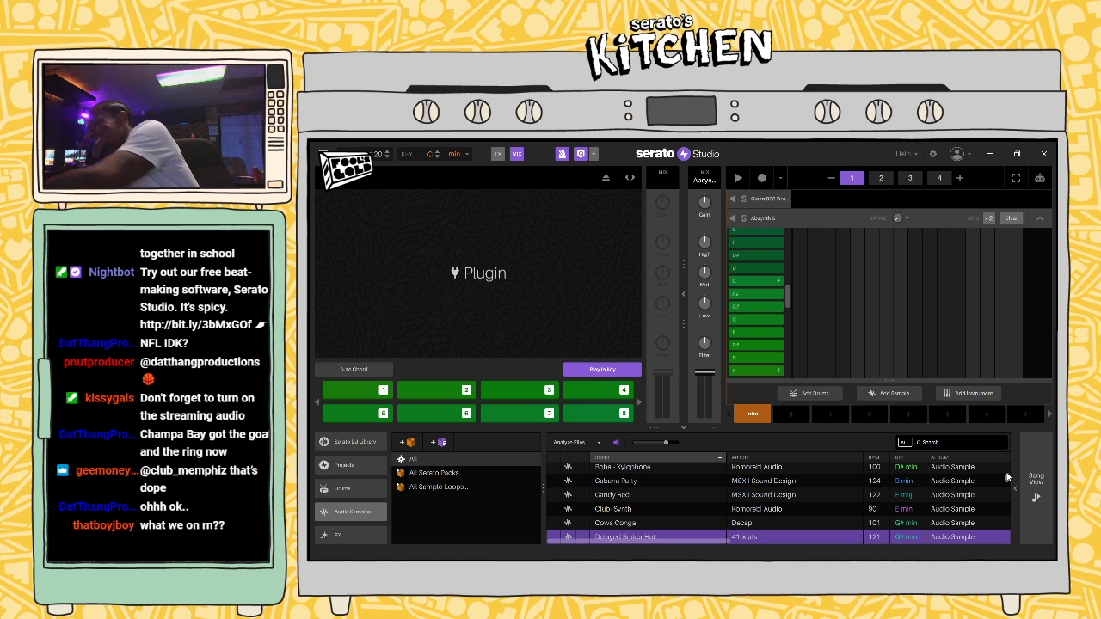
# Step: Add a new sample deck, collapse the Absynth 5 track, and load the Delayed Braker Hat sample into the deck
pyautogui.scroll(-1, 1006, 478)
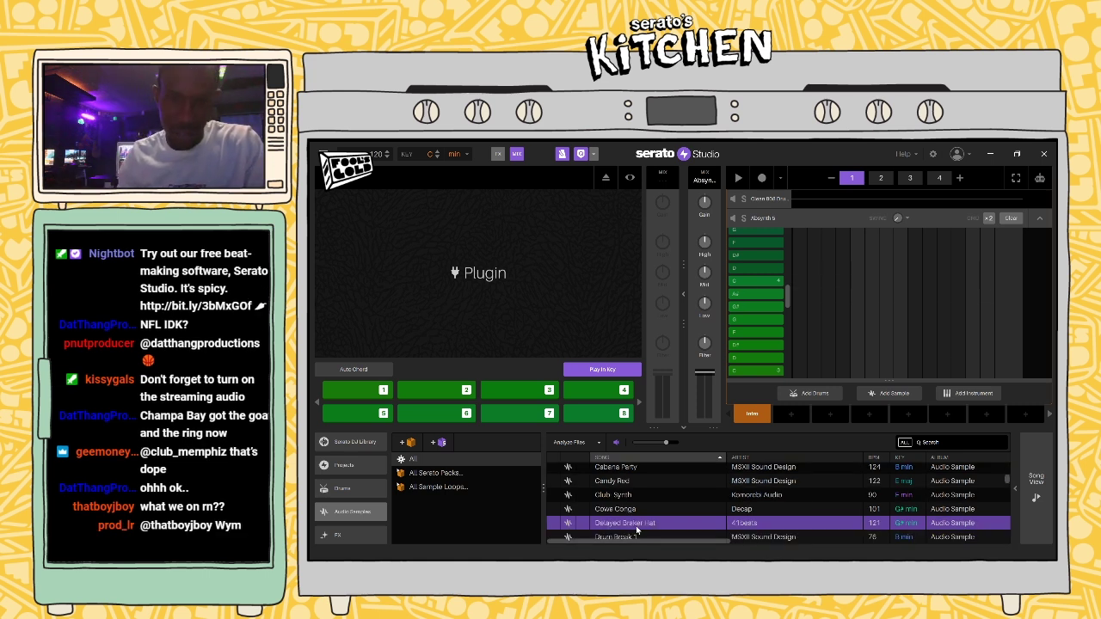
pyautogui.click(886, 394)
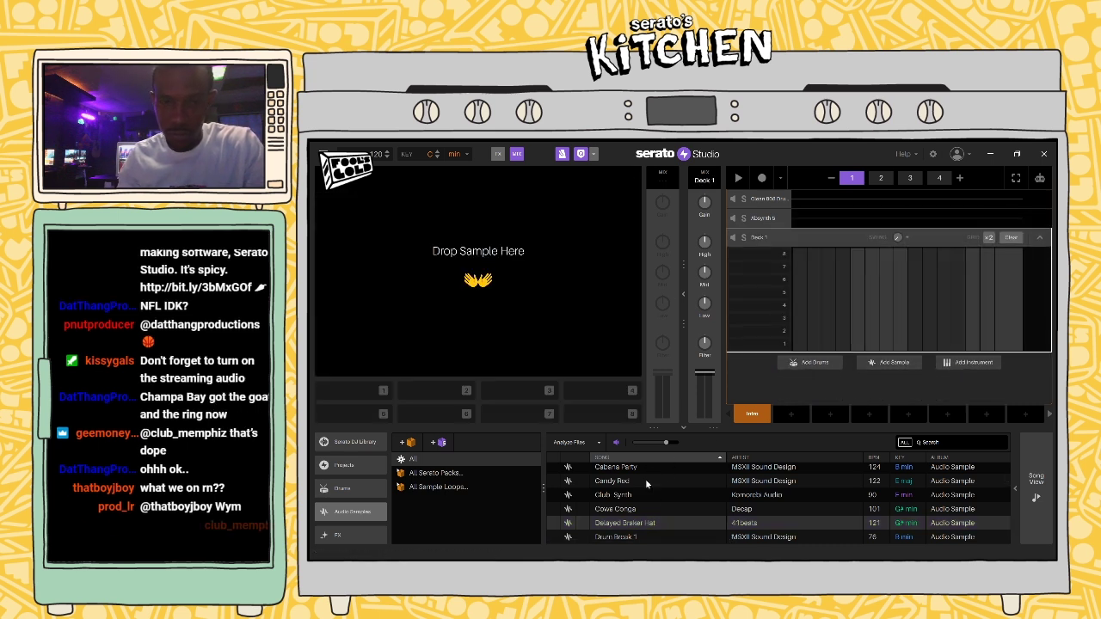
pyautogui.click(756, 220)
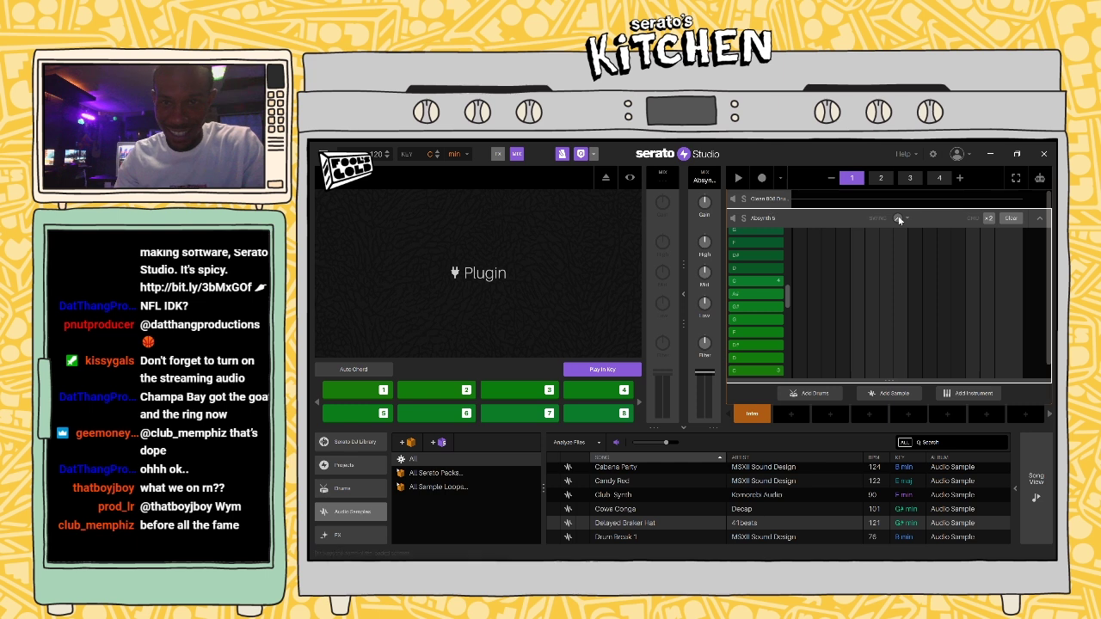
pyautogui.click(1038, 221)
pyautogui.click(783, 241)
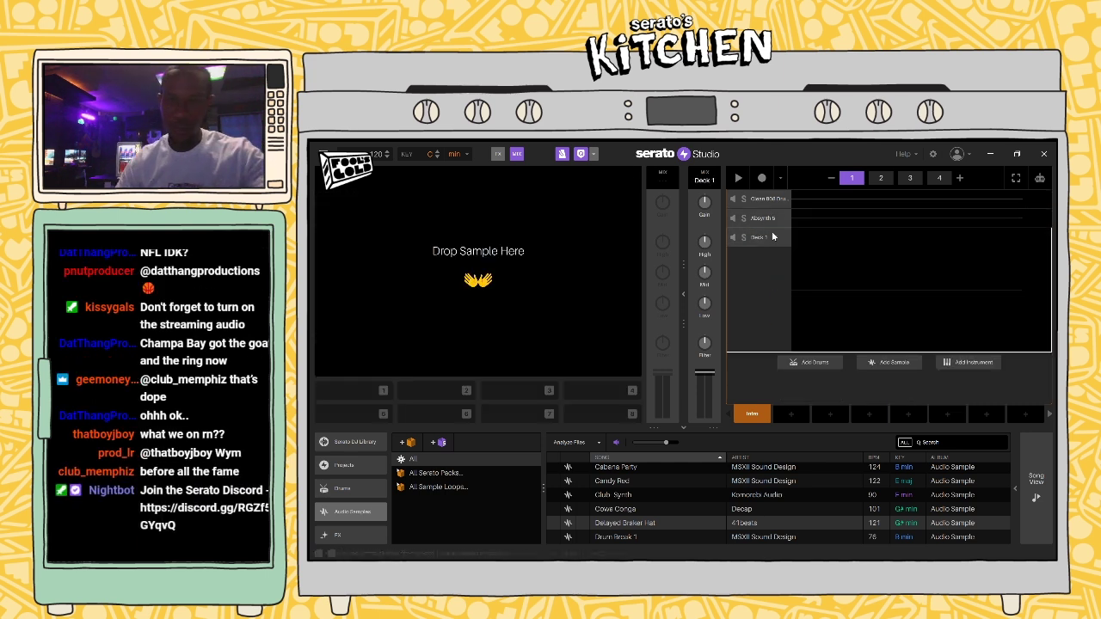
pyautogui.moveTo(623, 524); pyautogui.dragTo(493, 254)
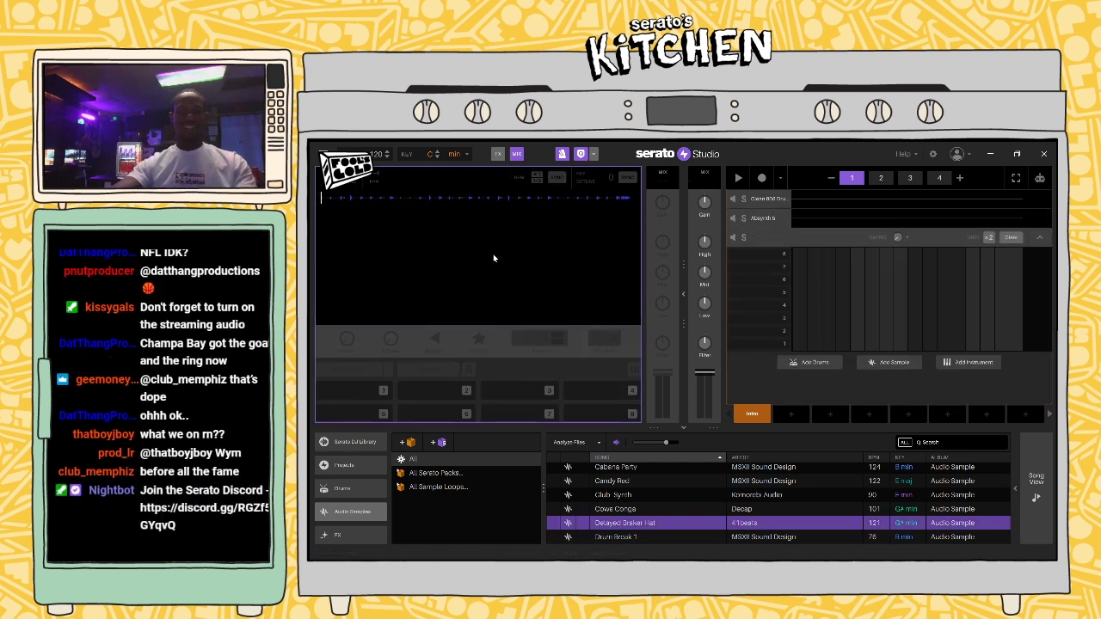
# Step: Record pad 1 of the Delayed Braker Hat sample into the four-bar scene with the metronome switched off
pyautogui.click(739, 178)
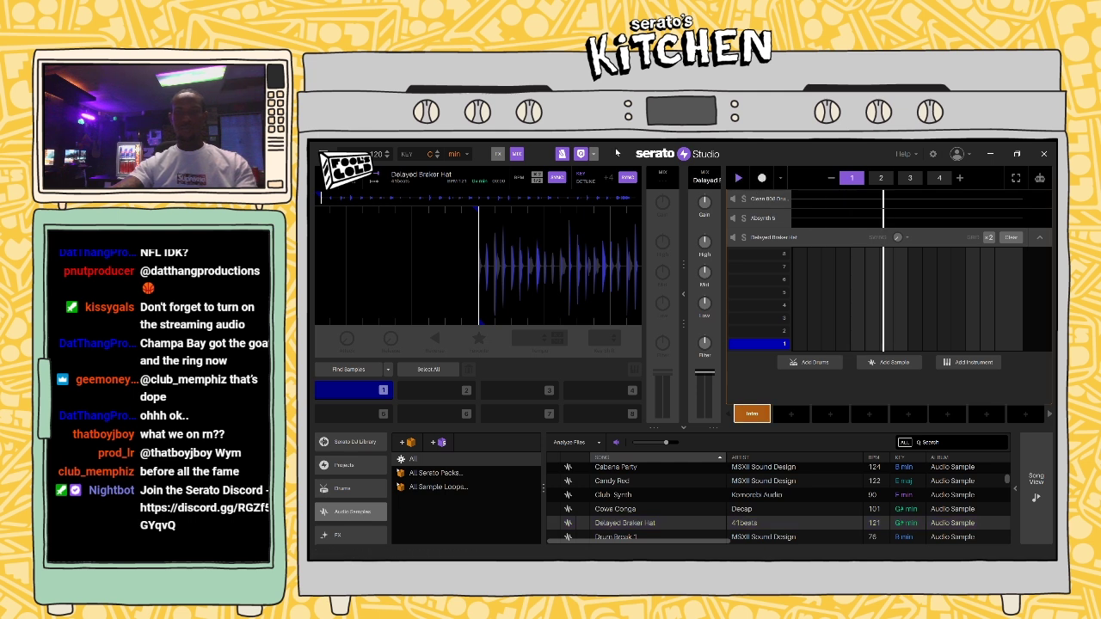
pyautogui.click(739, 178)
pyautogui.click(739, 179)
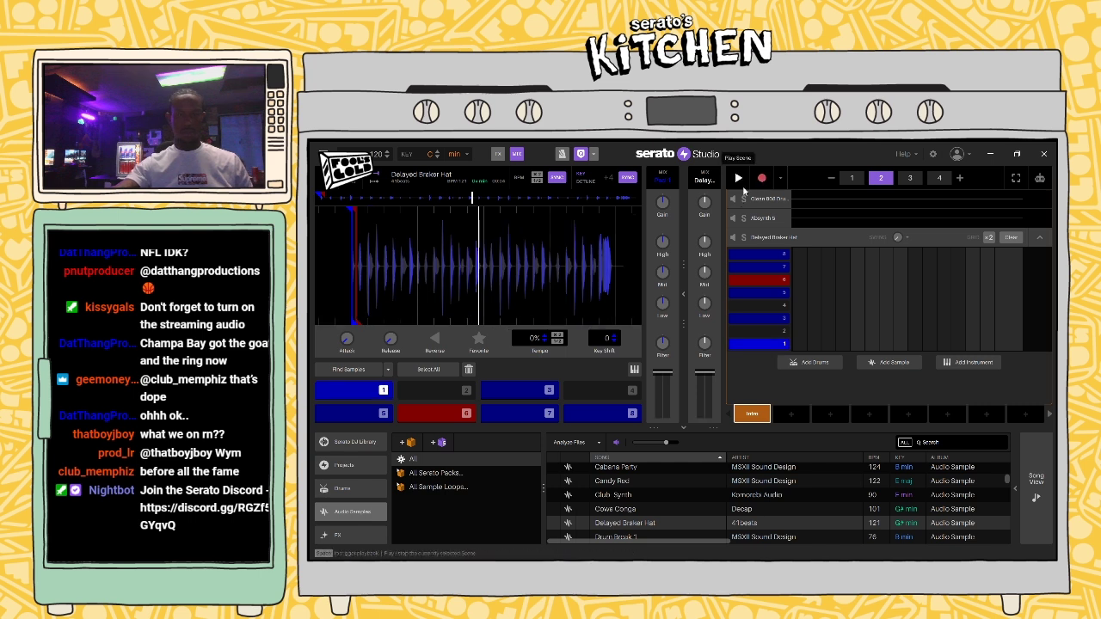
pyautogui.click(745, 188)
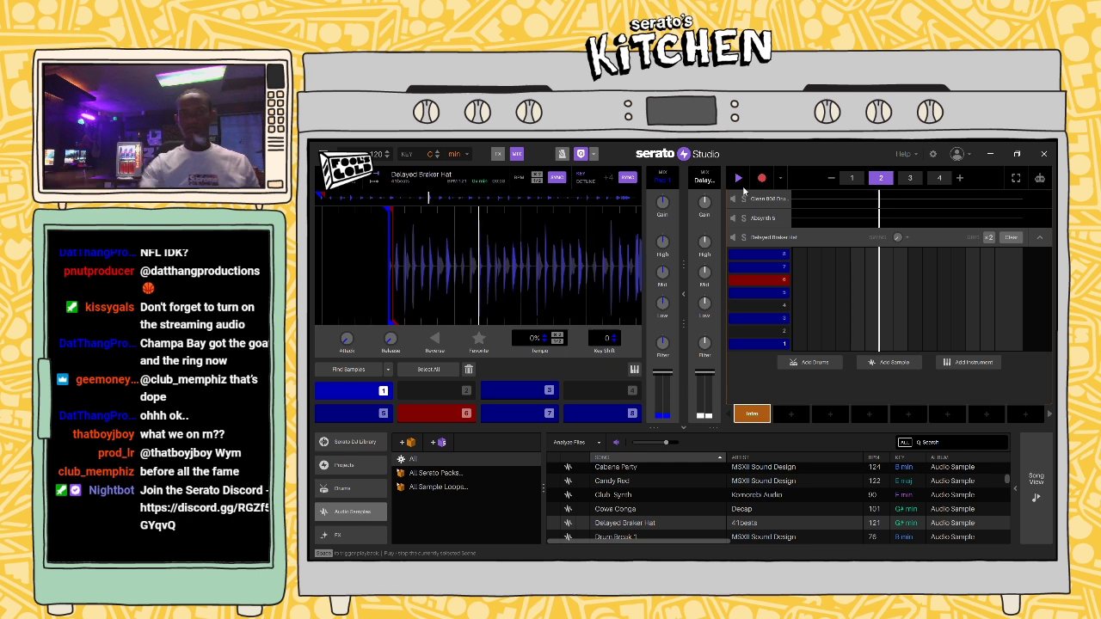
pyautogui.click(563, 155)
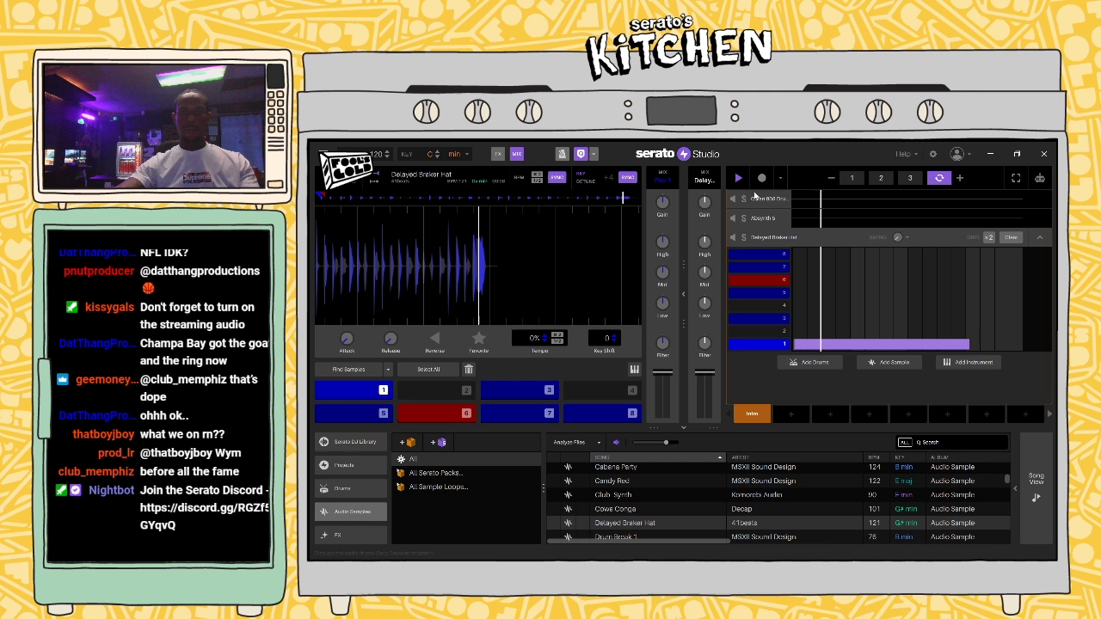
# Step: Play back the recorded scene, auditioning pad 6 in between, and collapse the Delayed Braker Hat track
pyautogui.click(740, 179)
pyautogui.click(742, 179)
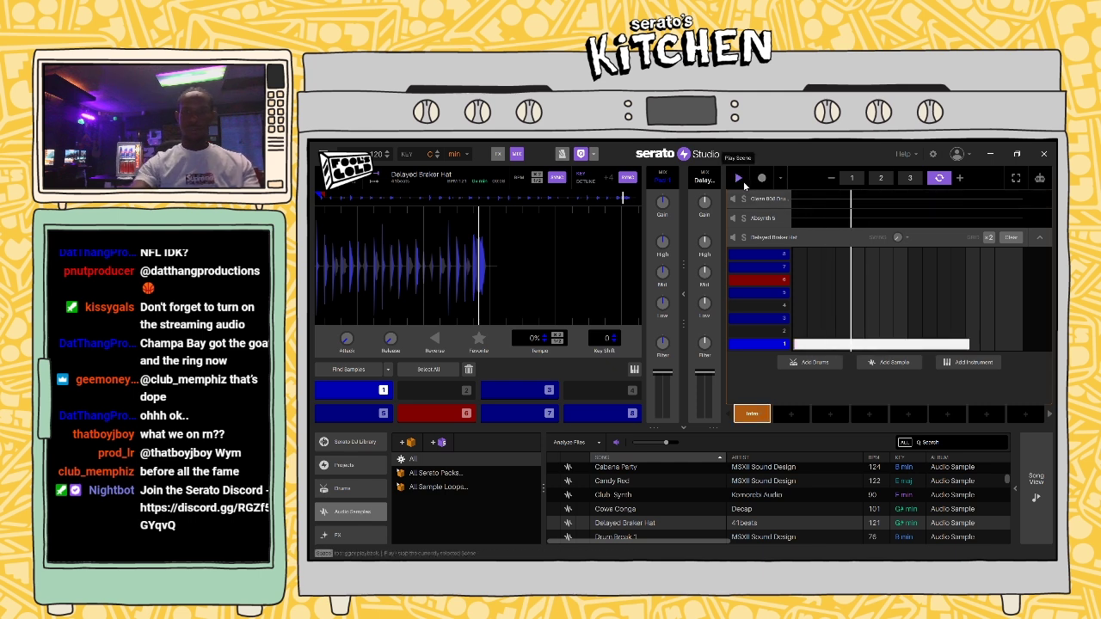
pyautogui.click(741, 180)
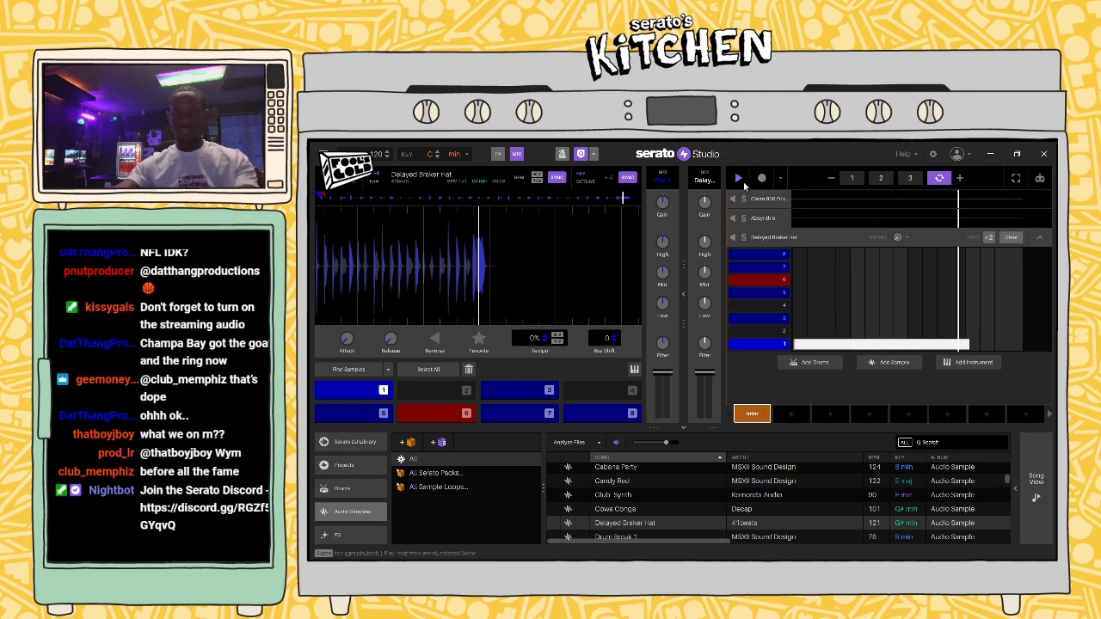
pyautogui.click(758, 248)
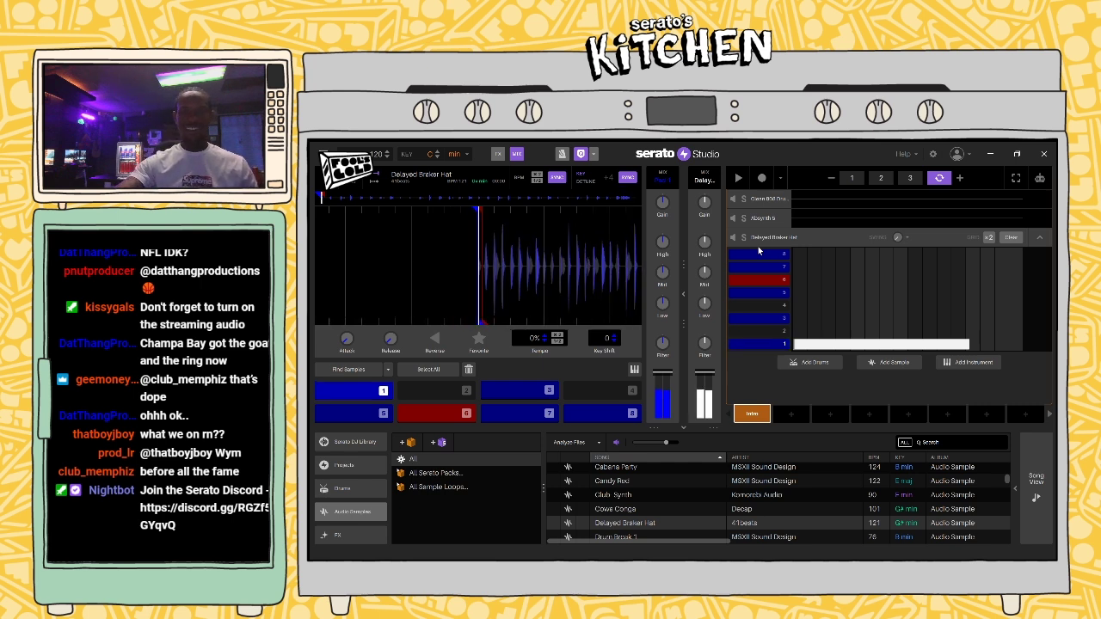
pyautogui.click(772, 281)
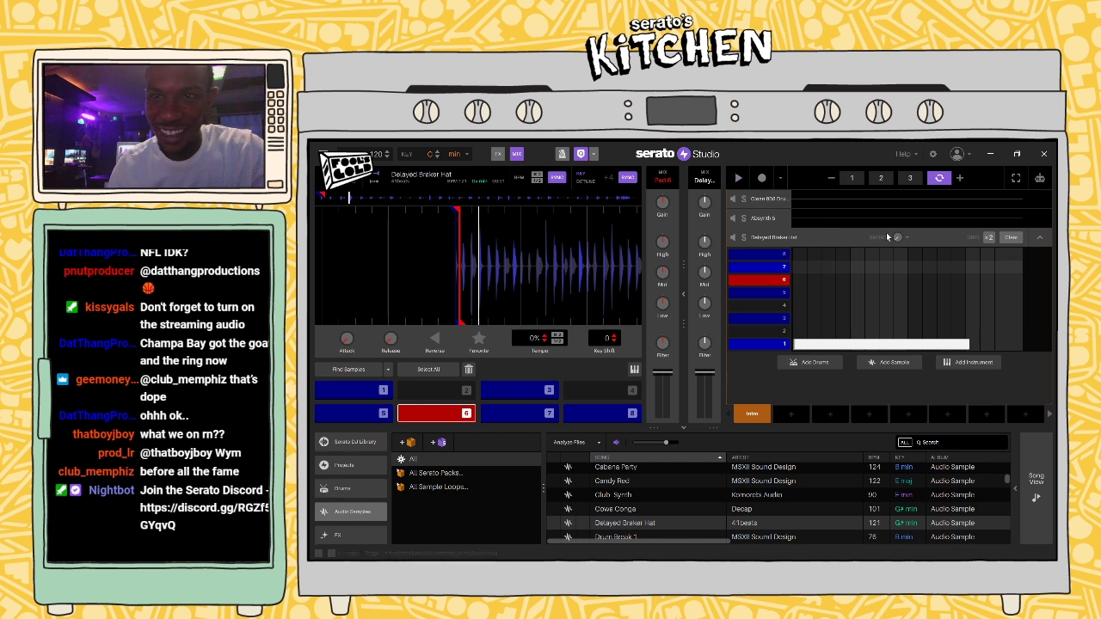
pyautogui.press('space')
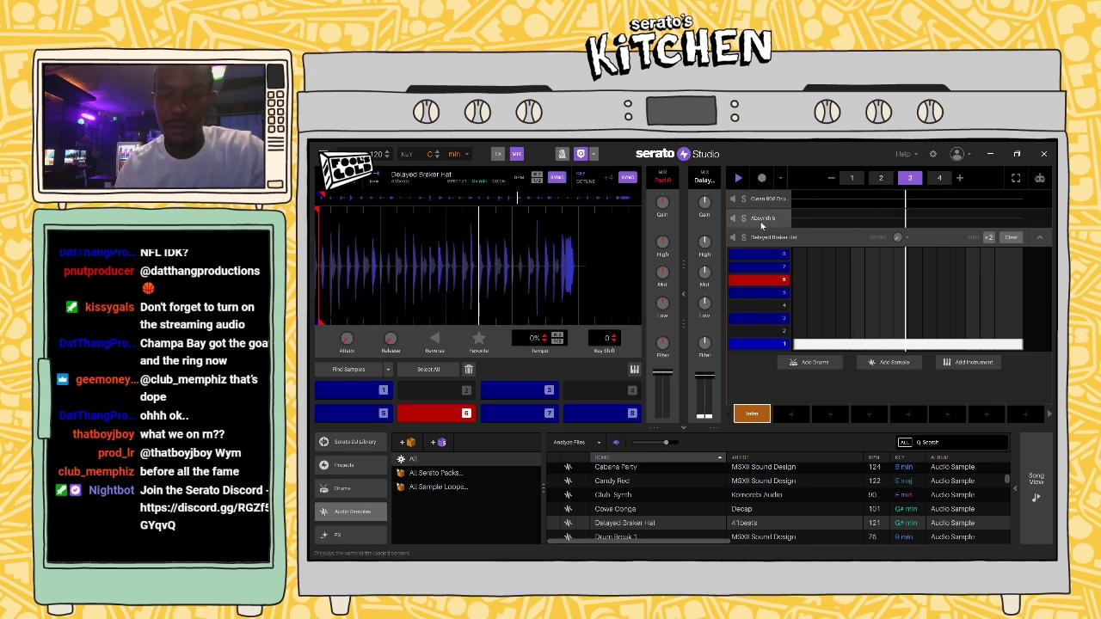
pyautogui.click(1040, 238)
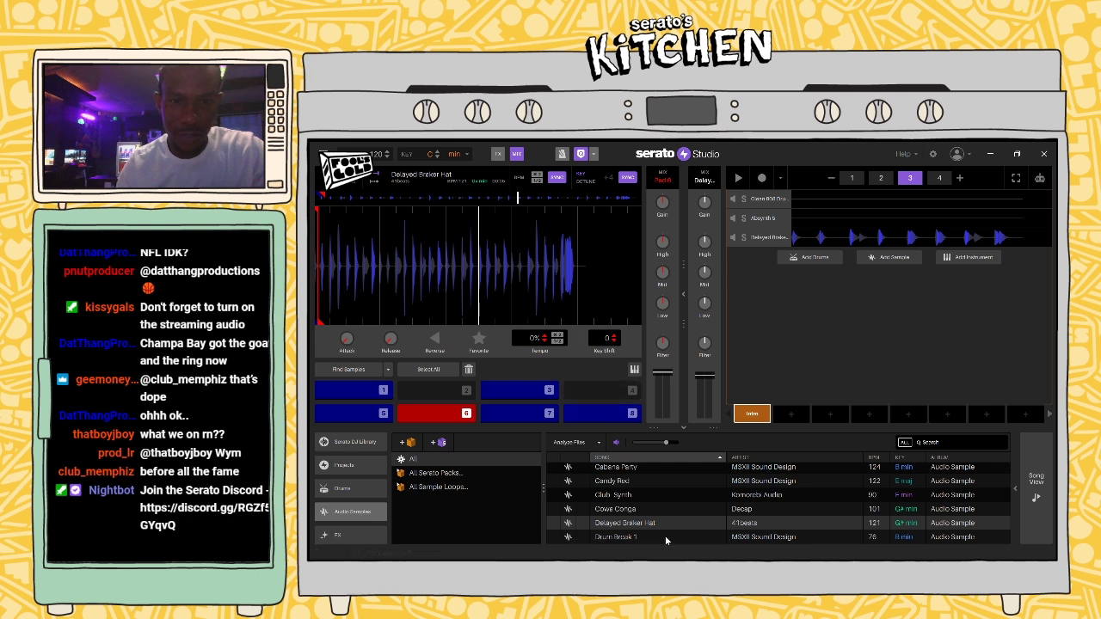
# Step: Preview audio samples from Club-Synth to From the Bottom, including Drum Break 1, Drum Break 5 and Feather Full
pyautogui.click(632, 508)
pyautogui.click(651, 495)
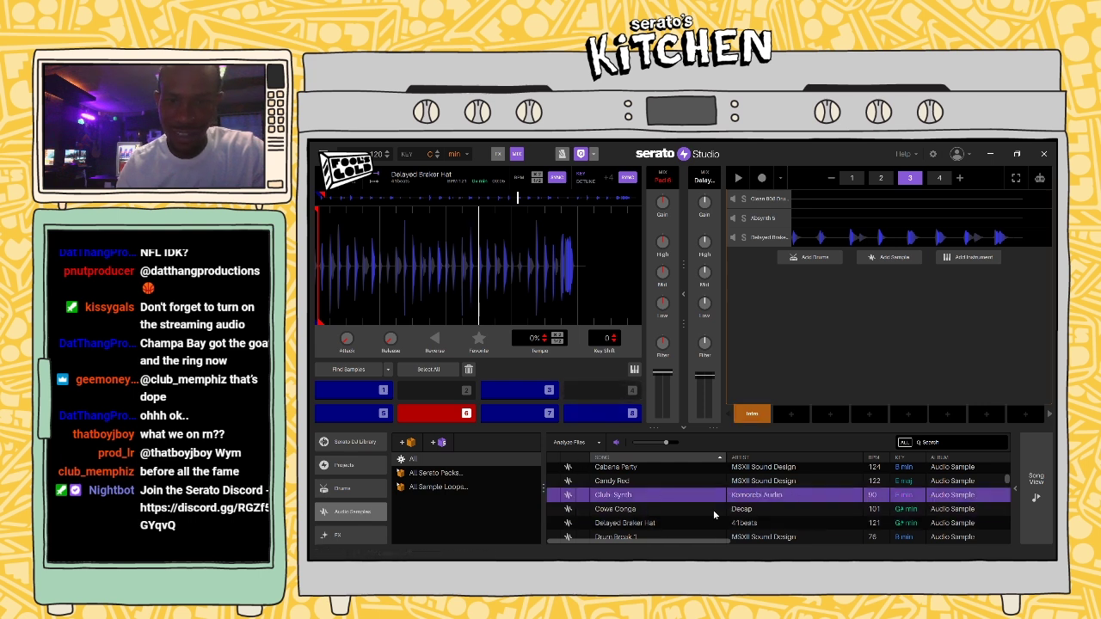
pyautogui.scroll(-2, 713, 509)
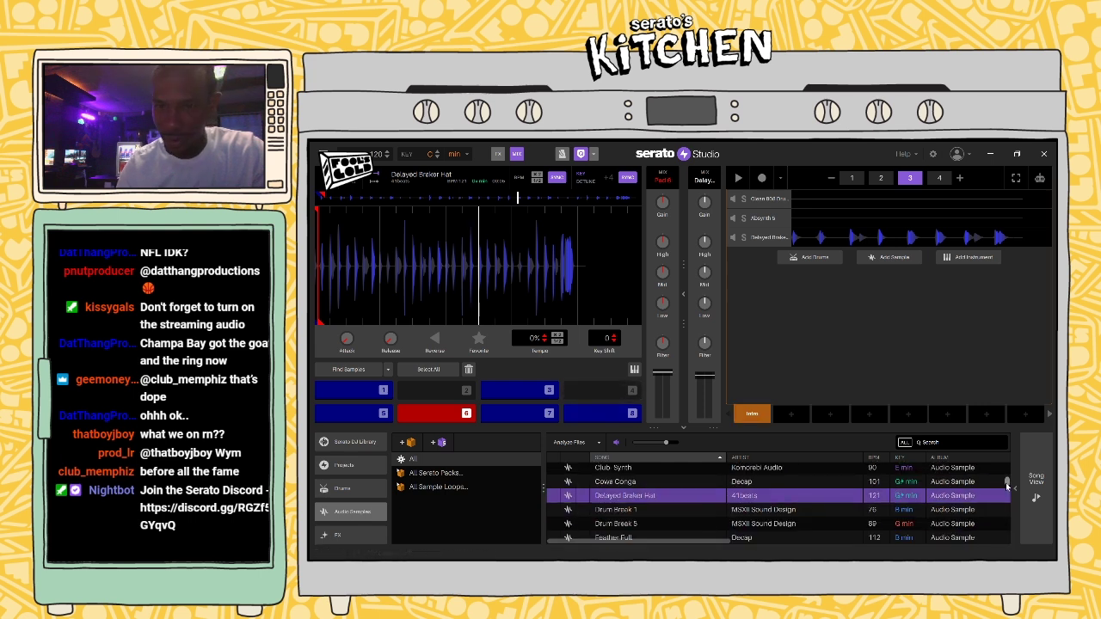
pyautogui.click(703, 497)
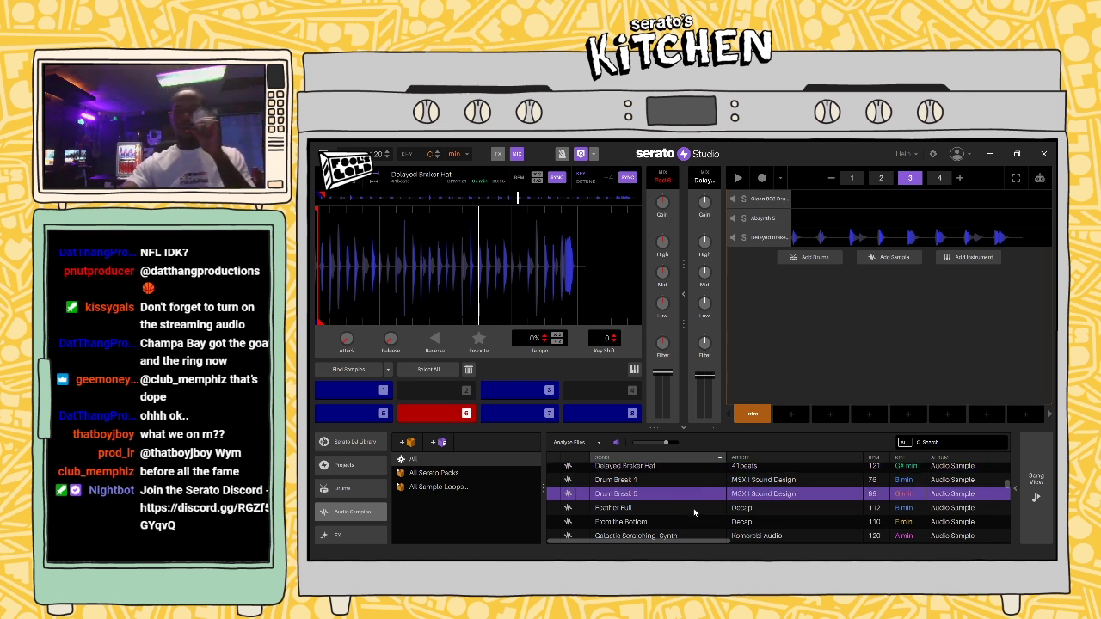
pyautogui.click(693, 510)
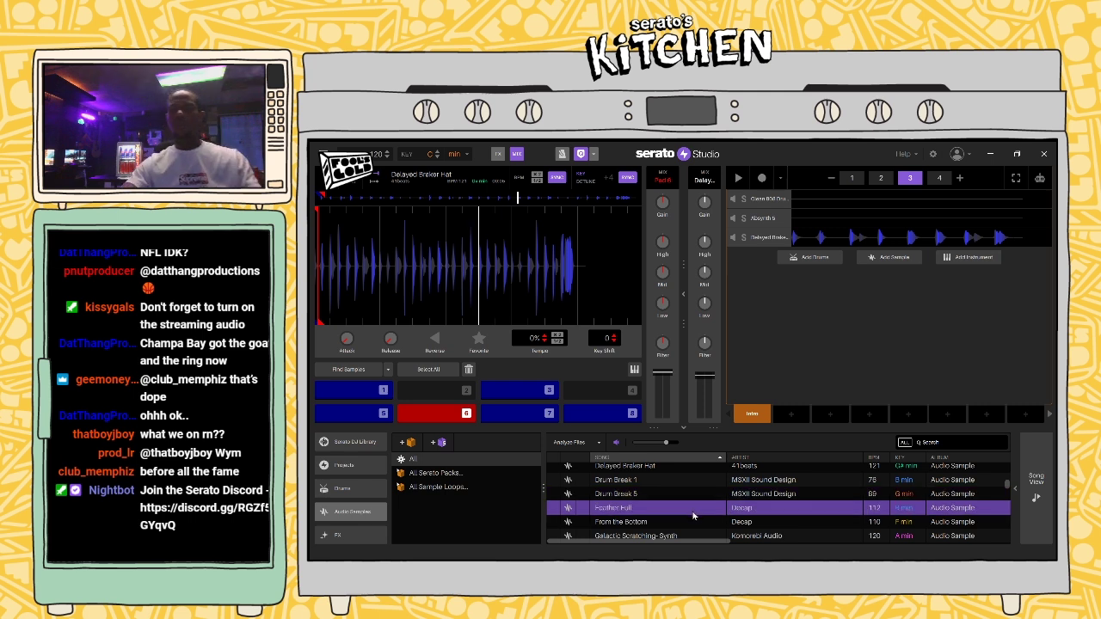
pyautogui.click(698, 479)
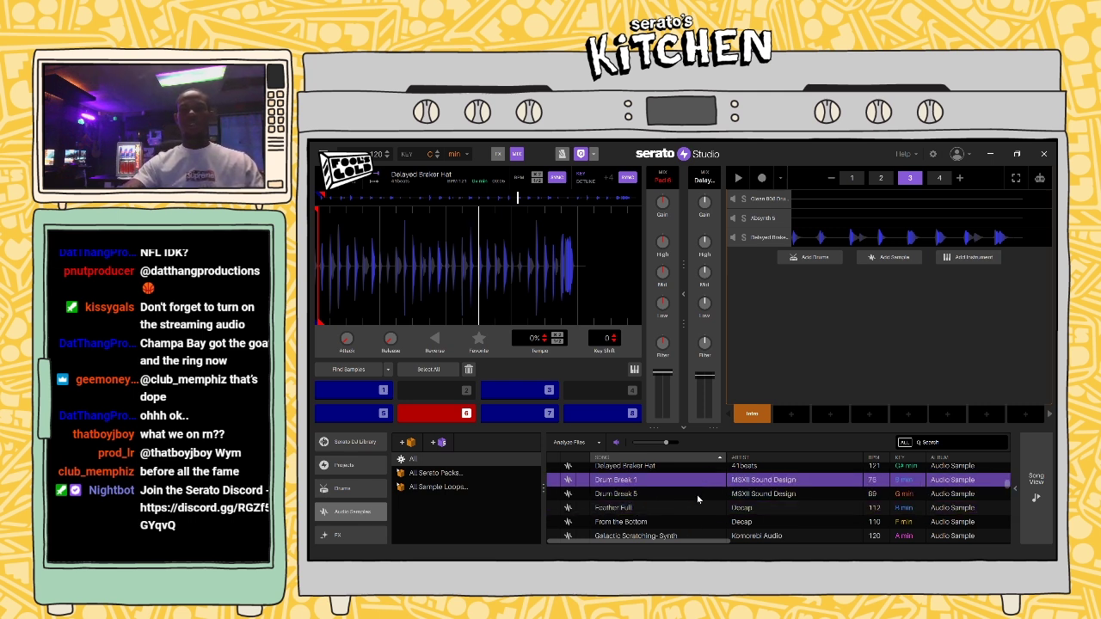
pyautogui.click(698, 495)
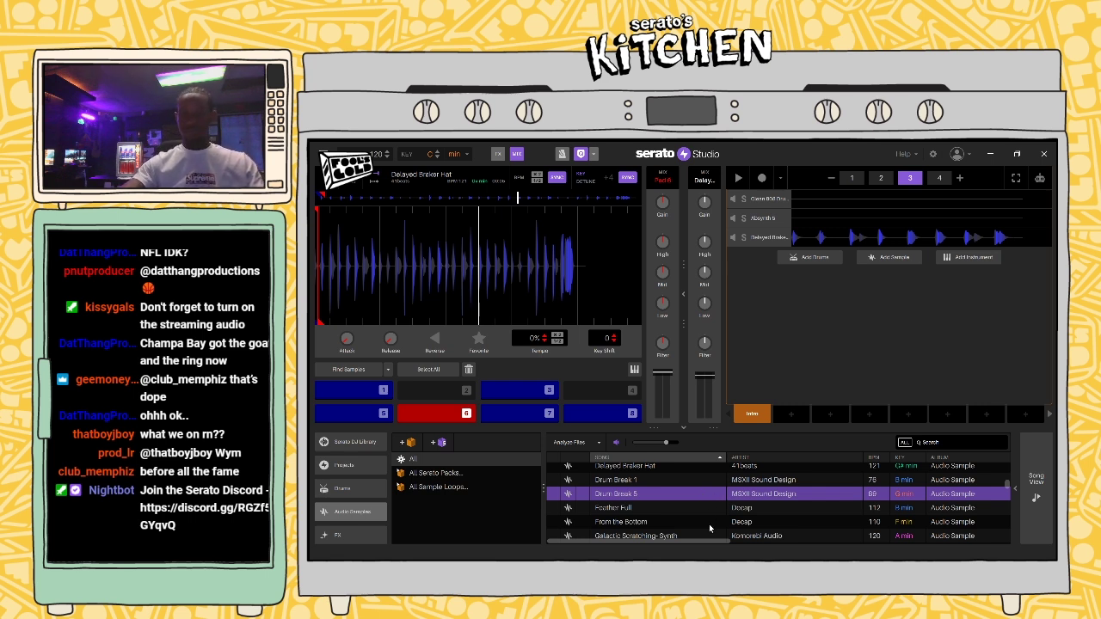
pyautogui.click(710, 524)
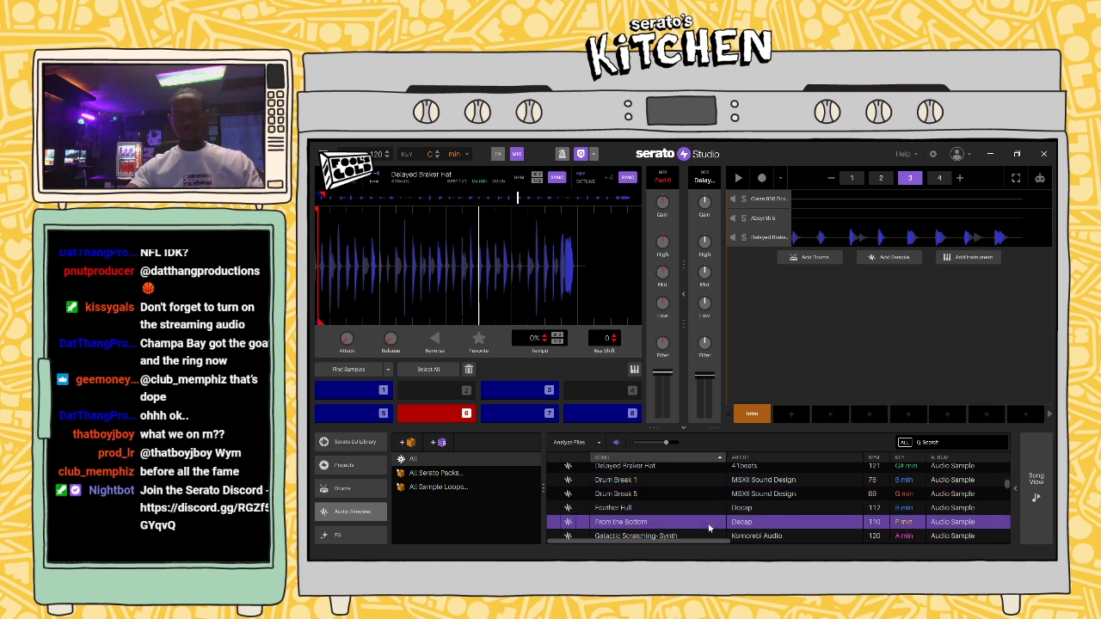
pyautogui.moveTo(1005, 483); pyautogui.dragTo(1006, 491)
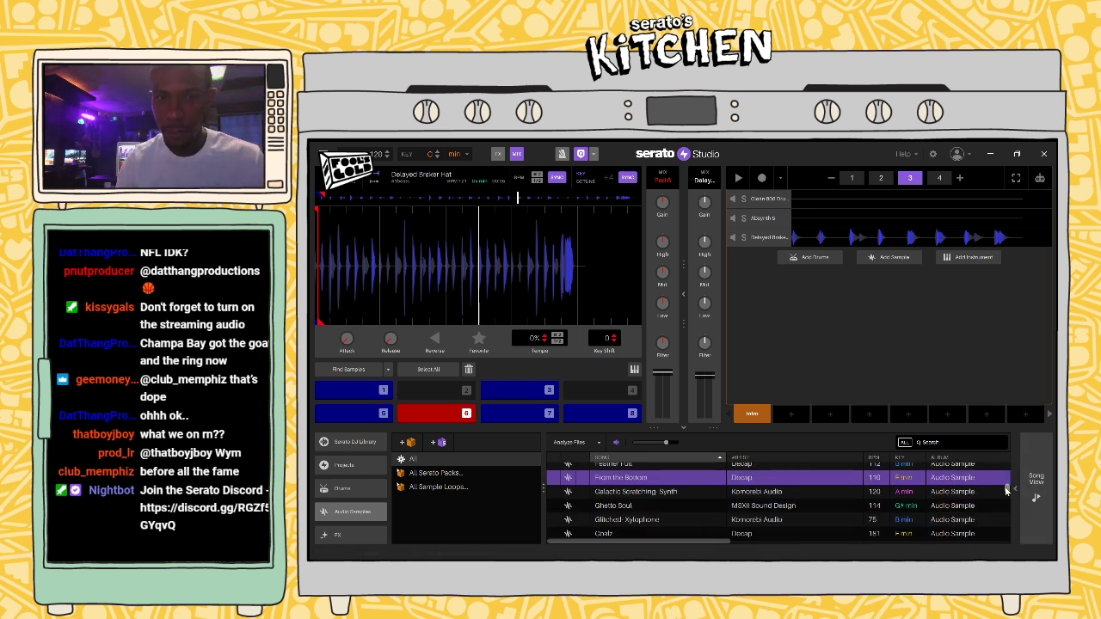
# Step: Preview the samples from Galactic Scratching-Synth to Hidden Gems, one after another
pyautogui.click(683, 493)
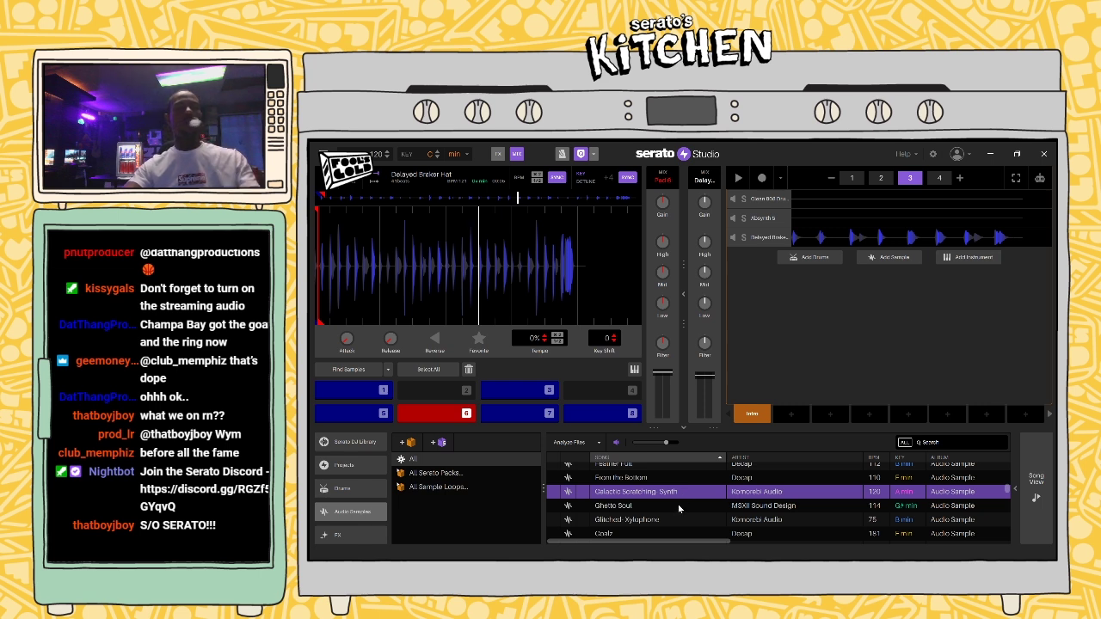
pyautogui.click(678, 508)
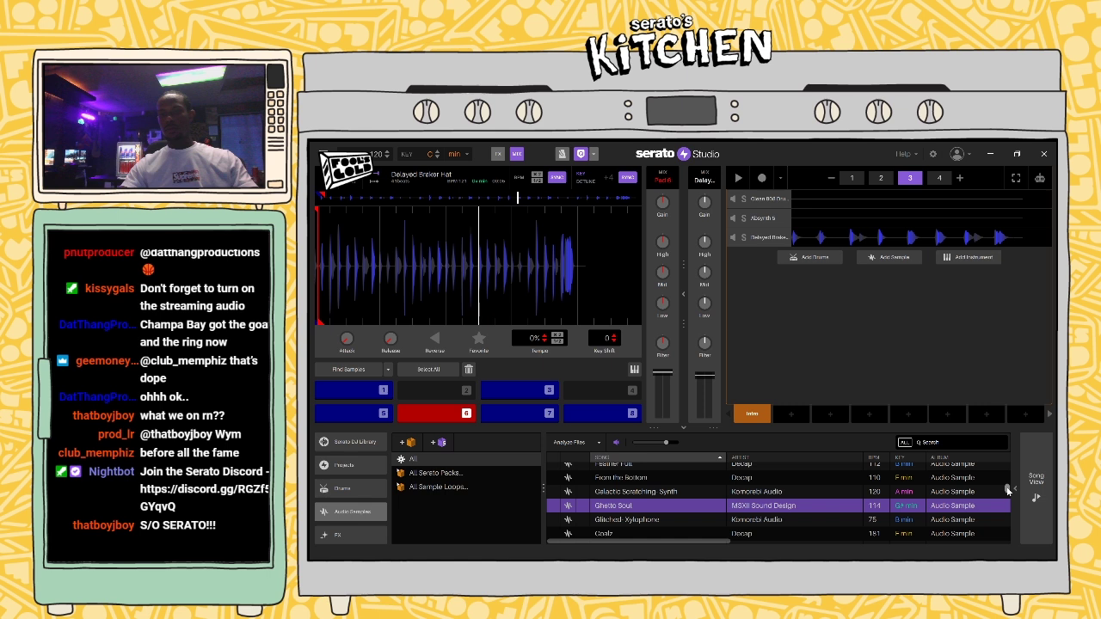
pyautogui.moveTo(1007, 488); pyautogui.dragTo(1008, 493)
pyautogui.click(667, 486)
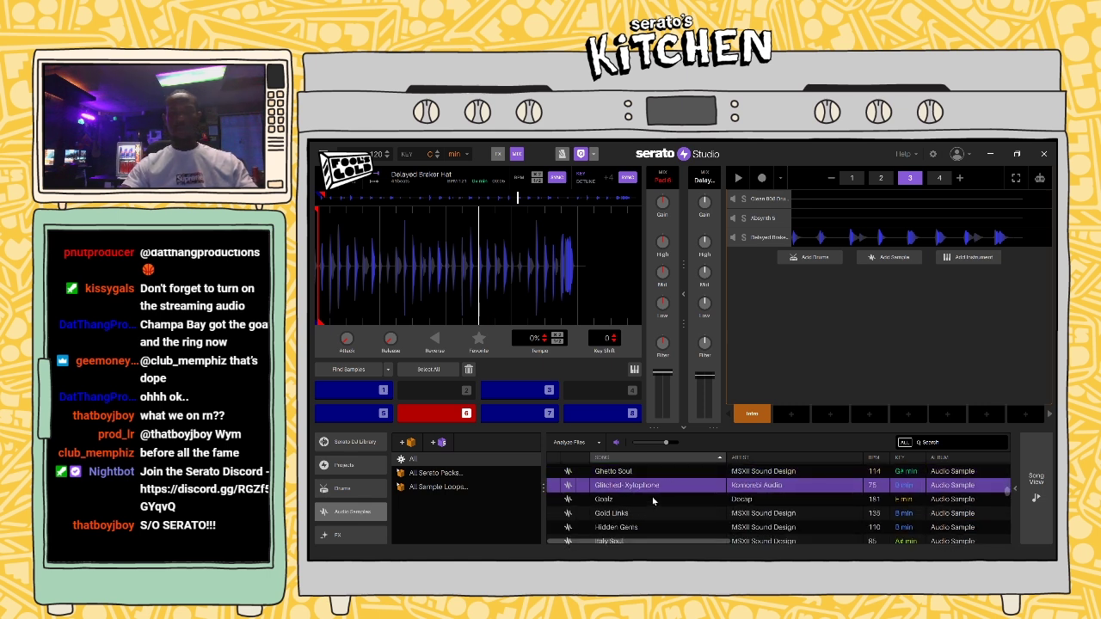
pyautogui.click(644, 503)
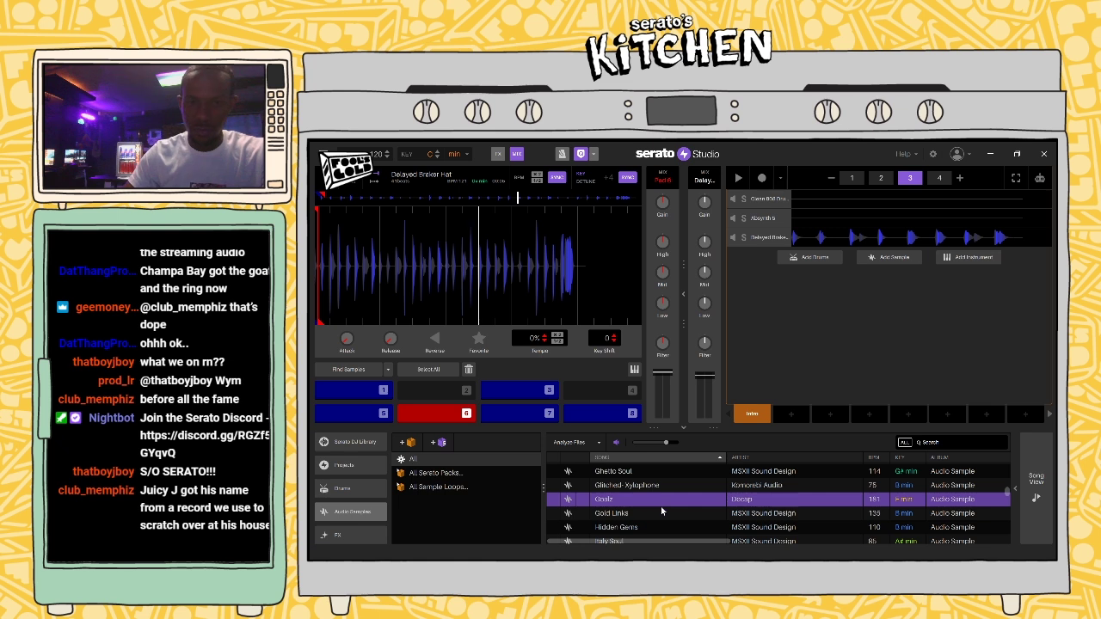
pyautogui.click(689, 514)
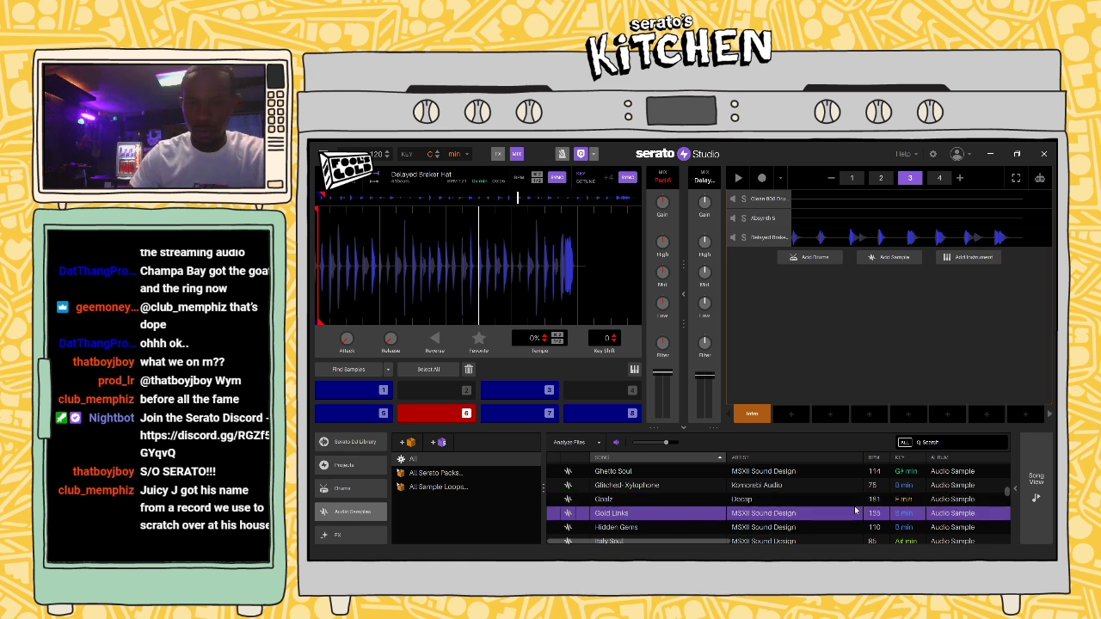
pyautogui.click(708, 528)
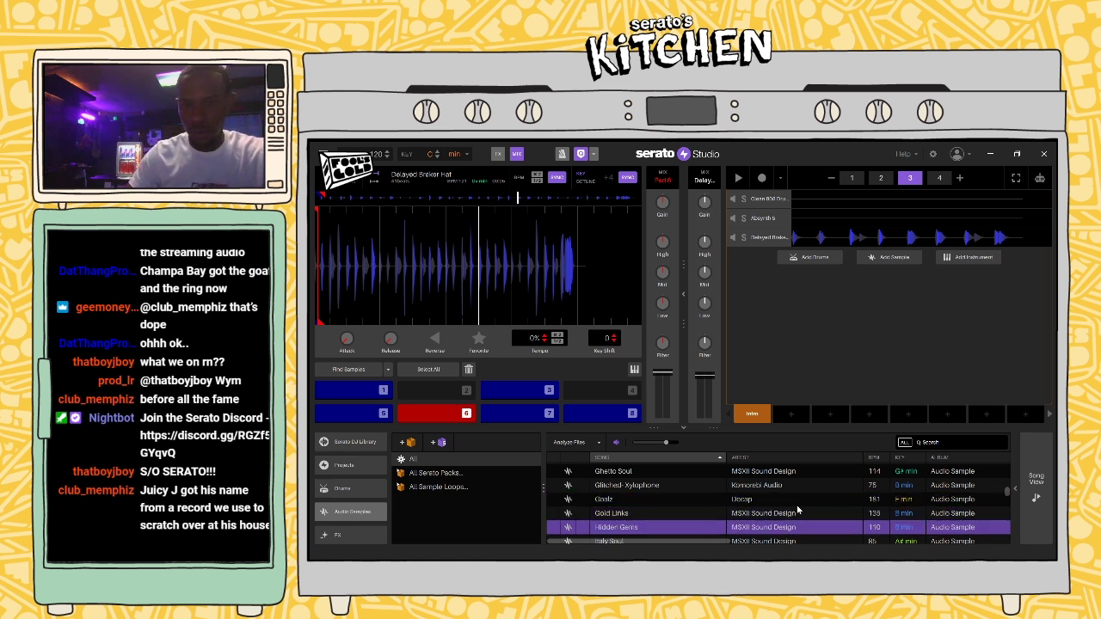
# Step: Step through the sample list from Italy Soul to Nope to Dope and select Nope to Dope for previewing
pyautogui.press('Down')
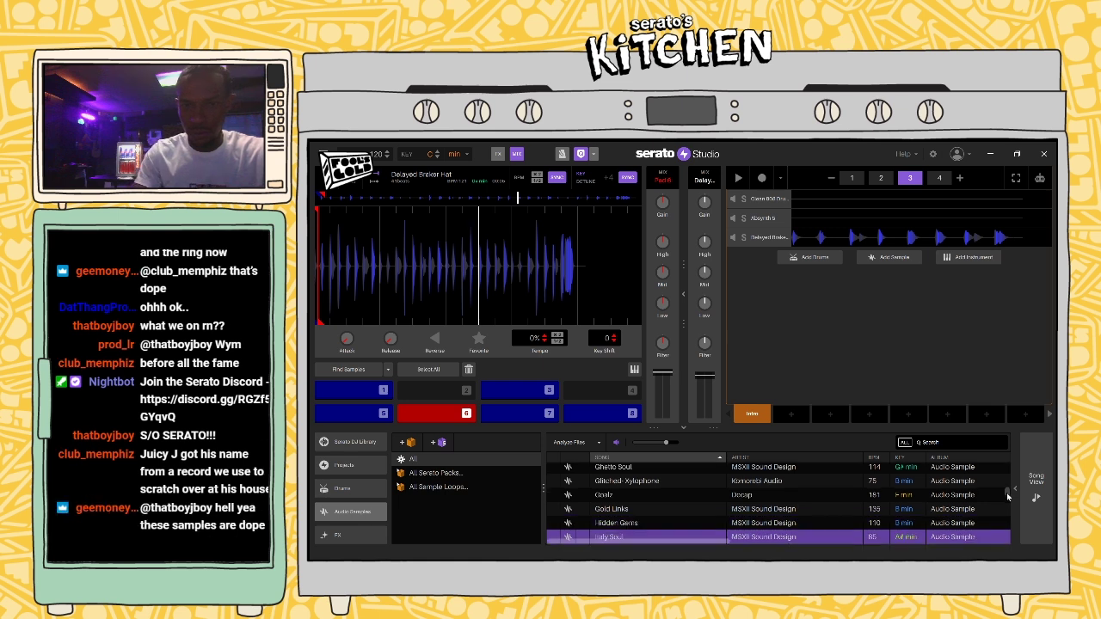
pyautogui.press('Down')
pyautogui.press('Down')
pyautogui.press('Down')
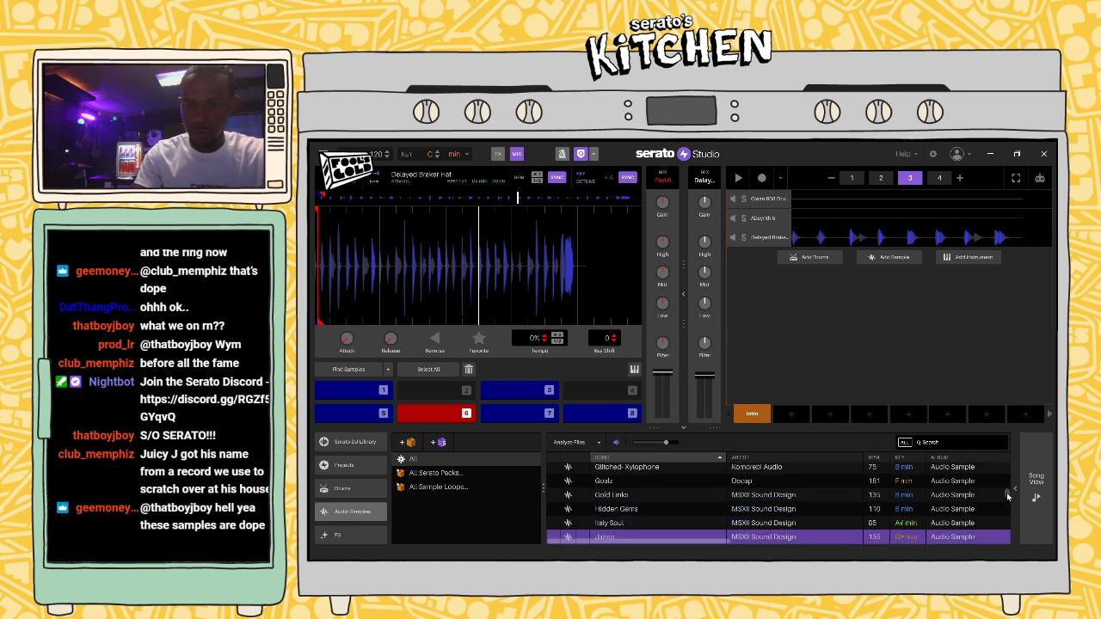
pyautogui.press('Down')
pyautogui.press('Down')
pyautogui.press('Down')
pyautogui.press('Down')
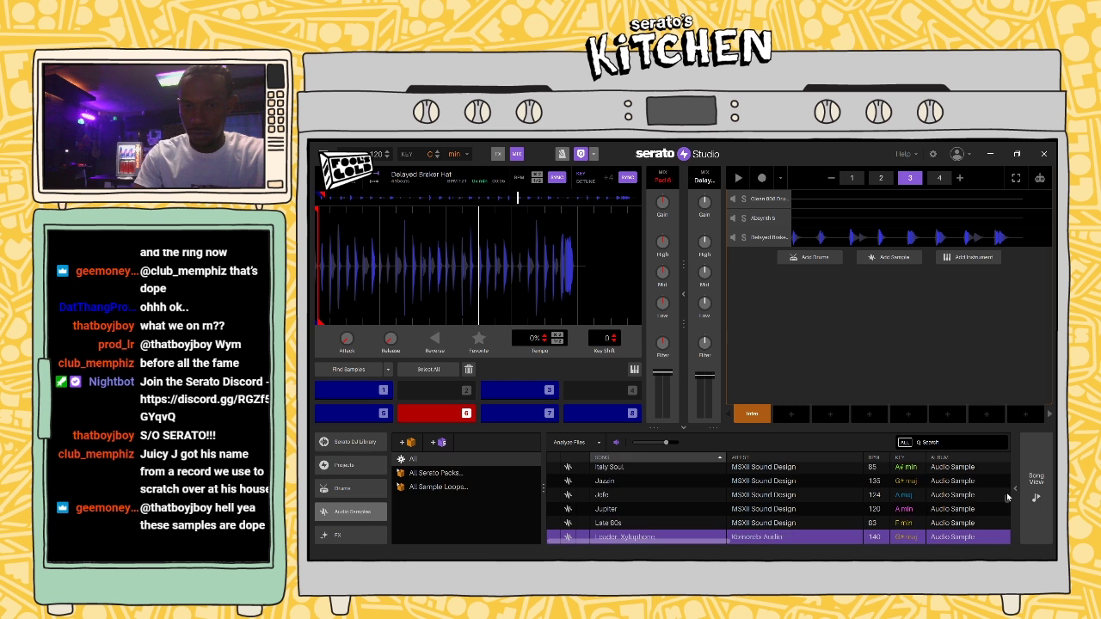
pyautogui.press('Down')
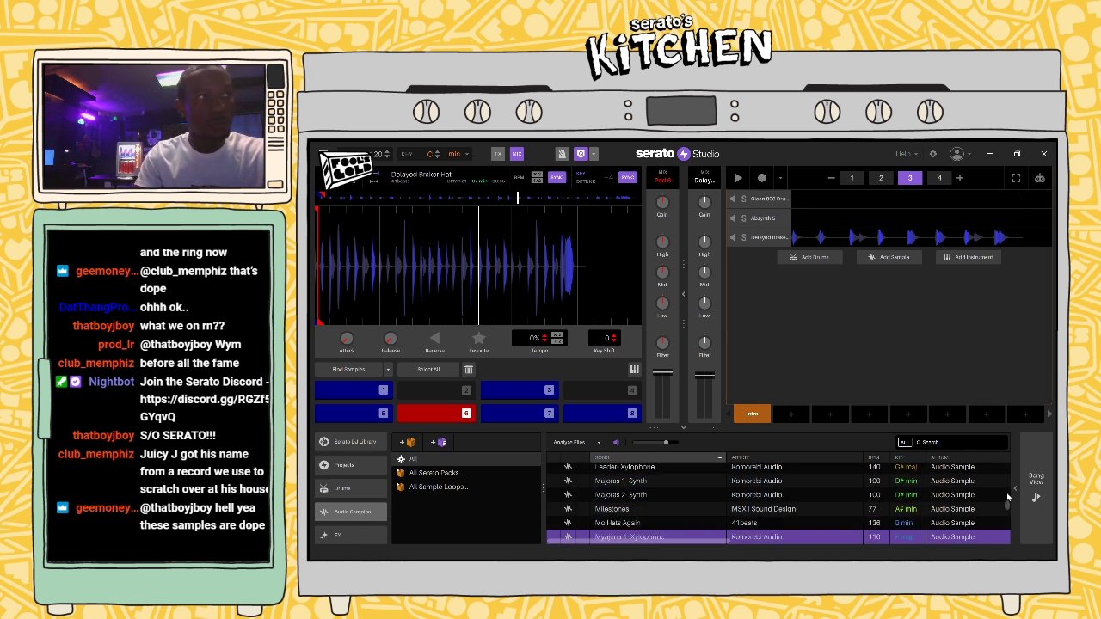
pyautogui.press('Down')
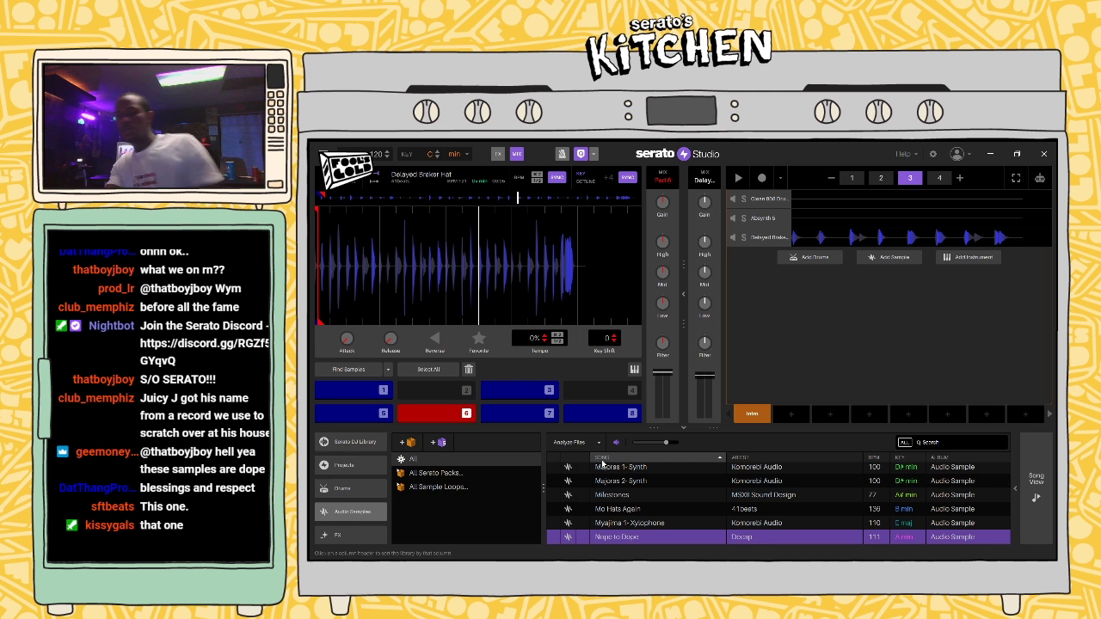
pyautogui.click(643, 537)
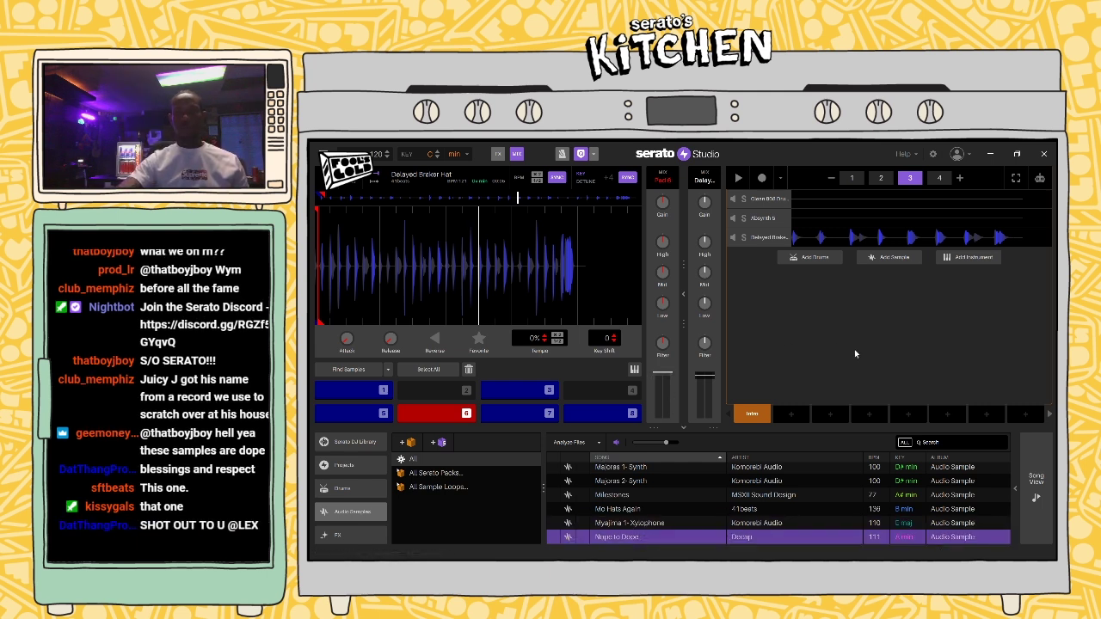
# Step: Add a new sample track and load the Nope to Dope sample into its deck
pyautogui.click(886, 257)
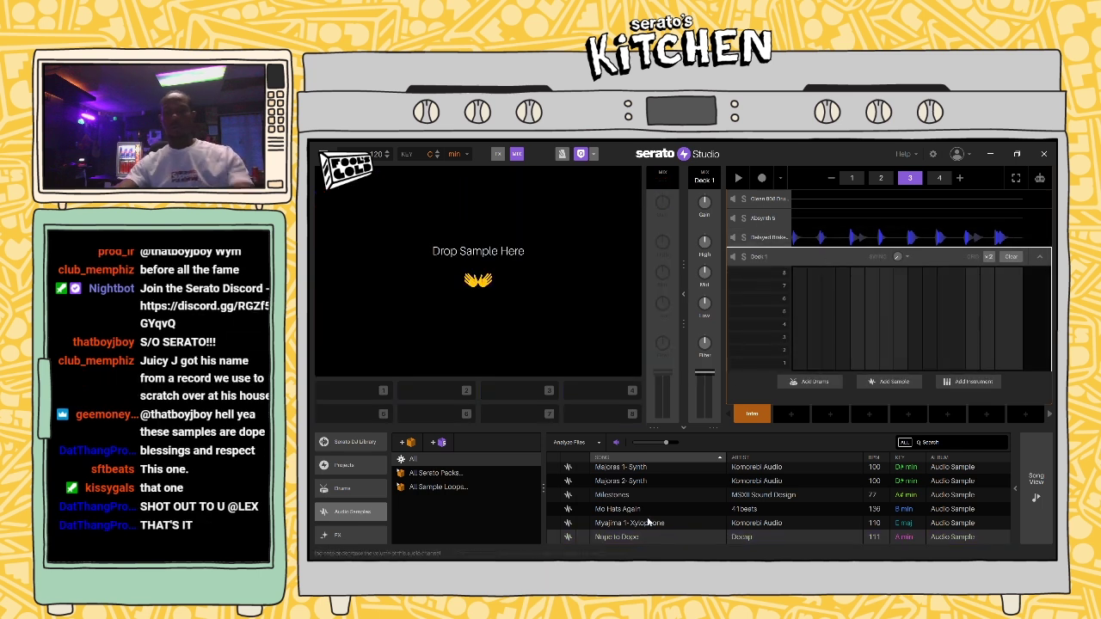
pyautogui.click(626, 537)
pyautogui.click(645, 524)
pyautogui.click(644, 538)
pyautogui.moveTo(644, 542); pyautogui.dragTo(549, 306)
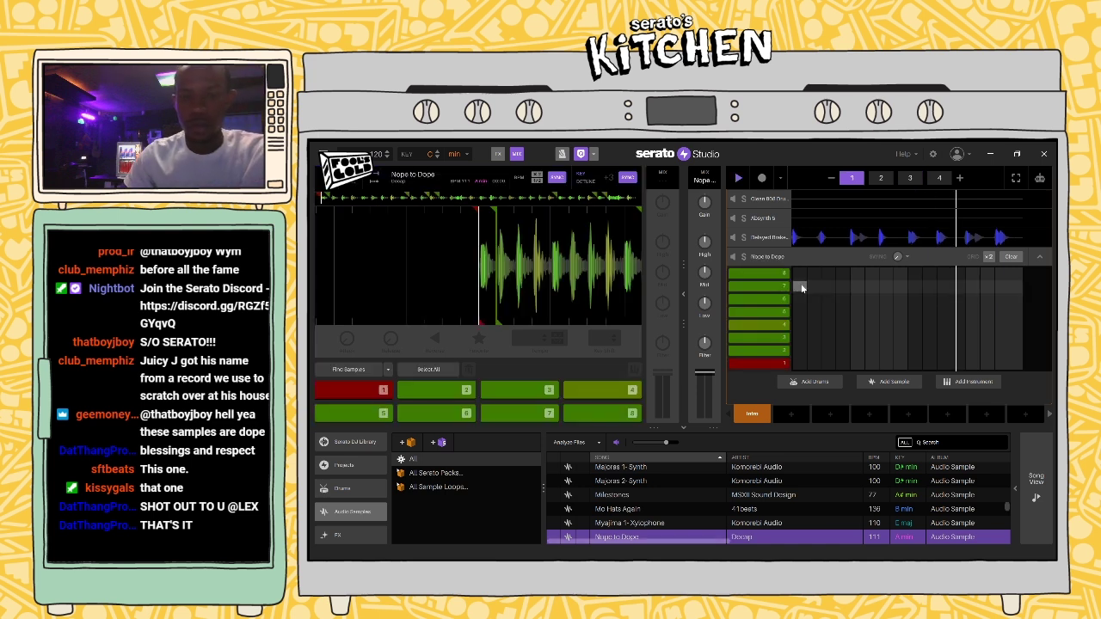
# Step: Extend the scene to eight bars and record a sustained pad 1 note on the Nope to Dope track
pyautogui.press('space')
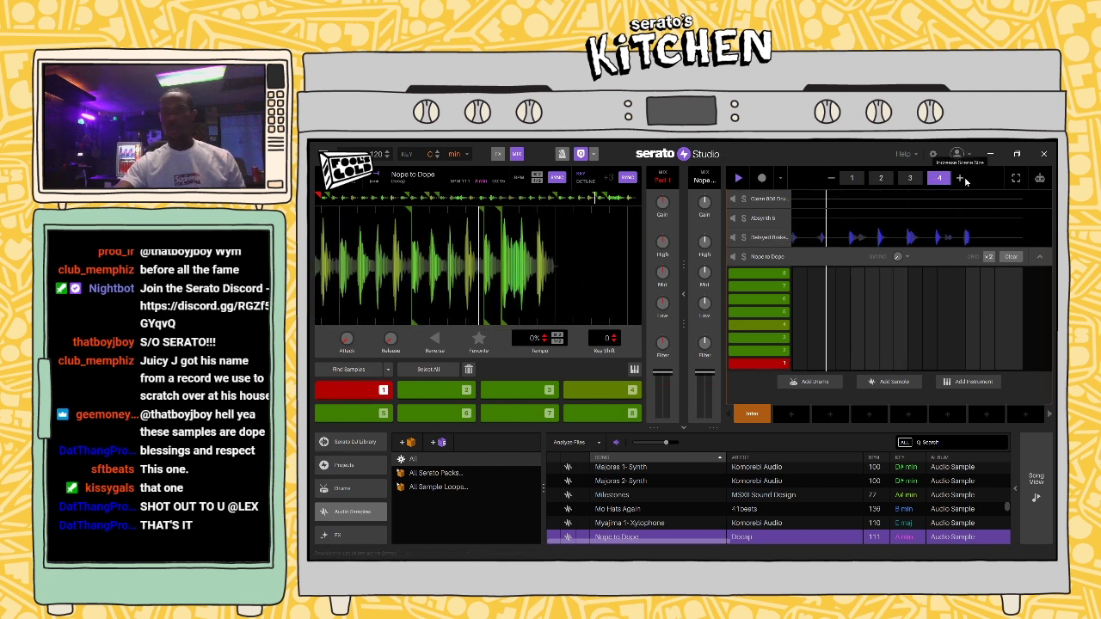
pyautogui.click(737, 178)
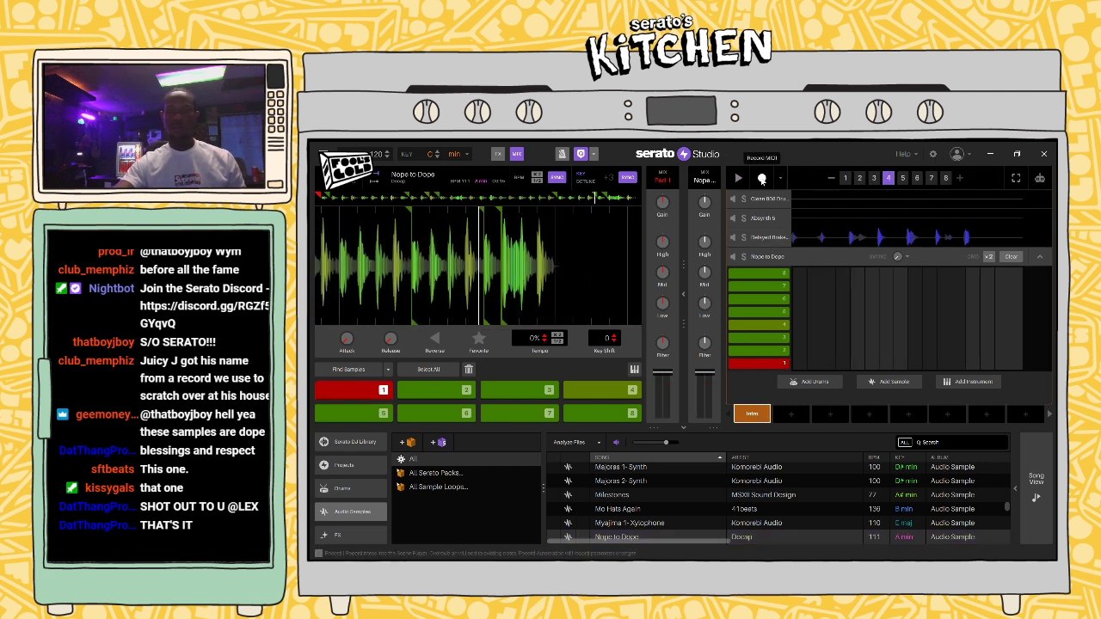
pyautogui.press('e')
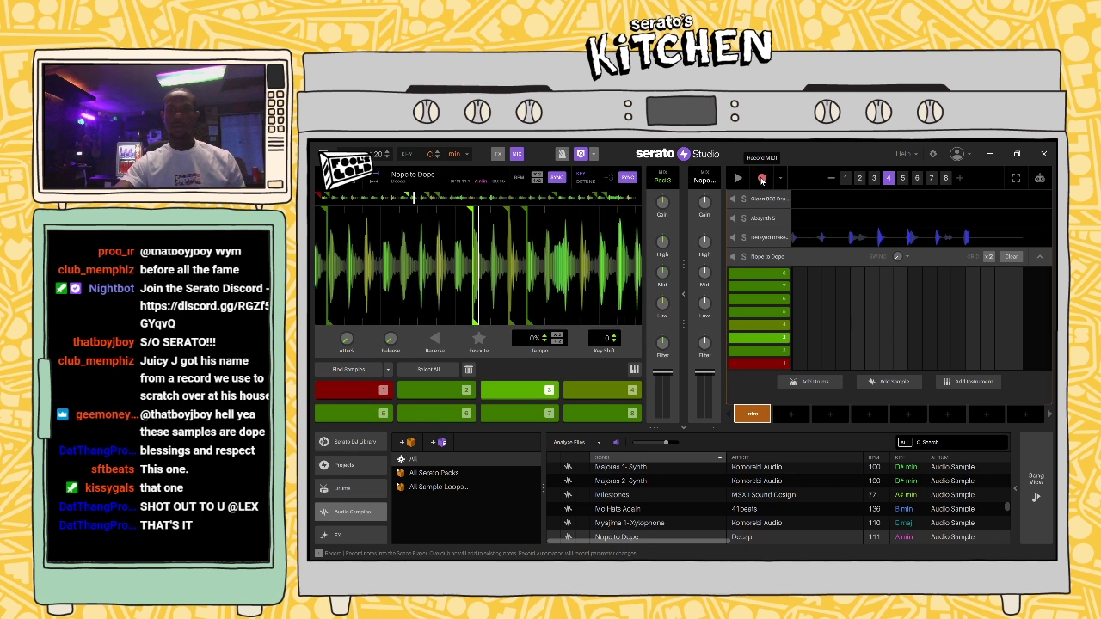
pyautogui.click(761, 179)
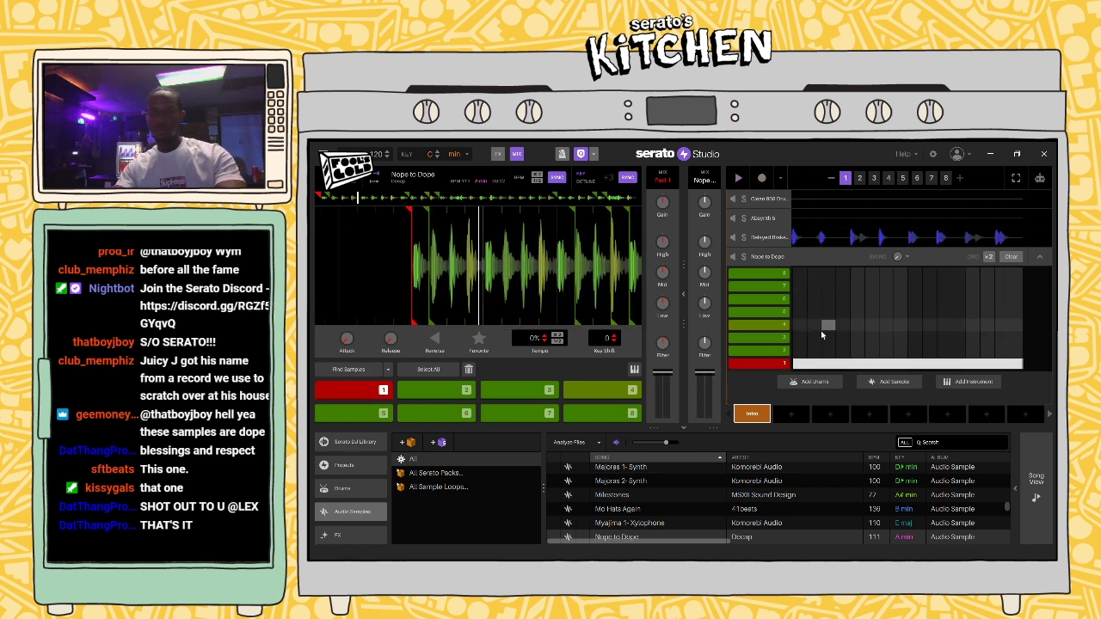
pyautogui.click(800, 367)
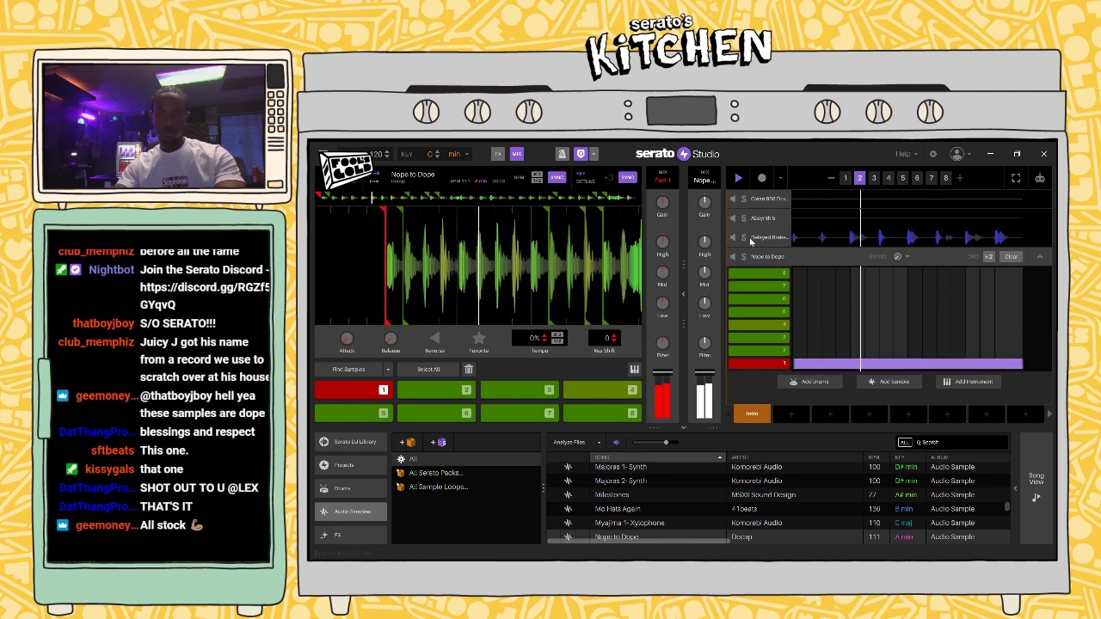
# Step: Reverse pad 6 of the Delayed Braker Hat track and show the effects section
pyautogui.press('Up')
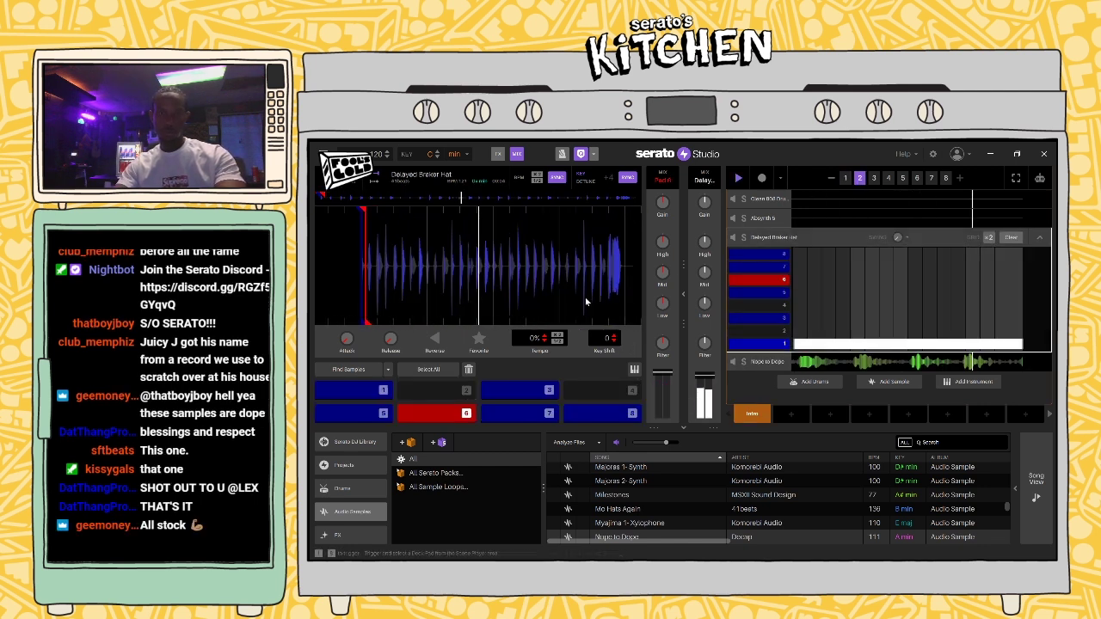
pyautogui.click(435, 341)
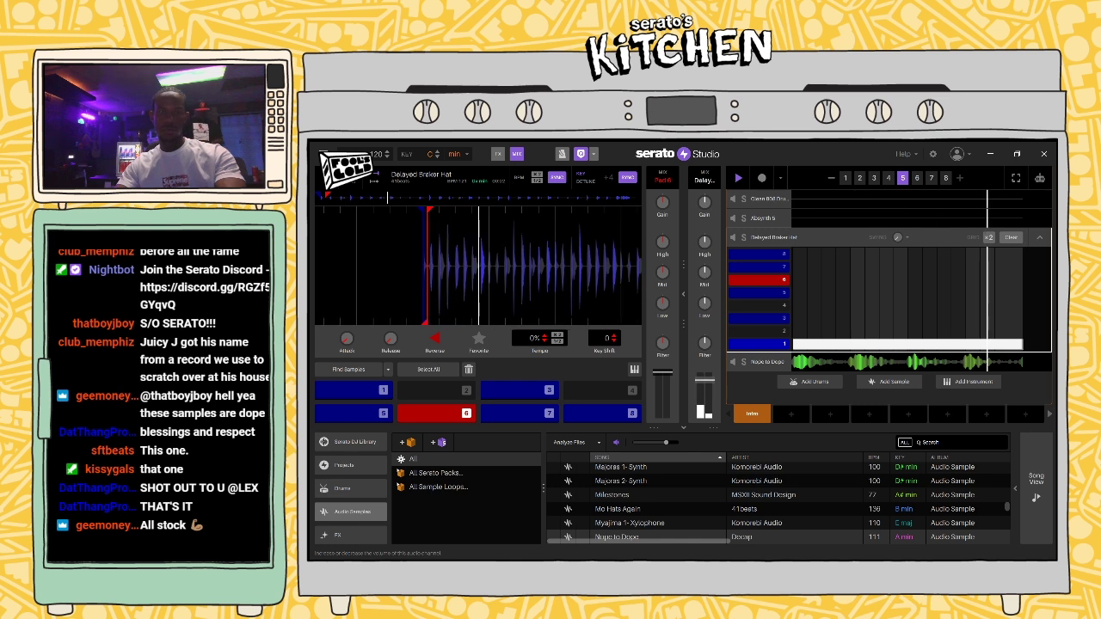
pyautogui.click(499, 155)
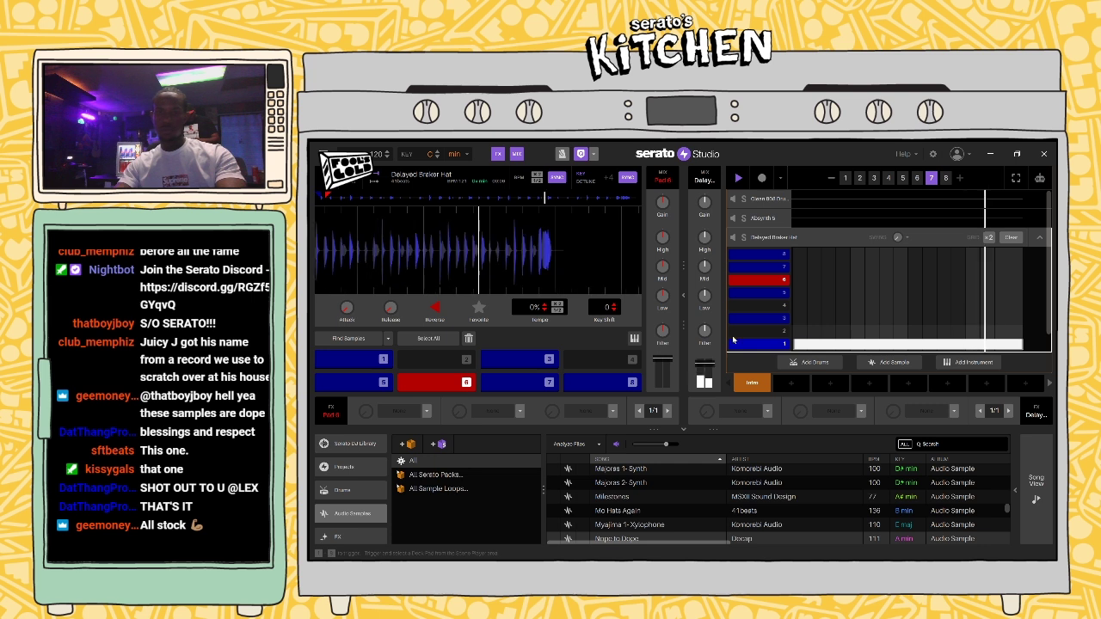
# Step: Select the Clean 808 drum kit track and switch the library to browsing the computer's files
pyautogui.click(770, 205)
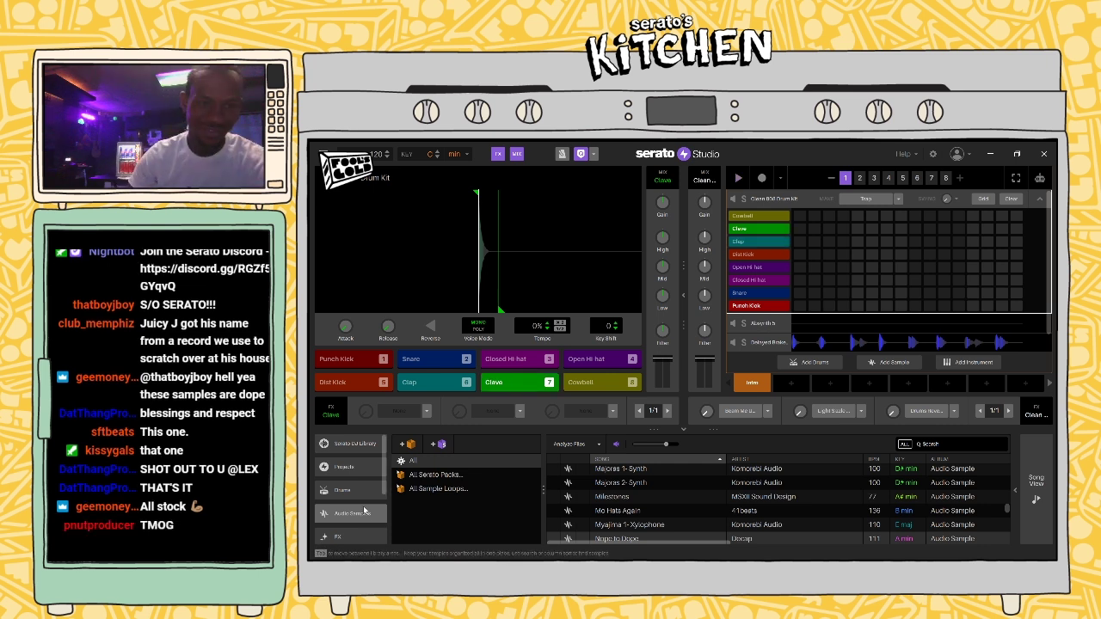
pyautogui.scroll(-3, 353, 512)
pyautogui.click(366, 535)
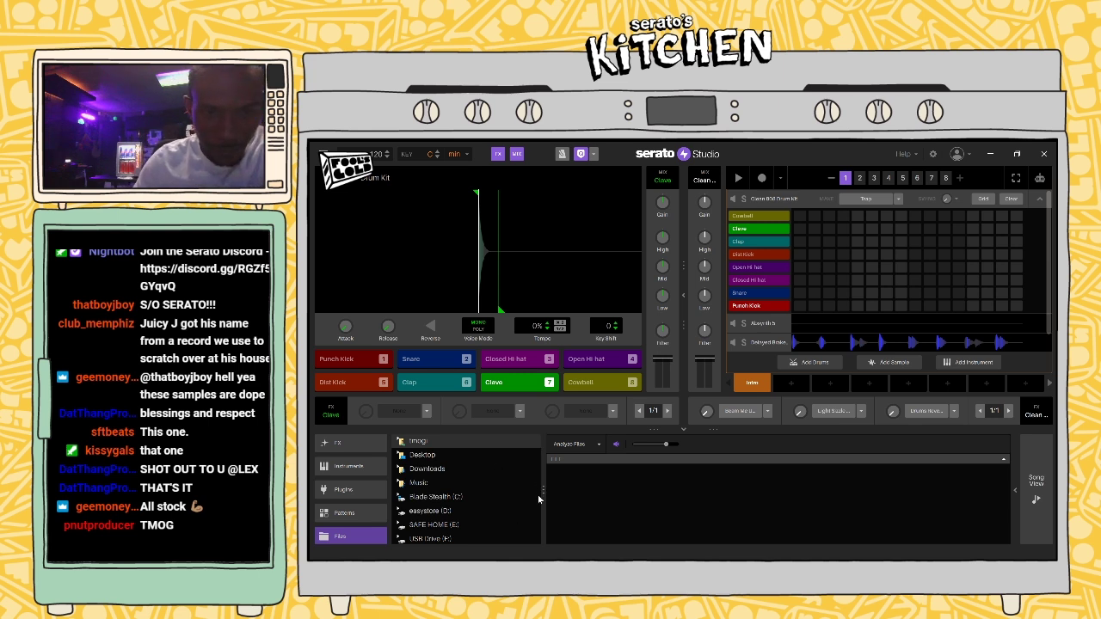
# Step: Save the project over the existing Philly redbull file in the Philly redbull project folder
pyautogui.hotkey('ctrl', 's')
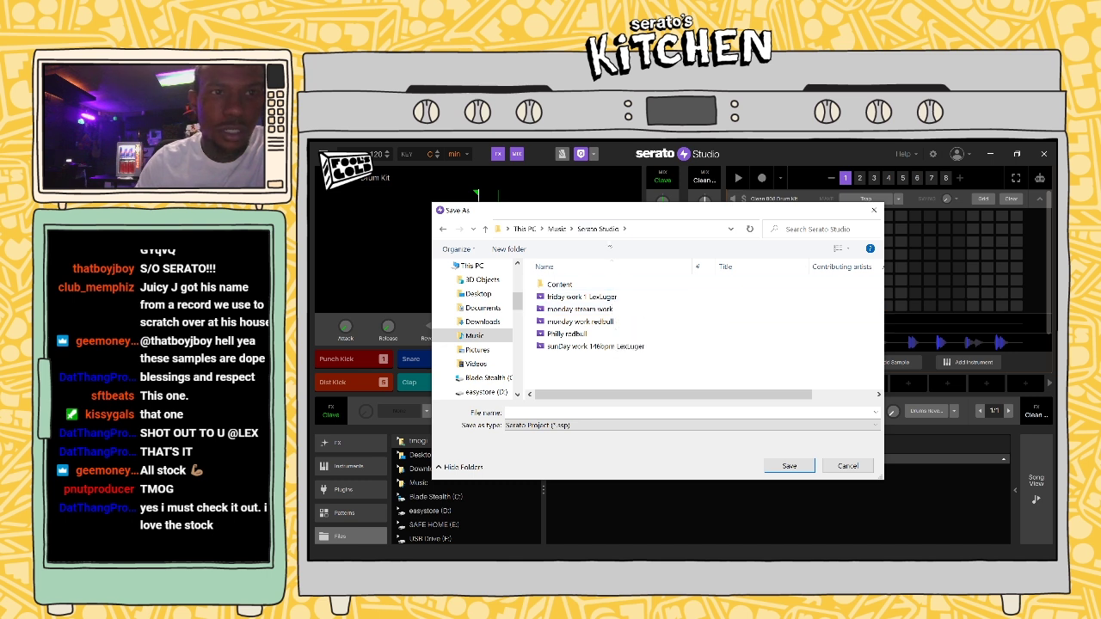
pyautogui.moveTo(619, 218); pyautogui.dragTo(643, 214)
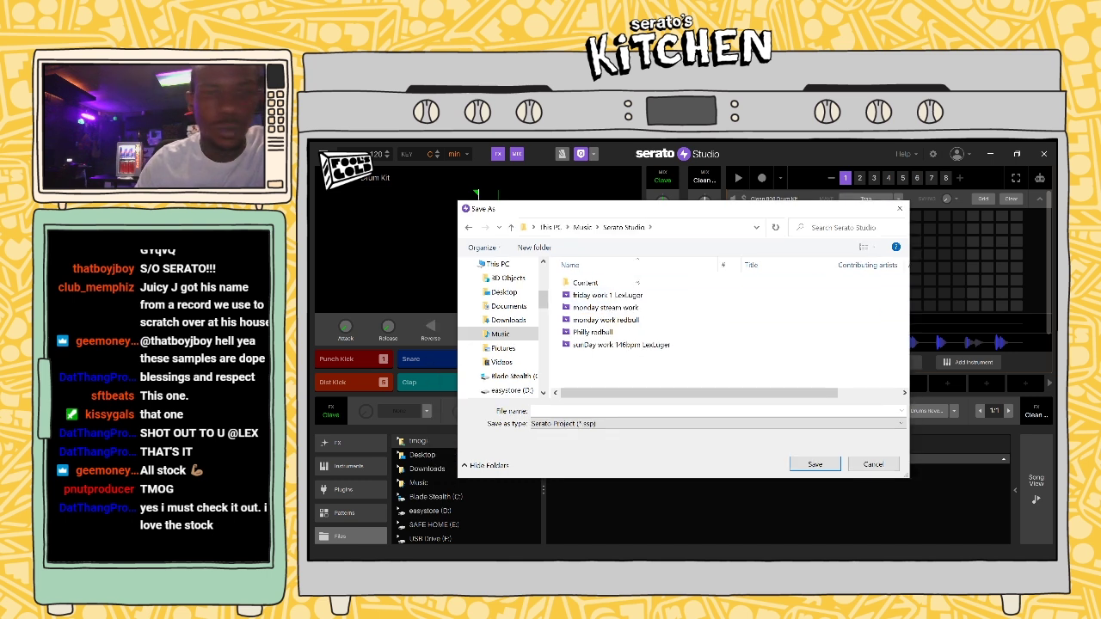
pyautogui.click(616, 334)
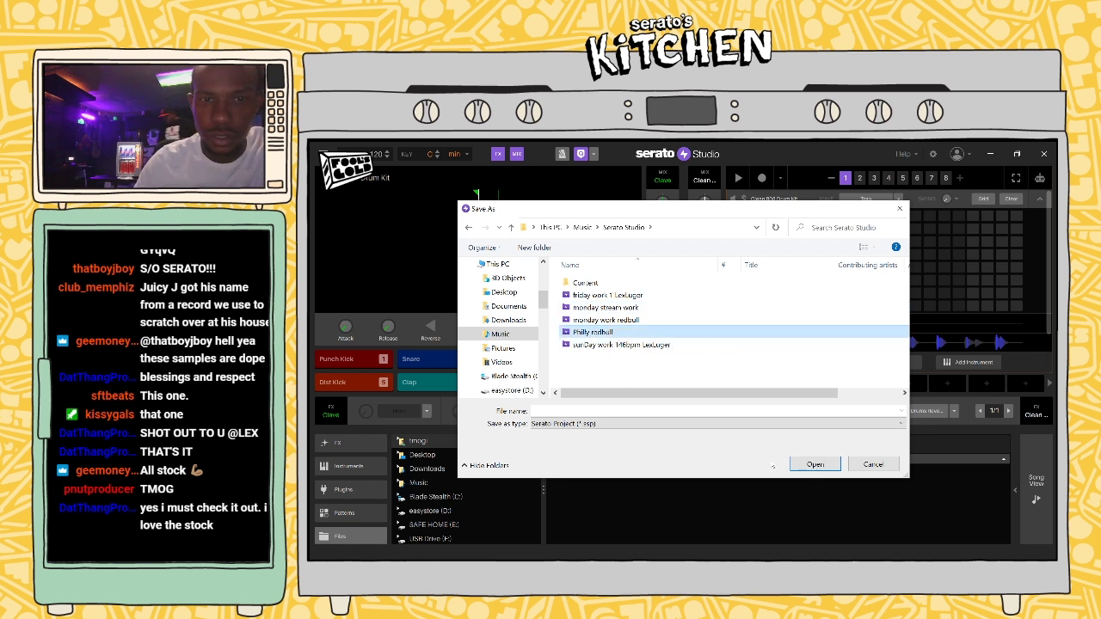
pyautogui.press('F2')
pyautogui.doubleClick(665, 334)
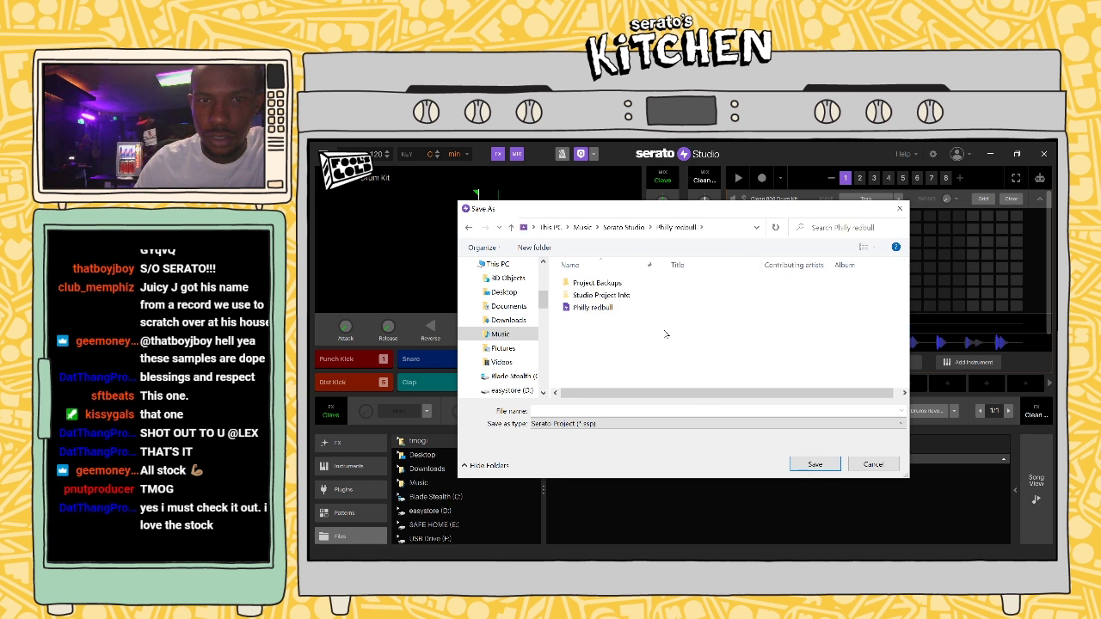
pyautogui.doubleClick(609, 308)
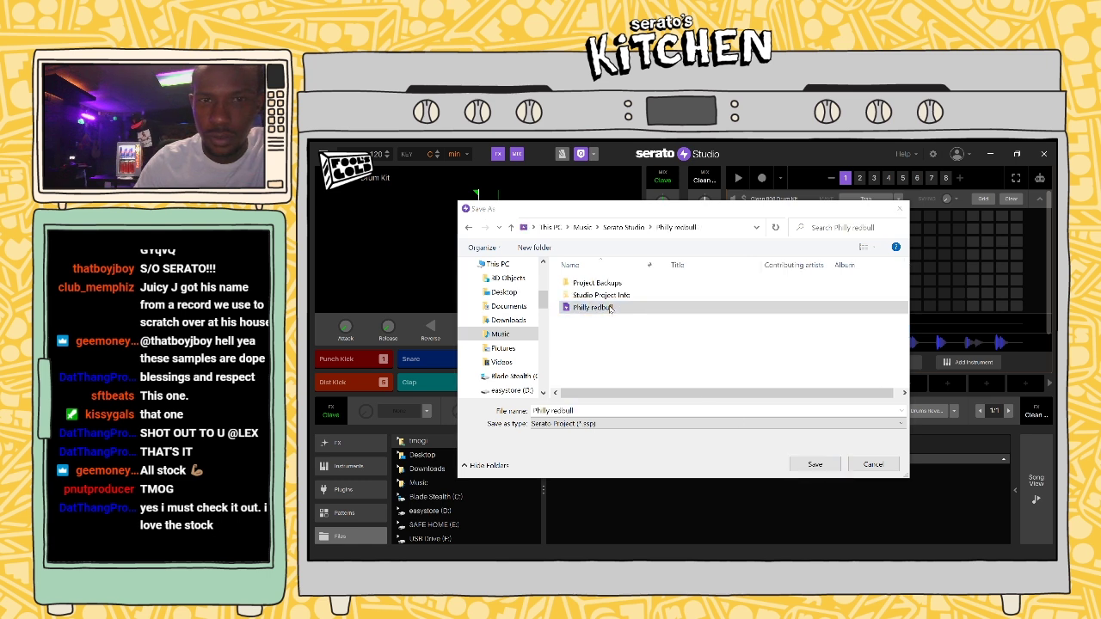
pyautogui.click(717, 349)
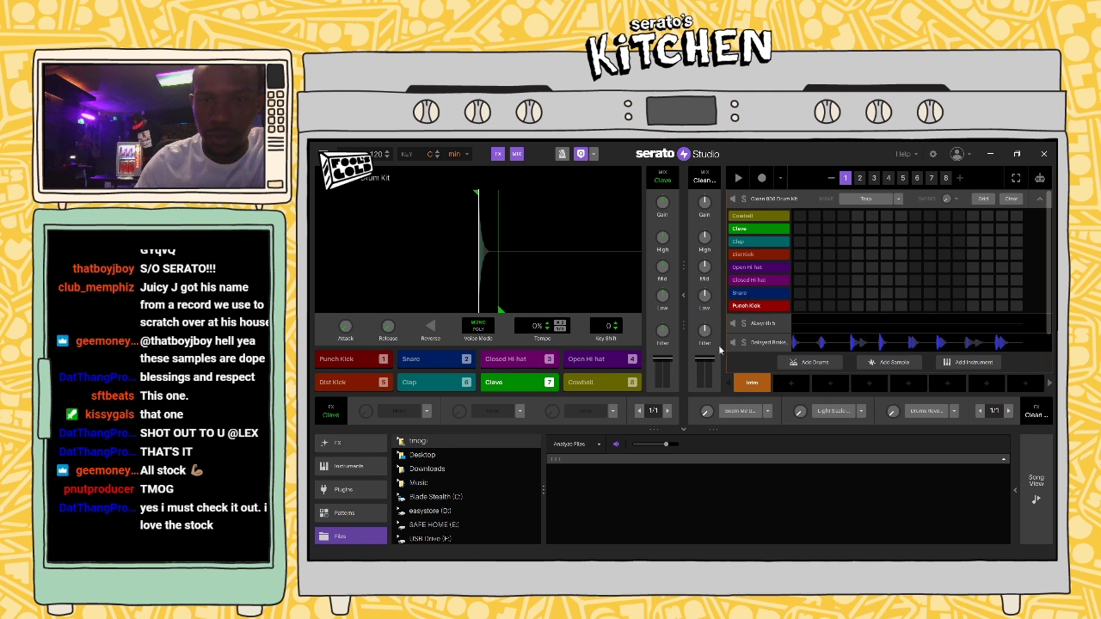
# Step: Look through the easystore (D:) and SAFE HOME (E:) drives for a sound folder, checking the sounds and projects and 2021 folders
pyautogui.click(400, 512)
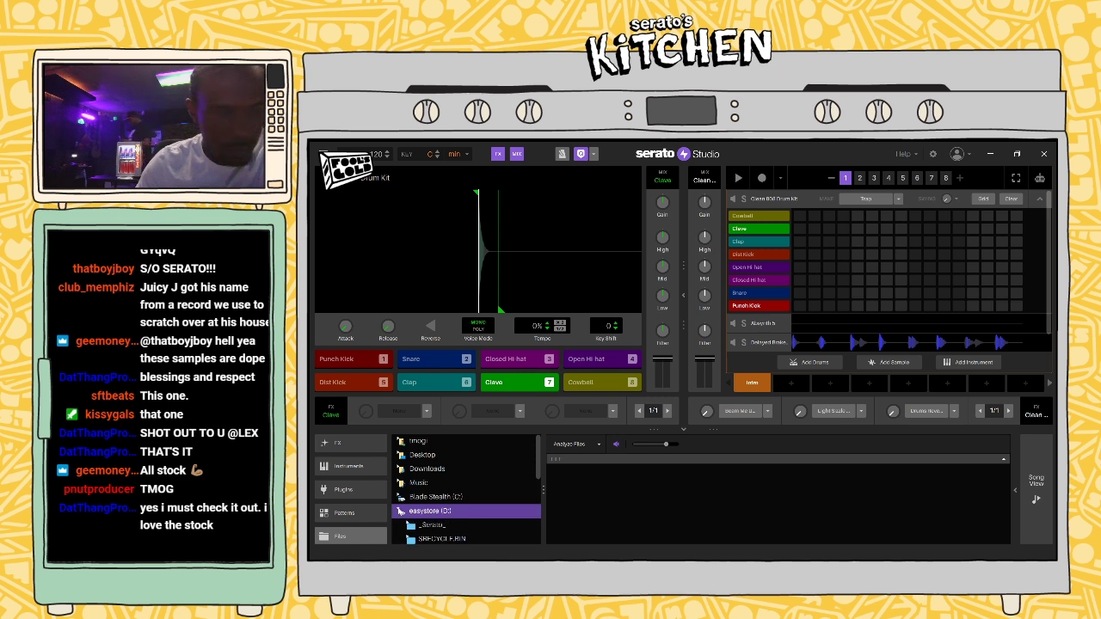
pyautogui.scroll(-3, 539, 481)
pyautogui.click(512, 465)
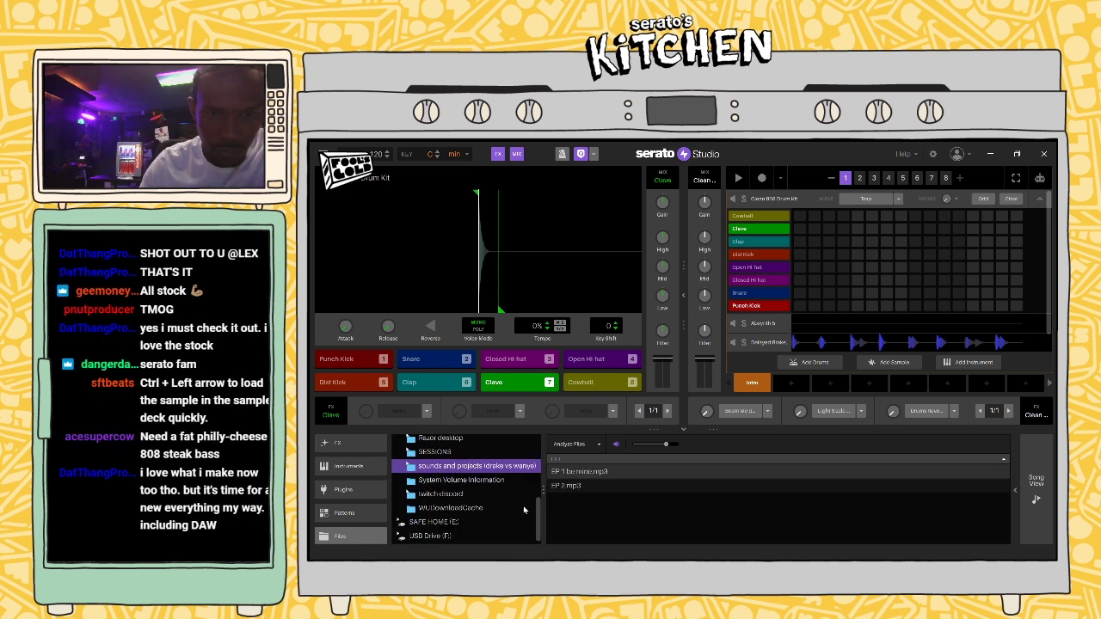
pyautogui.click(402, 522)
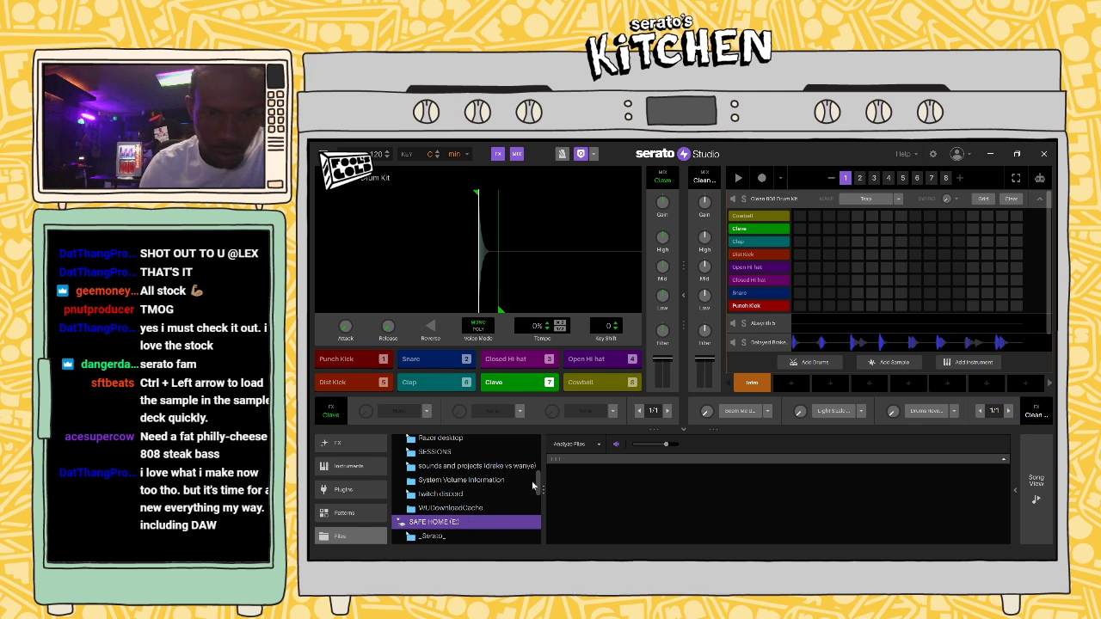
pyautogui.scroll(-5, 539, 515)
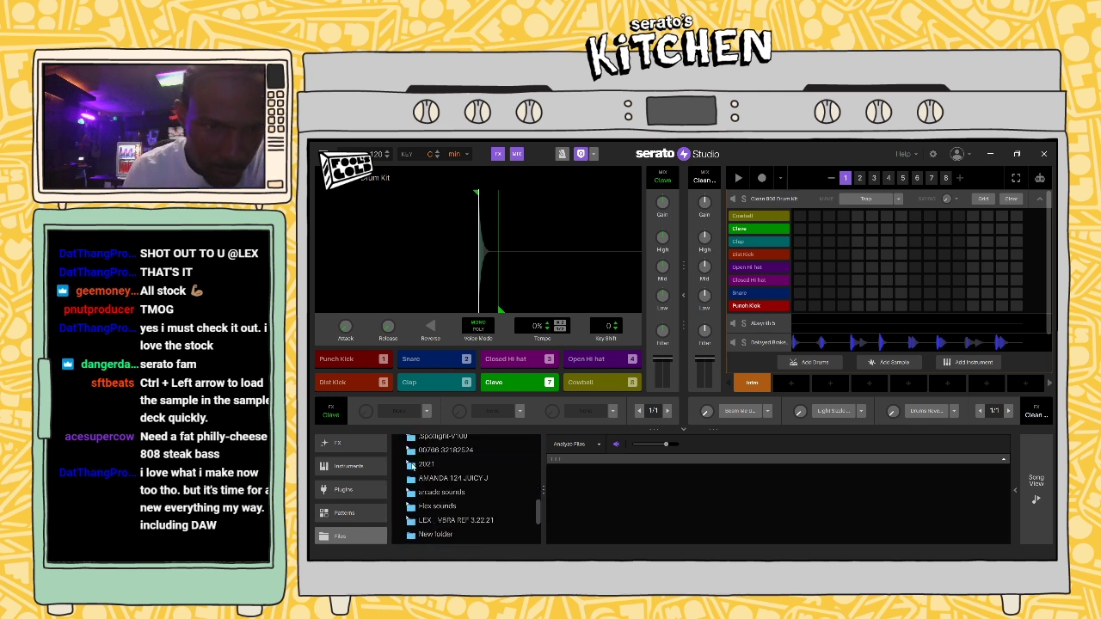
pyautogui.click(409, 464)
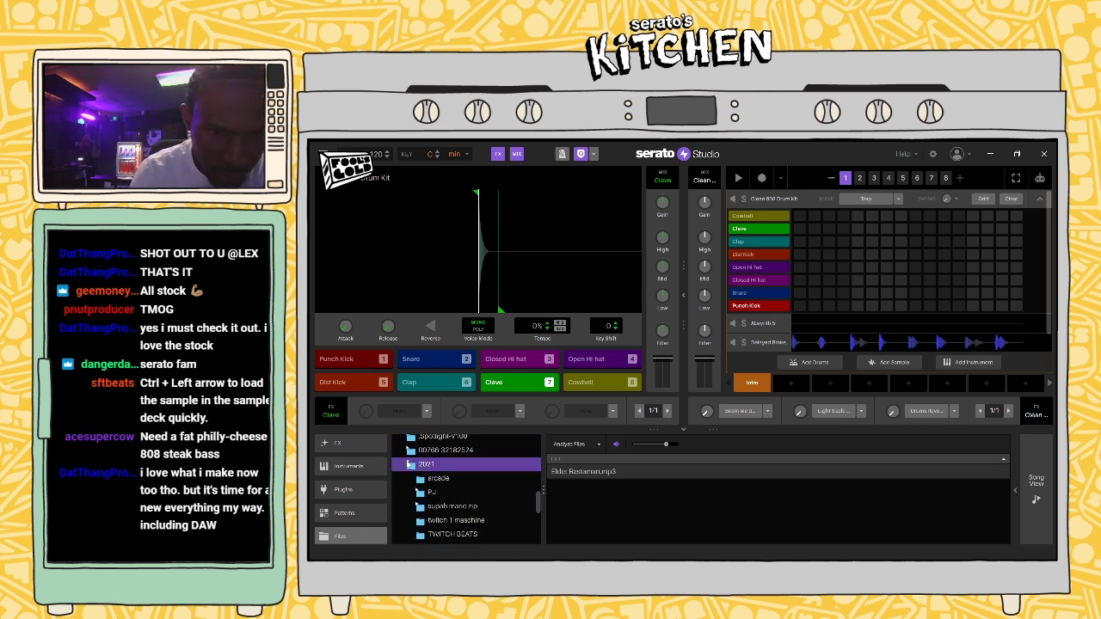
# Step: Open the Lex sound folder within MY HARD DRIVE CRASHED!!! on the easystore (D:) drive
pyautogui.moveTo(533, 497); pyautogui.dragTo(536, 463)
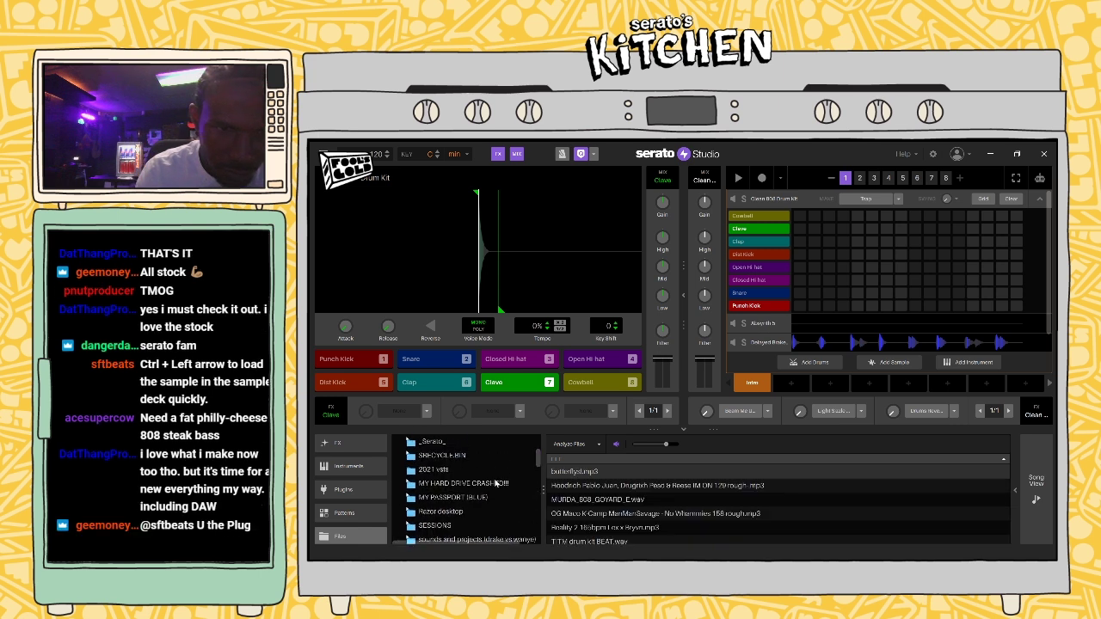
pyautogui.click(464, 484)
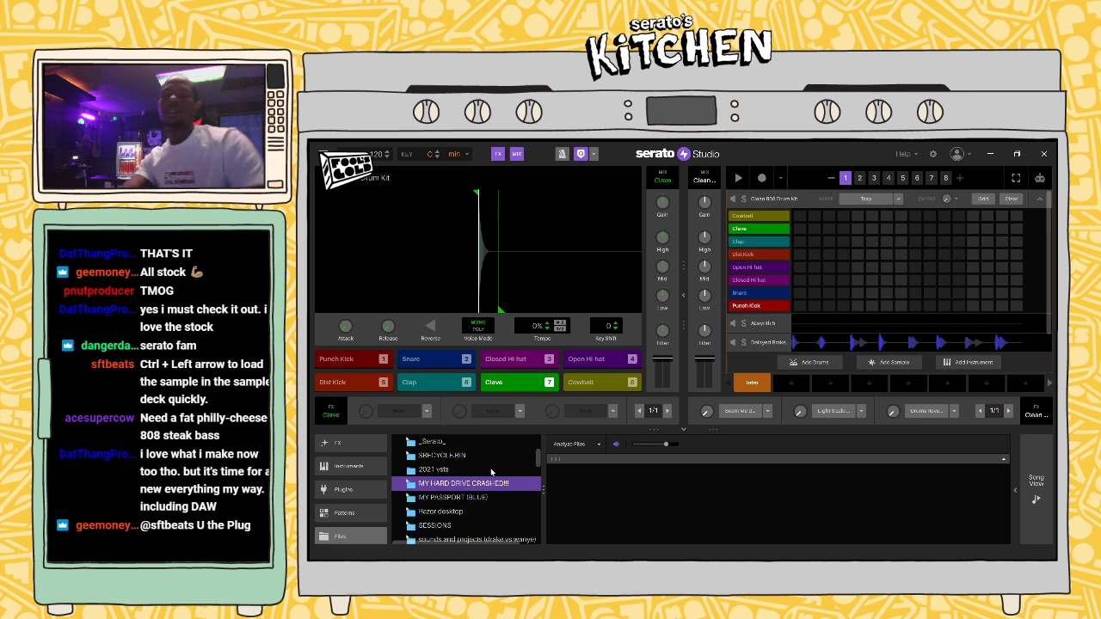
pyautogui.moveTo(537, 456); pyautogui.dragTo(540, 472)
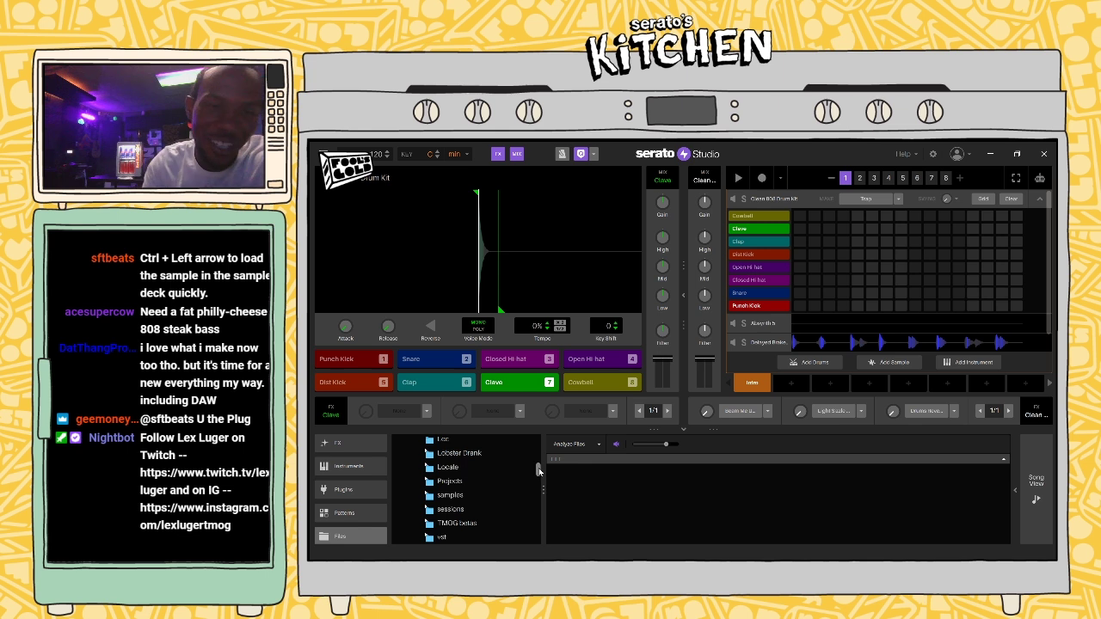
pyautogui.click(429, 482)
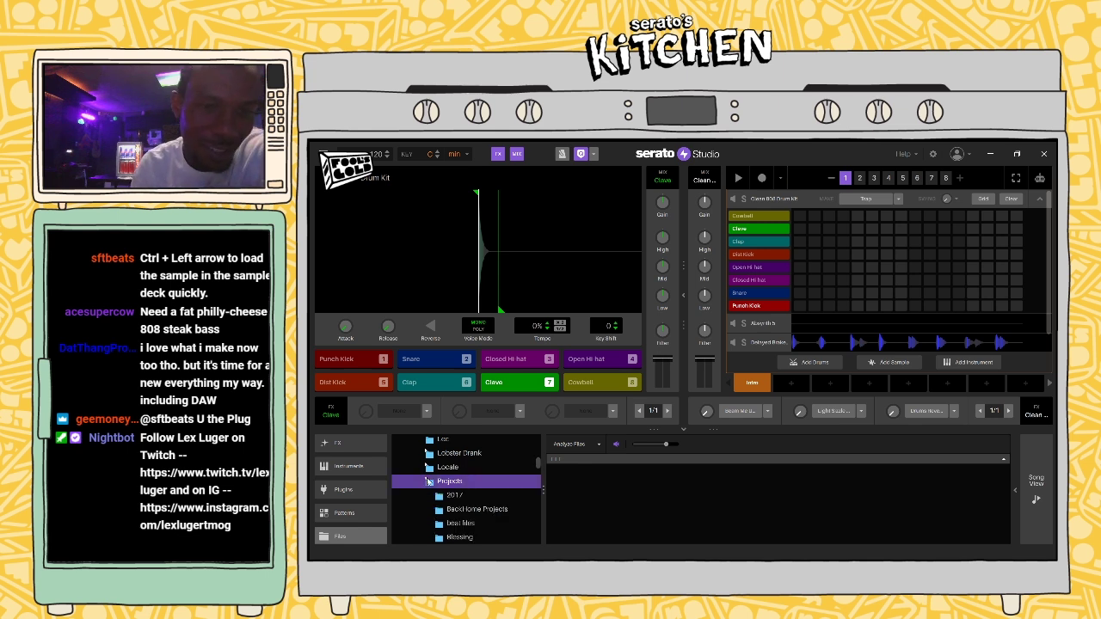
pyautogui.scroll(-5, 482, 486)
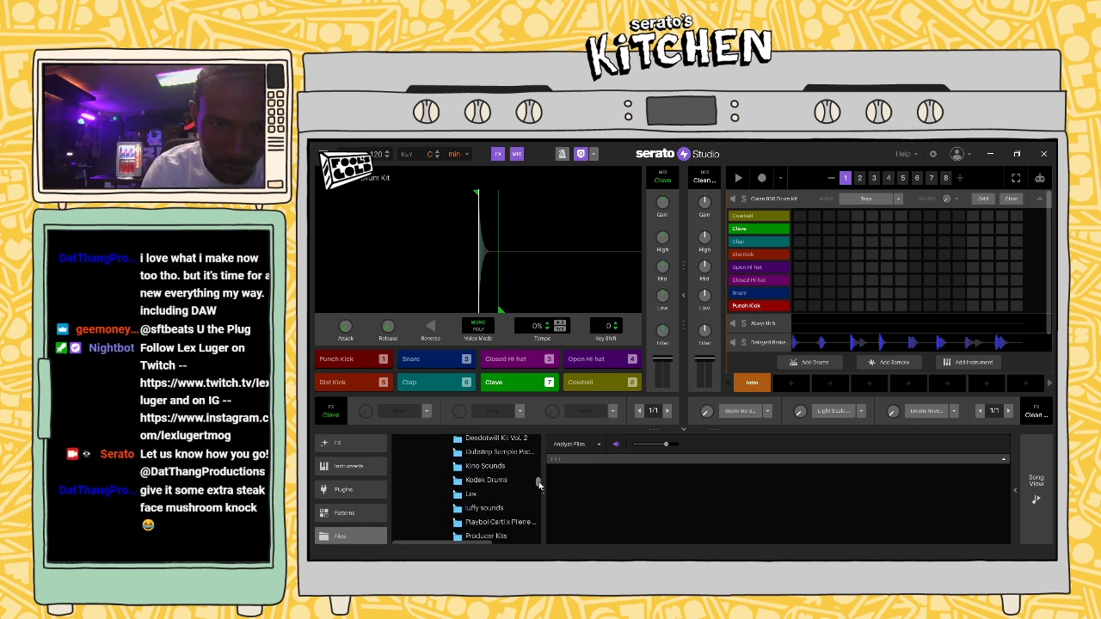
pyautogui.click(469, 473)
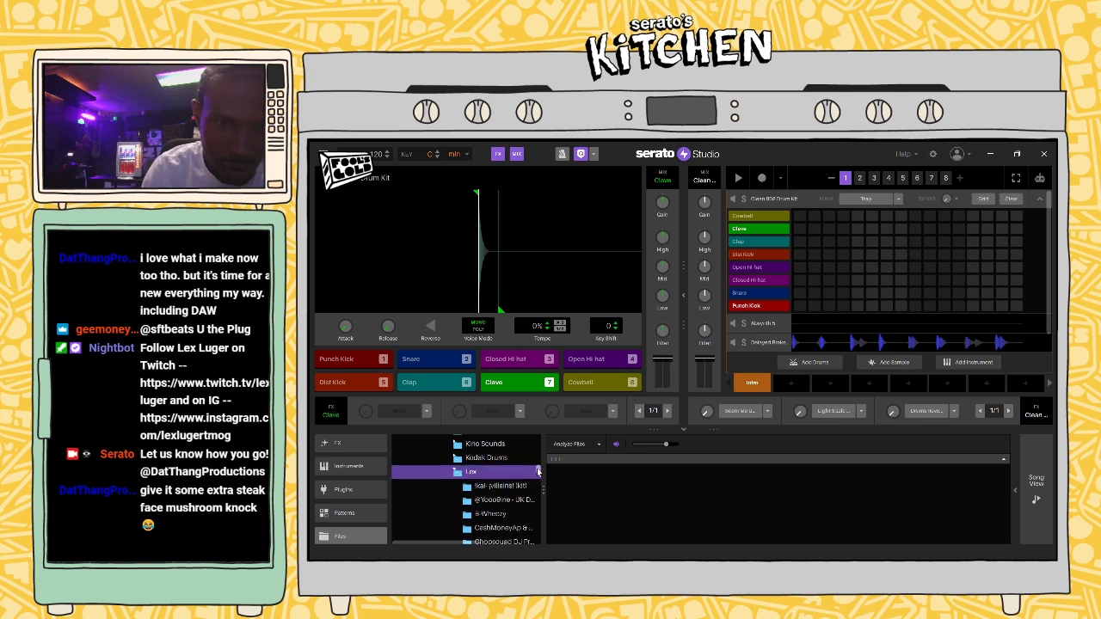
# Step: Play the scene while browsing the drum kits in the Lex folder, and open its MARIO folder
pyautogui.scroll(-3, 538, 473)
pyautogui.press('space')
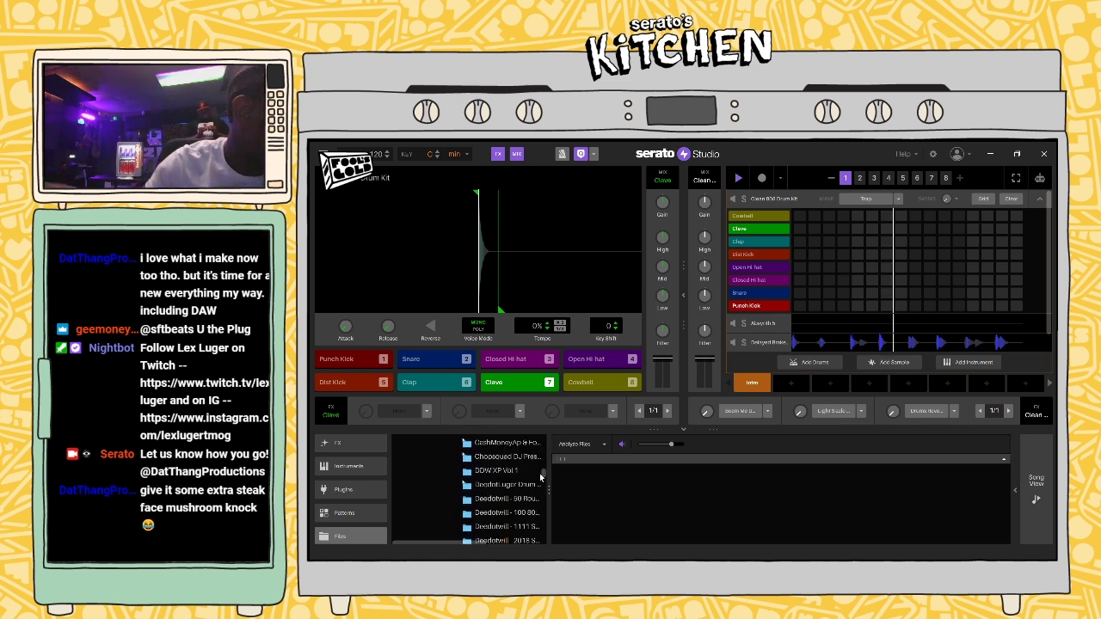
pyautogui.scroll(-5, 542, 482)
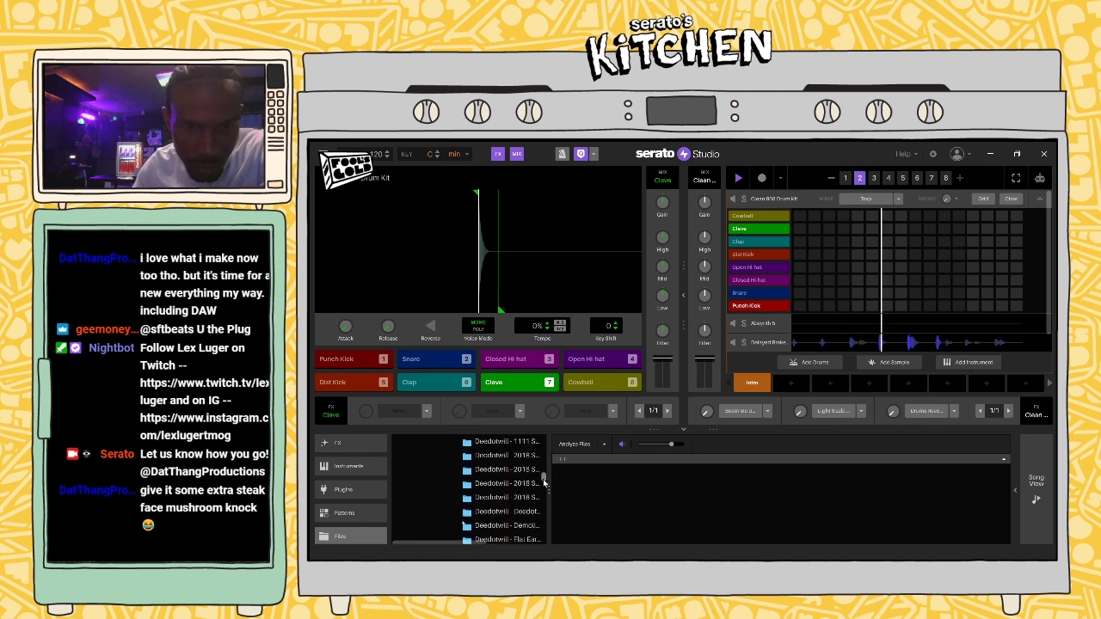
pyautogui.scroll(-8, 543, 487)
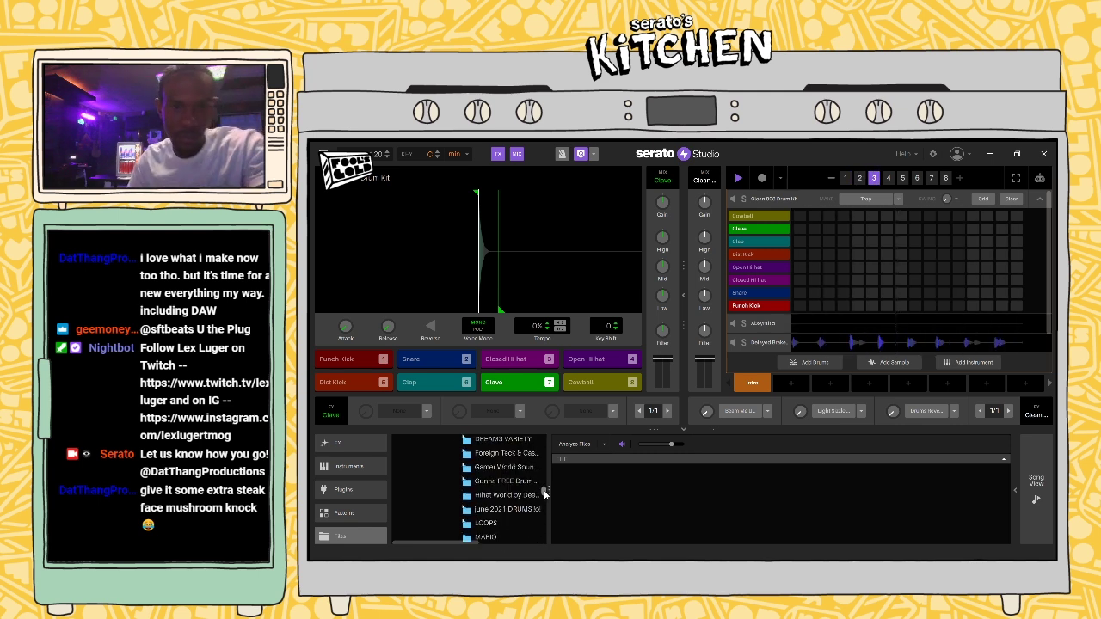
pyautogui.scroll(-1, 544, 497)
pyautogui.click(530, 465)
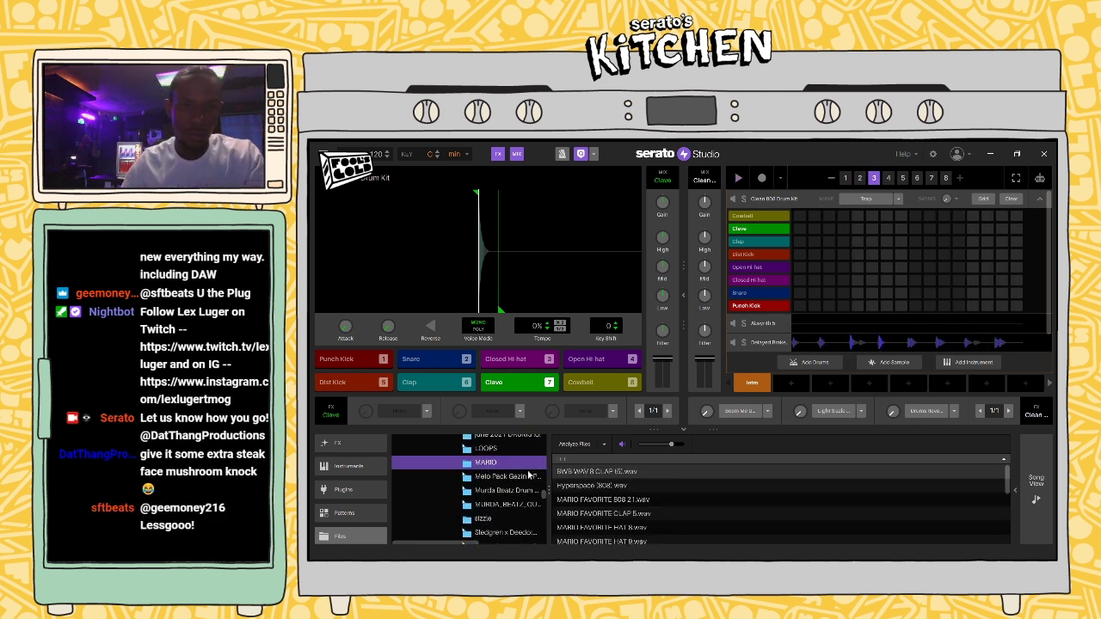
# Step: Preview the MARIO FAVORITE samples 808 21, CLAP 5, HAT 8 and HAT 9
pyautogui.click(631, 501)
pyautogui.click(621, 515)
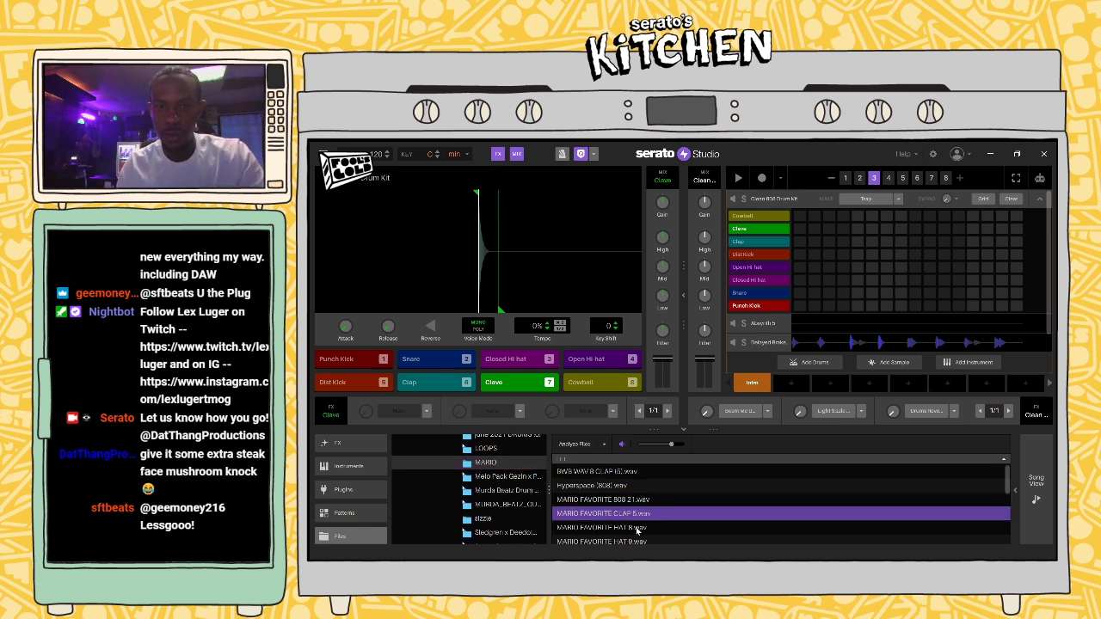
pyautogui.click(630, 530)
pyautogui.click(652, 541)
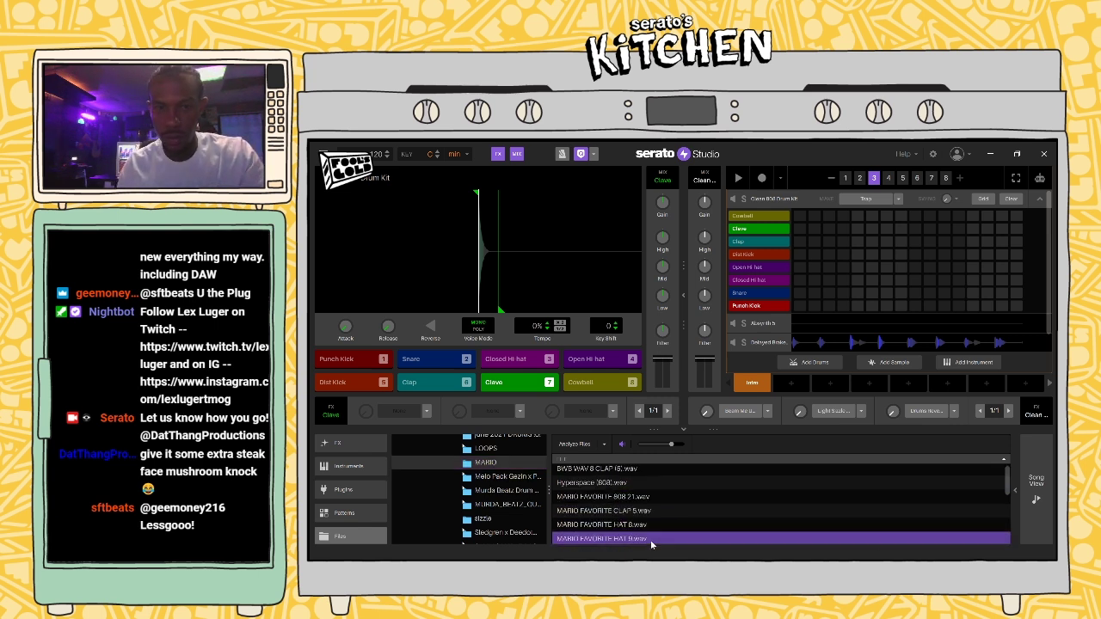
# Step: Replace the Closed Hi hat on pad 3 with the MARIO FAVORITE HAT sample listed after HAT 9, and start playback
pyautogui.moveTo(1004, 478); pyautogui.dragTo(1008, 482)
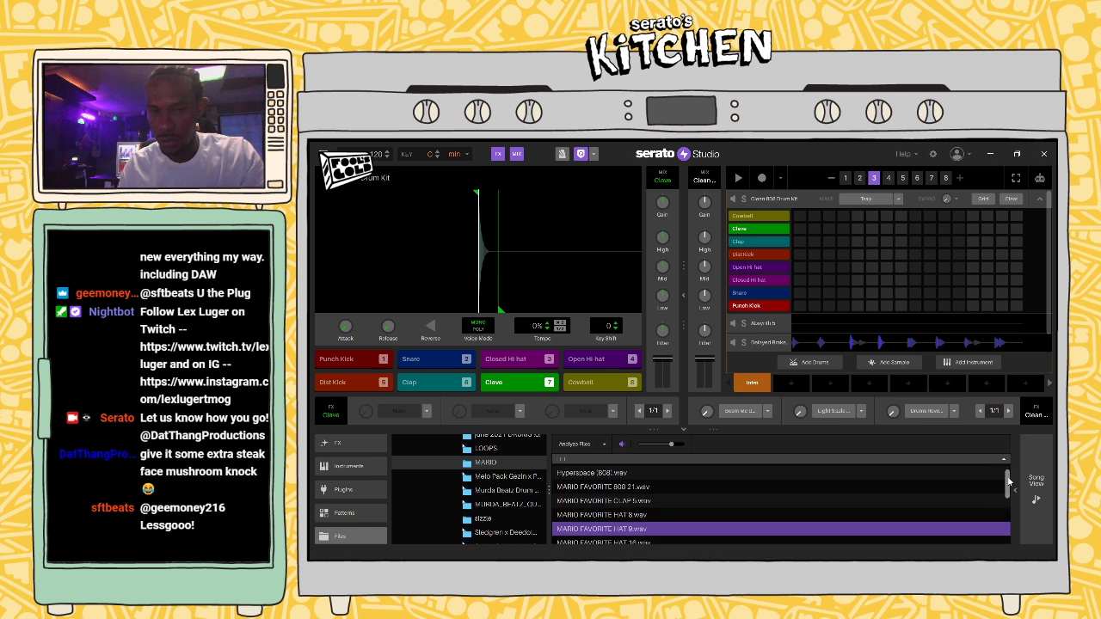
pyautogui.click(640, 529)
pyautogui.moveTo(547, 468); pyautogui.dragTo(520, 363)
pyautogui.press('space')
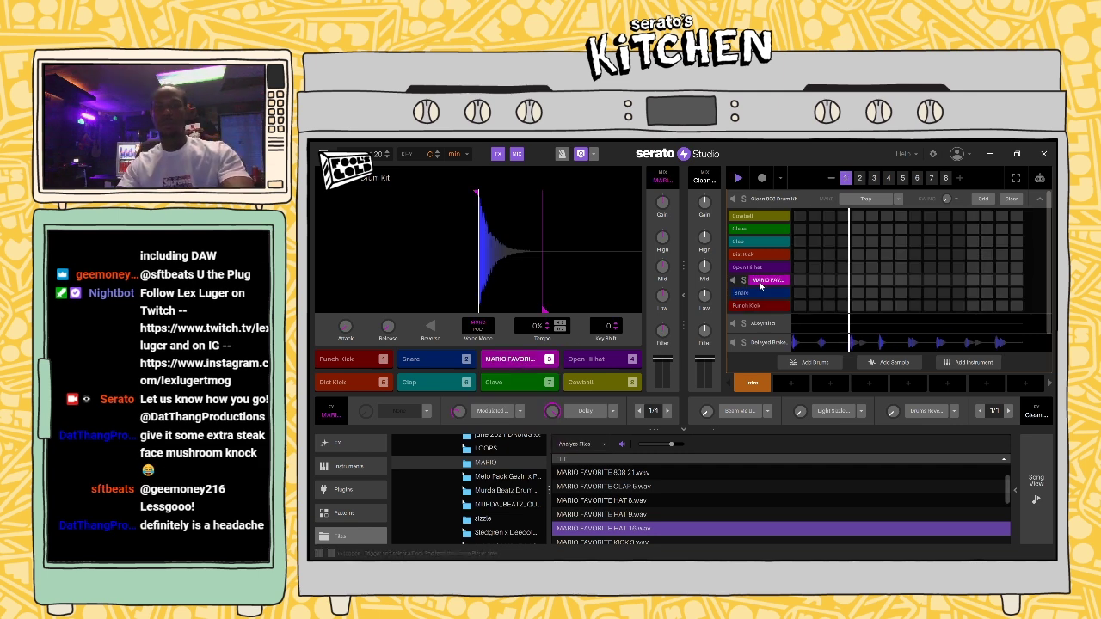
# Step: Fill the MARIO FAVORITE hat row of the drum pattern with a hit on every second step
pyautogui.rightClick(760, 287)
pyautogui.click(805, 289)
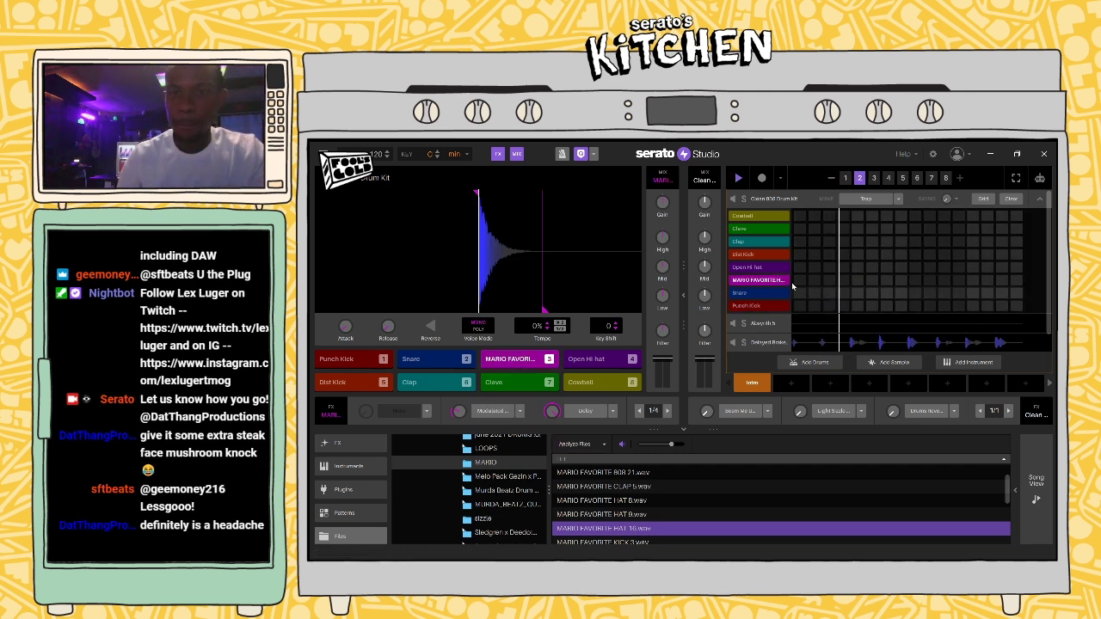
pyautogui.rightClick(764, 281)
pyautogui.click(775, 287)
pyautogui.rightClick(774, 286)
pyautogui.click(852, 289)
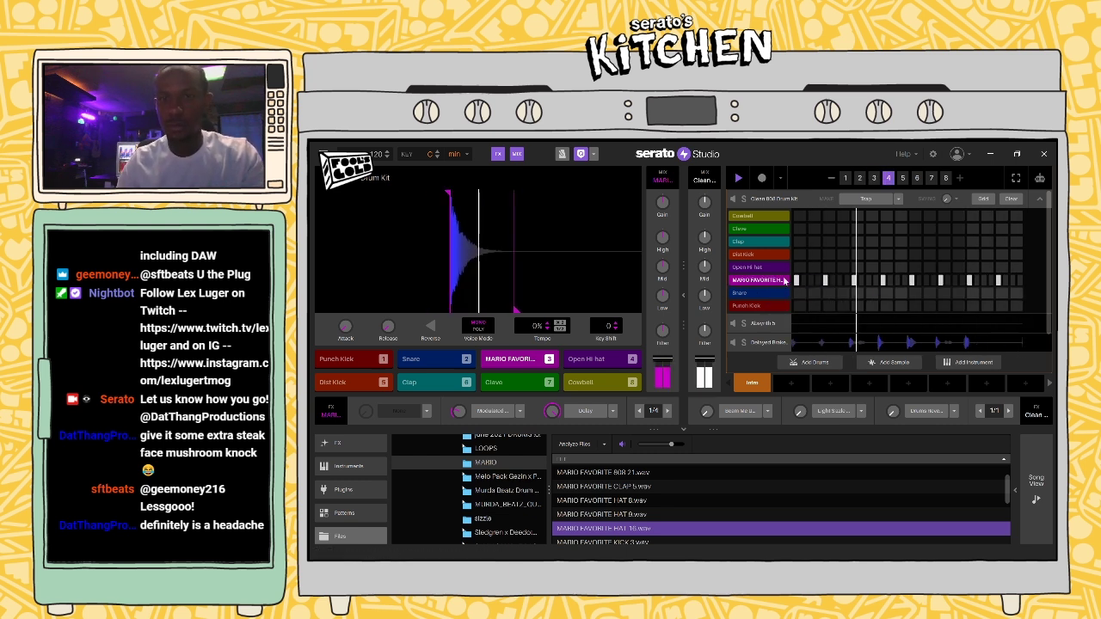